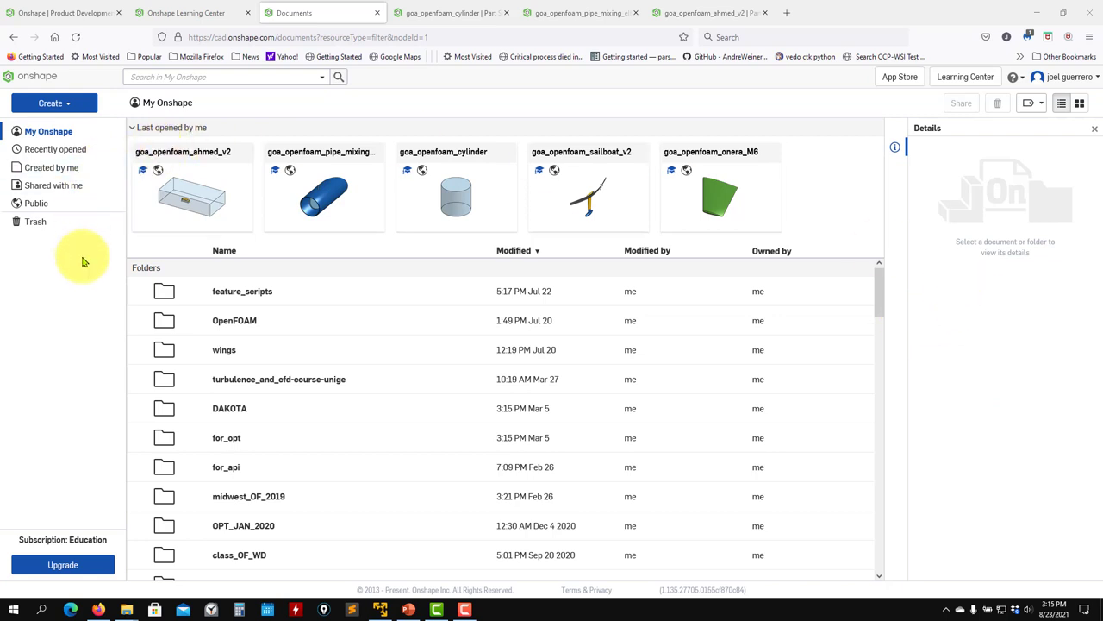
- Inspect the actions available for the feature_scripts folder, the OpenFOAM folder and the goa_openfoam_pipe_mixing_elbow document
{"action": "left_click", "coordinate": [76, 105]}
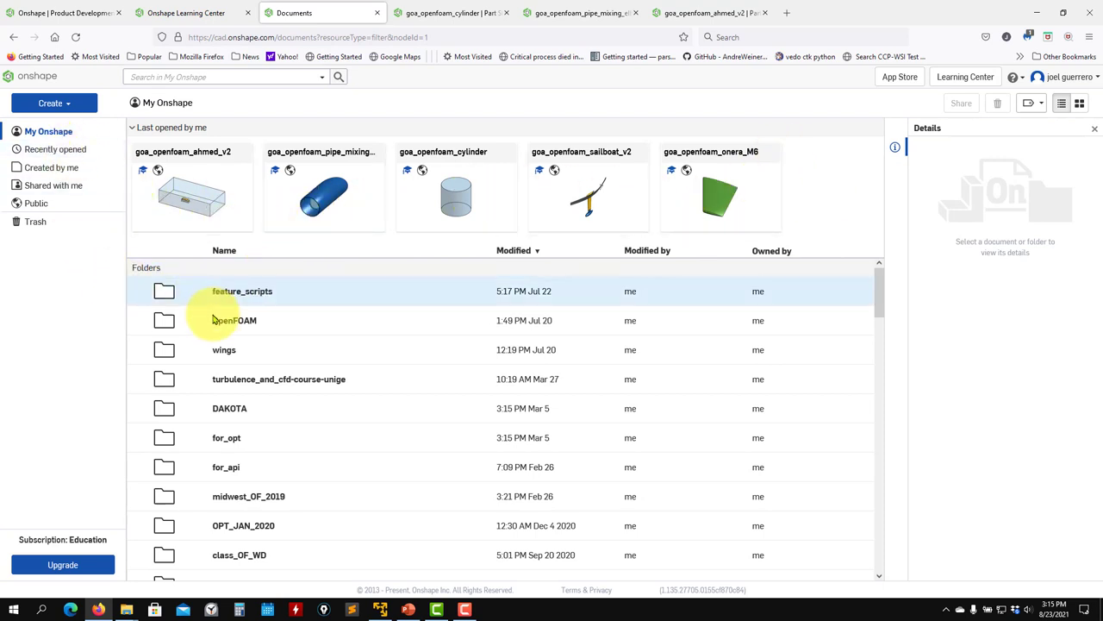
{"action": "right_click", "coordinate": [234, 297]}
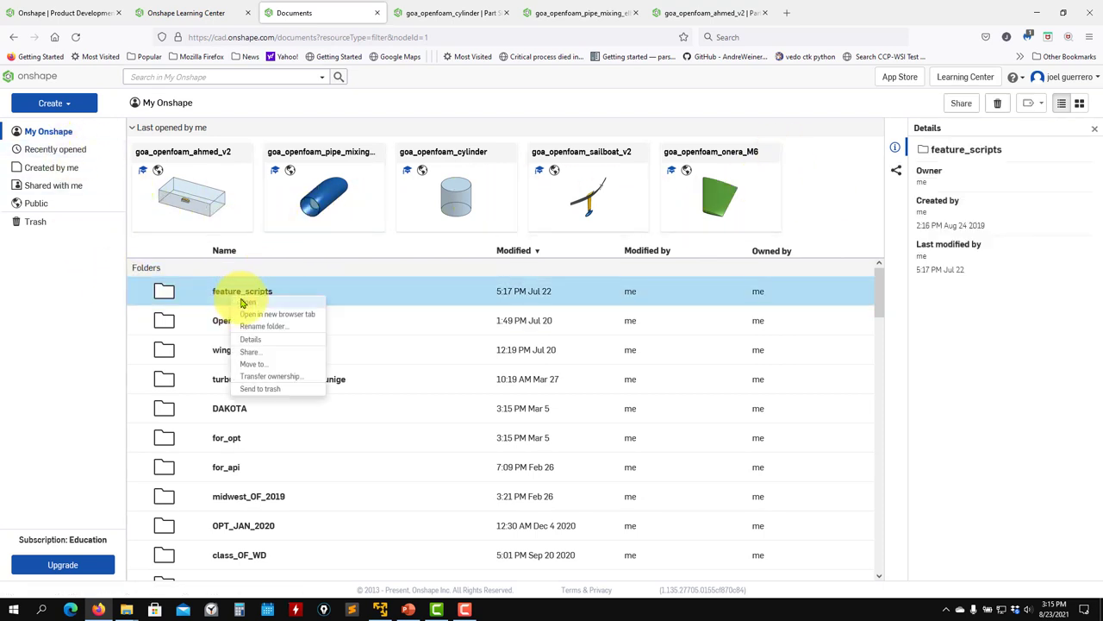
{"action": "left_click", "coordinate": [874, 304]}
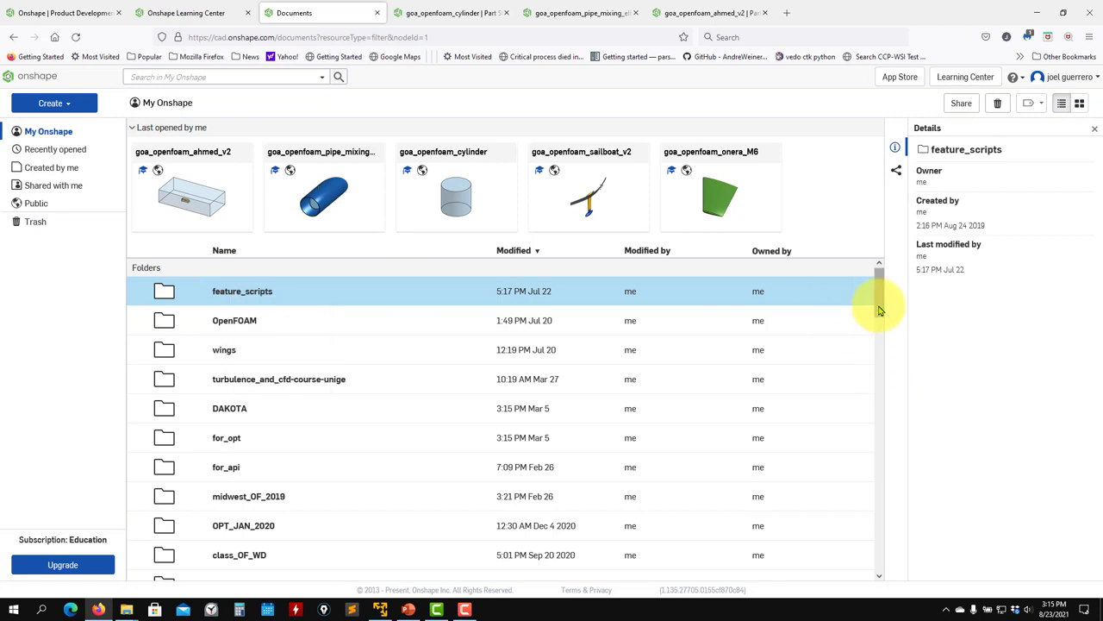
{"action": "right_click", "coordinate": [239, 327]}
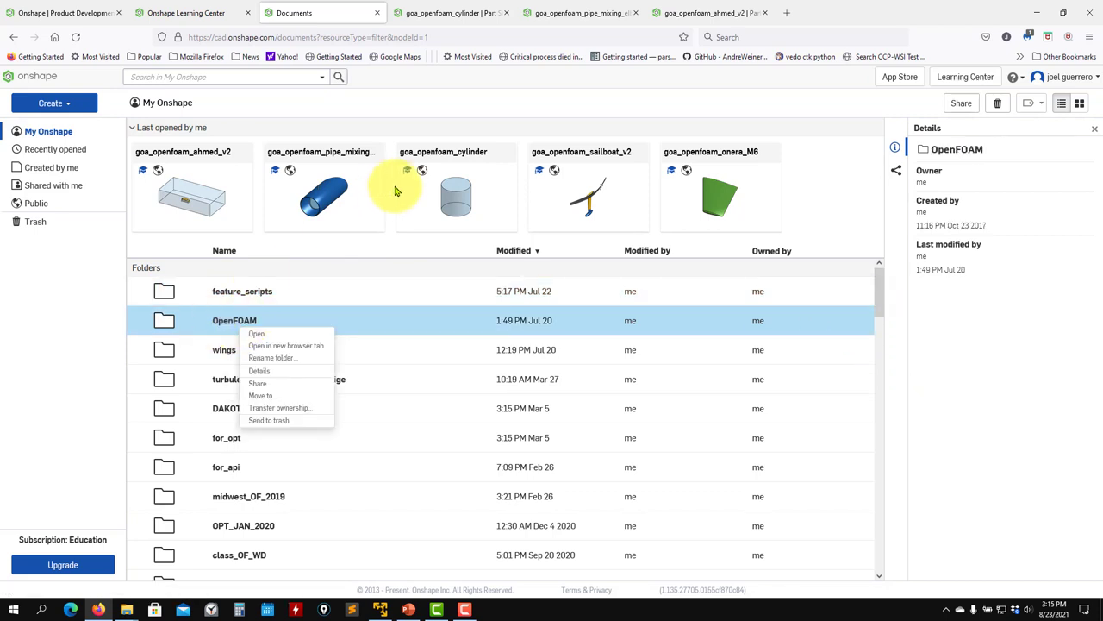
{"action": "left_click", "coordinate": [349, 217]}
{"action": "right_click", "coordinate": [349, 217]}
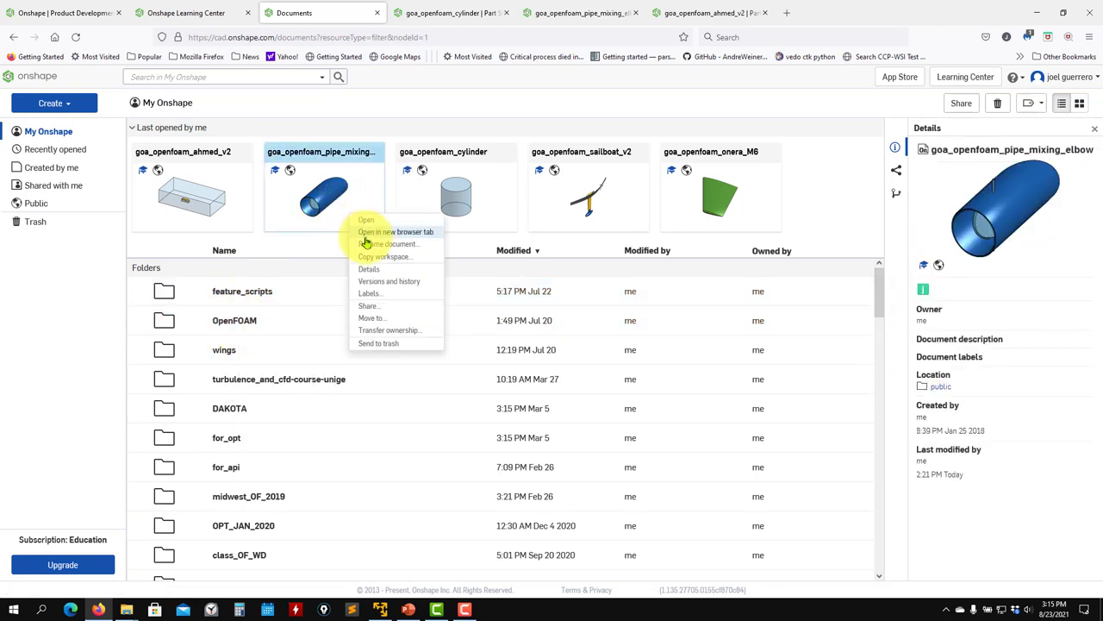
- Review the options for creating or importing documents, folders and labels
{"action": "left_click", "coordinate": [72, 104]}
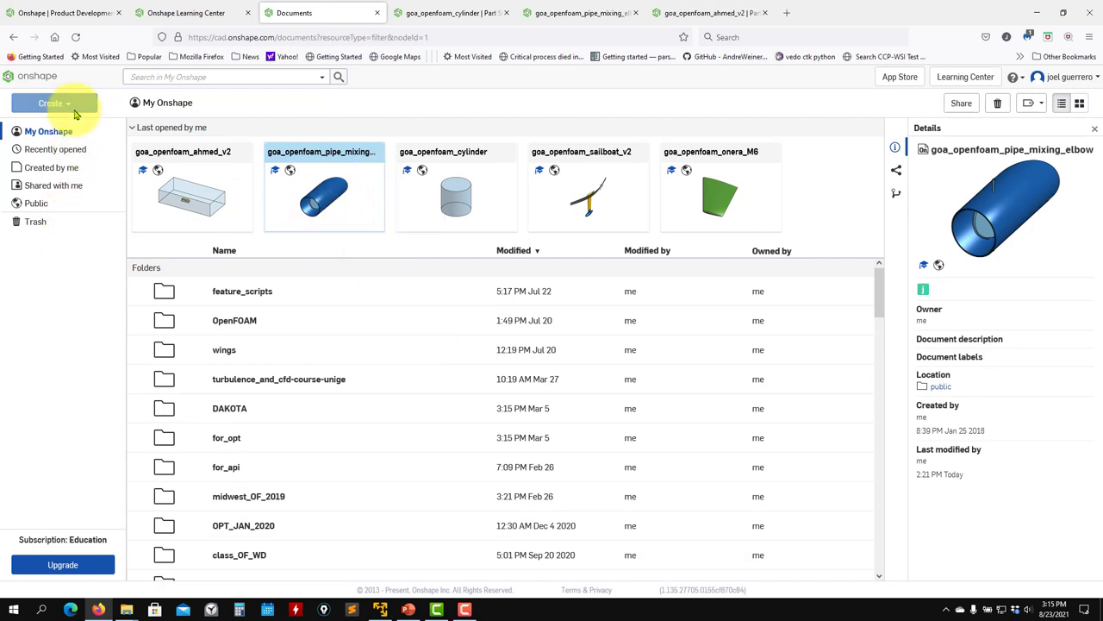
{"action": "left_click", "coordinate": [73, 107]}
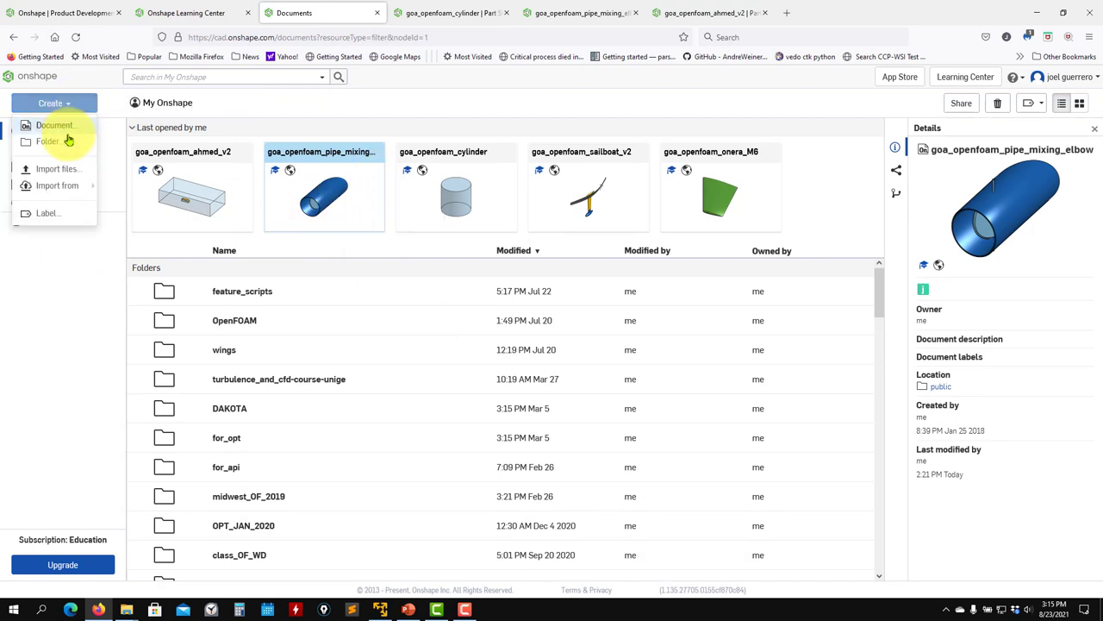
{"action": "left_click", "coordinate": [64, 303]}
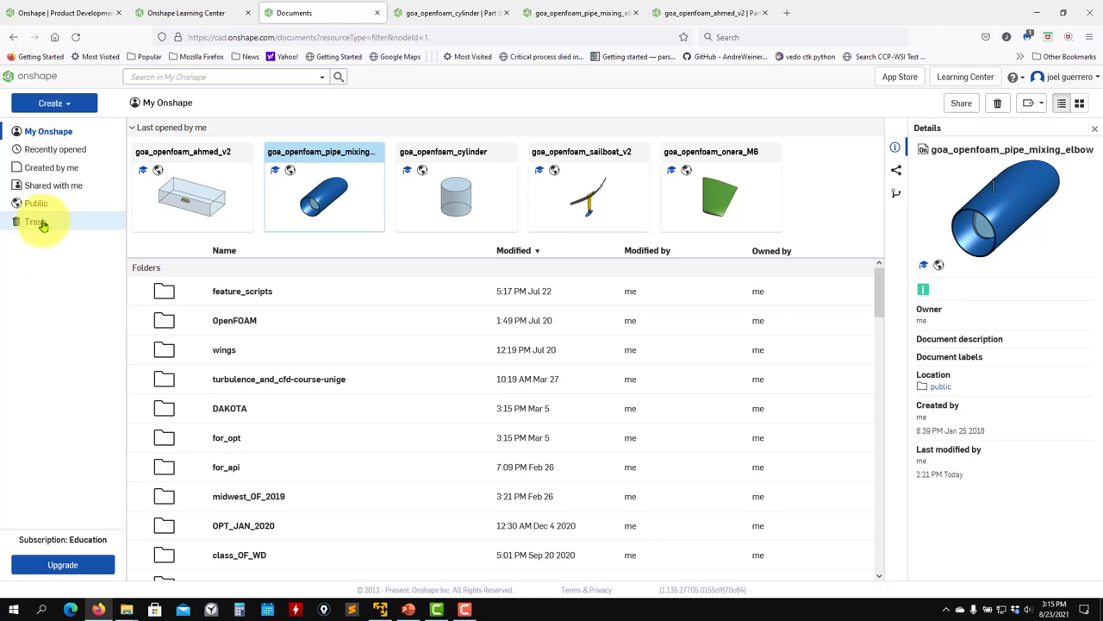
- Search the public documents for openfoam and look through the results, ending back in My Onshape
{"action": "left_click", "coordinate": [35, 205]}
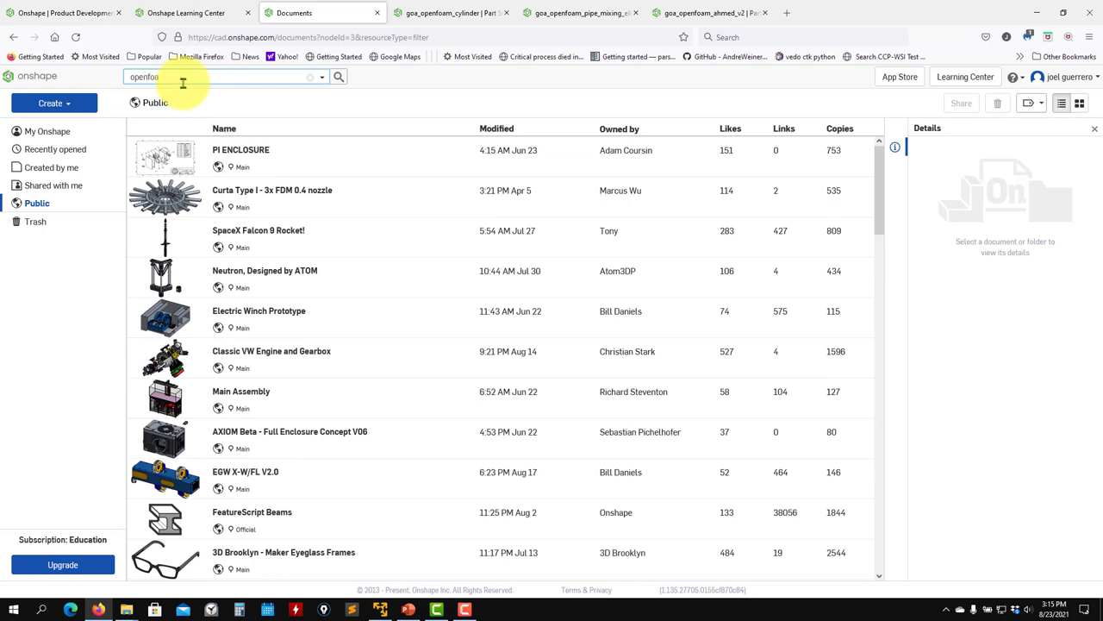
{"action": "key", "text": "Return"}
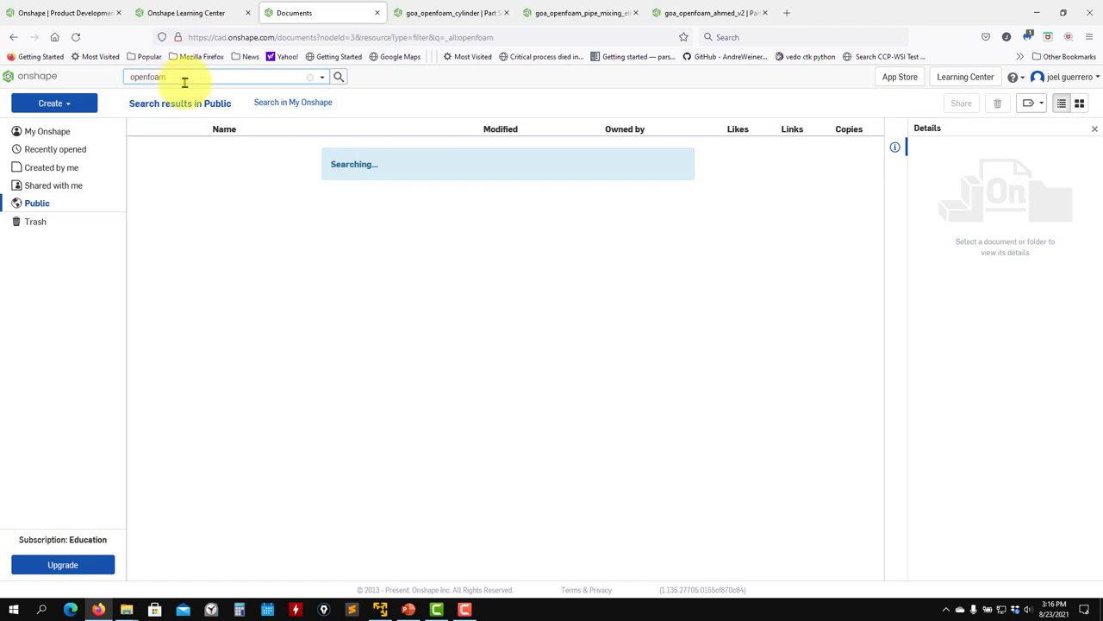
{"action": "left_click", "coordinate": [435, 12]}
{"action": "left_click", "coordinate": [569, 13]}
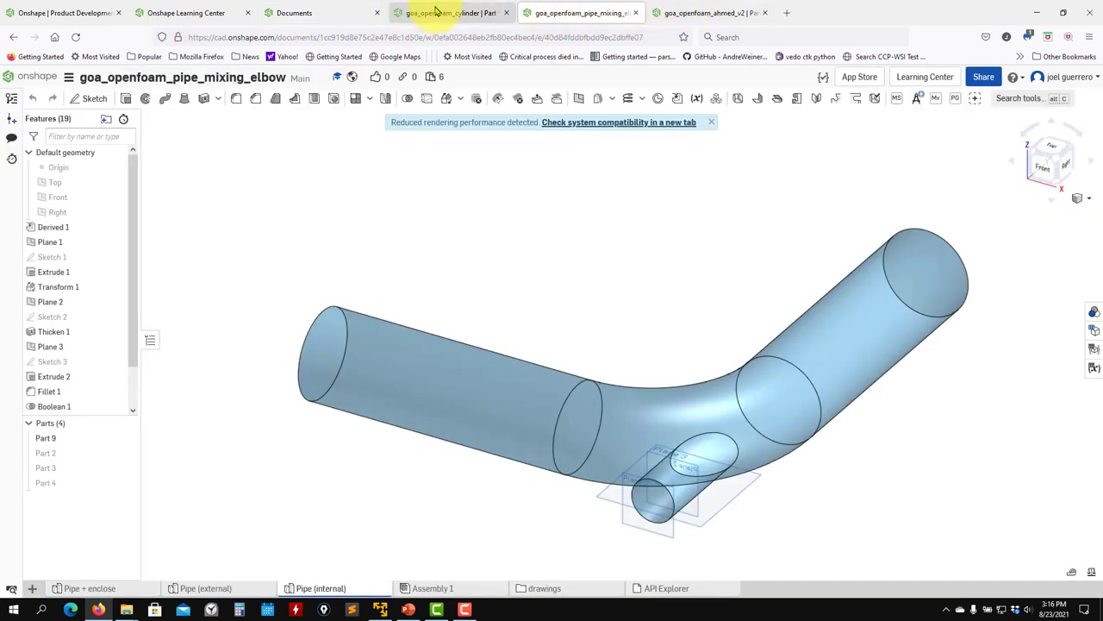
{"action": "left_click", "coordinate": [293, 13]}
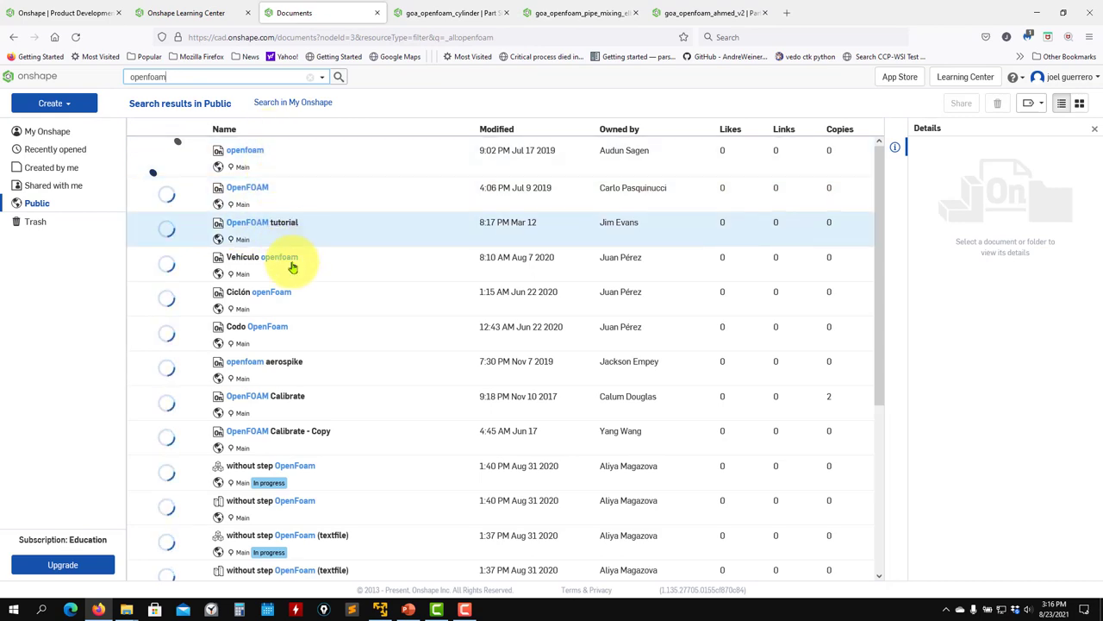
{"action": "scroll", "coordinate": [303, 323], "scroll_direction": "down", "scroll_amount": 3}
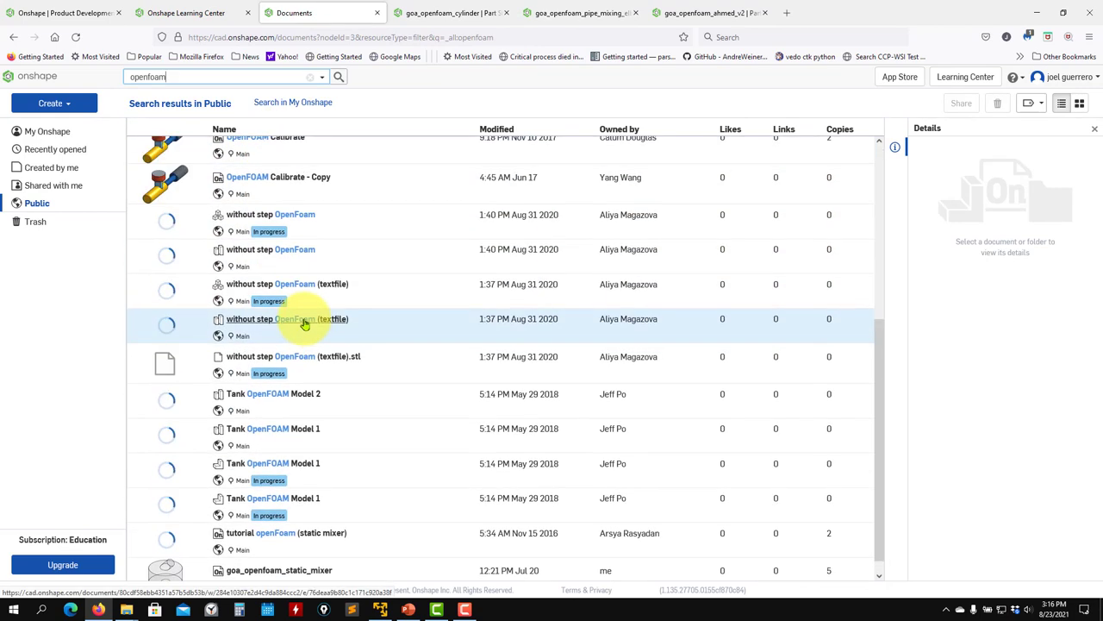
{"action": "scroll", "coordinate": [303, 324], "scroll_direction": "up", "scroll_amount": 3}
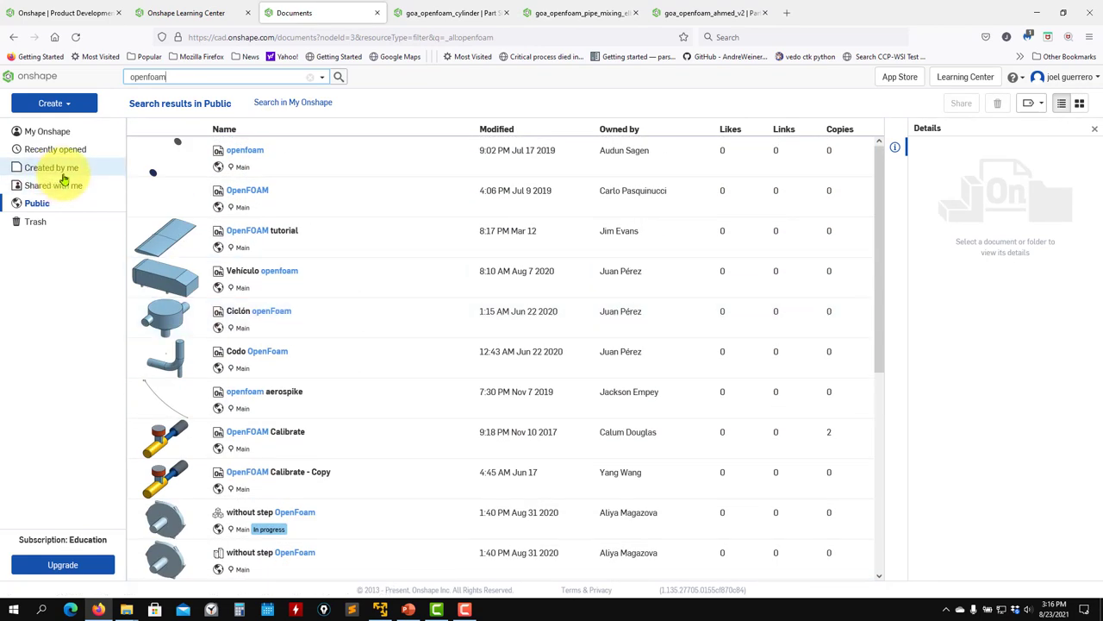
{"action": "left_click", "coordinate": [54, 132]}
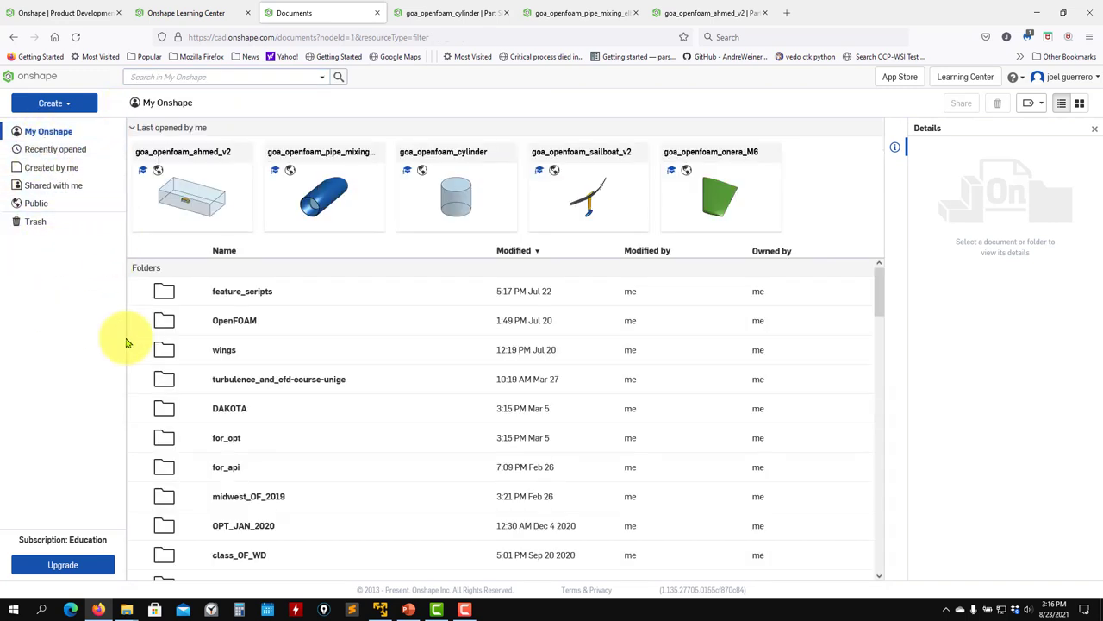
- Check the available help resources and browse the training, courses and technical briefings in the Onshape Learning Center
{"action": "left_click", "coordinate": [1017, 78]}
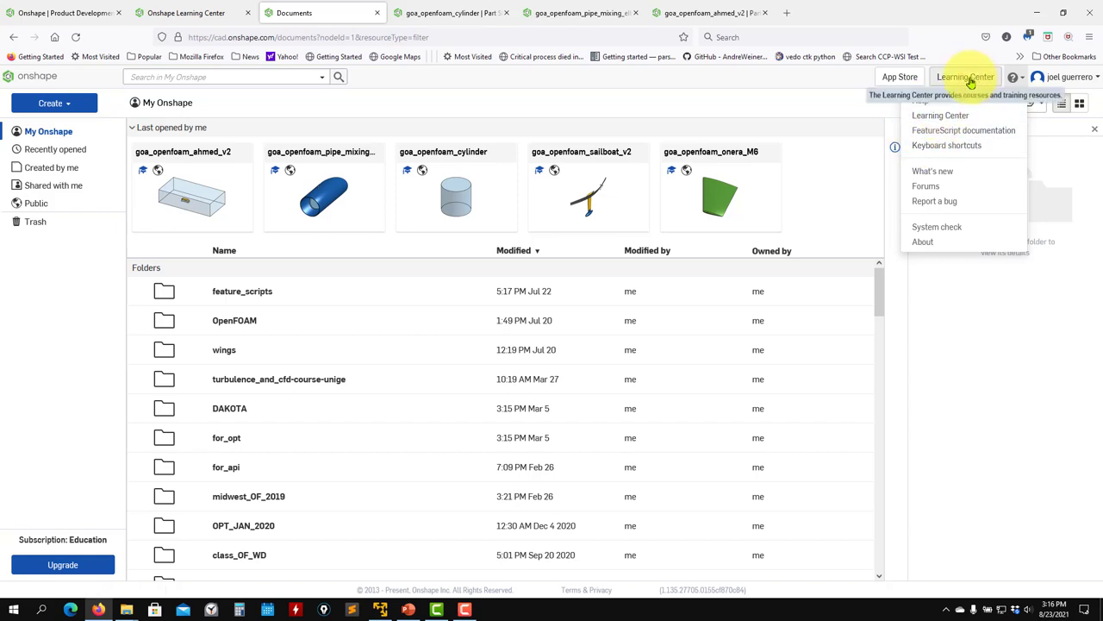
{"action": "left_click", "coordinate": [155, 12]}
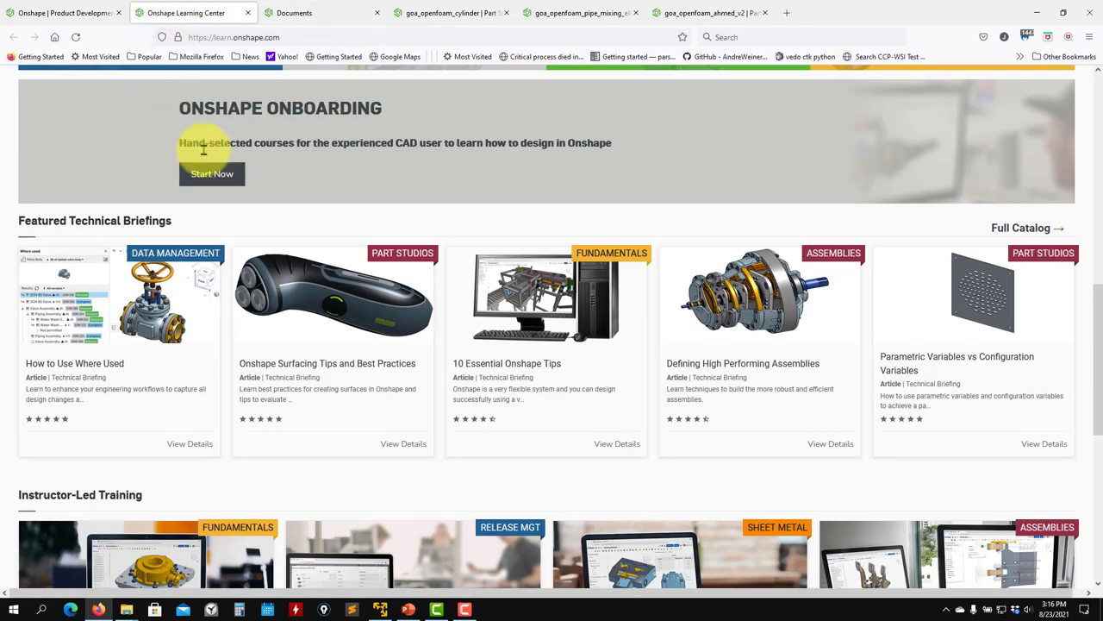
{"action": "scroll", "coordinate": [535, 227], "scroll_direction": "down", "scroll_amount": 3}
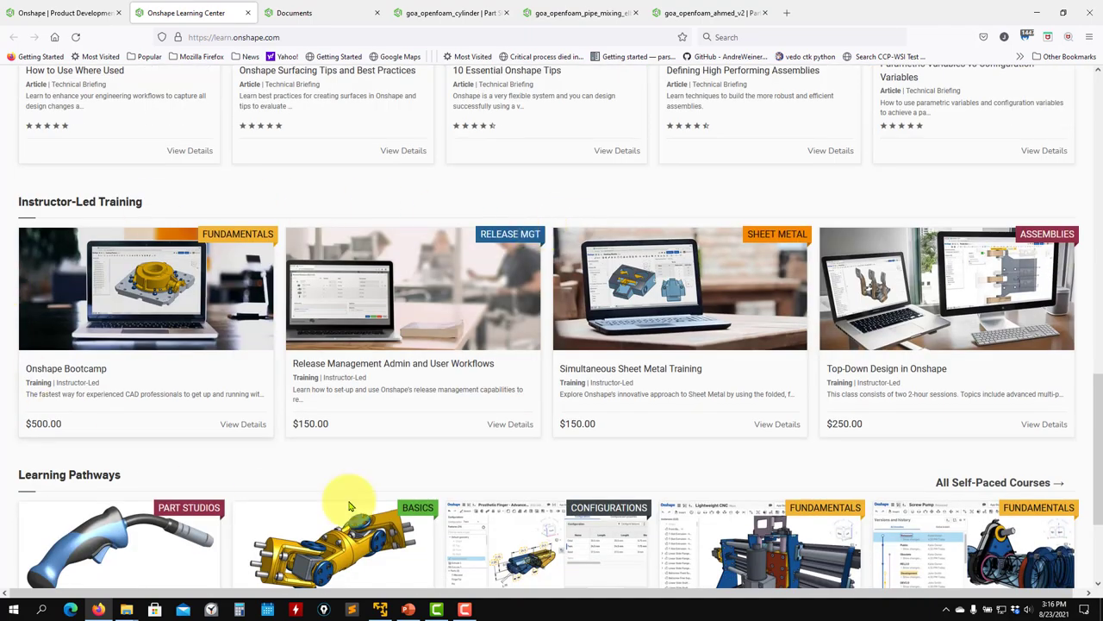
{"action": "scroll", "coordinate": [301, 233], "scroll_direction": "down", "scroll_amount": 2}
{"action": "scroll", "coordinate": [302, 241], "scroll_direction": "up", "scroll_amount": 5}
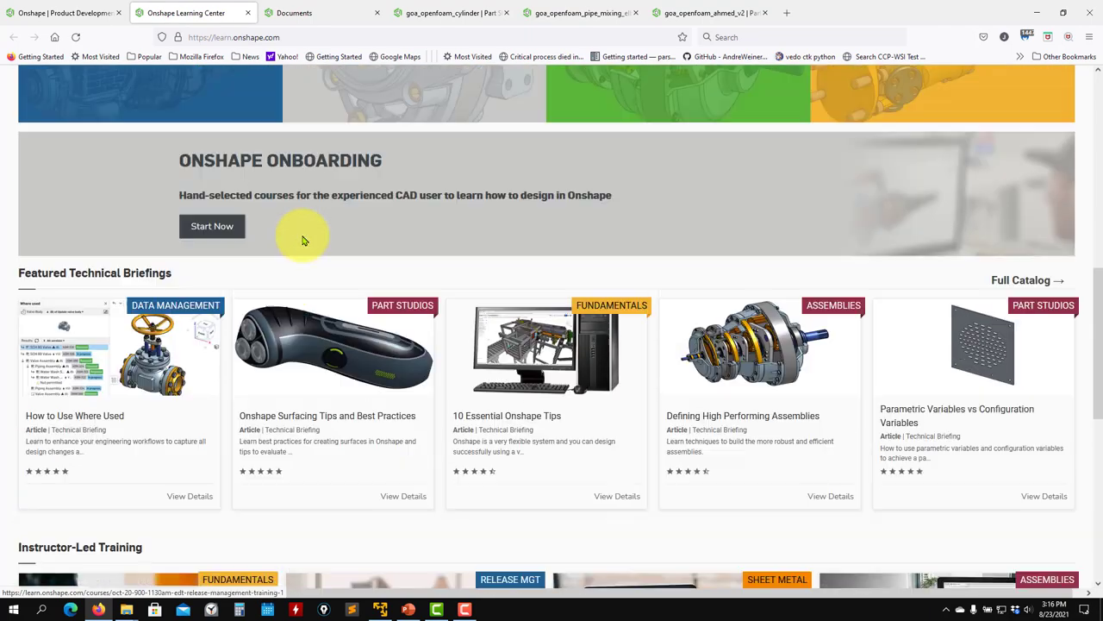
{"action": "scroll", "coordinate": [302, 241], "scroll_direction": "up", "scroll_amount": 6}
{"action": "scroll", "coordinate": [303, 240], "scroll_direction": "down", "scroll_amount": 4}
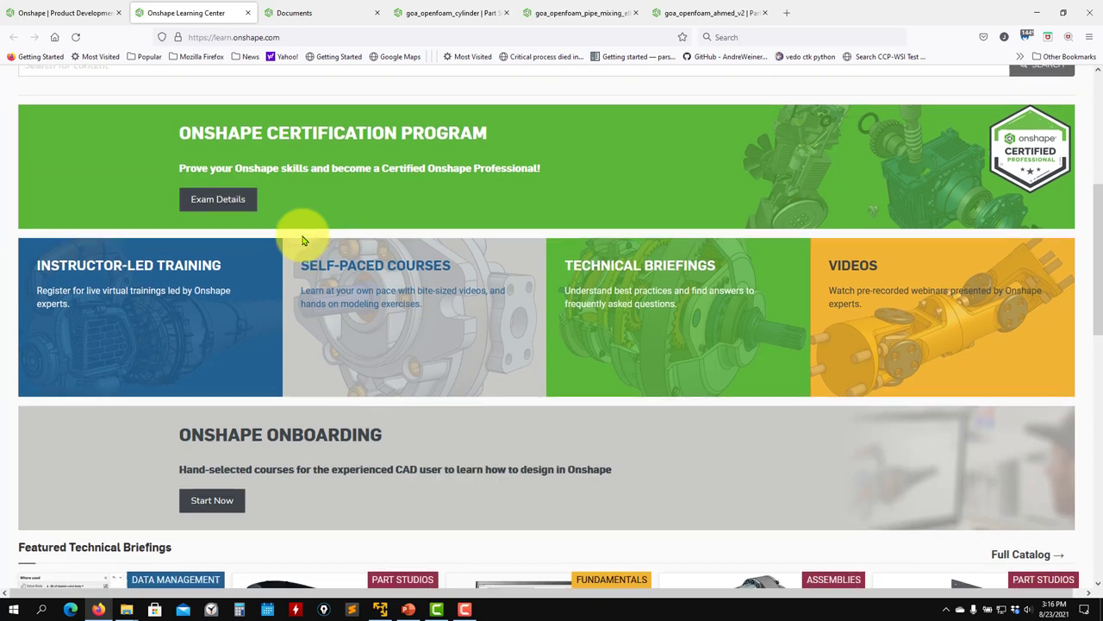
{"action": "scroll", "coordinate": [303, 240], "scroll_direction": "down", "scroll_amount": 1}
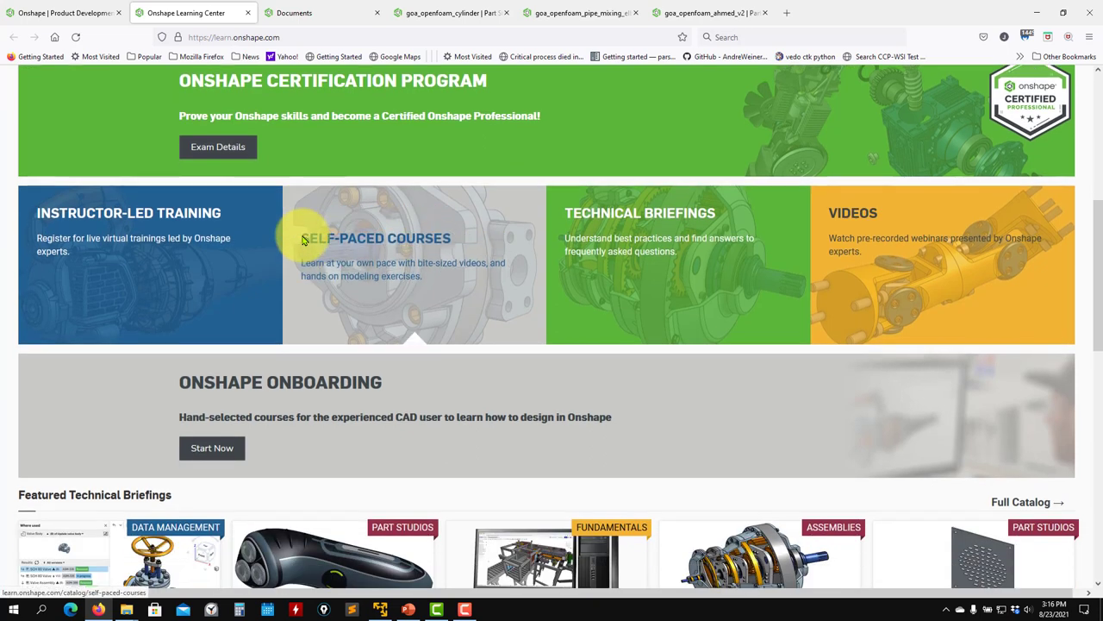
{"action": "scroll", "coordinate": [302, 240], "scroll_direction": "down", "scroll_amount": 4}
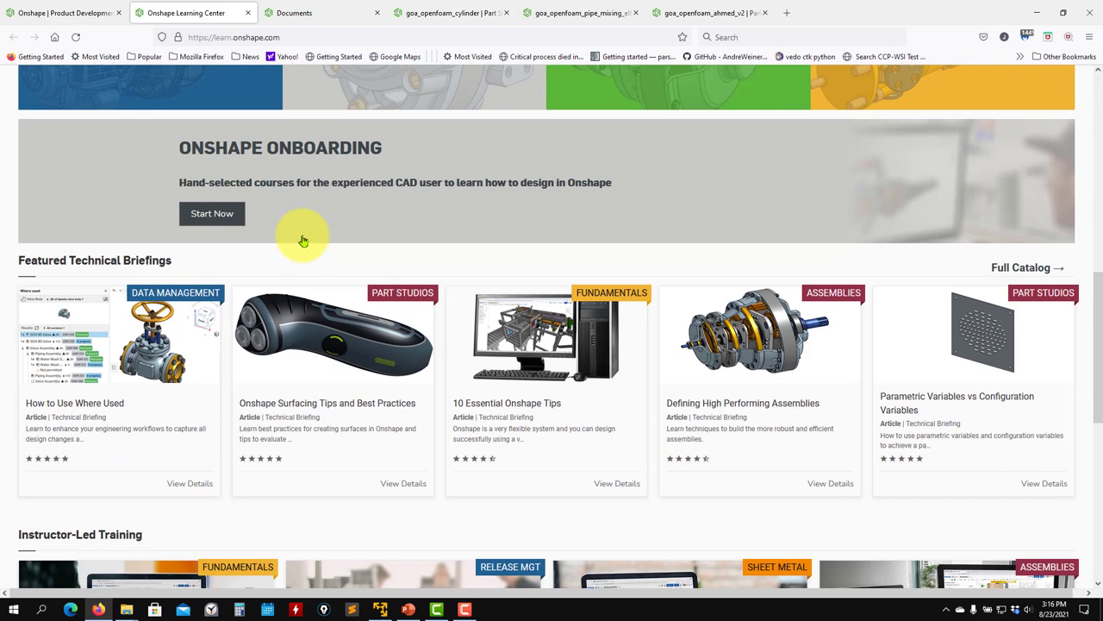
- Return to the My Onshape document list and dismiss the open help options
{"action": "left_click", "coordinate": [286, 12]}
{"action": "left_click", "coordinate": [211, 12]}
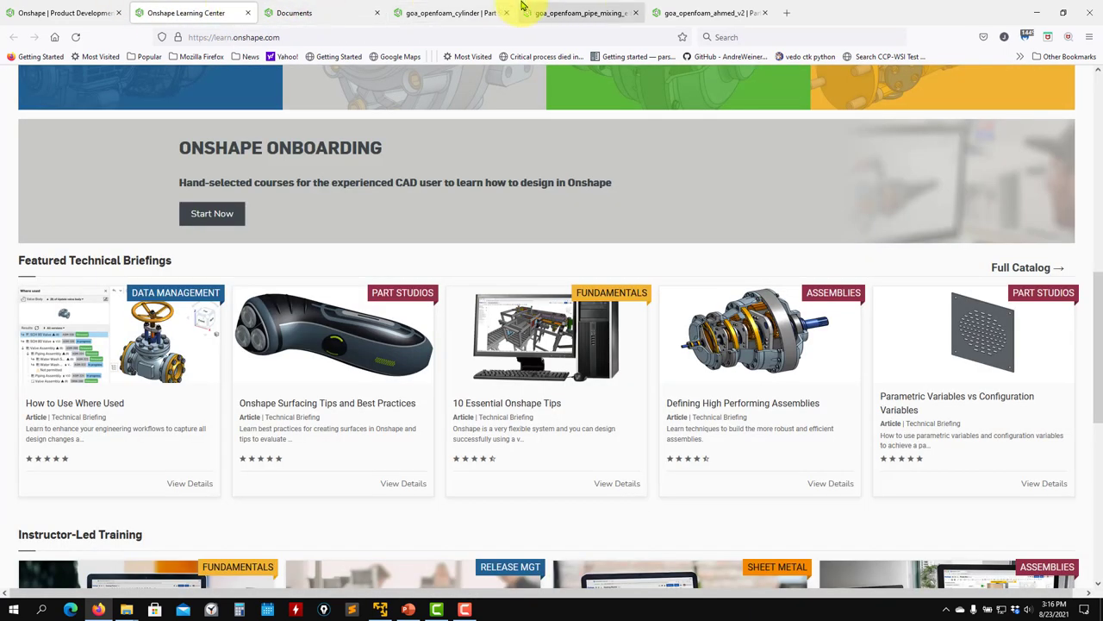
{"action": "left_click", "coordinate": [444, 12]}
{"action": "left_click", "coordinate": [297, 12]}
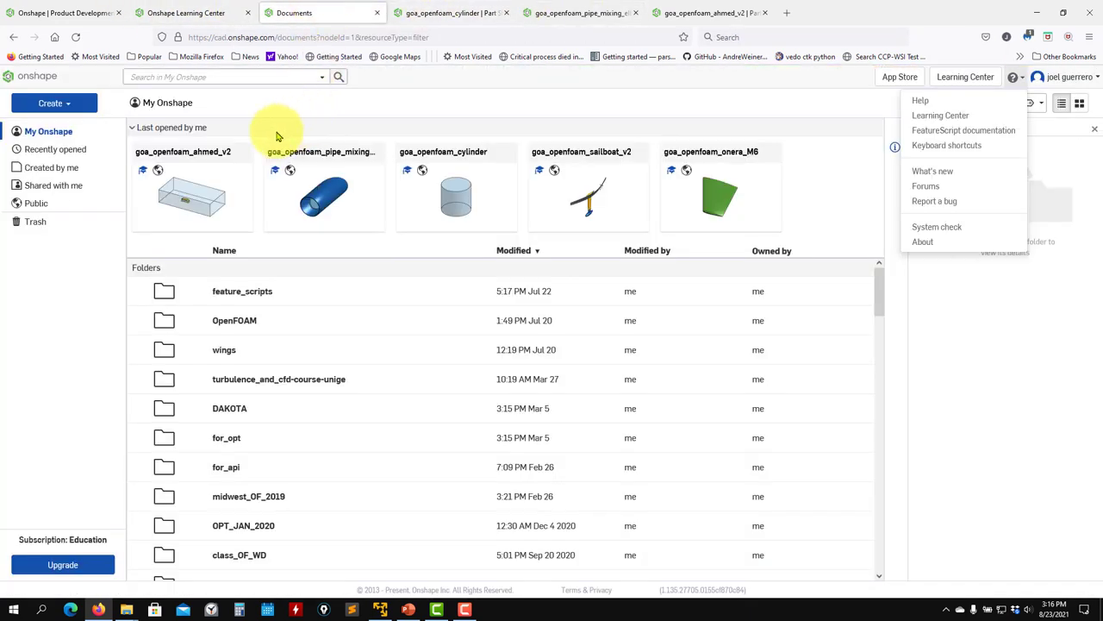
{"action": "left_click", "coordinate": [1095, 103]}
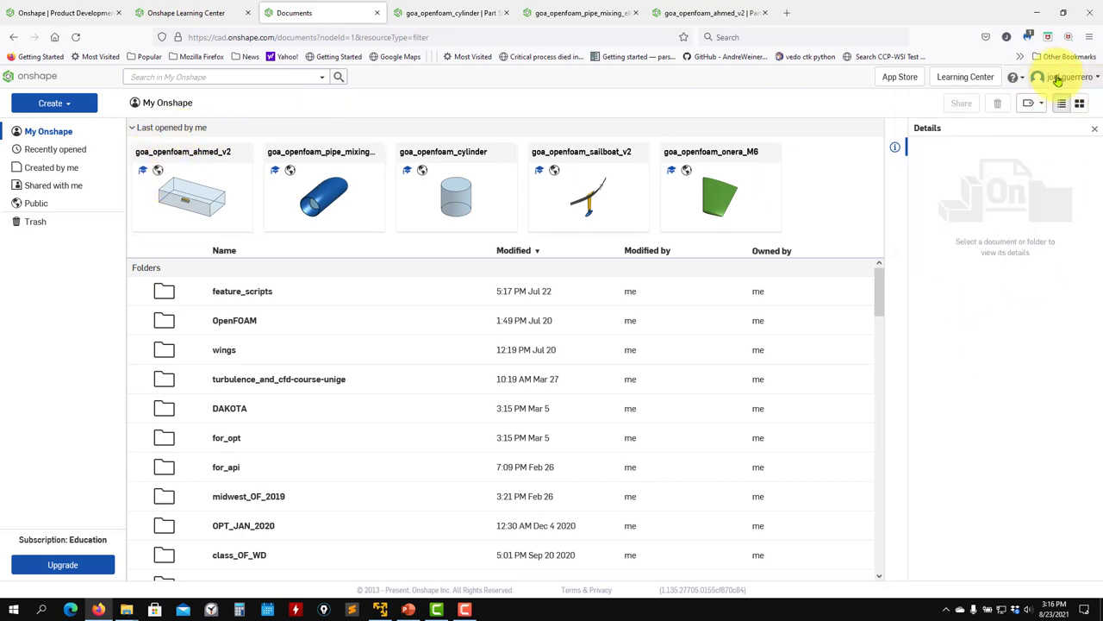
- Open the Preferences page of the account settings
{"action": "left_click", "coordinate": [1092, 80]}
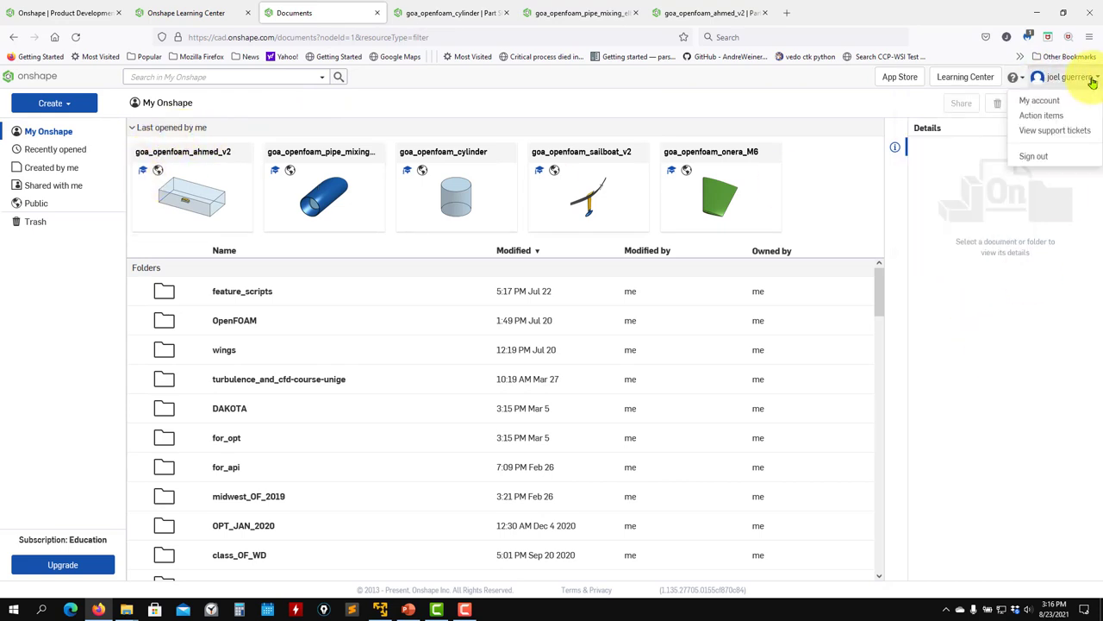
{"action": "left_click", "coordinate": [1040, 102]}
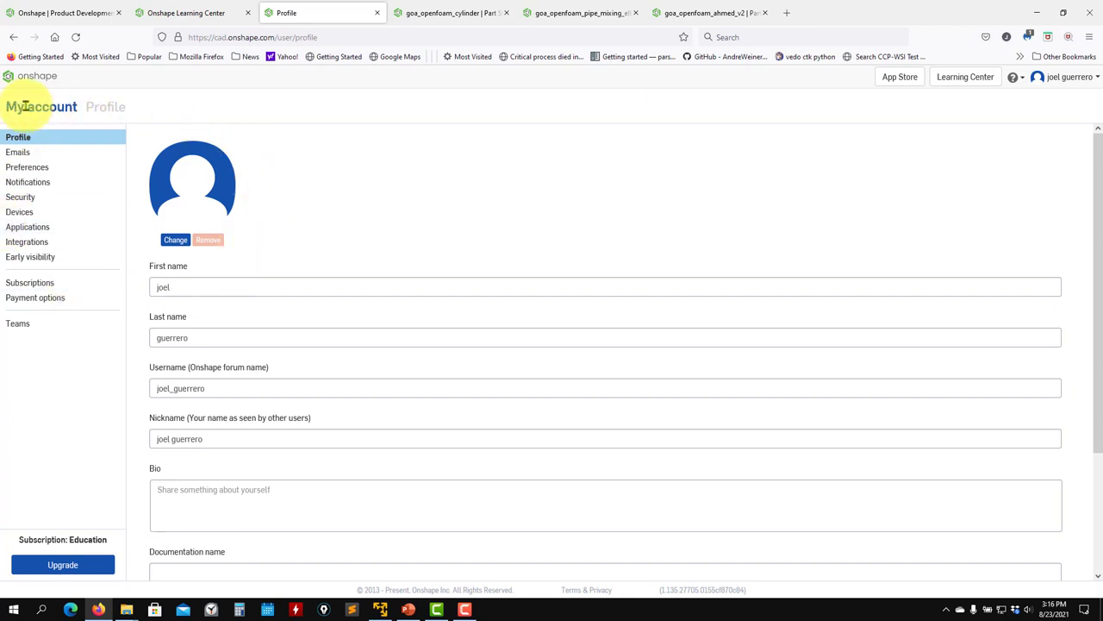
{"action": "left_click", "coordinate": [31, 171]}
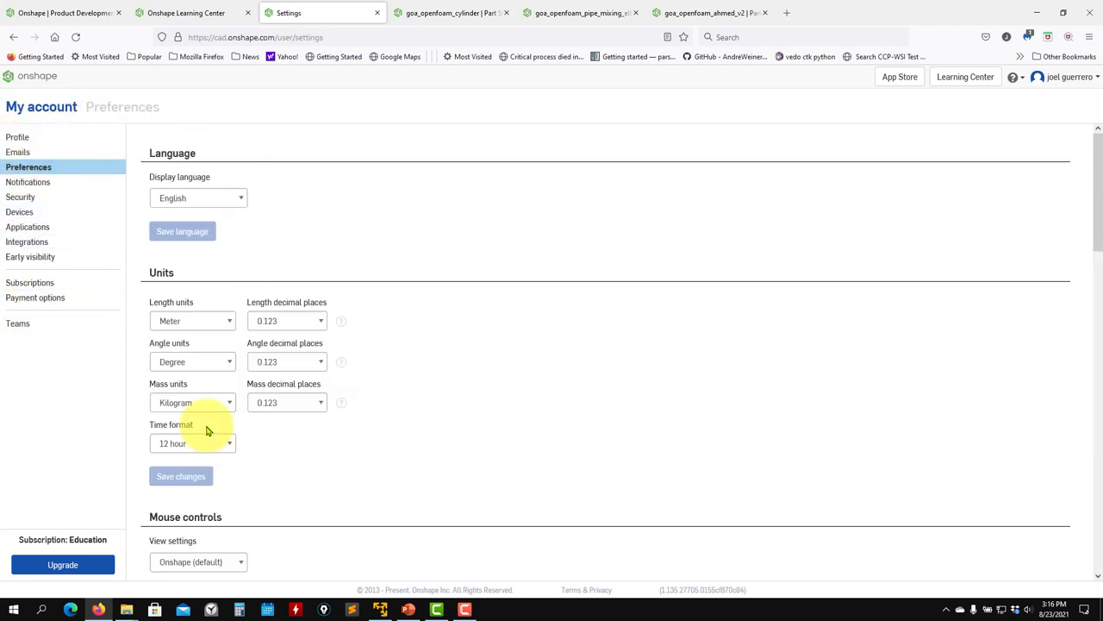
- Examine the display language, units, mouse controls and environment profile settings in the account preferences
{"action": "left_click", "coordinate": [229, 198]}
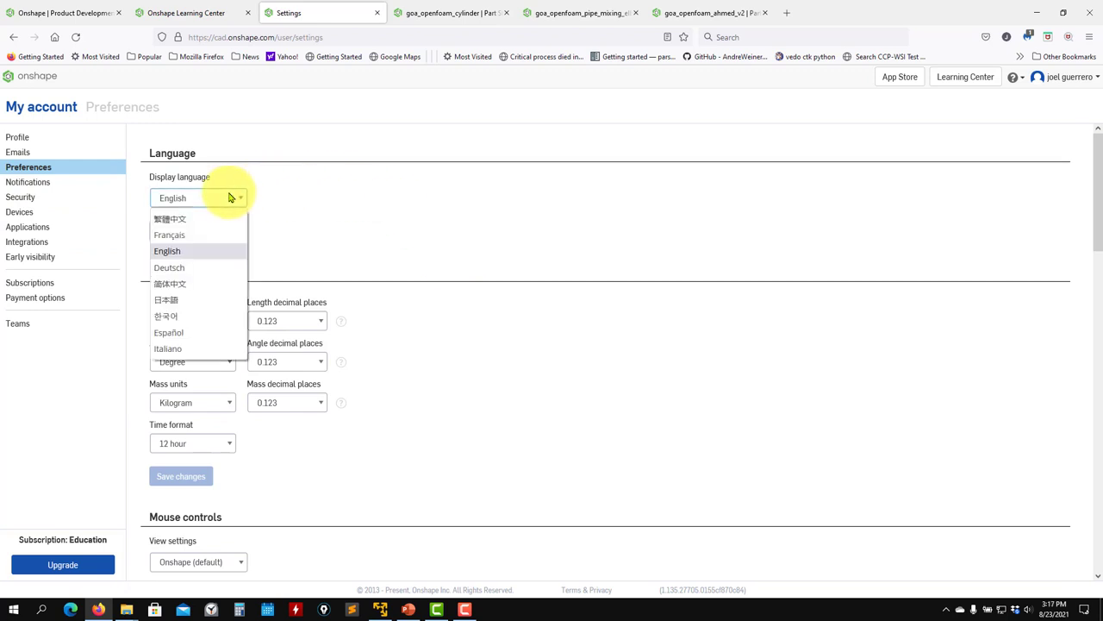
{"action": "left_click", "coordinate": [442, 189]}
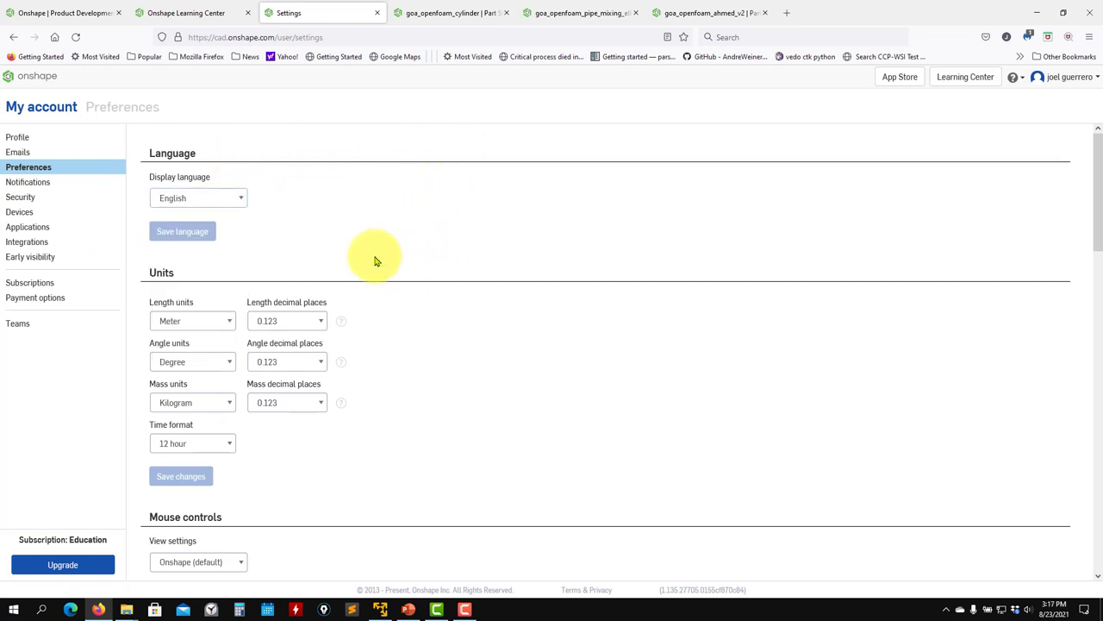
{"action": "scroll", "coordinate": [475, 374], "scroll_direction": "down", "scroll_amount": 3}
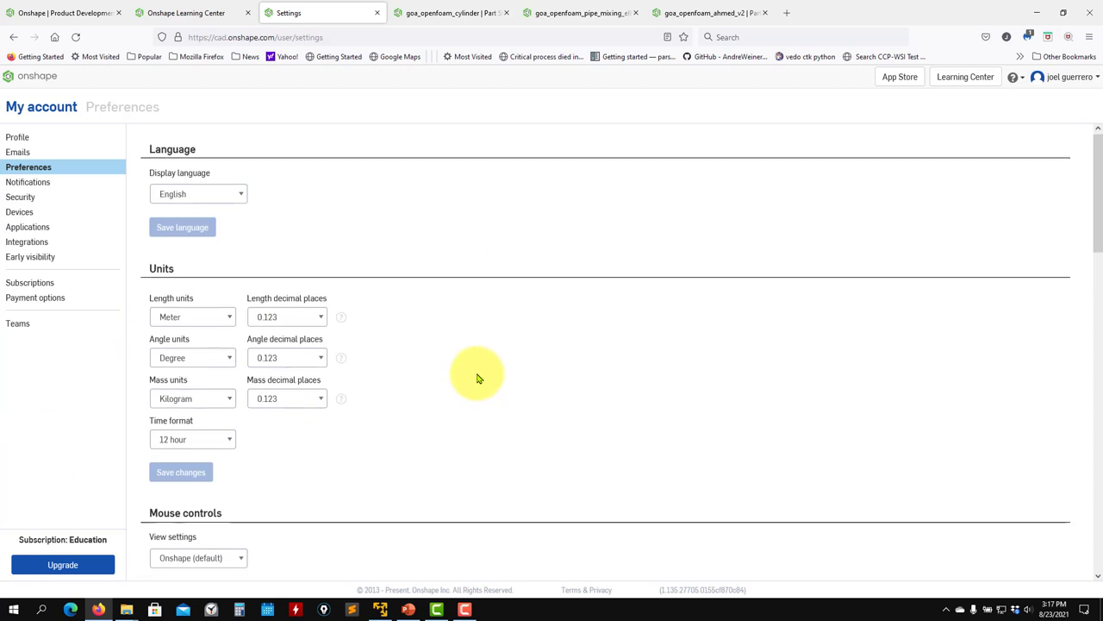
{"action": "scroll", "coordinate": [339, 308], "scroll_direction": "up", "scroll_amount": 2}
{"action": "scroll", "coordinate": [453, 249], "scroll_direction": "down", "scroll_amount": 3}
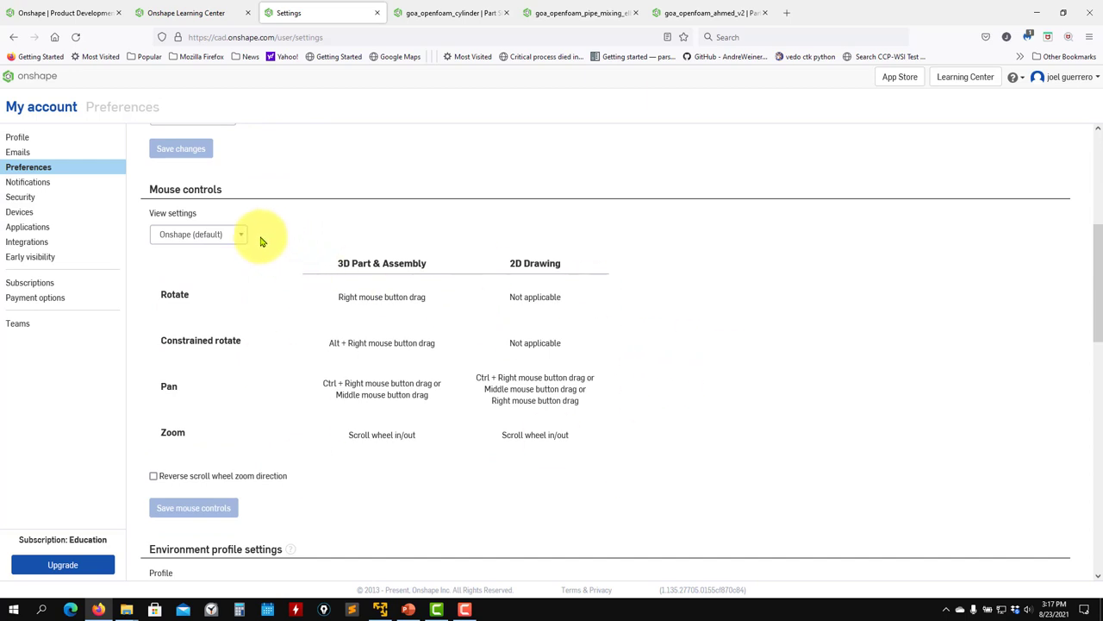
{"action": "left_click", "coordinate": [220, 240]}
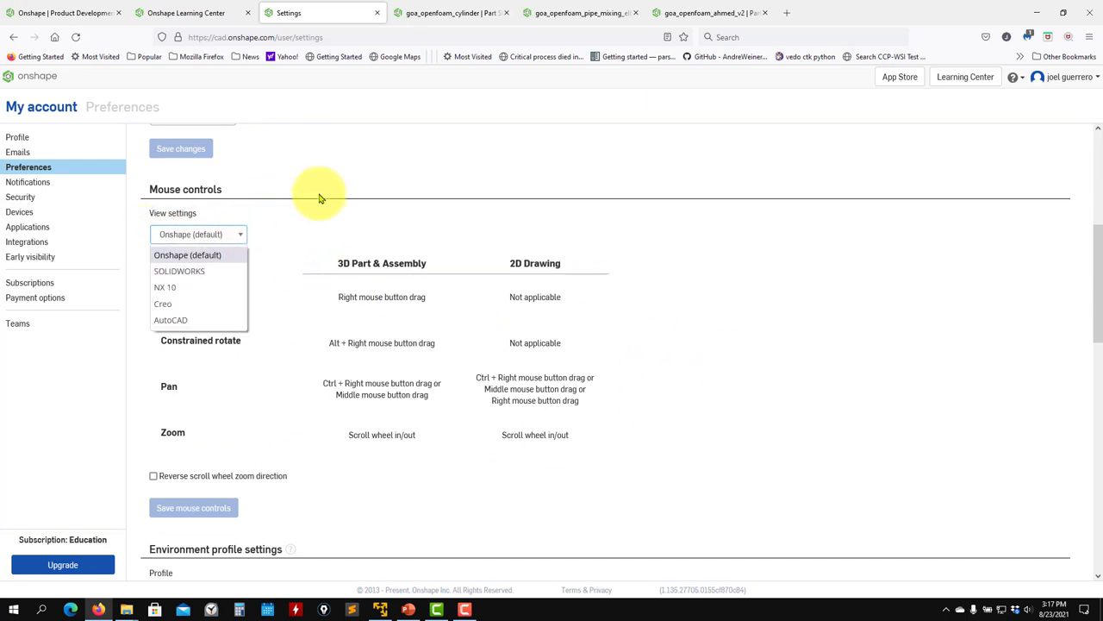
{"action": "left_click", "coordinate": [375, 207]}
{"action": "scroll", "coordinate": [413, 419], "scroll_direction": "down", "scroll_amount": 5}
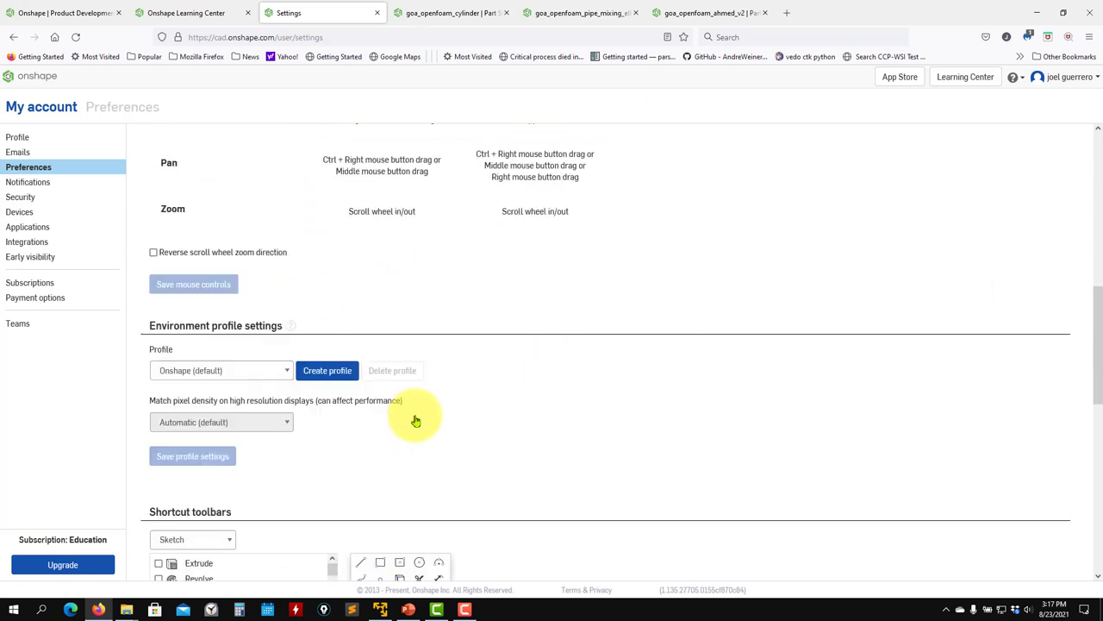
{"action": "scroll", "coordinate": [688, 422], "scroll_direction": "up", "scroll_amount": 4}
{"action": "scroll", "coordinate": [689, 414], "scroll_direction": "up", "scroll_amount": 5}
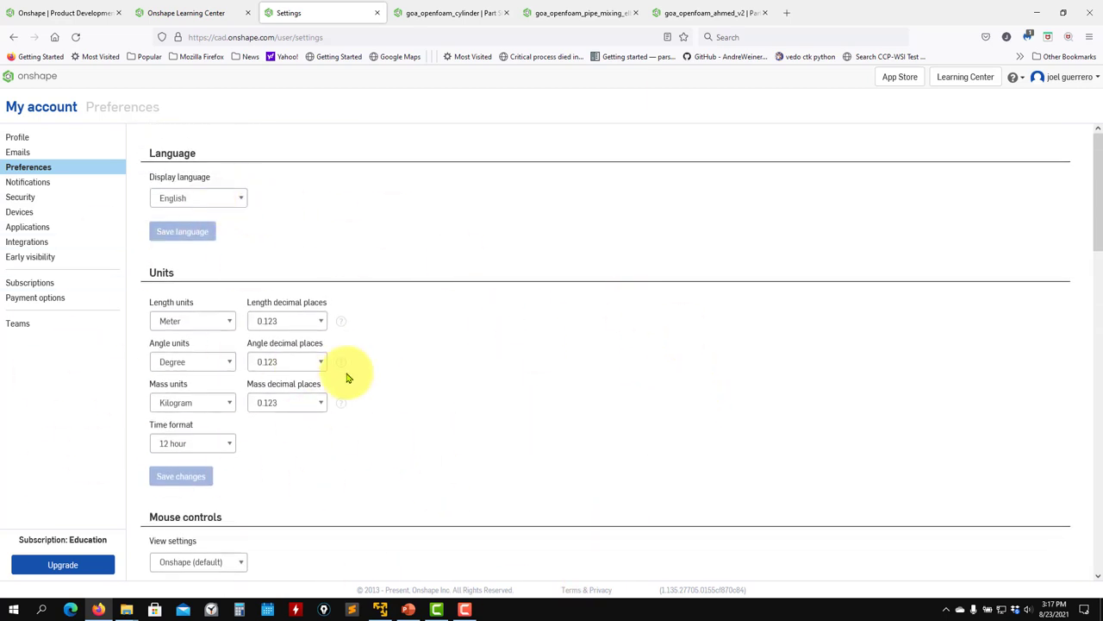
- Return to the My Onshape document list and create a new document named test1
{"action": "left_click", "coordinate": [27, 79]}
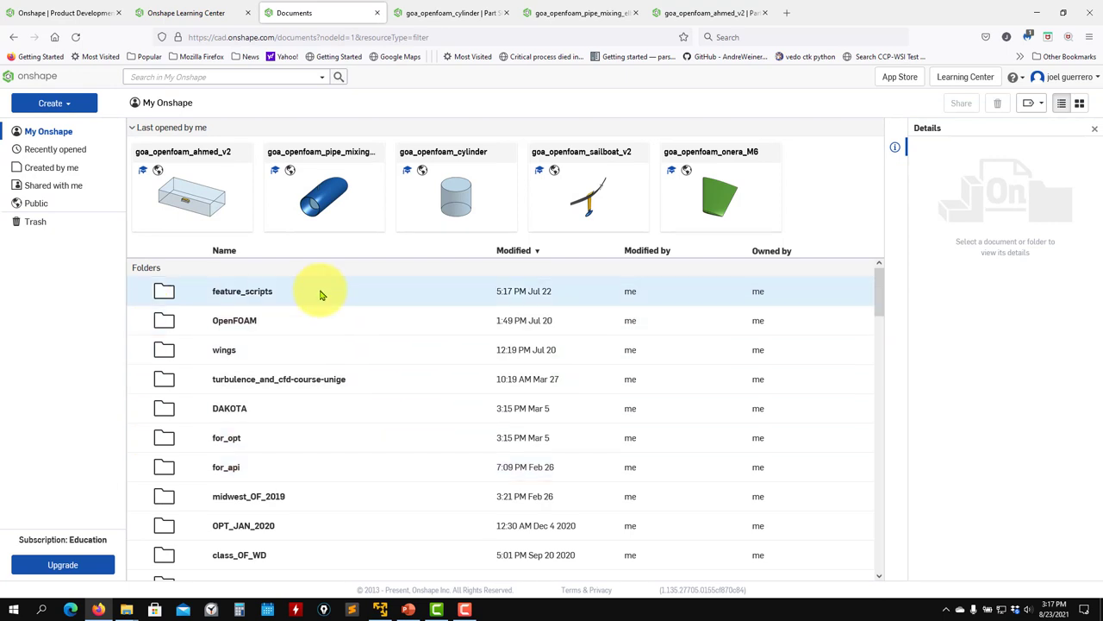
{"action": "left_click", "coordinate": [67, 103]}
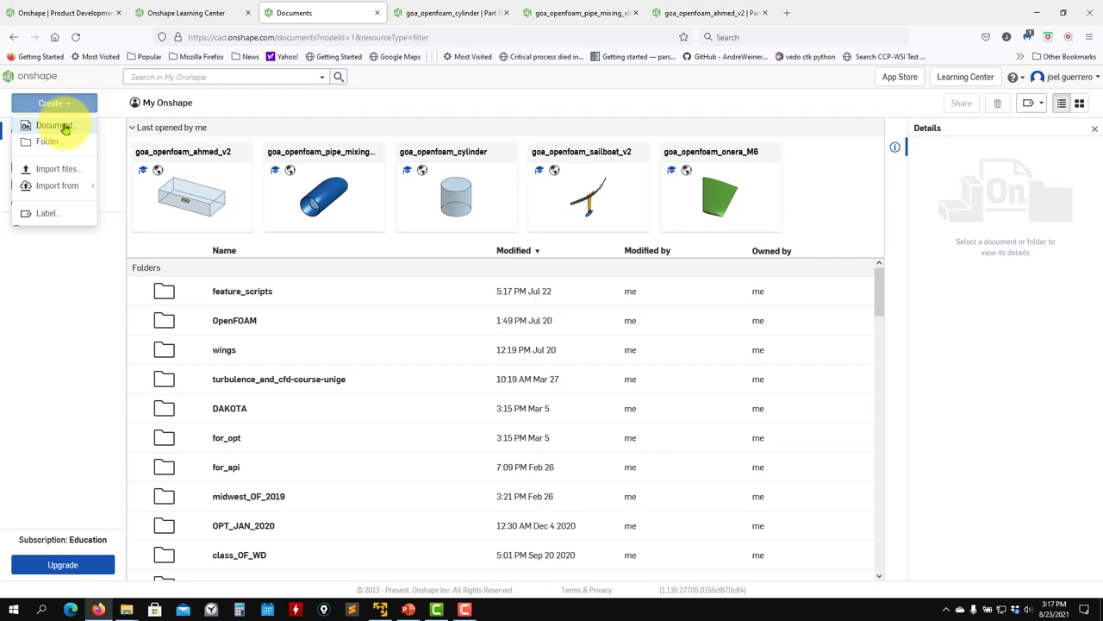
{"action": "mouse_move", "coordinate": [55, 191]}
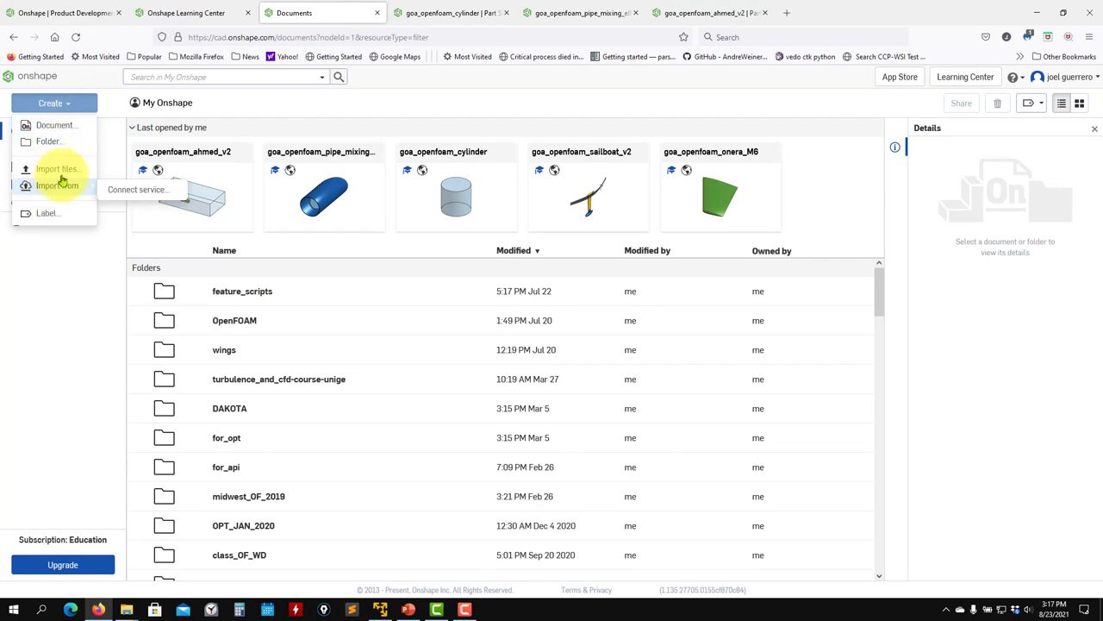
{"action": "left_click", "coordinate": [54, 125]}
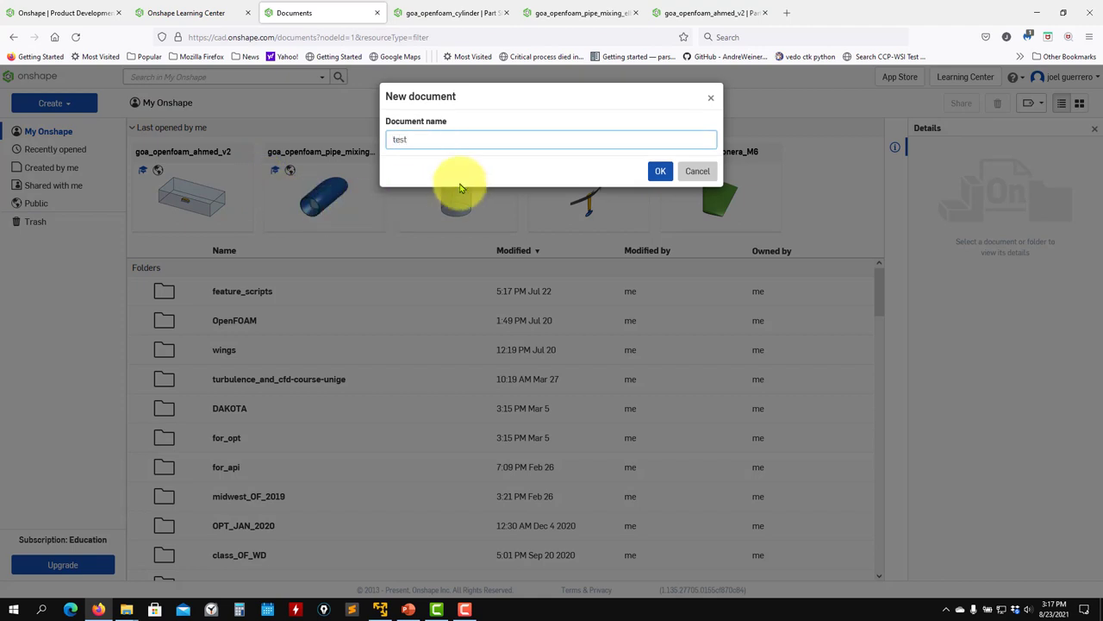
{"action": "key", "text": "Return"}
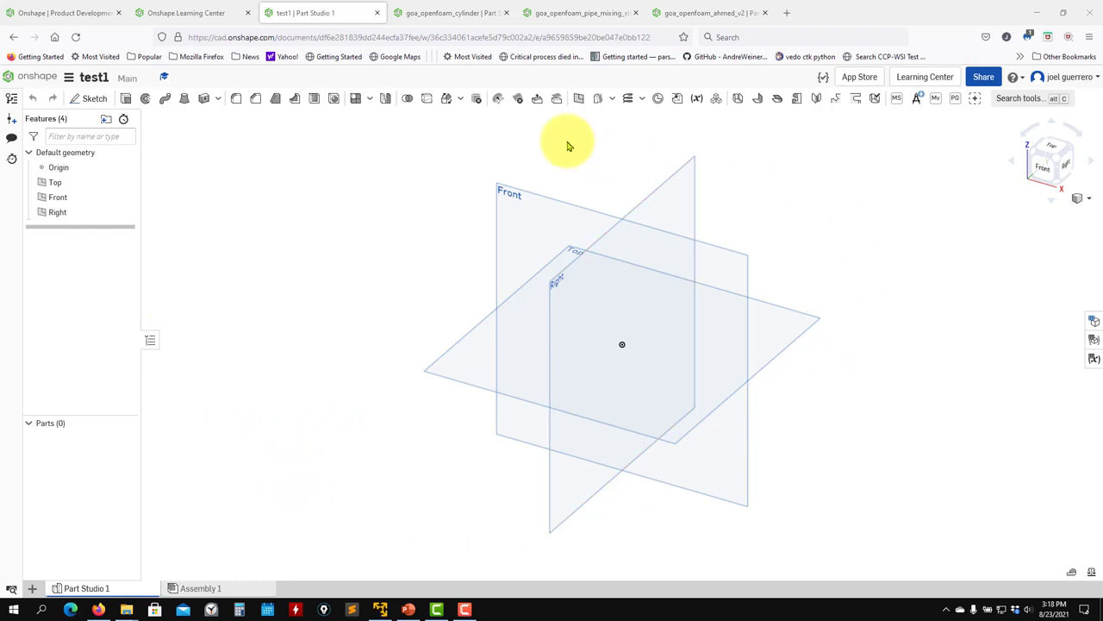
- Inspect the three default planes from different angles by orbiting, panning and zooming the part studio view
{"action": "mouse_move", "coordinate": [318, 425]}
{"action": "middle_mouse_down"}
{"action": "mouse_move", "coordinate": [344, 450]}
{"action": "mouse_move", "coordinate": [321, 417]}
{"action": "middle_mouse_up"}
{"action": "right_click_drag", "start_coordinate": [320, 417], "coordinate": [366, 423]}
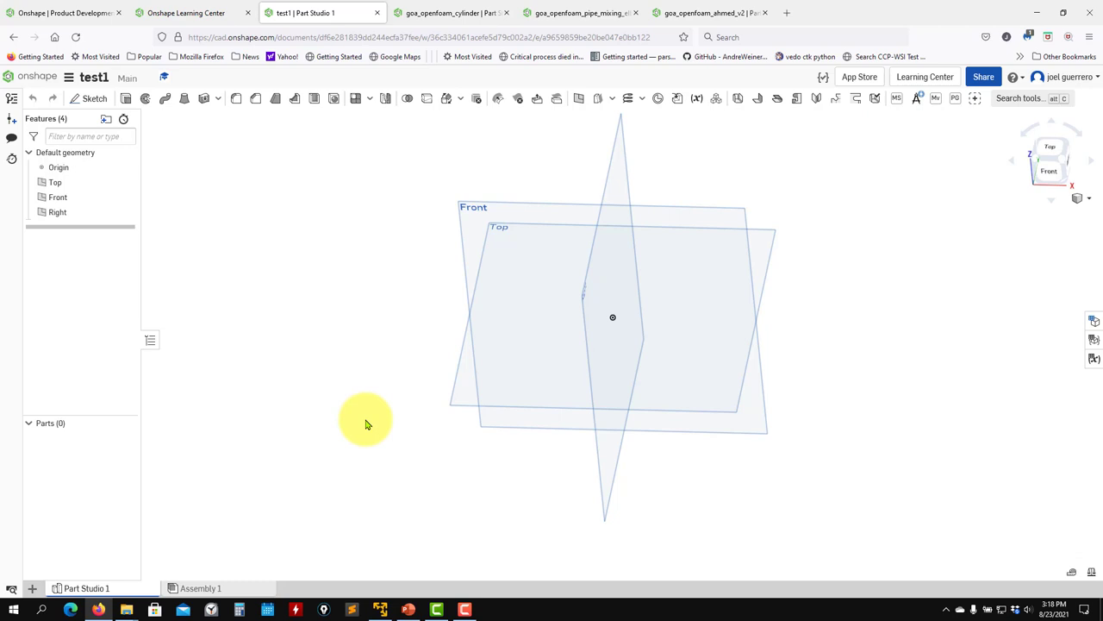
{"action": "right_click_drag", "start_coordinate": [406, 416], "coordinate": [358, 369]}
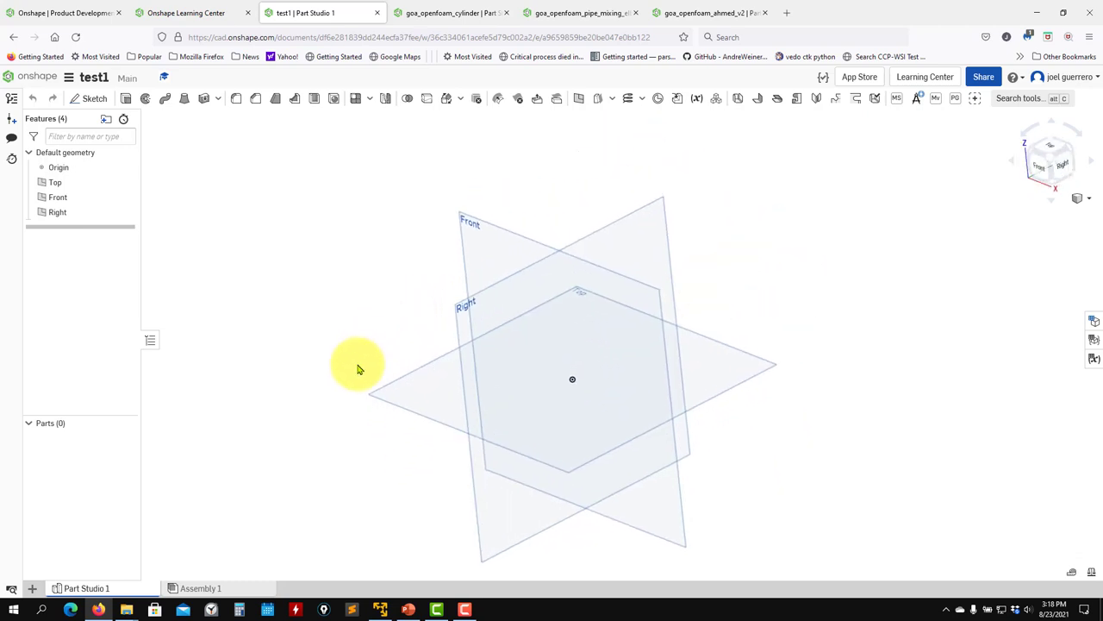
{"action": "middle_click_drag", "start_coordinate": [359, 369], "coordinate": [393, 319]}
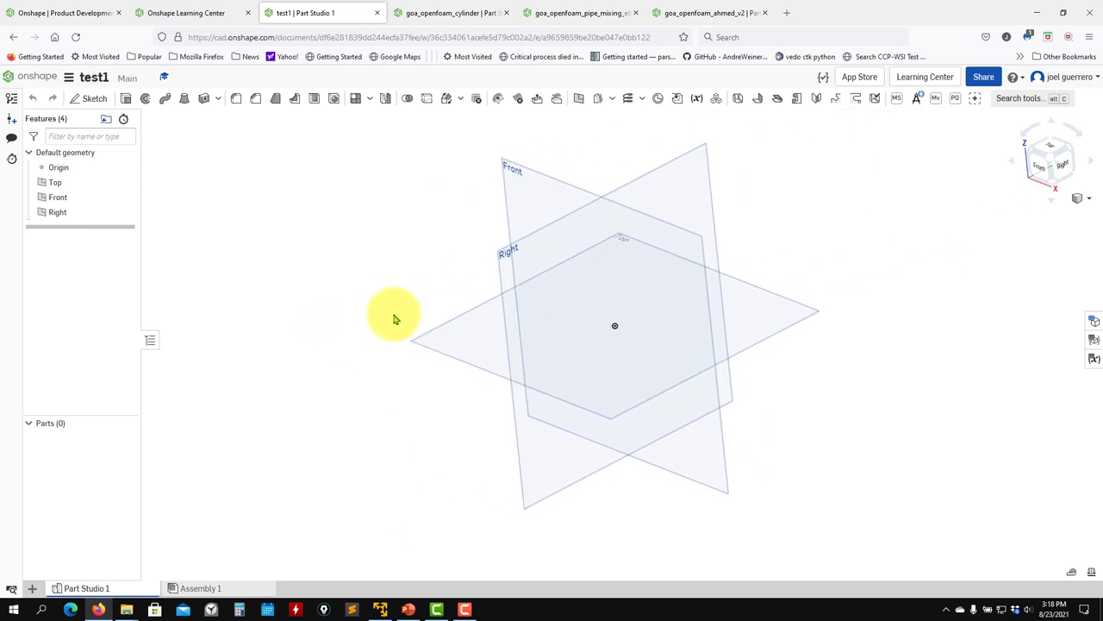
{"action": "scroll", "coordinate": [395, 323], "scroll_direction": "down", "scroll_amount": 2}
{"action": "scroll", "coordinate": [397, 328], "scroll_direction": "up", "scroll_amount": 4}
{"action": "scroll", "coordinate": [364, 352], "scroll_direction": "down", "scroll_amount": 2}
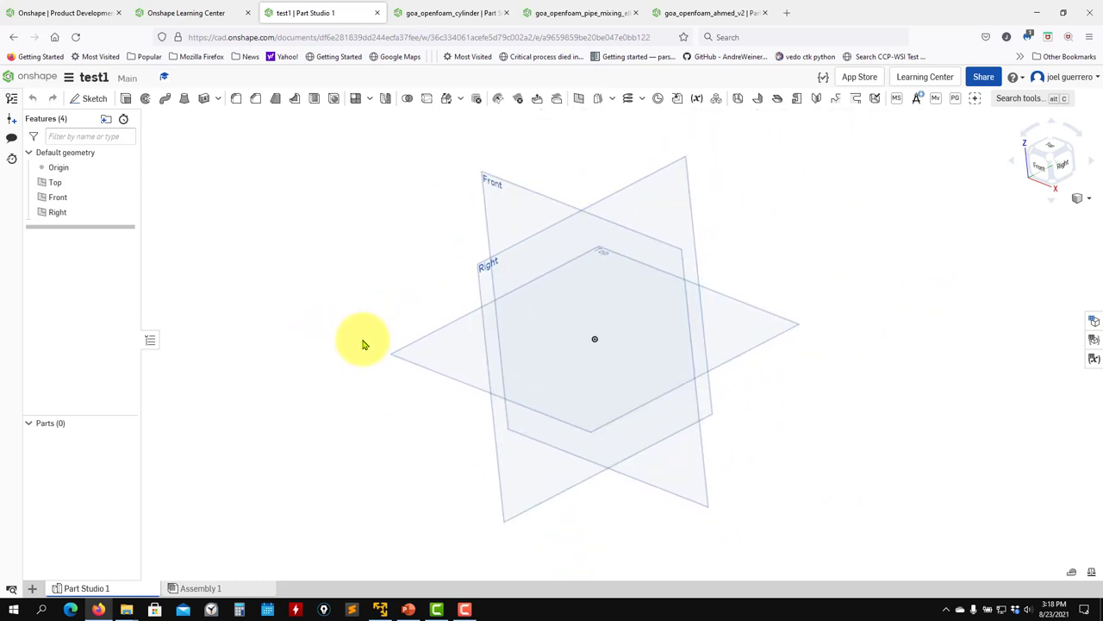
- Select the Front and Right planes together and clear the selection, repeating this once more
{"action": "left_click", "coordinate": [541, 199]}
{"action": "left_click", "coordinate": [637, 188]}
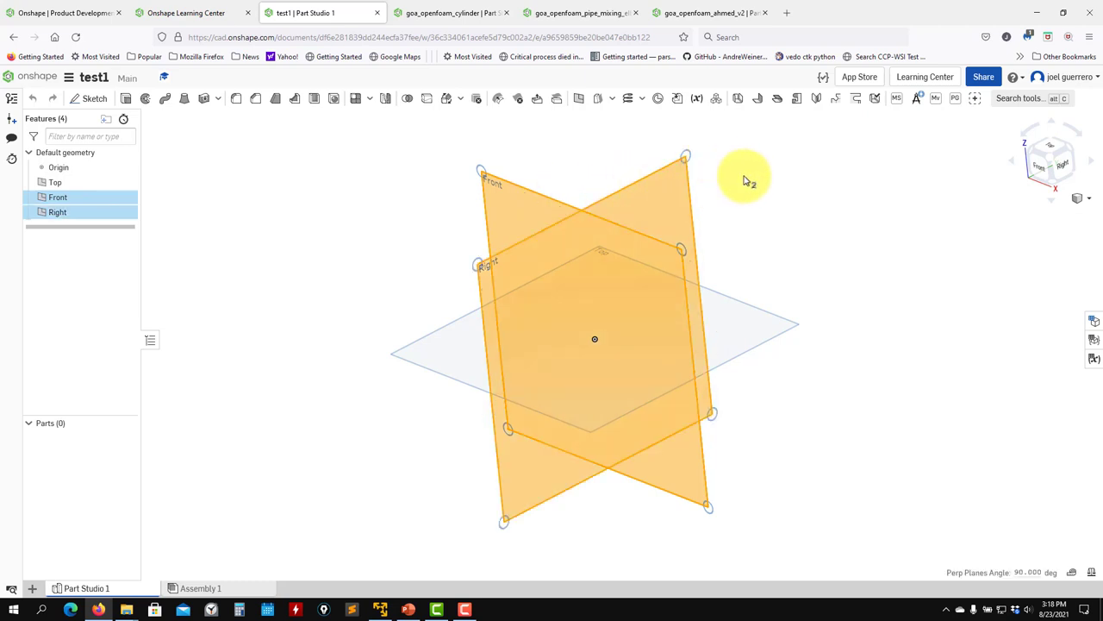
{"action": "left_click", "coordinate": [735, 200]}
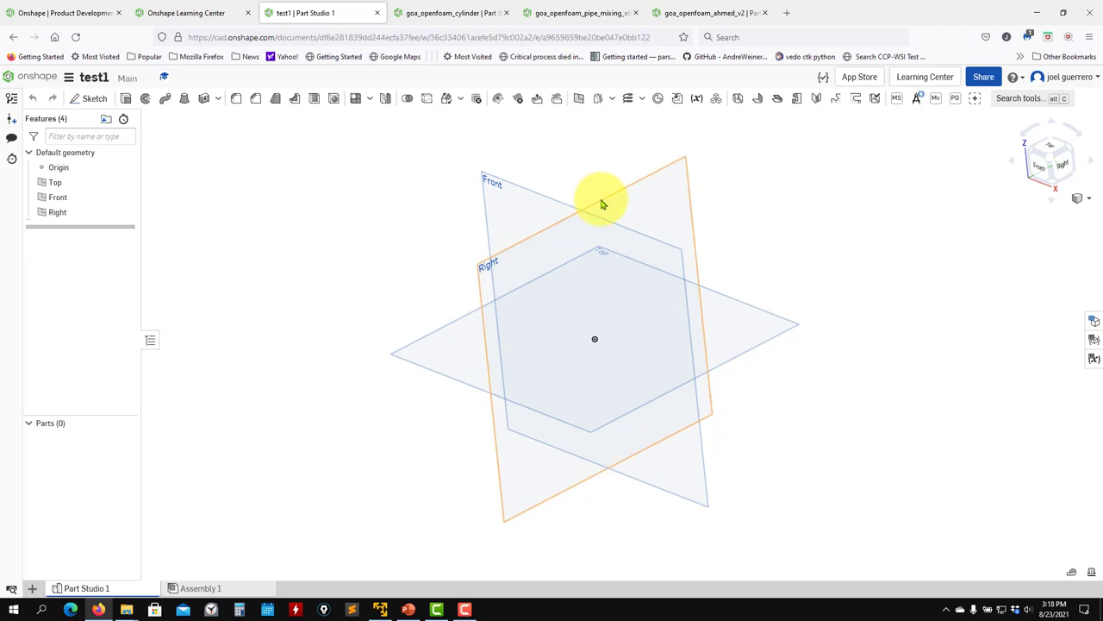
{"action": "left_click", "coordinate": [558, 208]}
{"action": "left_click", "coordinate": [635, 197]}
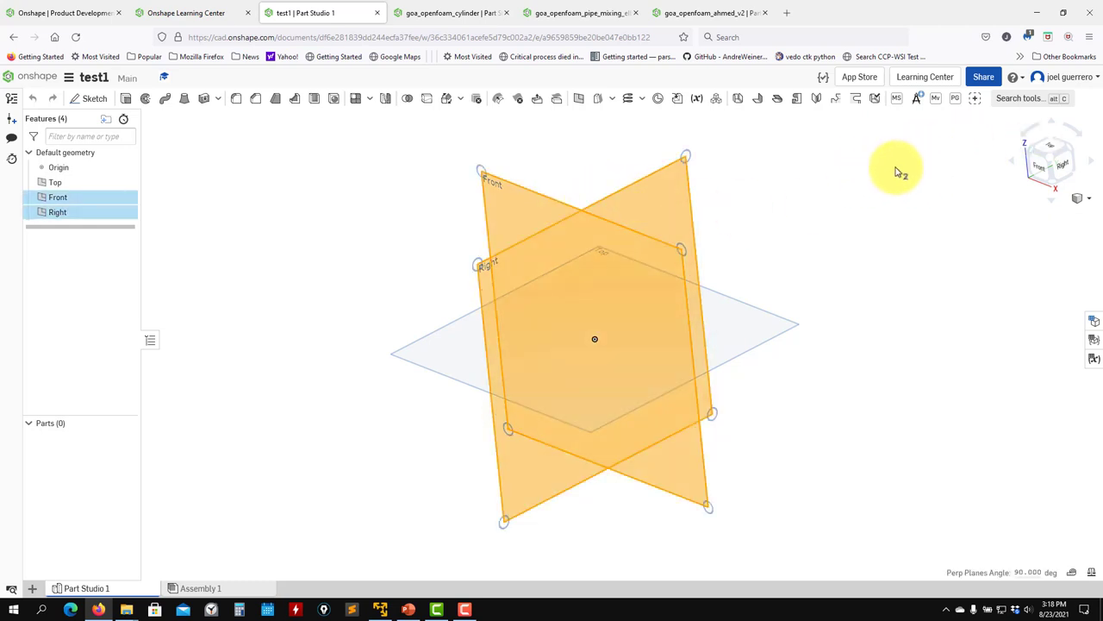
{"action": "left_click", "coordinate": [635, 161]}
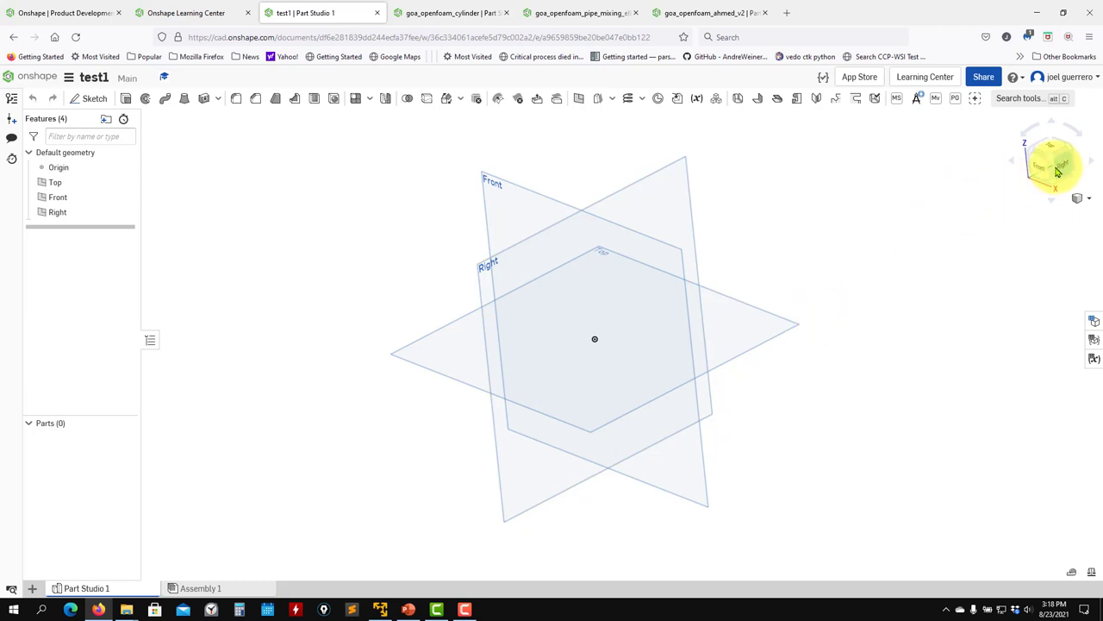
- Orient the part studio to the Top view, check the available view and shading options, and orbit to an angled view
{"action": "left_click", "coordinate": [1058, 171]}
{"action": "right_click_drag", "start_coordinate": [913, 251], "coordinate": [847, 288]}
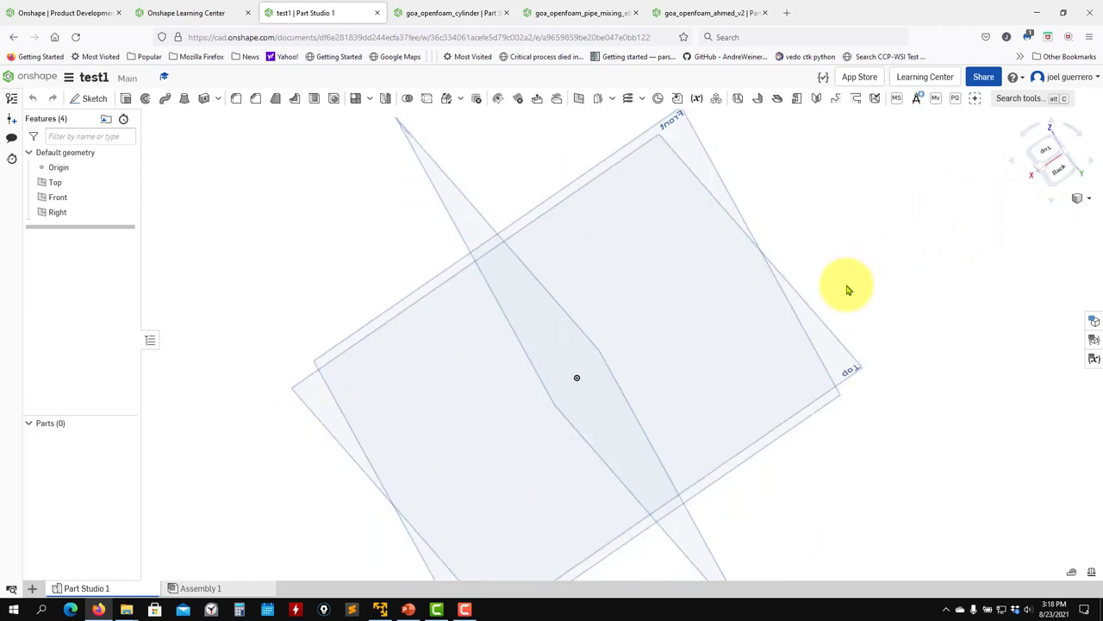
{"action": "left_click", "coordinate": [1053, 140]}
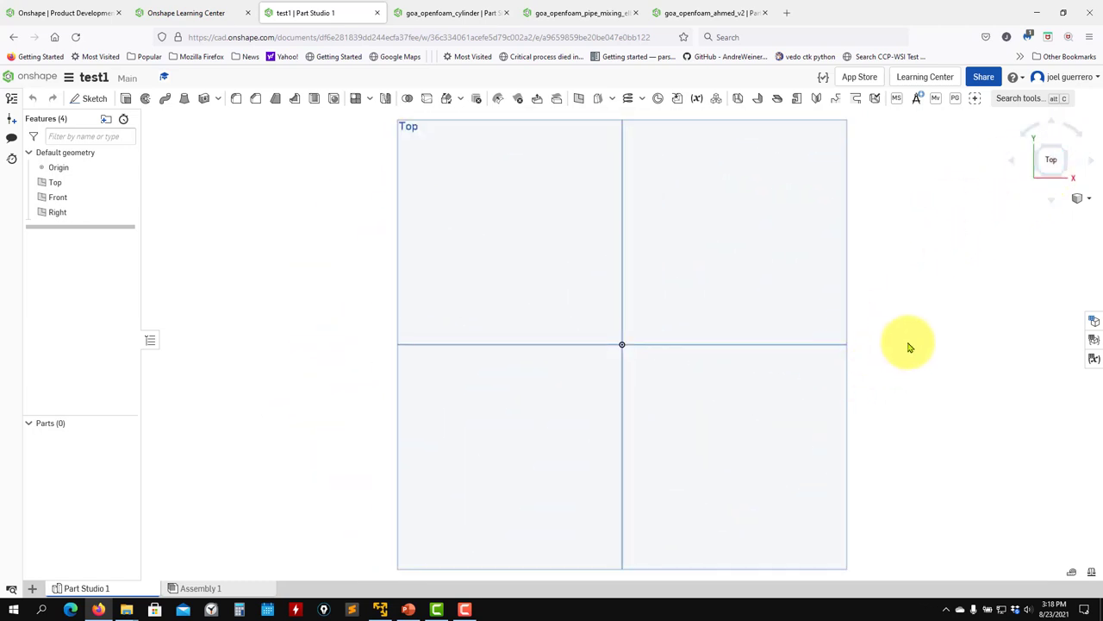
{"action": "left_click", "coordinate": [1083, 199]}
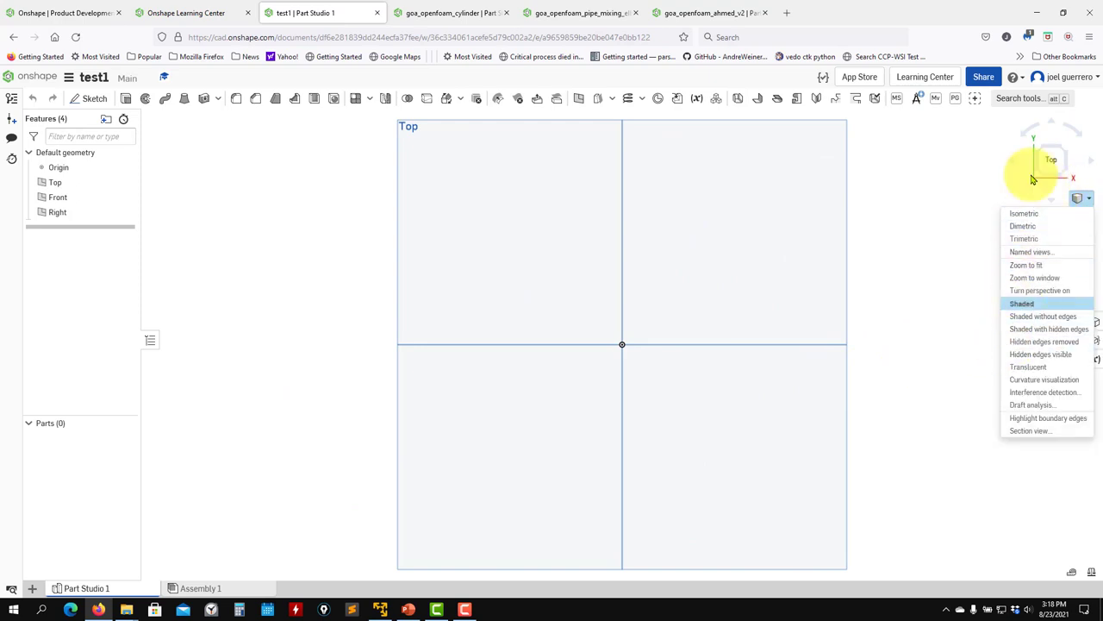
{"action": "left_click", "coordinate": [939, 328]}
{"action": "scroll", "coordinate": [874, 310], "scroll_direction": "down", "scroll_amount": 3}
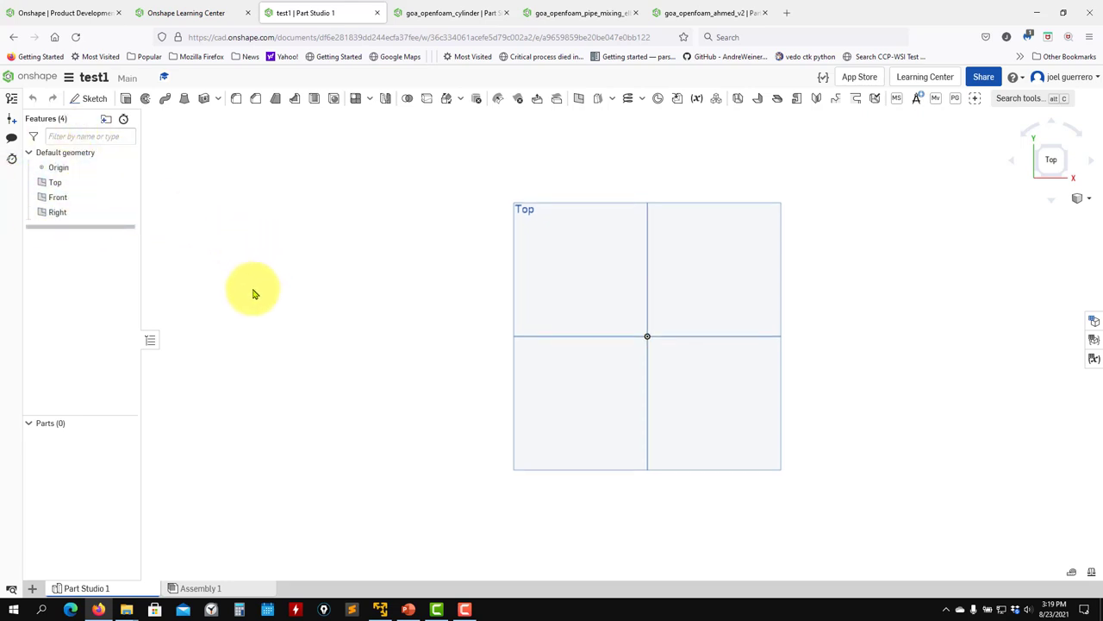
{"action": "right_click_drag", "start_coordinate": [253, 290], "coordinate": [313, 216]}
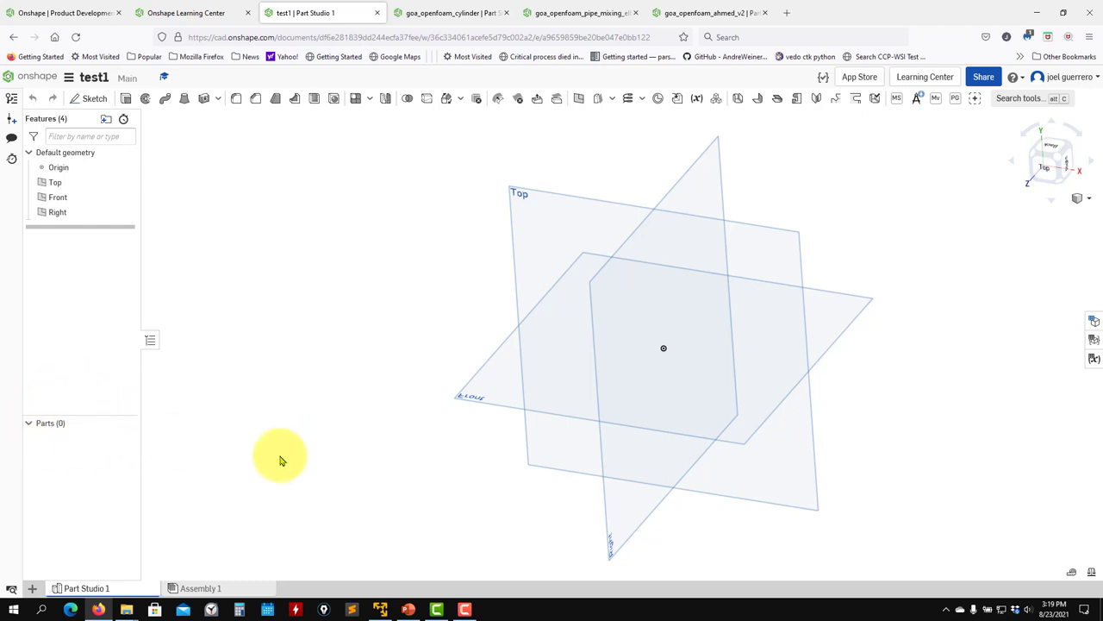
- Check which element types can be added to the document, such as part studios, assemblies and drawings, without creating one
{"action": "left_click", "coordinate": [33, 589]}
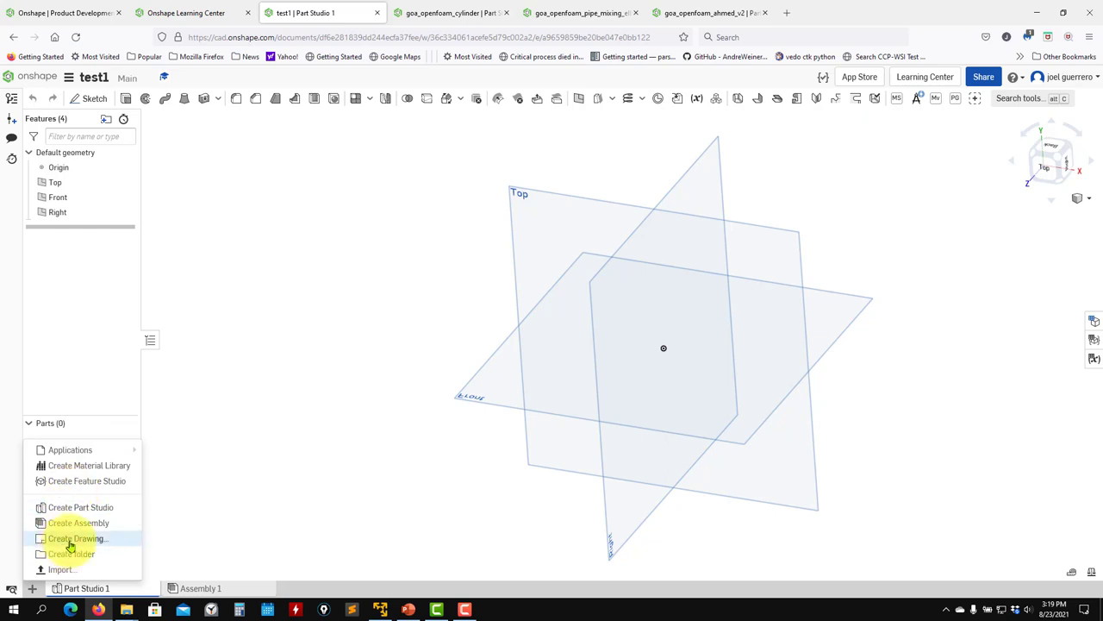
{"action": "left_click", "coordinate": [220, 512]}
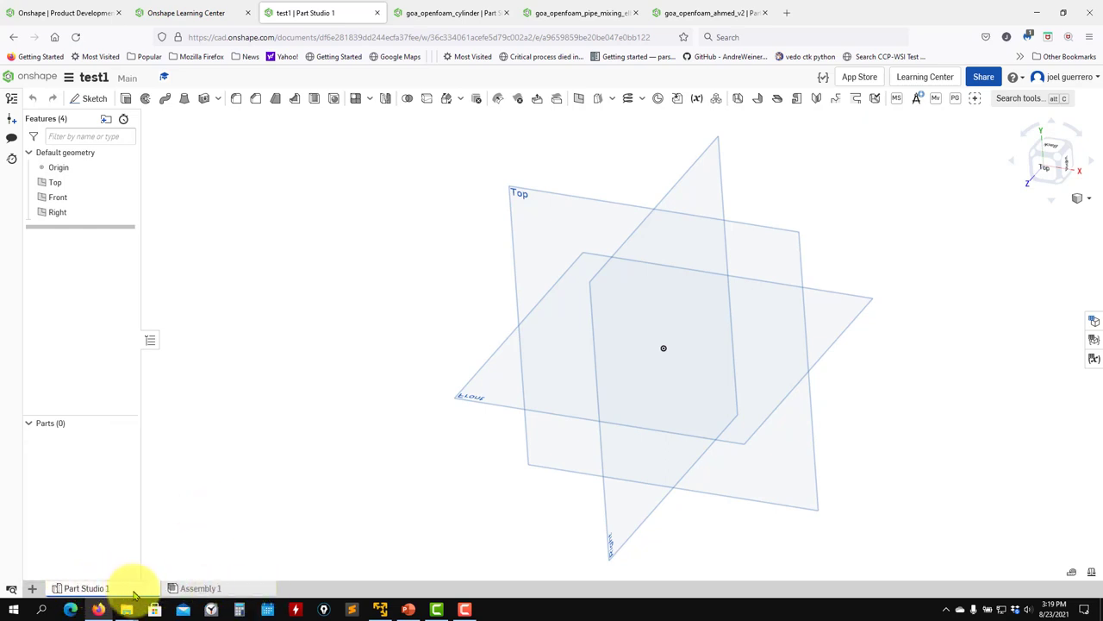
{"action": "mouse_move", "coordinate": [85, 591]}
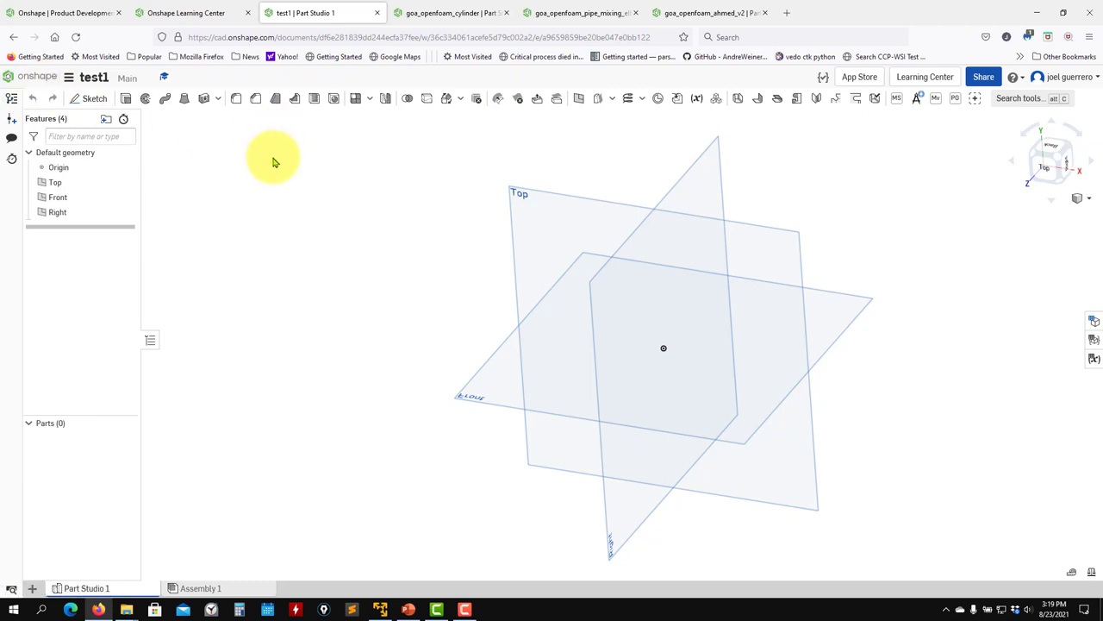
- Review the document properties and the workspace units of test1, closing both without changes
{"action": "left_click", "coordinate": [67, 80]}
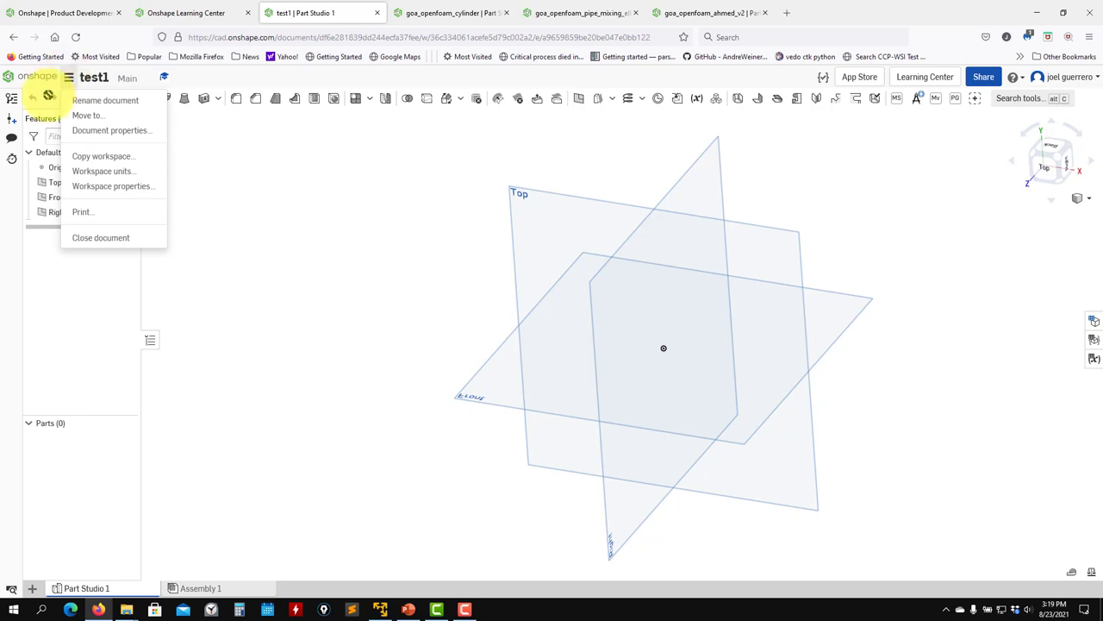
{"action": "left_click", "coordinate": [111, 131]}
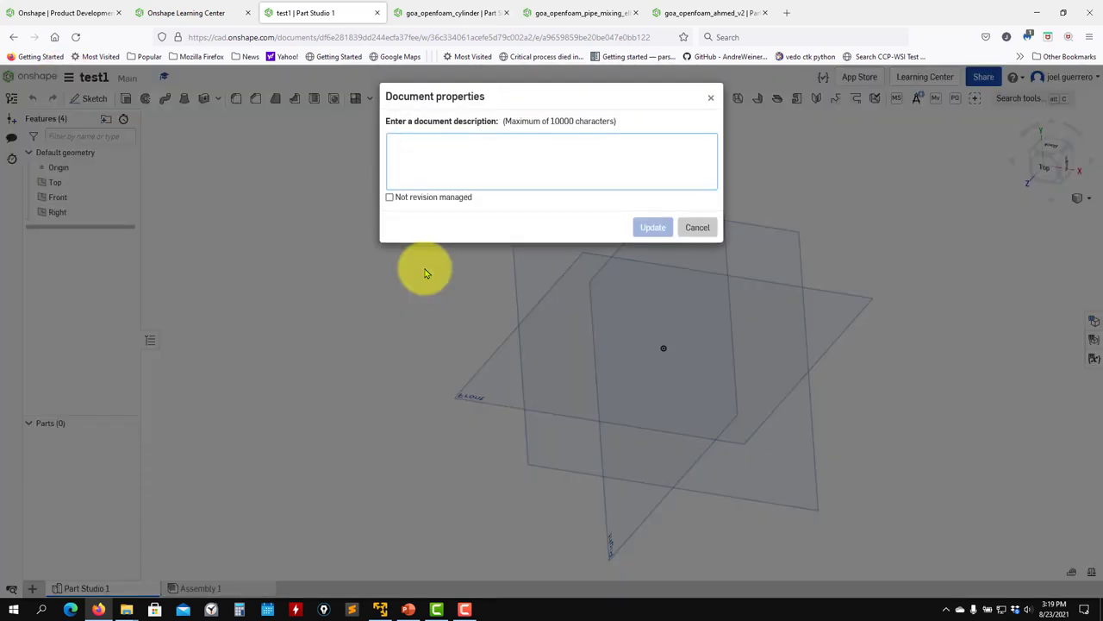
{"action": "left_click", "coordinate": [696, 229]}
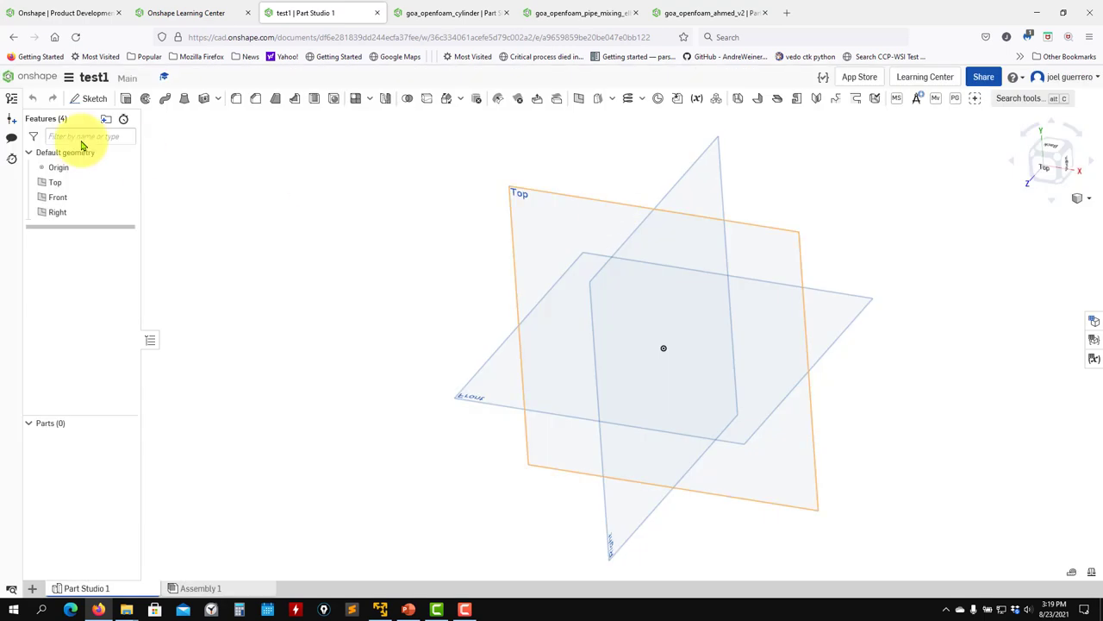
{"action": "left_click", "coordinate": [70, 80]}
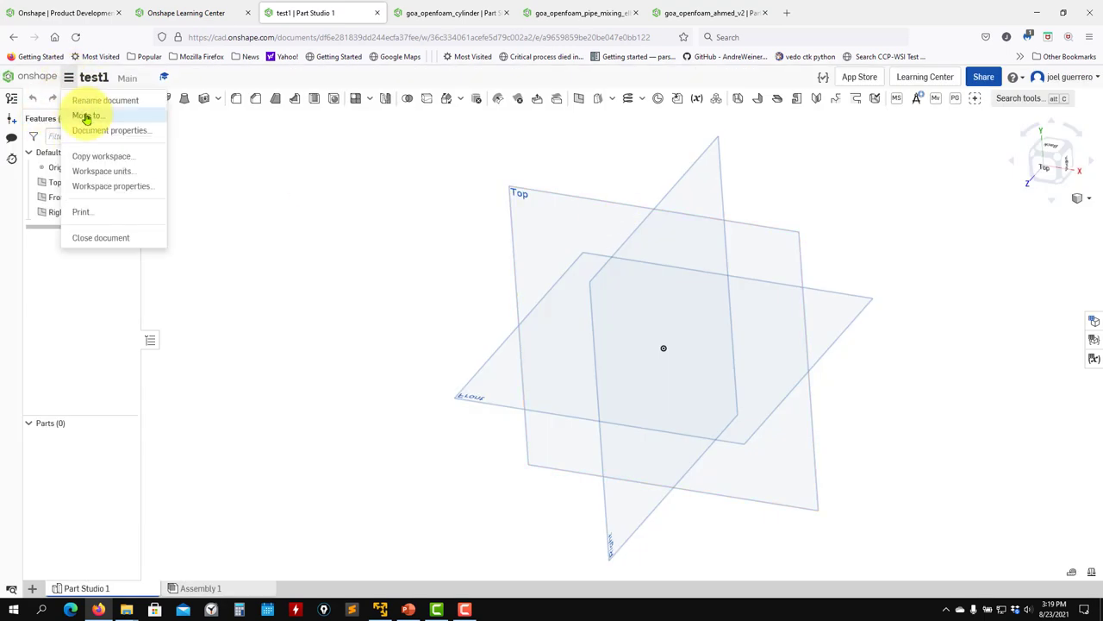
{"action": "left_click", "coordinate": [126, 172]}
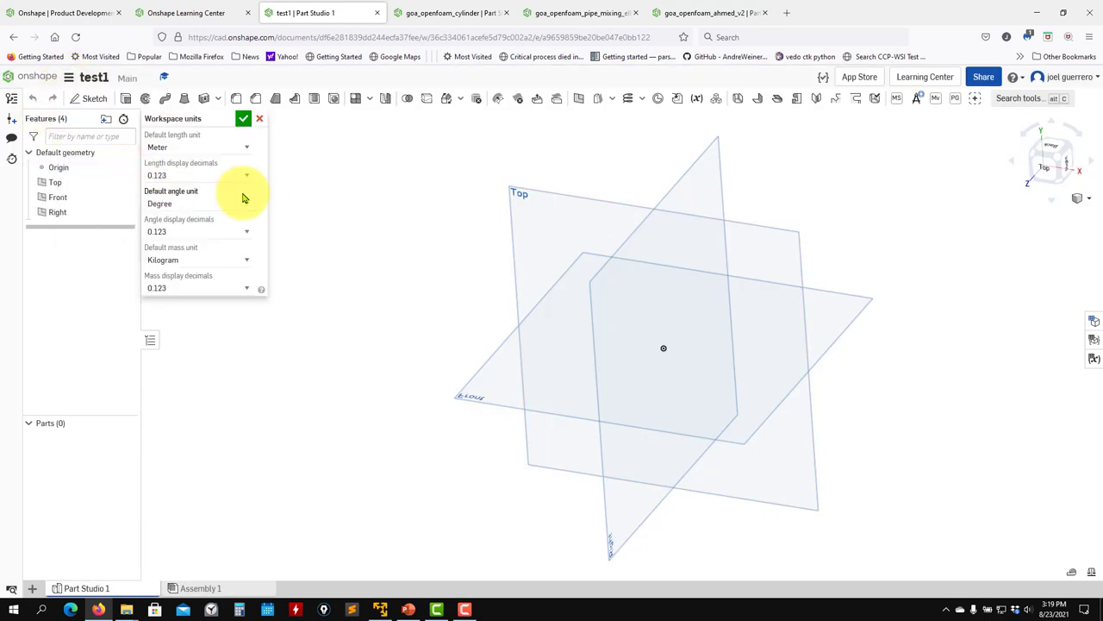
{"action": "left_click", "coordinate": [262, 119]}
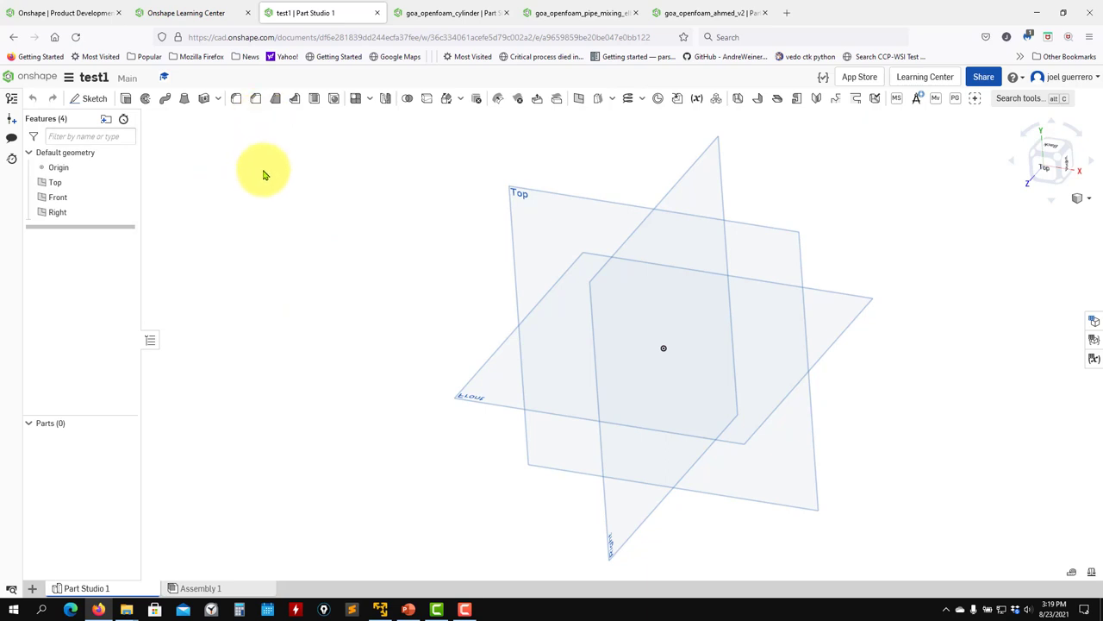
- View the document's versions and history and its comments, closing each one again
{"action": "left_click", "coordinate": [12, 100]}
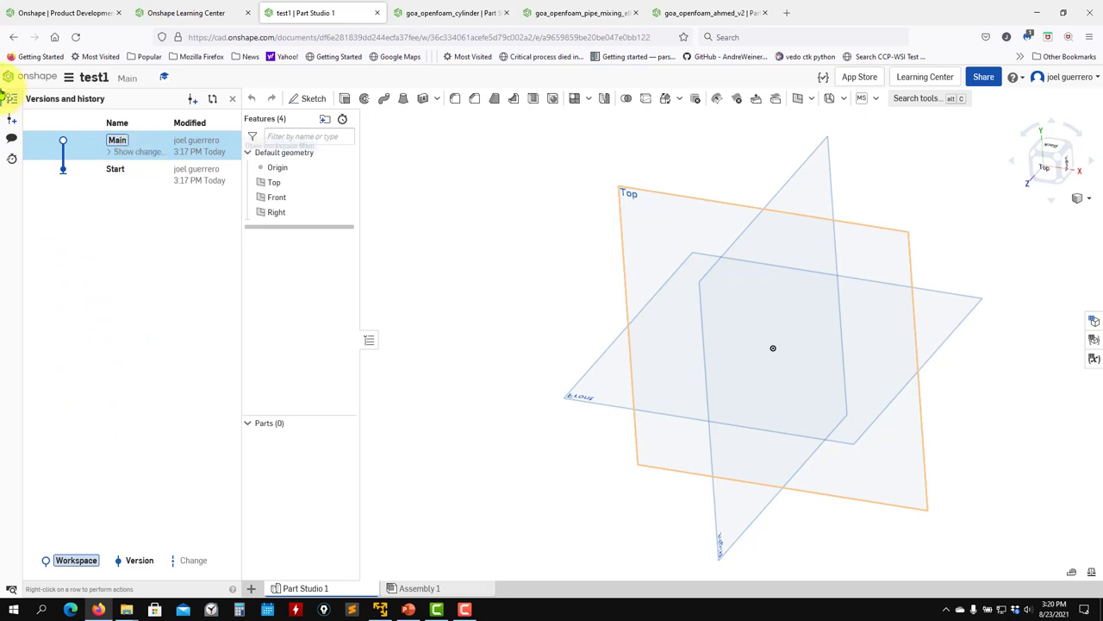
{"action": "left_click", "coordinate": [11, 98]}
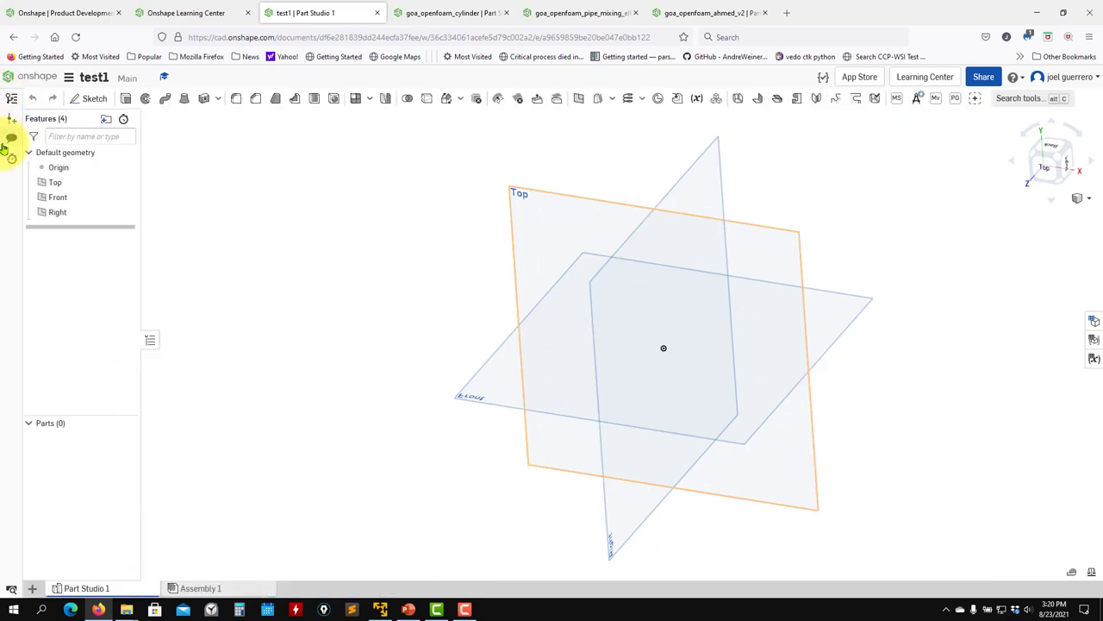
{"action": "left_click", "coordinate": [11, 139]}
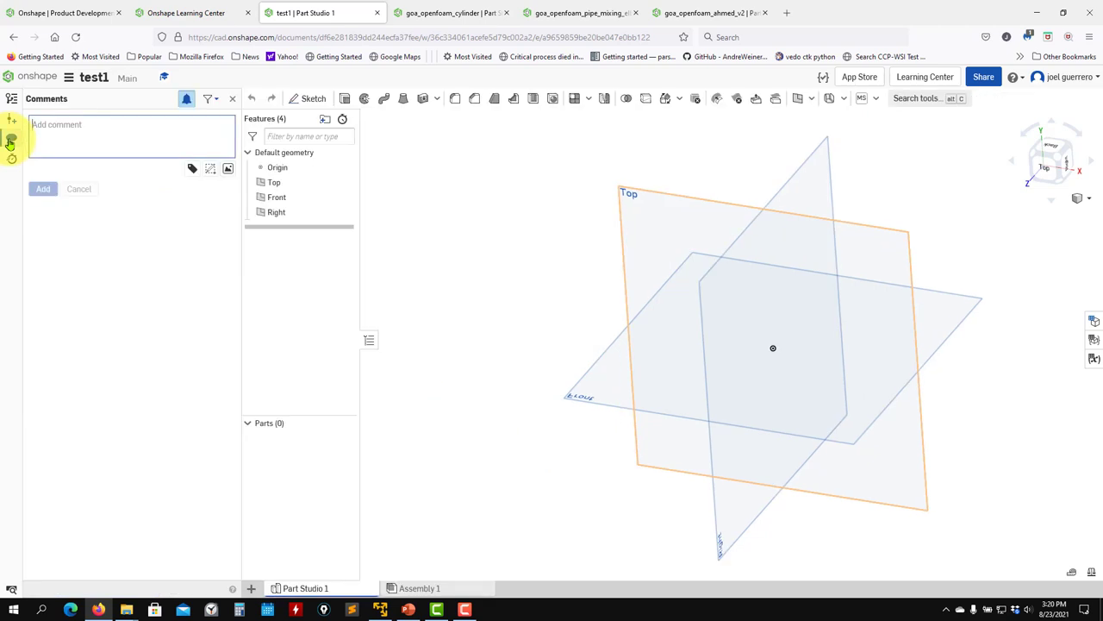
{"action": "left_click", "coordinate": [10, 140]}
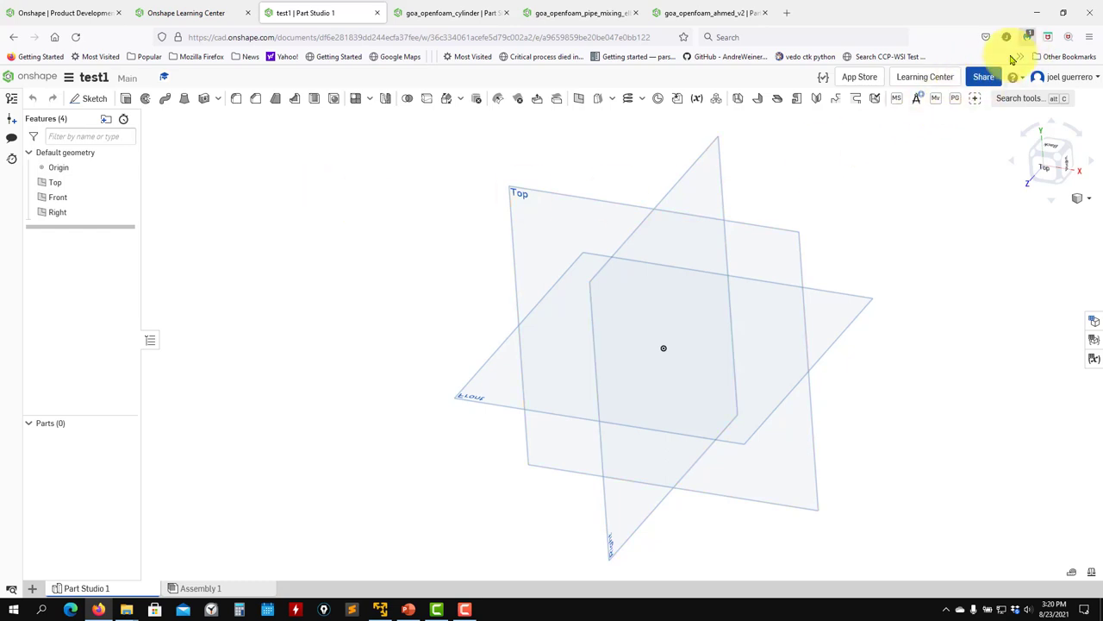
- Review the sharing settings of test1, including the suggested contacts and the edit or view permission choices, without sharing the document
{"action": "left_click", "coordinate": [982, 77]}
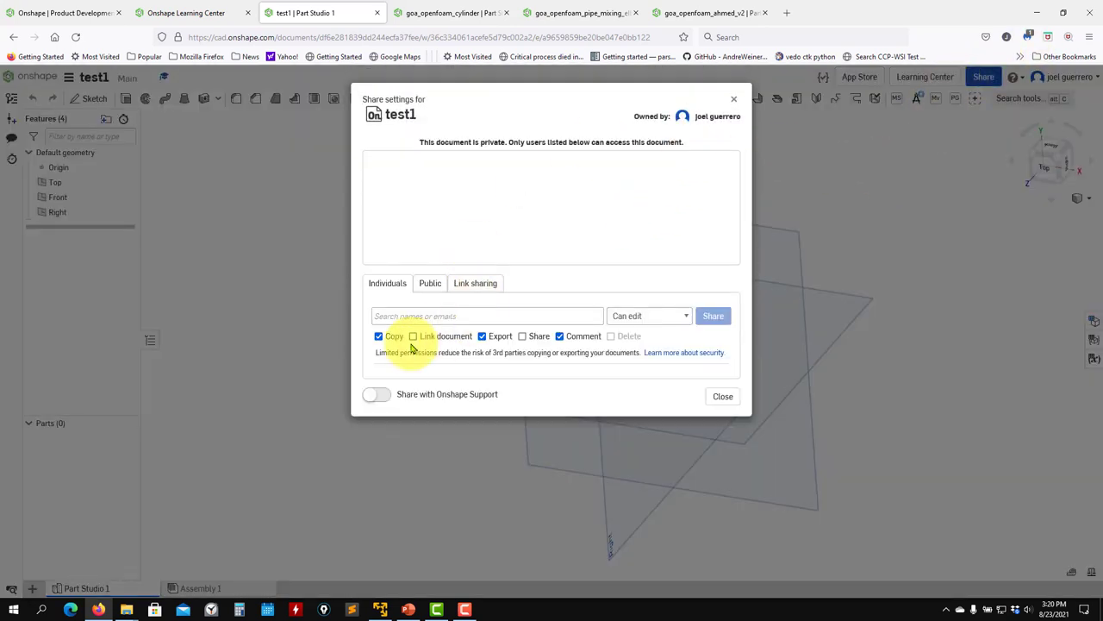
{"action": "left_click", "coordinate": [426, 315]}
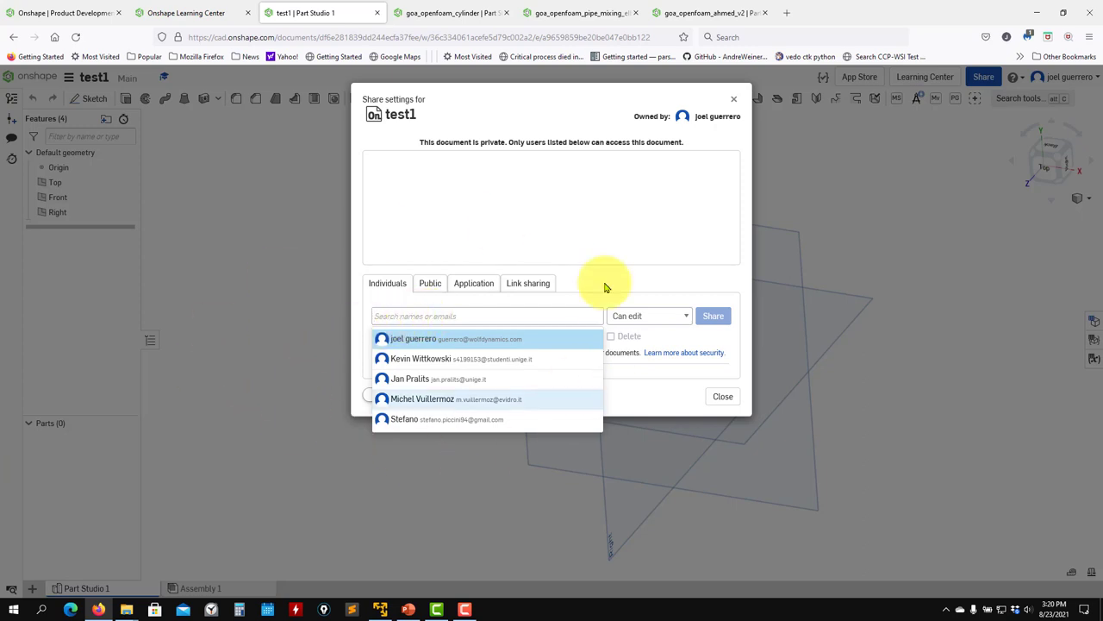
{"action": "left_click", "coordinate": [552, 231]}
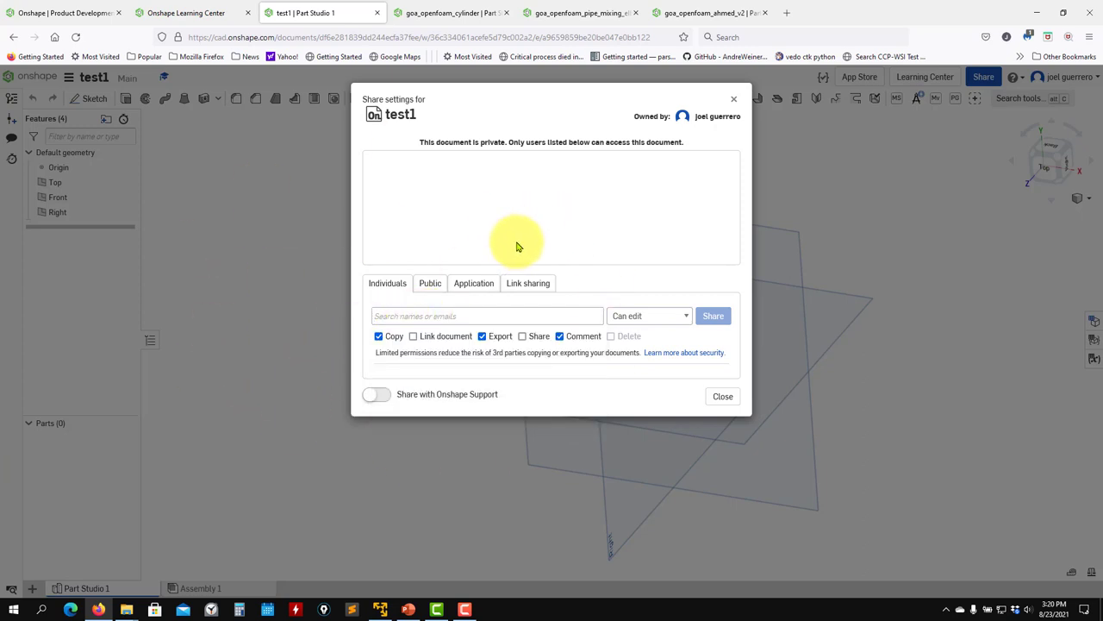
{"action": "left_click", "coordinate": [660, 316]}
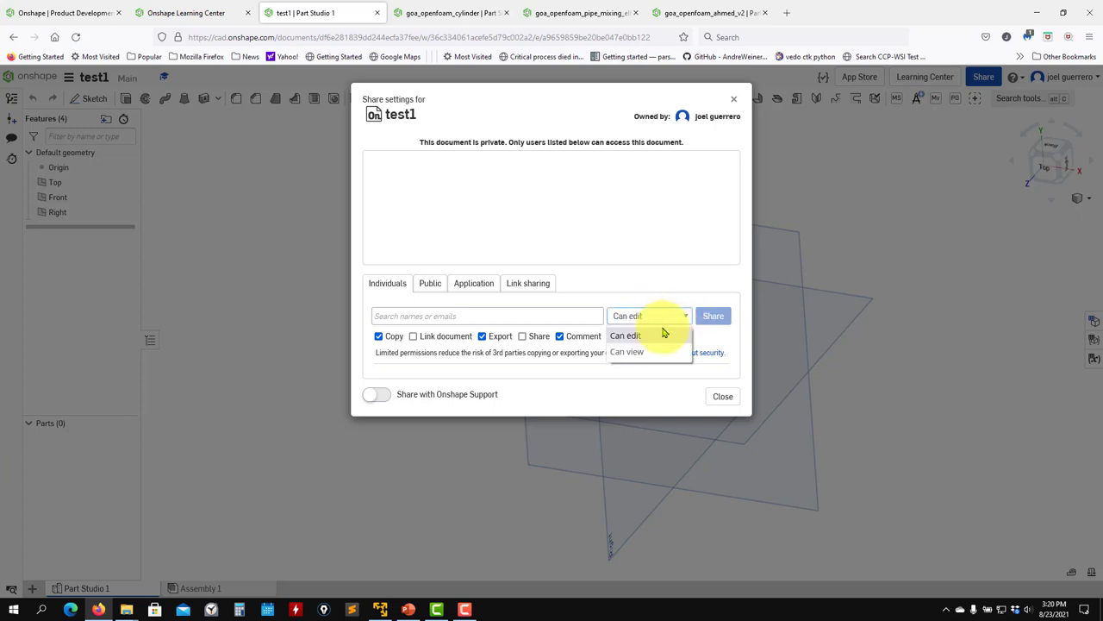
{"action": "left_click", "coordinate": [665, 332]}
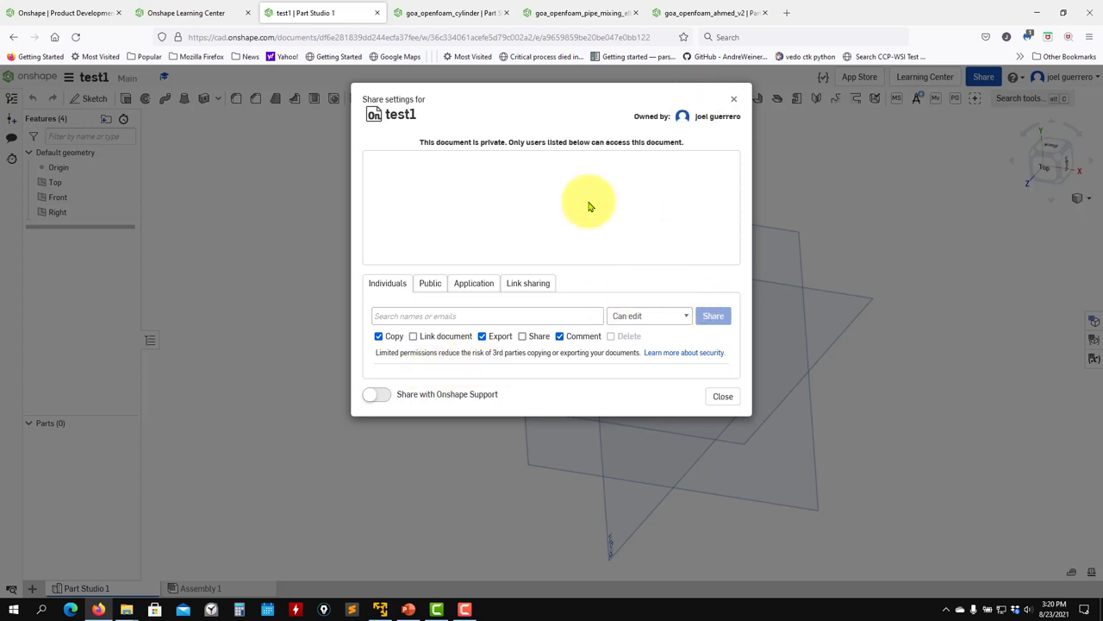
{"action": "left_click", "coordinate": [733, 100]}
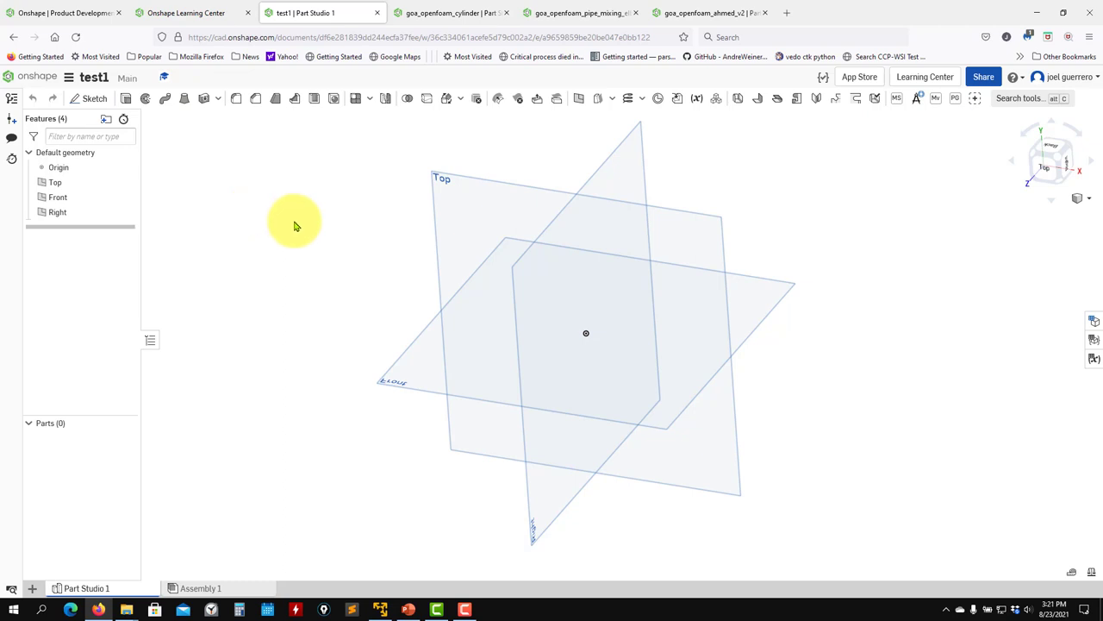
- Select the Top plane, orient the view normal to it and start a new sketch on it
{"action": "middle_click_drag", "start_coordinate": [310, 251], "coordinate": [302, 238]}
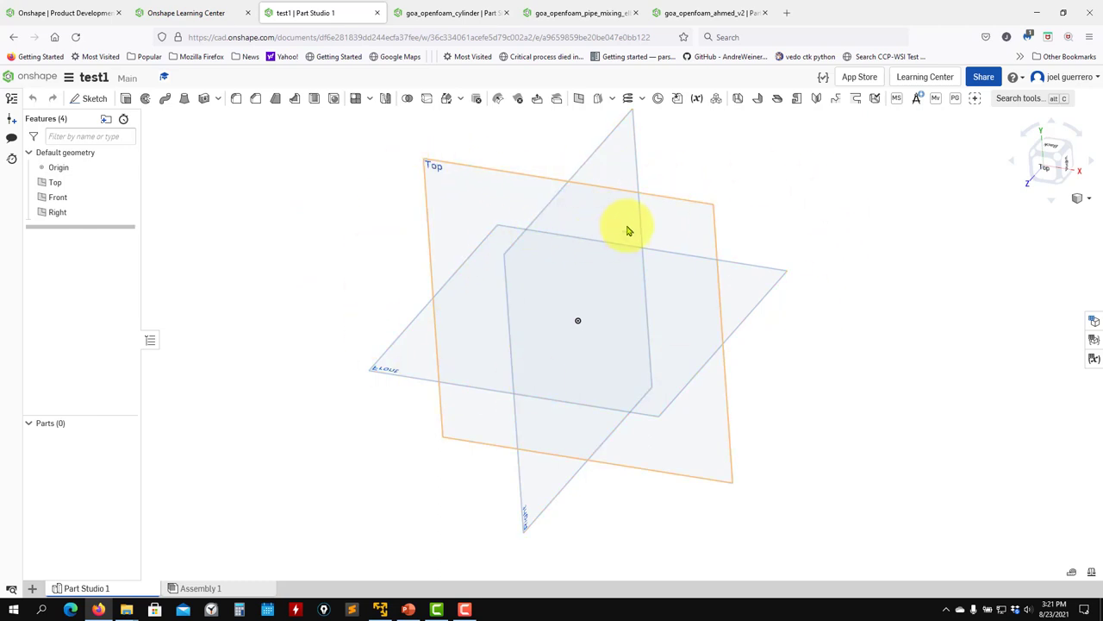
{"action": "middle_click_drag", "start_coordinate": [771, 238], "coordinate": [655, 256]}
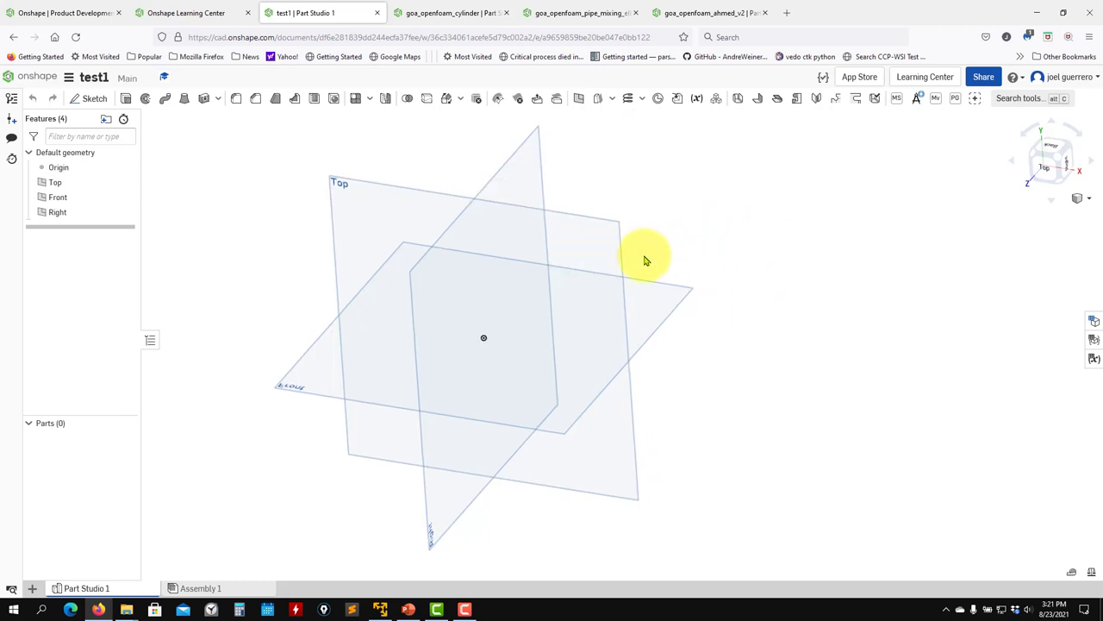
{"action": "left_click", "coordinate": [603, 248]}
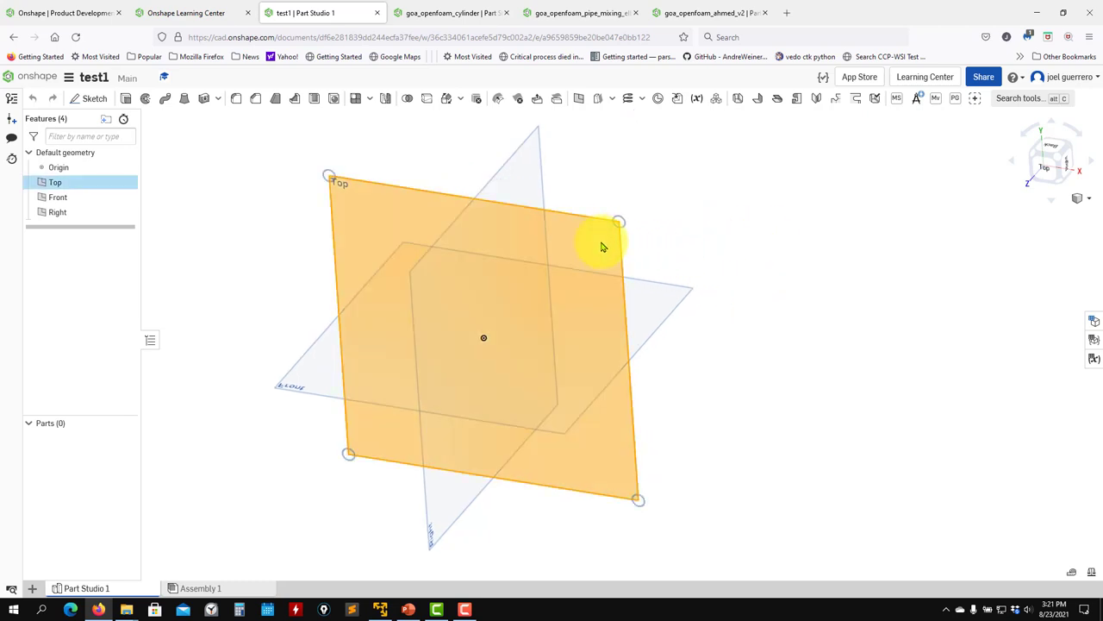
{"action": "key", "text": "n"}
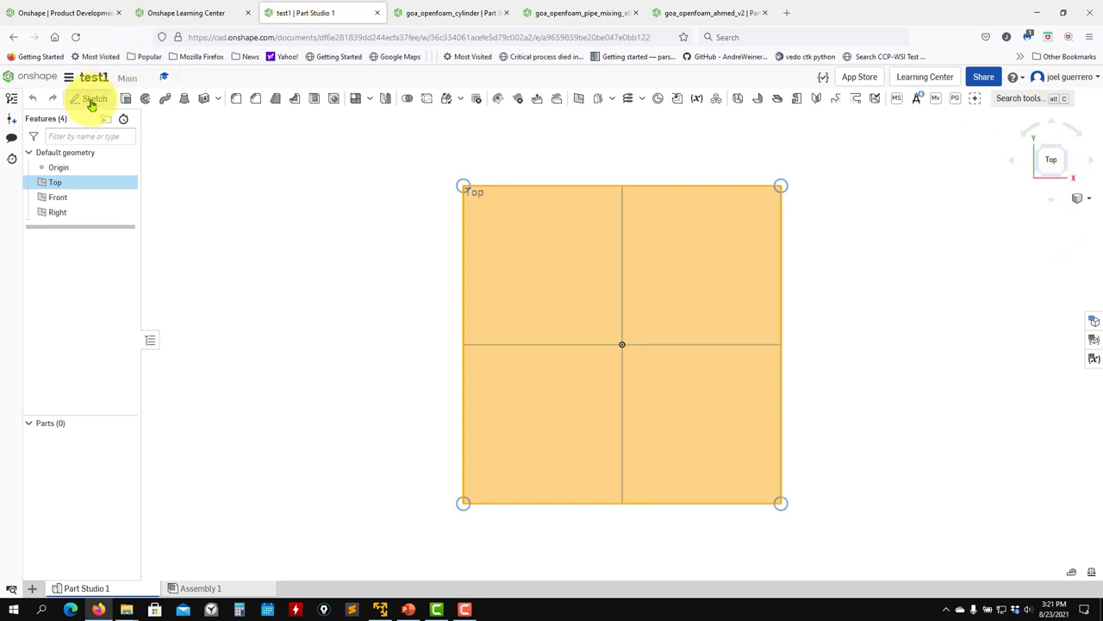
{"action": "left_click", "coordinate": [92, 100]}
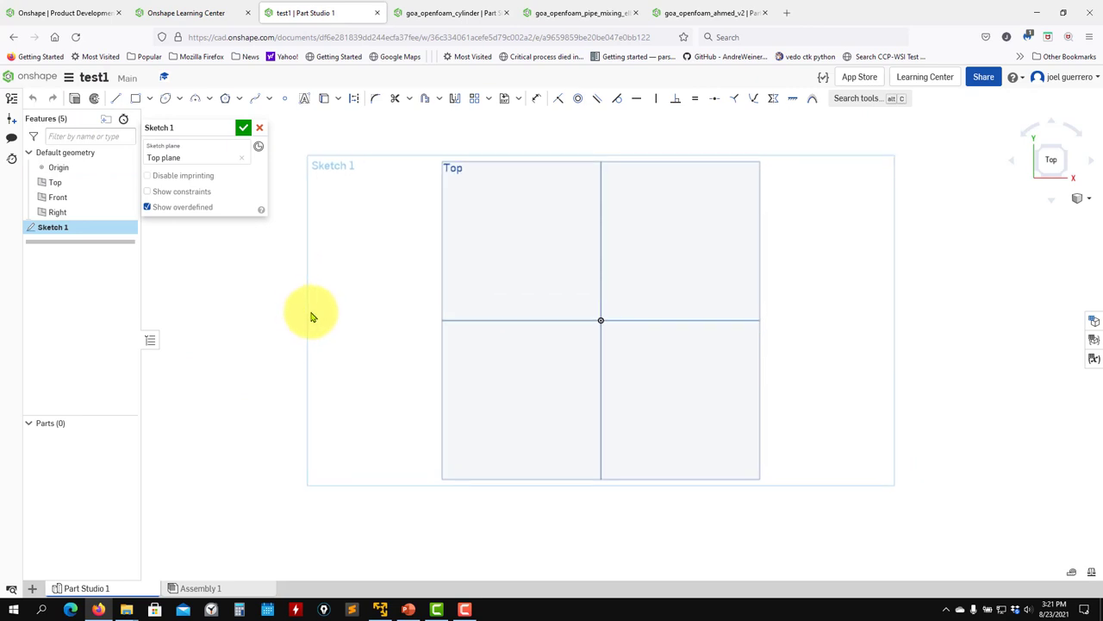
- Sketch a center point circle over the upper-right corner of the Top plane and dimension its diameter to 0.1 m
{"action": "middle_click_drag", "start_coordinate": [316, 317], "coordinate": [247, 357]}
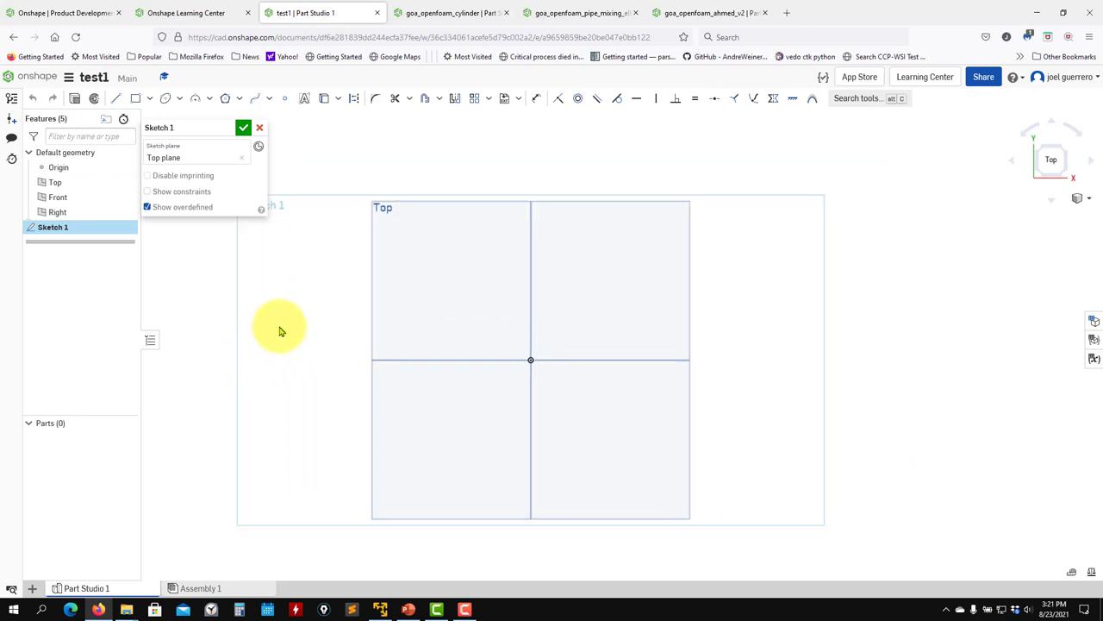
{"action": "left_click", "coordinate": [209, 101]}
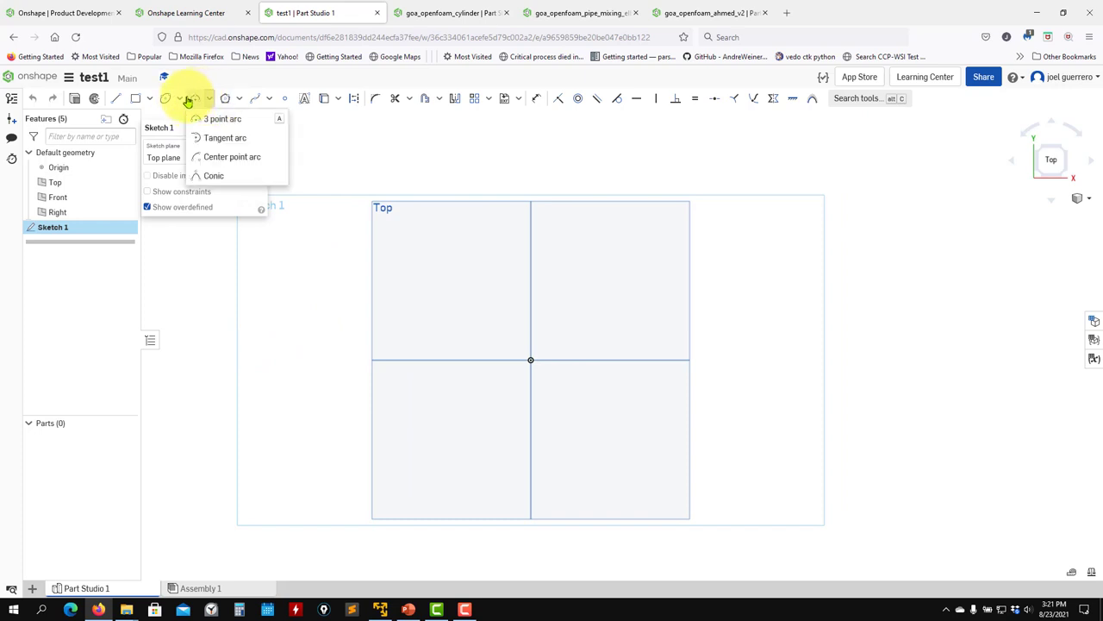
{"action": "left_click", "coordinate": [179, 98]}
{"action": "left_click", "coordinate": [179, 98]}
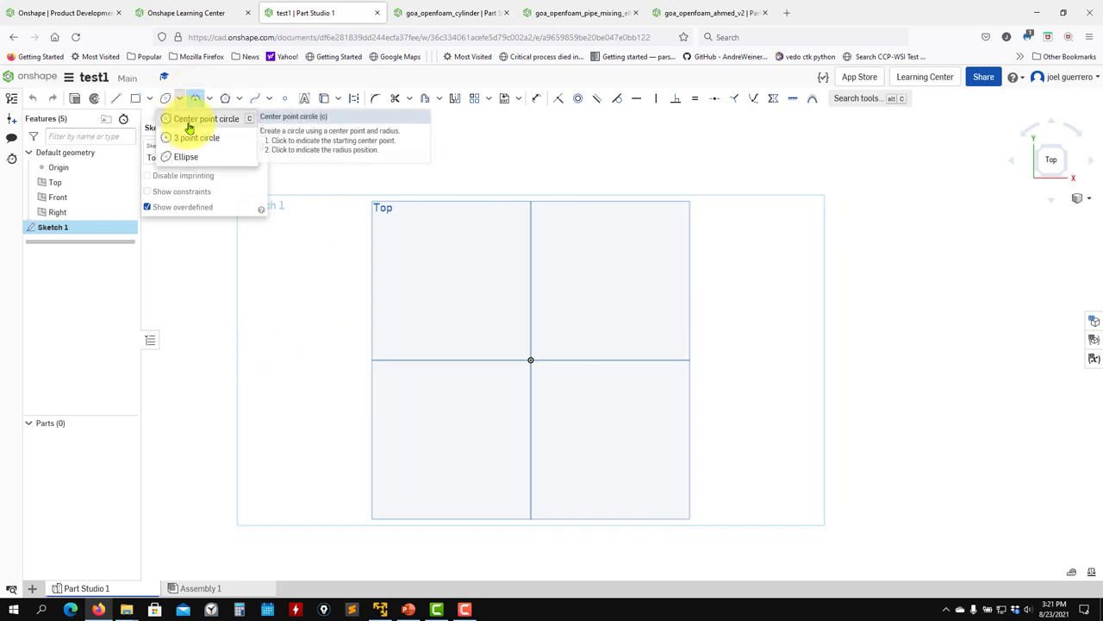
{"action": "left_click", "coordinate": [191, 120]}
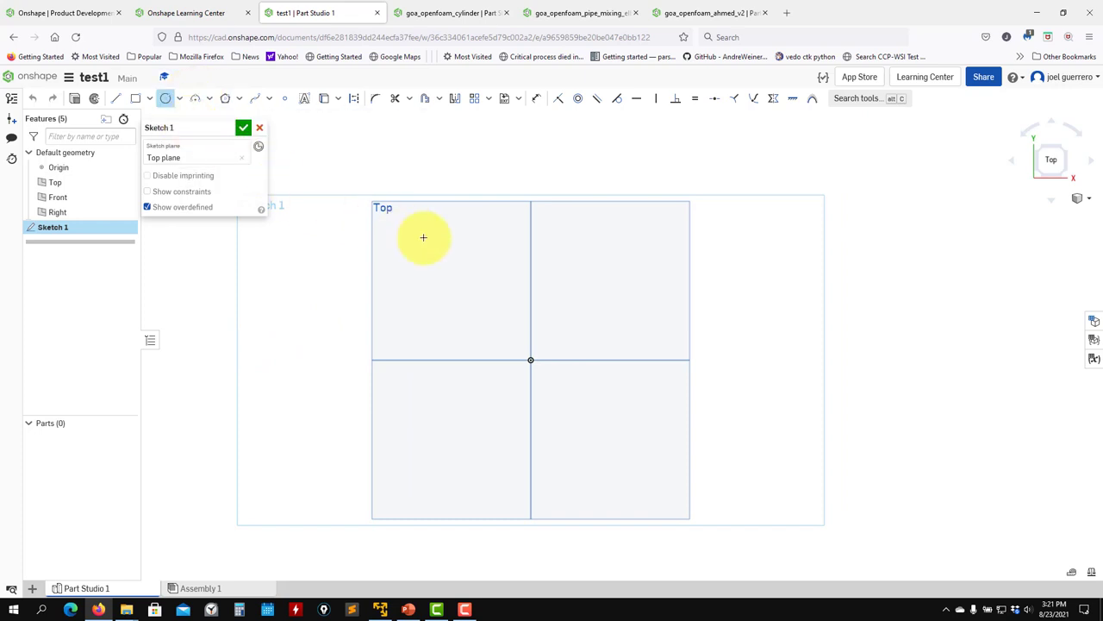
{"action": "left_click", "coordinate": [732, 236]}
{"action": "left_click", "coordinate": [662, 177]}
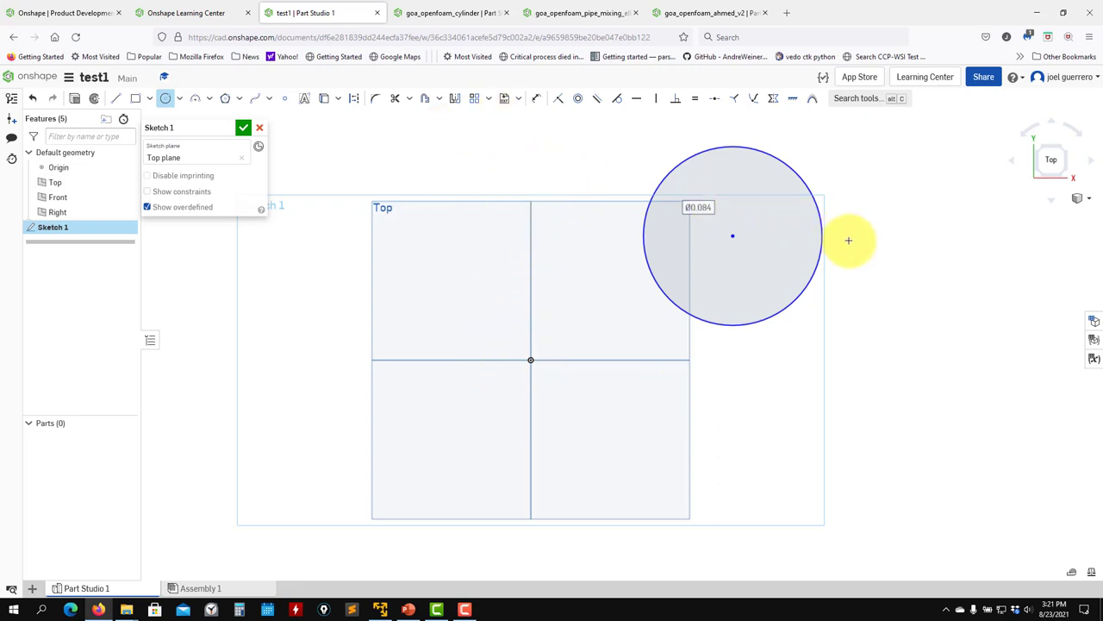
{"action": "left_click", "coordinate": [537, 101]}
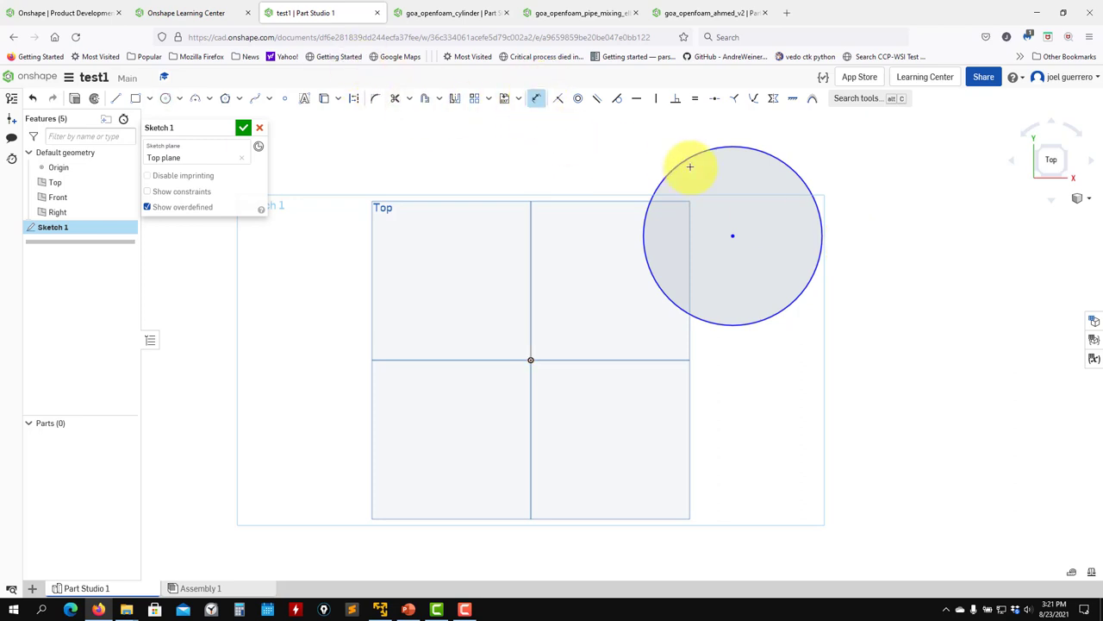
{"action": "double_click", "coordinate": [577, 166]}
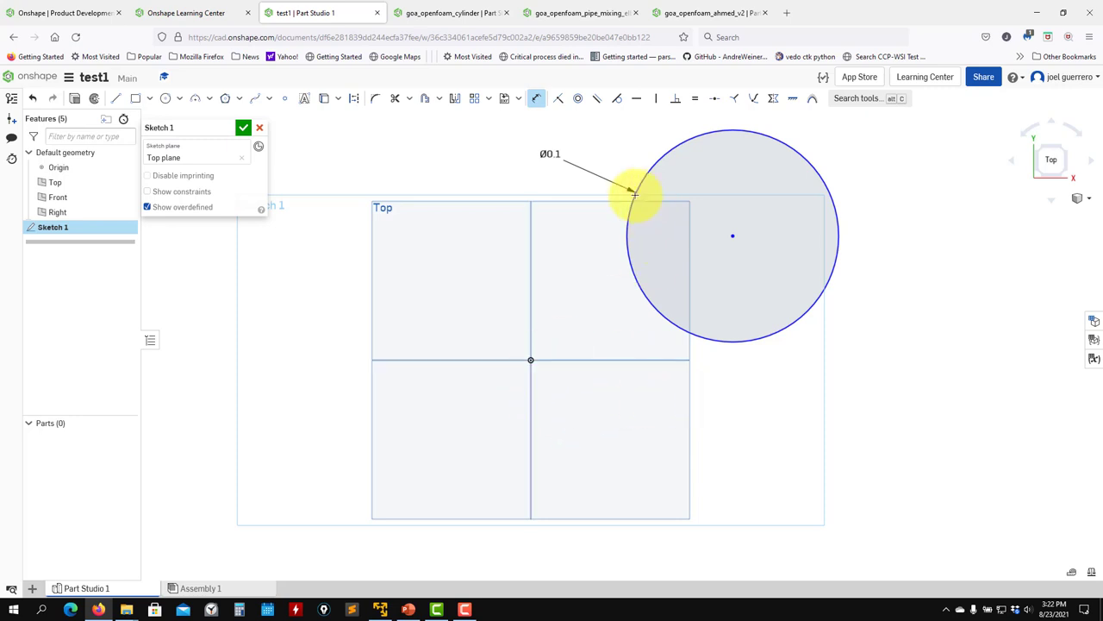
- Make the circle's center coincident with the origin, and undo that constraint
{"action": "left_click", "coordinate": [559, 100]}
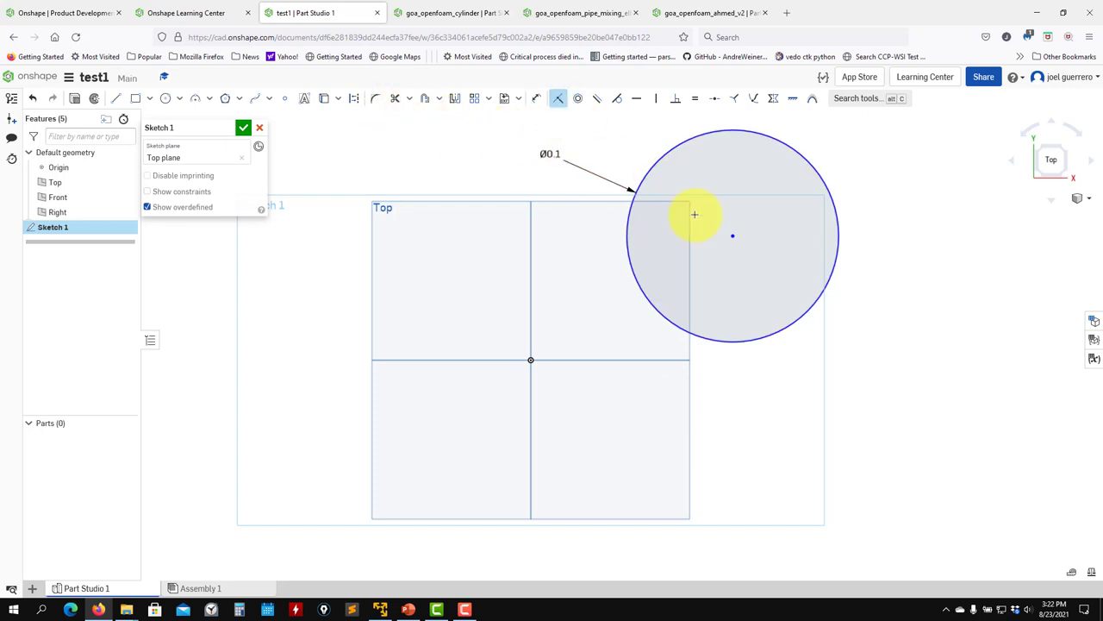
{"action": "left_click", "coordinate": [731, 235]}
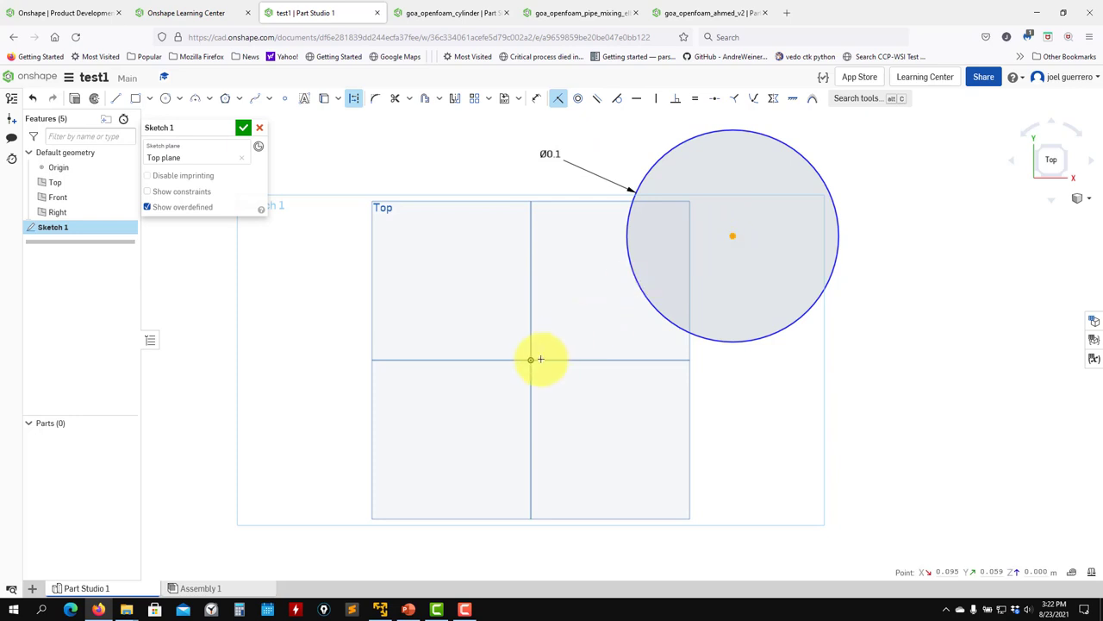
{"action": "left_click", "coordinate": [531, 359]}
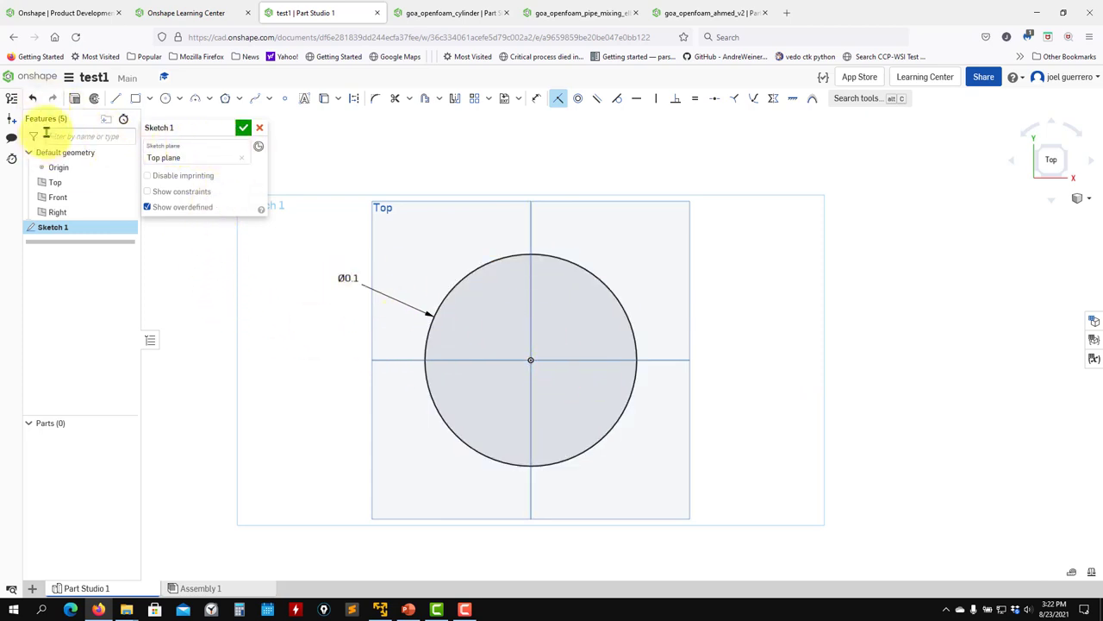
{"action": "left_click", "coordinate": [33, 98]}
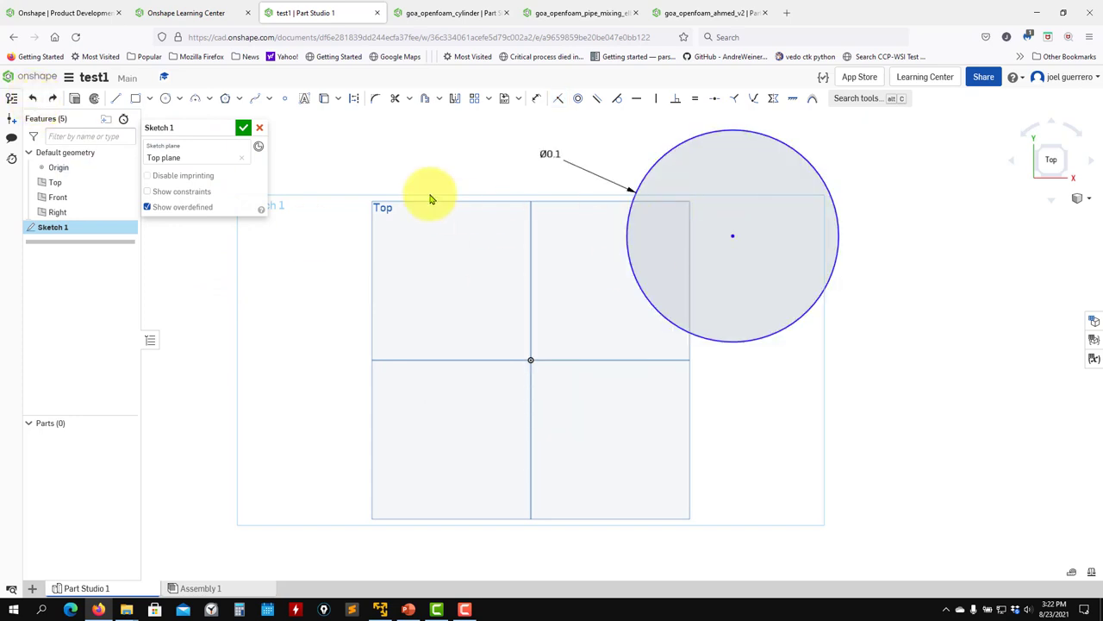
- Dimension the circle's center 0.1 m horizontally and 0.05 m vertically from the origin, and finish the sketch
{"action": "left_click", "coordinate": [536, 103]}
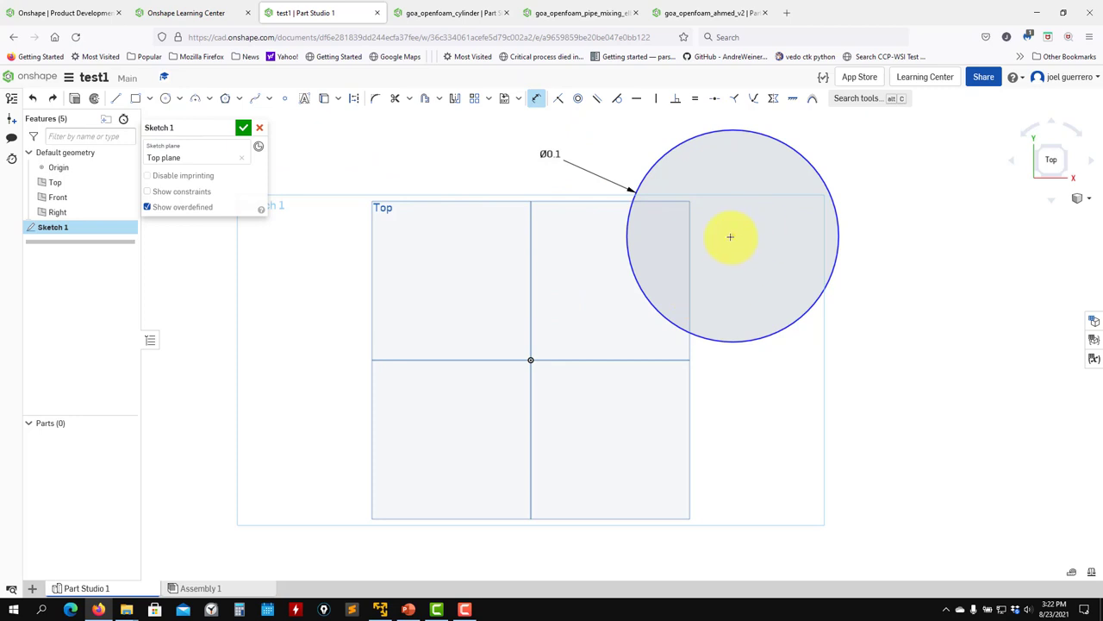
{"action": "left_click", "coordinate": [644, 449]}
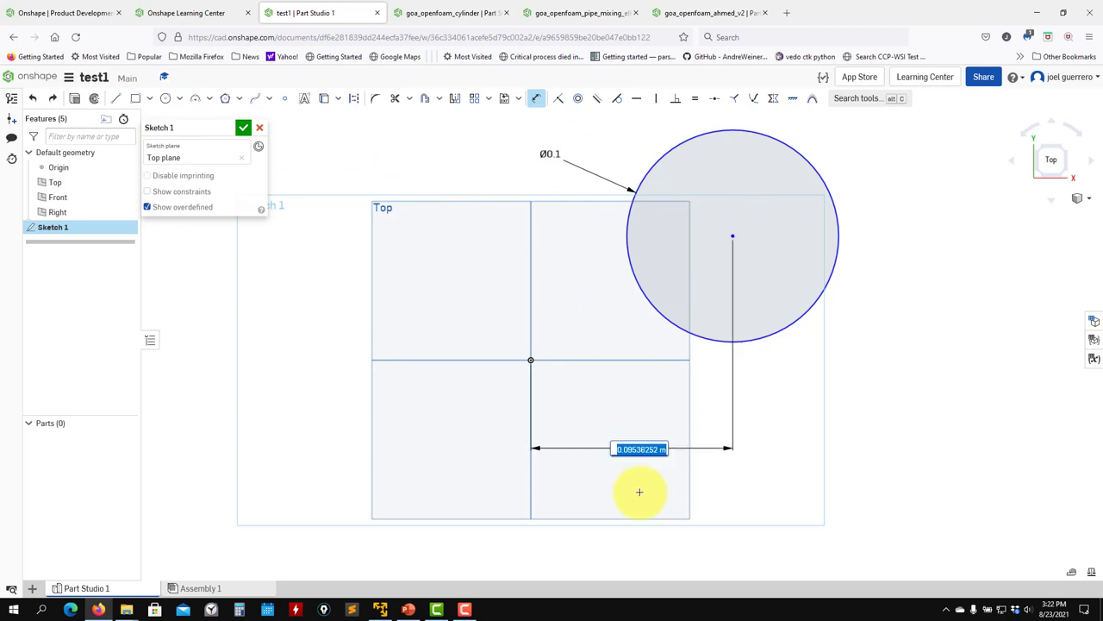
{"action": "left_click", "coordinate": [742, 234]}
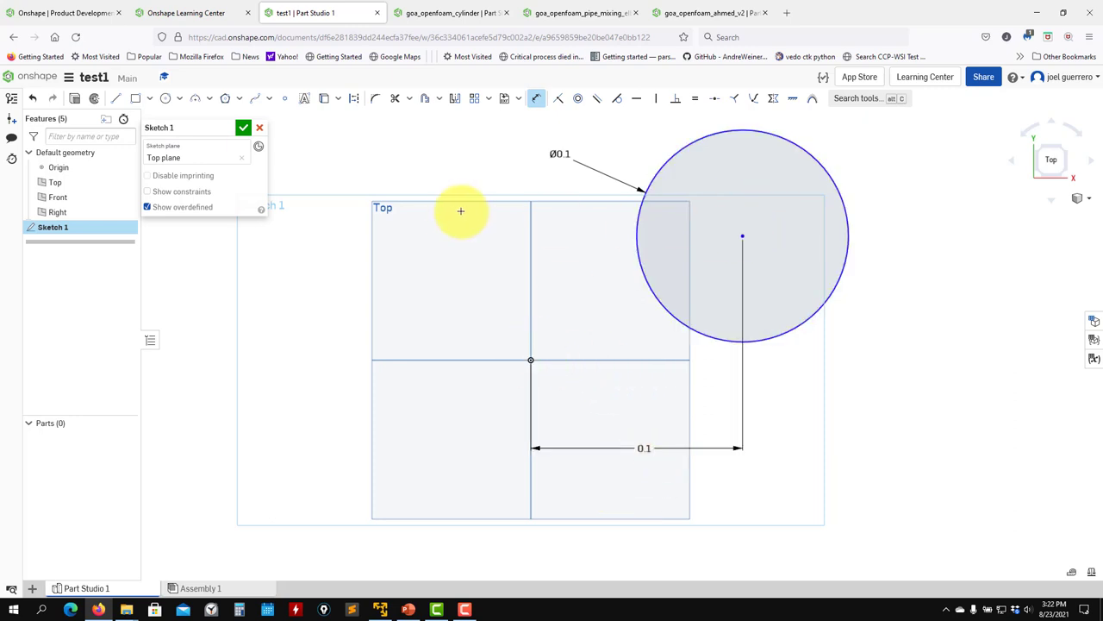
{"action": "left_click", "coordinate": [444, 288]}
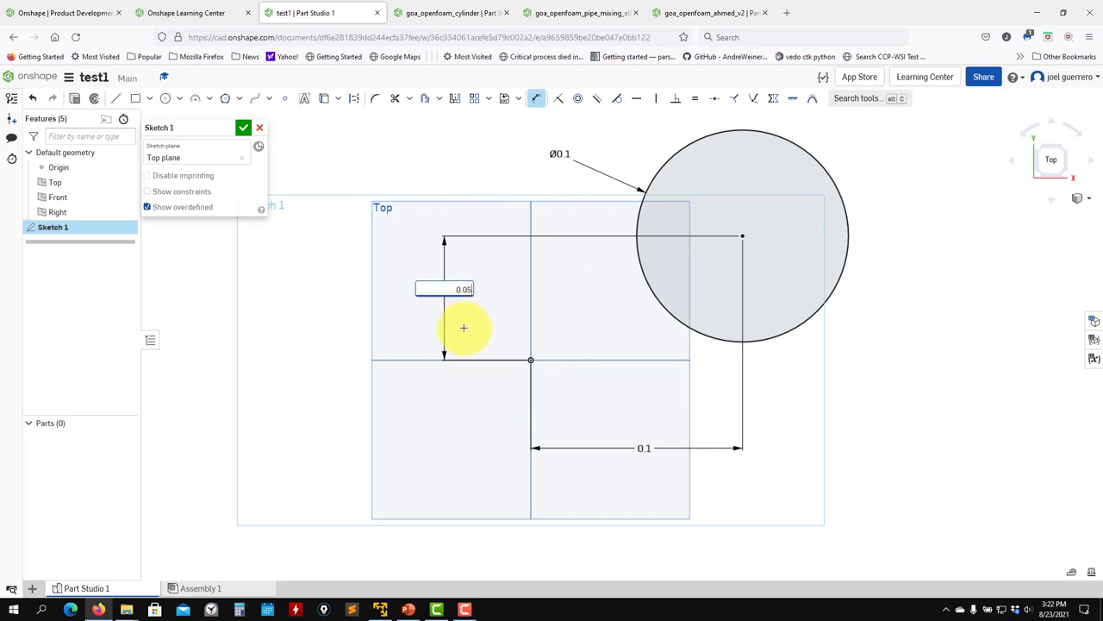
{"action": "key", "text": "Return"}
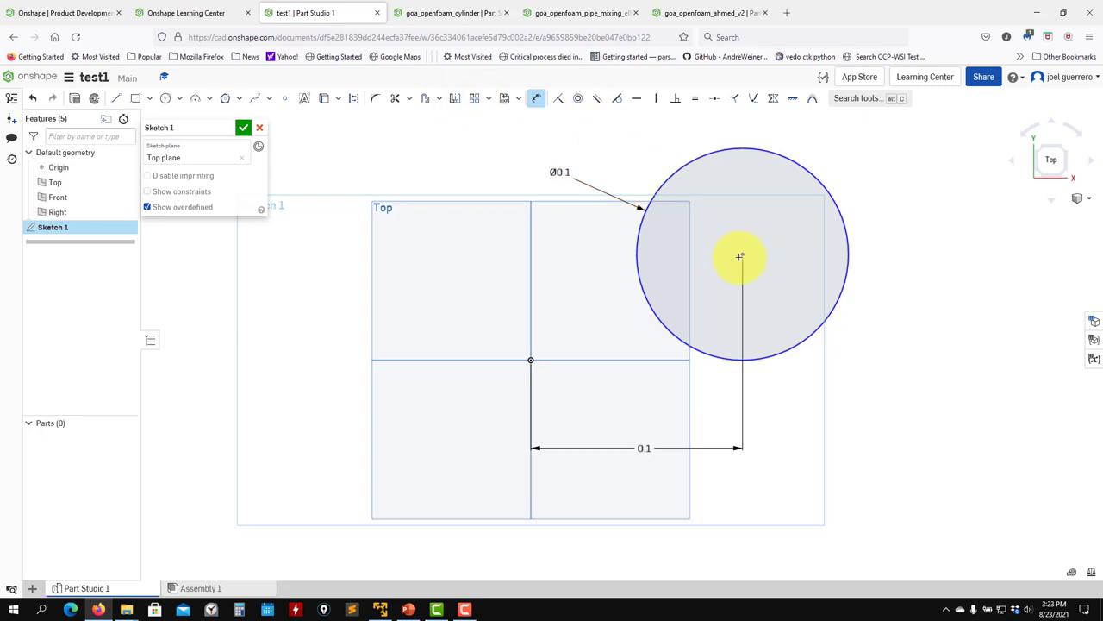
{"action": "left_click", "coordinate": [528, 359]}
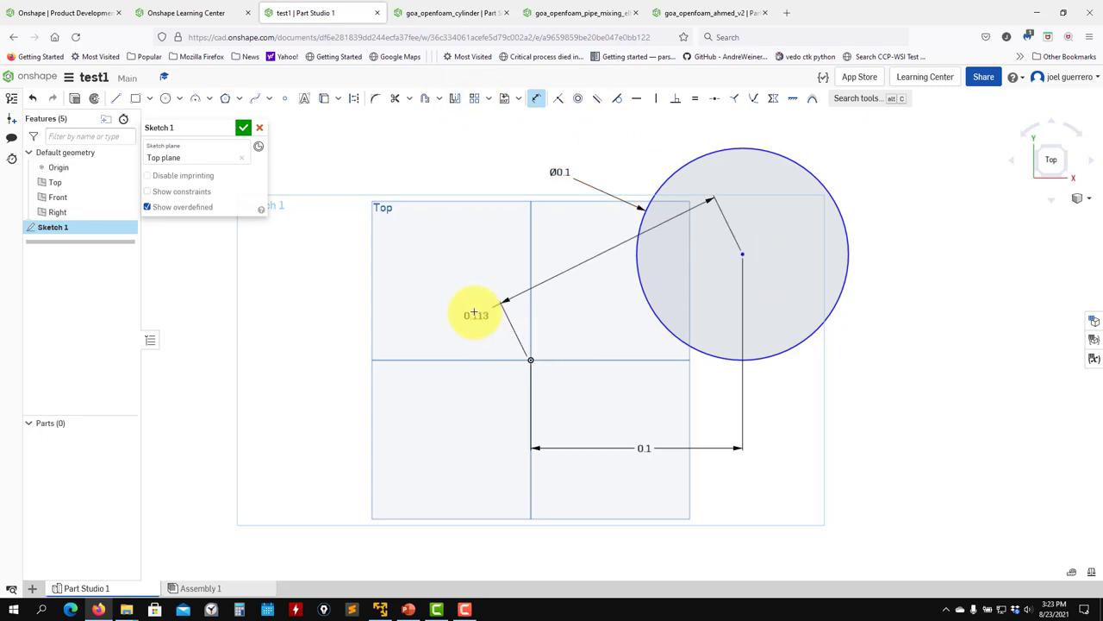
{"action": "left_click", "coordinate": [419, 306]}
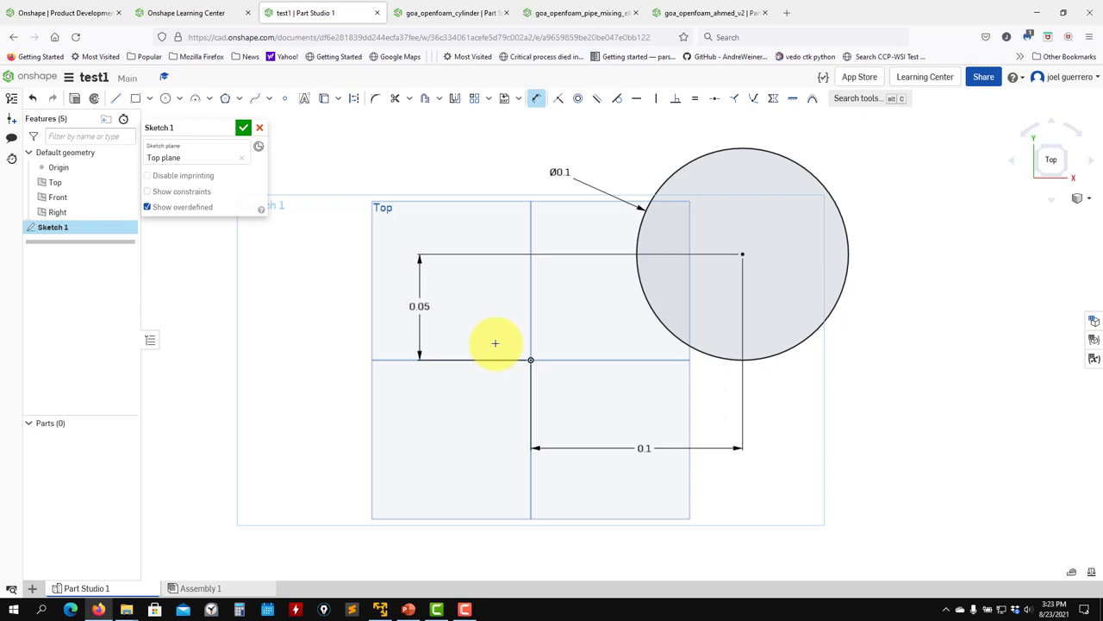
{"action": "middle_click_drag", "start_coordinate": [840, 348], "coordinate": [769, 360]}
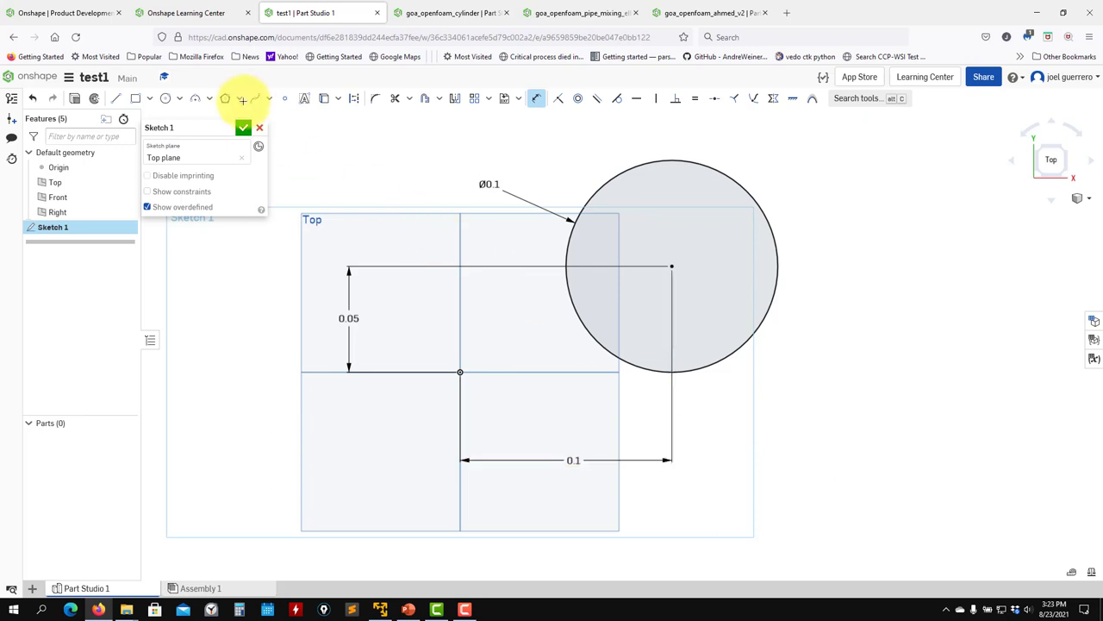
{"action": "left_click", "coordinate": [243, 129]}
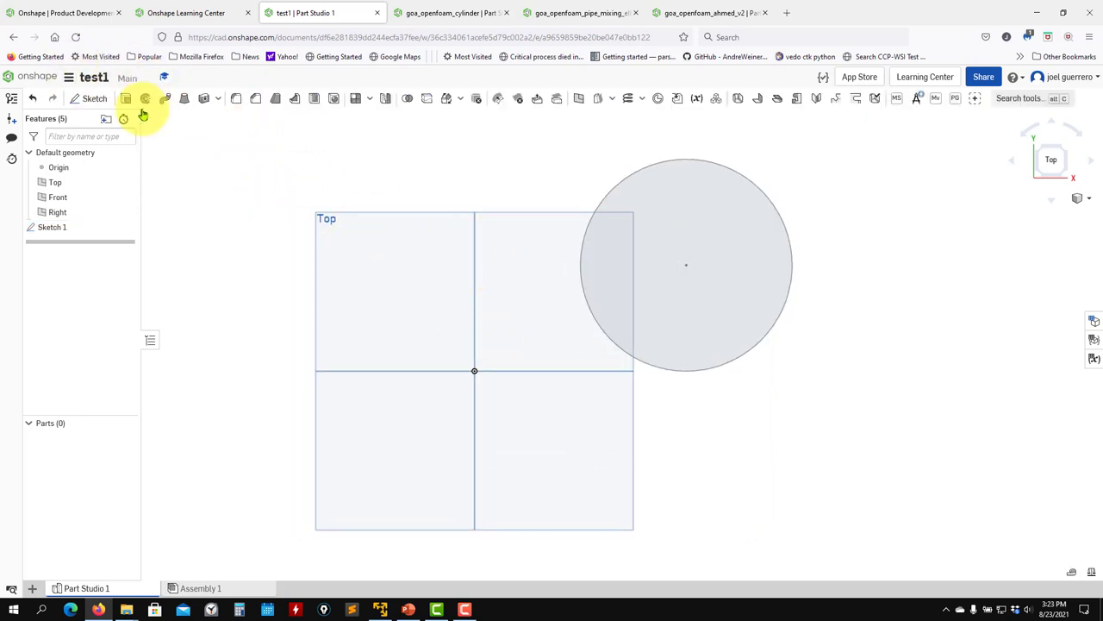
- Extrude the circle's sketch face as a new solid with a blind depth of 0.2 m
{"action": "right_click_drag", "start_coordinate": [478, 147], "coordinate": [506, 234]}
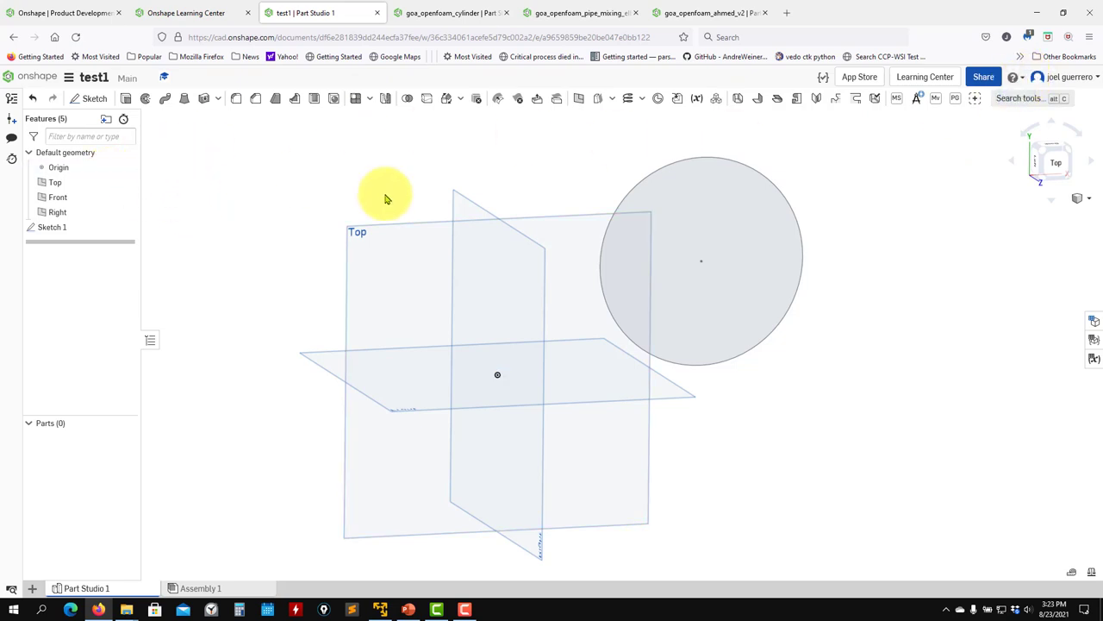
{"action": "left_click", "coordinate": [125, 100]}
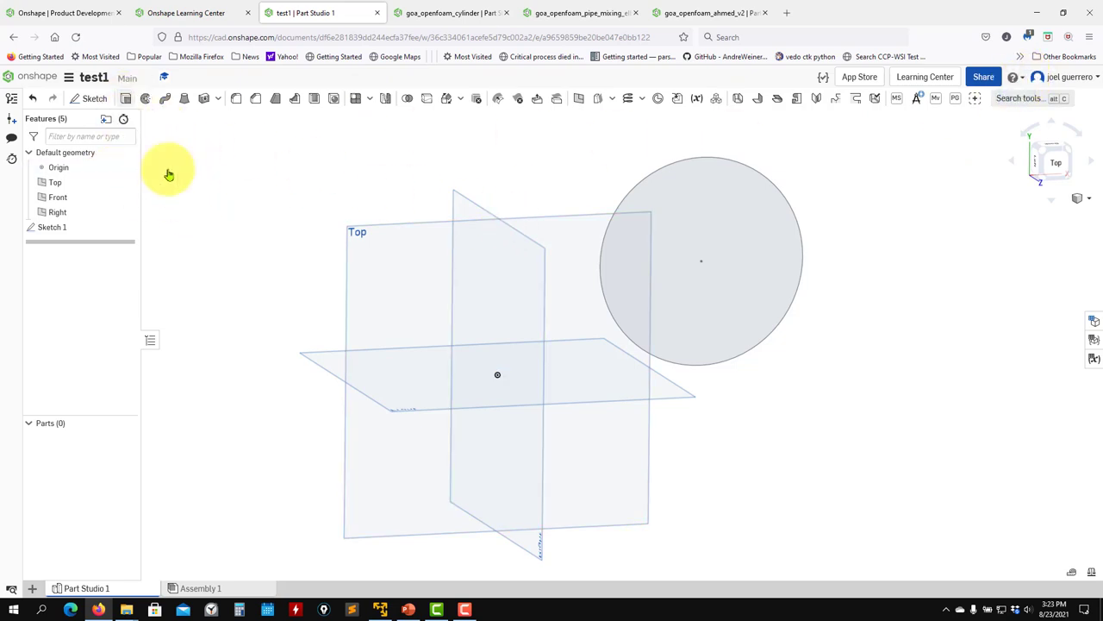
{"action": "left_click", "coordinate": [737, 256]}
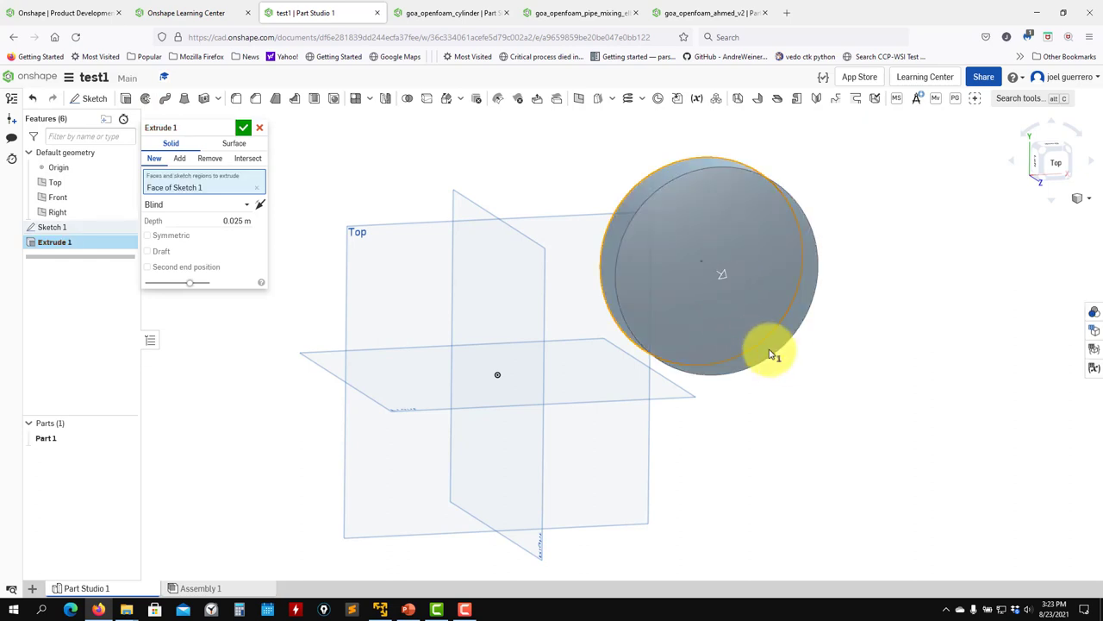
{"action": "middle_click_drag", "start_coordinate": [810, 374], "coordinate": [730, 401]}
{"action": "right_click_drag", "start_coordinate": [730, 401], "coordinate": [591, 275]}
{"action": "mouse_move", "coordinate": [590, 275]}
{"action": "left_mouse_down"}
{"action": "mouse_move", "coordinate": [780, 432]}
{"action": "mouse_move", "coordinate": [966, 523]}
{"action": "mouse_move", "coordinate": [369, 180]}
{"action": "mouse_move", "coordinate": [1010, 529]}
{"action": "mouse_move", "coordinate": [858, 464]}
{"action": "mouse_move", "coordinate": [430, 214]}
{"action": "mouse_move", "coordinate": [802, 421]}
{"action": "left_mouse_up"}
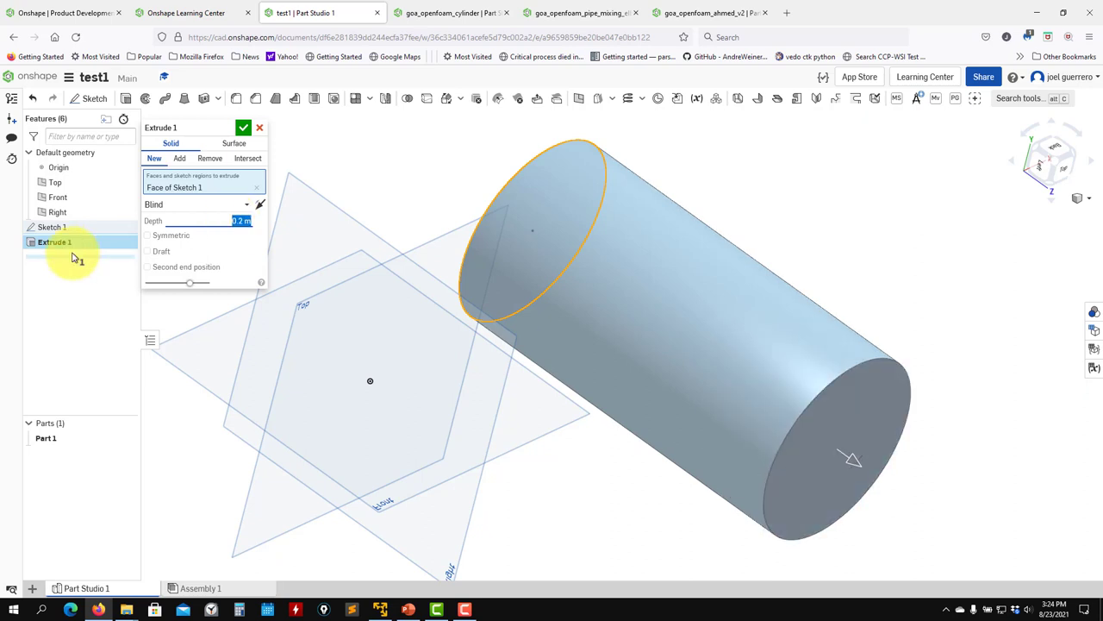
- Make the extrusion symmetric about the sketch plane
{"action": "left_click", "coordinate": [148, 236]}
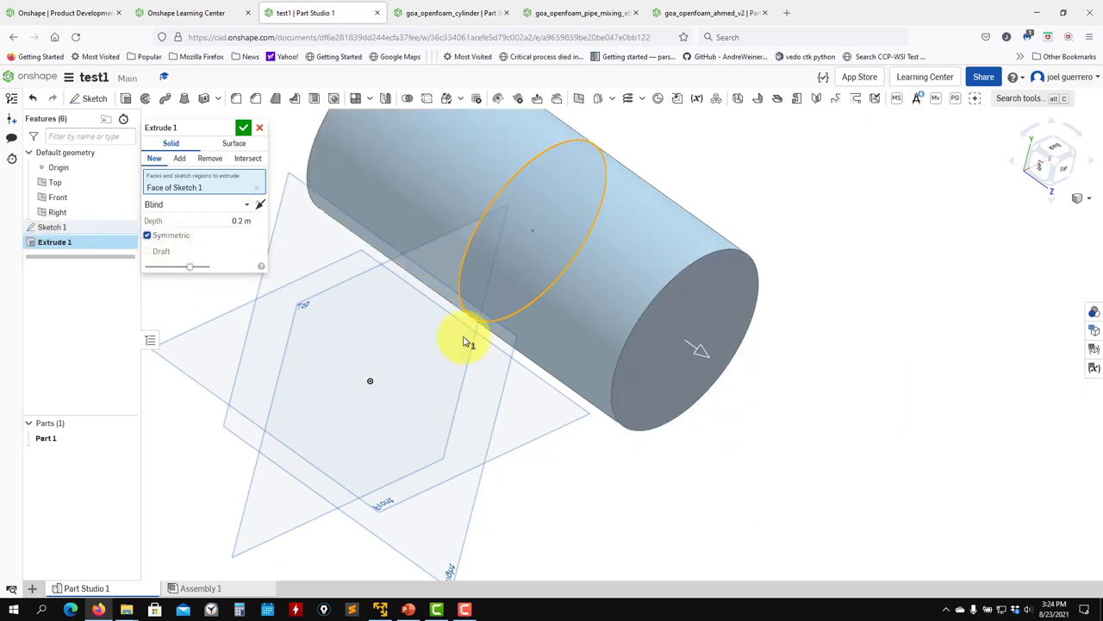
{"action": "middle_click_drag", "start_coordinate": [468, 337], "coordinate": [685, 434]}
{"action": "middle_click_drag", "start_coordinate": [606, 401], "coordinate": [357, 357]}
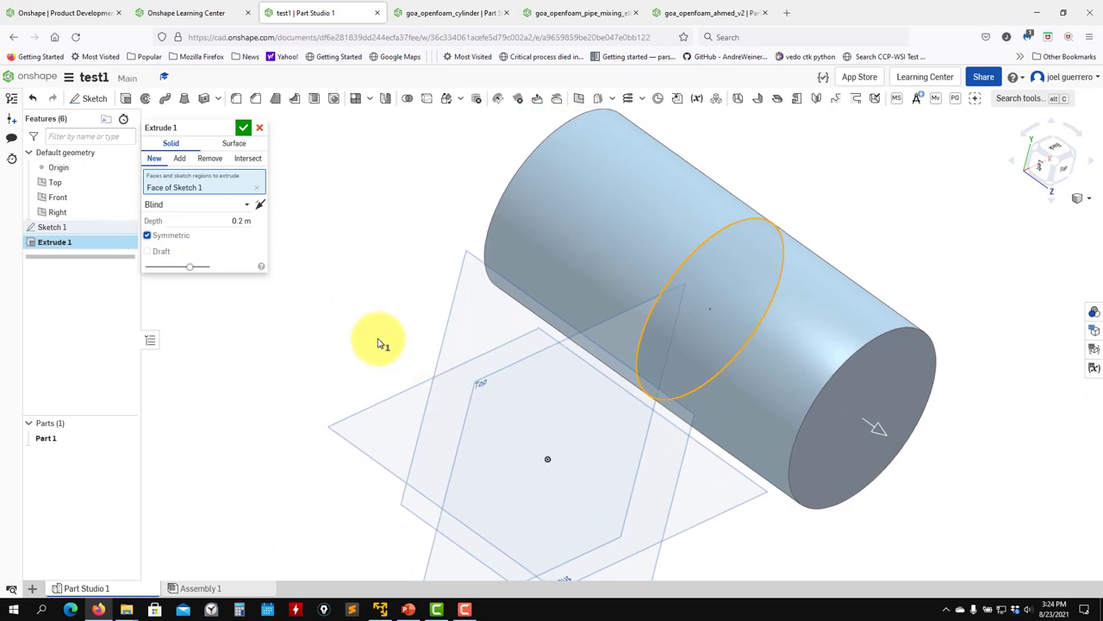
{"action": "mouse_move", "coordinate": [382, 343]}
{"action": "right_mouse_down"}
{"action": "mouse_move", "coordinate": [352, 342]}
{"action": "mouse_move", "coordinate": [379, 330]}
{"action": "mouse_move", "coordinate": [374, 365]}
{"action": "mouse_move", "coordinate": [337, 298]}
{"action": "mouse_move", "coordinate": [387, 332]}
{"action": "right_mouse_up"}
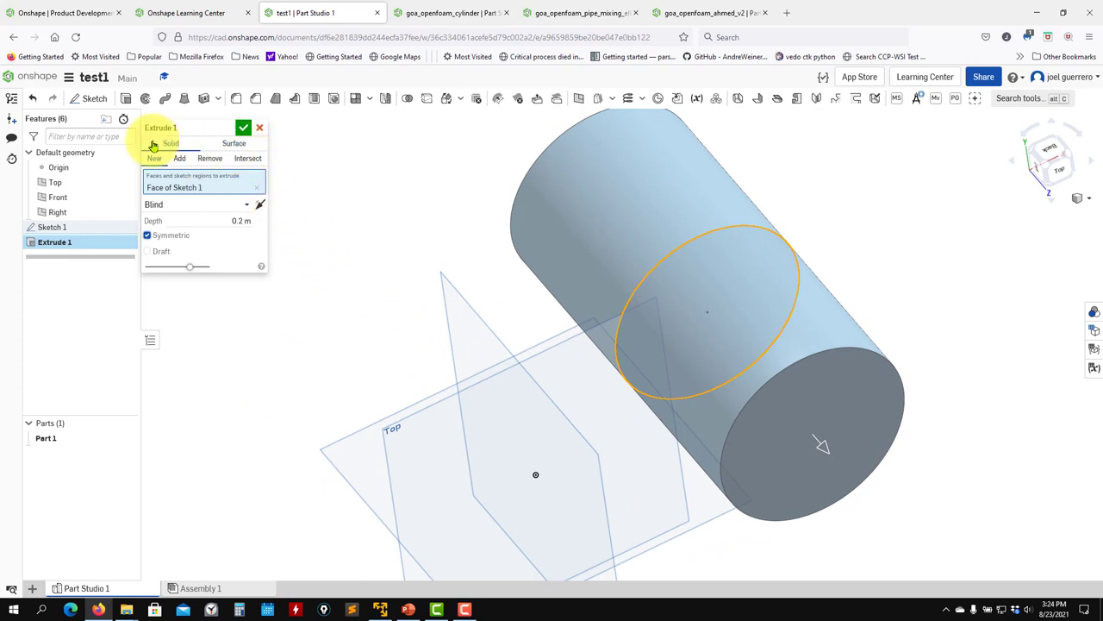
- Try the extrusion as a new surface, using the circle's edge as the curve to extrude
{"action": "left_click", "coordinate": [241, 143]}
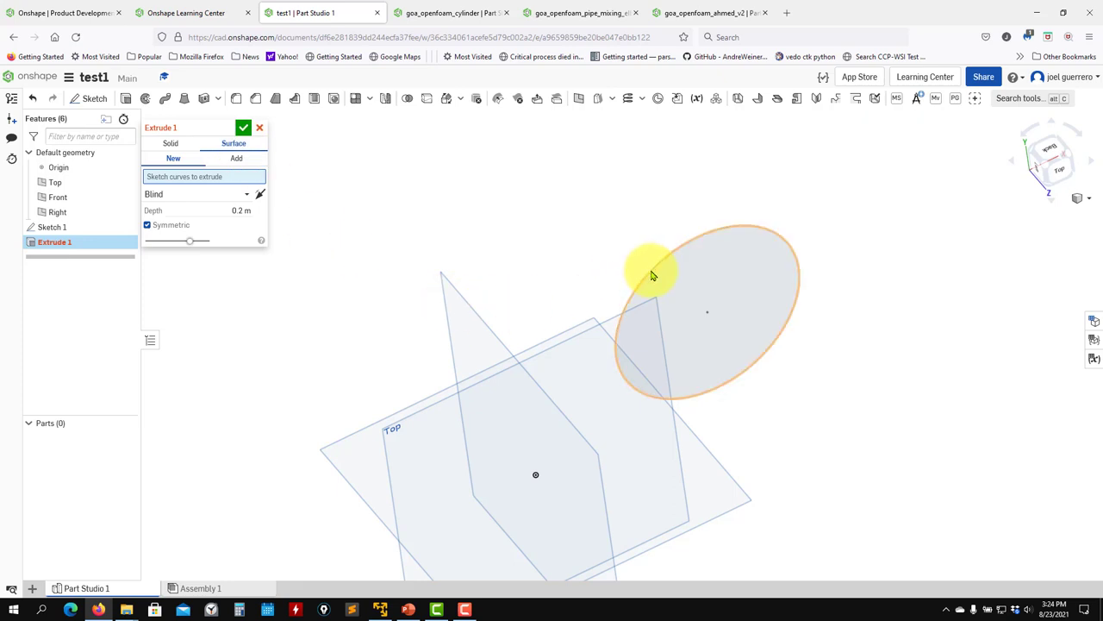
{"action": "left_click", "coordinate": [652, 275]}
{"action": "key", "text": "n"}
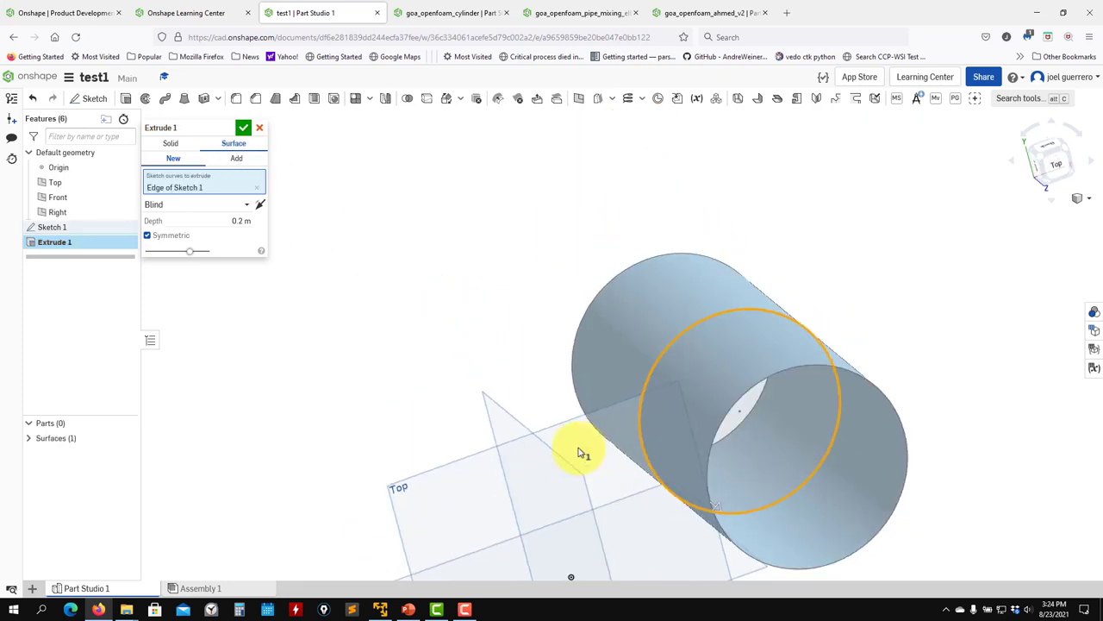
{"action": "right_click_drag", "start_coordinate": [574, 453], "coordinate": [567, 426]}
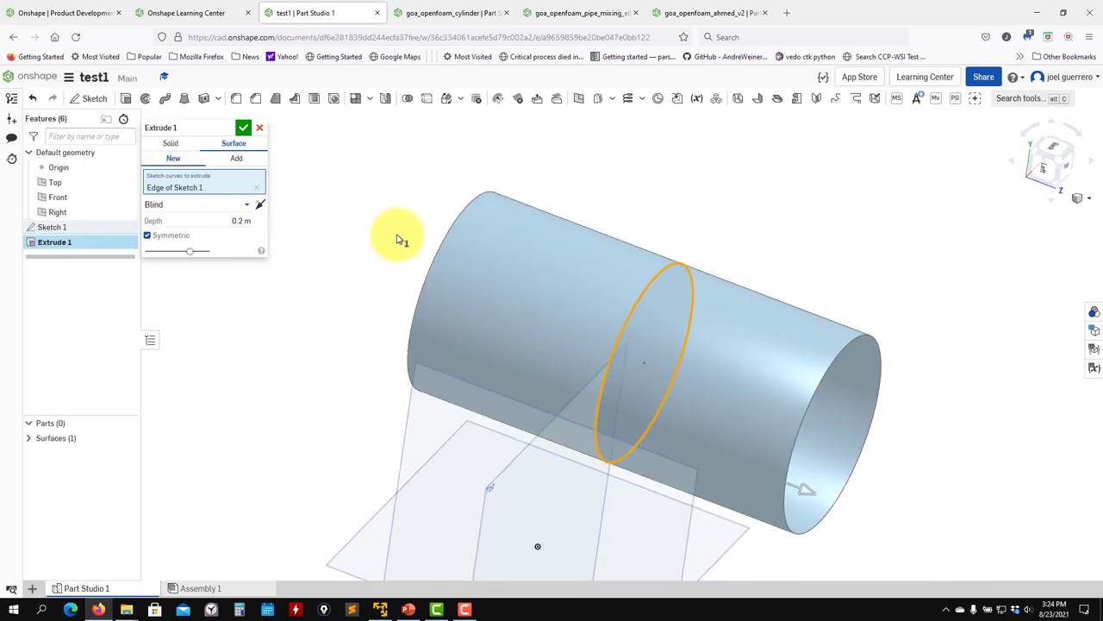
- Return the extrusion to the solid type and accept the feature
{"action": "left_click", "coordinate": [181, 144]}
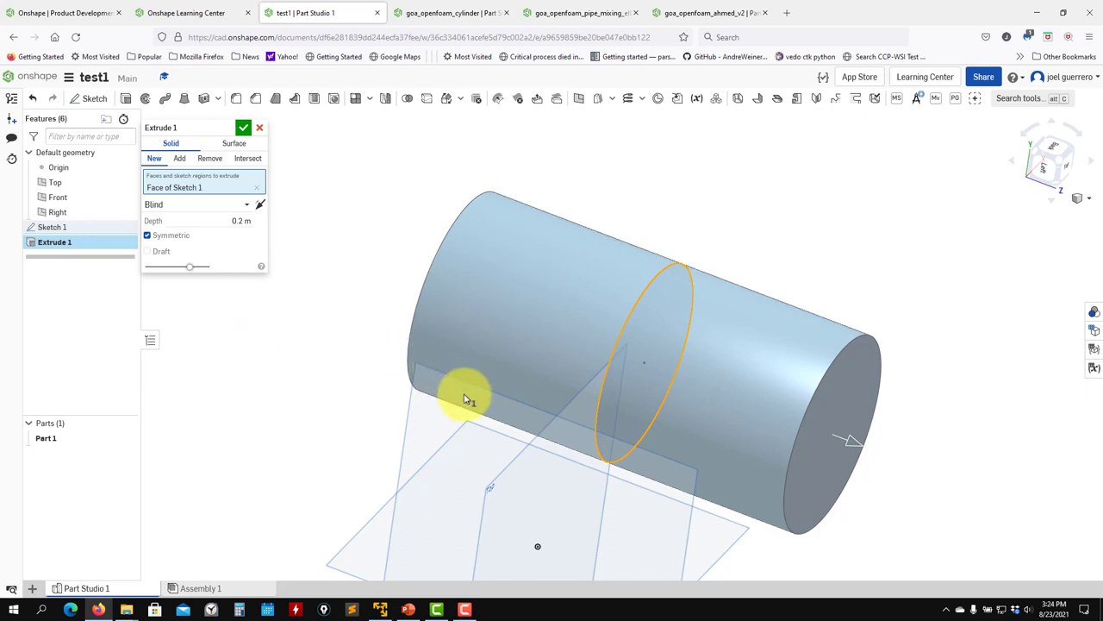
{"action": "mouse_move", "coordinate": [463, 394]}
{"action": "right_mouse_down"}
{"action": "mouse_move", "coordinate": [509, 402]}
{"action": "mouse_move", "coordinate": [454, 396]}
{"action": "right_mouse_up"}
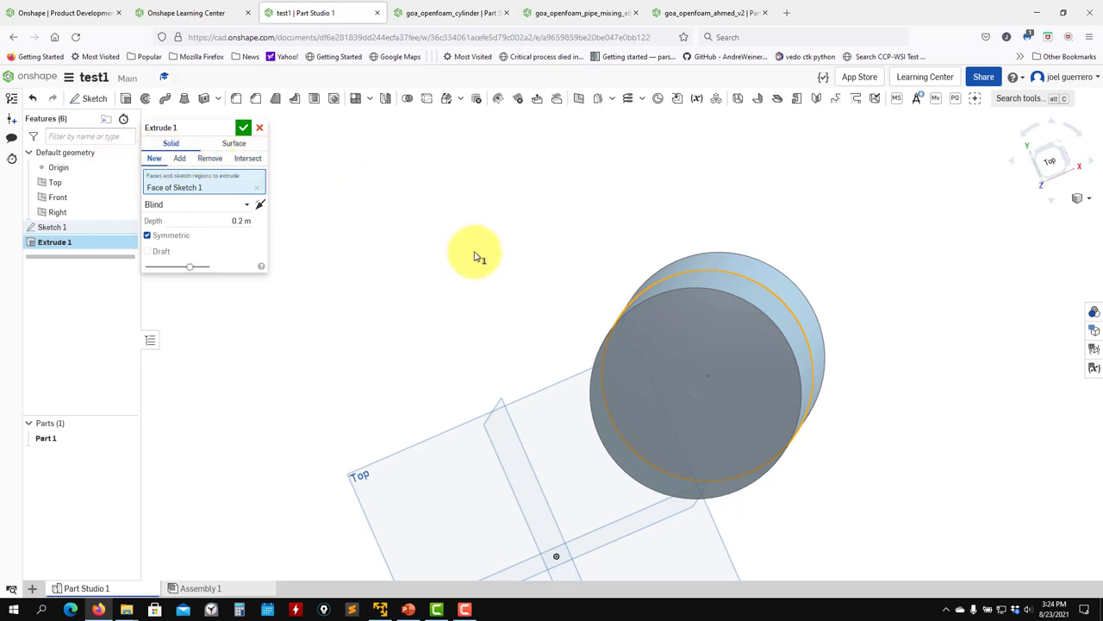
{"action": "right_click_drag", "start_coordinate": [474, 254], "coordinate": [534, 241]}
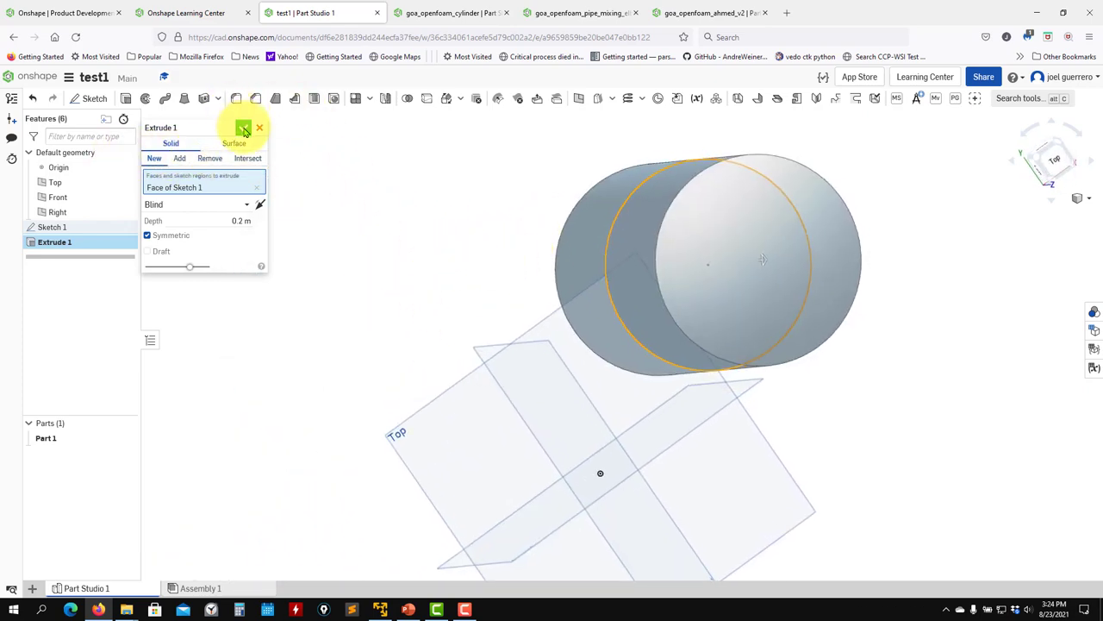
{"action": "left_click", "coordinate": [244, 129]}
- Edit Sketch 1, set the circle center's horizontal distance from the origin to 0.02 m, and accept the sketch
{"action": "right_click_drag", "start_coordinate": [339, 333], "coordinate": [376, 335]}
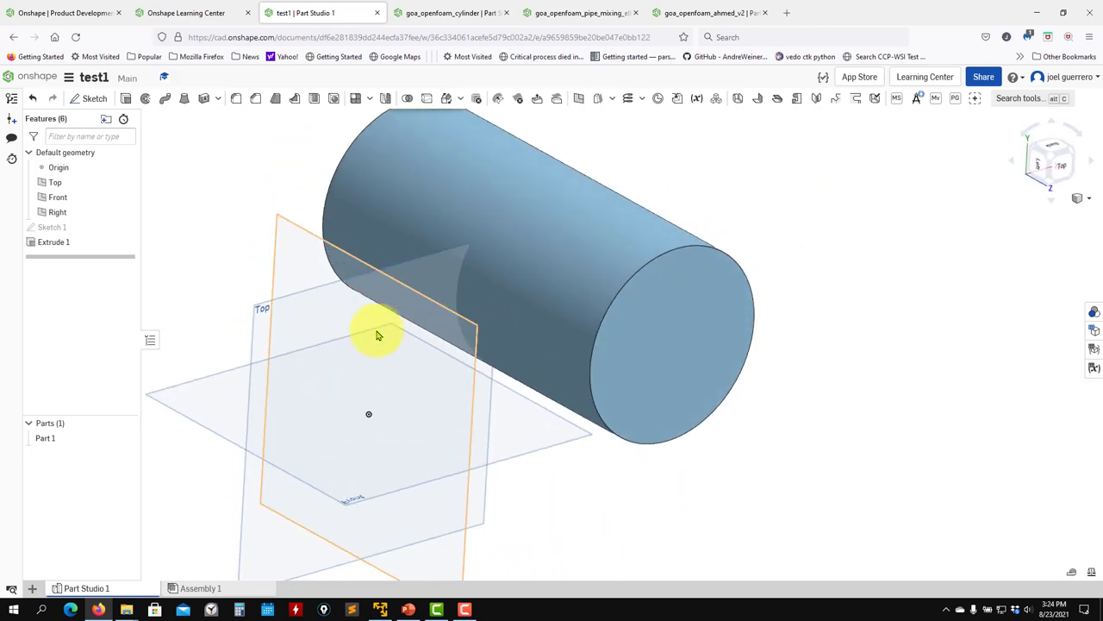
{"action": "double_click", "coordinate": [76, 229]}
{"action": "mouse_move", "coordinate": [452, 370]}
{"action": "middle_mouse_down"}
{"action": "mouse_move", "coordinate": [563, 415]}
{"action": "mouse_move", "coordinate": [484, 389]}
{"action": "middle_mouse_up"}
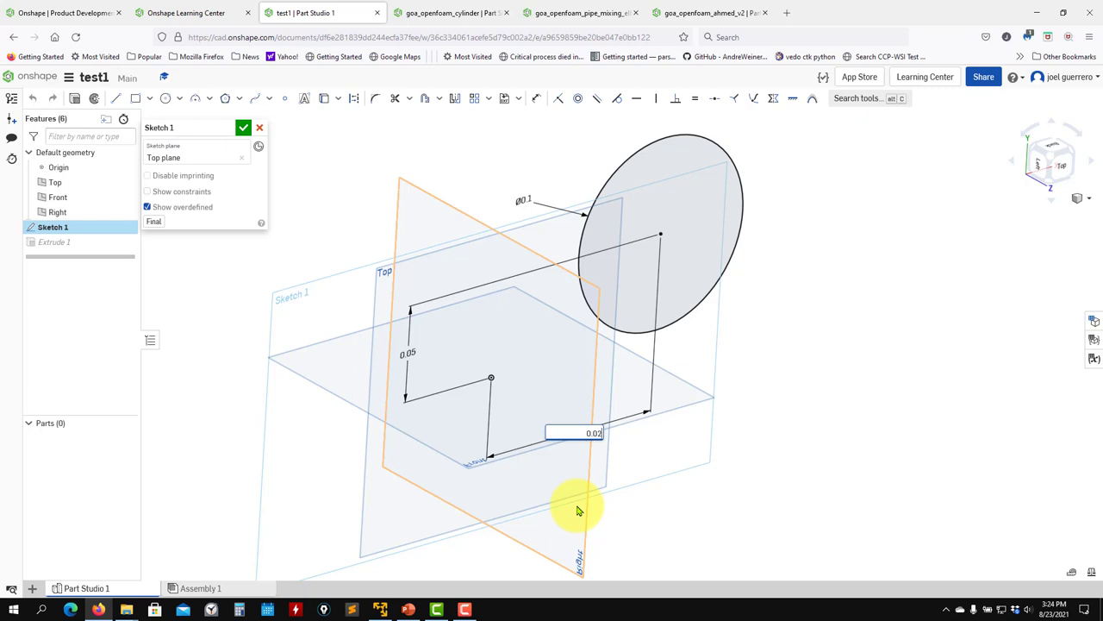
{"action": "left_click", "coordinate": [243, 127]}
- Examine the repositioned cylinder from several angles relative to the default planes
{"action": "scroll", "coordinate": [824, 451], "scroll_direction": "up", "scroll_amount": 5}
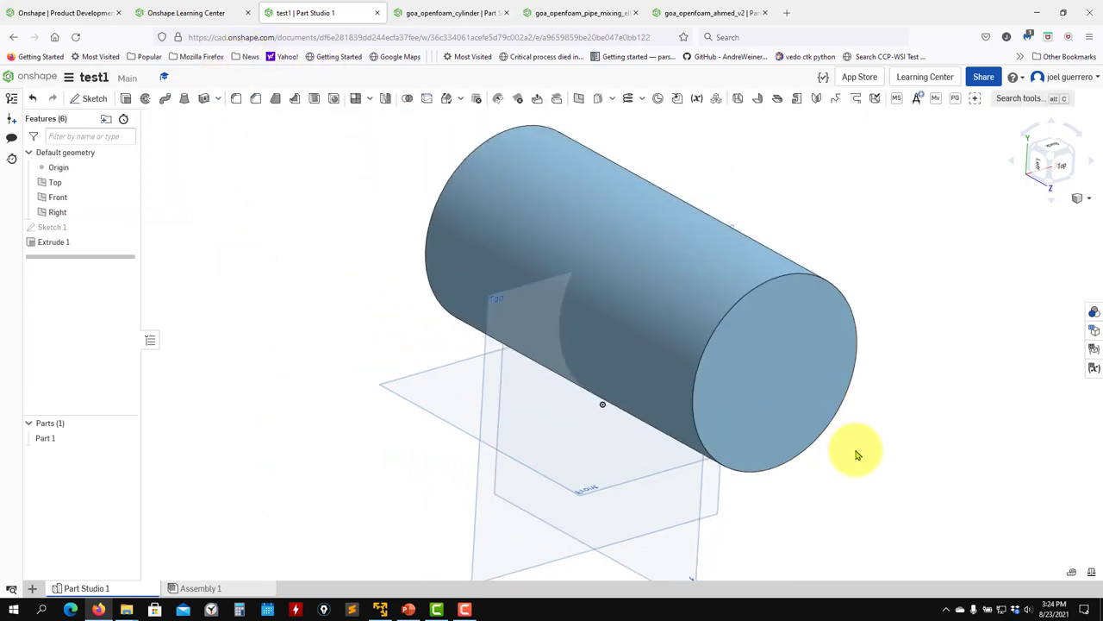
{"action": "right_click_drag", "start_coordinate": [683, 442], "coordinate": [902, 402]}
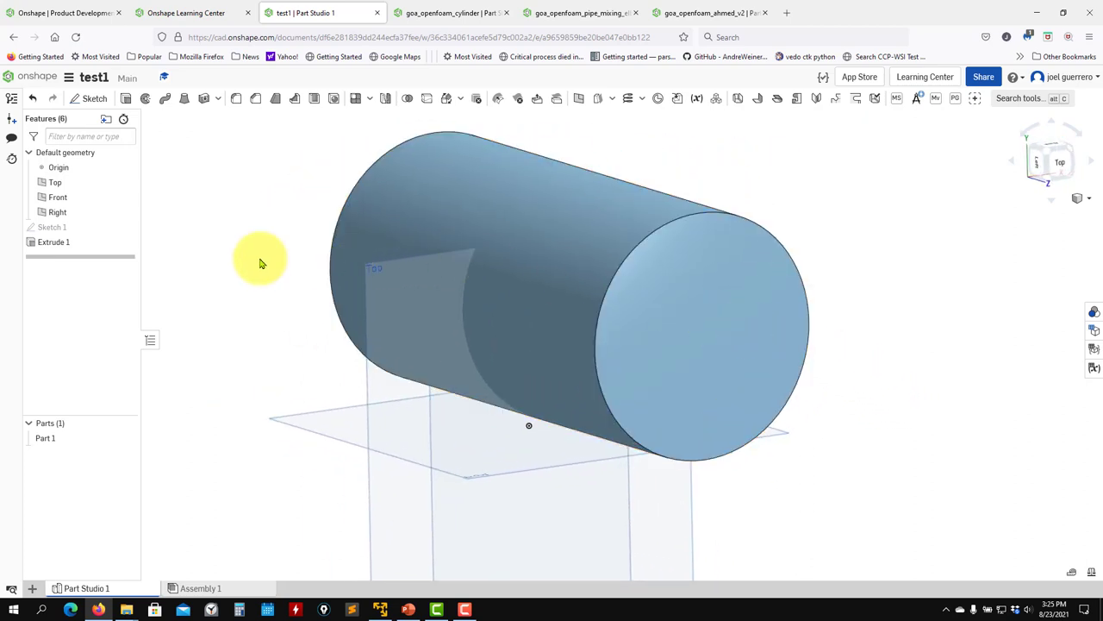
{"action": "scroll", "coordinate": [305, 364], "scroll_direction": "up", "scroll_amount": 2}
{"action": "scroll", "coordinate": [297, 372], "scroll_direction": "down", "scroll_amount": 4}
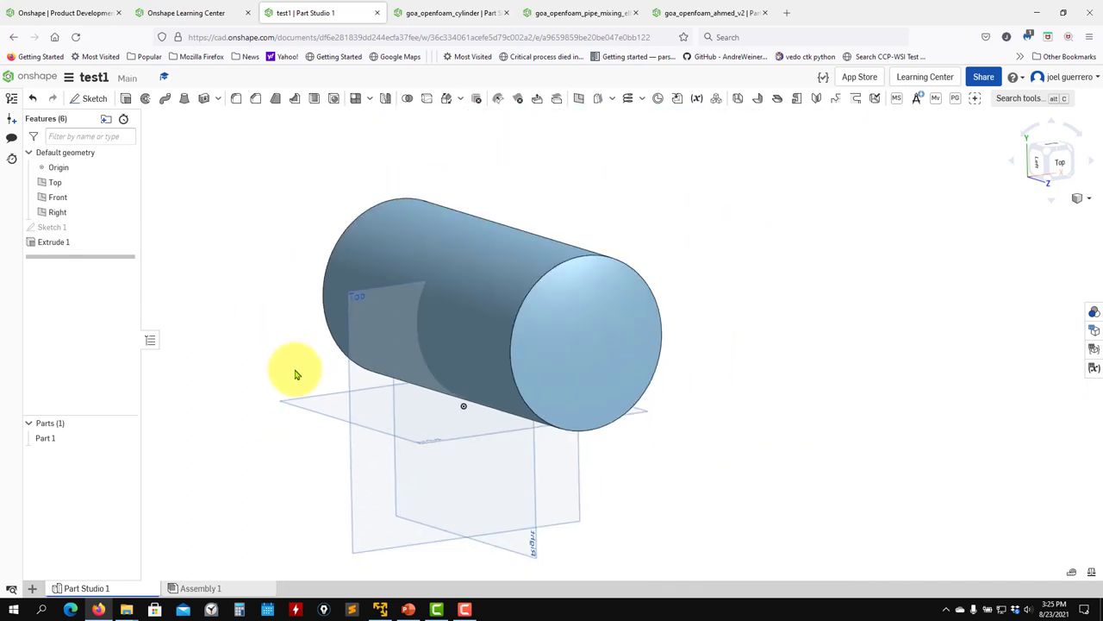
{"action": "right_click_drag", "start_coordinate": [480, 381], "coordinate": [433, 320]}
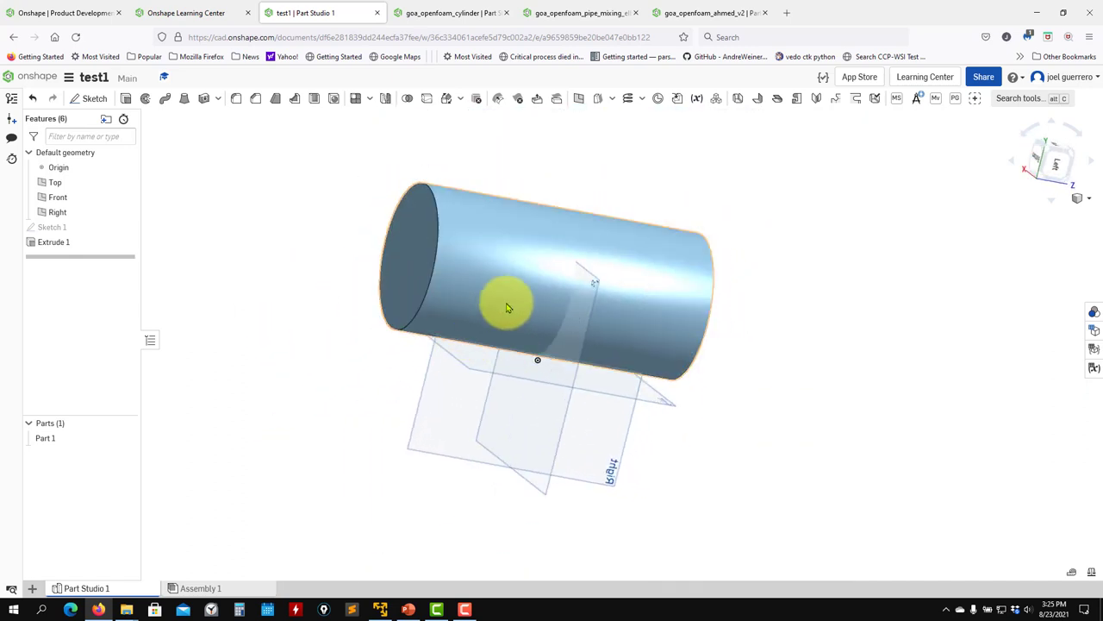
{"action": "middle_click_drag", "start_coordinate": [730, 348], "coordinate": [905, 406]}
{"action": "mouse_move", "coordinate": [905, 407]}
{"action": "right_mouse_down"}
{"action": "mouse_move", "coordinate": [837, 401]}
{"action": "mouse_move", "coordinate": [833, 389]}
{"action": "mouse_move", "coordinate": [896, 399]}
{"action": "right_mouse_up"}
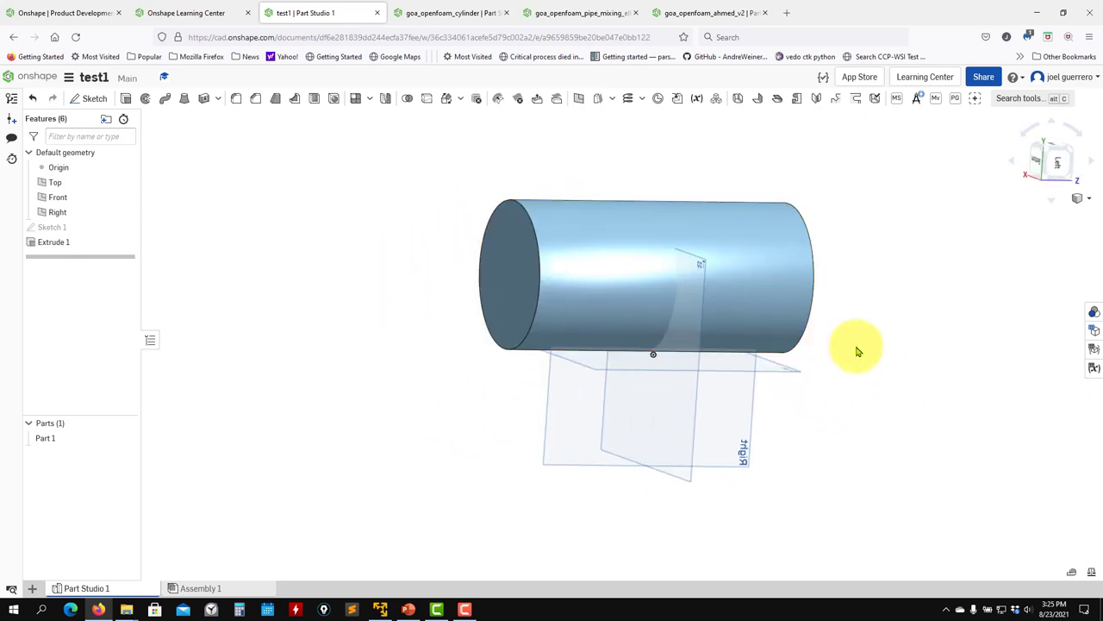
{"action": "middle_click_drag", "start_coordinate": [857, 350], "coordinate": [776, 387]}
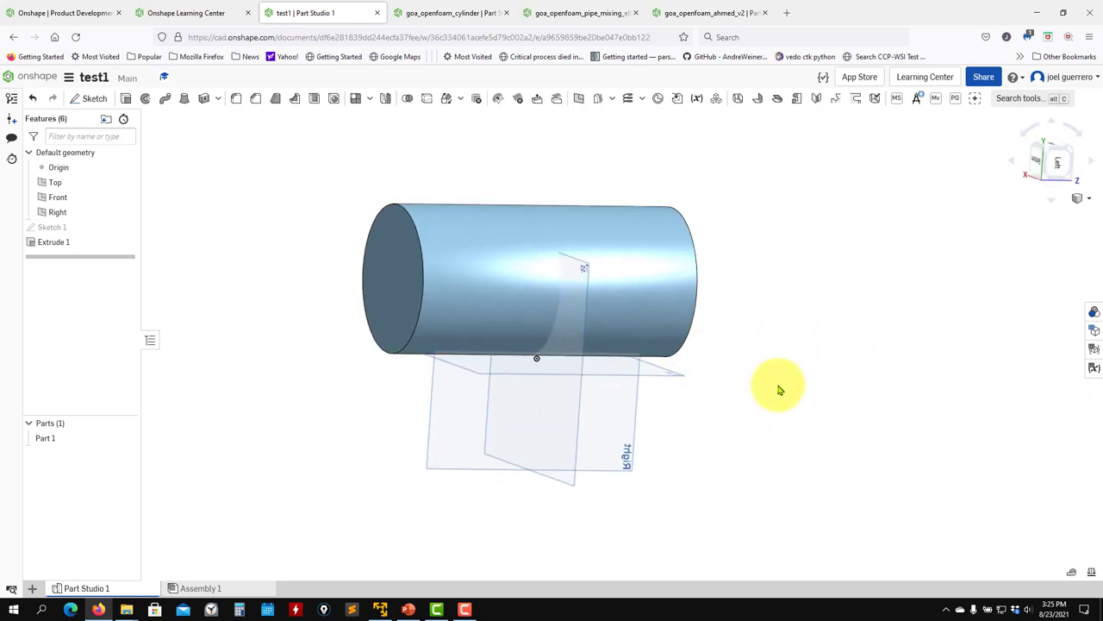
- Measure the area of one cylinder end face and its distance to the opposite end face, then clear the selection
{"action": "left_click", "coordinate": [1072, 575]}
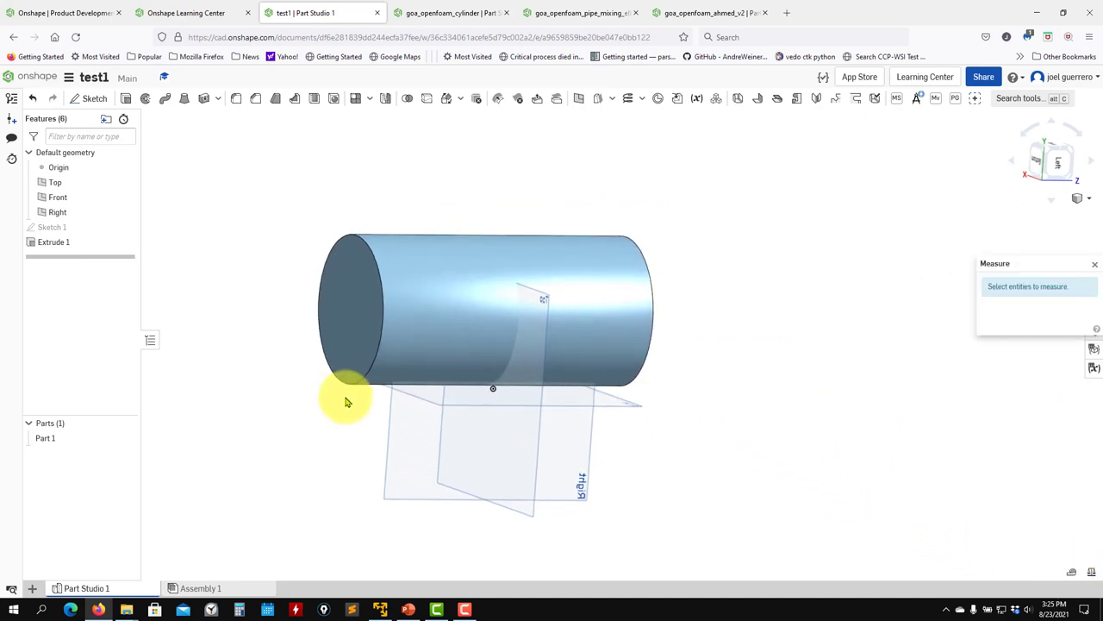
{"action": "left_click", "coordinate": [362, 333]}
{"action": "right_click_drag", "start_coordinate": [859, 445], "coordinate": [766, 446]}
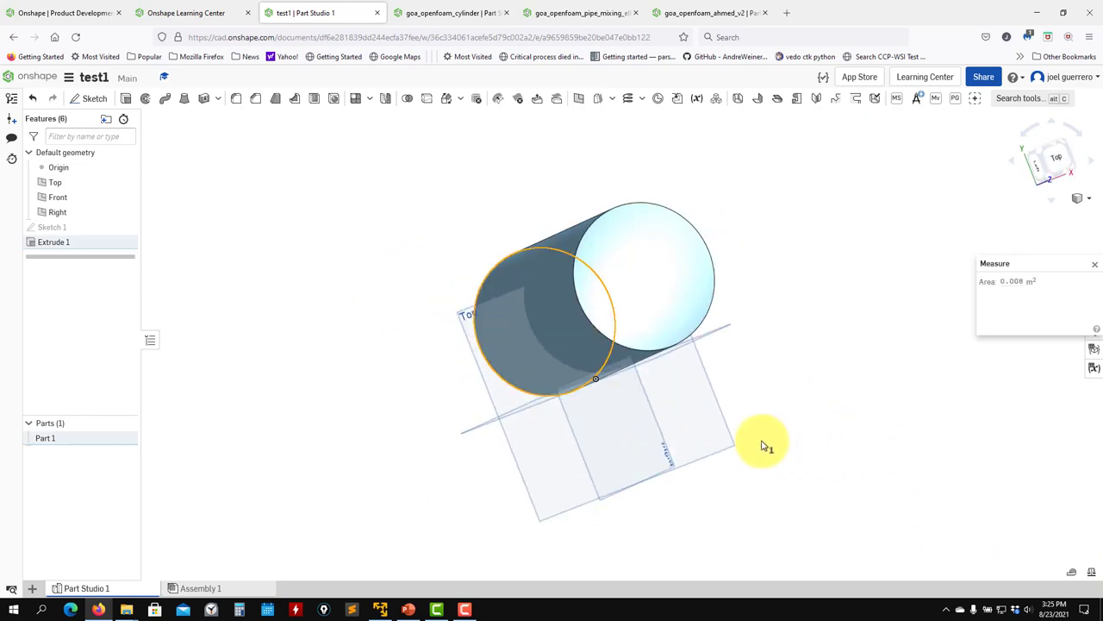
{"action": "right_click_drag", "start_coordinate": [621, 418], "coordinate": [658, 379]}
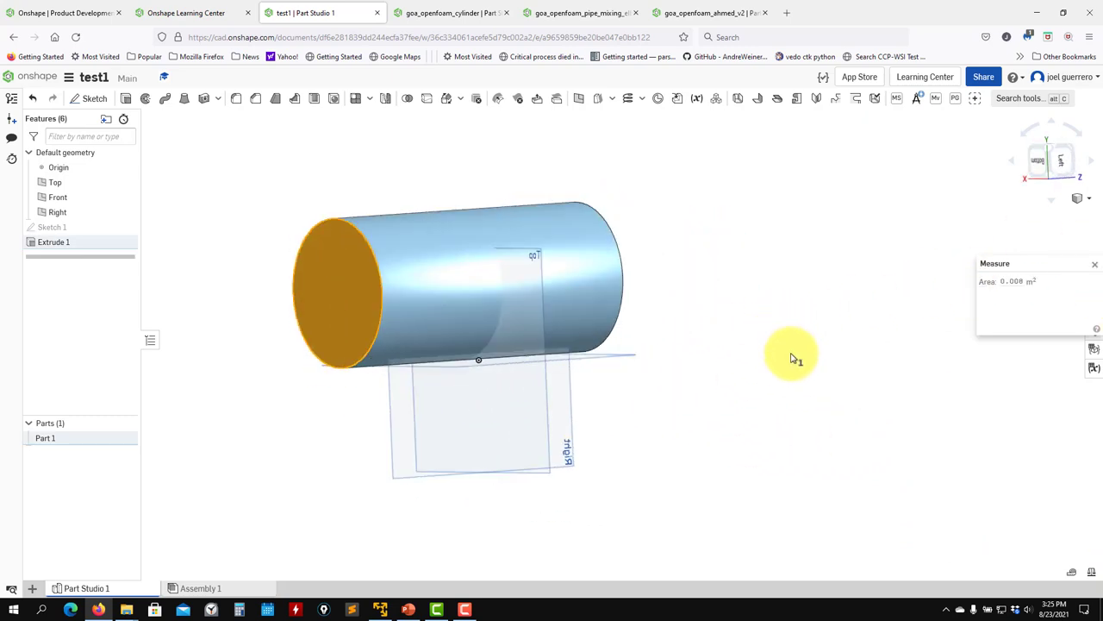
{"action": "right_click_drag", "start_coordinate": [793, 357], "coordinate": [690, 352]}
{"action": "left_click", "coordinate": [689, 353]}
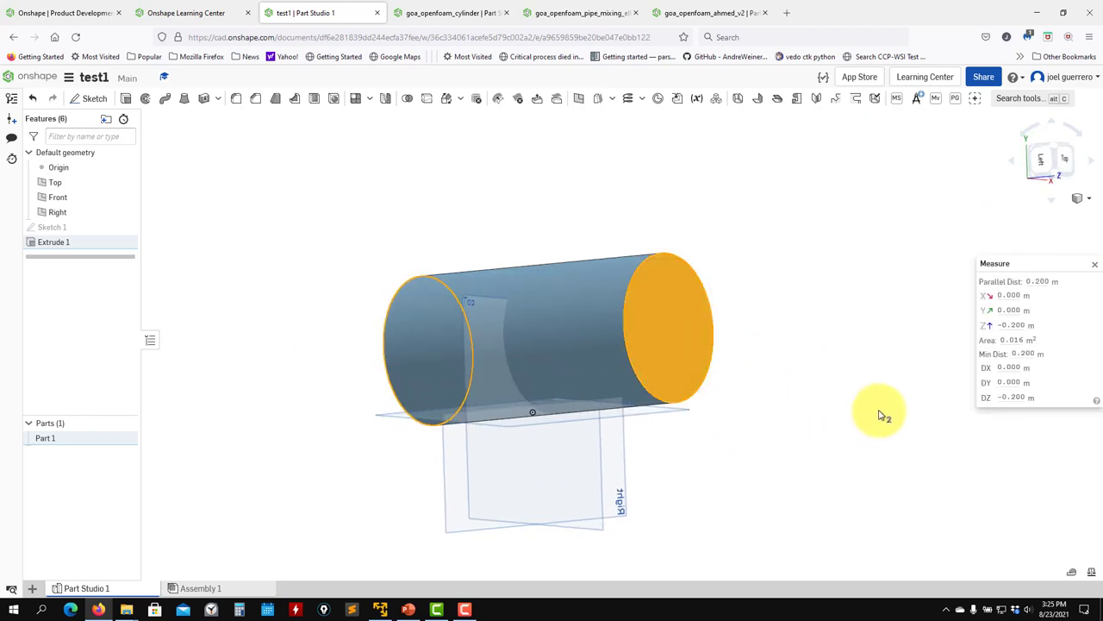
{"action": "middle_click_drag", "start_coordinate": [782, 374], "coordinate": [764, 368]}
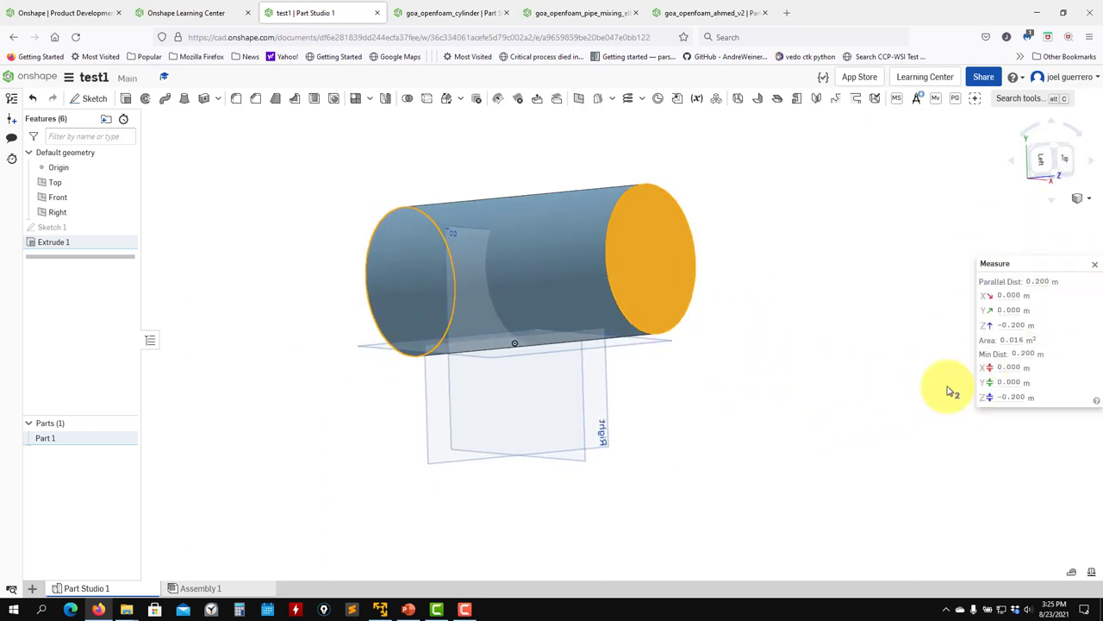
{"action": "right_click_drag", "start_coordinate": [874, 406], "coordinate": [773, 336]}
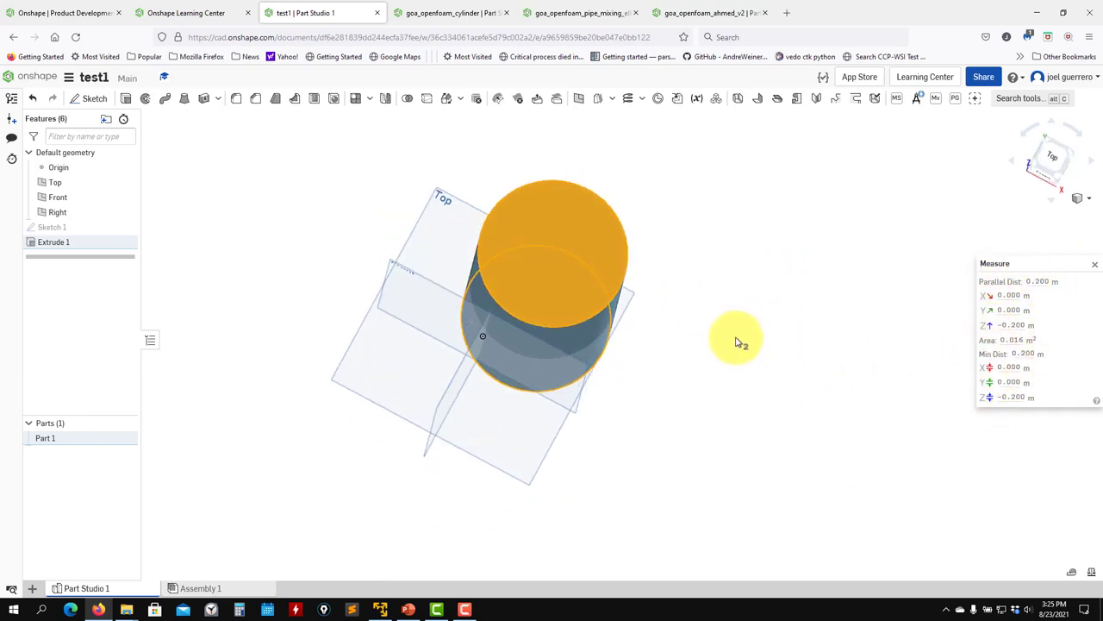
{"action": "left_click", "coordinate": [737, 342]}
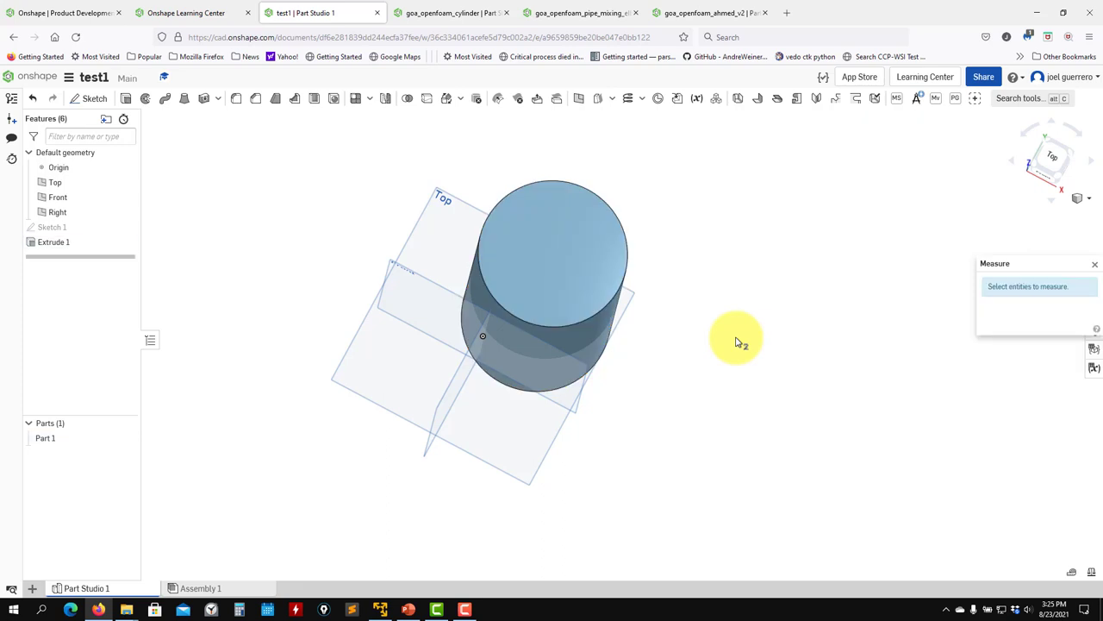
- Measure the diameter, center position and length of the end face's circular edge, then deselect it
{"action": "left_click", "coordinate": [626, 234]}
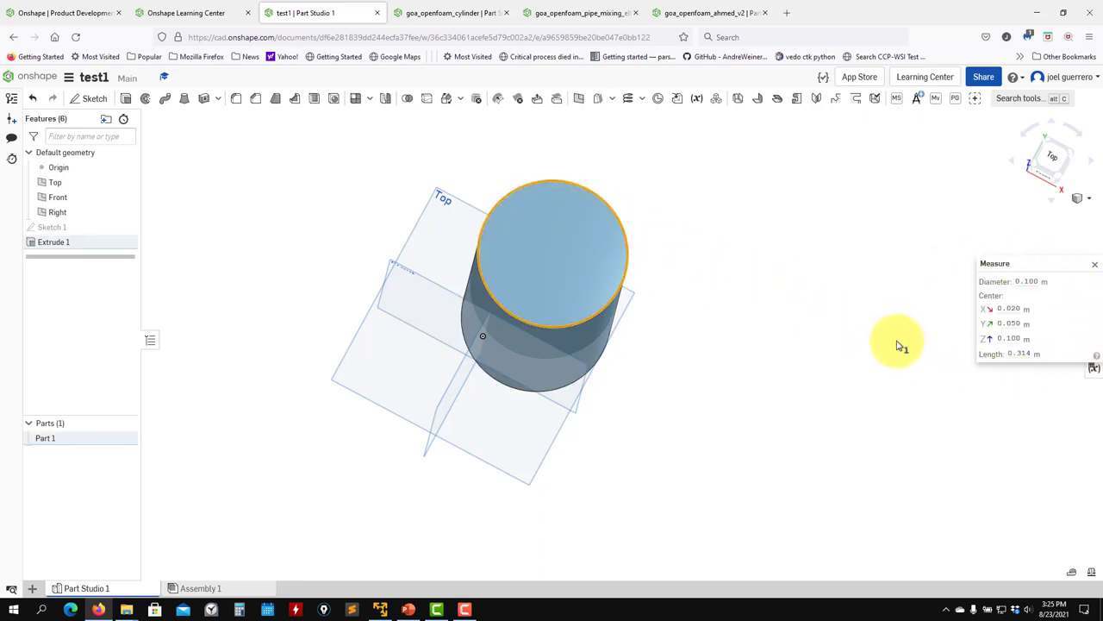
{"action": "middle_click_drag", "start_coordinate": [677, 393], "coordinate": [677, 399]}
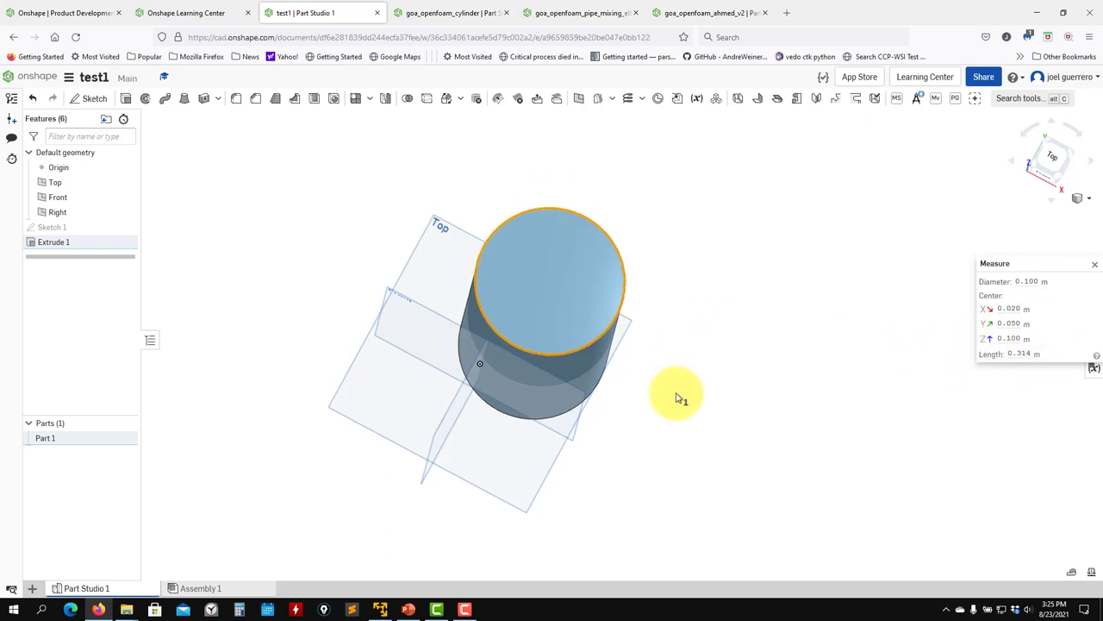
{"action": "left_click", "coordinate": [678, 399]}
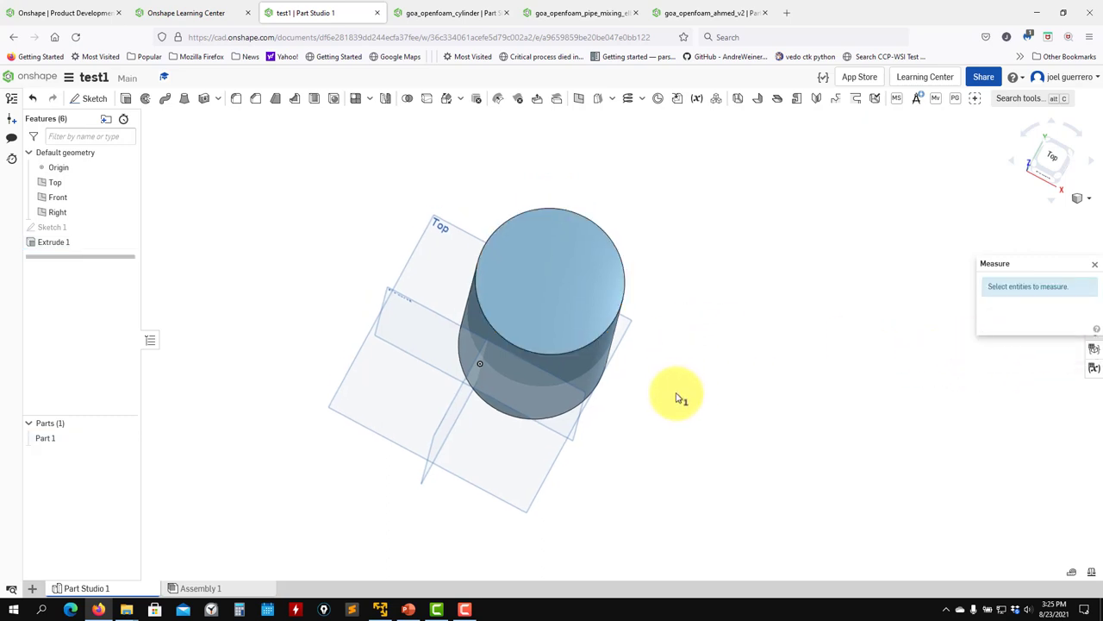
- Check the mass properties of Part 1, then close them and deselect the part
{"action": "left_click", "coordinate": [49, 440]}
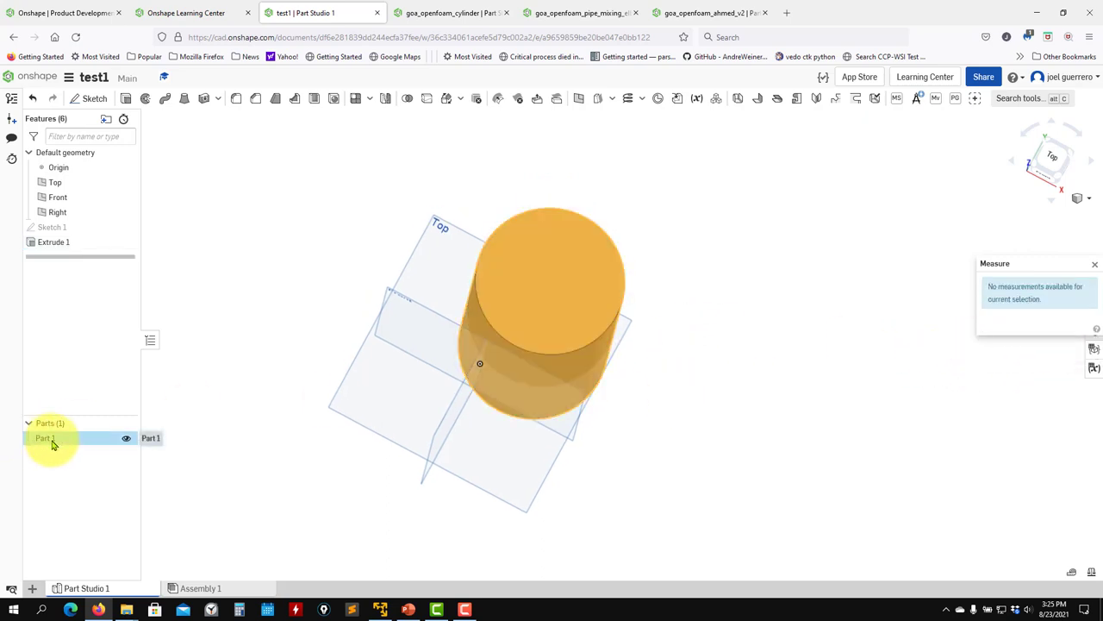
{"action": "left_click", "coordinate": [1093, 574]}
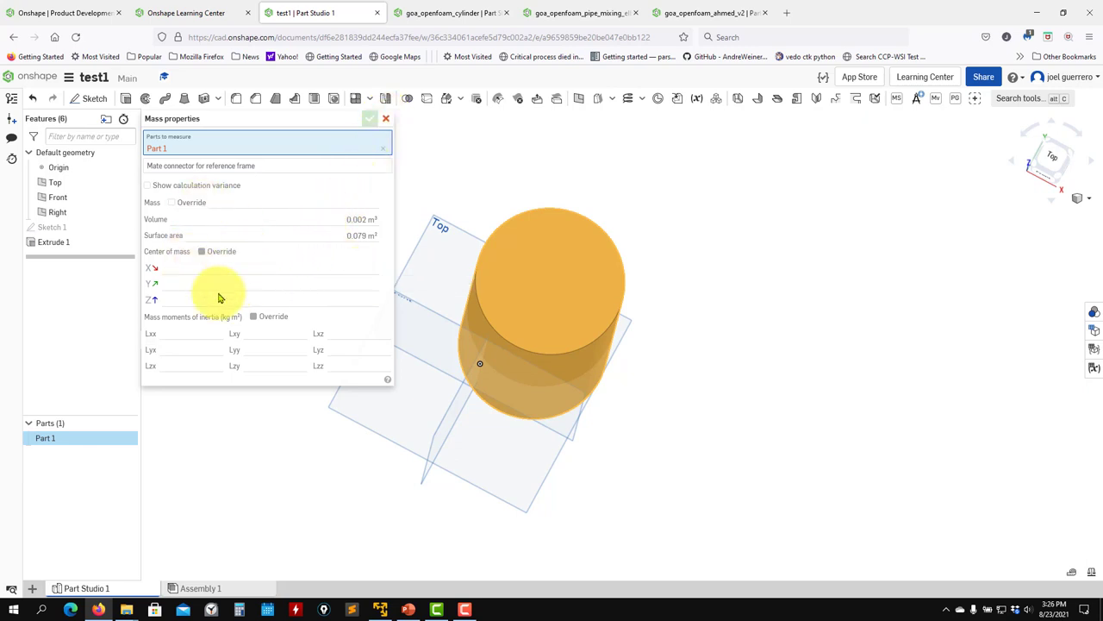
{"action": "left_click", "coordinate": [386, 118]}
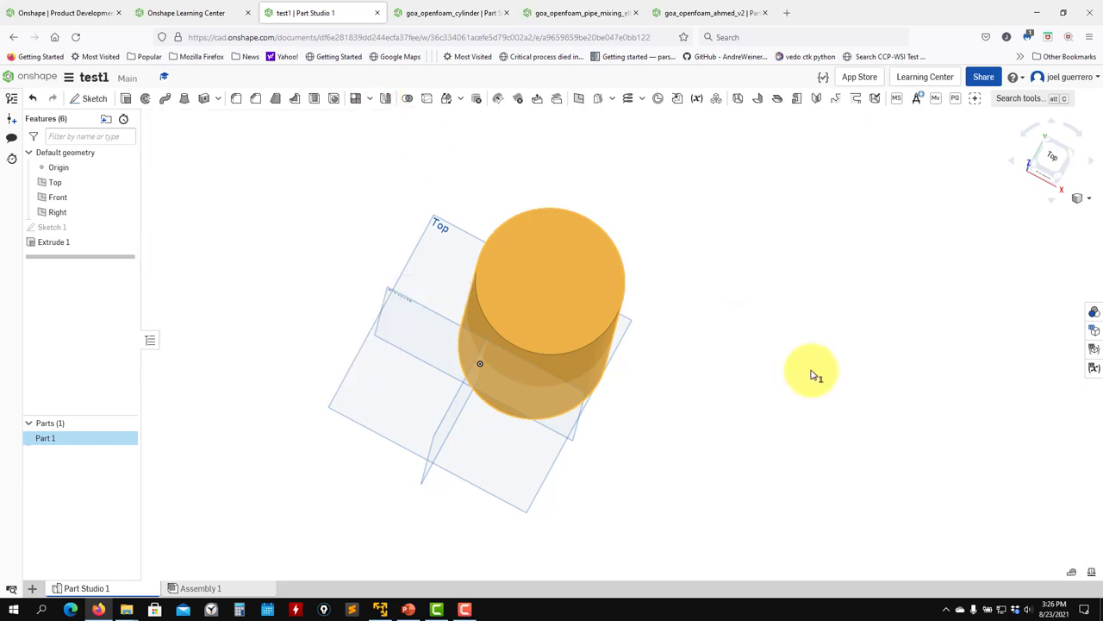
{"action": "middle_click_drag", "start_coordinate": [832, 418], "coordinate": [851, 455]}
{"action": "left_click", "coordinate": [799, 458]}
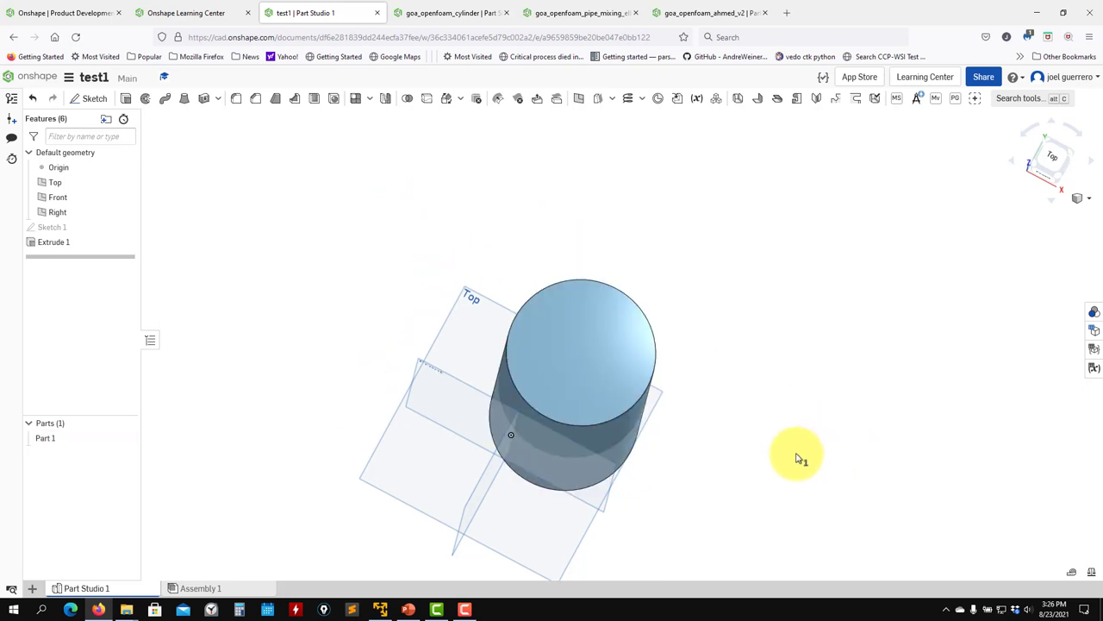
- Assign Part 1 a custom material with a density of 1 kg/m³
{"action": "right_click_drag", "start_coordinate": [799, 459], "coordinate": [773, 392]}
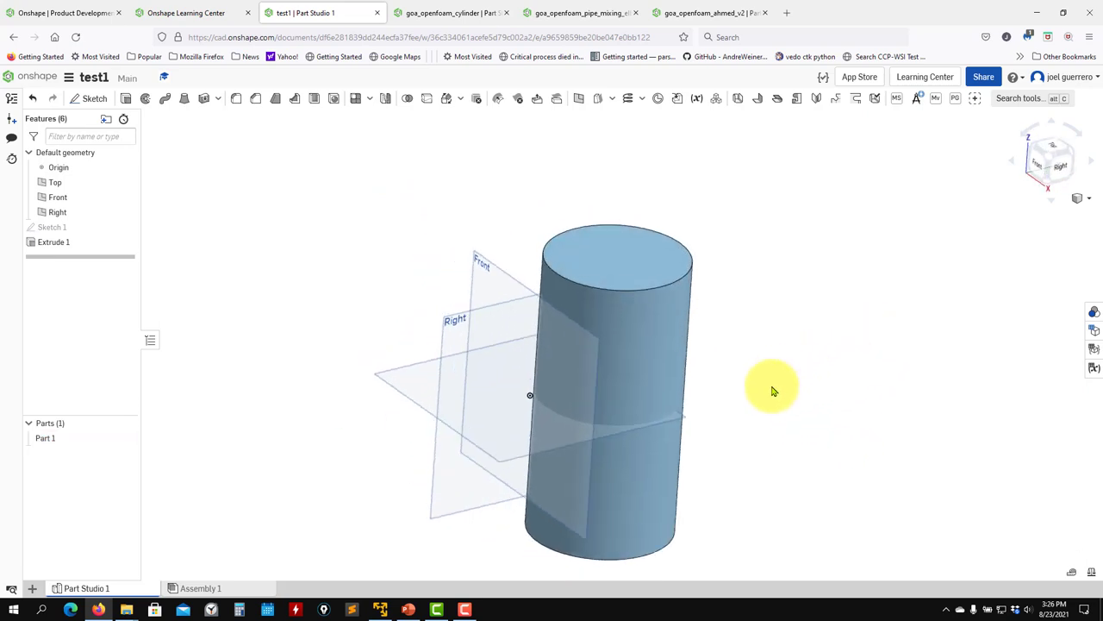
{"action": "left_click", "coordinate": [45, 439]}
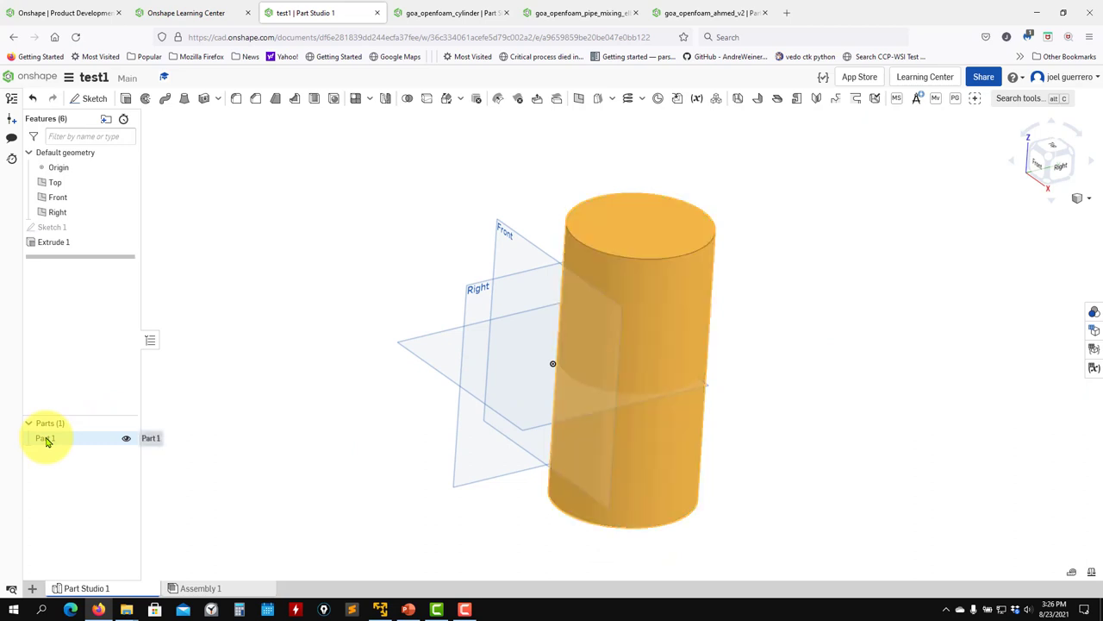
{"action": "right_click", "coordinate": [45, 440]}
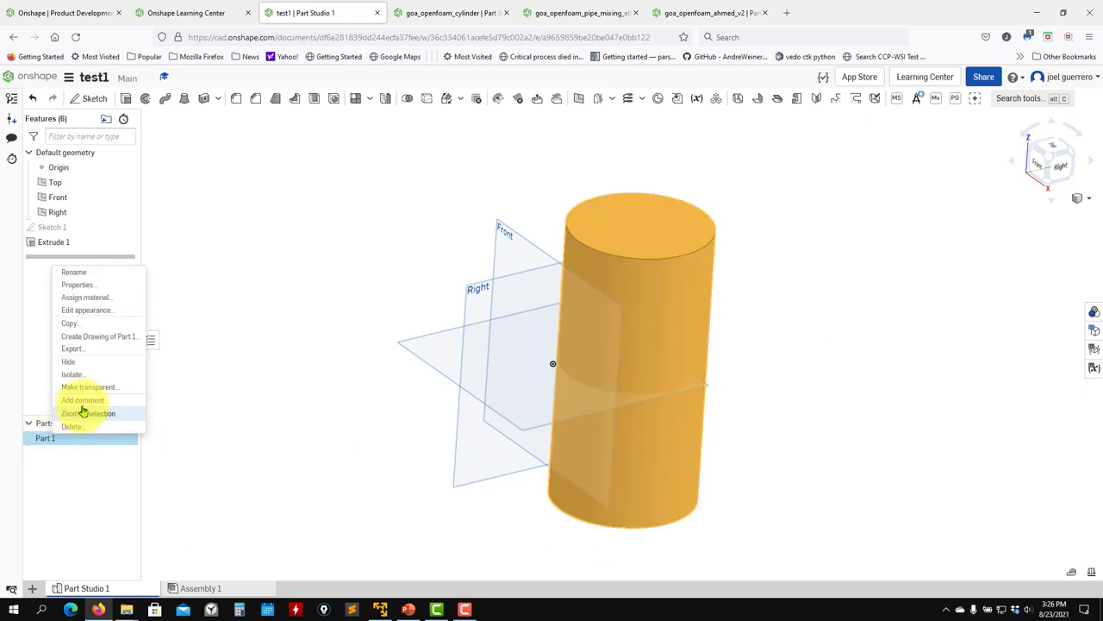
{"action": "left_click", "coordinate": [115, 308]}
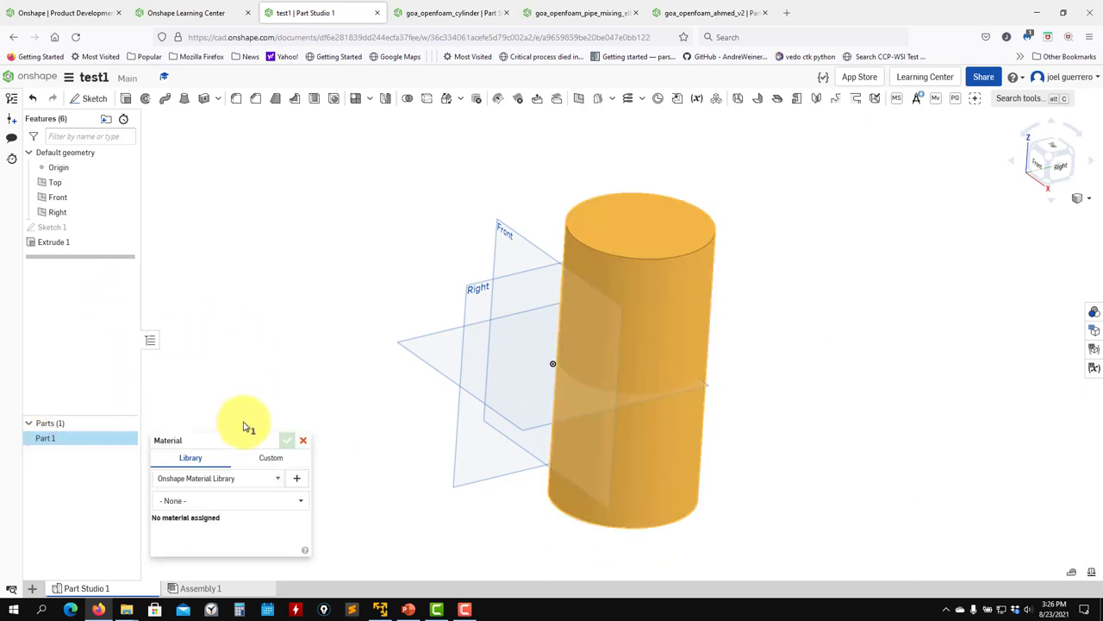
{"action": "left_click", "coordinate": [268, 464]}
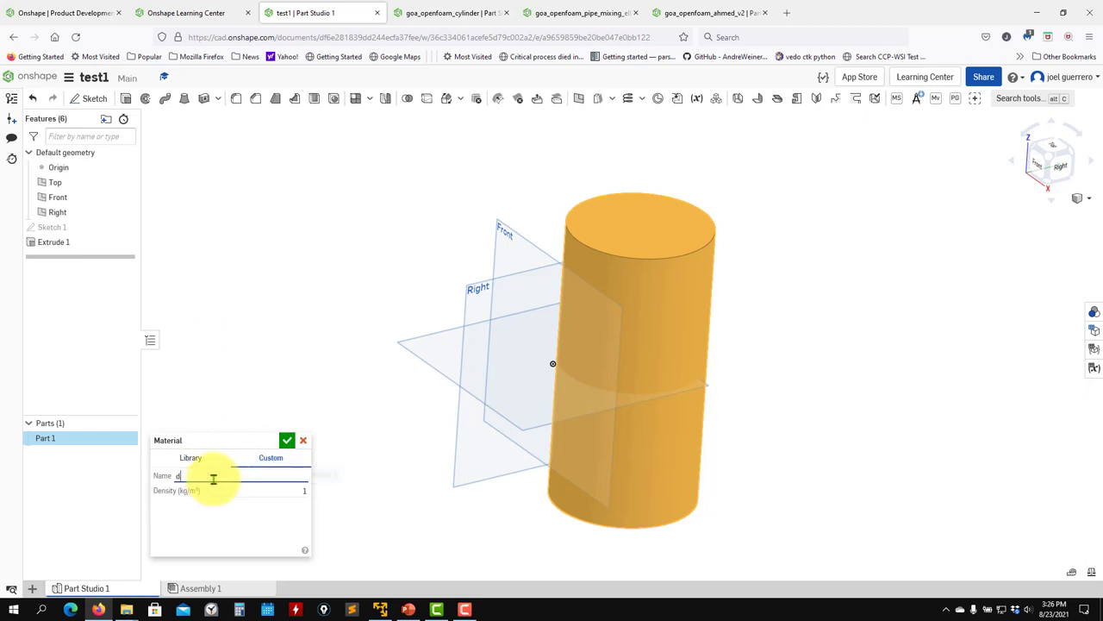
{"action": "left_click", "coordinate": [288, 441]}
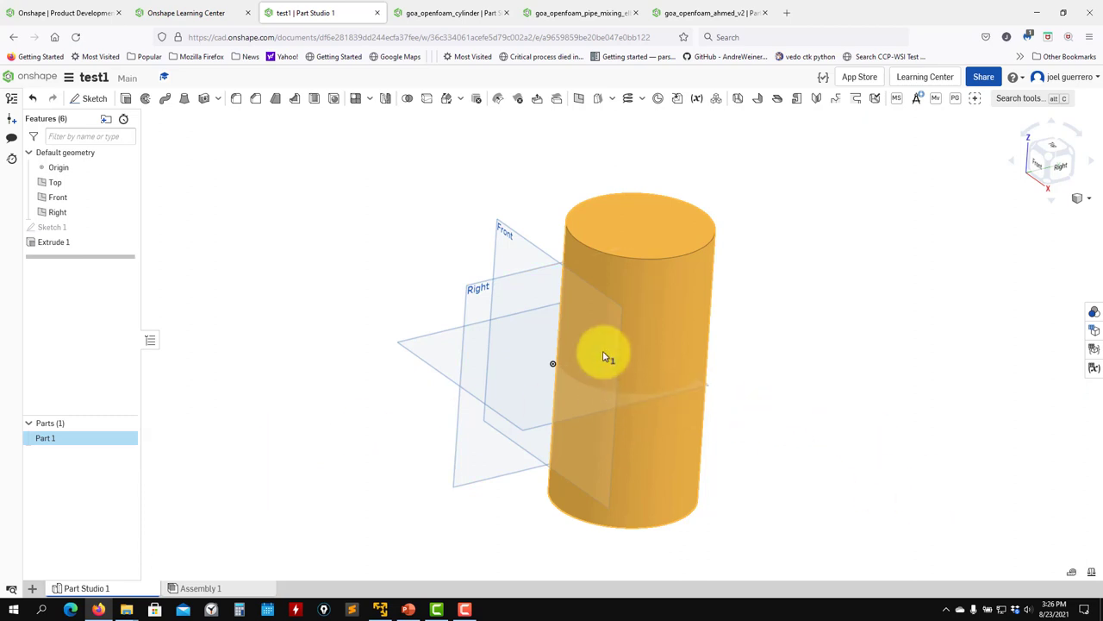
- Review the mass properties of Part 1 with its assigned material, then close them and deselect the part
{"action": "left_click", "coordinate": [1092, 573]}
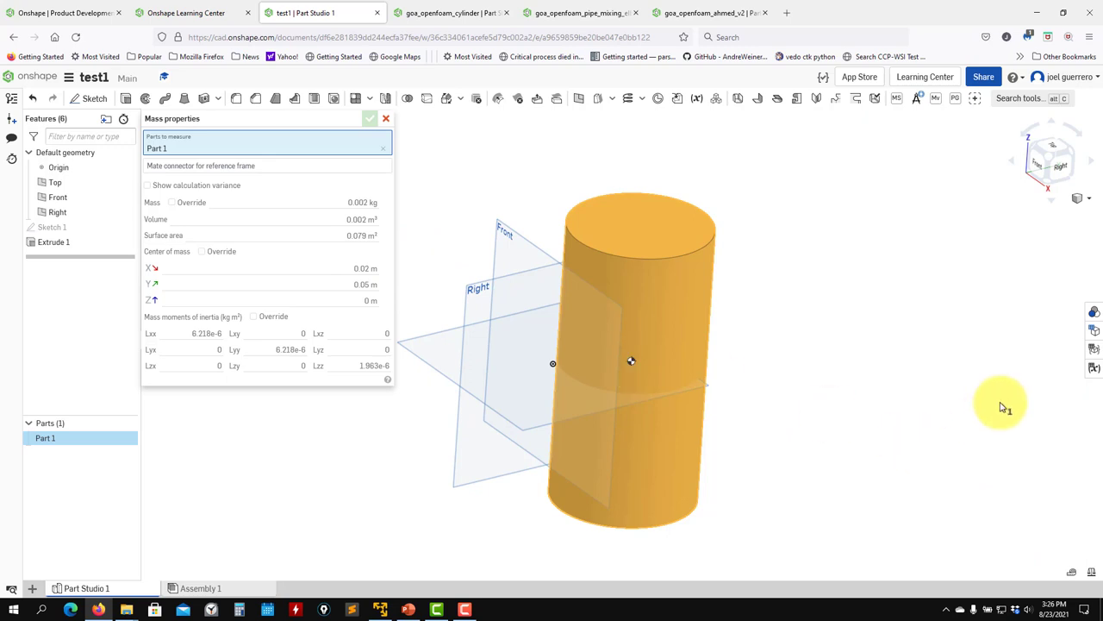
{"action": "right_click_drag", "start_coordinate": [995, 401], "coordinate": [928, 413]}
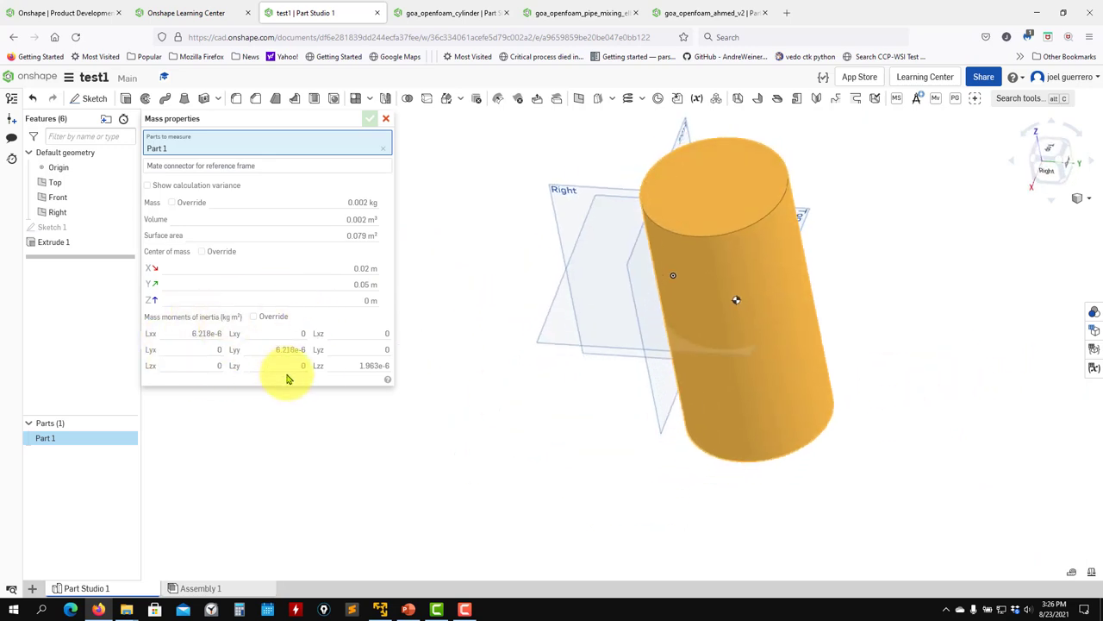
{"action": "left_click", "coordinate": [386, 118]}
{"action": "middle_click_drag", "start_coordinate": [451, 359], "coordinate": [399, 429]}
{"action": "left_click", "coordinate": [399, 429]}
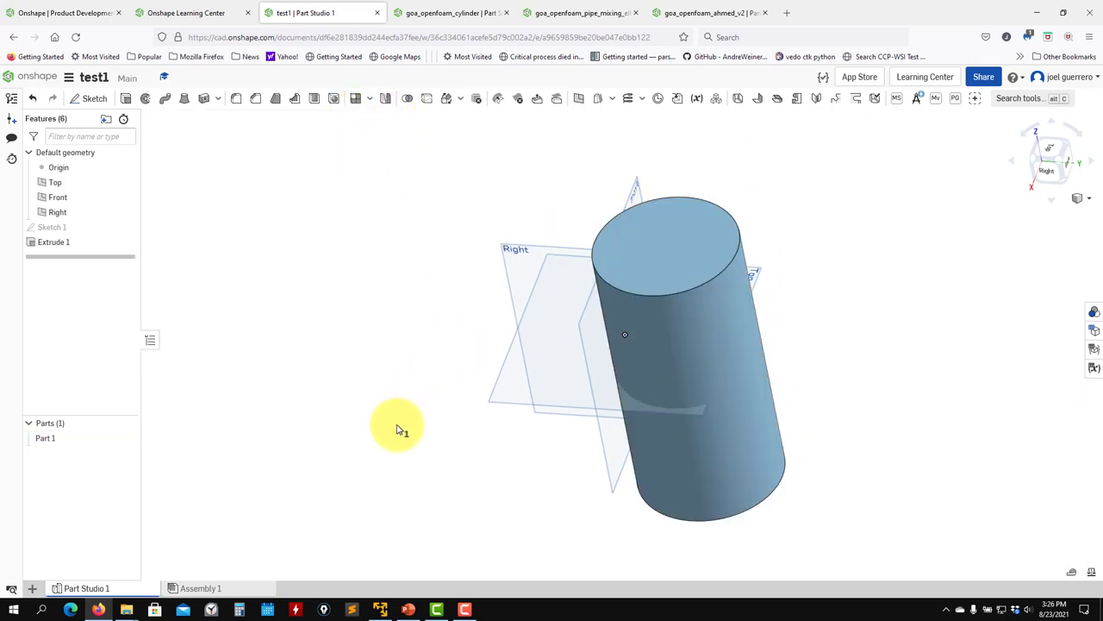
- Start a new sketch on the cylinder's circular end face and view the sketch plane face-on
{"action": "right_click_drag", "start_coordinate": [399, 429], "coordinate": [439, 430]}
{"action": "middle_click_drag", "start_coordinate": [440, 430], "coordinate": [394, 512]}
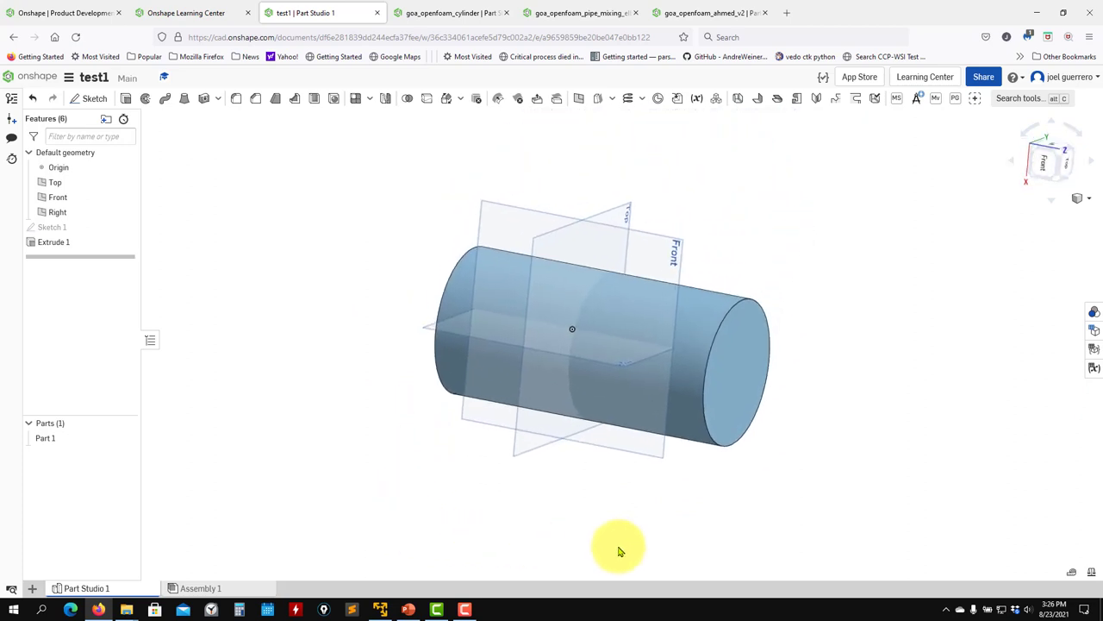
{"action": "middle_click_drag", "start_coordinate": [621, 546], "coordinate": [545, 504]}
{"action": "right_click_drag", "start_coordinate": [546, 504], "coordinate": [503, 478]}
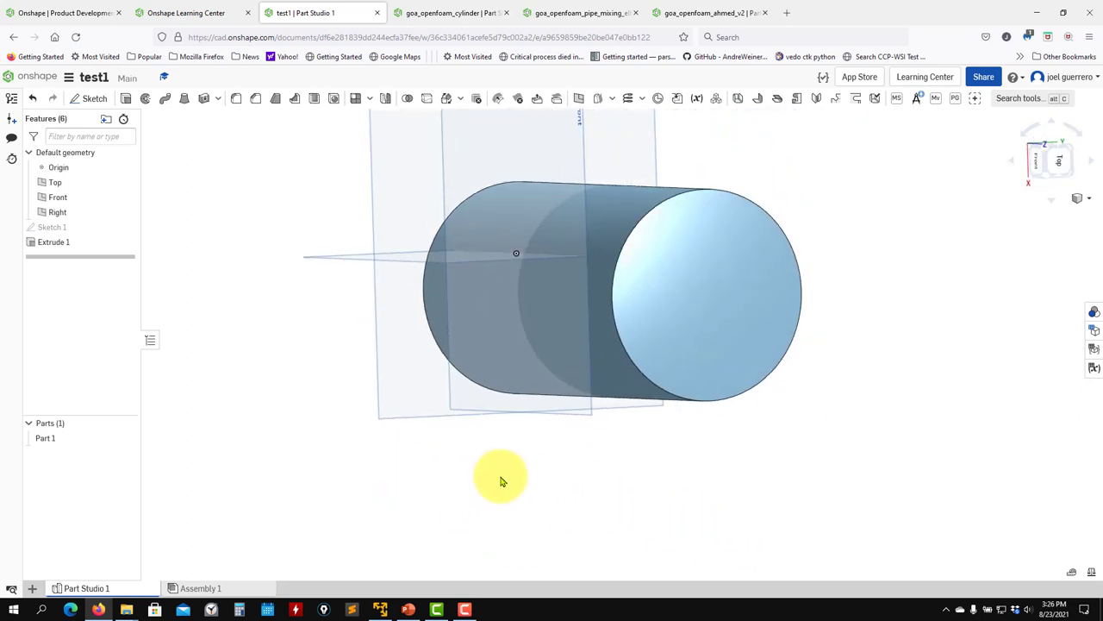
{"action": "middle_click_drag", "start_coordinate": [503, 477], "coordinate": [456, 520]}
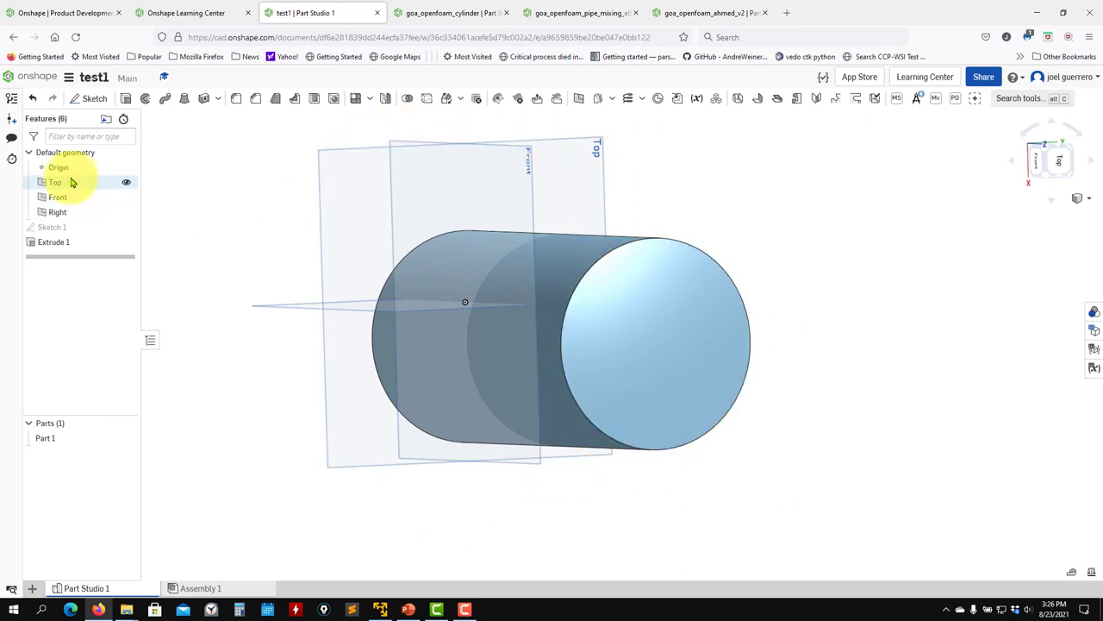
{"action": "middle_click_drag", "start_coordinate": [283, 402], "coordinate": [283, 497]}
{"action": "middle_click_drag", "start_coordinate": [801, 436], "coordinate": [882, 424]}
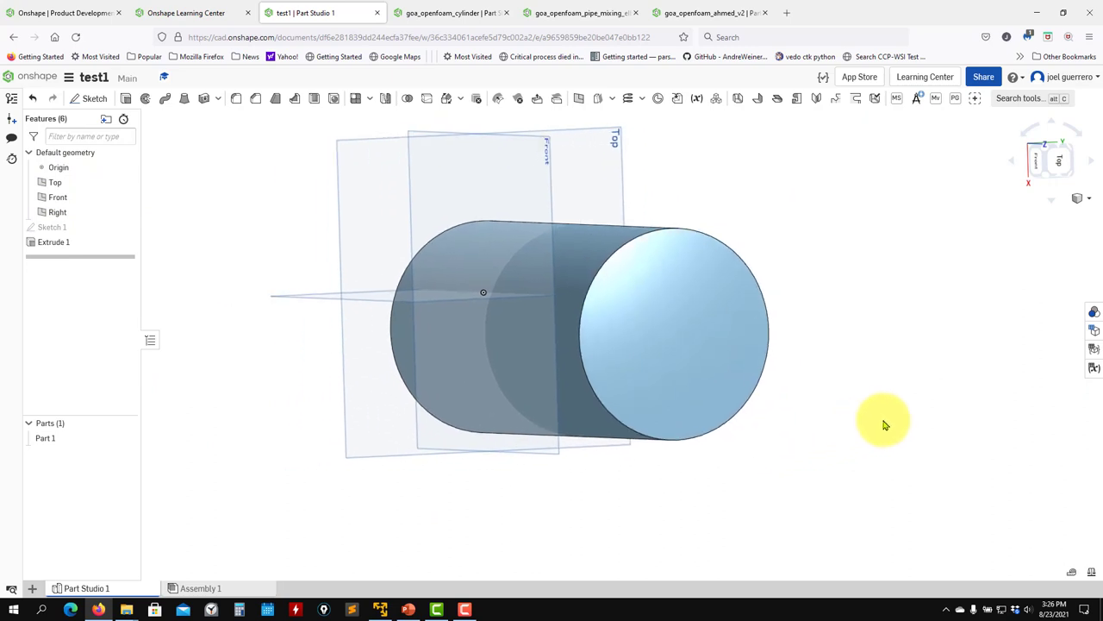
{"action": "left_click", "coordinate": [705, 377]}
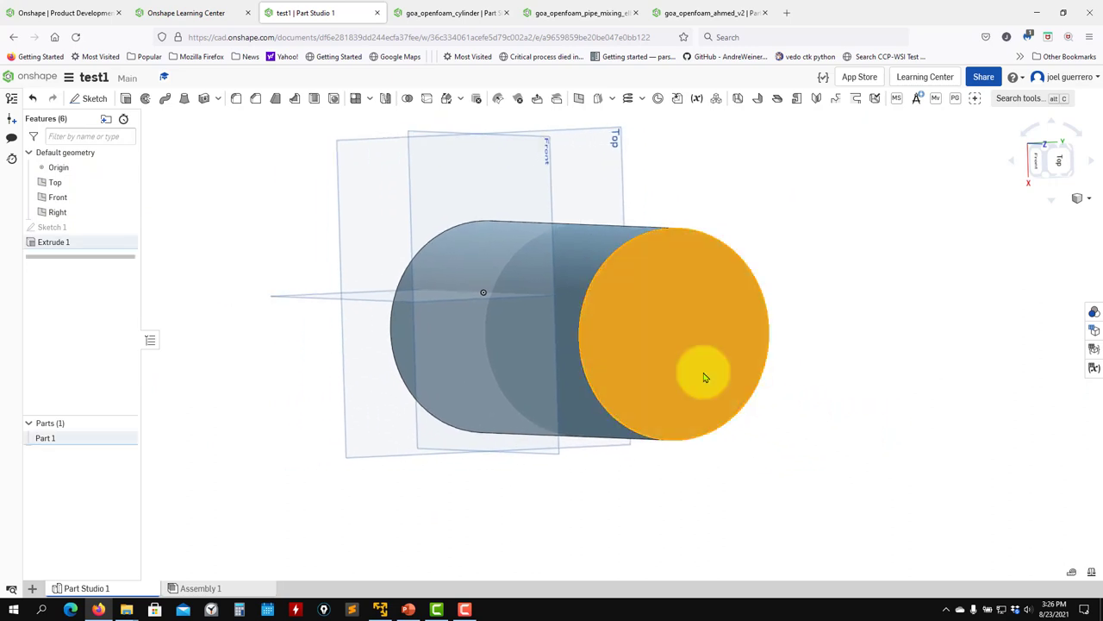
{"action": "left_click", "coordinate": [83, 98]}
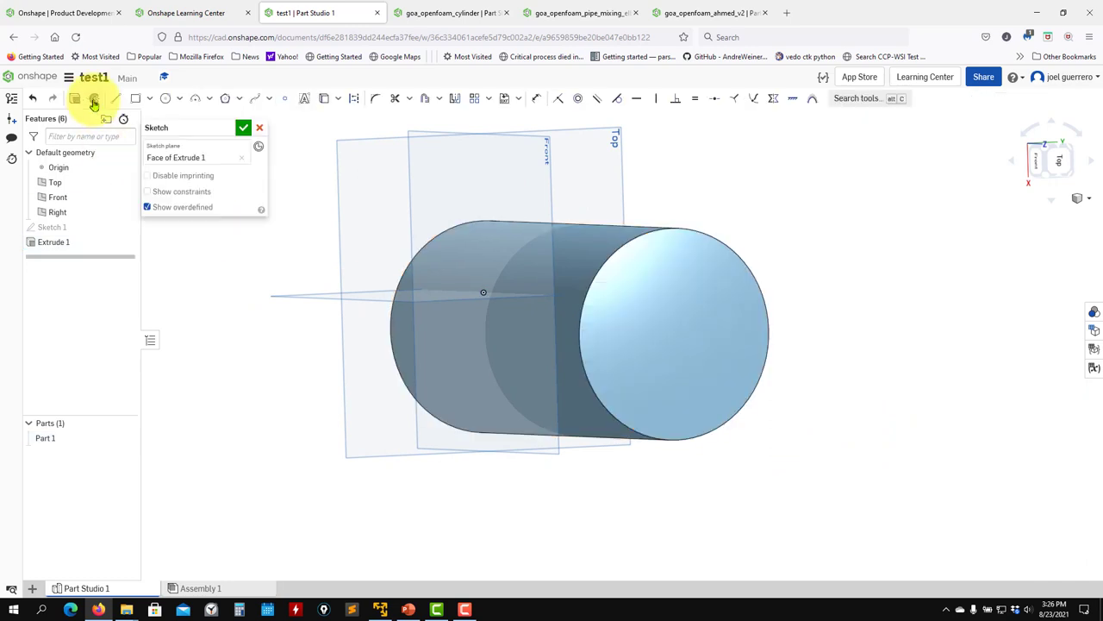
{"action": "mouse_move", "coordinate": [820, 333]}
{"action": "right_mouse_down"}
{"action": "mouse_move", "coordinate": [768, 370]}
{"action": "mouse_move", "coordinate": [783, 370]}
{"action": "mouse_move", "coordinate": [723, 369]}
{"action": "right_mouse_up"}
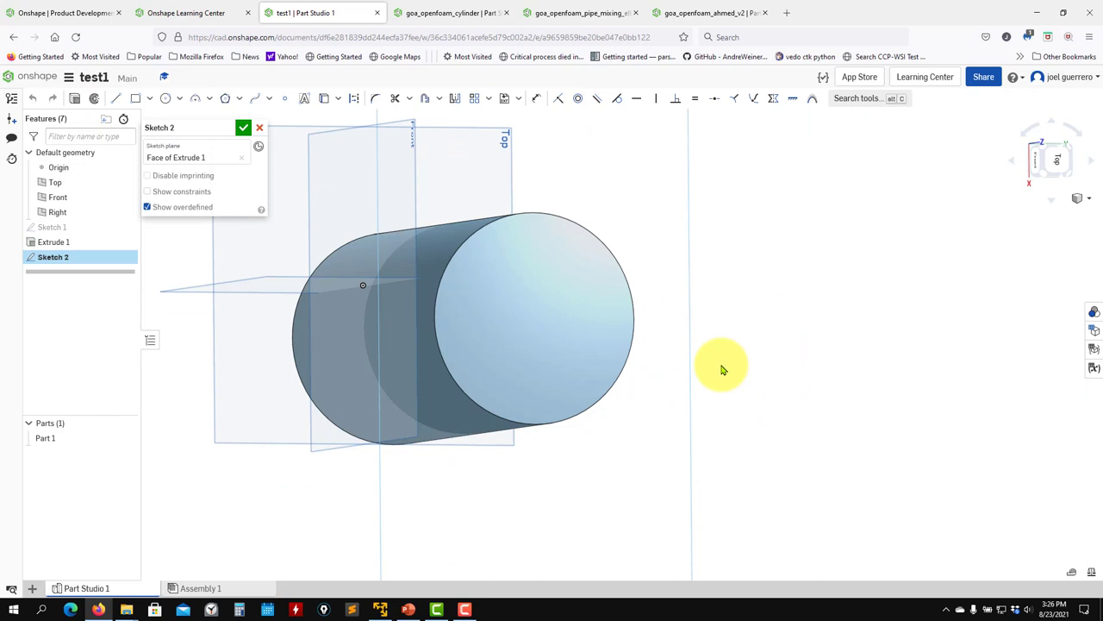
{"action": "key", "text": "n"}
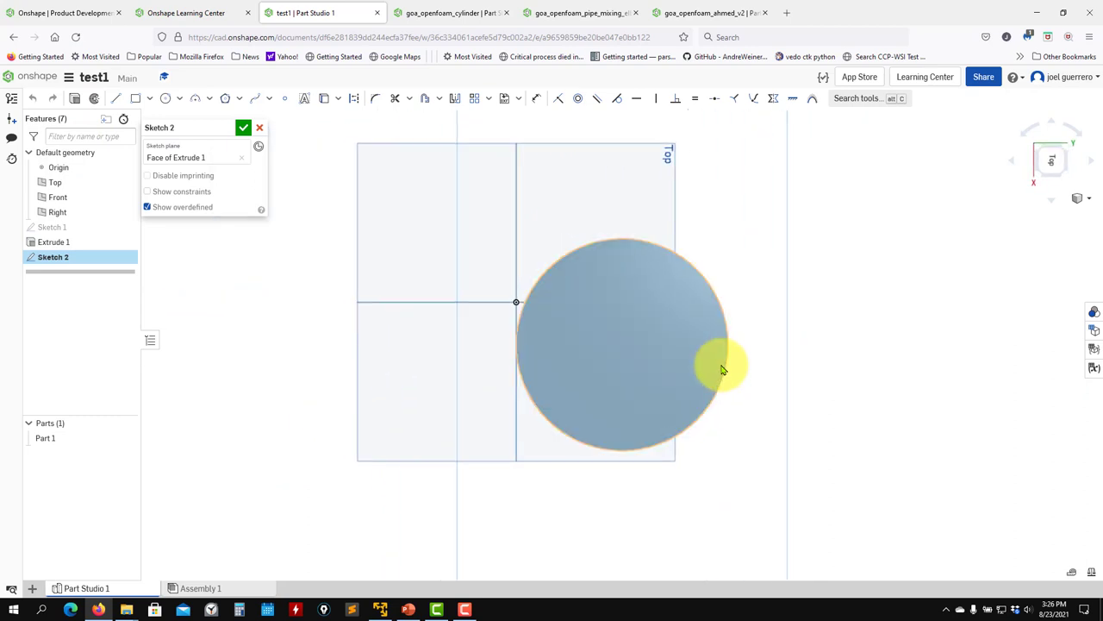
- Sketch a corner rectangle about 0.053 by 0.044 m inside the circular end face
{"action": "left_click", "coordinate": [136, 98]}
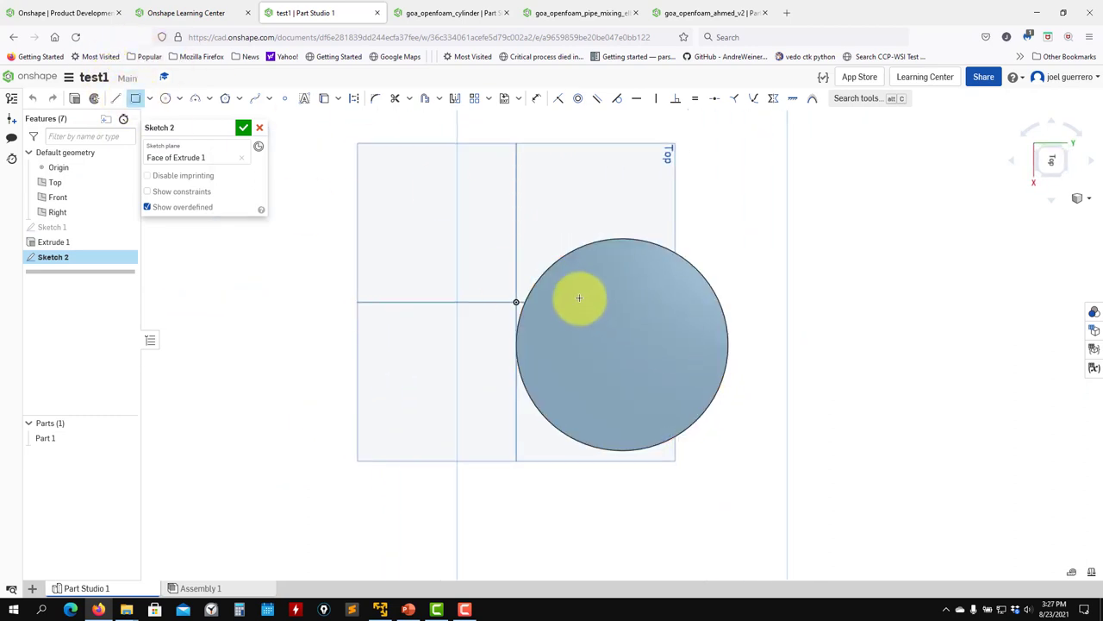
{"action": "mouse_move", "coordinate": [574, 294]}
{"action": "left_mouse_down"}
{"action": "mouse_move", "coordinate": [591, 367]}
{"action": "mouse_move", "coordinate": [688, 386]}
{"action": "left_mouse_up"}
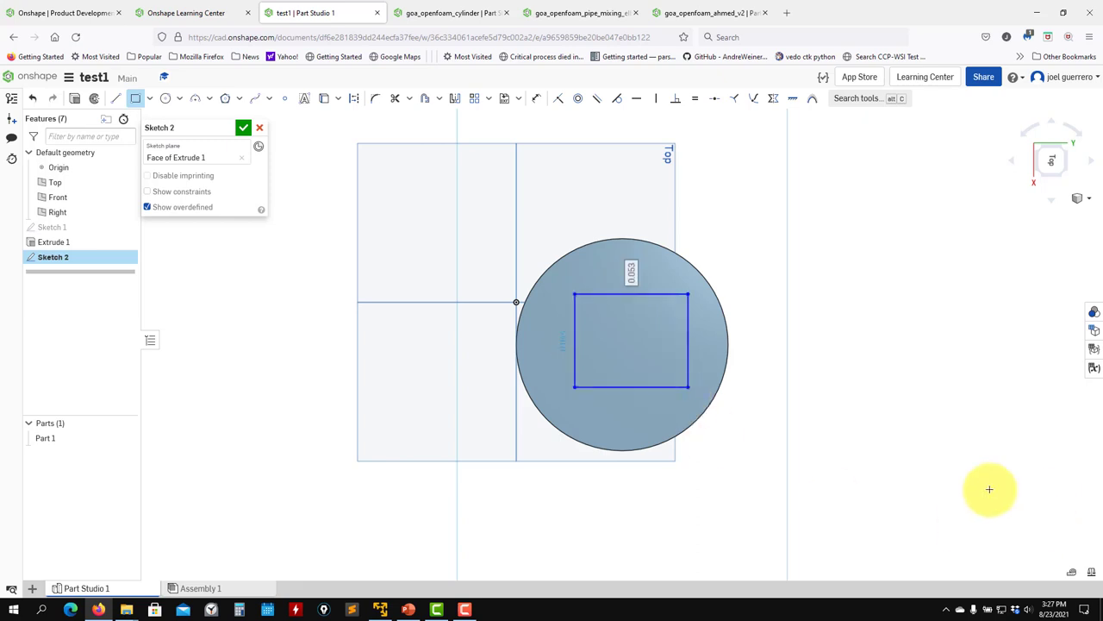
{"action": "mouse_move", "coordinate": [877, 424]}
{"action": "middle_mouse_down"}
{"action": "mouse_move", "coordinate": [787, 439]}
{"action": "mouse_move", "coordinate": [845, 423]}
{"action": "middle_mouse_up"}
- Dimension the rectangle's two perpendicular sides to 0.04 m along X and 0.03 m along Y
{"action": "left_click", "coordinate": [536, 98]}
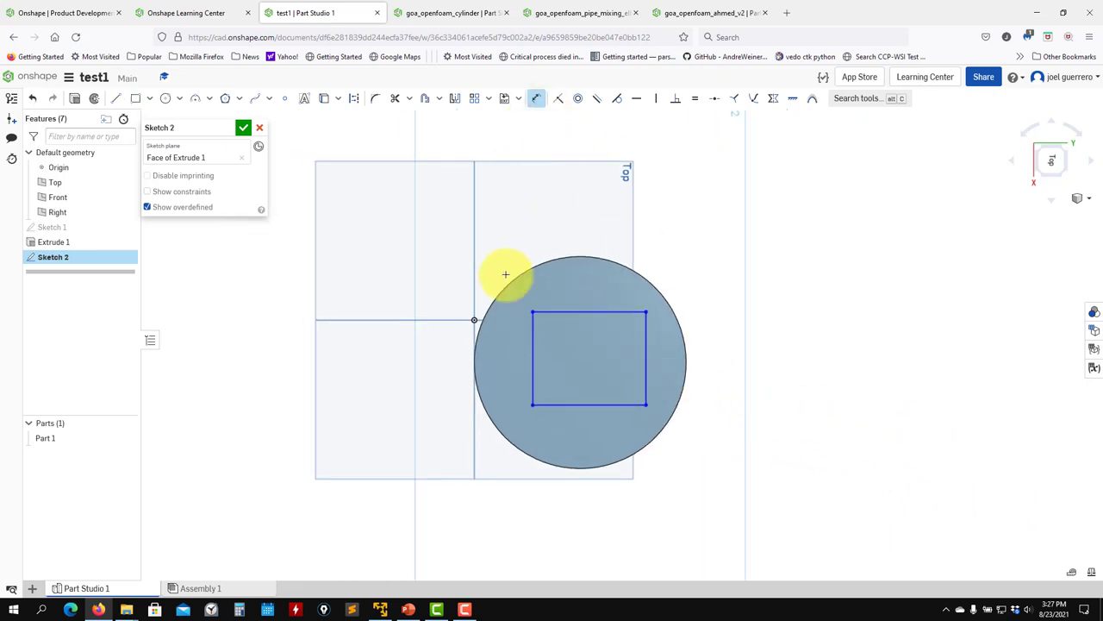
{"action": "left_click", "coordinate": [533, 340]}
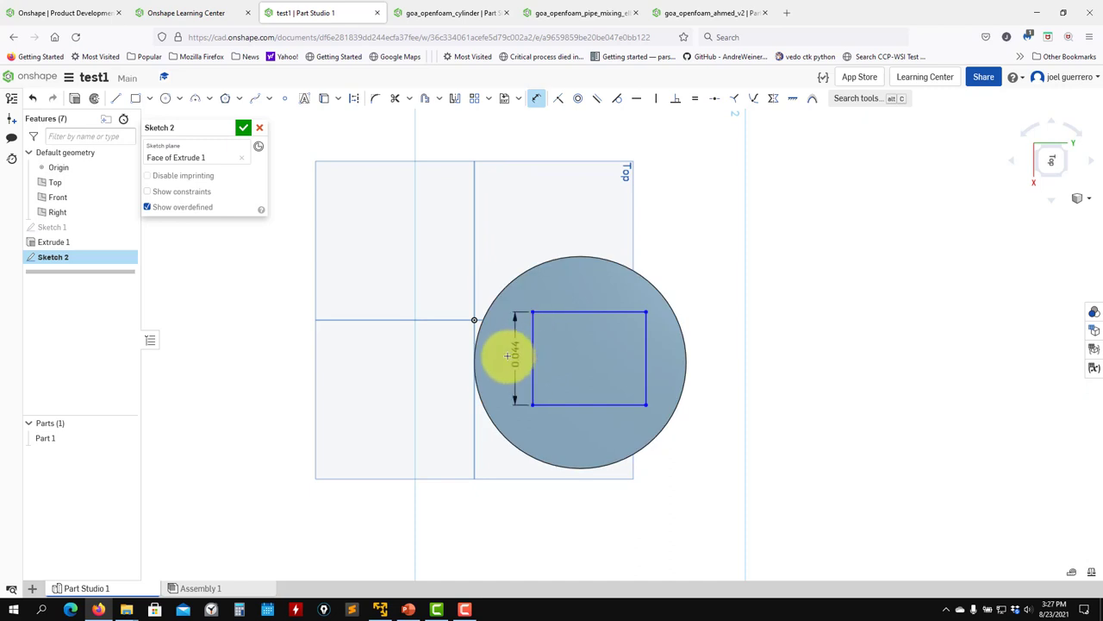
{"action": "left_click", "coordinate": [501, 357]}
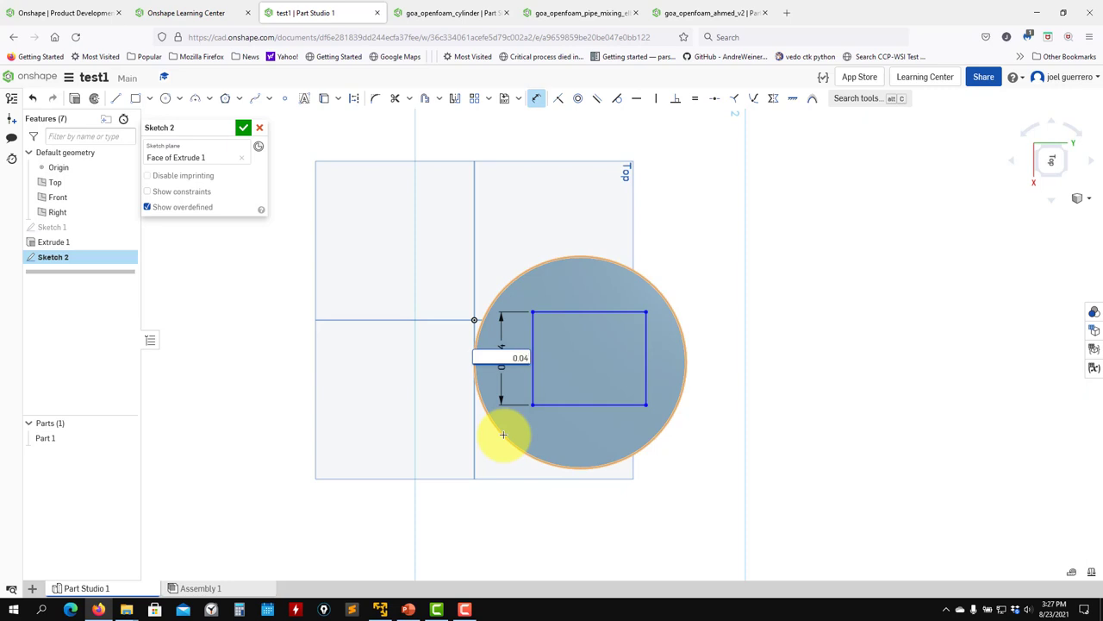
{"action": "left_click", "coordinate": [591, 314]}
{"action": "left_click", "coordinate": [587, 281]}
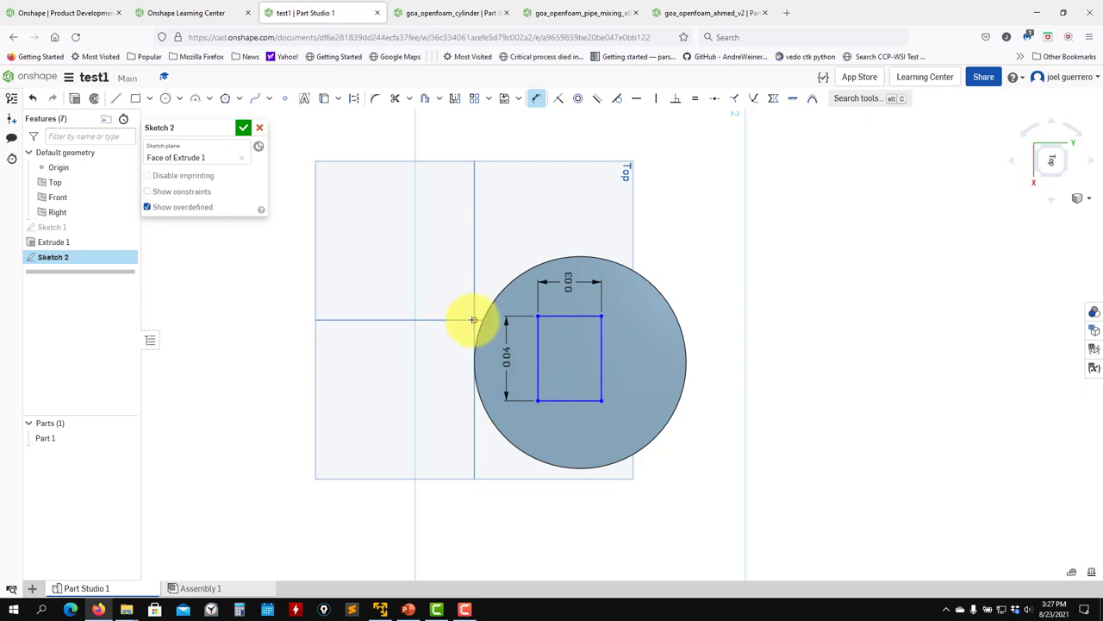
- Dimension the distance from the origin to the rectangle's nearest 0.04 m side as 0.035 m
{"action": "left_click", "coordinate": [528, 338]}
{"action": "left_click", "coordinate": [485, 187]}
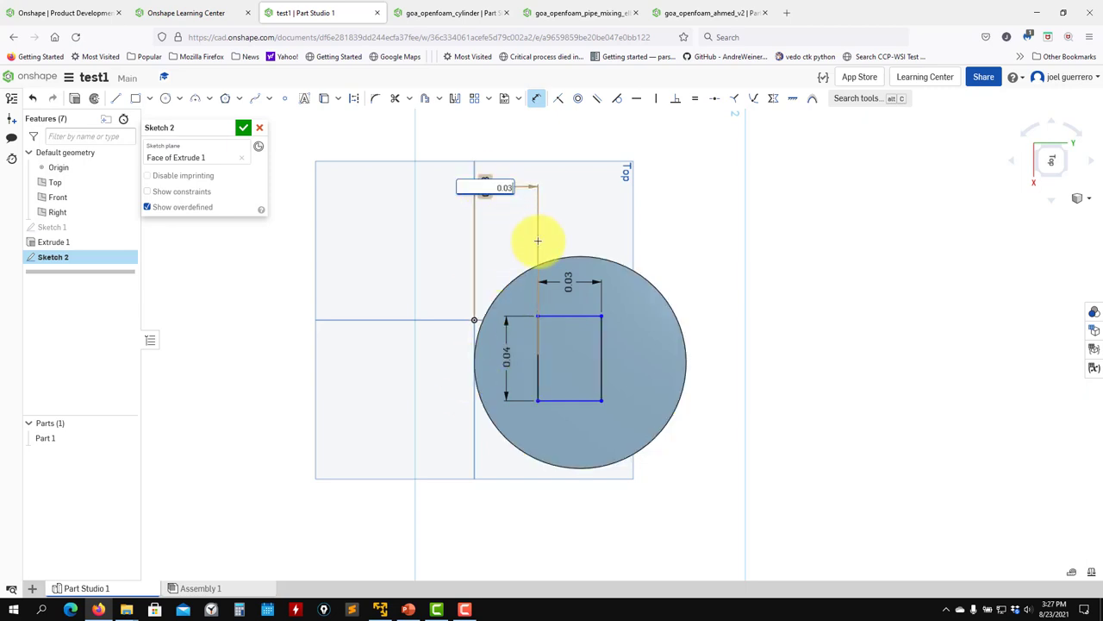
{"action": "type", "text": "0.035"}
{"action": "key", "text": "Return"}
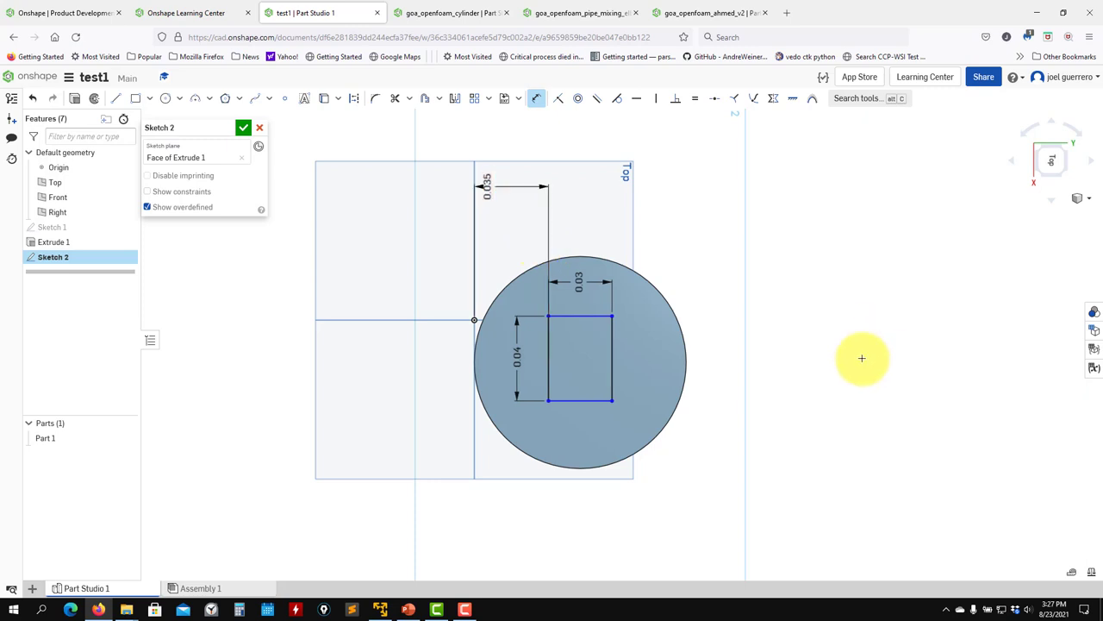
- Try to dimension the distance from the origin to the rectangle's lower edge
{"action": "left_click", "coordinate": [578, 396]}
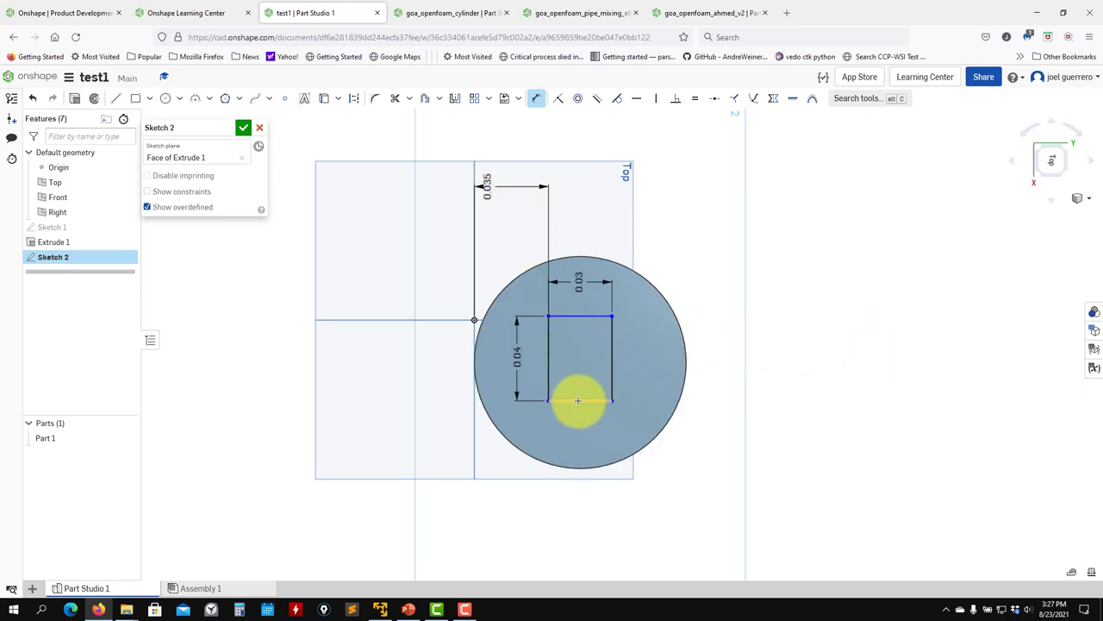
{"action": "left_click", "coordinate": [474, 319]}
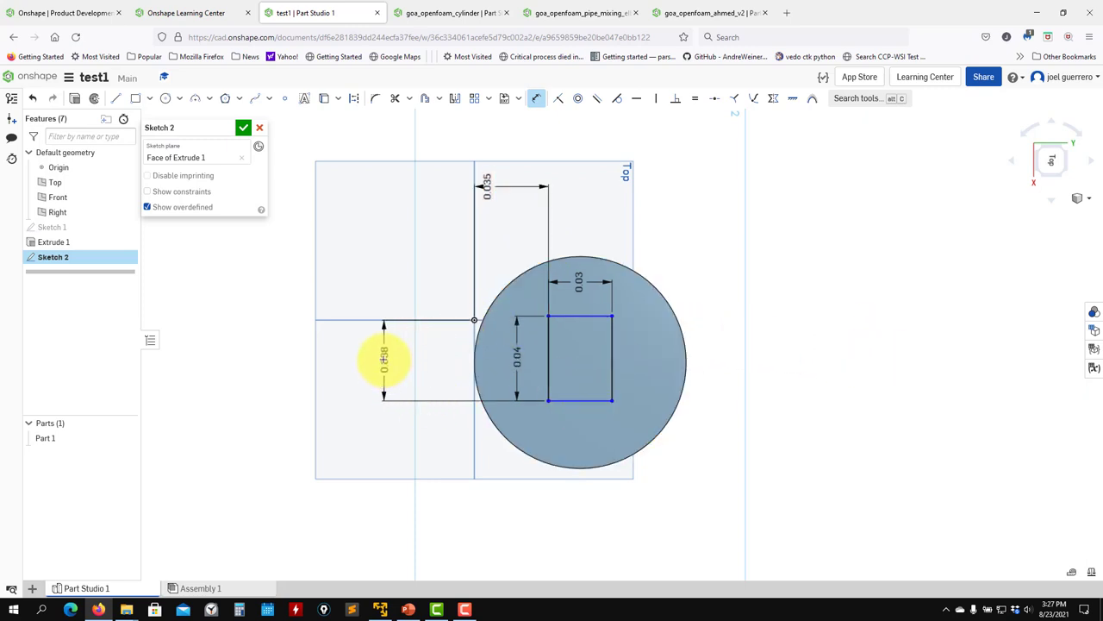
{"action": "left_click", "coordinate": [384, 355]}
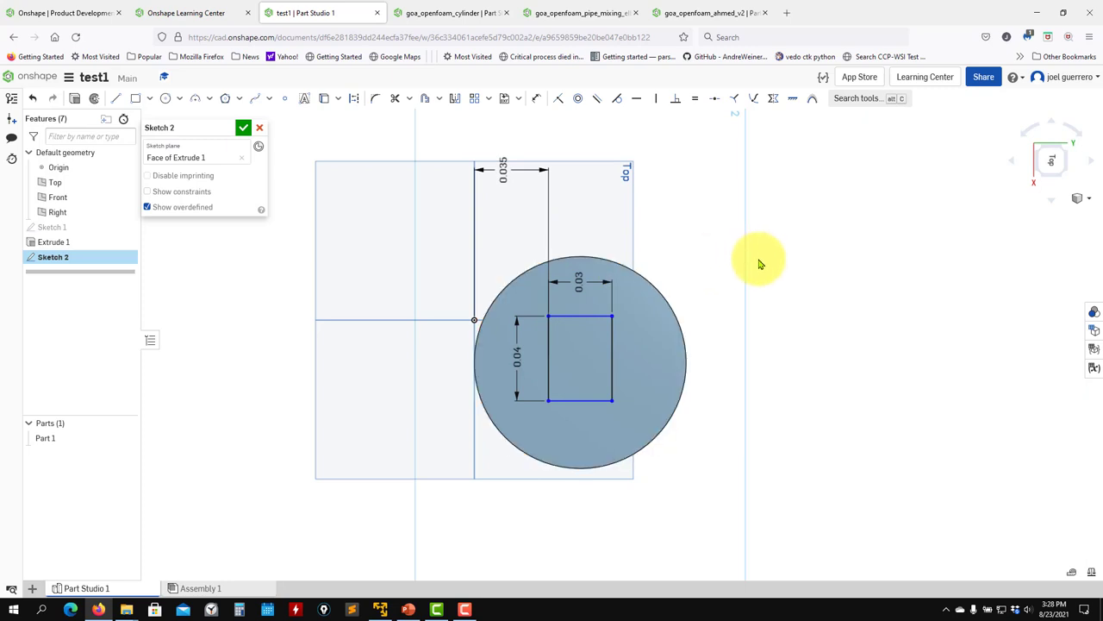
- Compare the selectable regions of the end face with imprinting enabled and disabled, then enable imprinting again
{"action": "left_click", "coordinate": [655, 364]}
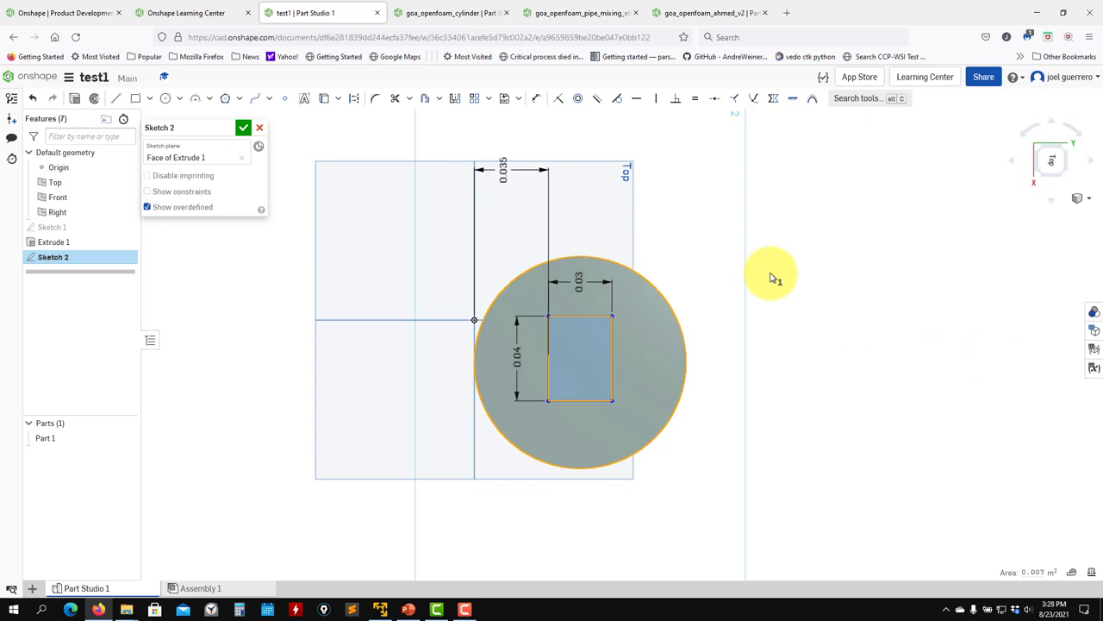
{"action": "left_click", "coordinate": [589, 364]}
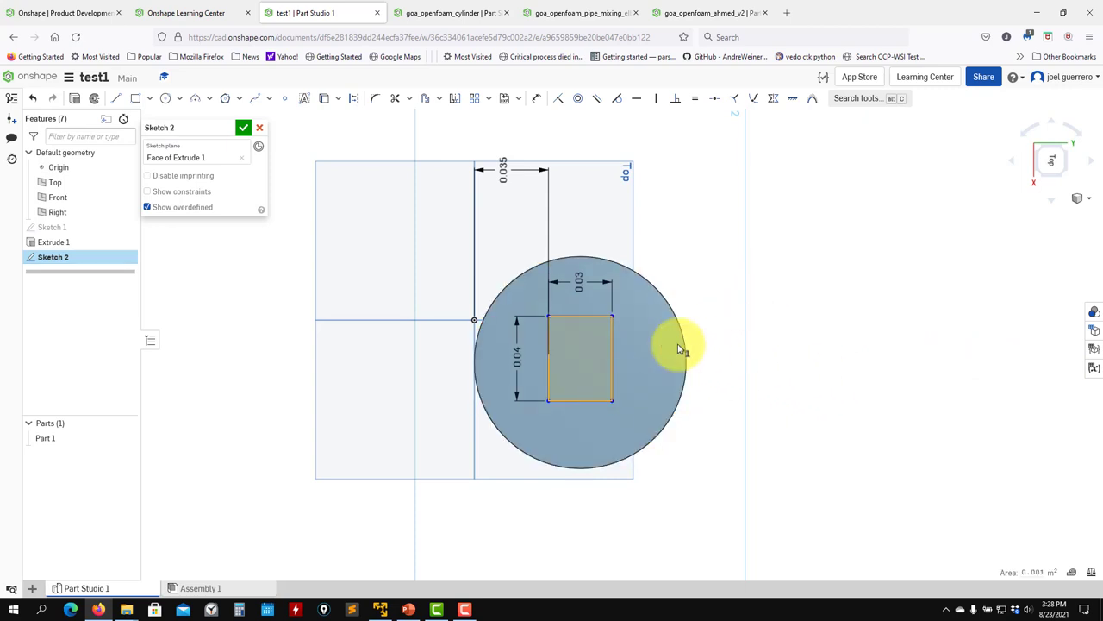
{"action": "left_click", "coordinate": [764, 337]}
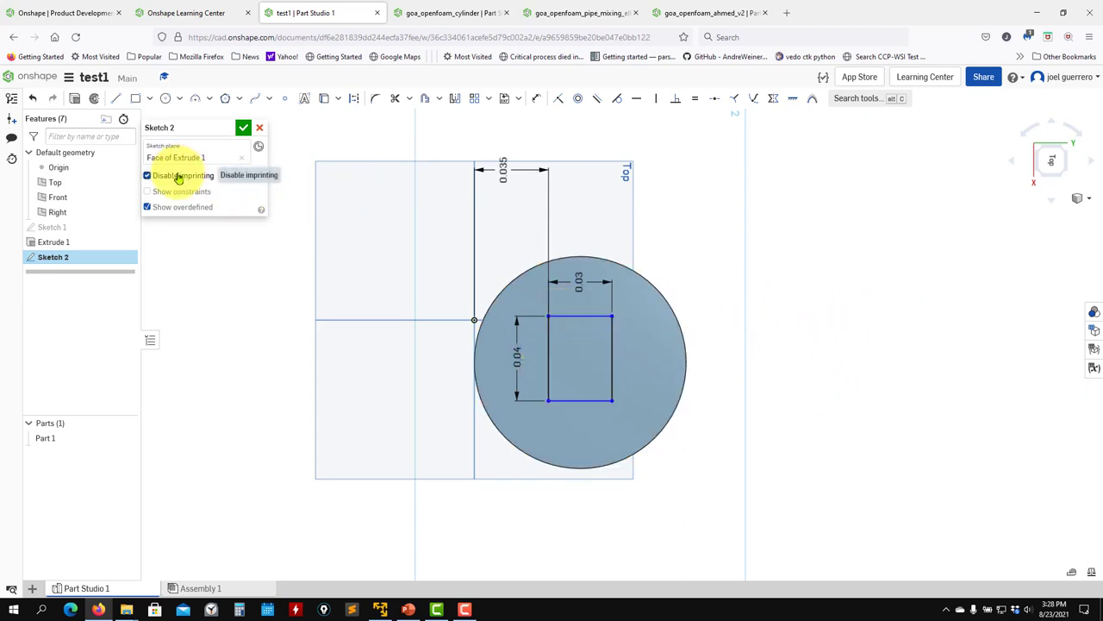
{"action": "left_click", "coordinate": [641, 369]}
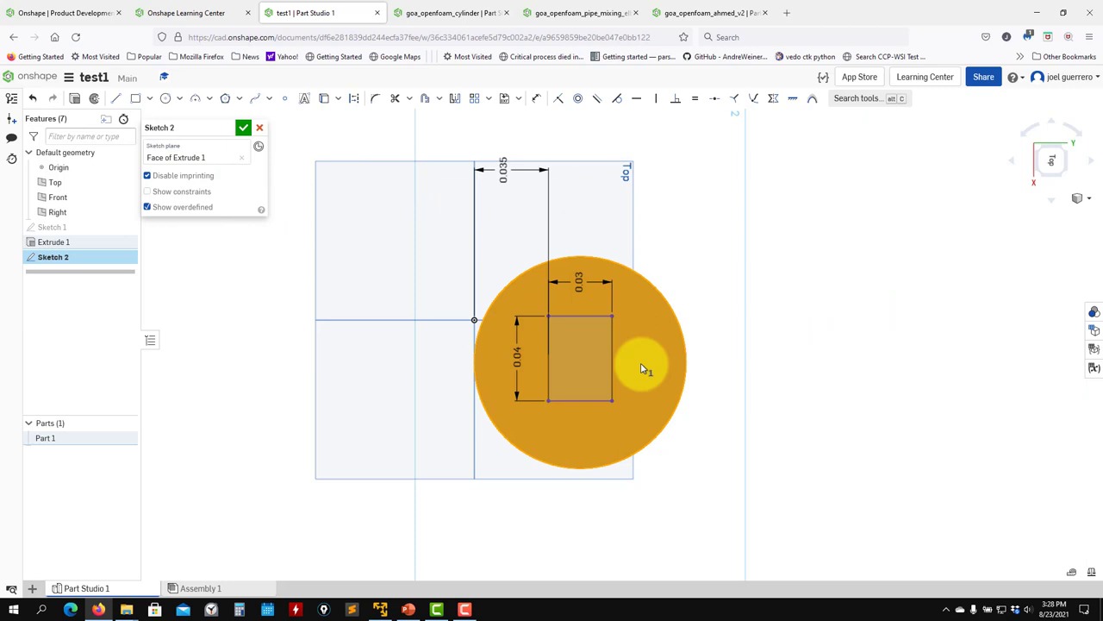
{"action": "left_click", "coordinate": [756, 377]}
{"action": "left_click", "coordinate": [196, 176]}
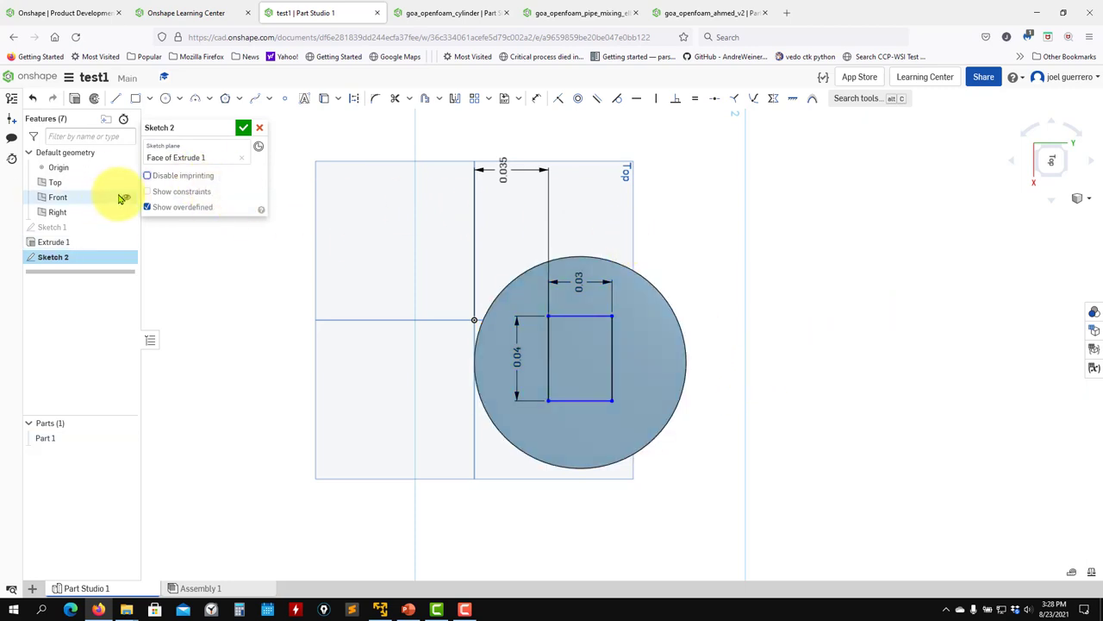
- Finish Sketch 2 and view the rectangle on the cylinder's end face at an angle
{"action": "left_click", "coordinate": [244, 129]}
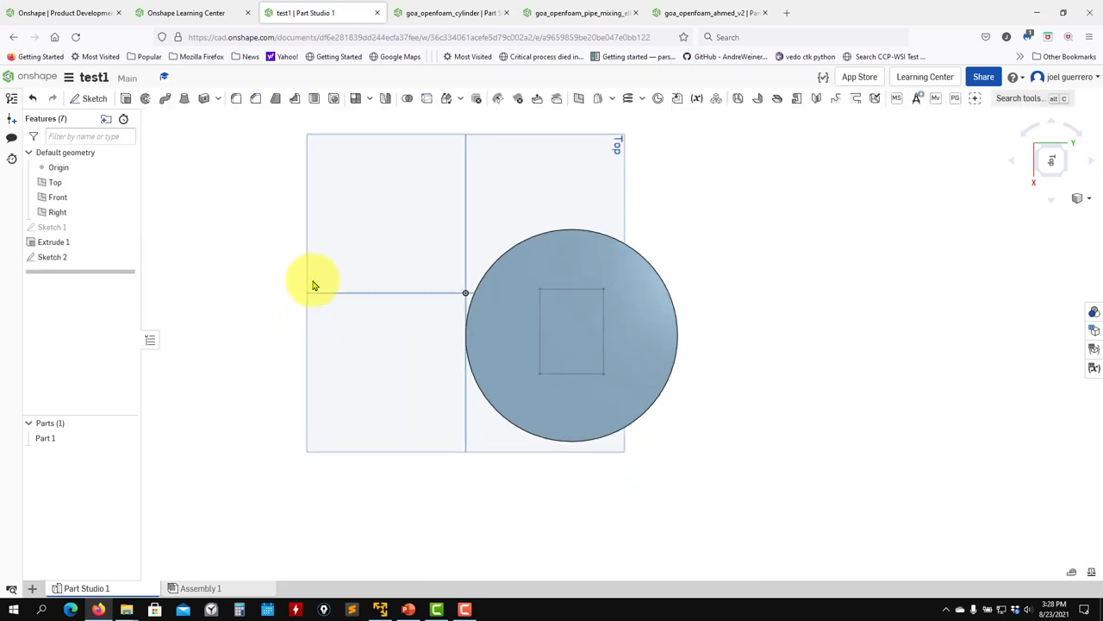
{"action": "left_click", "coordinate": [576, 291]}
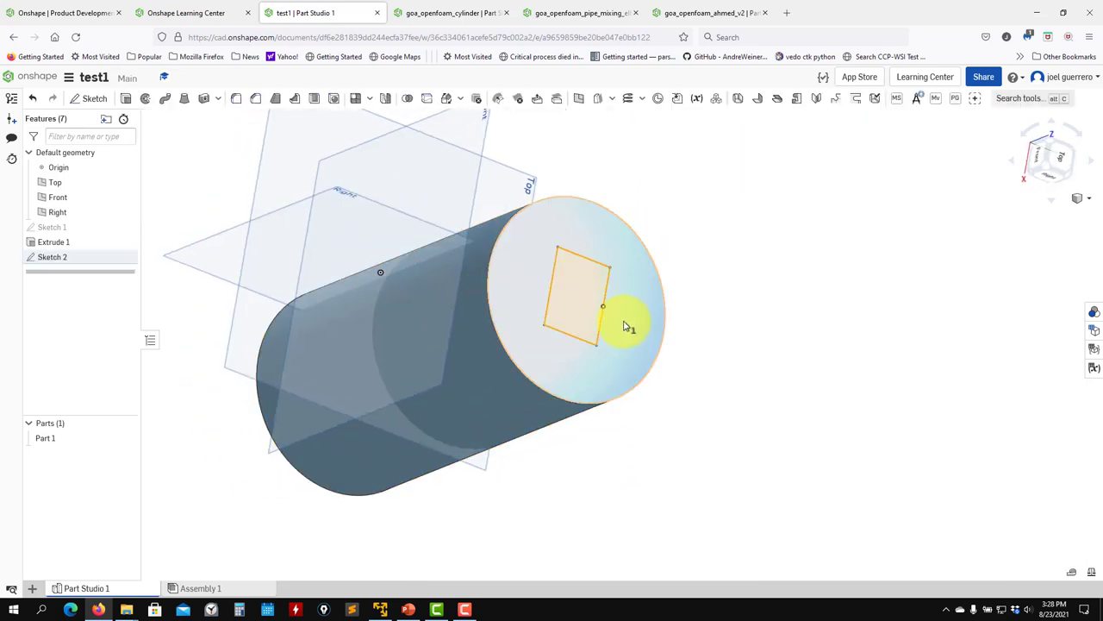
- Start a material-removing Extrude of the Sketch 2 rectangle into the cylinder with a blind depth of about 0.1836 m
{"action": "left_click", "coordinate": [125, 103]}
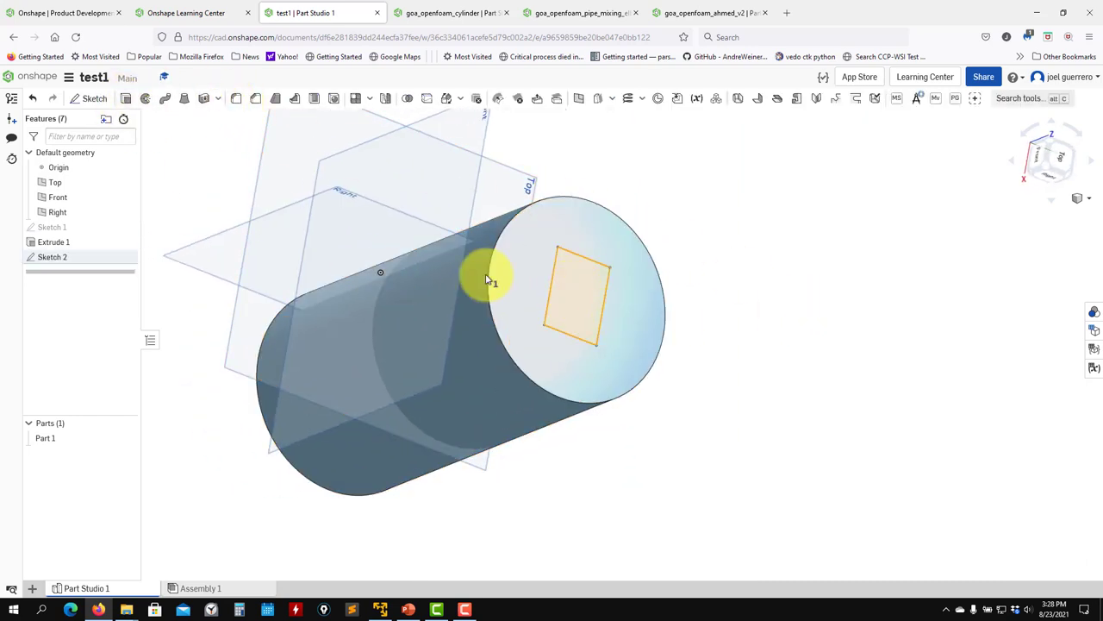
{"action": "middle_click_drag", "start_coordinate": [746, 266], "coordinate": [801, 352]}
{"action": "middle_click_drag", "start_coordinate": [810, 285], "coordinate": [843, 214]}
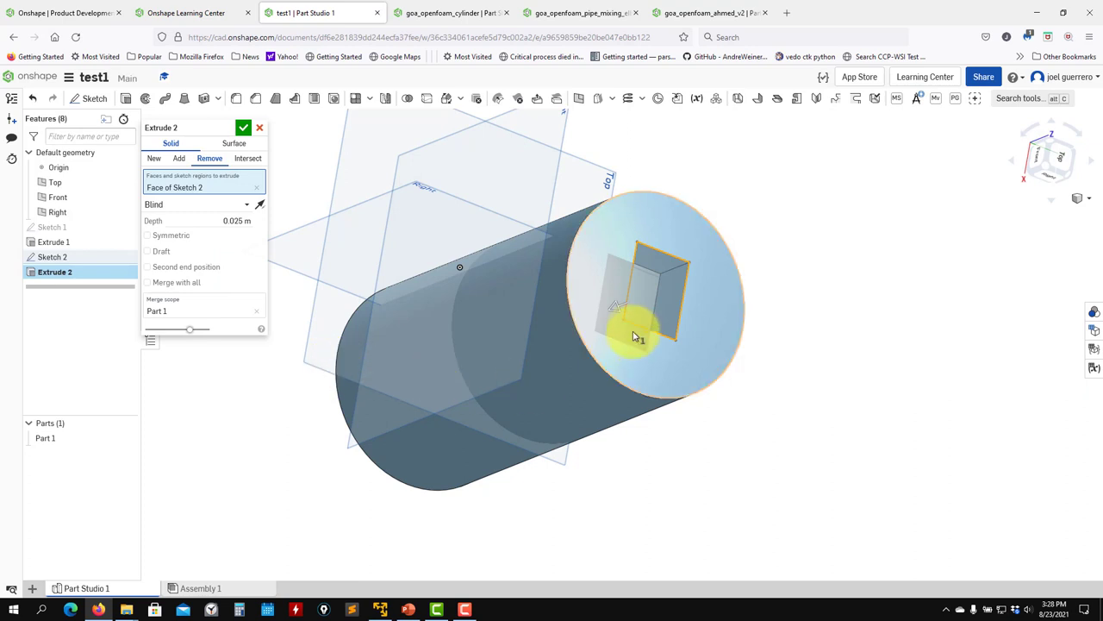
{"action": "left_click", "coordinate": [643, 308]}
{"action": "mouse_move", "coordinate": [649, 379]}
{"action": "right_mouse_down"}
{"action": "mouse_move", "coordinate": [768, 327]}
{"action": "mouse_move", "coordinate": [738, 310]}
{"action": "right_mouse_up"}
{"action": "left_click", "coordinate": [729, 278]}
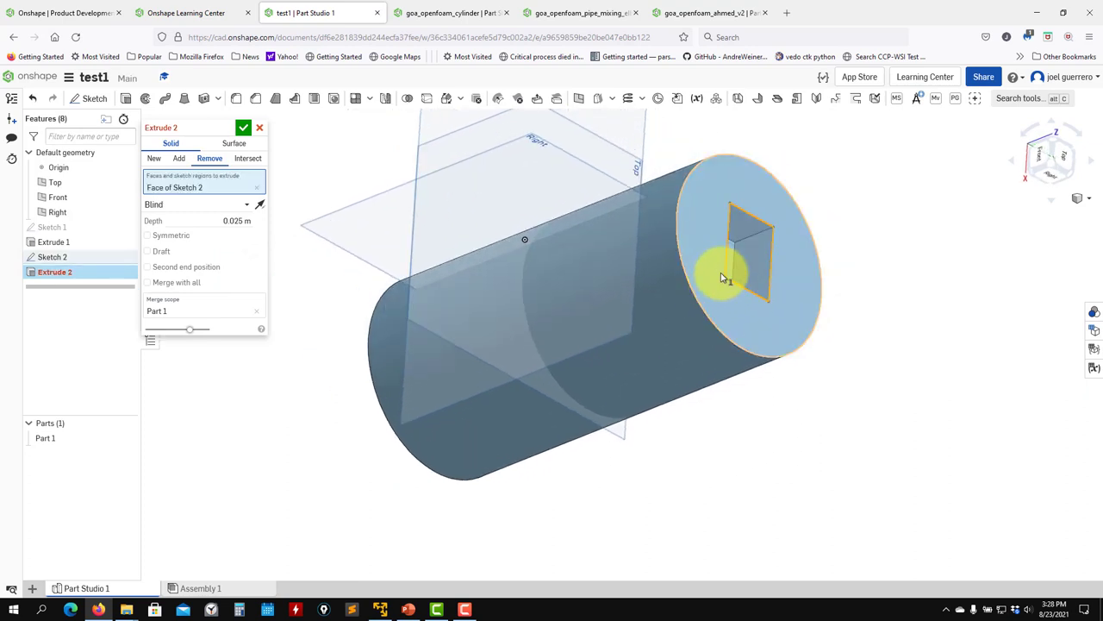
{"action": "left_click_drag", "start_coordinate": [698, 280], "coordinate": [246, 473]}
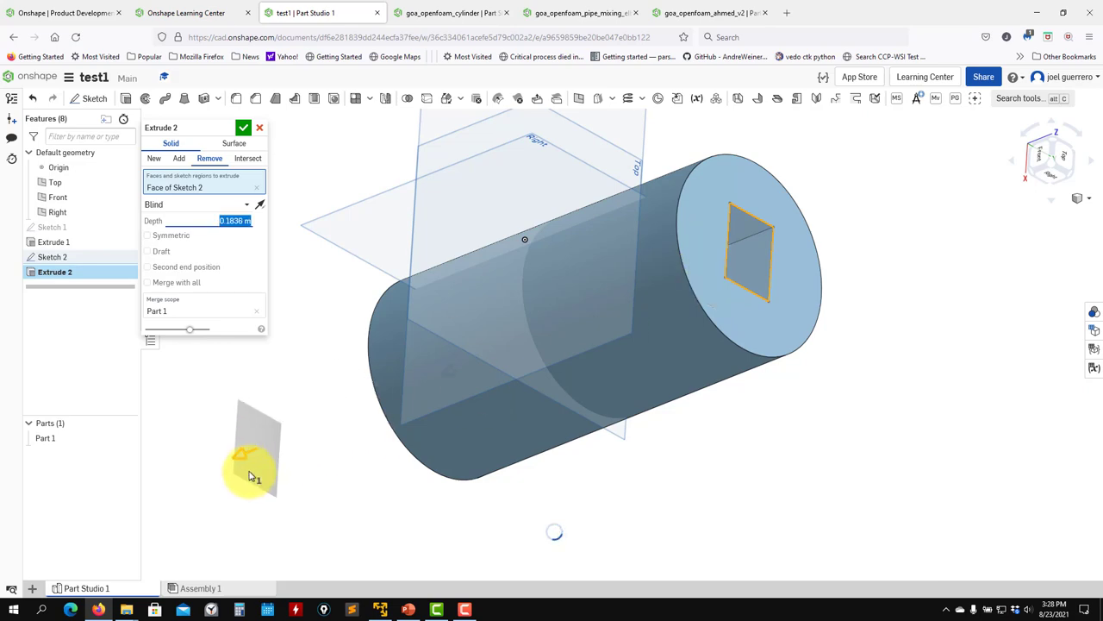
{"action": "middle_click_drag", "start_coordinate": [468, 559], "coordinate": [628, 478]}
{"action": "right_click_drag", "start_coordinate": [628, 478], "coordinate": [593, 494]}
- End the rectangular cut up to the cylinder's opposite end face and accept the extrusion
{"action": "left_click", "coordinate": [248, 207]}
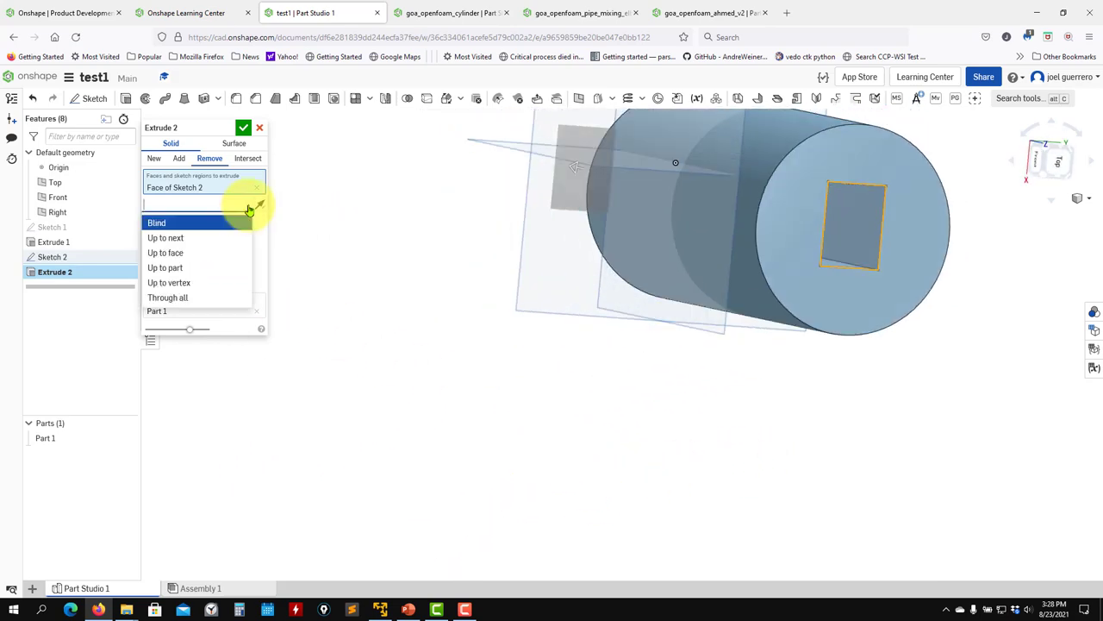
{"action": "left_click", "coordinate": [164, 252]}
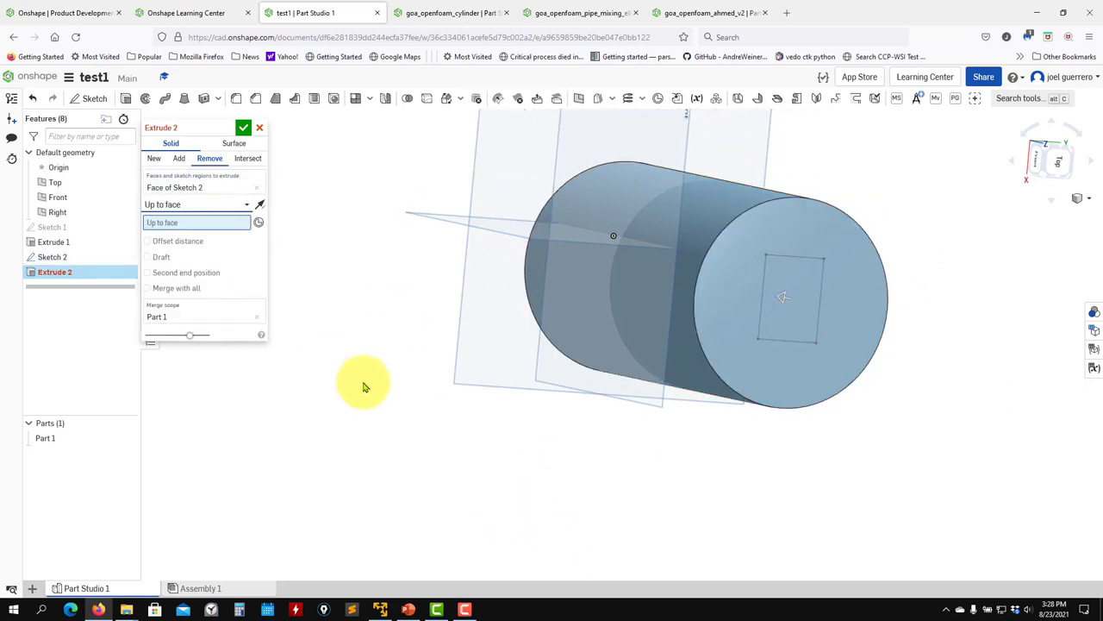
{"action": "right_click_drag", "start_coordinate": [362, 379], "coordinate": [570, 481]}
{"action": "left_click", "coordinate": [439, 331]}
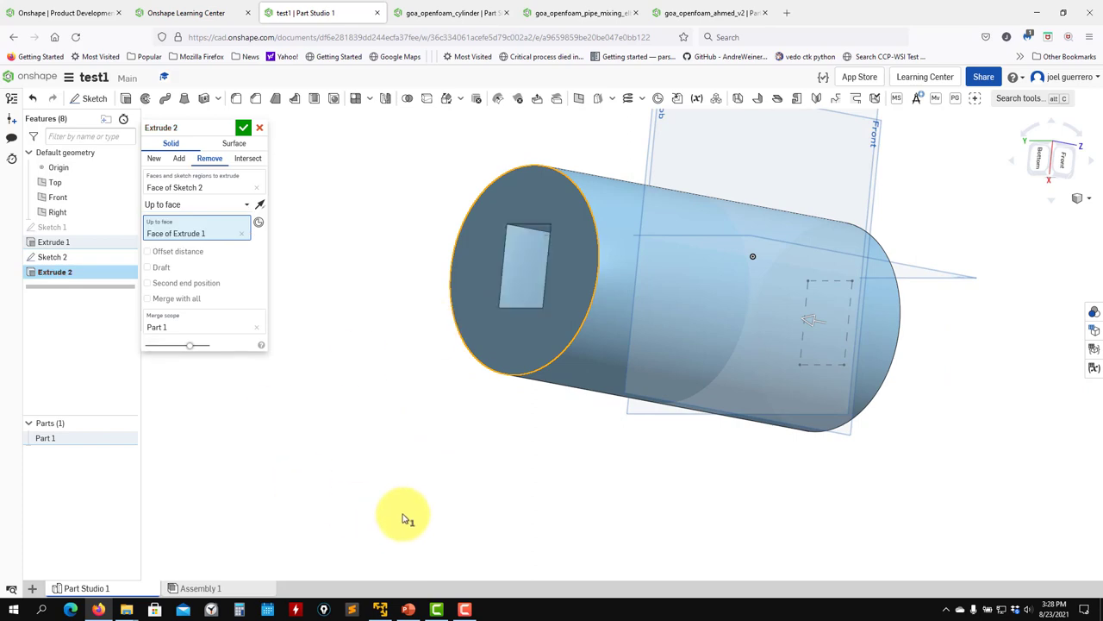
{"action": "left_click", "coordinate": [245, 131]}
{"action": "right_click_drag", "start_coordinate": [379, 424], "coordinate": [434, 440]}
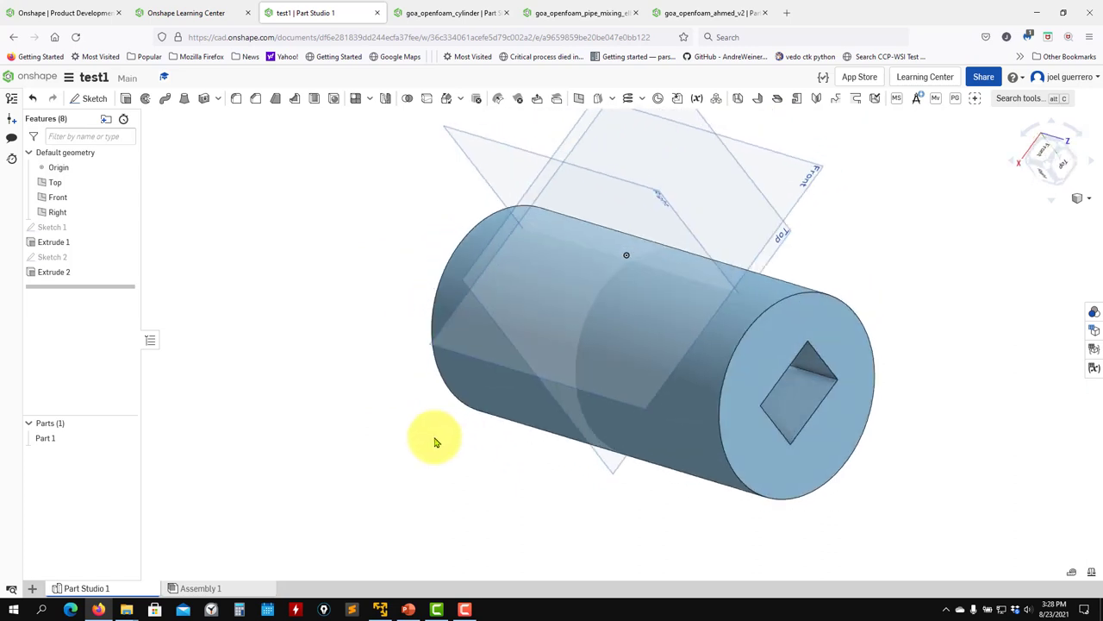
- Edit Extrude 2 to create a new part with a blind end type
{"action": "right_click", "coordinate": [57, 274]}
{"action": "key", "text": "Escape"}
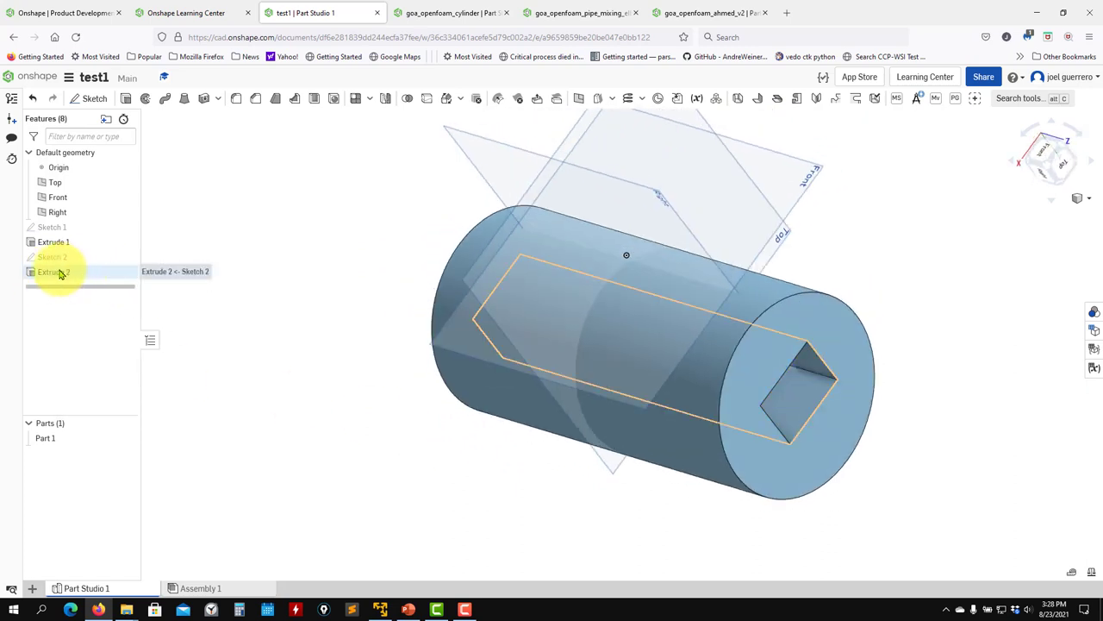
{"action": "right_click", "coordinate": [61, 273]}
{"action": "left_click", "coordinate": [86, 296]}
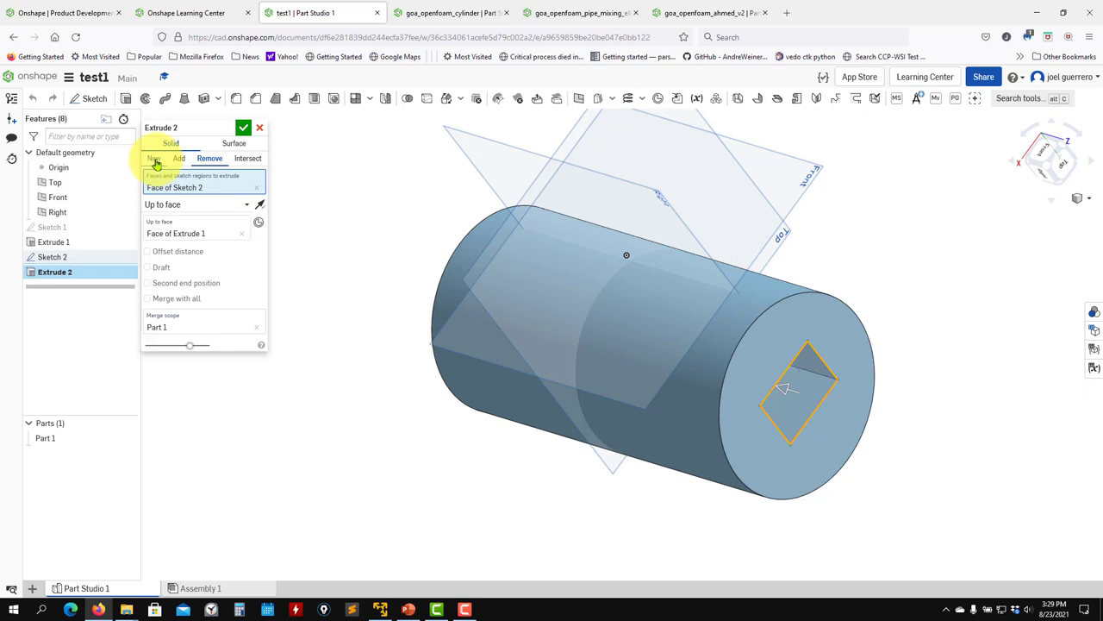
{"action": "middle_click_drag", "start_coordinate": [369, 401], "coordinate": [258, 387]}
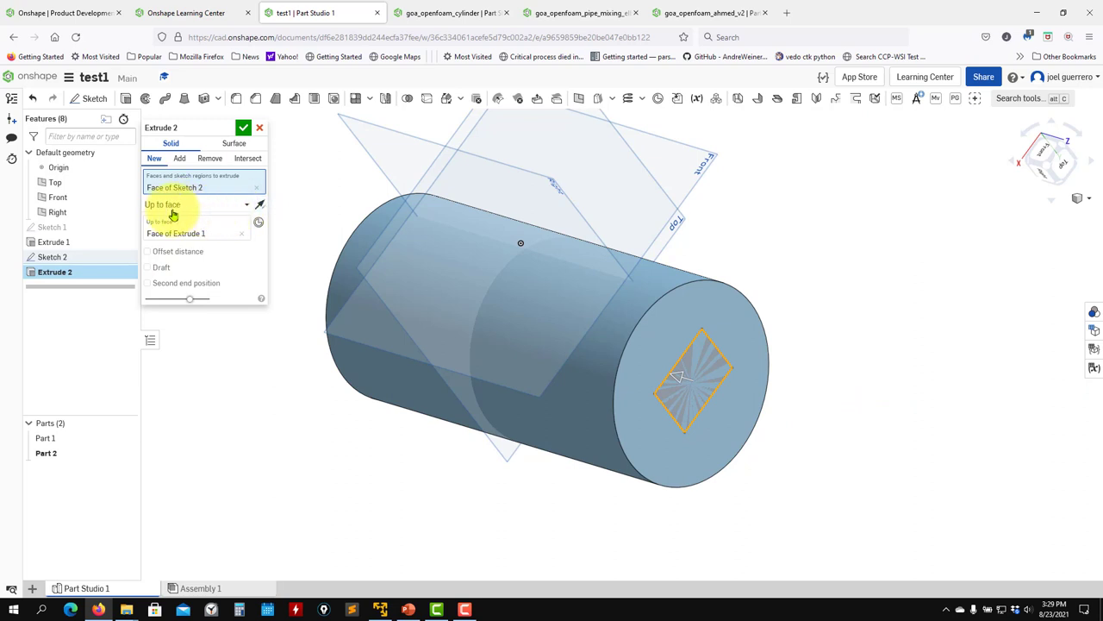
{"action": "left_click", "coordinate": [220, 211]}
{"action": "left_click", "coordinate": [163, 222]}
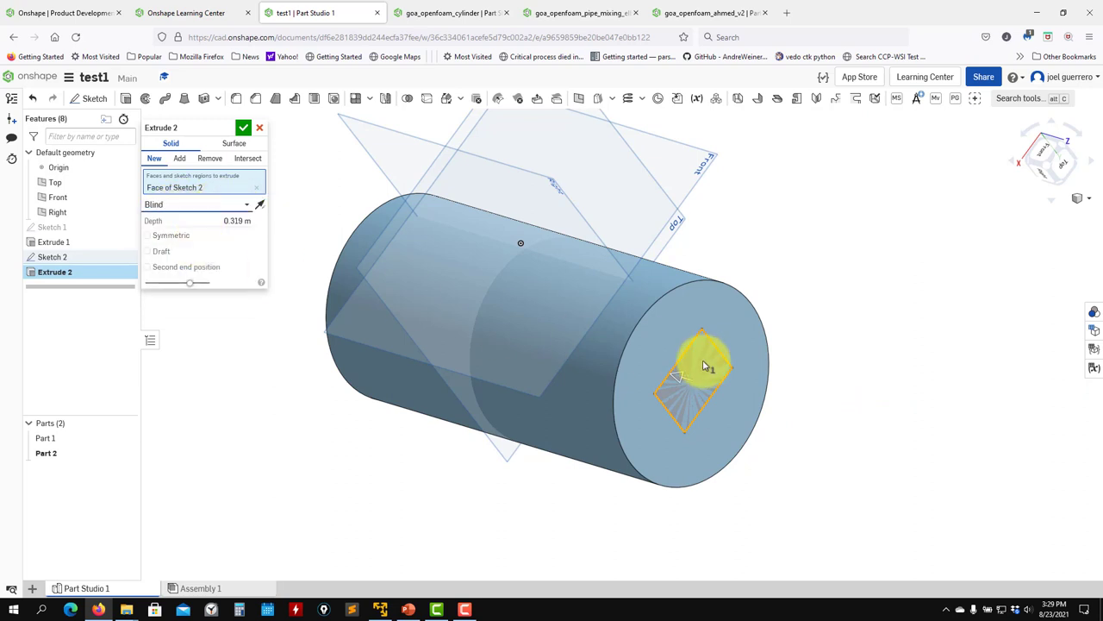
- Extend the rectangular extrusion outward from the cylinder's end face to a depth of about 0.104 m and accept it
{"action": "middle_click_drag", "start_coordinate": [353, 337], "coordinate": [419, 305]}
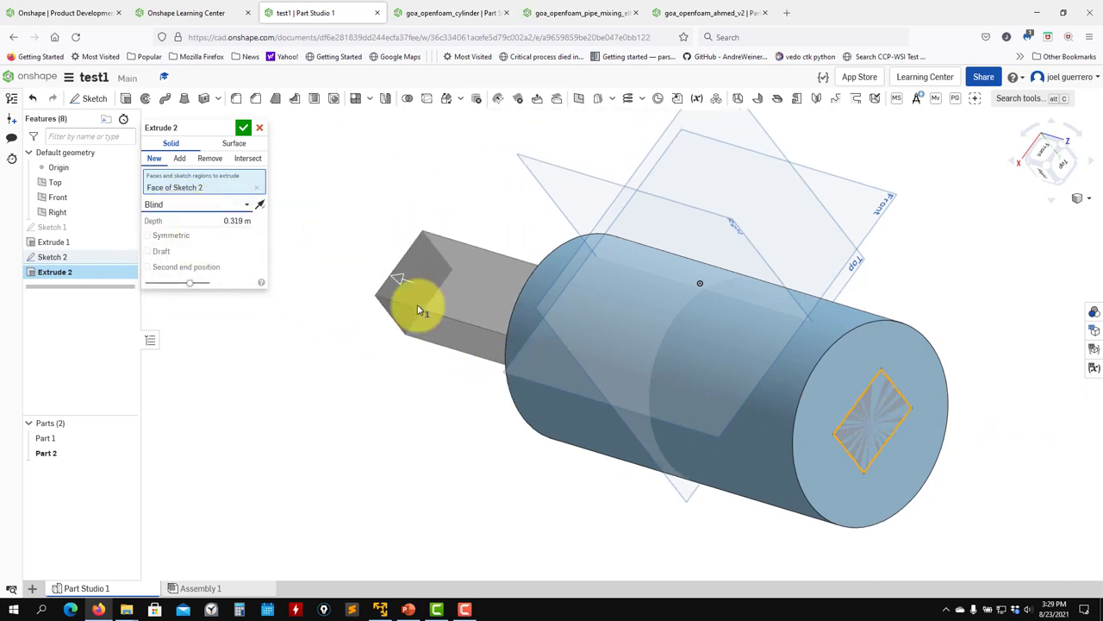
{"action": "left_click_drag", "start_coordinate": [397, 277], "coordinate": [1009, 451]}
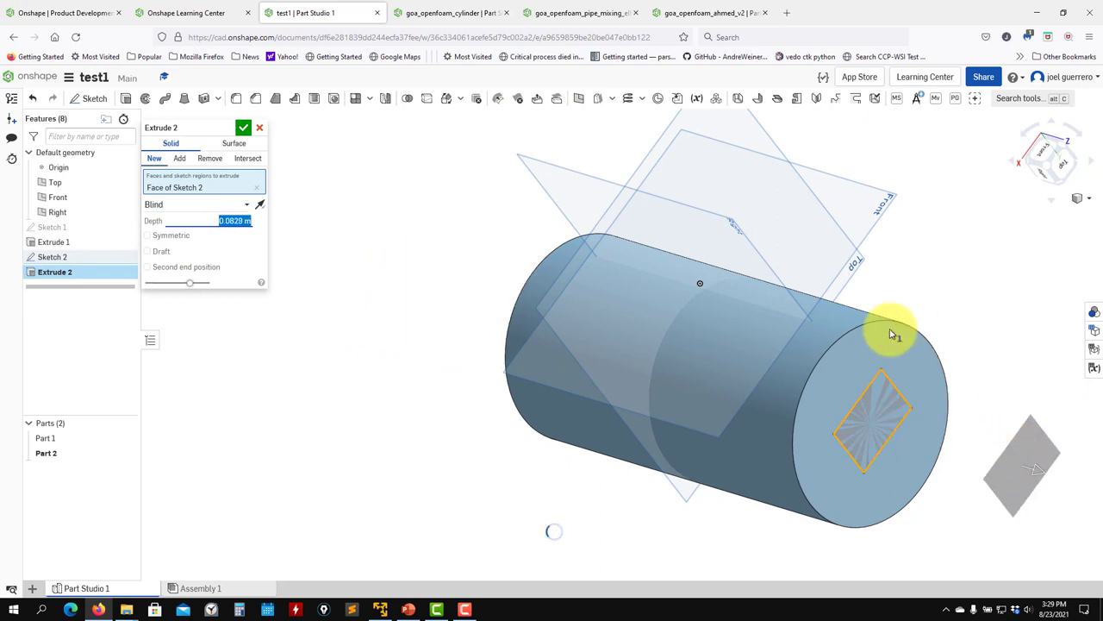
{"action": "middle_click_drag", "start_coordinate": [891, 333], "coordinate": [634, 327]}
{"action": "left_click_drag", "start_coordinate": [474, 373], "coordinate": [793, 369]}
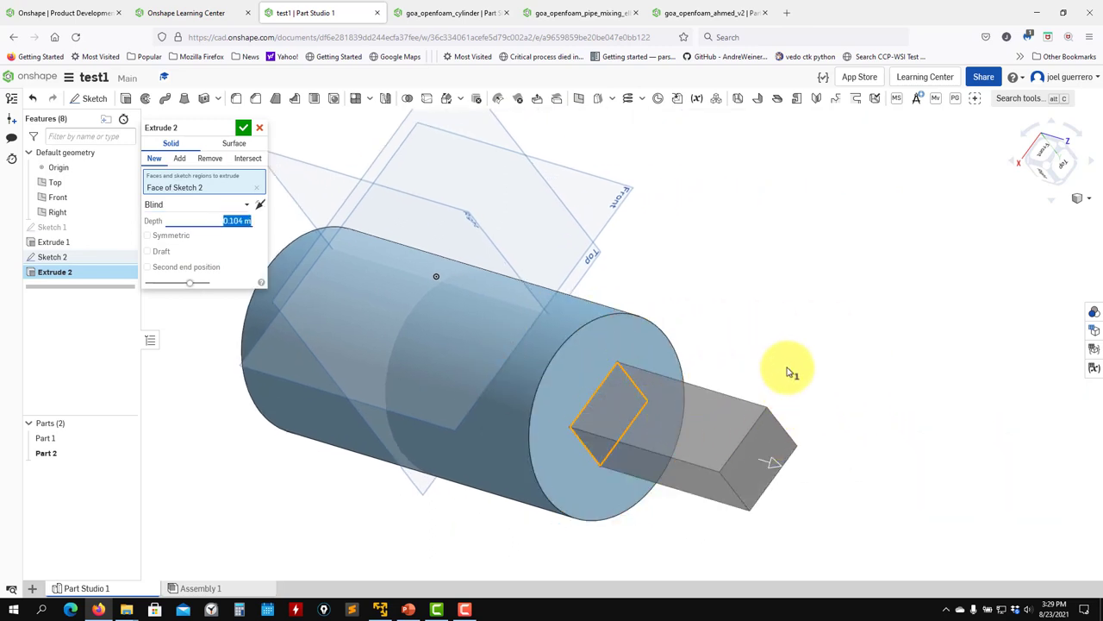
{"action": "middle_click_drag", "start_coordinate": [793, 369], "coordinate": [811, 324]}
{"action": "middle_click_drag", "start_coordinate": [705, 497], "coordinate": [714, 530]}
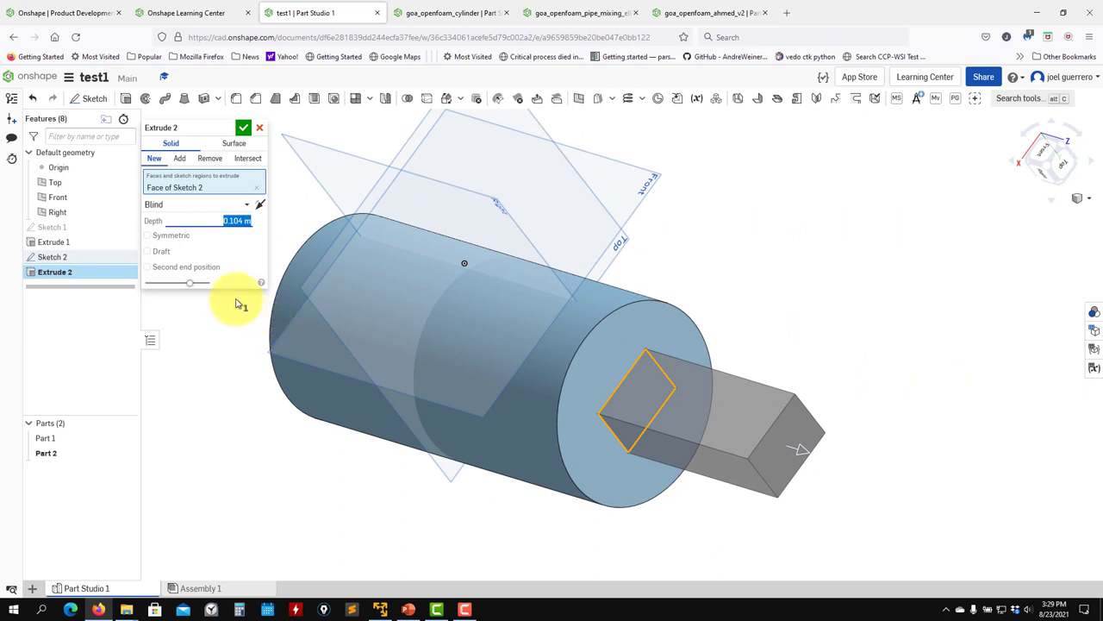
{"action": "left_click", "coordinate": [244, 127]}
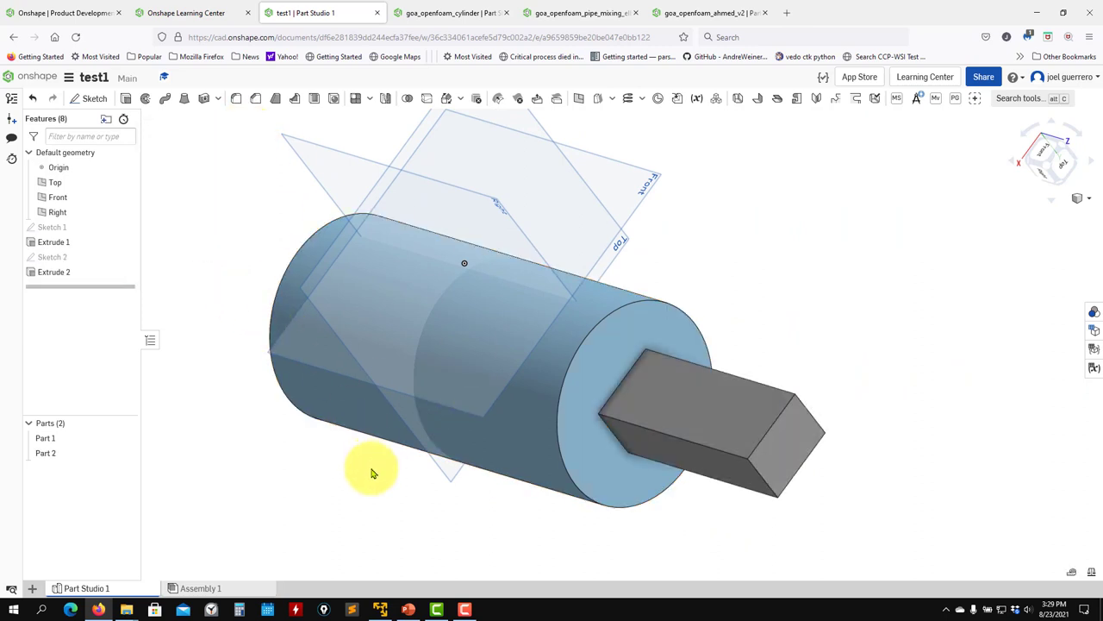
{"action": "right_click_drag", "start_coordinate": [371, 468], "coordinate": [443, 436]}
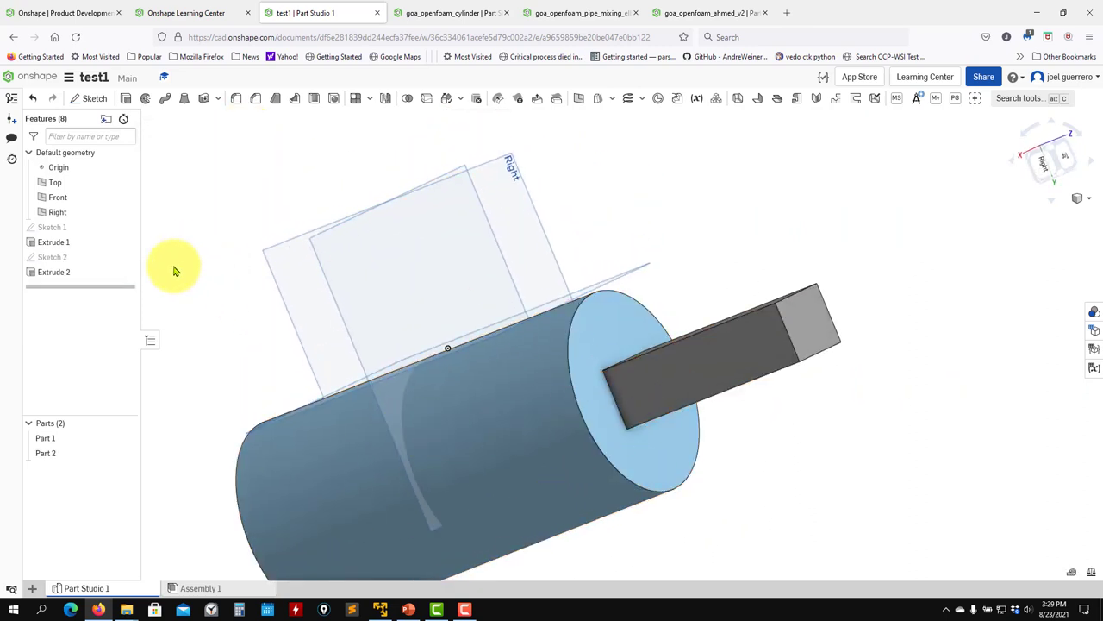
- Review the settings of Extrude 2 and examine the cylinder and the block as separate parts
{"action": "double_click", "coordinate": [59, 271]}
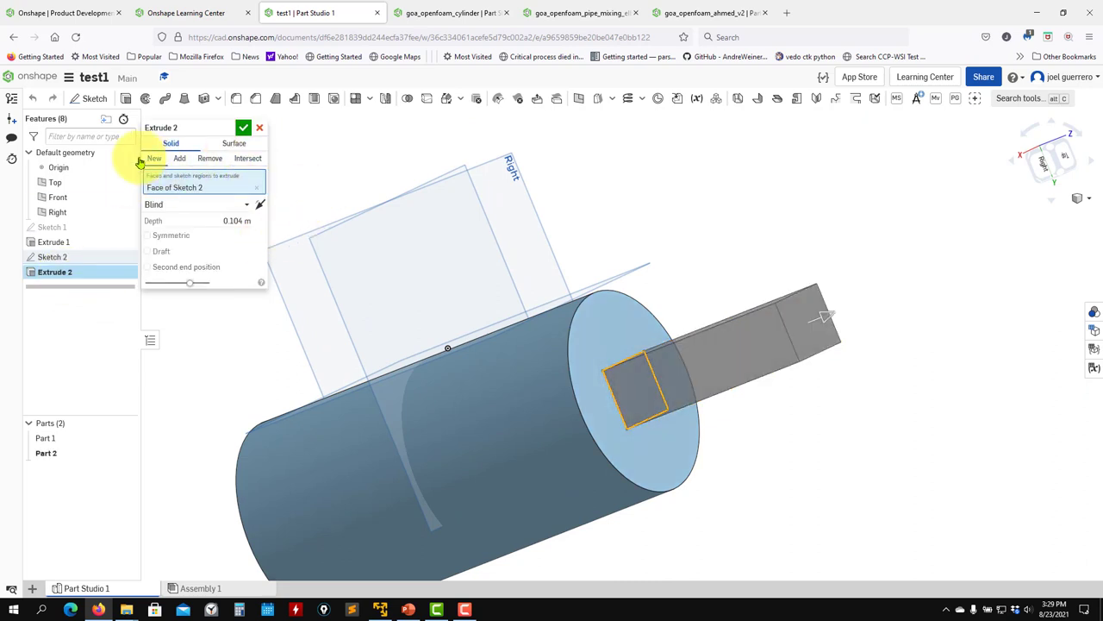
{"action": "middle_click_drag", "start_coordinate": [633, 330], "coordinate": [715, 275]}
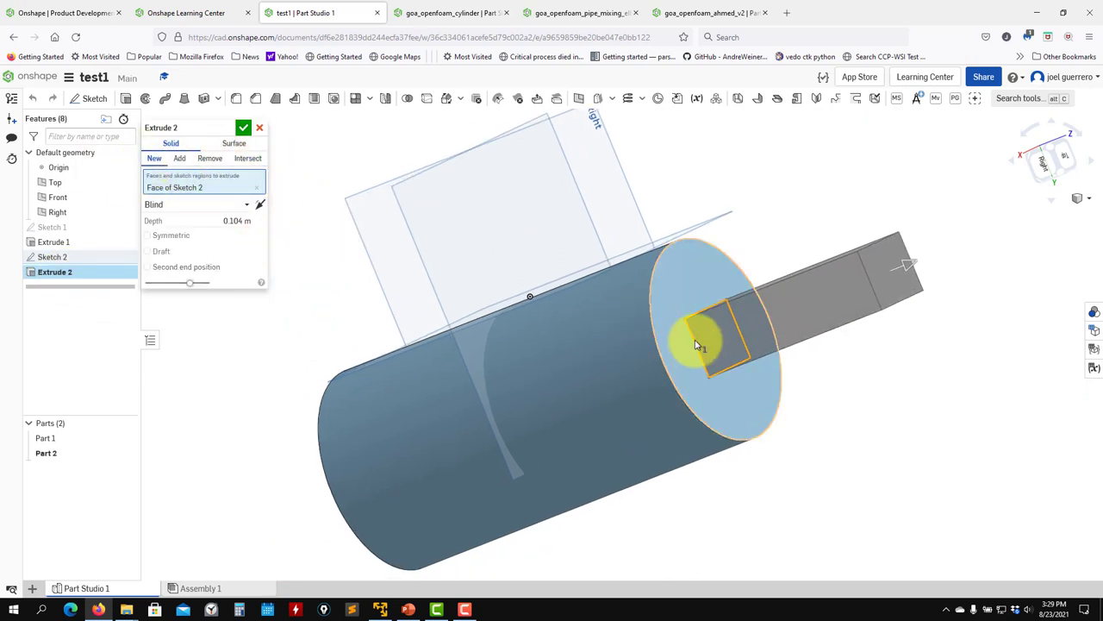
{"action": "left_click", "coordinate": [244, 128]}
{"action": "right_click_drag", "start_coordinate": [278, 229], "coordinate": [264, 274]}
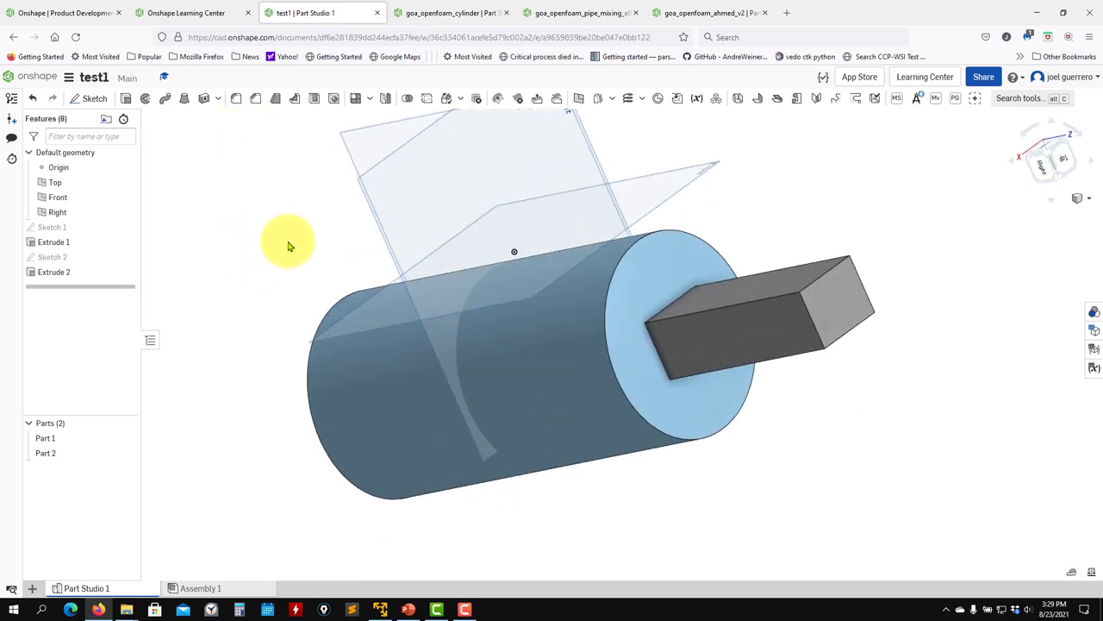
{"action": "middle_click_drag", "start_coordinate": [289, 246], "coordinate": [221, 290]}
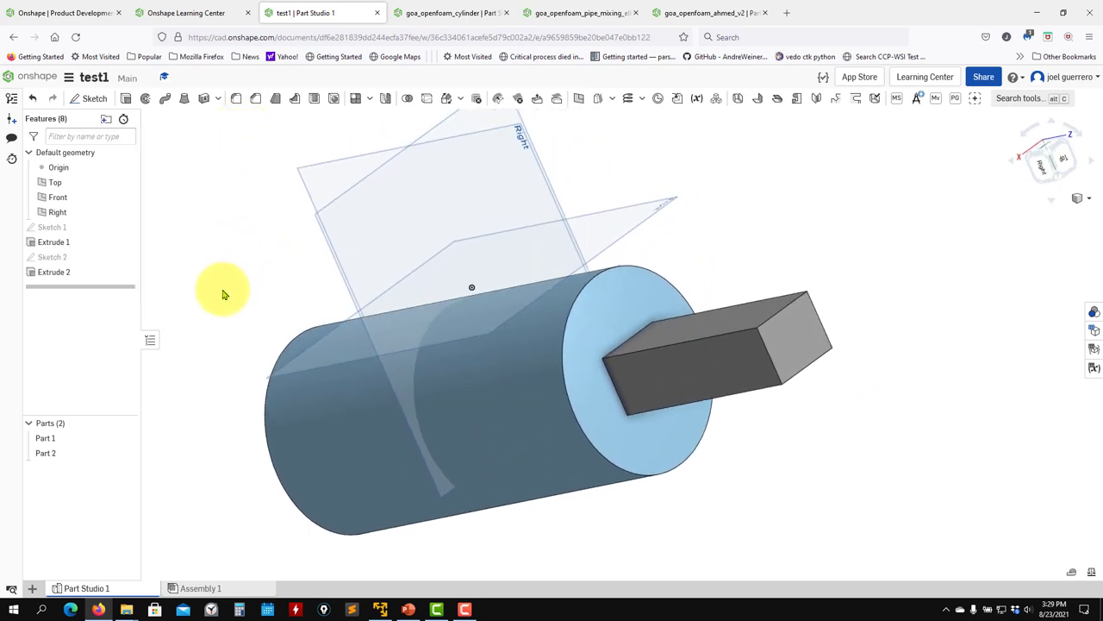
- Unite the cylinder and the rectangular block into one part with a Boolean union
{"action": "left_click", "coordinate": [408, 100]}
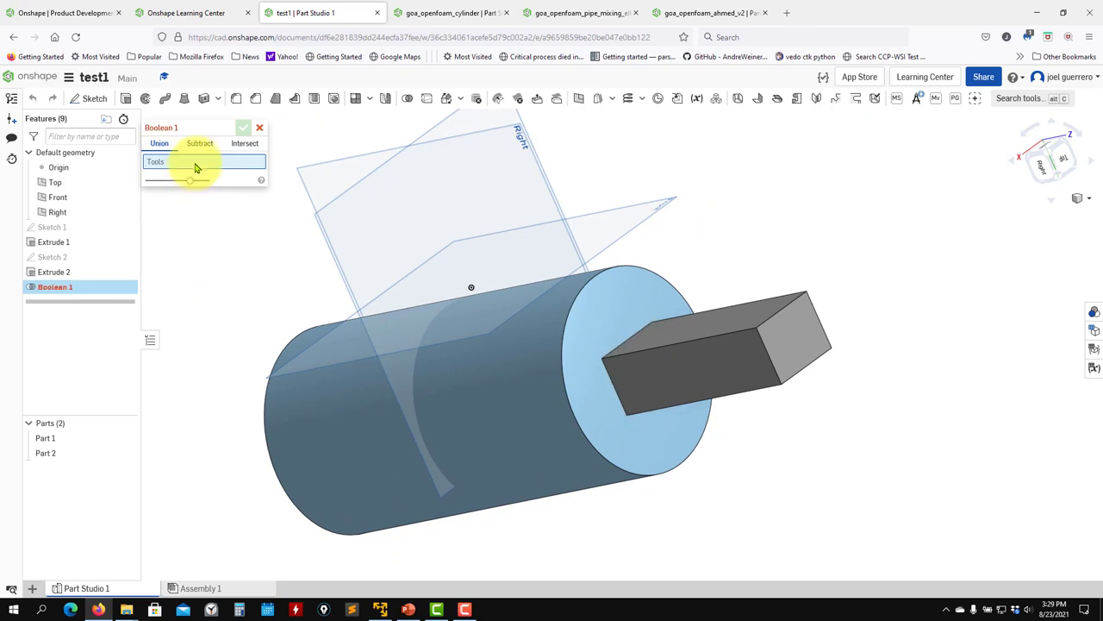
{"action": "left_click", "coordinate": [540, 382]}
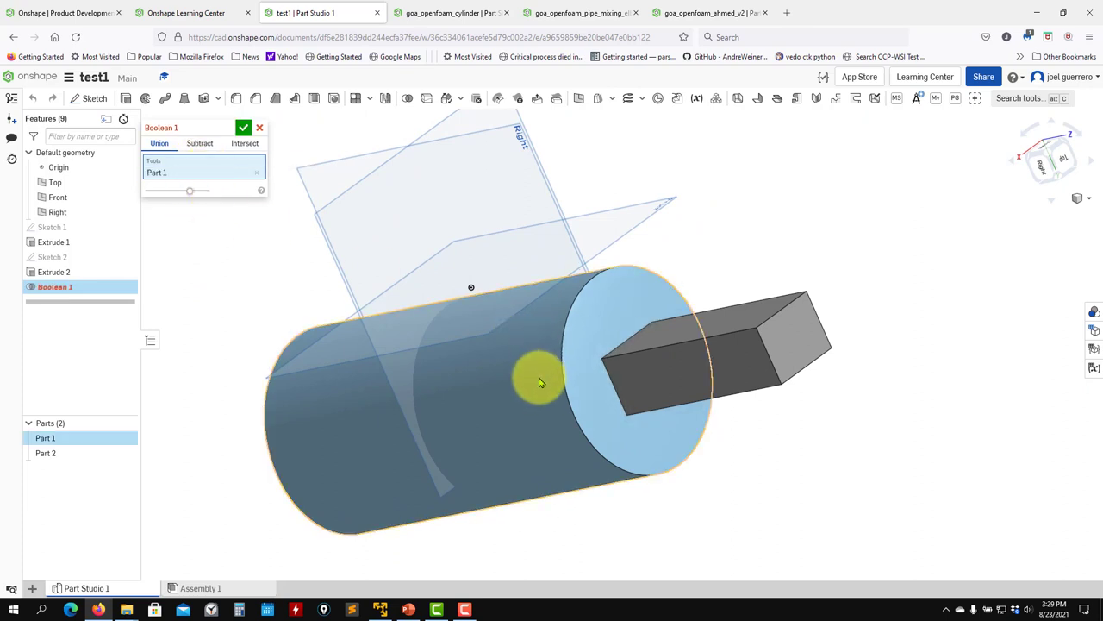
{"action": "left_click", "coordinate": [747, 374]}
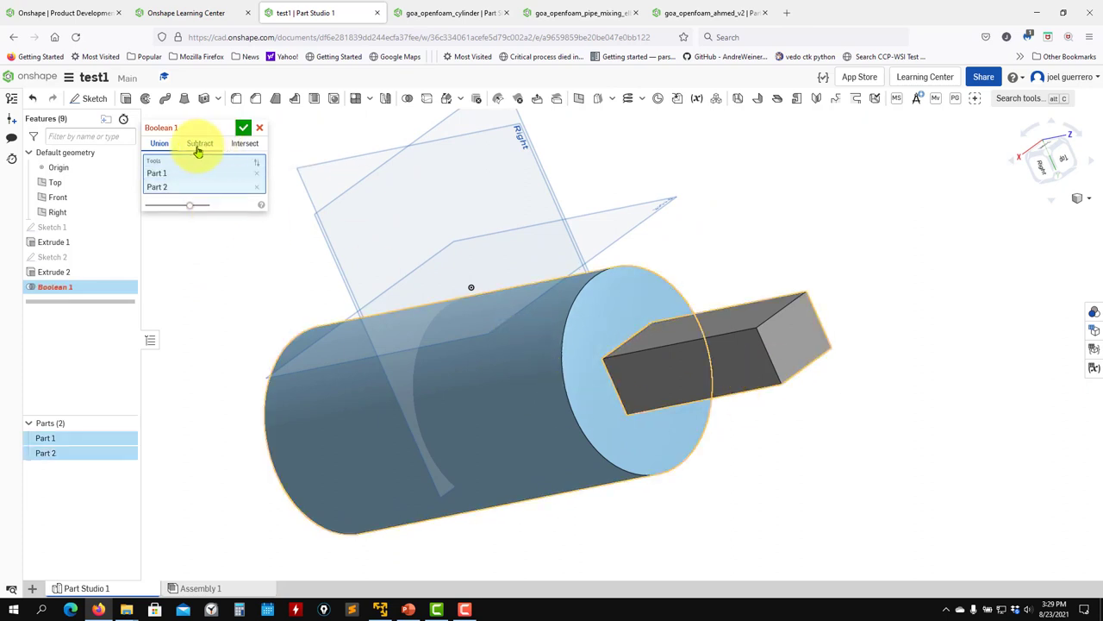
{"action": "left_click", "coordinate": [243, 128]}
{"action": "right_click_drag", "start_coordinate": [291, 312], "coordinate": [361, 255]}
{"action": "middle_click_drag", "start_coordinate": [361, 255], "coordinate": [254, 271]}
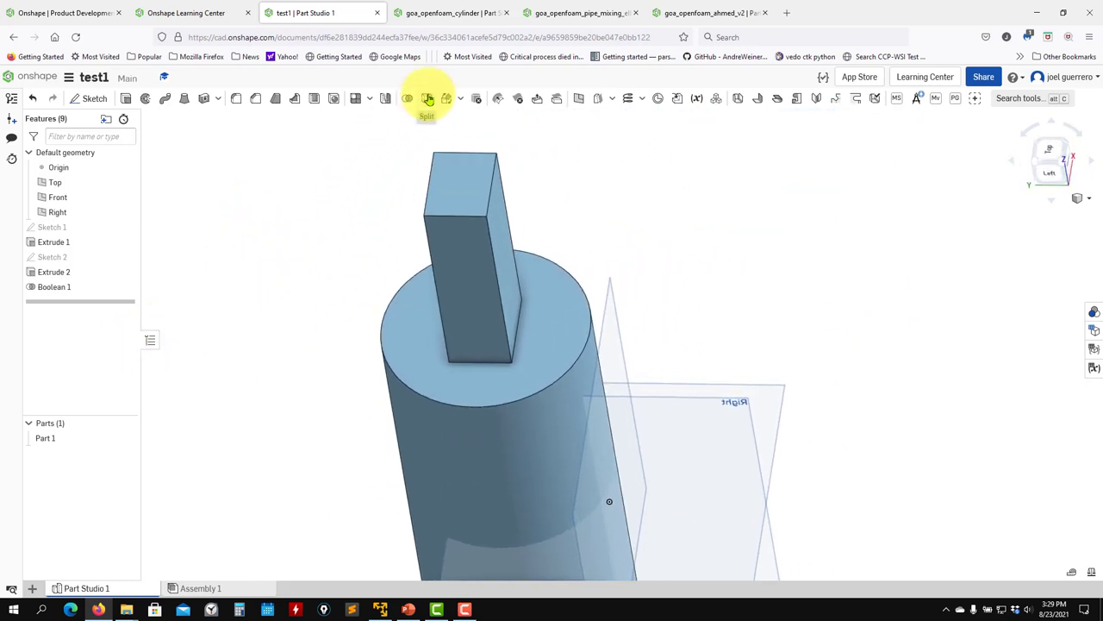
- Split the united part with the cylinder's end face beneath the block, and highlight the resulting parts to check them
{"action": "left_click", "coordinate": [427, 100]}
{"action": "left_click", "coordinate": [513, 353]}
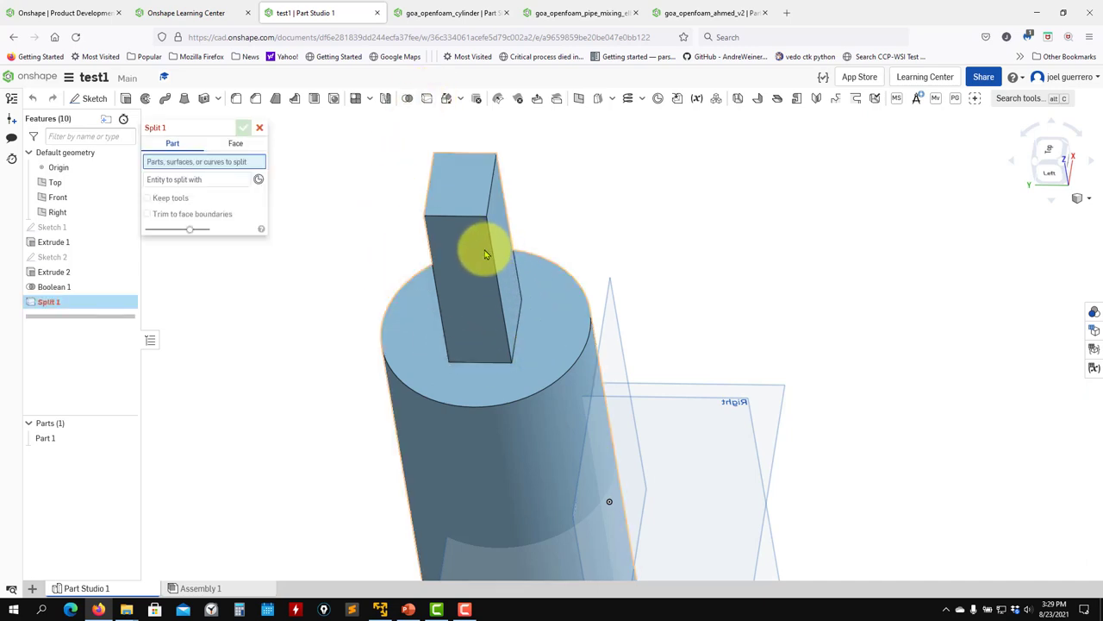
{"action": "left_click", "coordinate": [410, 357]}
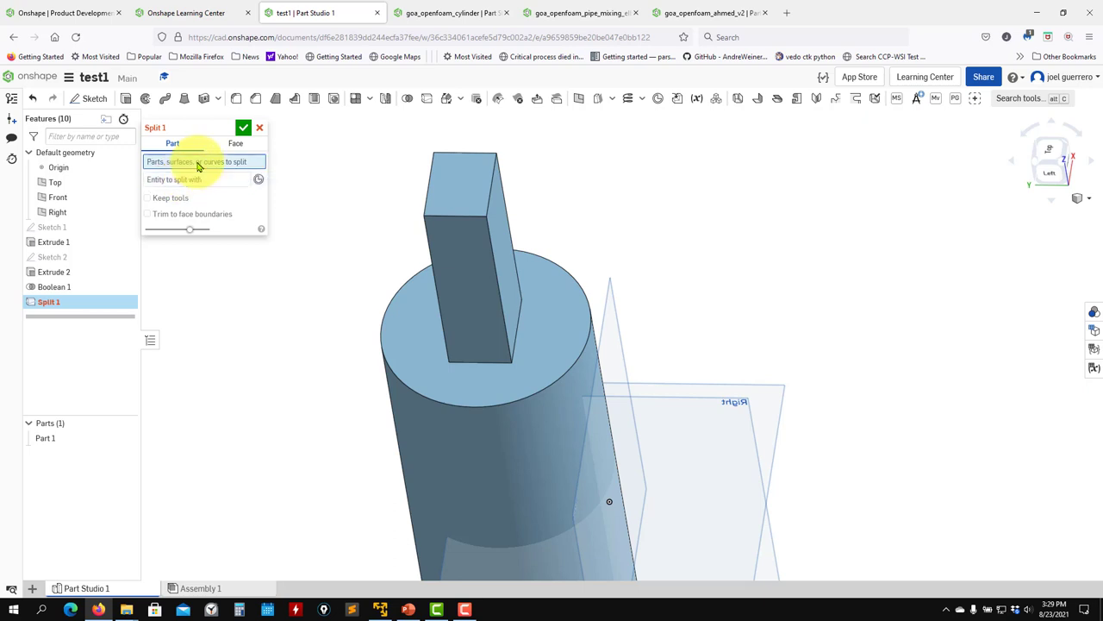
{"action": "left_click", "coordinate": [401, 332]}
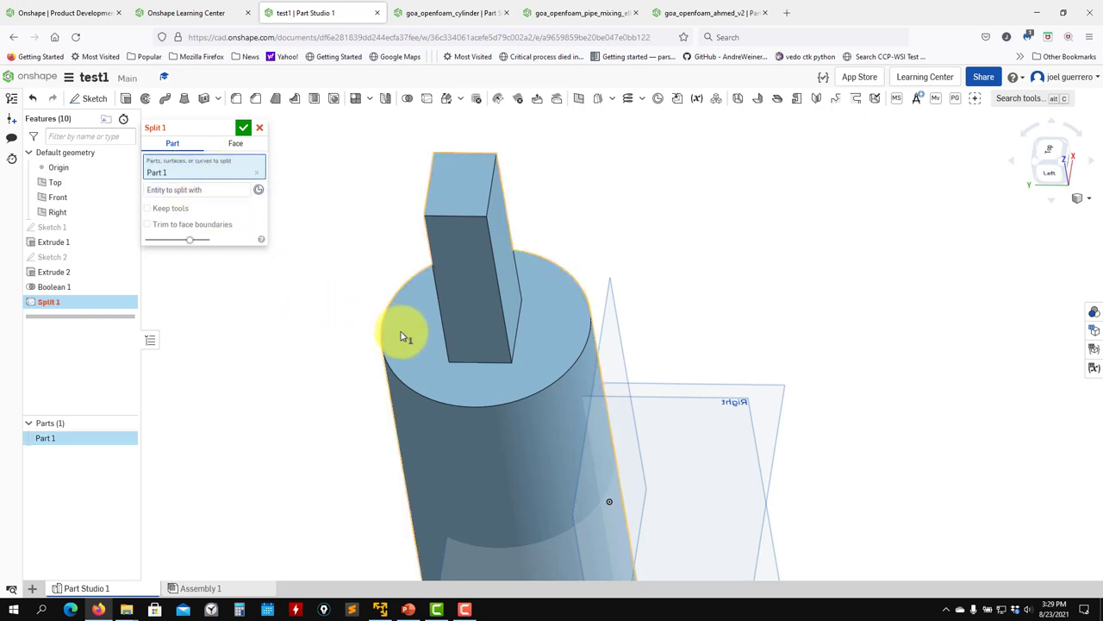
{"action": "left_click", "coordinate": [219, 192]}
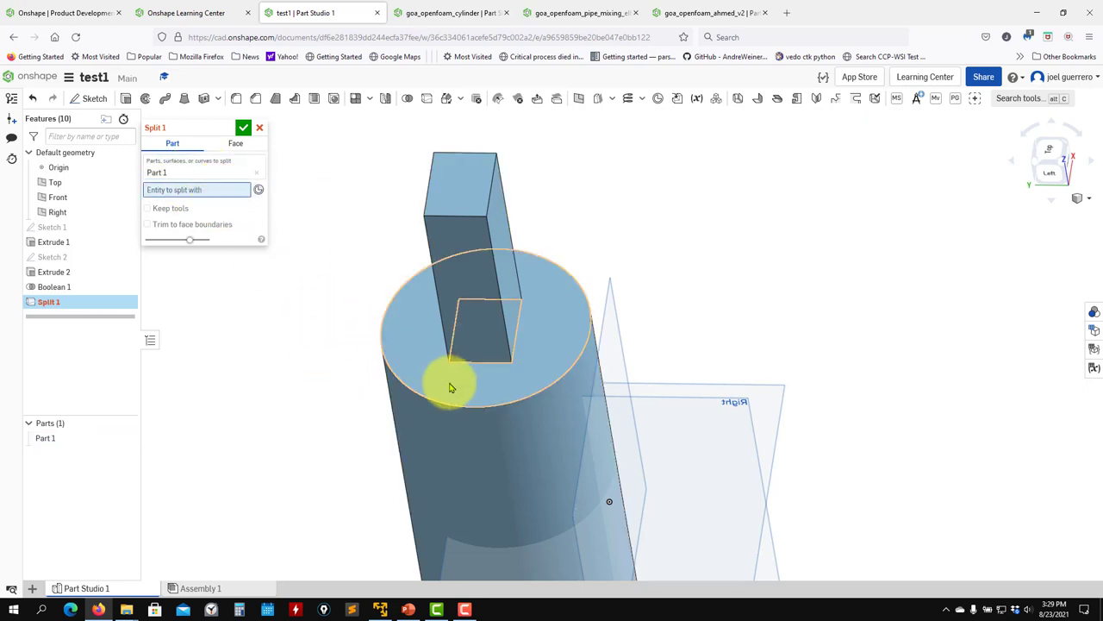
{"action": "left_click", "coordinate": [449, 387]}
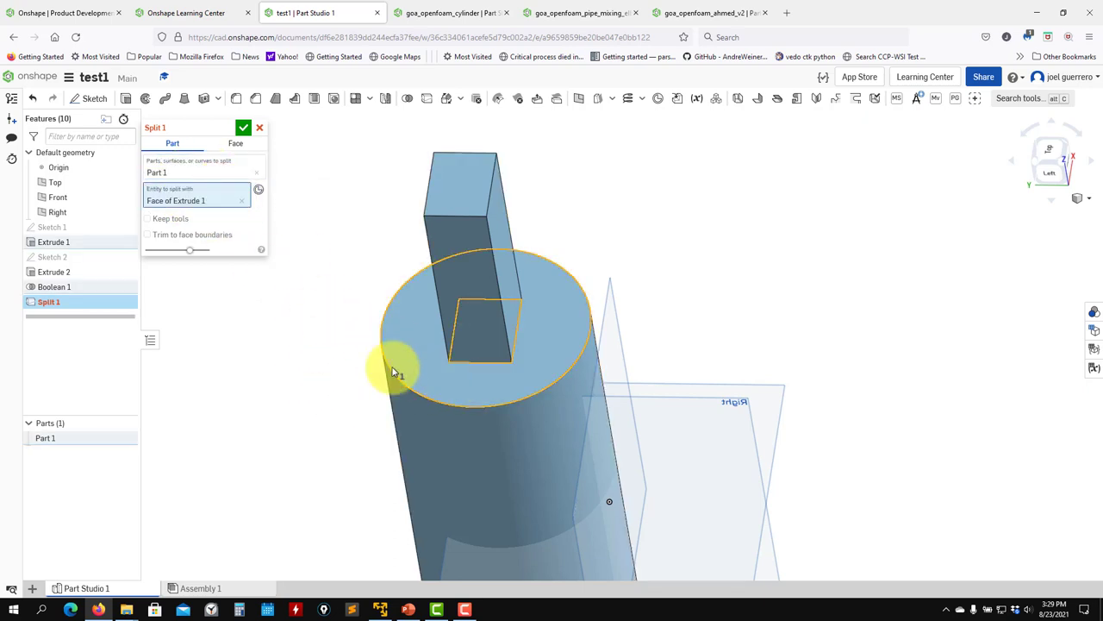
{"action": "left_click", "coordinate": [243, 128]}
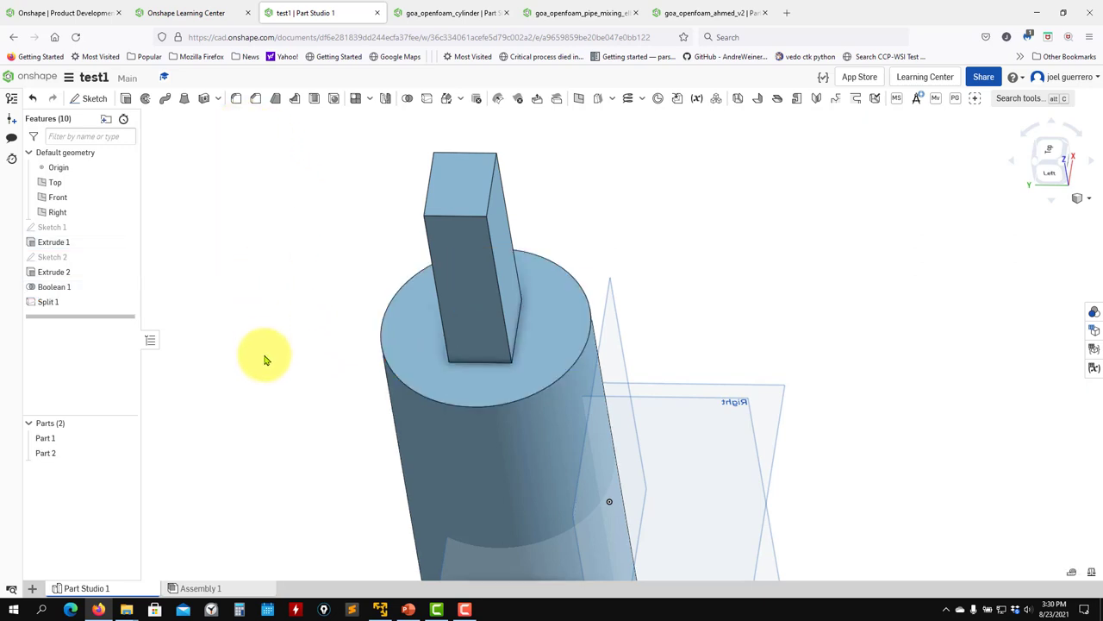
{"action": "left_click", "coordinate": [52, 444]}
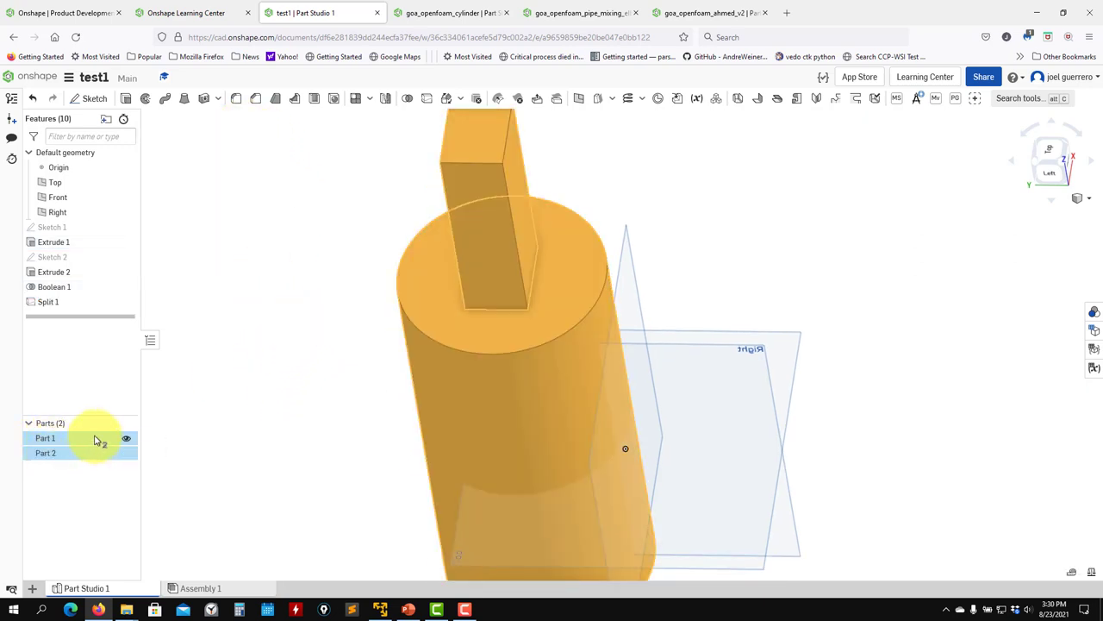
{"action": "left_click", "coordinate": [164, 482]}
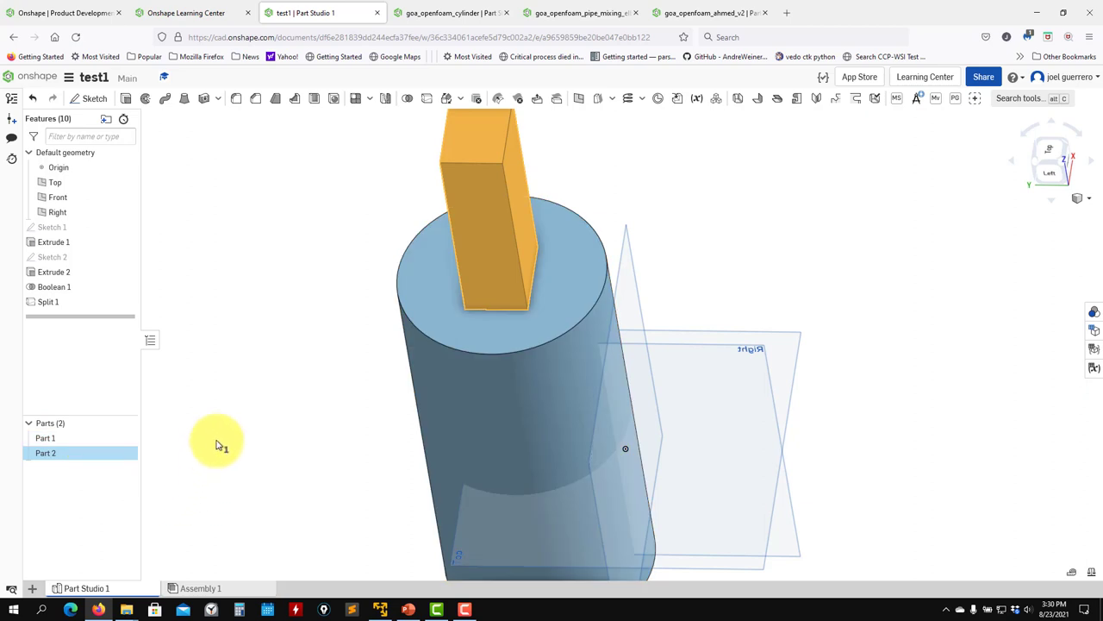
- Delete the Split 1 feature so the cylinder and block form a single part again
{"action": "right_click", "coordinate": [58, 306]}
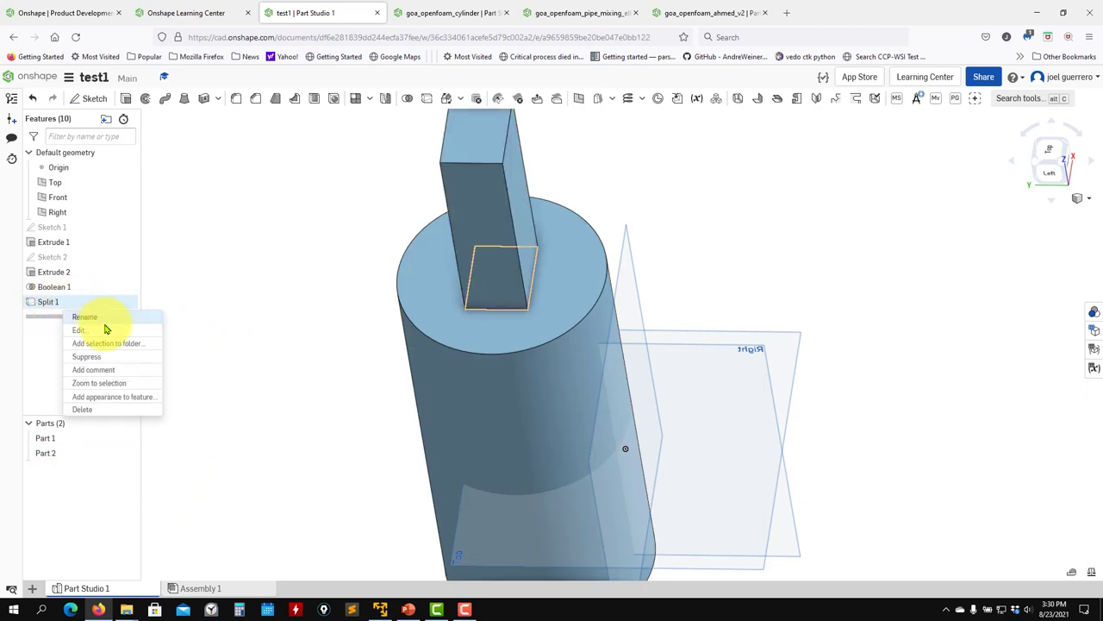
{"action": "left_click", "coordinate": [101, 410]}
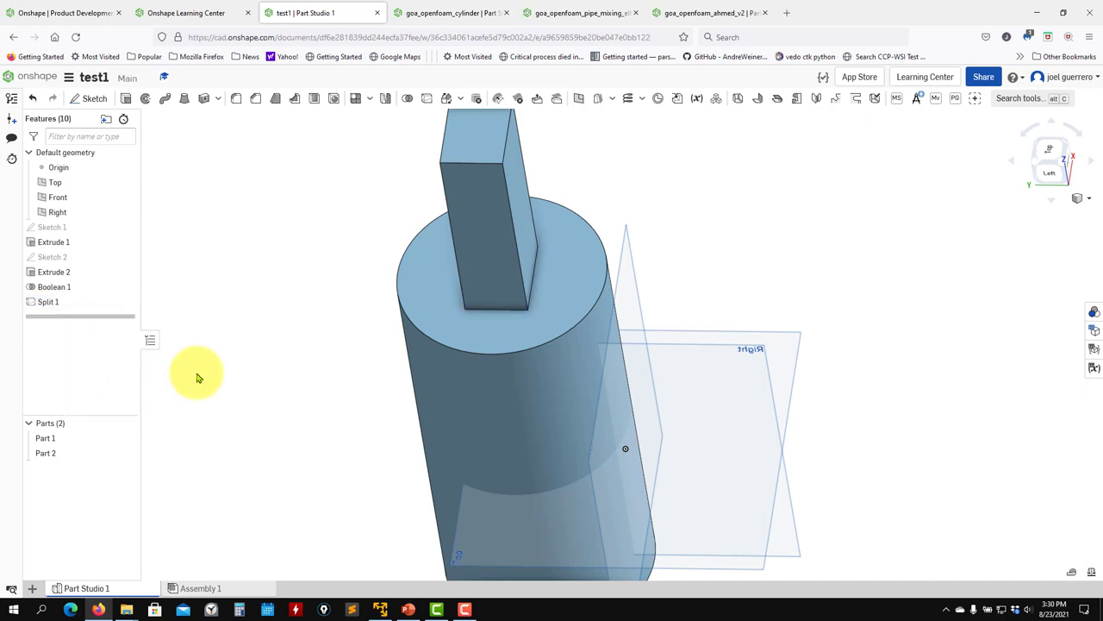
{"action": "right_click_drag", "start_coordinate": [237, 394], "coordinate": [536, 496]}
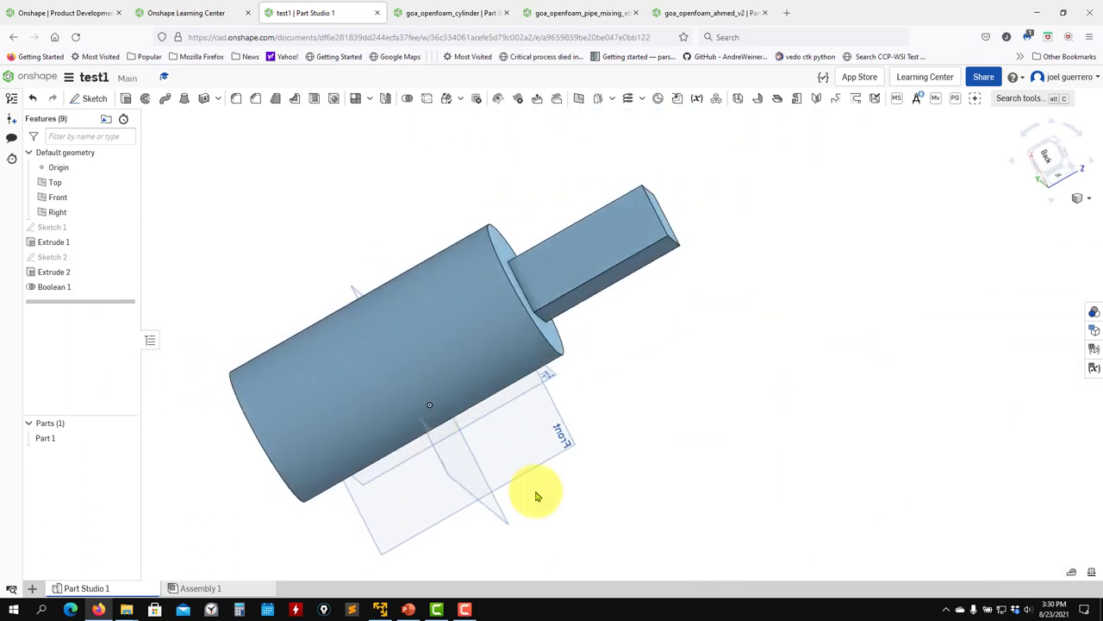
- Check the diameter of the cylinder's curved face and the mass properties of Part 1
{"action": "left_click", "coordinate": [442, 327]}
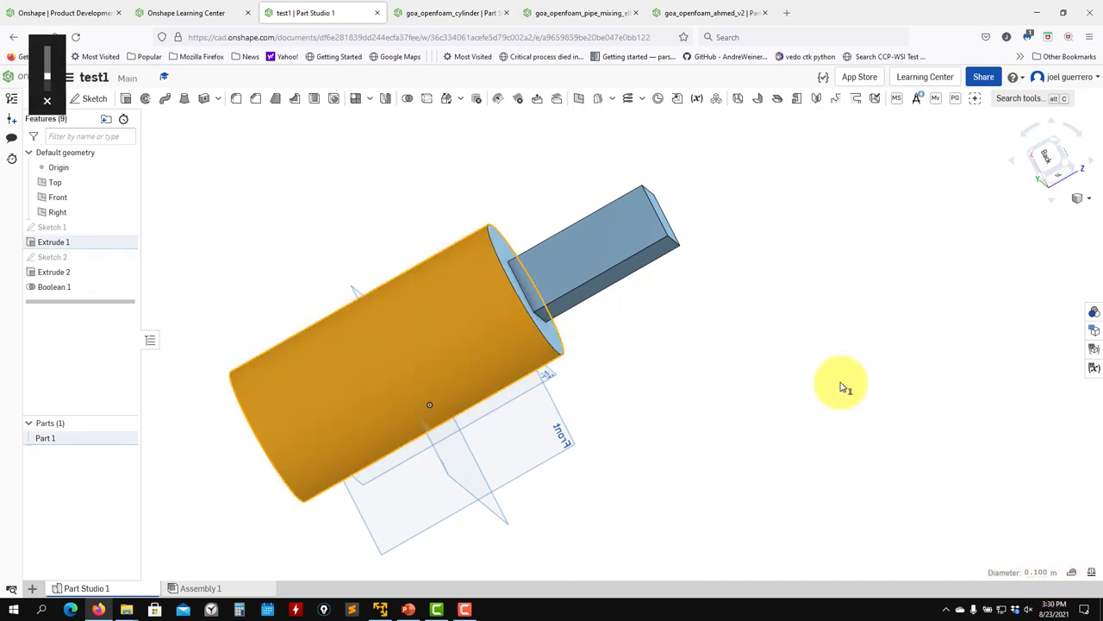
{"action": "left_click", "coordinate": [569, 344]}
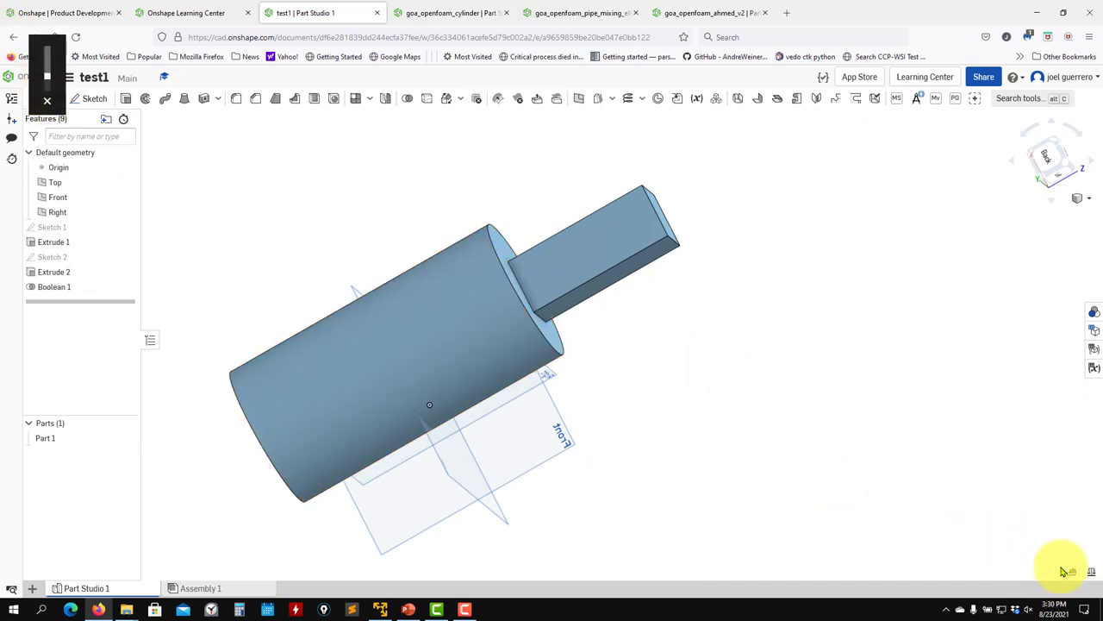
{"action": "left_click", "coordinate": [1093, 572]}
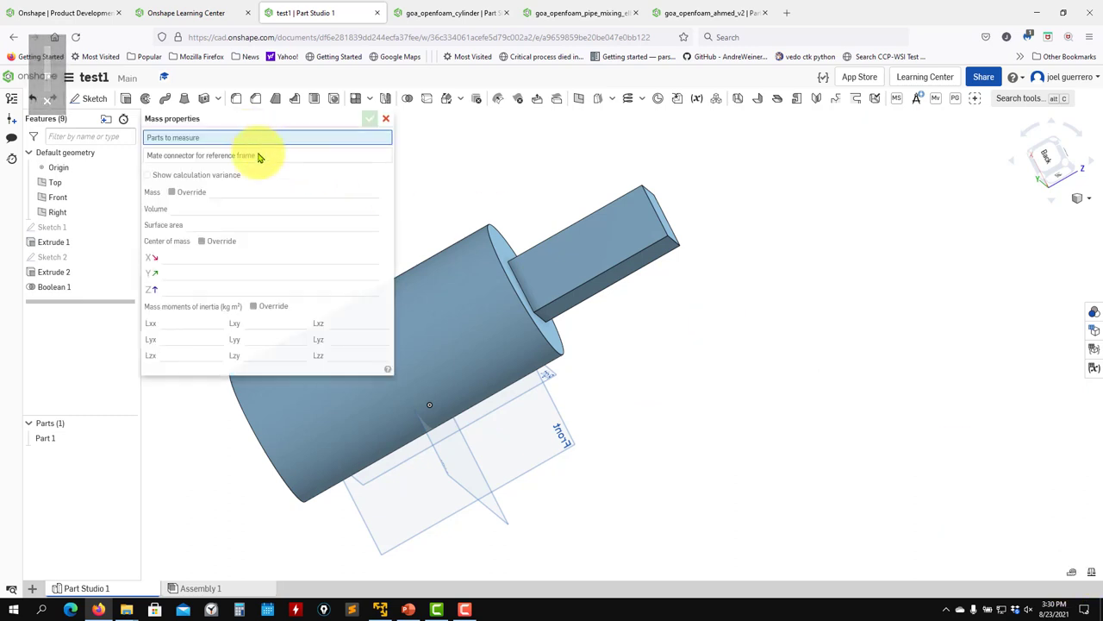
{"action": "left_click", "coordinate": [51, 438]}
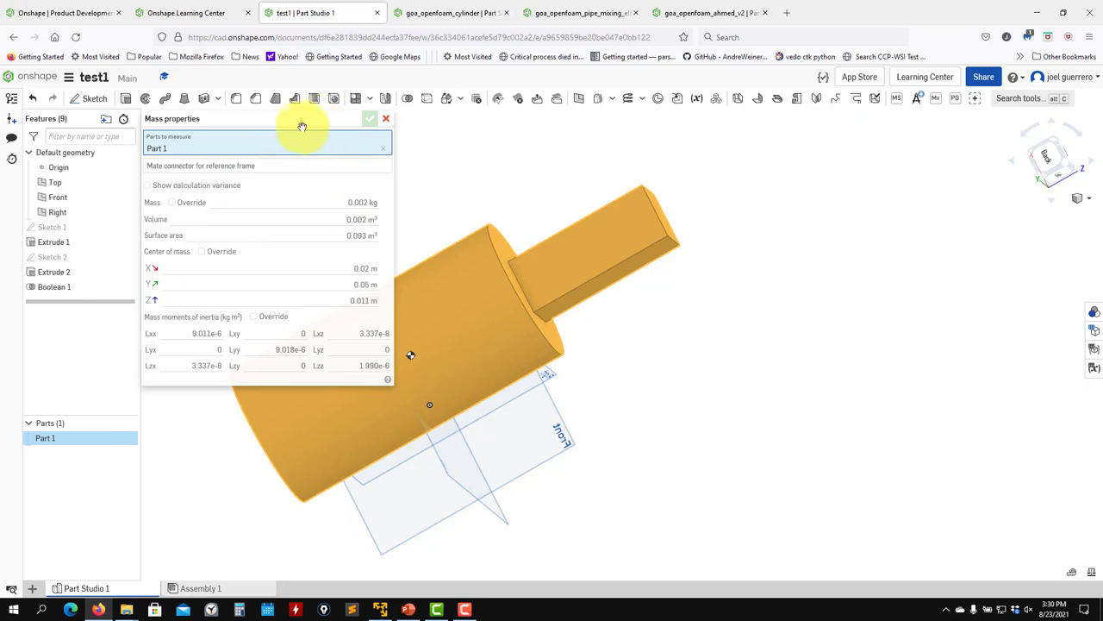
{"action": "left_click_drag", "start_coordinate": [301, 127], "coordinate": [824, 241]}
{"action": "right_click_drag", "start_coordinate": [377, 419], "coordinate": [712, 366]}
{"action": "left_click", "coordinate": [909, 234]}
{"action": "middle_click_drag", "start_coordinate": [619, 318], "coordinate": [822, 345]}
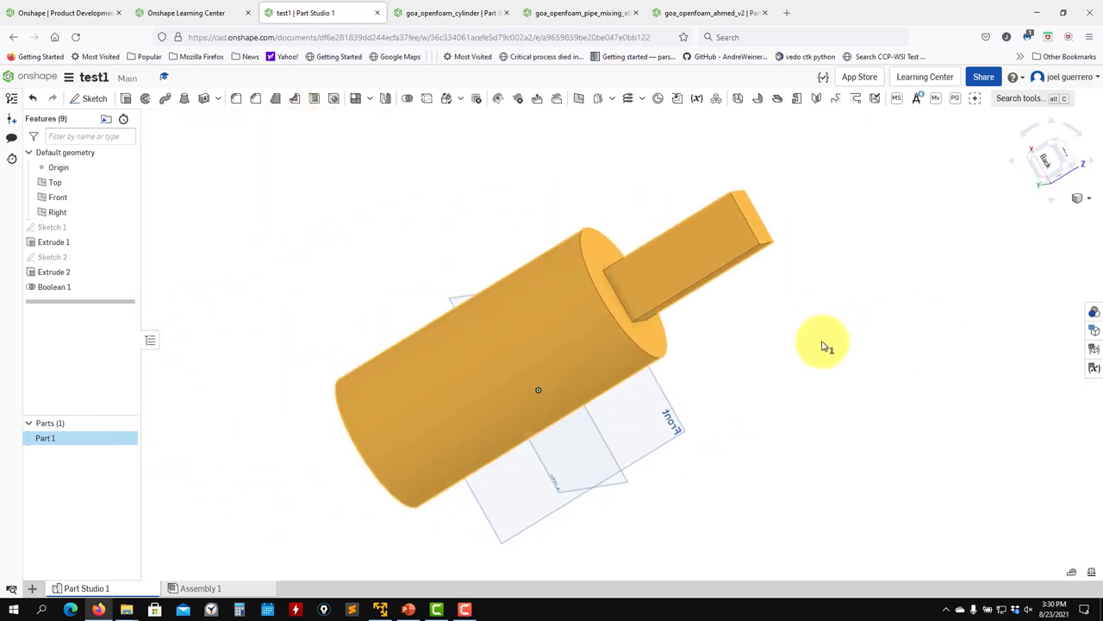
{"action": "left_click", "coordinate": [823, 344]}
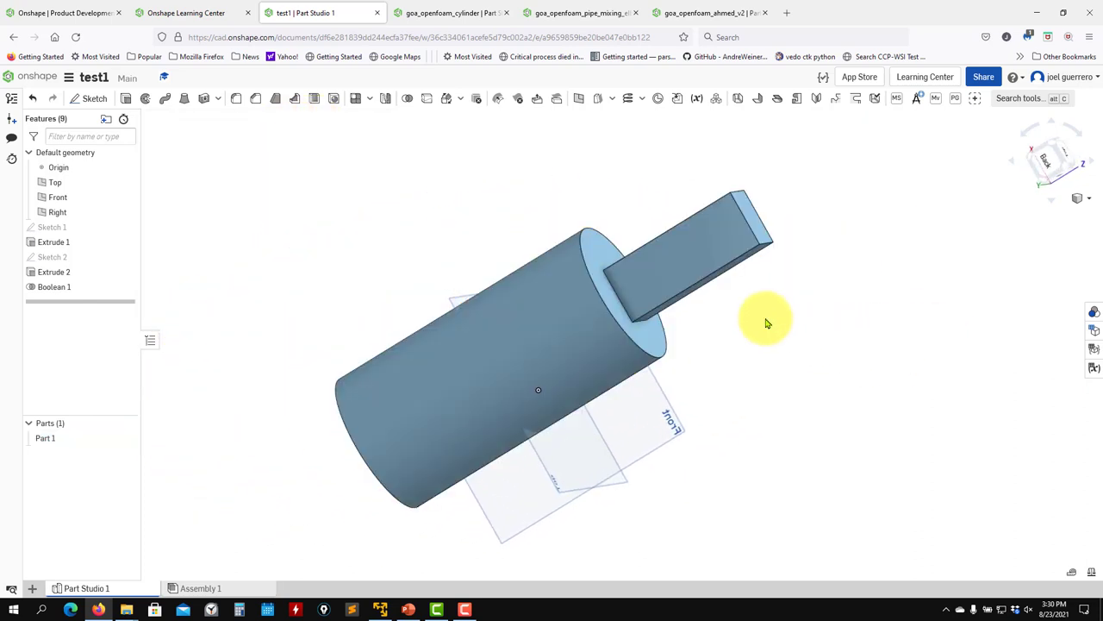
- Measure the length of the rectangular block's long edge, and clear the selection
{"action": "left_click", "coordinate": [736, 264]}
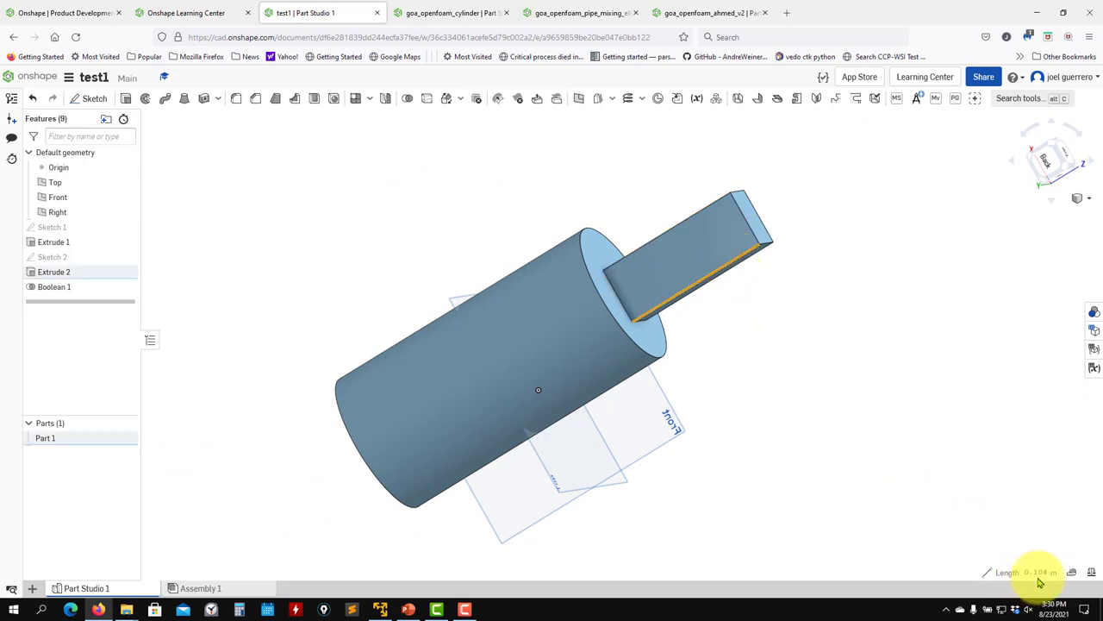
{"action": "left_click", "coordinate": [1071, 573]}
{"action": "left_click", "coordinate": [1094, 267]}
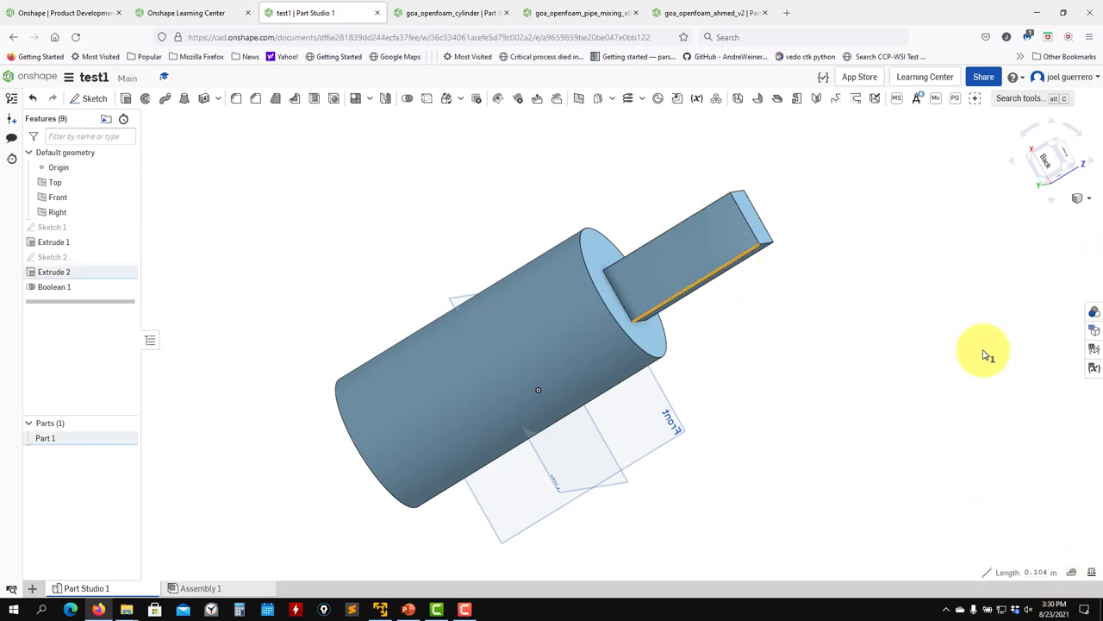
{"action": "left_click", "coordinate": [768, 264]}
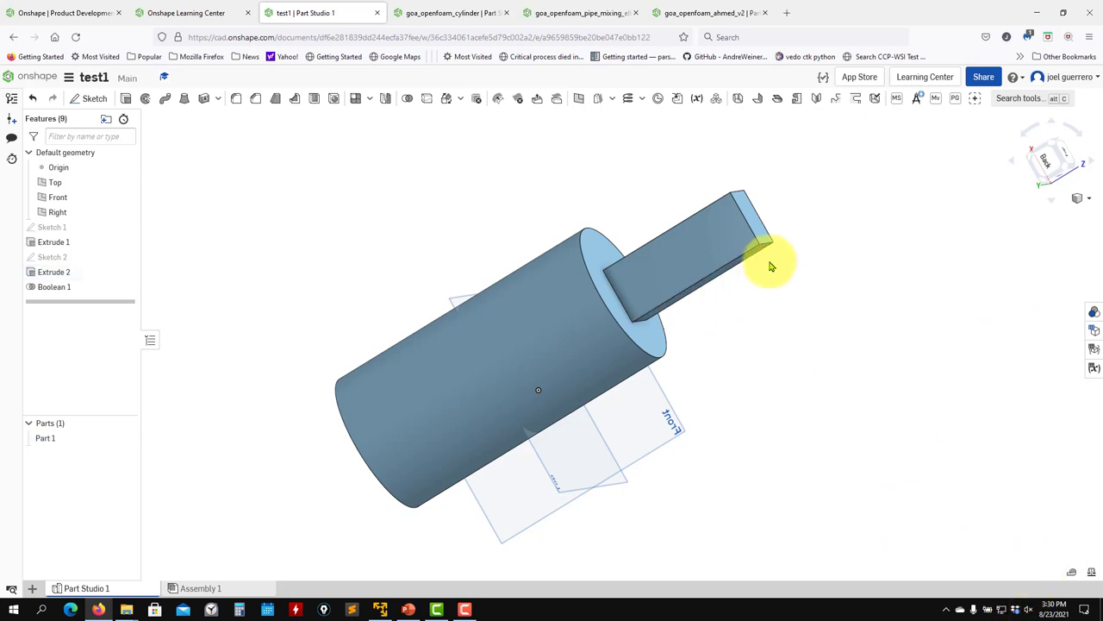
- Measure the minimum distance and its X, Y and Z components between two diagonally opposite corners of the rectangular block
{"action": "middle_click_drag", "start_coordinate": [768, 263], "coordinate": [655, 344]}
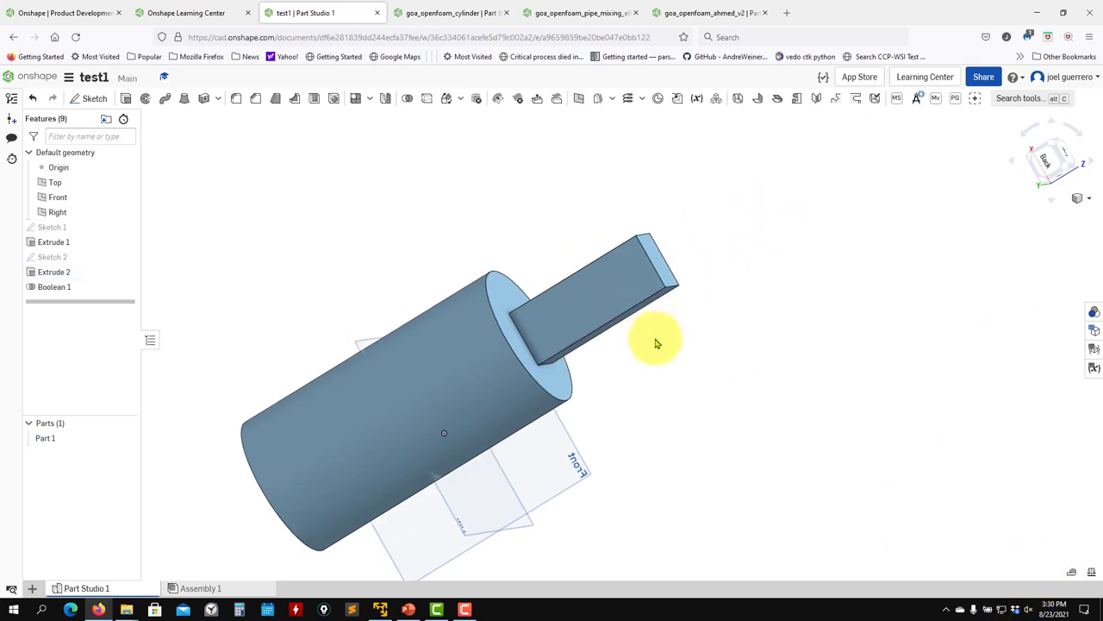
{"action": "left_click", "coordinate": [539, 372]}
{"action": "right_click_drag", "start_coordinate": [697, 340], "coordinate": [613, 281]}
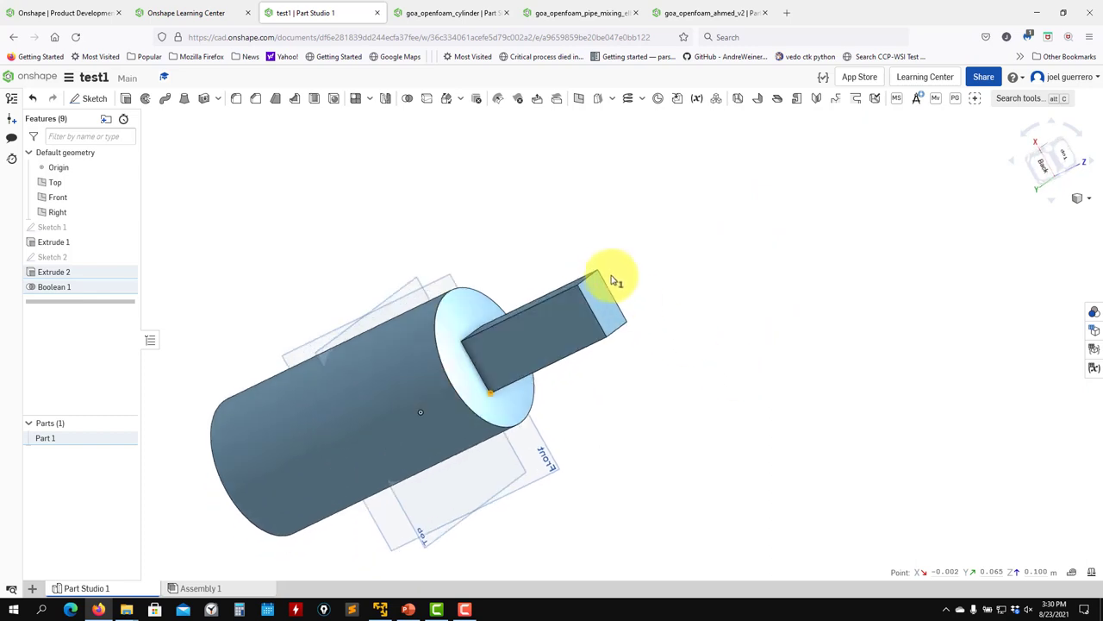
{"action": "left_click", "coordinate": [600, 274]}
{"action": "middle_click_drag", "start_coordinate": [766, 394], "coordinate": [812, 346]}
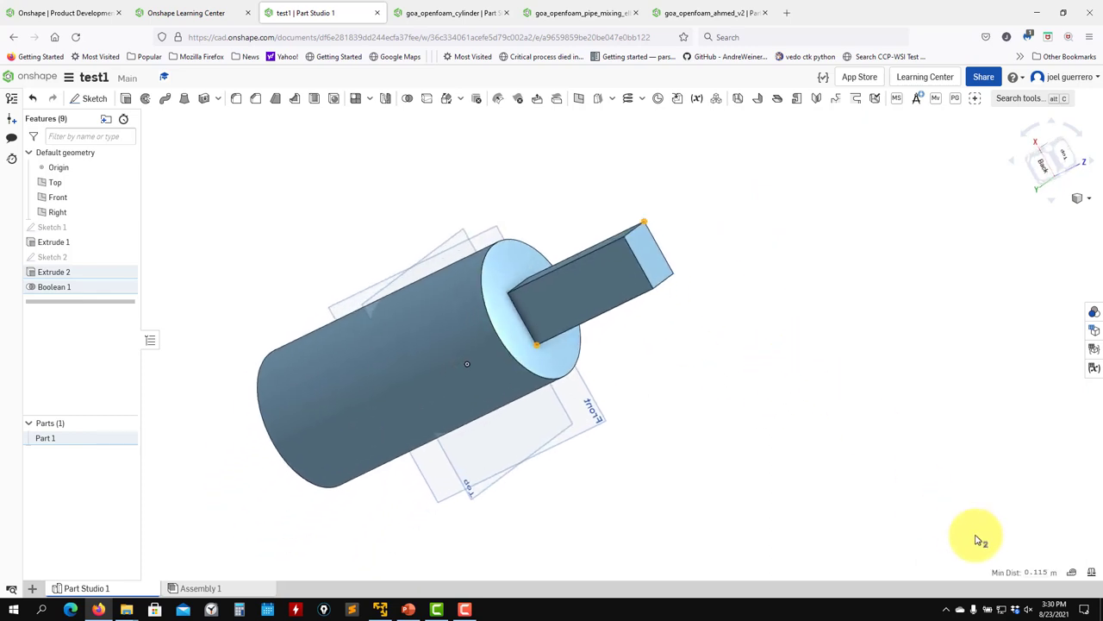
{"action": "left_click", "coordinate": [1073, 574]}
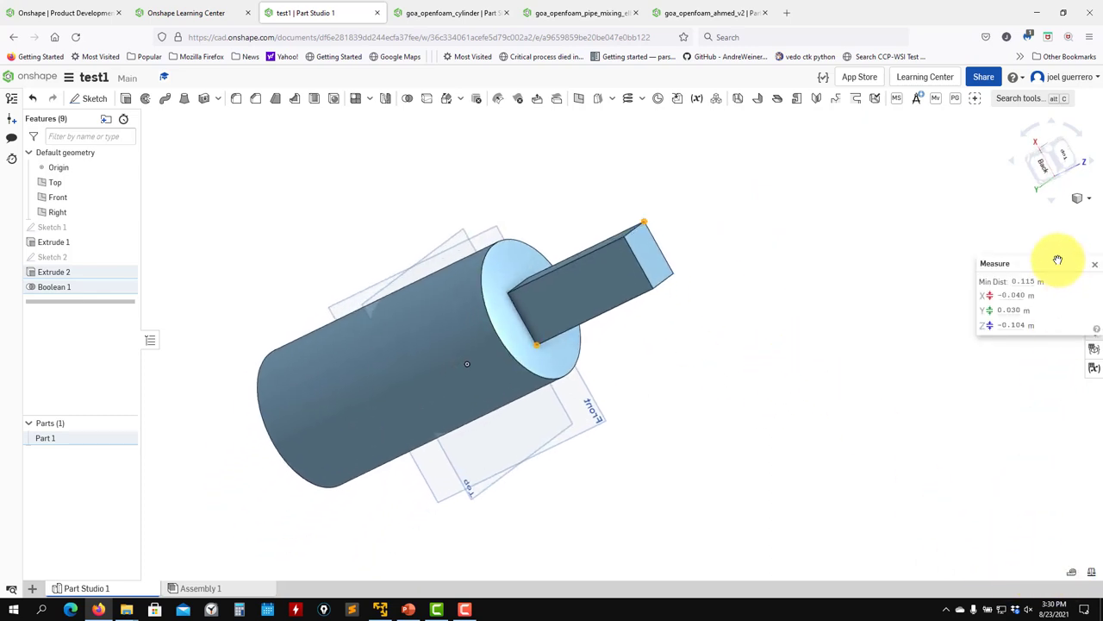
{"action": "right_click_drag", "start_coordinate": [781, 502], "coordinate": [645, 424]}
{"action": "key", "text": "shift+1"}
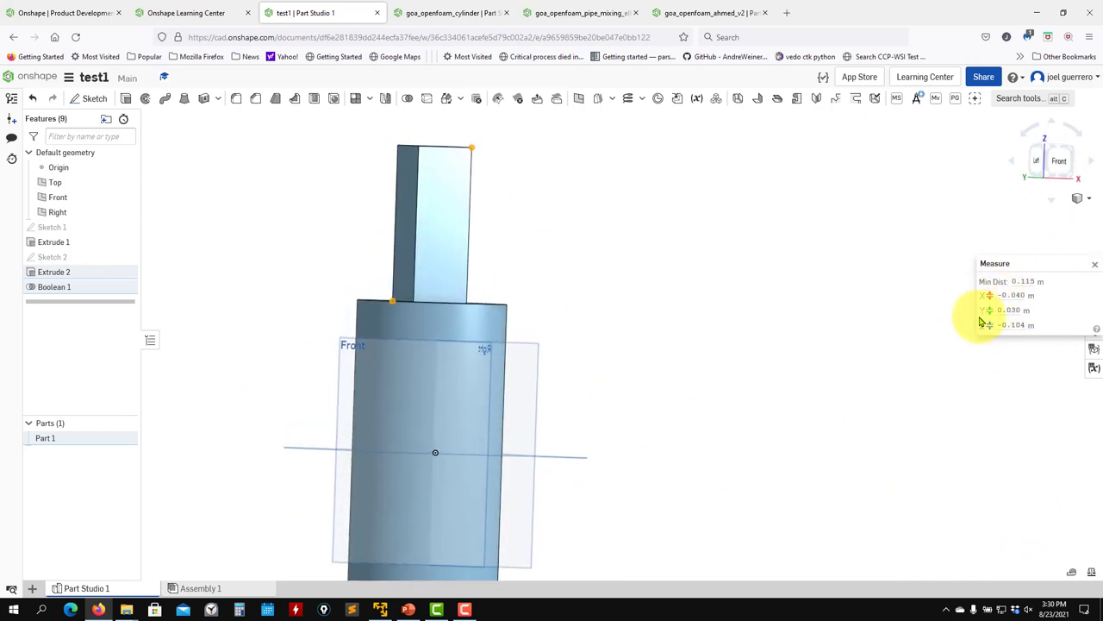
{"action": "right_click_drag", "start_coordinate": [881, 402], "coordinate": [727, 378]}
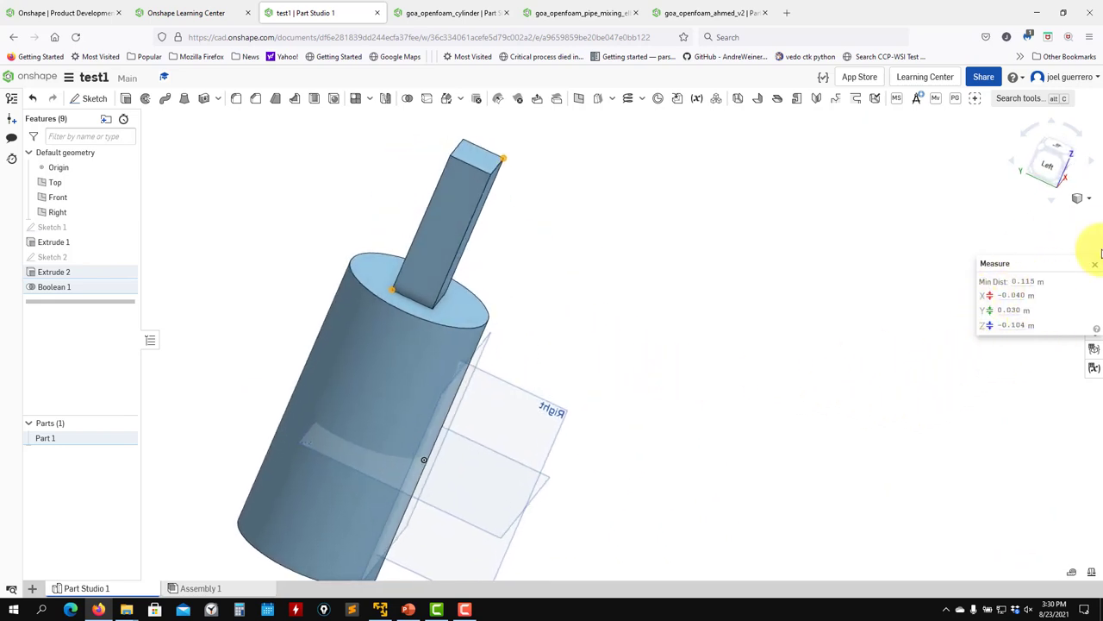
{"action": "left_click", "coordinate": [1095, 266]}
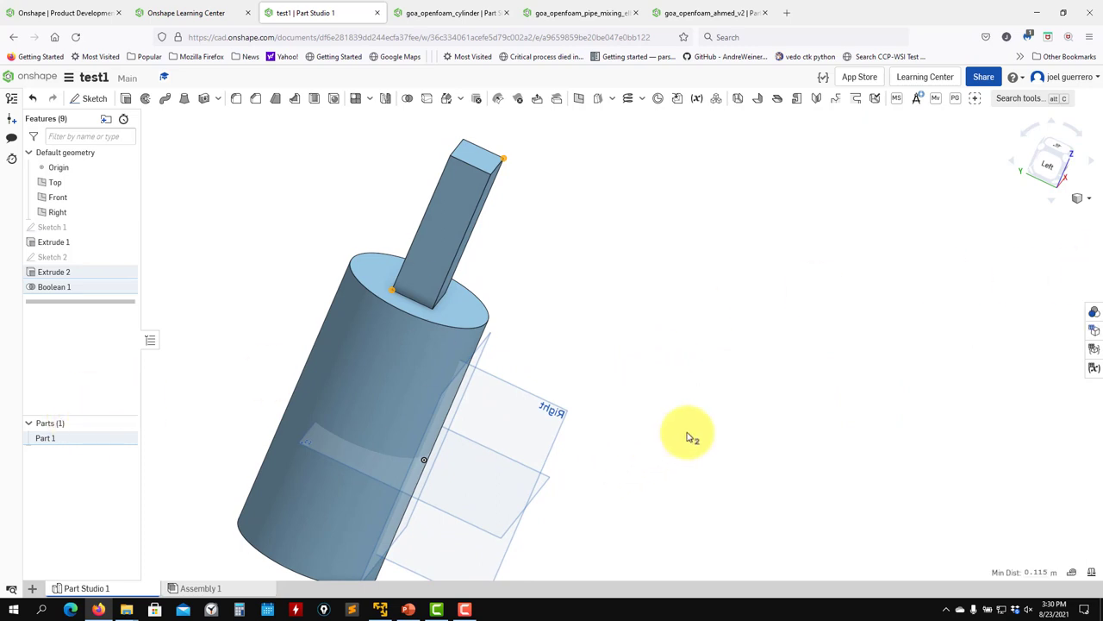
{"action": "left_click", "coordinate": [636, 369]}
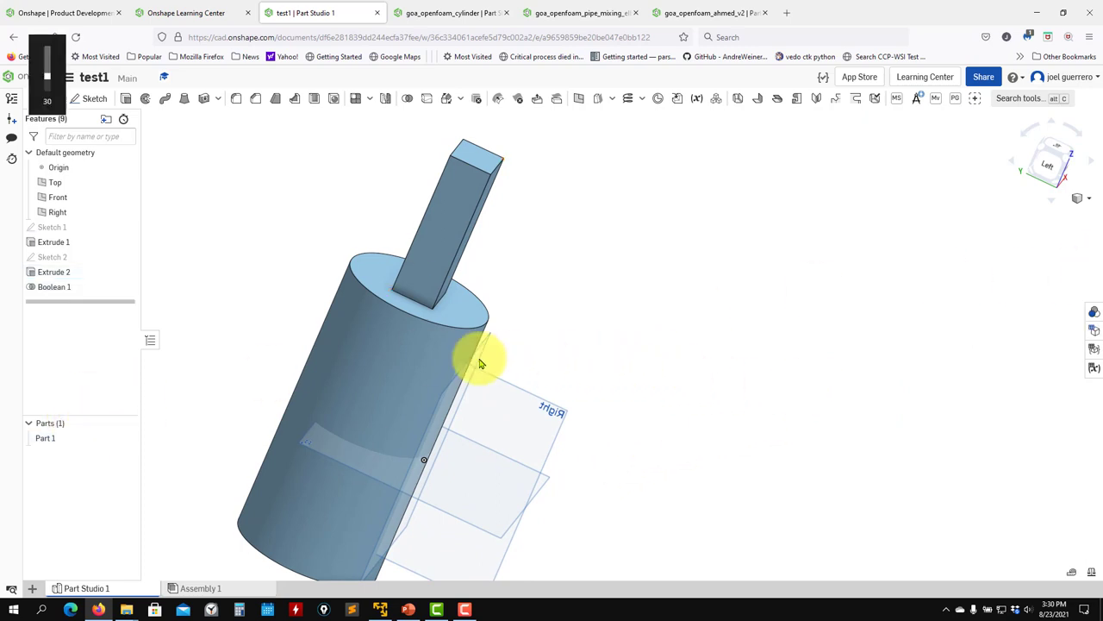
- Make Part 1 semi-transparent by setting its appearance alpha to about 0.36
{"action": "left_click", "coordinate": [48, 438]}
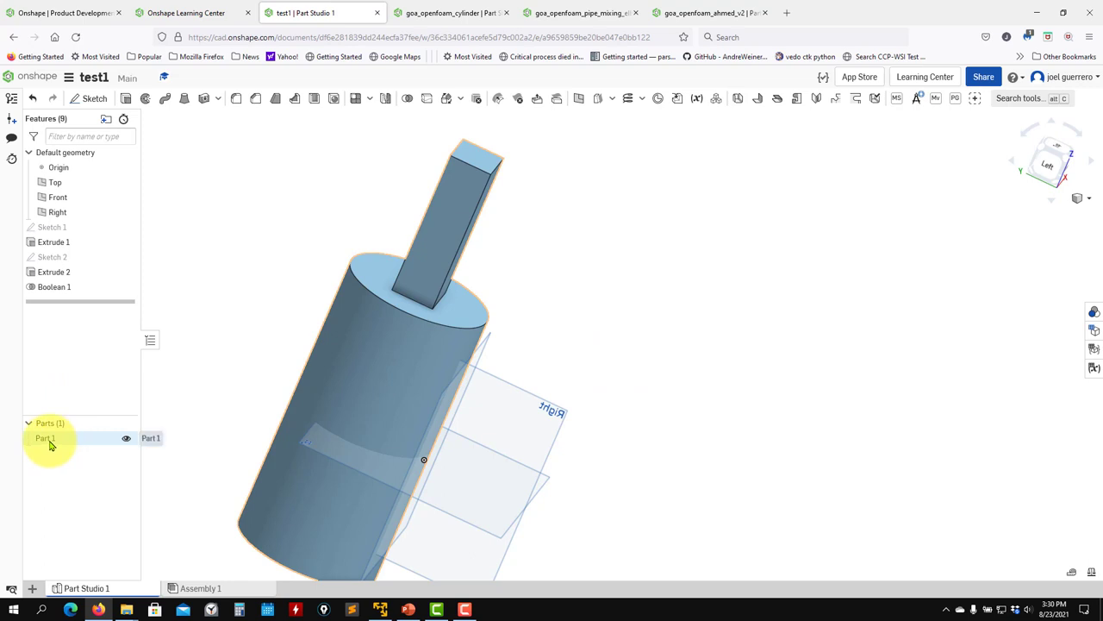
{"action": "right_click", "coordinate": [49, 443]}
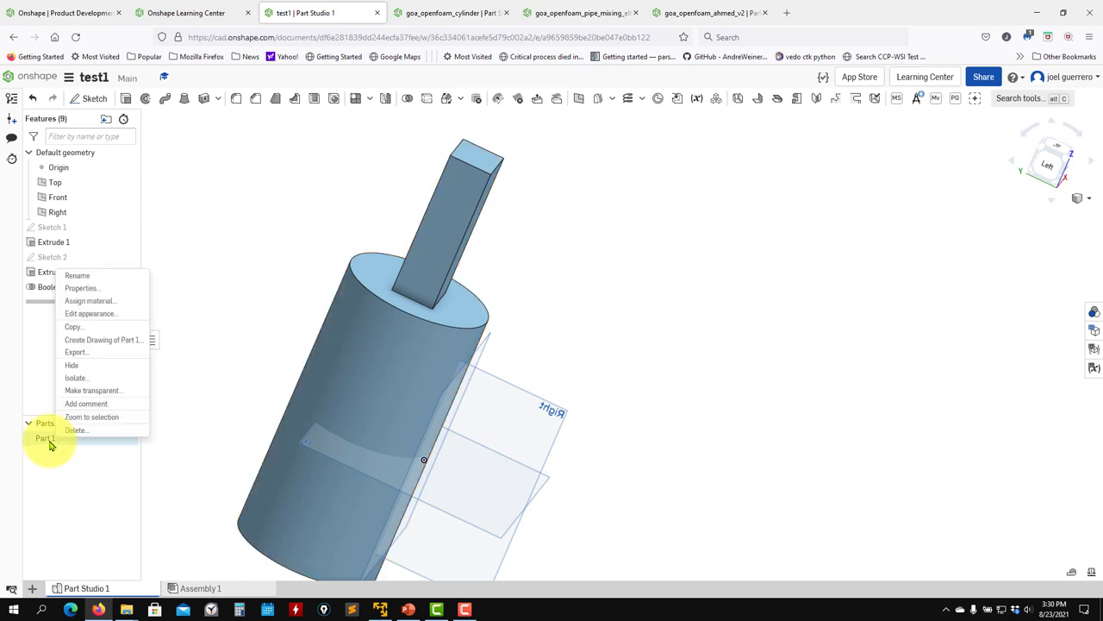
{"action": "left_click", "coordinate": [102, 315]}
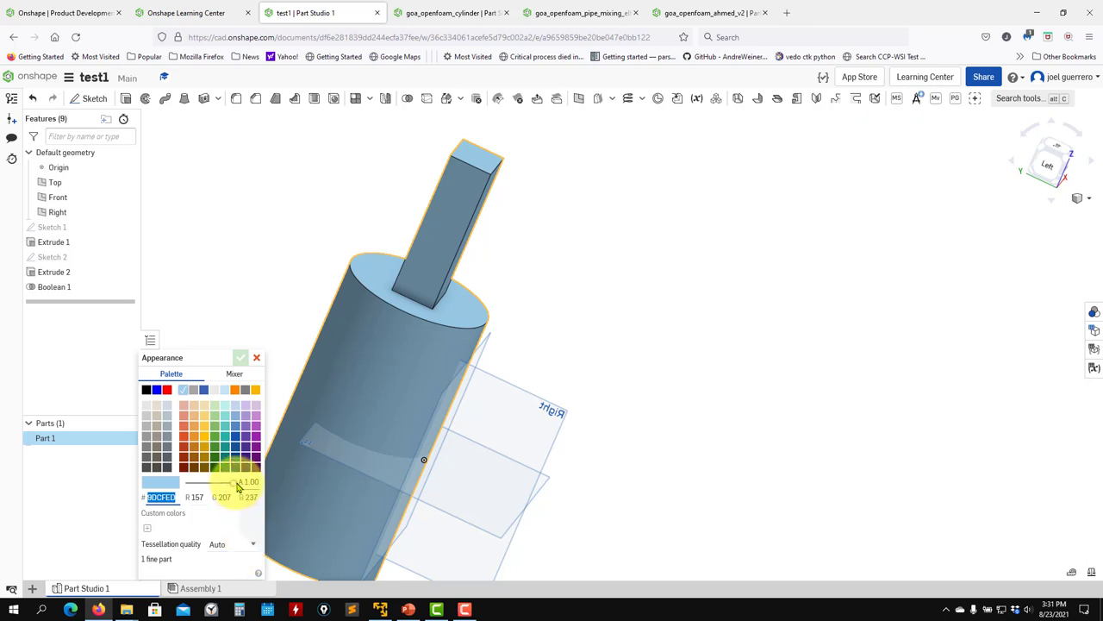
{"action": "left_click_drag", "start_coordinate": [221, 487], "coordinate": [200, 487]}
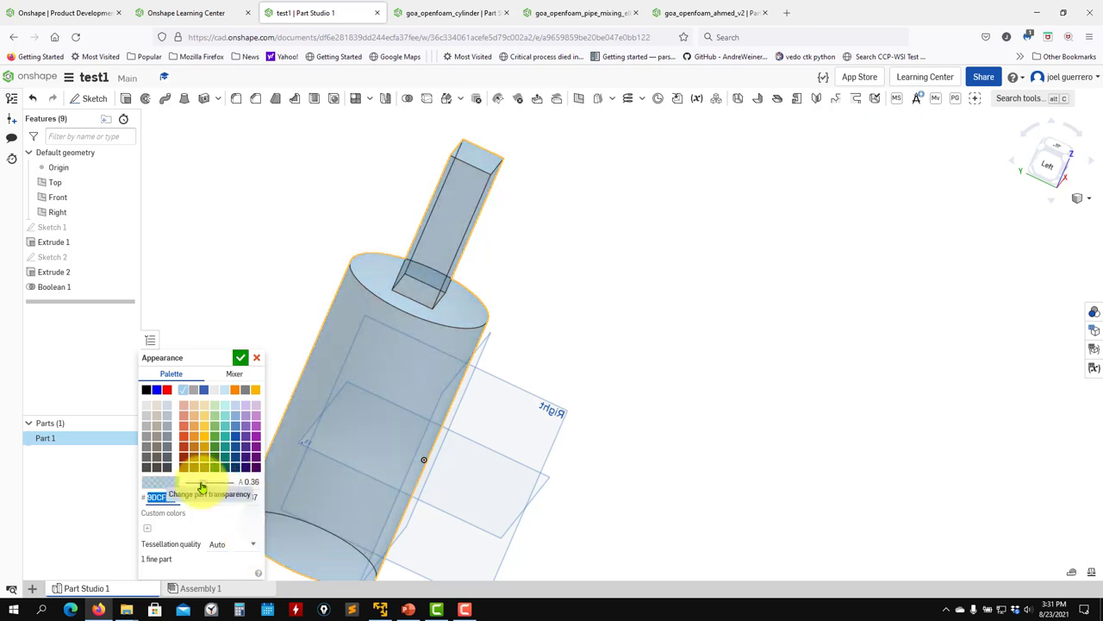
{"action": "left_click", "coordinate": [240, 357]}
{"action": "scroll", "coordinate": [658, 426], "scroll_direction": "down", "scroll_amount": 3}
{"action": "right_click_drag", "start_coordinate": [659, 431], "coordinate": [255, 356]}
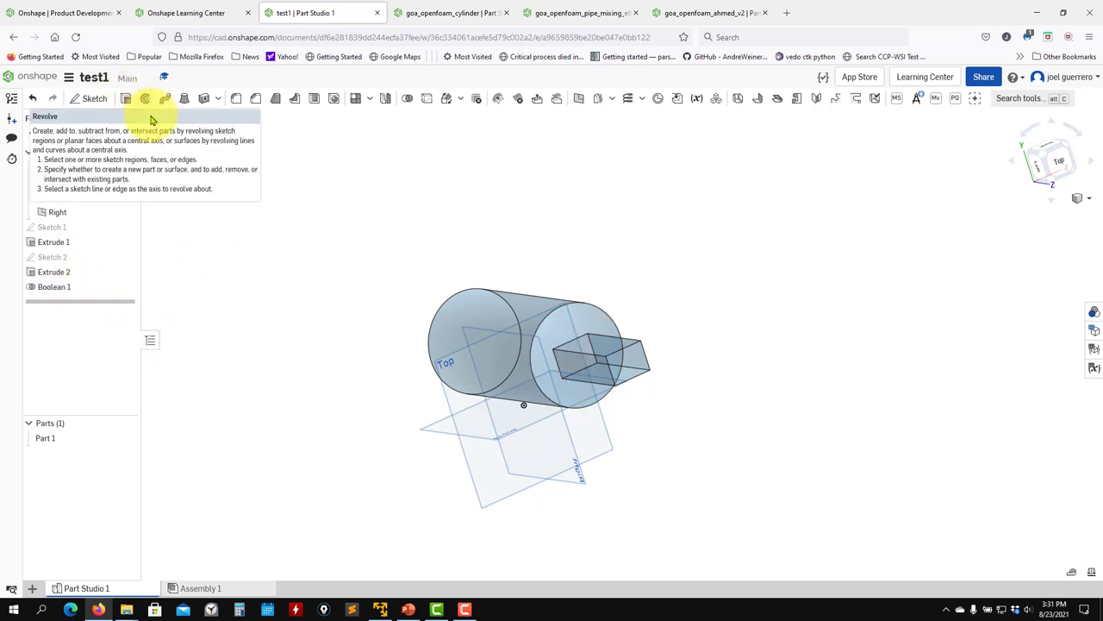
- Create a second Part Studio in the document and open it
{"action": "left_click", "coordinate": [32, 587]}
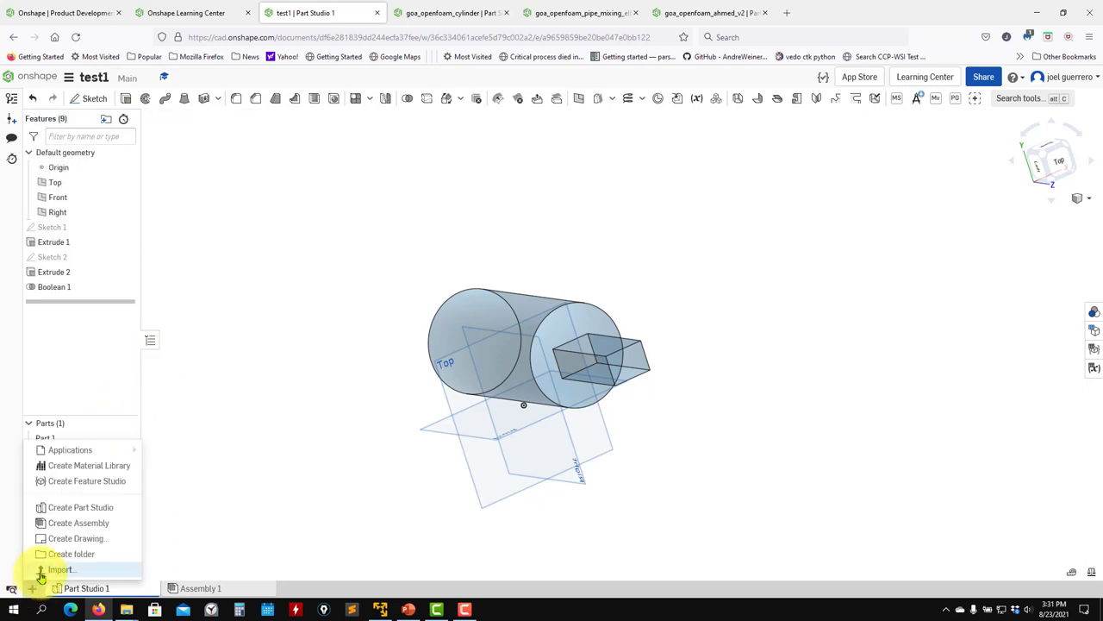
{"action": "left_click", "coordinate": [82, 507]}
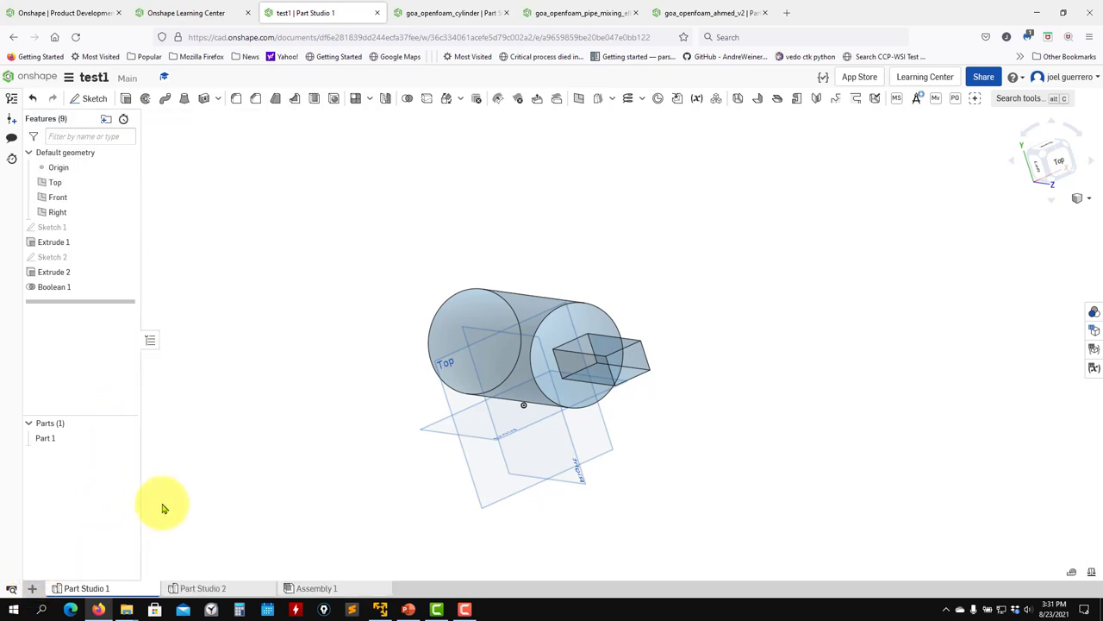
{"action": "left_click", "coordinate": [198, 587]}
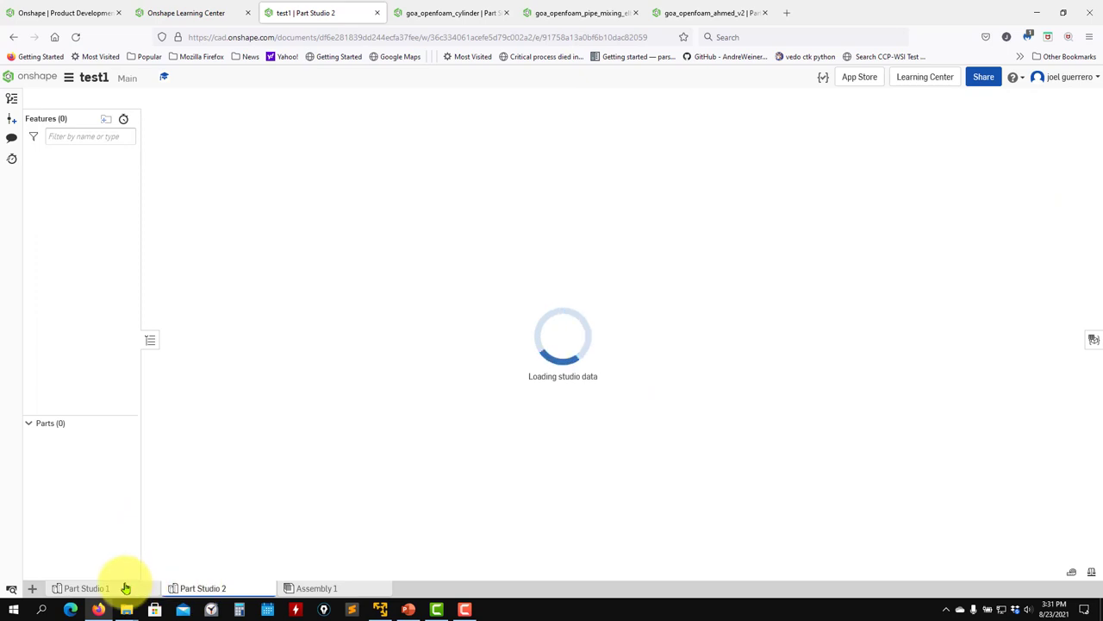
- Rename Part Studio 1 as "extrude" and Part Studio 2 as "revolve"
{"action": "left_click", "coordinate": [125, 588]}
{"action": "right_click", "coordinate": [126, 588]}
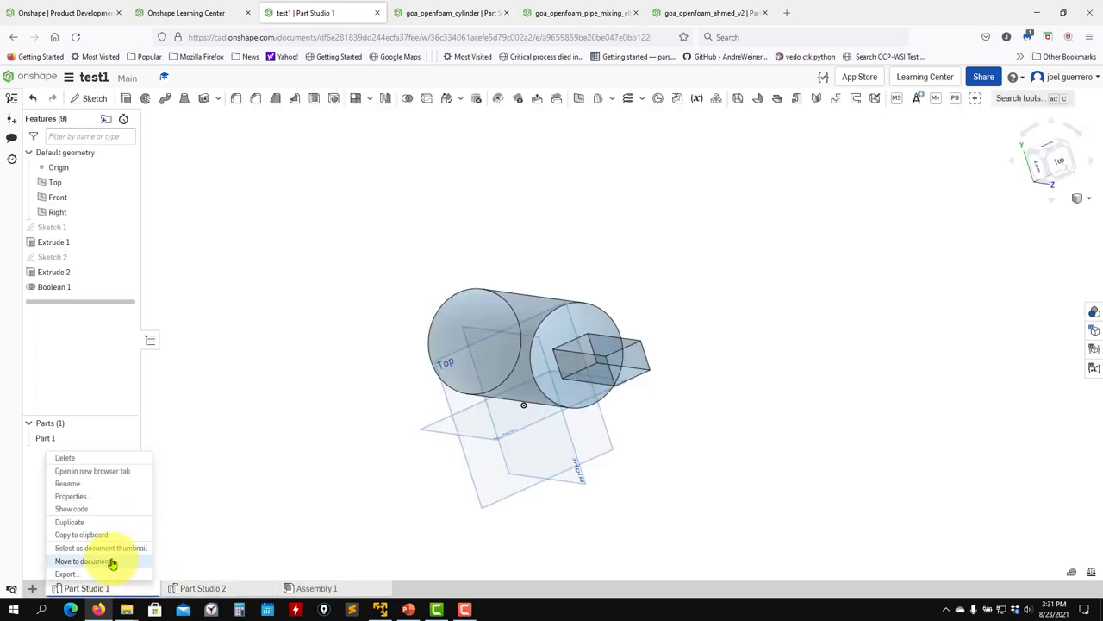
{"action": "left_click", "coordinate": [69, 483]}
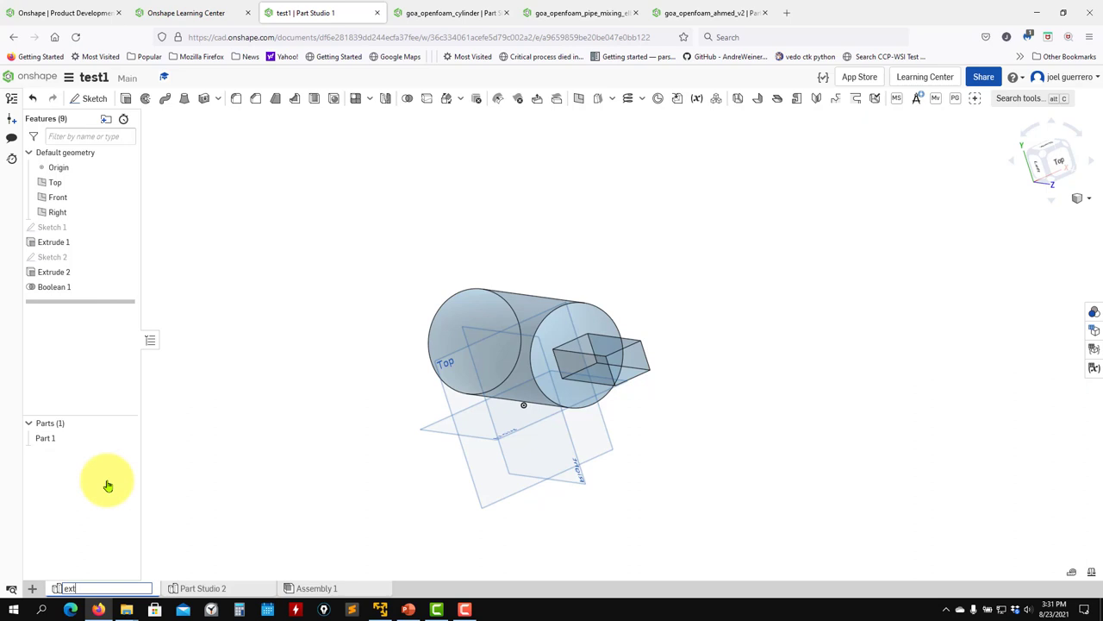
{"action": "left_click", "coordinate": [218, 588]}
{"action": "right_click", "coordinate": [197, 590]}
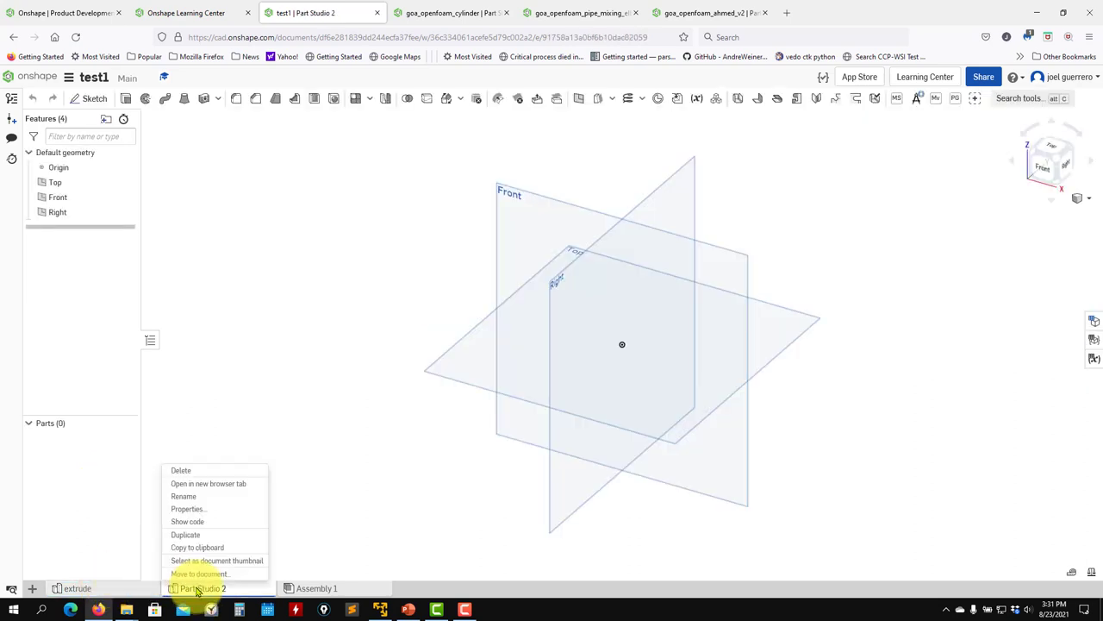
{"action": "left_click", "coordinate": [222, 498]}
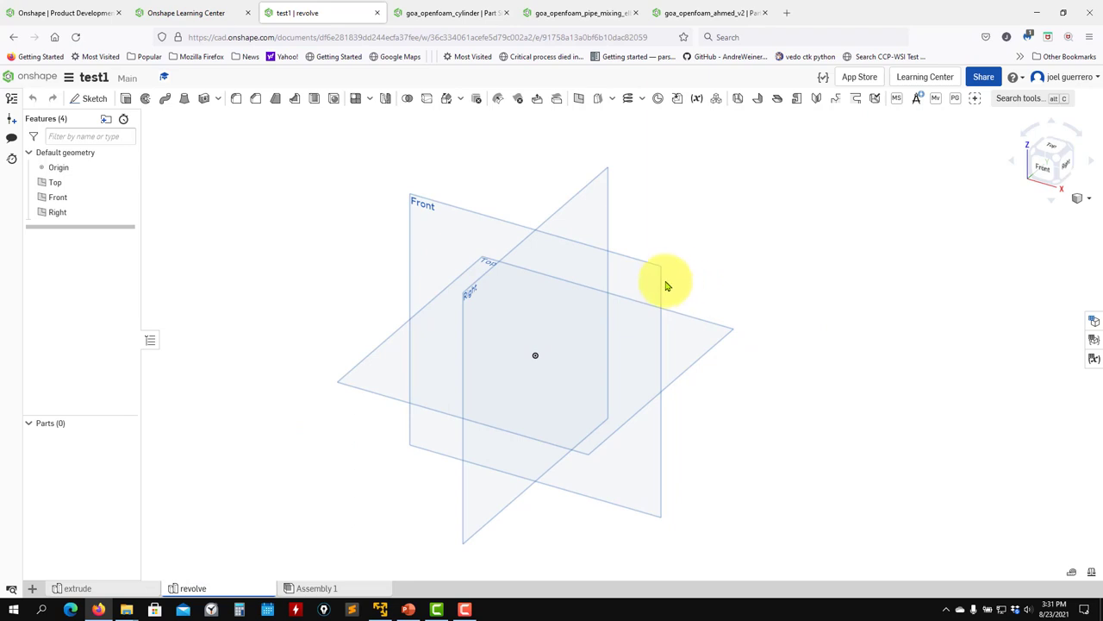
- Start a sketch on the Front plane and draw a circle about 0.186 m in diameter centred on the origin
{"action": "left_click", "coordinate": [663, 283]}
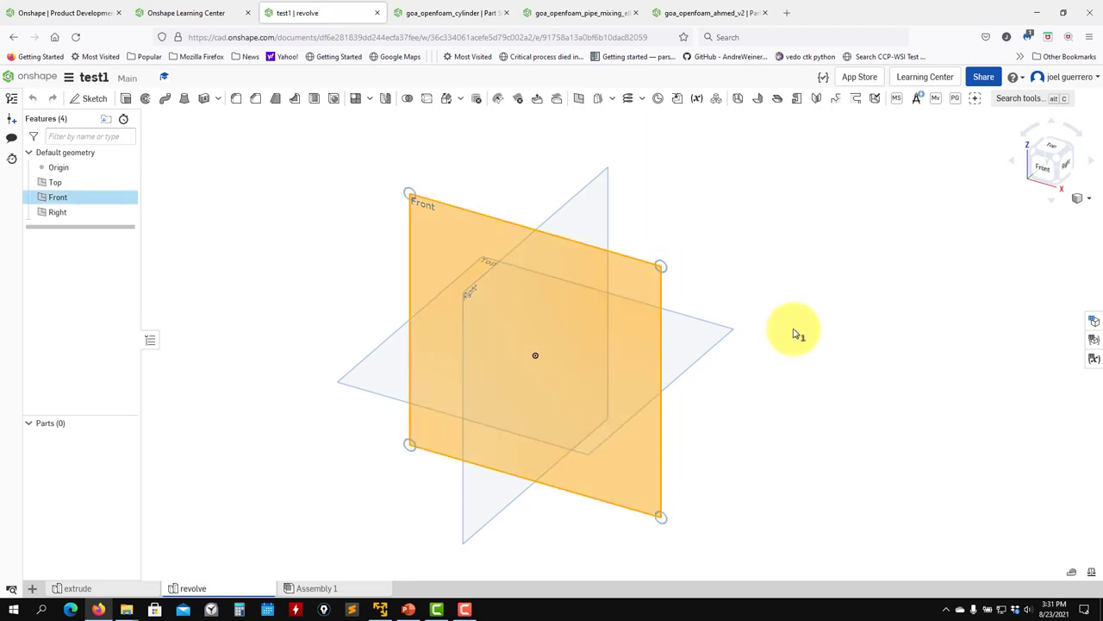
{"action": "left_click", "coordinate": [95, 99]}
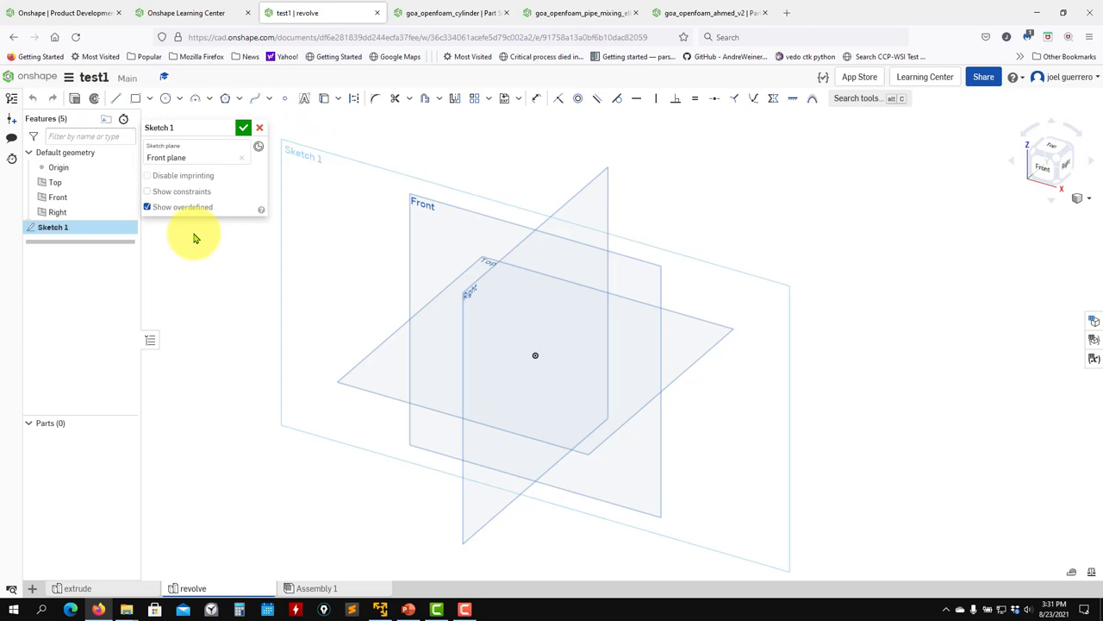
{"action": "key", "text": "n"}
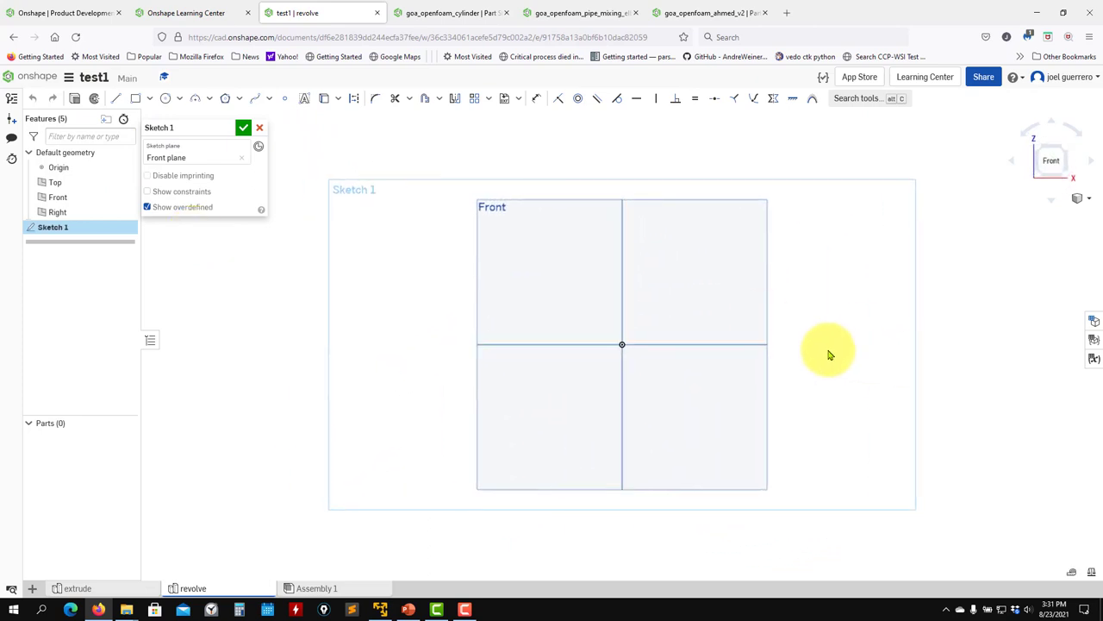
{"action": "mouse_move", "coordinate": [830, 354]}
{"action": "middle_mouse_down"}
{"action": "mouse_move", "coordinate": [583, 382]}
{"action": "mouse_move", "coordinate": [646, 416]}
{"action": "middle_mouse_up"}
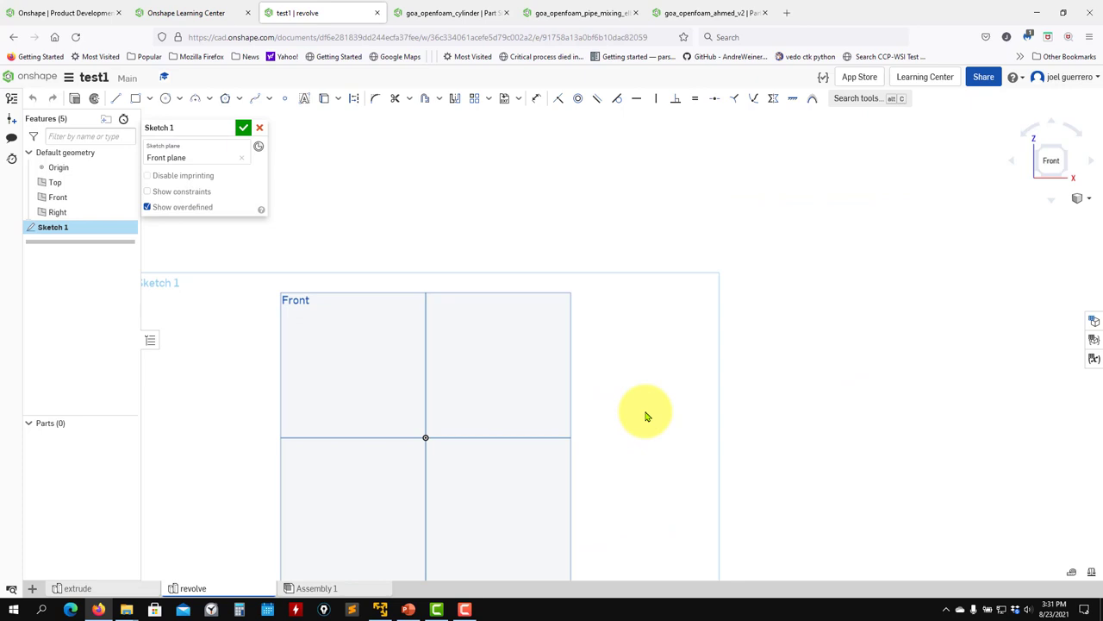
{"action": "mouse_move", "coordinate": [692, 386]}
{"action": "middle_mouse_down"}
{"action": "mouse_move", "coordinate": [756, 313]}
{"action": "mouse_move", "coordinate": [780, 304]}
{"action": "middle_mouse_up"}
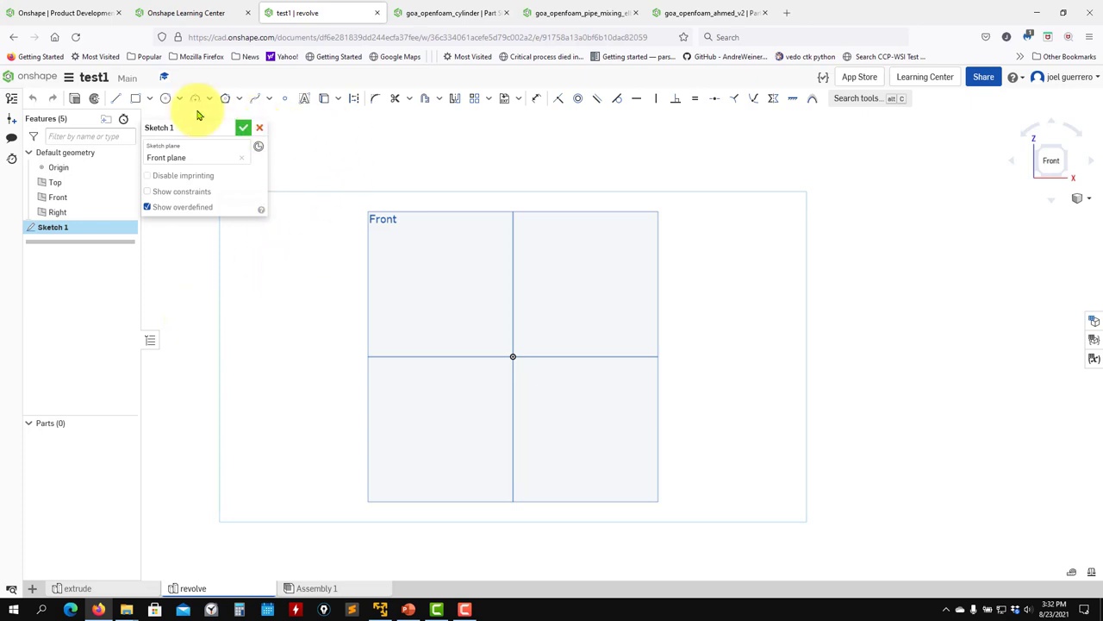
{"action": "left_click", "coordinate": [167, 98]}
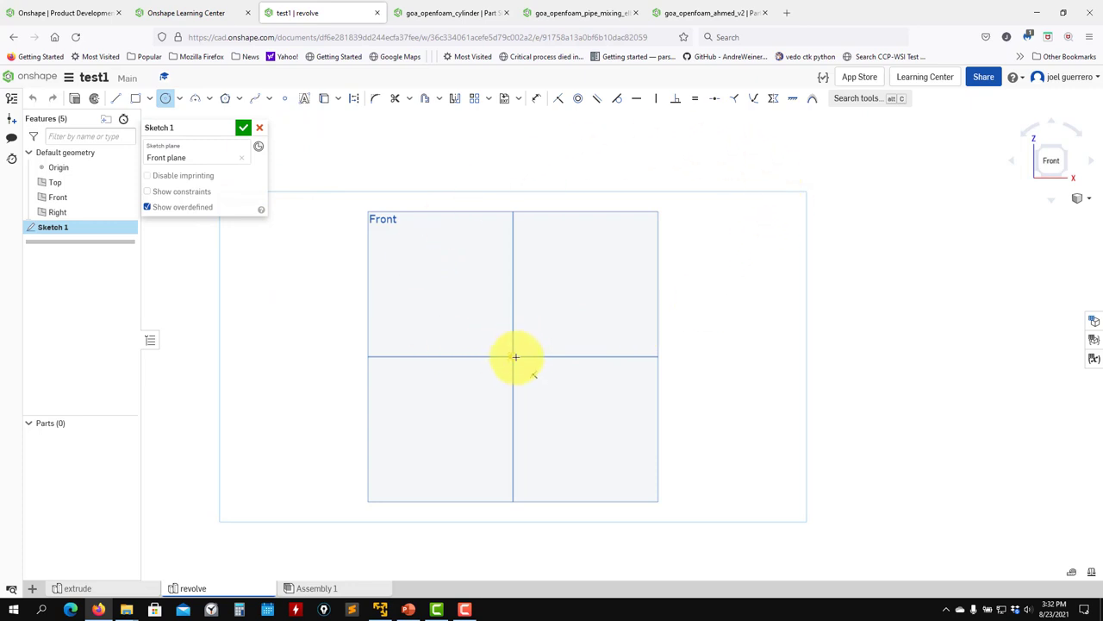
{"action": "left_click", "coordinate": [515, 356]}
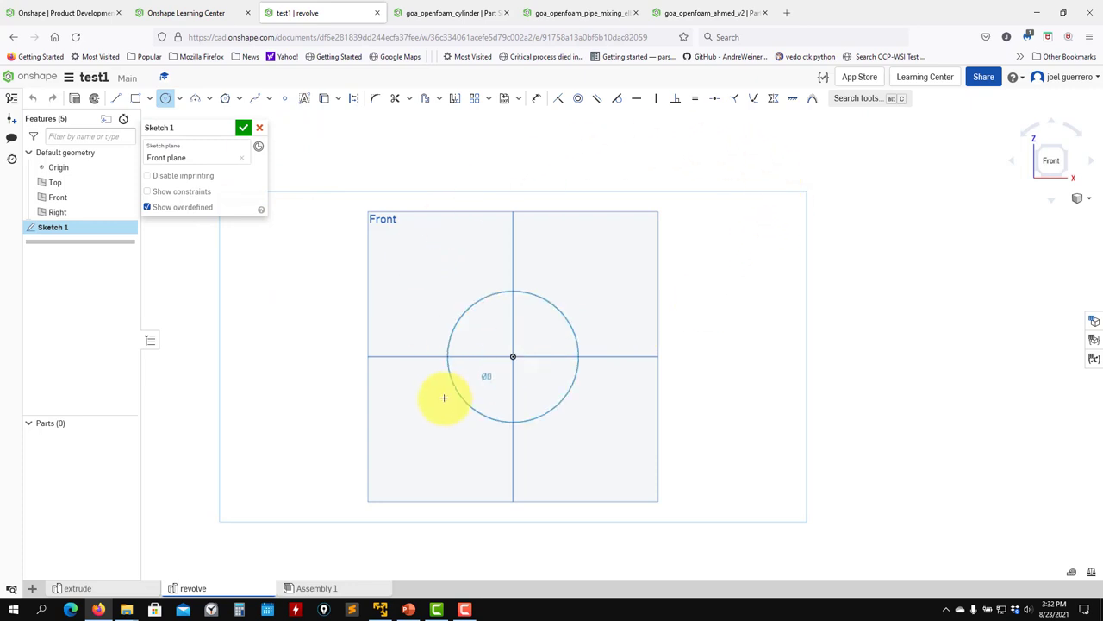
{"action": "left_click", "coordinate": [345, 289]}
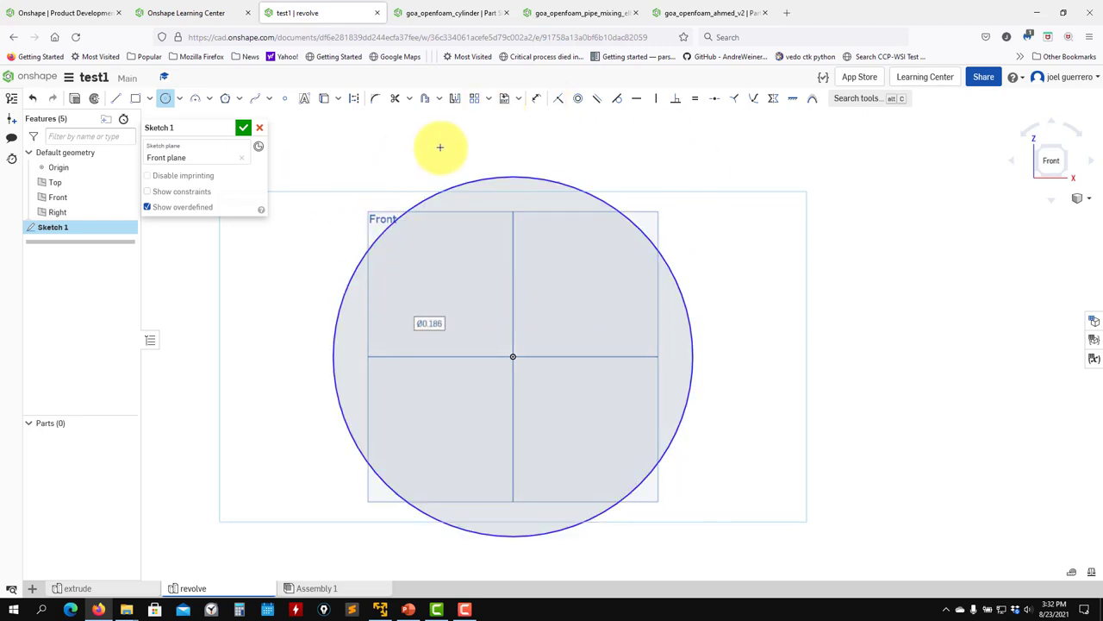
- Draw a horizontal line across the full circle through its centre
{"action": "left_click", "coordinate": [537, 100]}
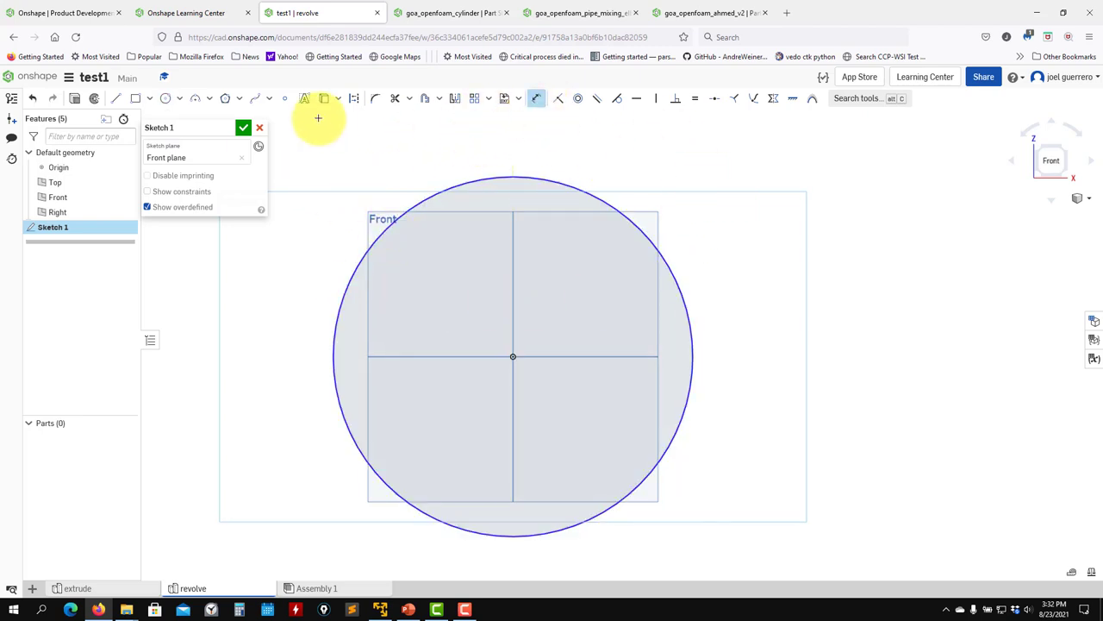
{"action": "left_click", "coordinate": [117, 99]}
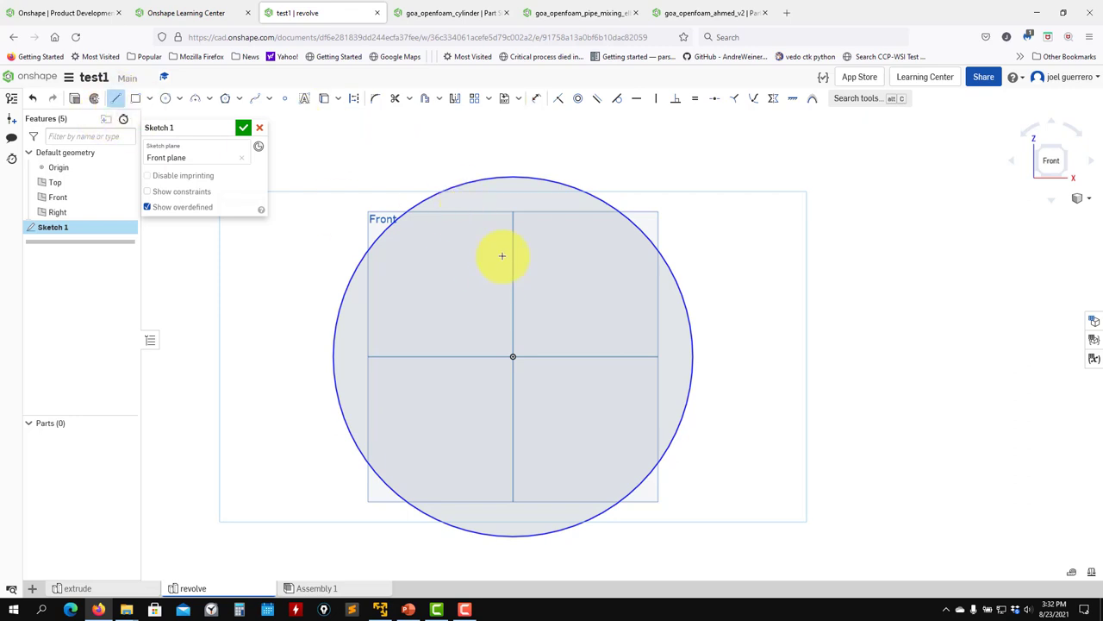
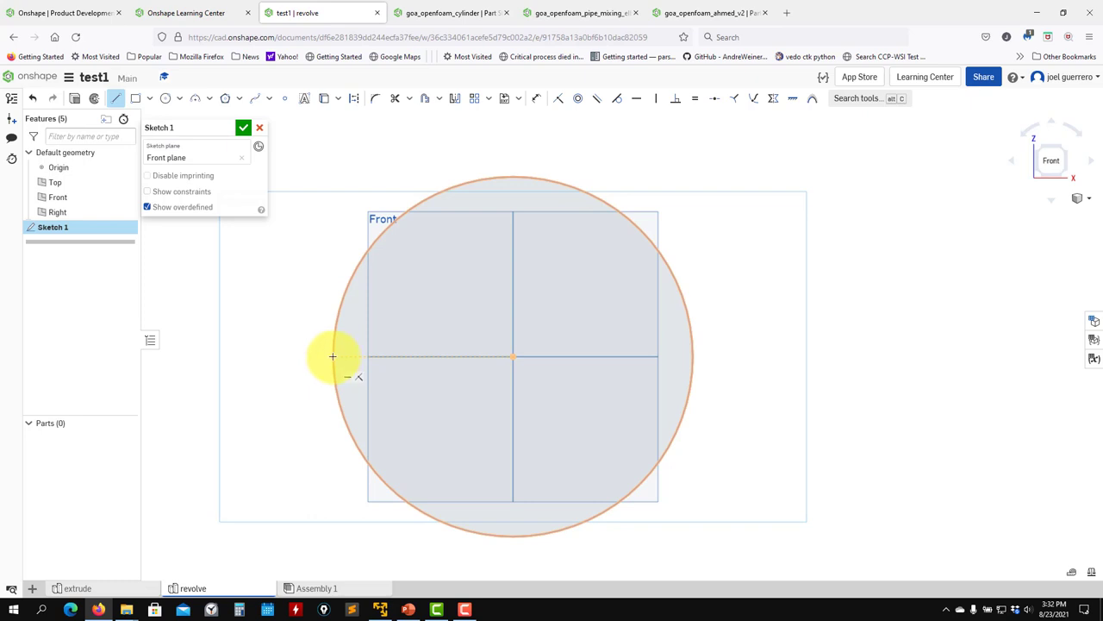
{"action": "left_click", "coordinate": [333, 356]}
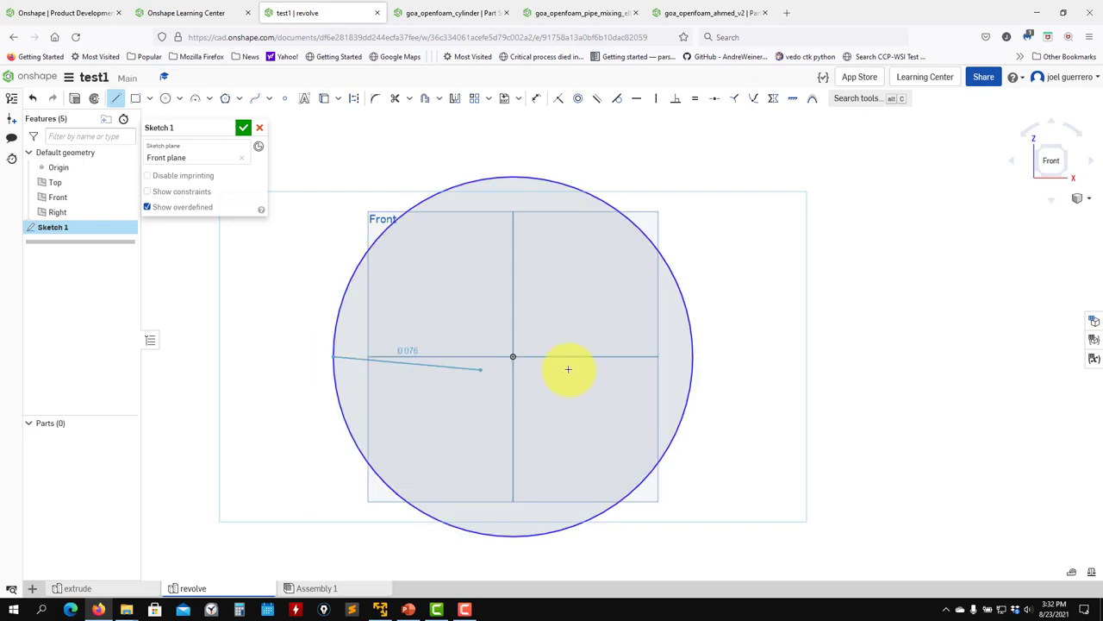
{"action": "left_click", "coordinate": [693, 356]}
{"action": "key", "text": "Escape"}
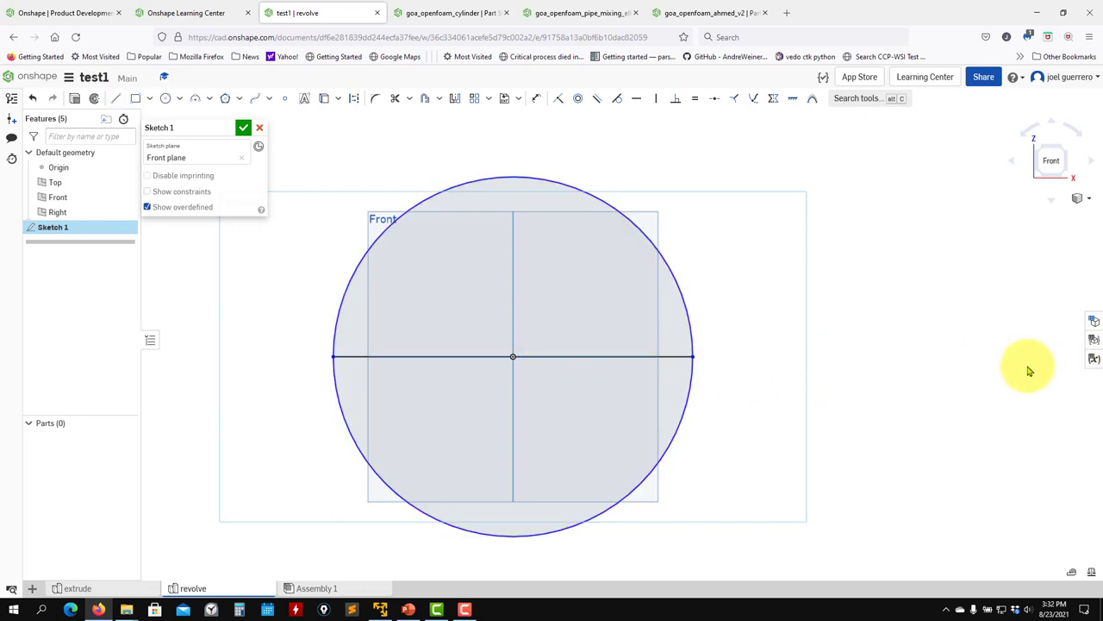
- Trim away the upper half of the circle and finish the semicircle sketch
{"action": "left_click", "coordinate": [410, 102]}
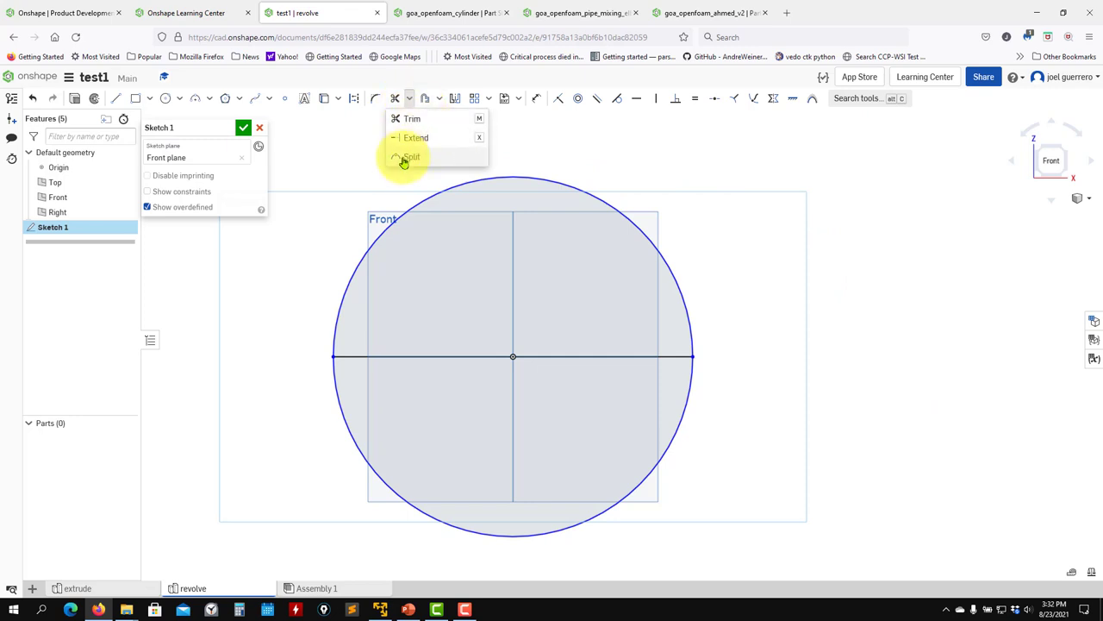
{"action": "left_click", "coordinate": [414, 118]}
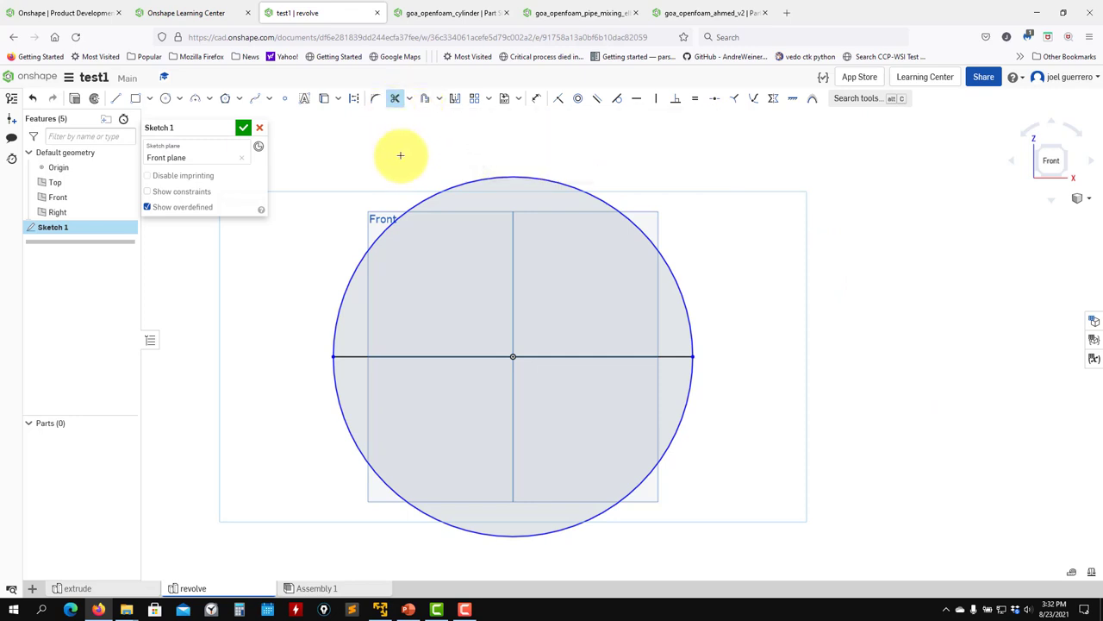
{"action": "left_click", "coordinate": [464, 184]}
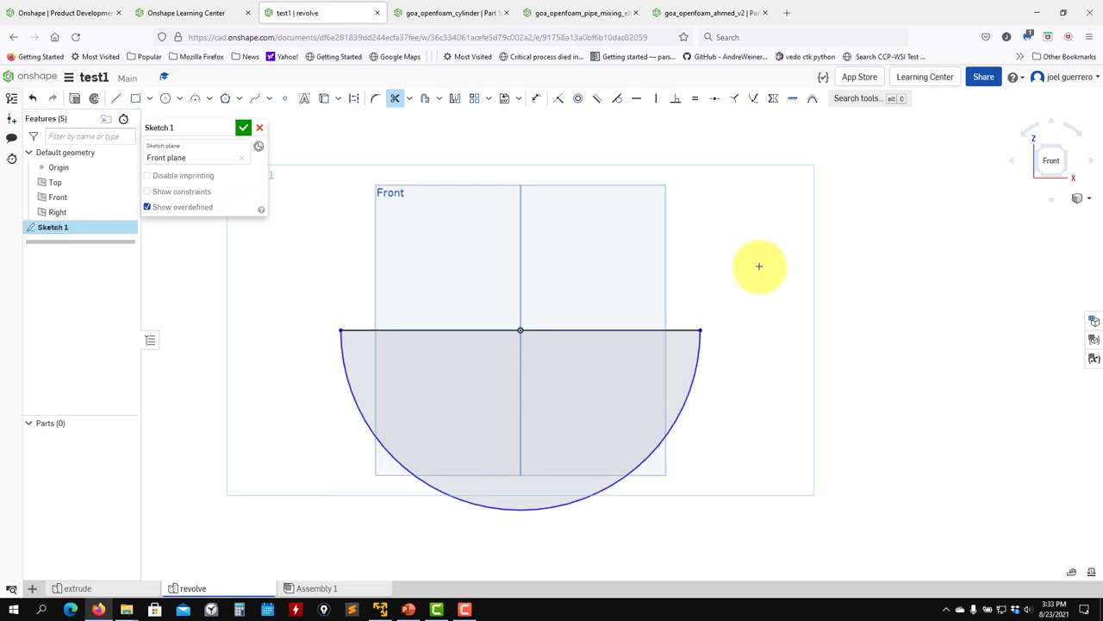
{"action": "mouse_move", "coordinate": [763, 276]}
{"action": "right_mouse_down"}
{"action": "mouse_move", "coordinate": [764, 234]}
{"action": "mouse_move", "coordinate": [726, 202]}
{"action": "mouse_move", "coordinate": [688, 204]}
{"action": "mouse_move", "coordinate": [670, 269]}
{"action": "mouse_move", "coordinate": [679, 294]}
{"action": "right_mouse_up"}
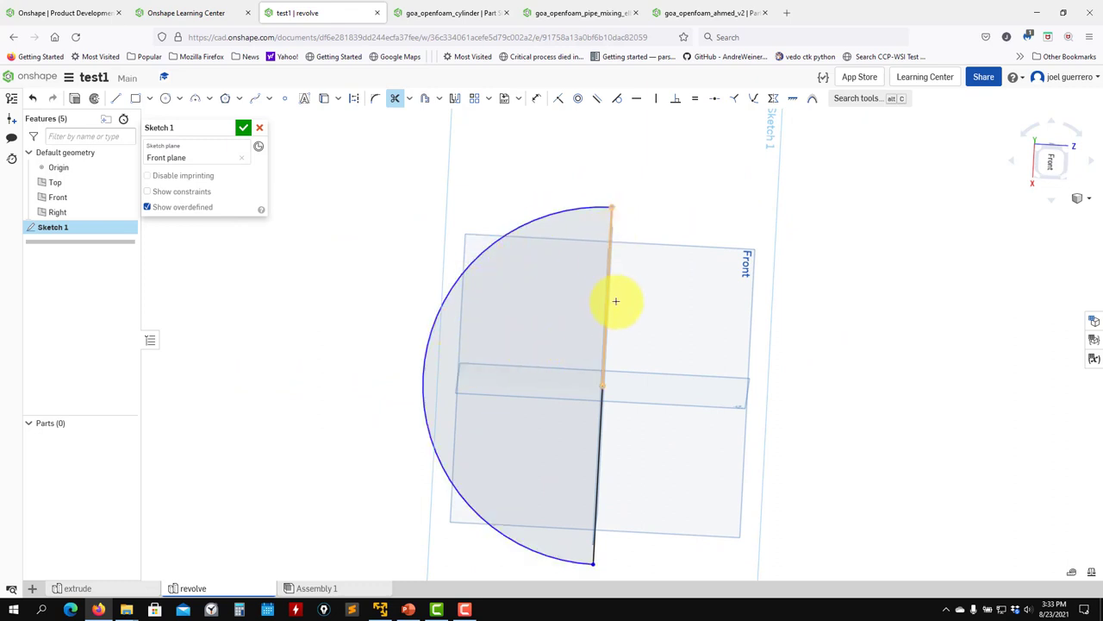
{"action": "left_click", "coordinate": [244, 129]}
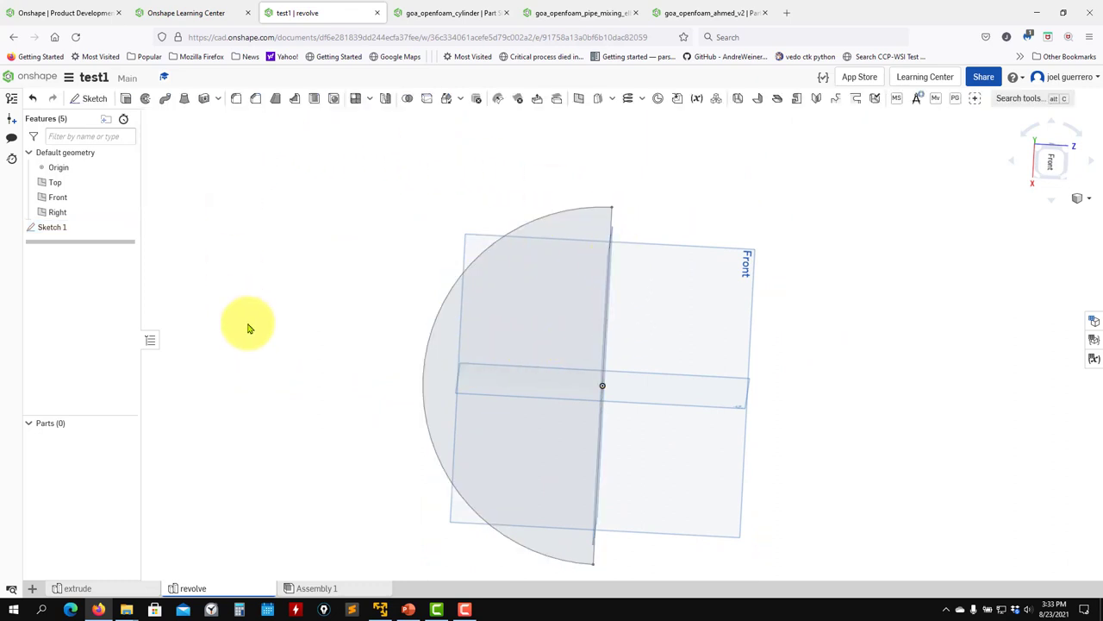
- Revolve the semicircular sketch region as a new solid, a full turn about its straight edge
{"action": "left_click", "coordinate": [146, 99]}
{"action": "left_click", "coordinate": [510, 298]}
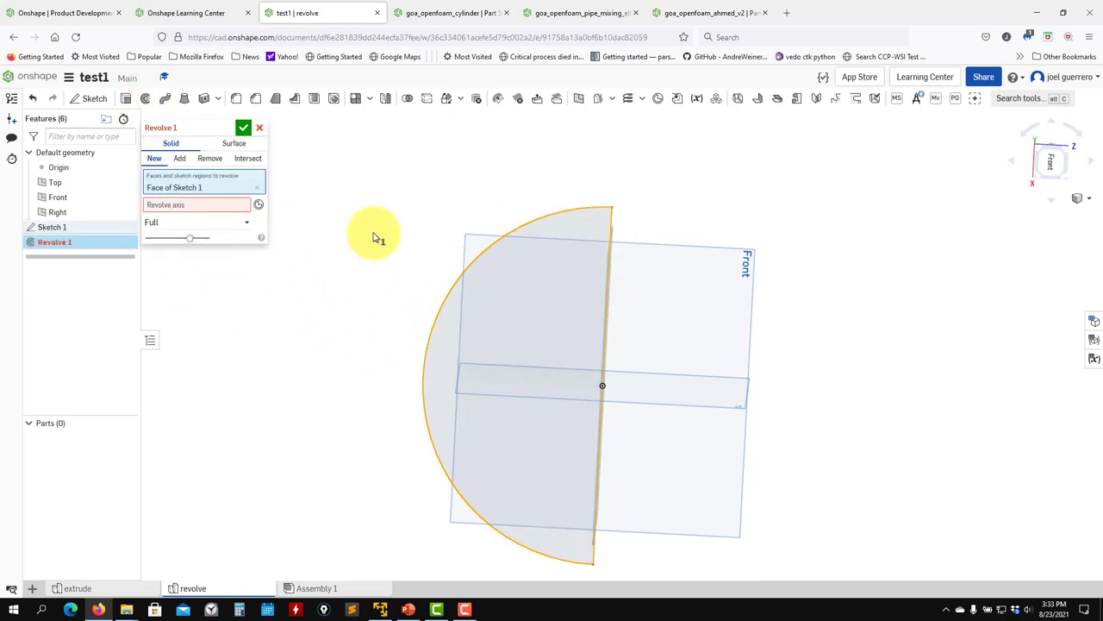
{"action": "left_click", "coordinate": [172, 205]}
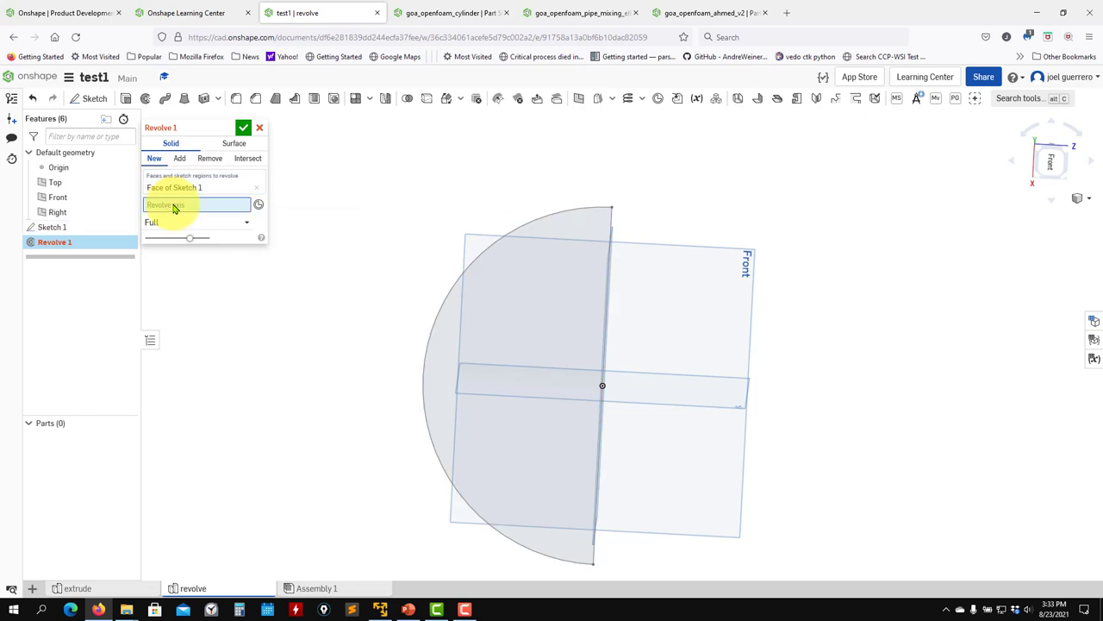
{"action": "left_click", "coordinate": [611, 226]}
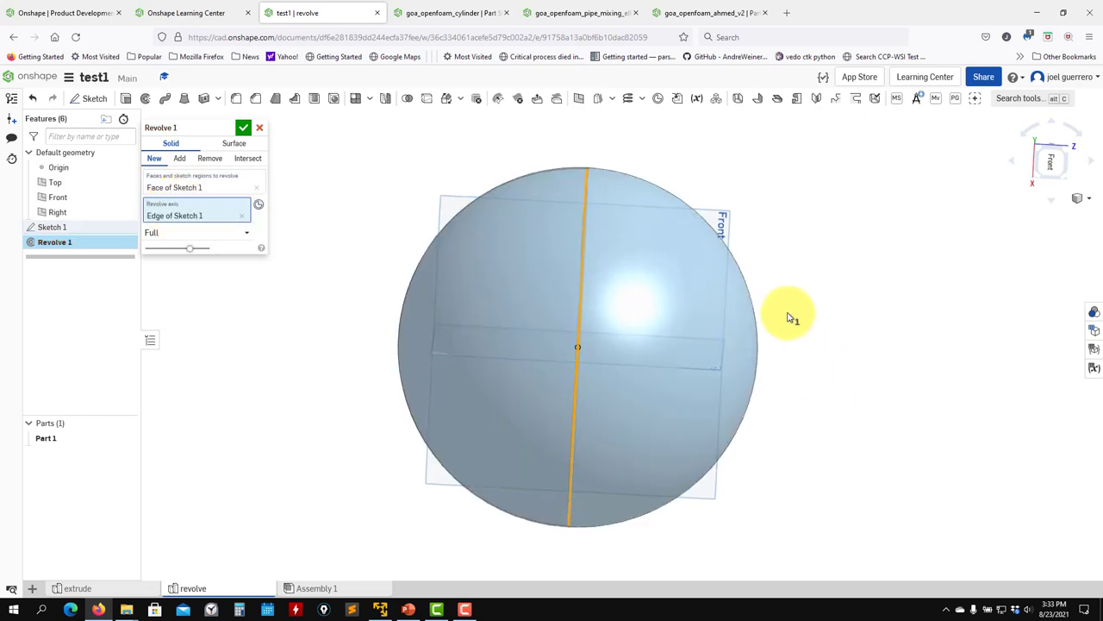
{"action": "right_click_drag", "start_coordinate": [787, 318], "coordinate": [850, 409]}
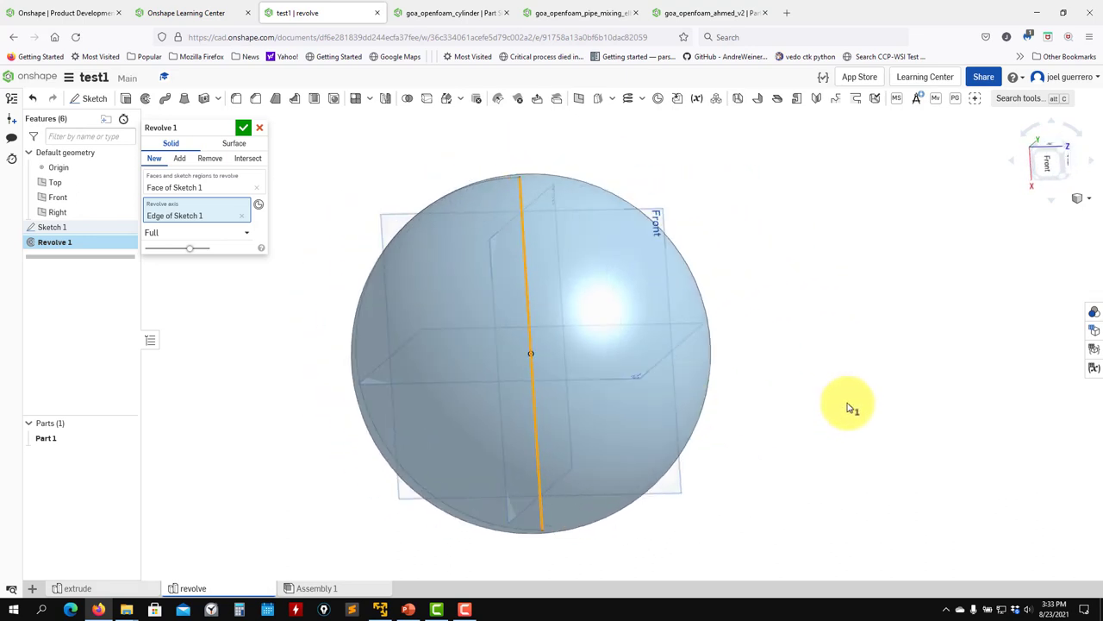
- Try the One direction, Two directions and Symmetric revolve types in turn
{"action": "left_click", "coordinate": [246, 238]}
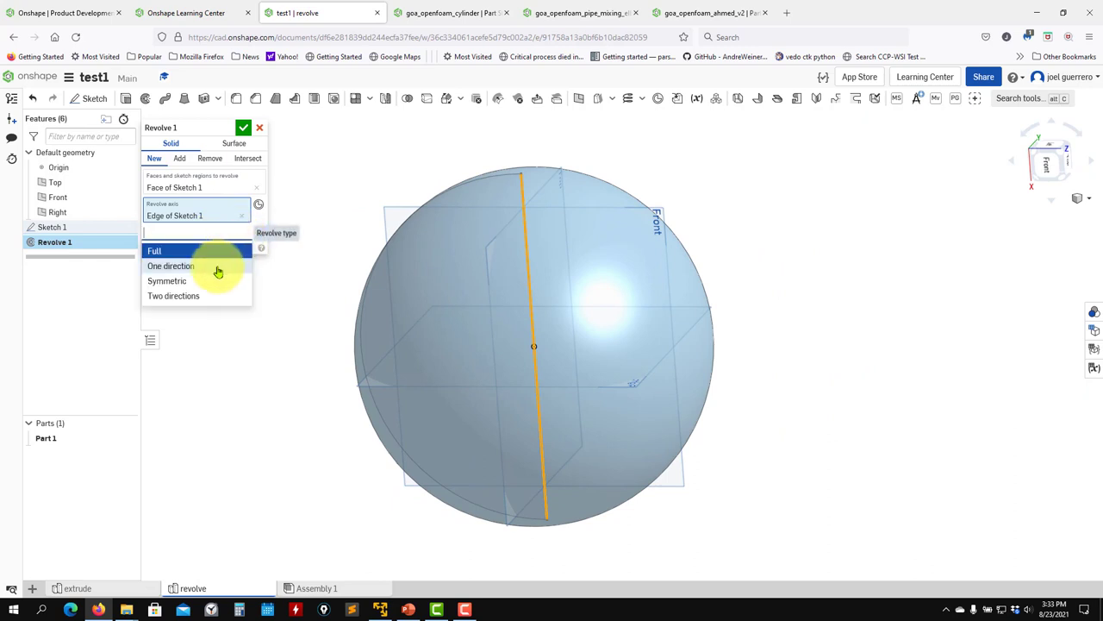
{"action": "left_click", "coordinate": [178, 270]}
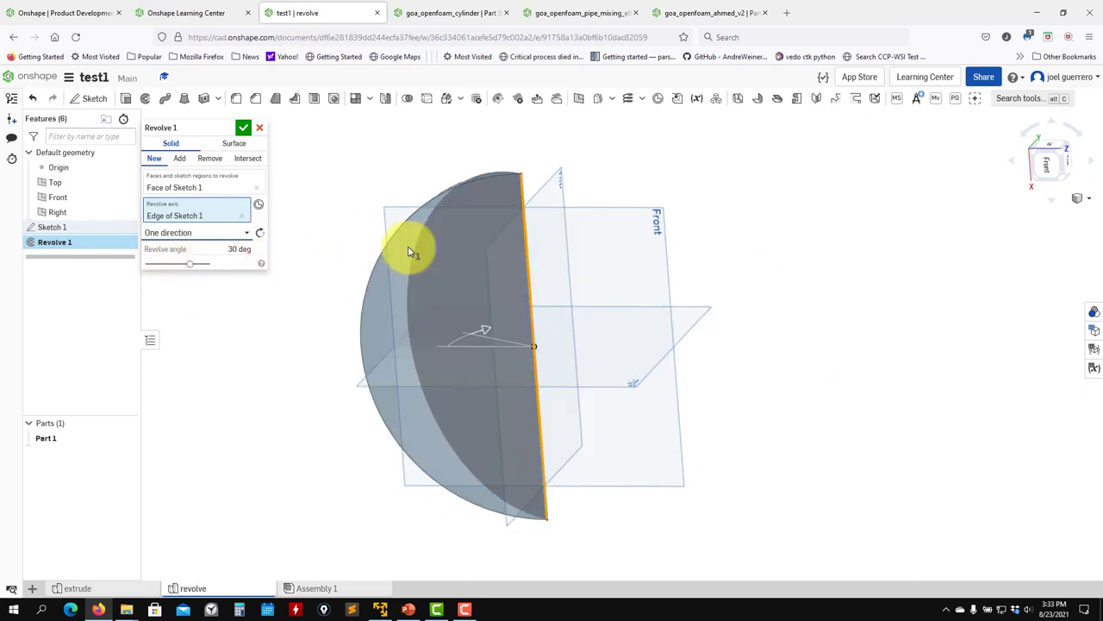
{"action": "right_click_drag", "start_coordinate": [732, 278], "coordinate": [727, 393]}
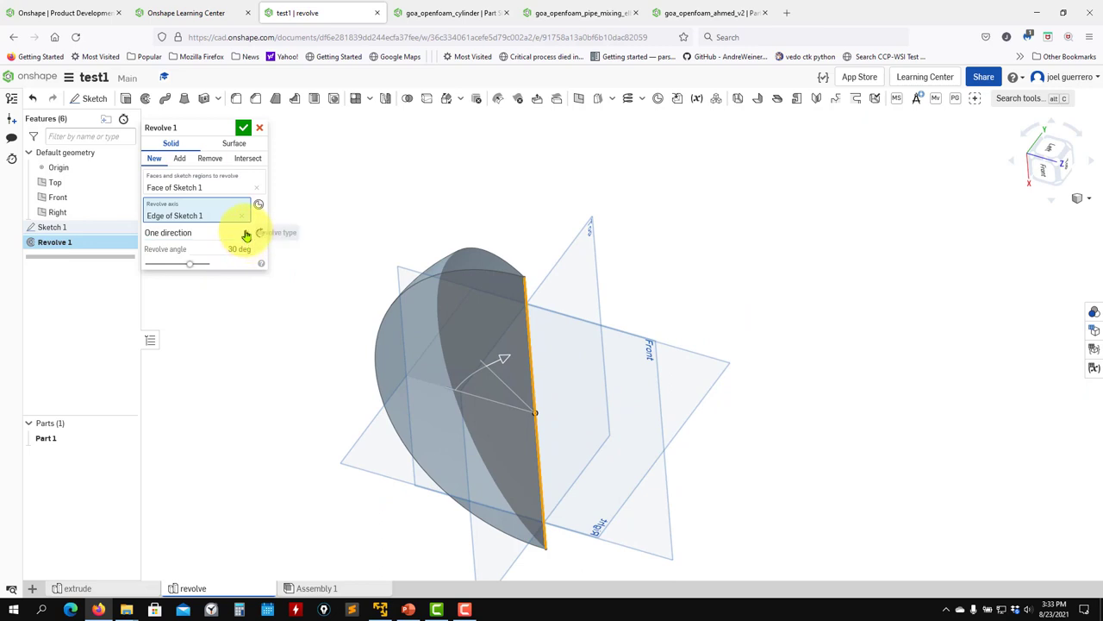
{"action": "left_click", "coordinate": [247, 235]}
{"action": "left_click", "coordinate": [221, 293]}
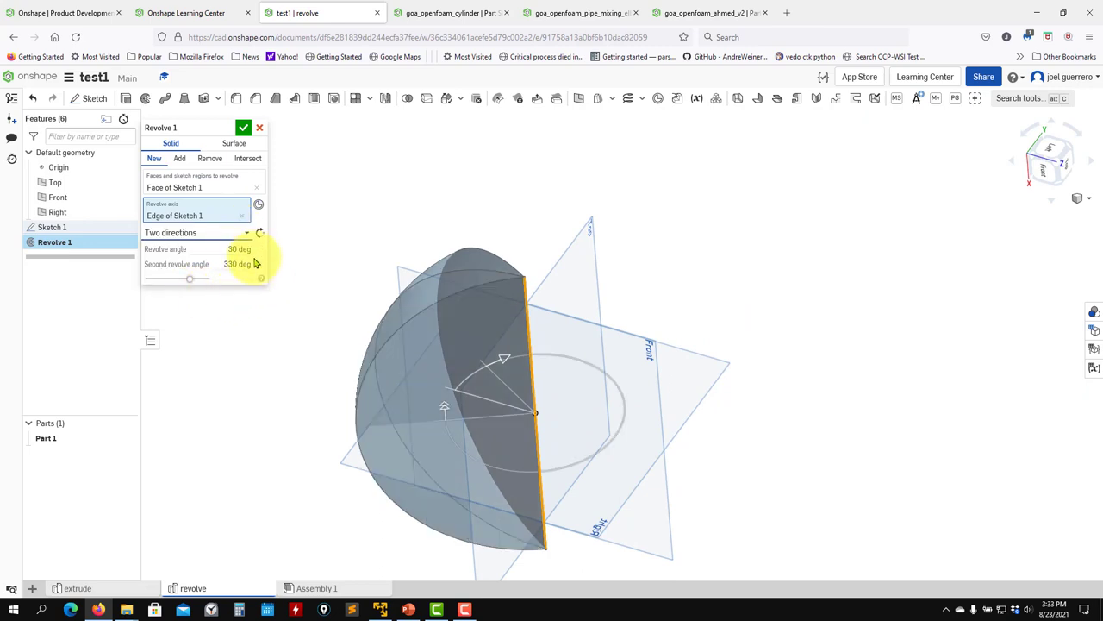
{"action": "left_click", "coordinate": [241, 234]}
{"action": "left_click", "coordinate": [184, 278]}
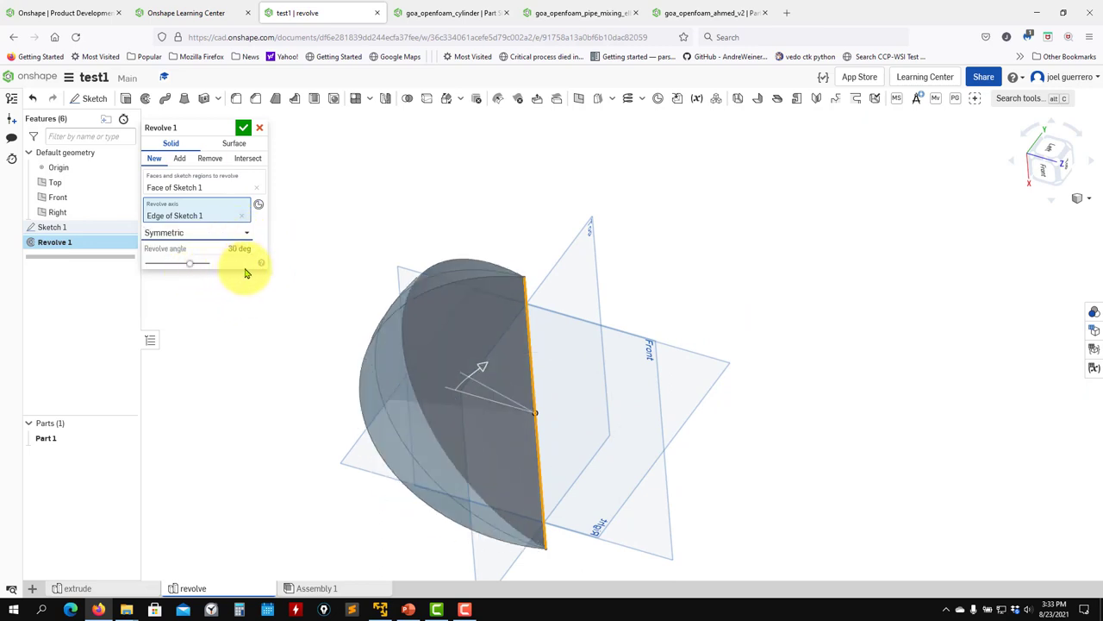
- Set the revolve type to Two directions, increase the first revolve angle to about 75 degrees and accept the feature
{"action": "left_click", "coordinate": [242, 234]}
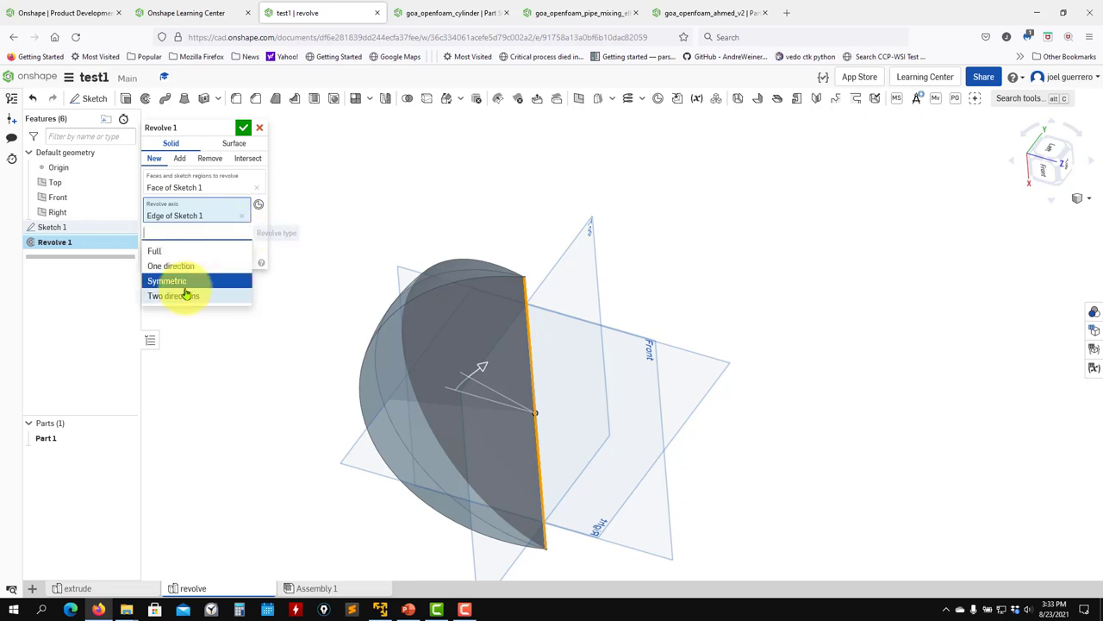
{"action": "left_click", "coordinate": [190, 296]}
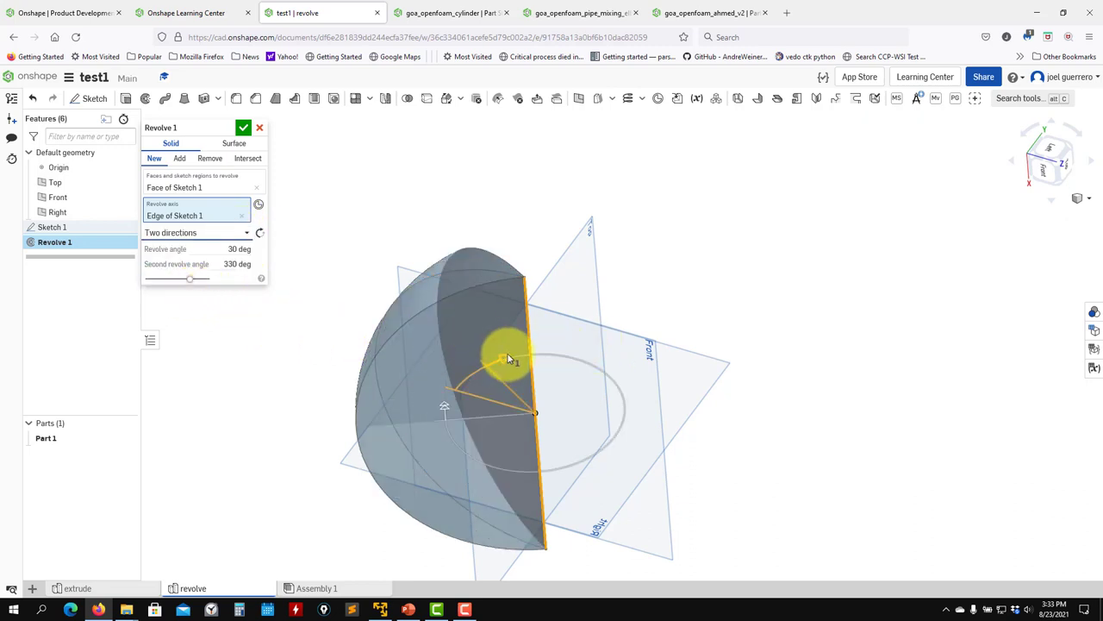
{"action": "left_click_drag", "start_coordinate": [509, 358], "coordinate": [505, 394]}
{"action": "right_click_drag", "start_coordinate": [734, 264], "coordinate": [761, 304]}
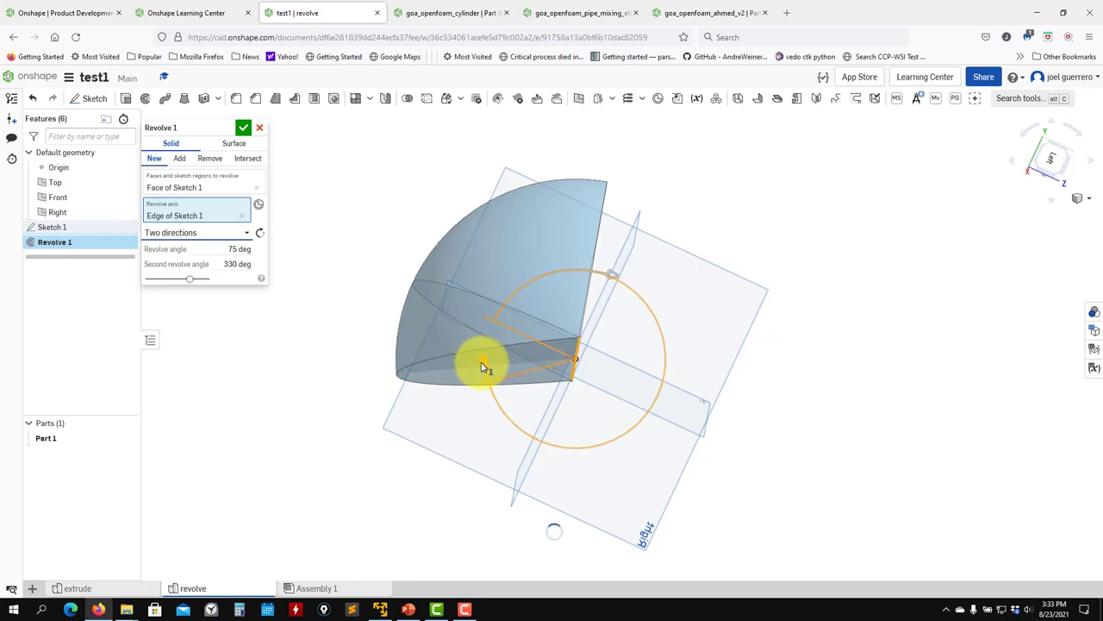
{"action": "left_click", "coordinate": [243, 128]}
- Start a sketch on the revolved part's flat semicircular face and draw a circle about 0.04 m in diameter on its horizontal midline
{"action": "right_click_drag", "start_coordinate": [256, 312], "coordinate": [459, 359]}
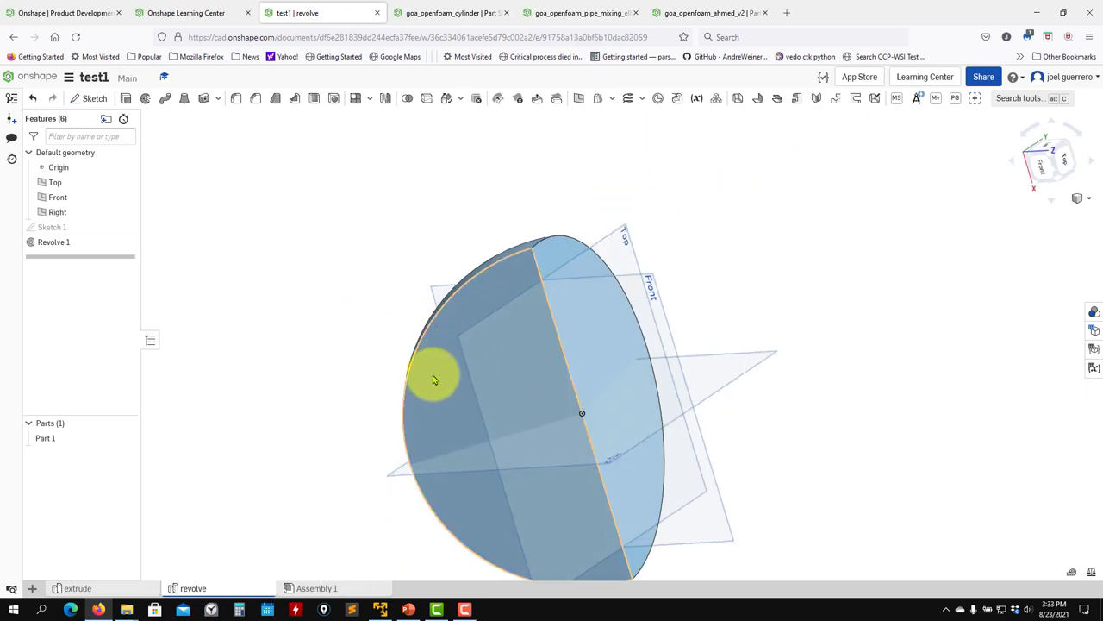
{"action": "left_click", "coordinate": [505, 286]}
{"action": "mouse_move", "coordinate": [505, 286]}
{"action": "right_mouse_down"}
{"action": "mouse_move", "coordinate": [431, 353]}
{"action": "mouse_move", "coordinate": [434, 399]}
{"action": "right_mouse_up"}
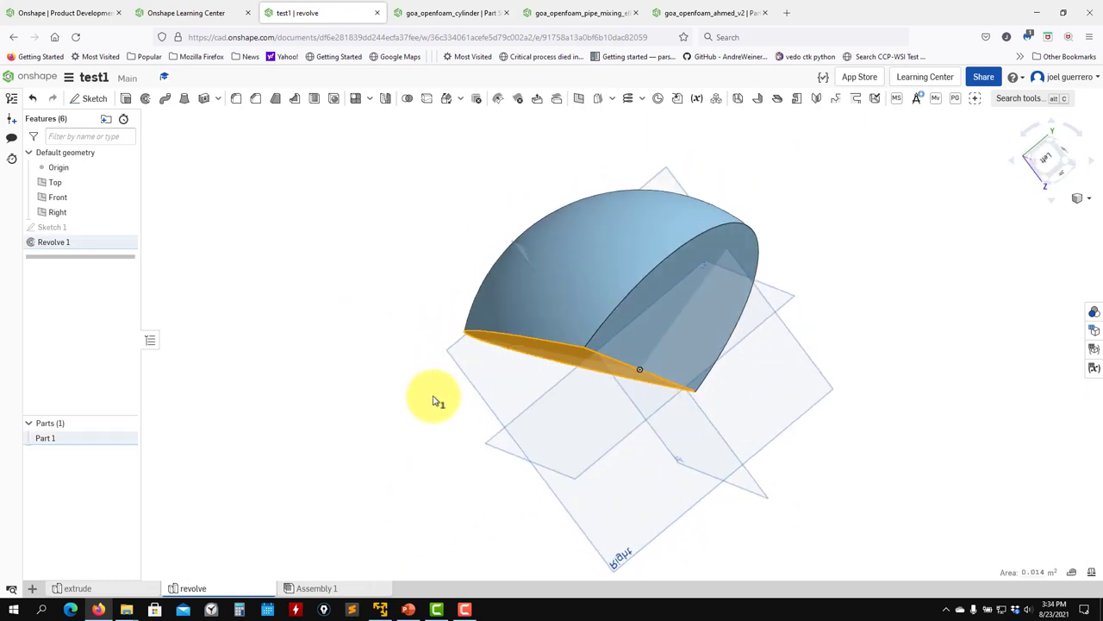
{"action": "left_click", "coordinate": [89, 104]}
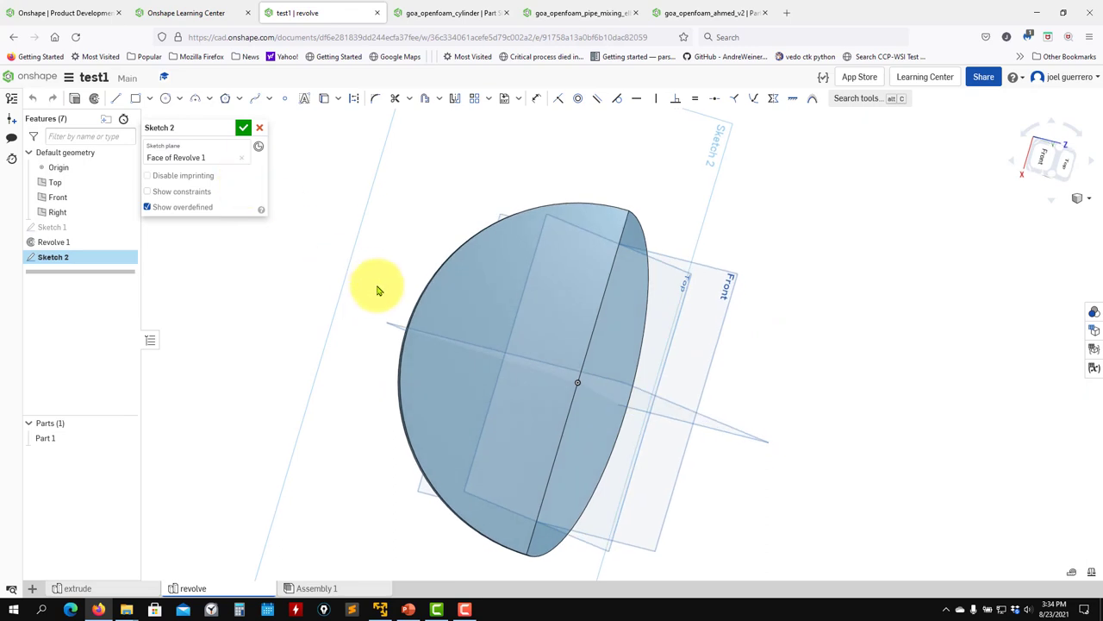
{"action": "left_click", "coordinate": [165, 98]}
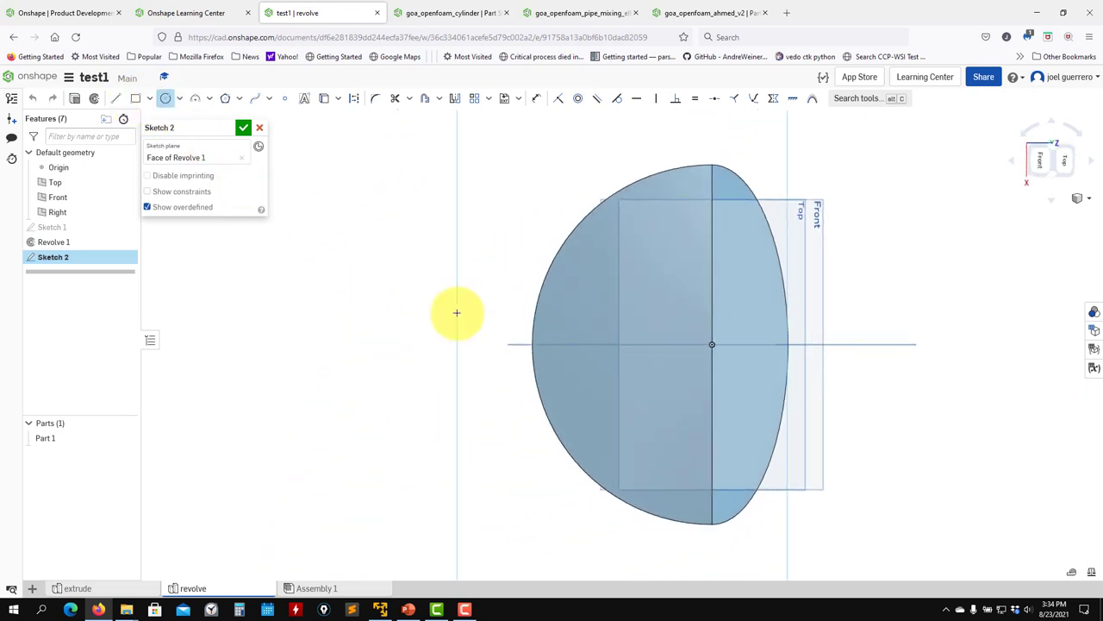
{"action": "left_click", "coordinate": [628, 344]}
{"action": "left_click", "coordinate": [638, 305]}
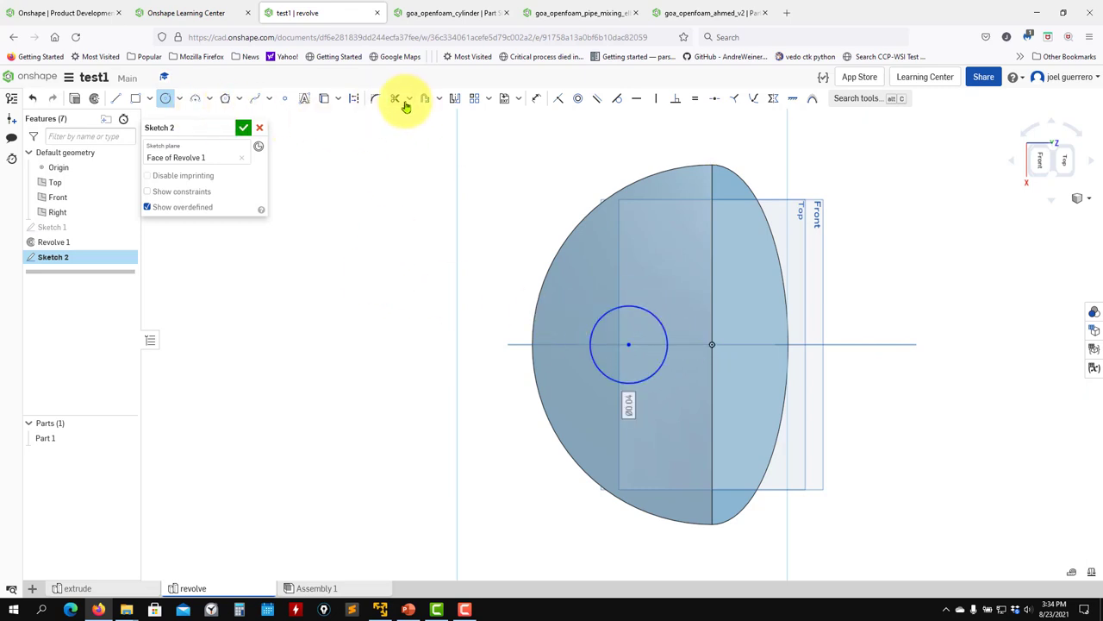
- Dimension the circle's centre 0.04 m from the midpoint of the face's straight edge, dimension its diameter and accept the sketch
{"action": "left_click", "coordinate": [536, 98]}
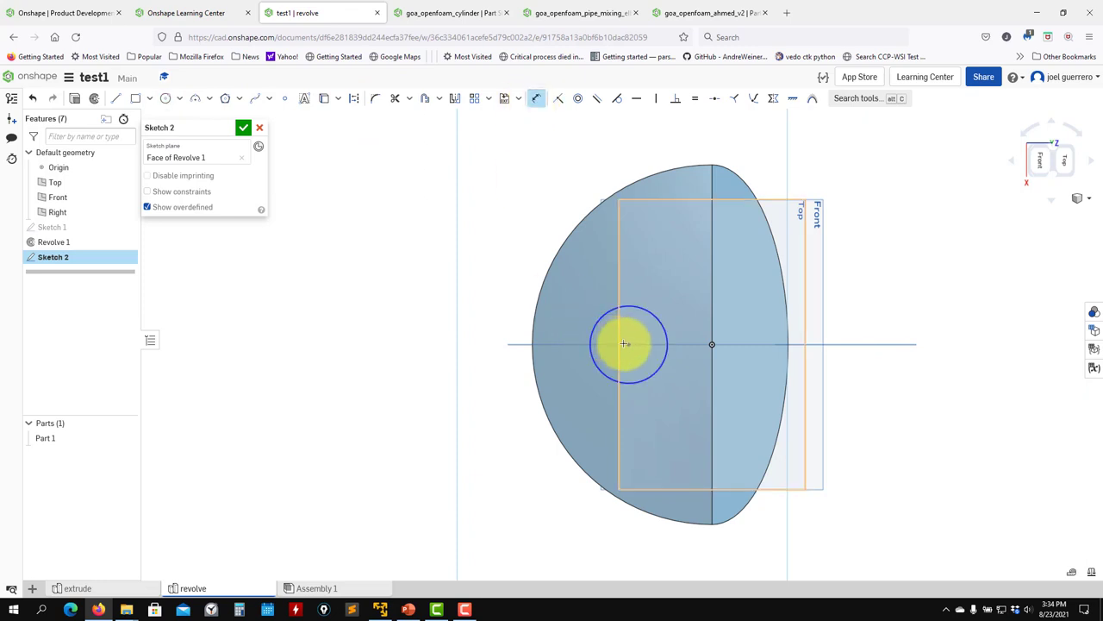
{"action": "left_click", "coordinate": [712, 343]}
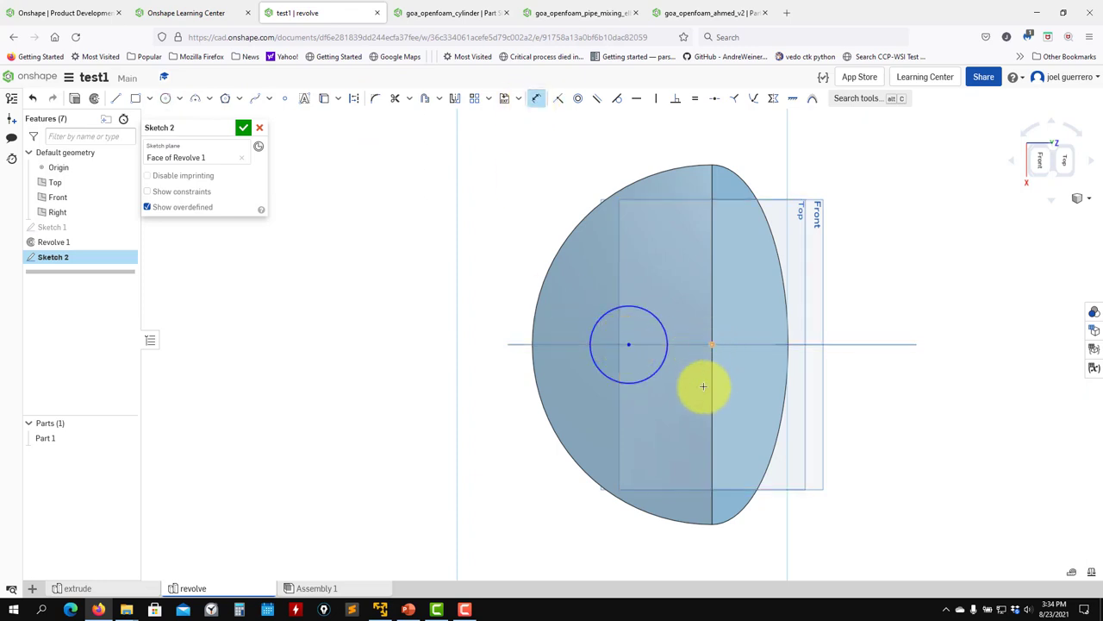
{"action": "left_click", "coordinate": [672, 547]}
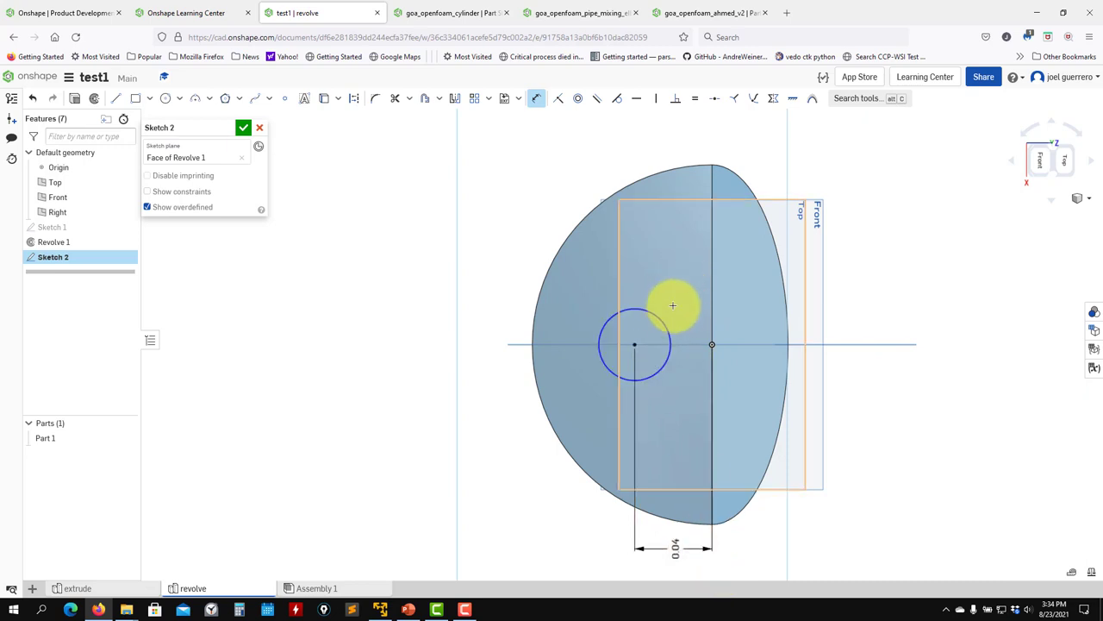
{"action": "left_click", "coordinate": [613, 317]}
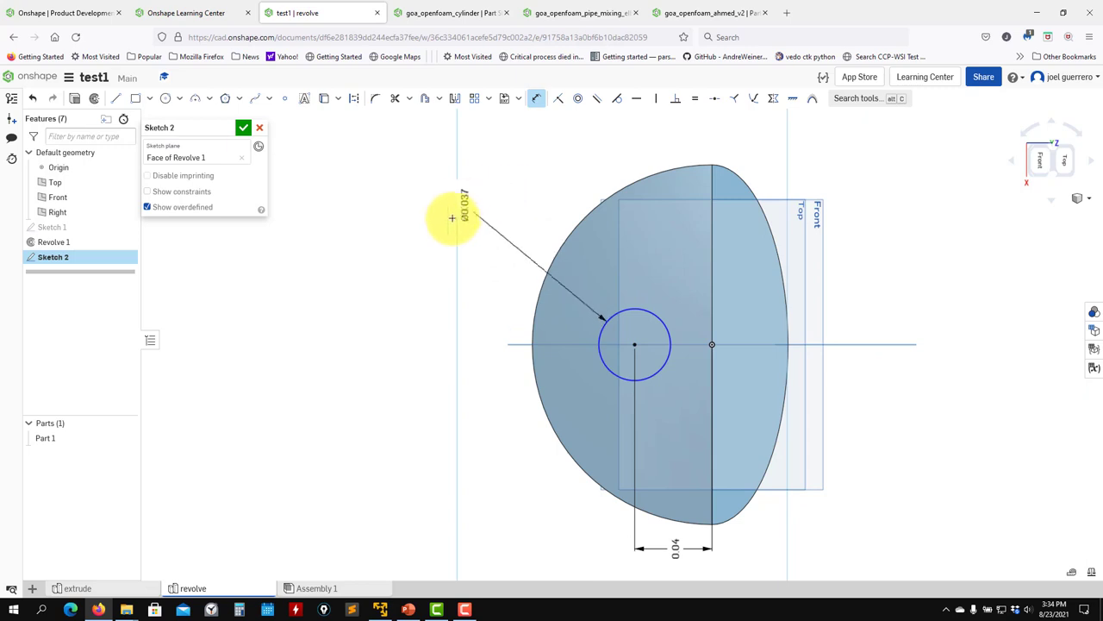
{"action": "left_click", "coordinate": [452, 218]}
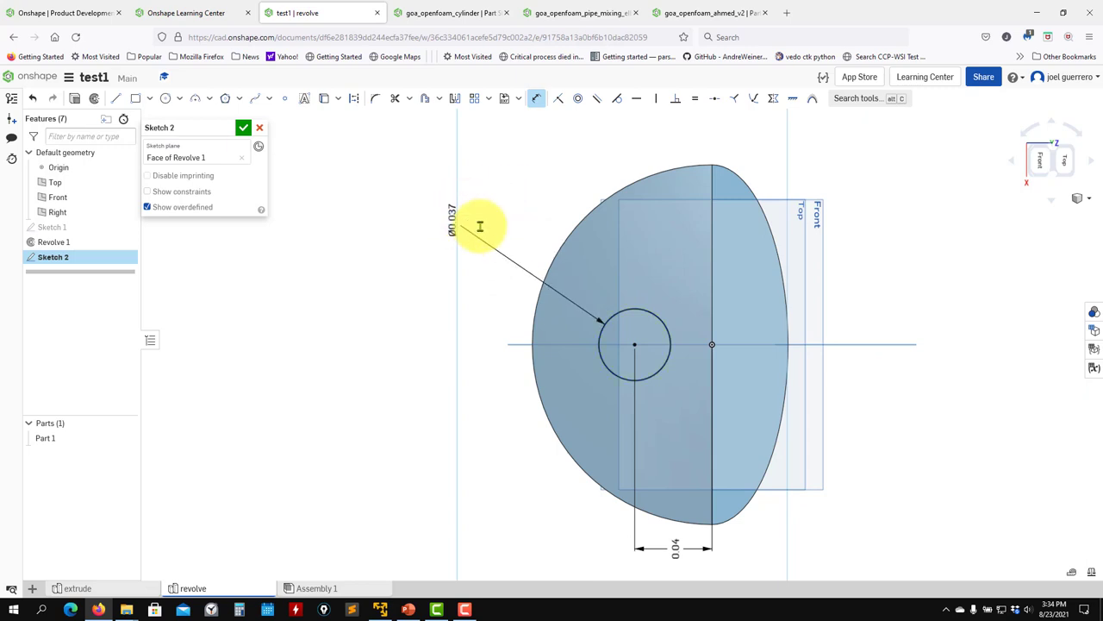
{"action": "left_click", "coordinate": [245, 128]}
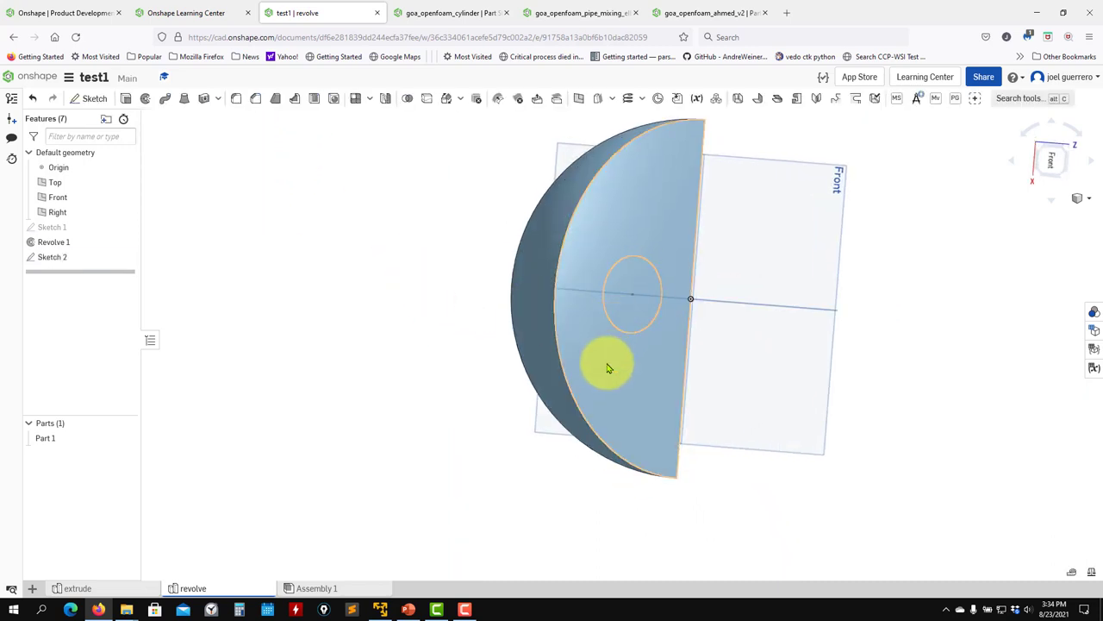
- Extrude the circular sketch region outward from the flat face as a long blind cylinder added to the revolved part
{"action": "left_click", "coordinate": [627, 358]}
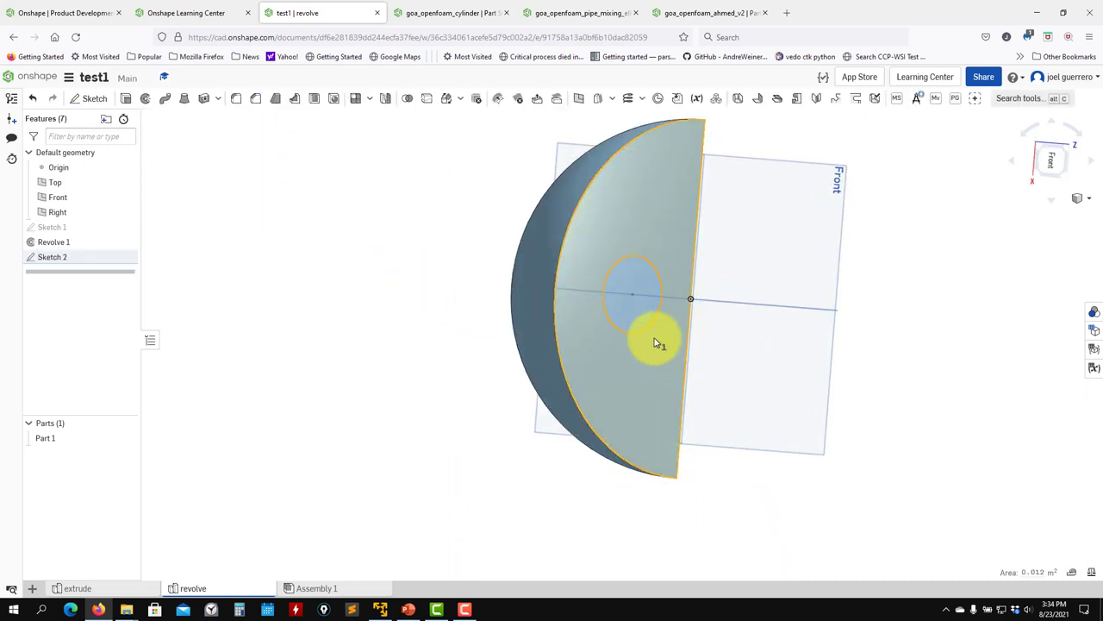
{"action": "left_click", "coordinate": [639, 316]}
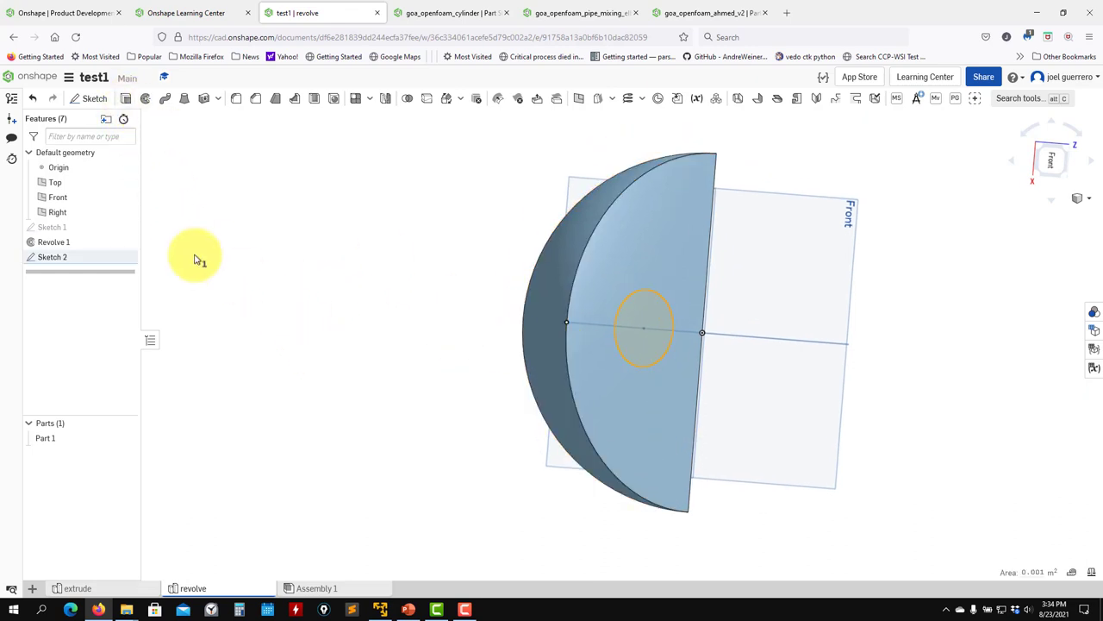
{"action": "left_click", "coordinate": [129, 100]}
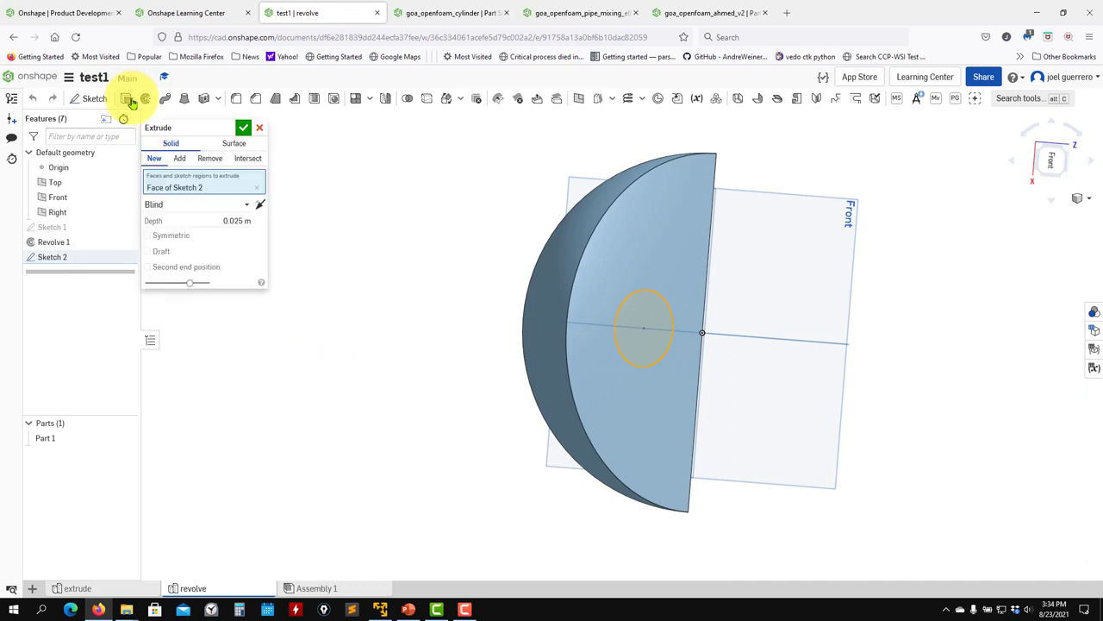
{"action": "right_click_drag", "start_coordinate": [660, 385], "coordinate": [526, 317]}
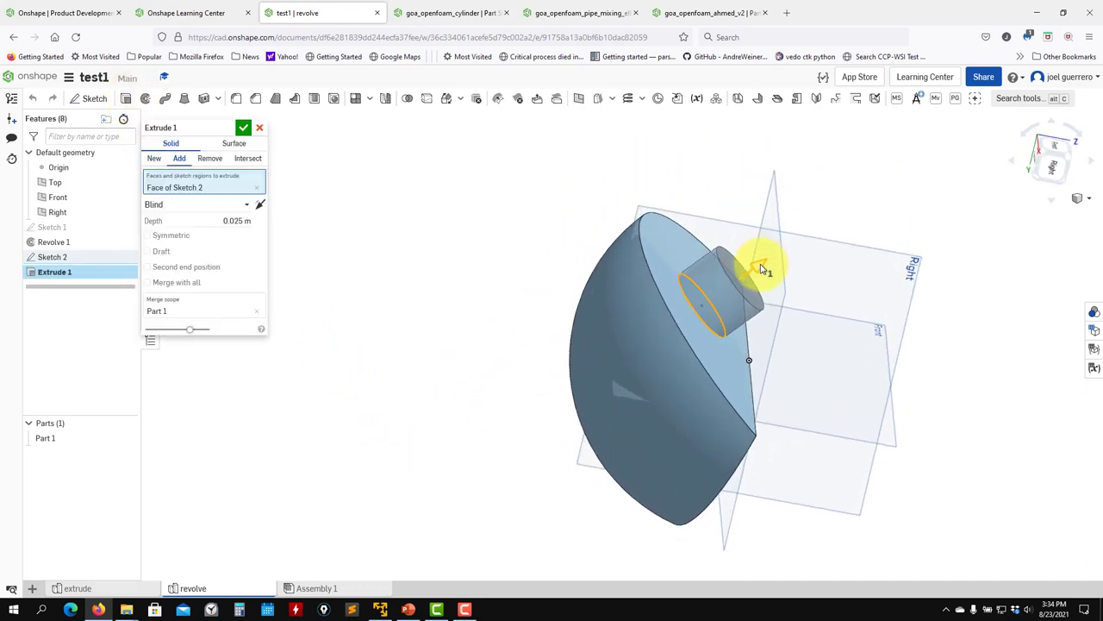
{"action": "left_click_drag", "start_coordinate": [761, 269], "coordinate": [917, 185]}
{"action": "right_click_drag", "start_coordinate": [916, 184], "coordinate": [594, 226]}
{"action": "left_click", "coordinate": [244, 127]}
- Create an Offset plane 0.1 m outward from the cylinder's end face
{"action": "right_click_drag", "start_coordinate": [421, 413], "coordinate": [791, 316]}
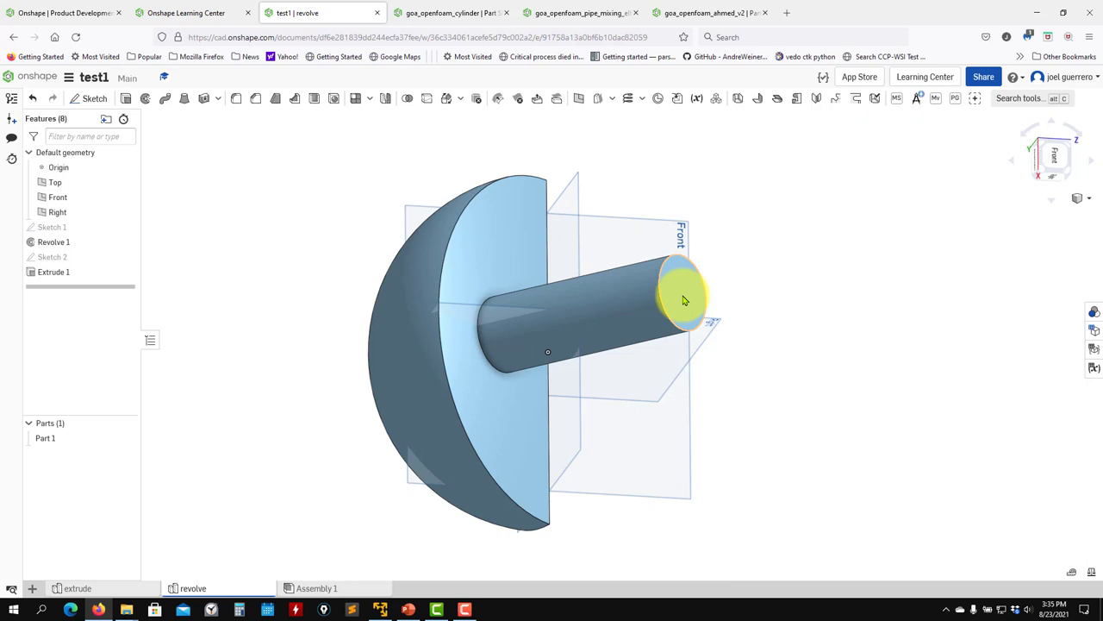
{"action": "right_click_drag", "start_coordinate": [812, 287], "coordinate": [732, 320]}
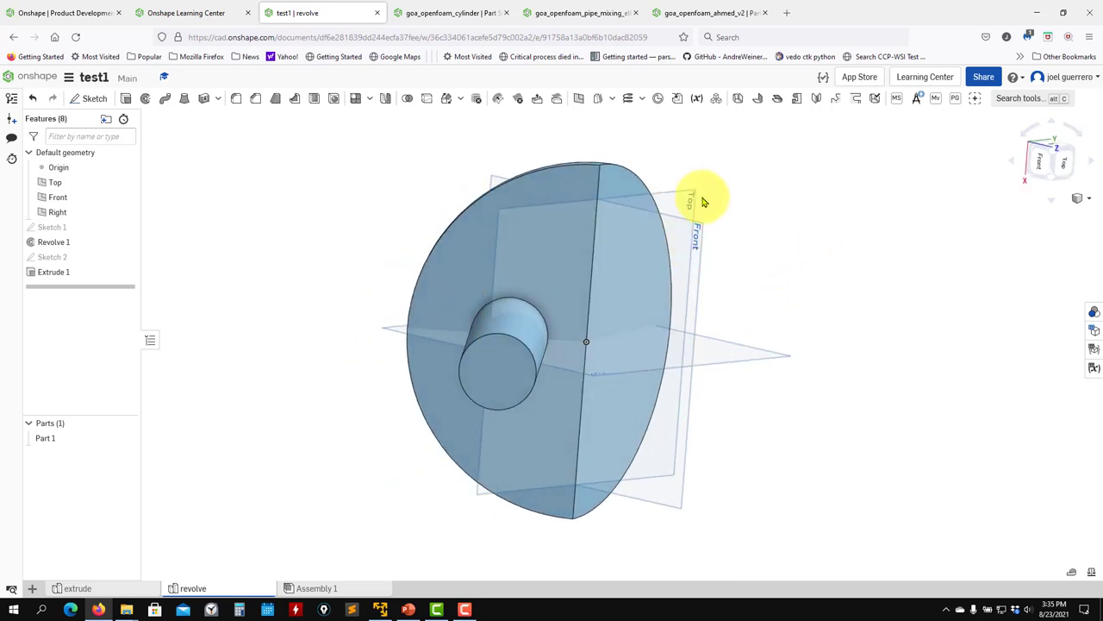
{"action": "right_click_drag", "start_coordinate": [756, 362], "coordinate": [767, 457]}
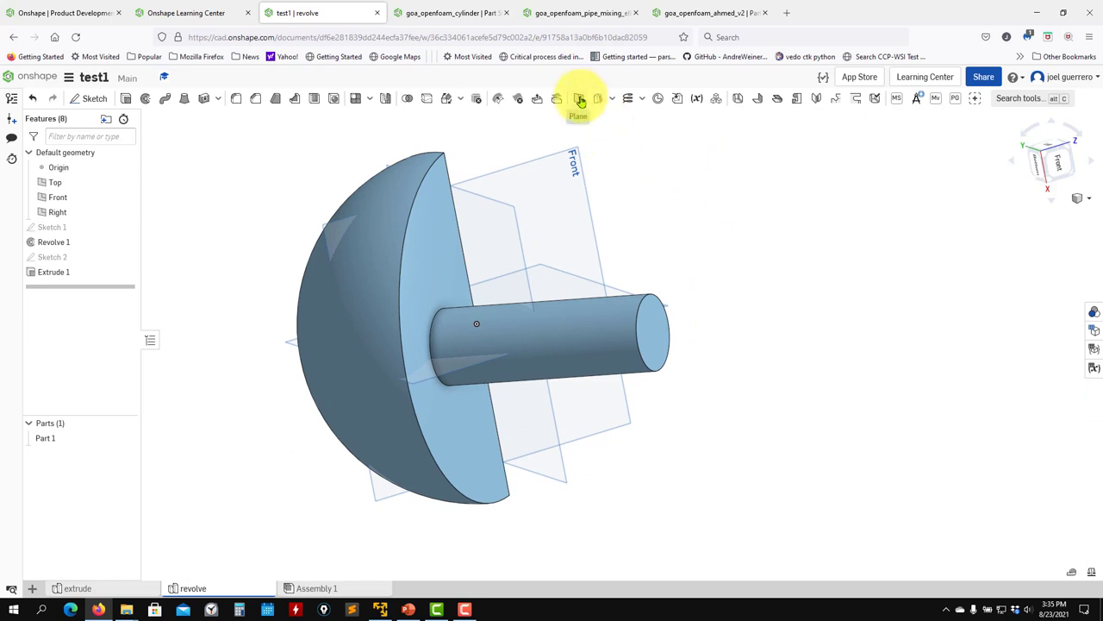
{"action": "left_click", "coordinate": [579, 100]}
{"action": "left_click", "coordinate": [661, 337]}
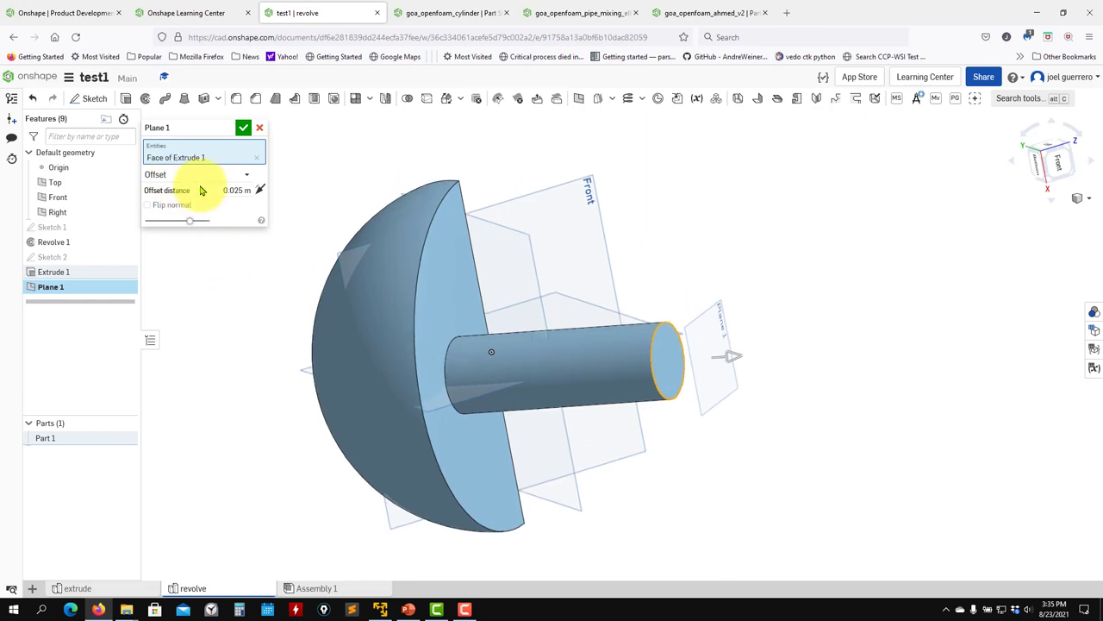
{"action": "left_click", "coordinate": [249, 177]}
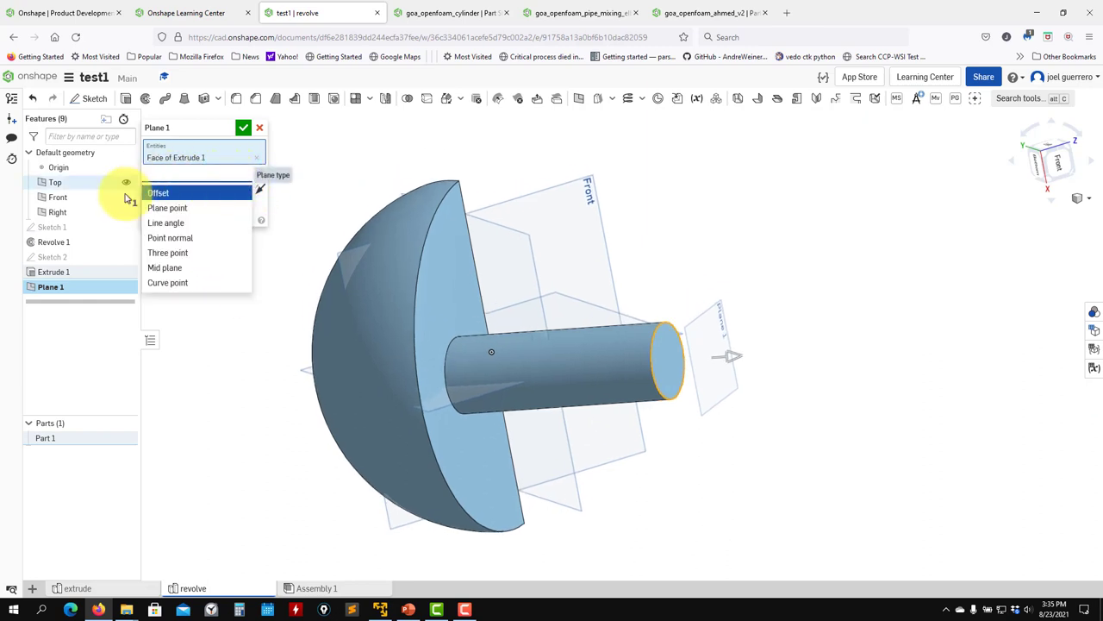
{"action": "left_click", "coordinate": [198, 195]}
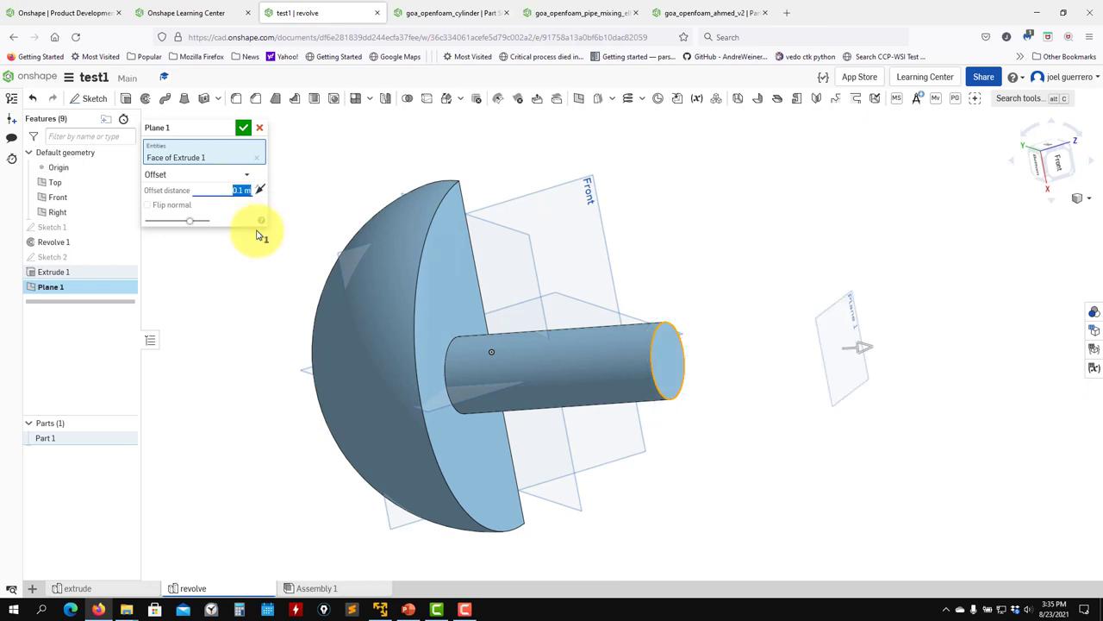
{"action": "left_click", "coordinate": [244, 130]}
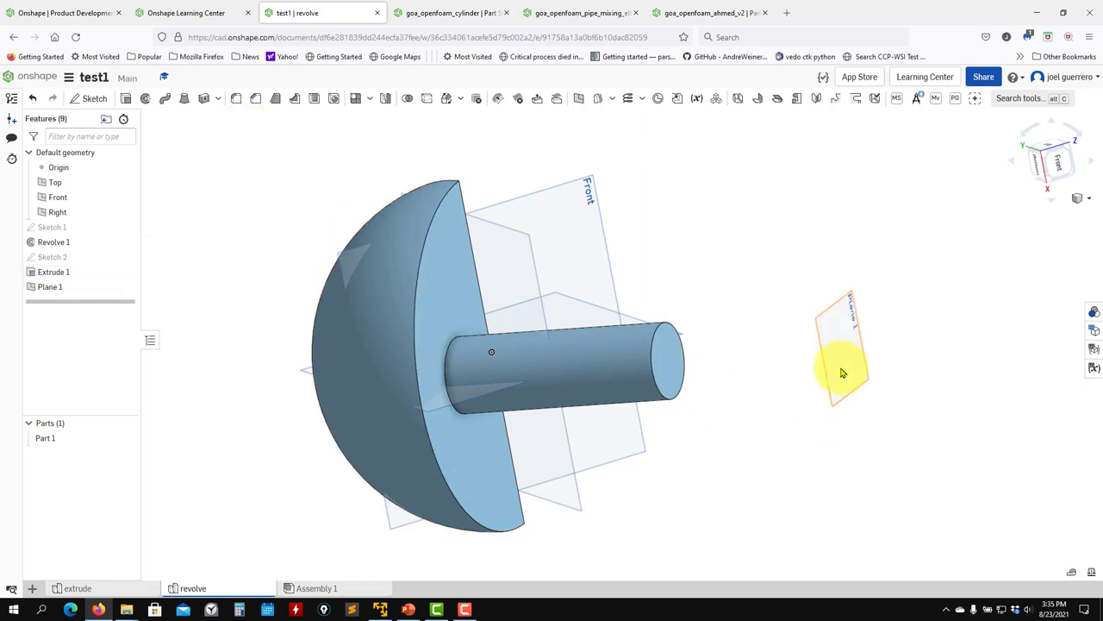
- Start a sketch on the new offset plane and project the cylinder's circular end edge into it with the Use tool
{"action": "left_click", "coordinate": [843, 372]}
{"action": "middle_click_drag", "start_coordinate": [646, 428], "coordinate": [486, 392]}
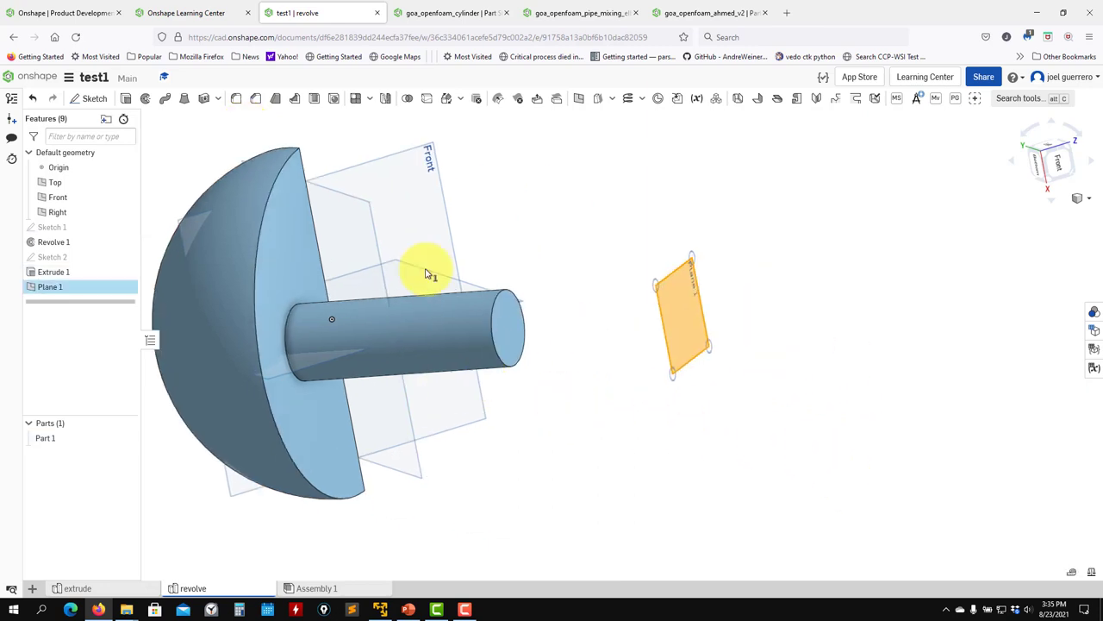
{"action": "left_click", "coordinate": [93, 100]}
{"action": "mouse_move", "coordinate": [653, 293]}
{"action": "right_mouse_down"}
{"action": "mouse_move", "coordinate": [869, 327]}
{"action": "mouse_move", "coordinate": [773, 315]}
{"action": "right_mouse_up"}
{"action": "key", "text": "n"}
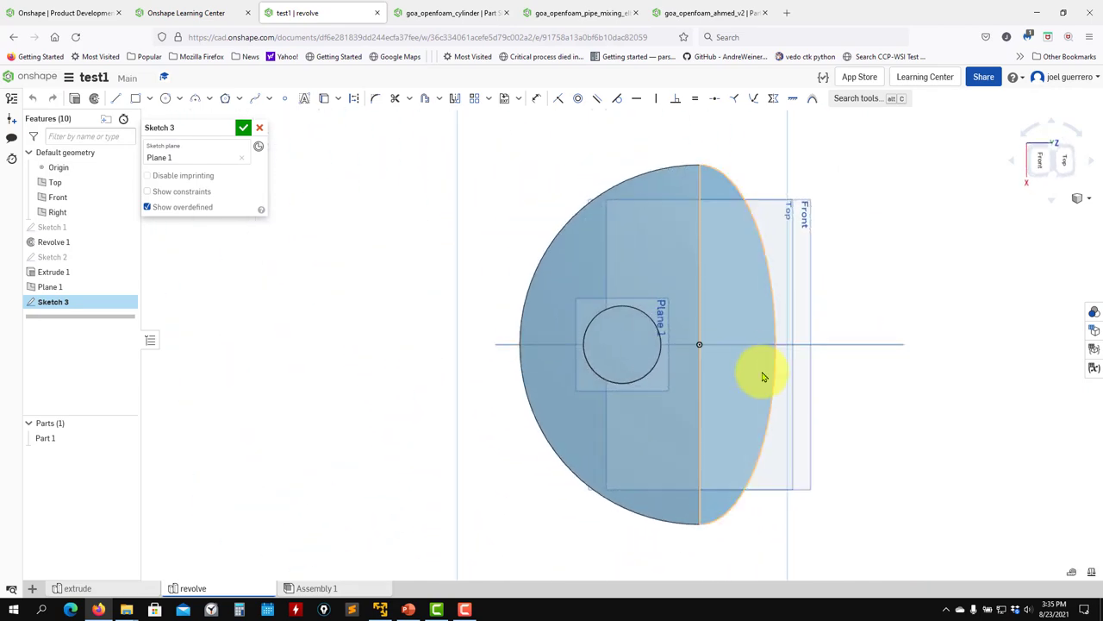
{"action": "left_click", "coordinate": [340, 100]}
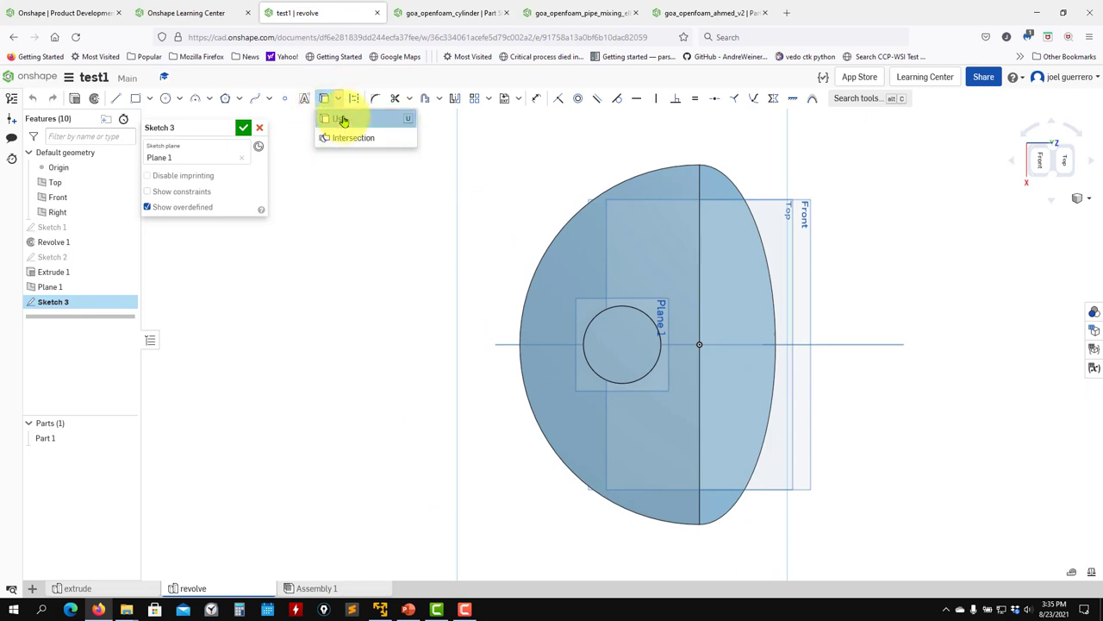
{"action": "left_click", "coordinate": [341, 119]}
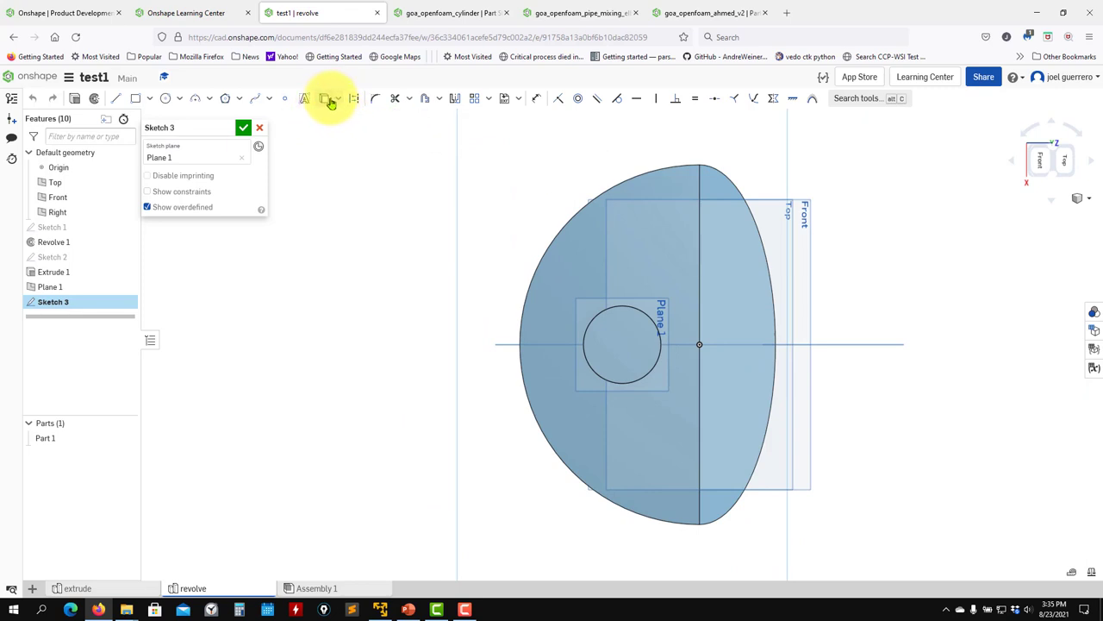
{"action": "left_click", "coordinate": [609, 309]}
{"action": "right_click_drag", "start_coordinate": [397, 388], "coordinate": [314, 407]}
{"action": "key", "text": "n"}
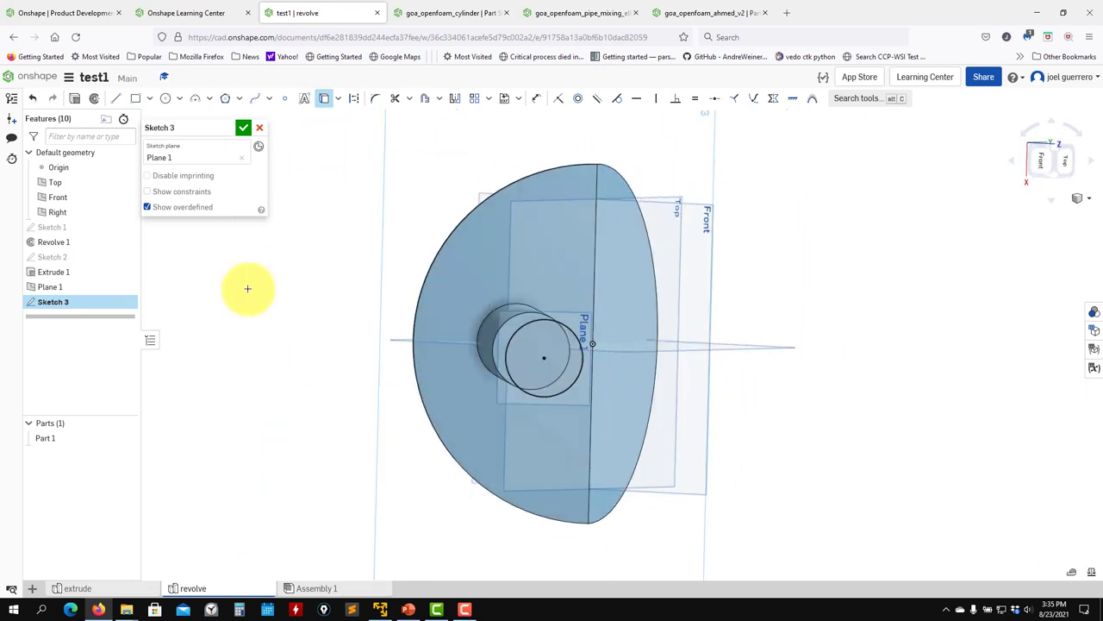
{"action": "key", "text": "n"}
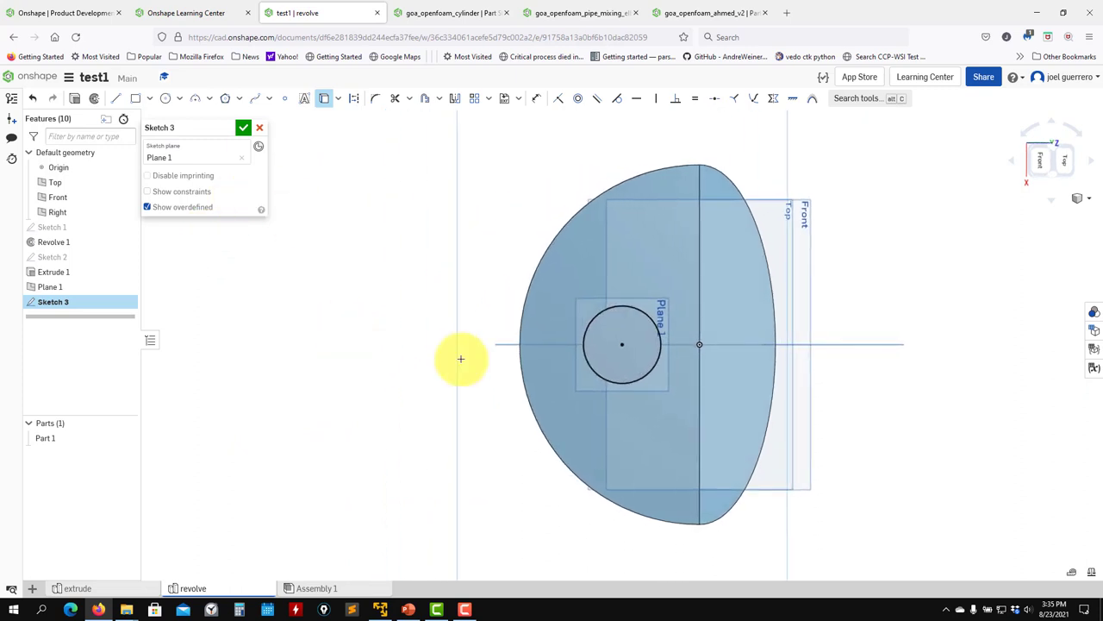
- Draw a flat horizontal ellipse about 0.027 m long, concentric with the projected circle, and accept the sketch
{"action": "scroll", "coordinate": [783, 370], "scroll_direction": "up", "scroll_amount": 3}
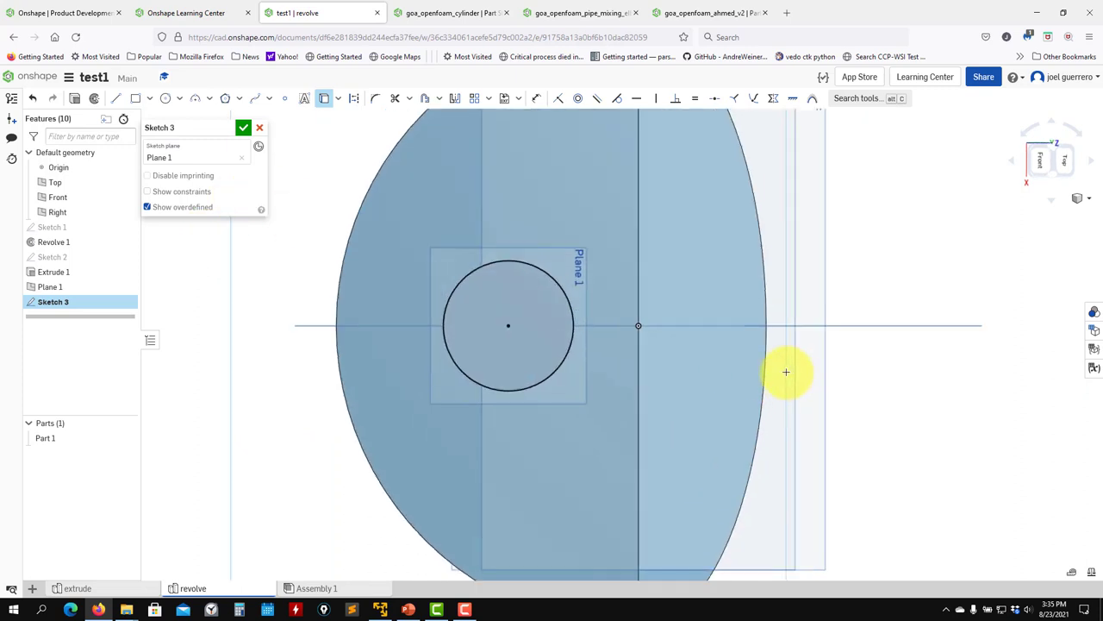
{"action": "left_click", "coordinate": [168, 98]}
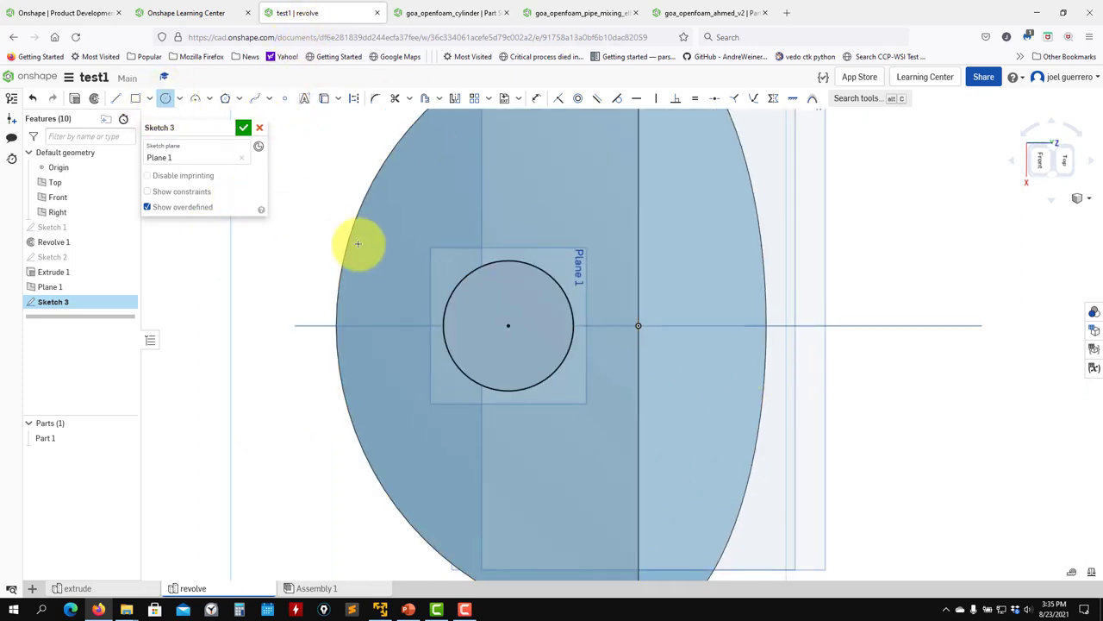
{"action": "left_click", "coordinate": [180, 98]}
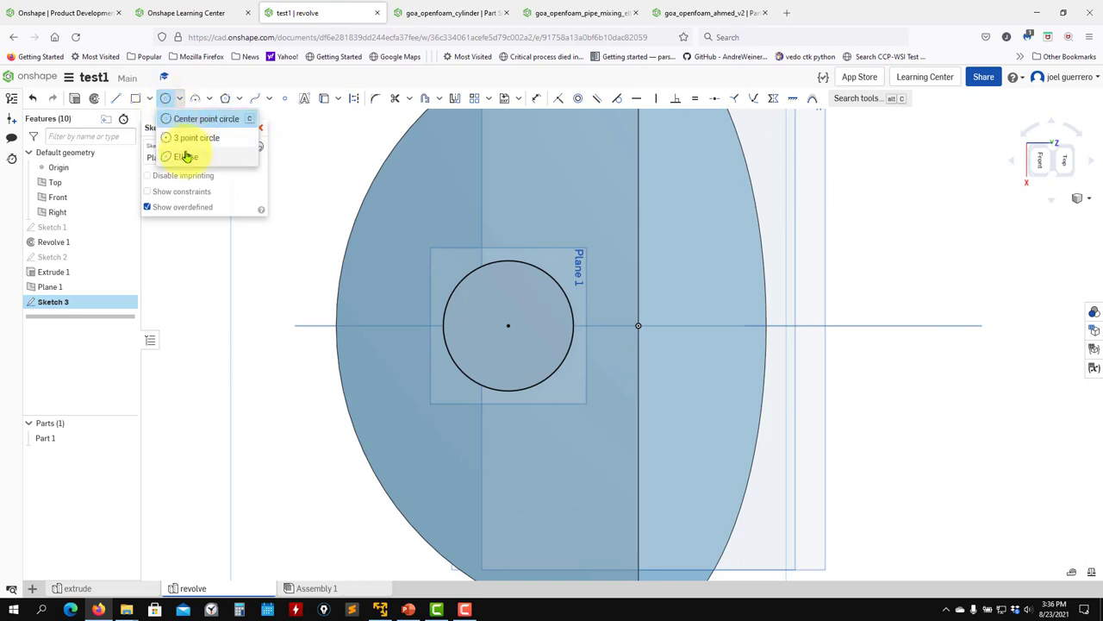
{"action": "left_click", "coordinate": [185, 156]}
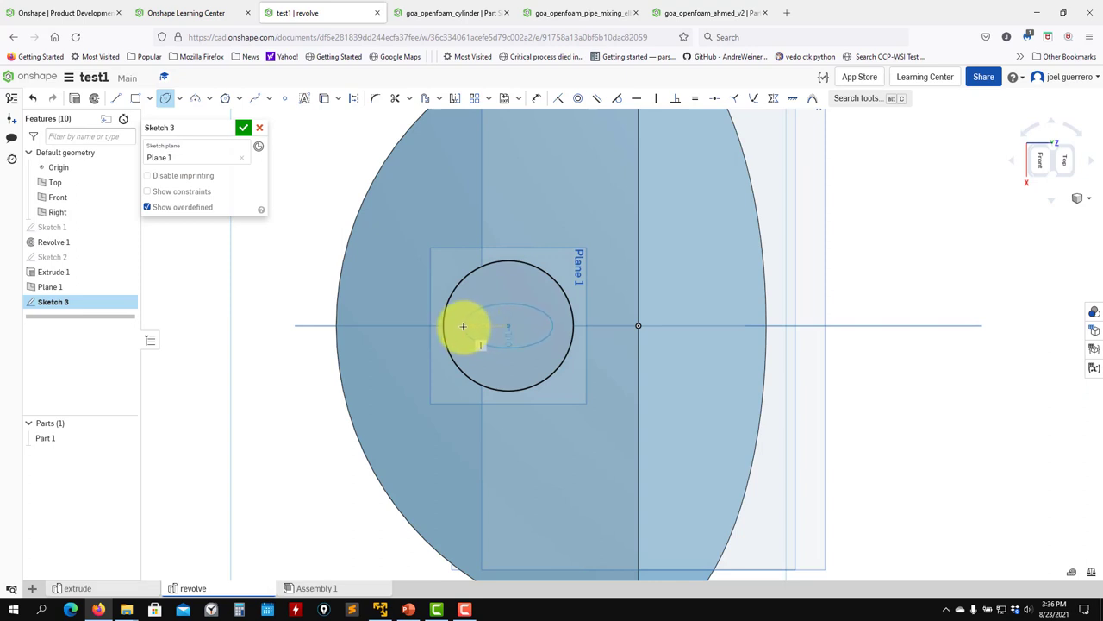
{"action": "left_click", "coordinate": [463, 326]}
{"action": "left_click", "coordinate": [495, 315]}
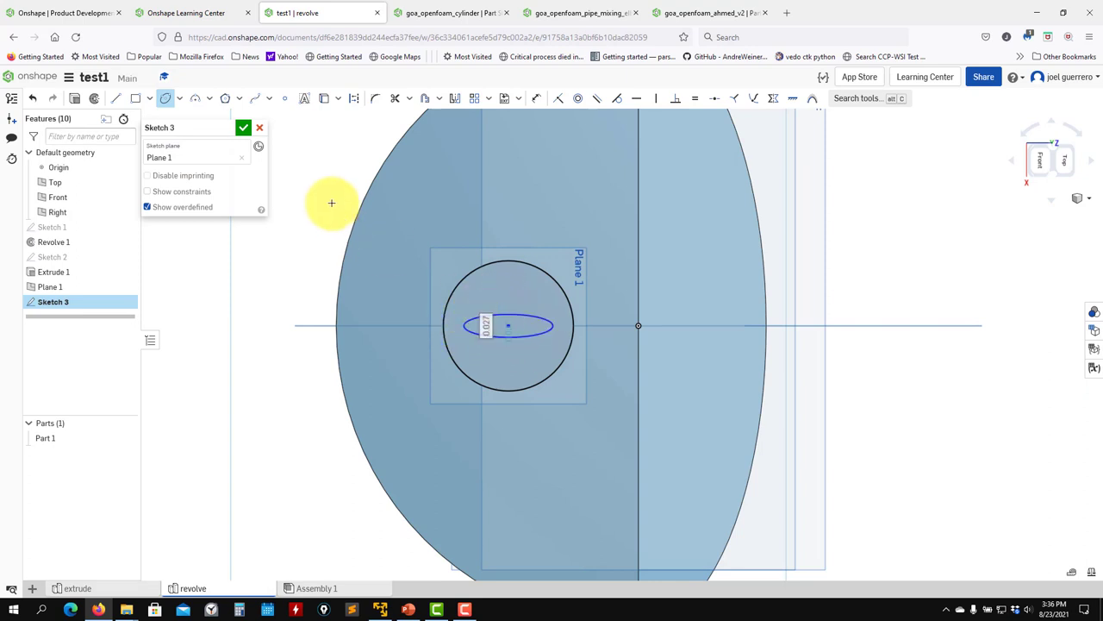
{"action": "left_click", "coordinate": [243, 128]}
- Select the ring and ellipse regions separately to compare them, and delete the sketch from the offset plane
{"action": "right_click_drag", "start_coordinate": [323, 353], "coordinate": [443, 436]}
{"action": "middle_click_drag", "start_coordinate": [960, 510], "coordinate": [817, 442]}
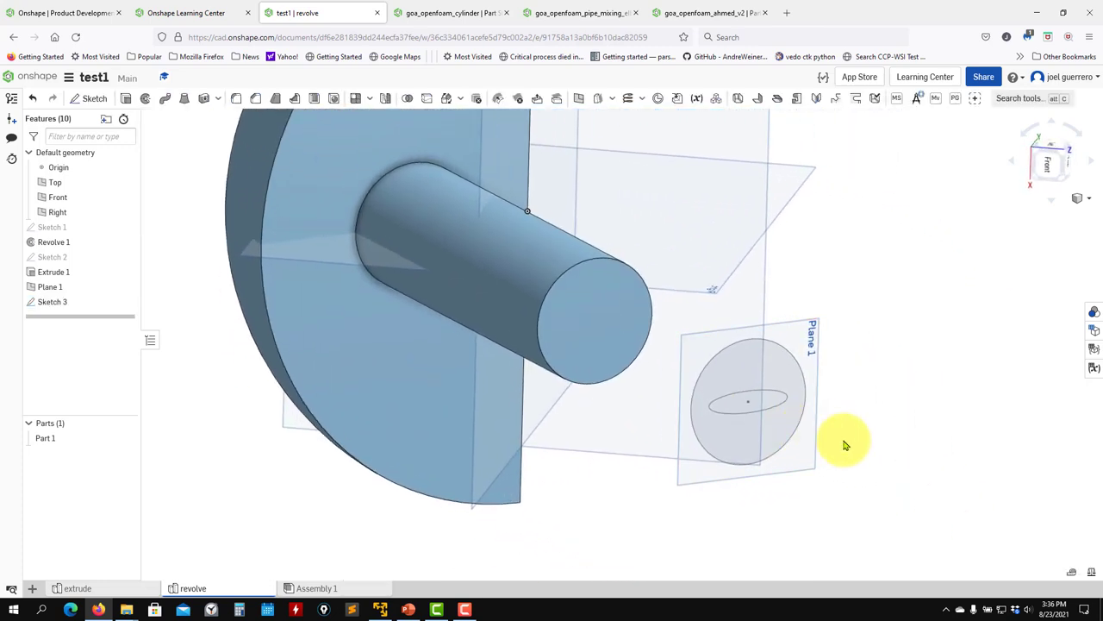
{"action": "left_click", "coordinate": [780, 439]}
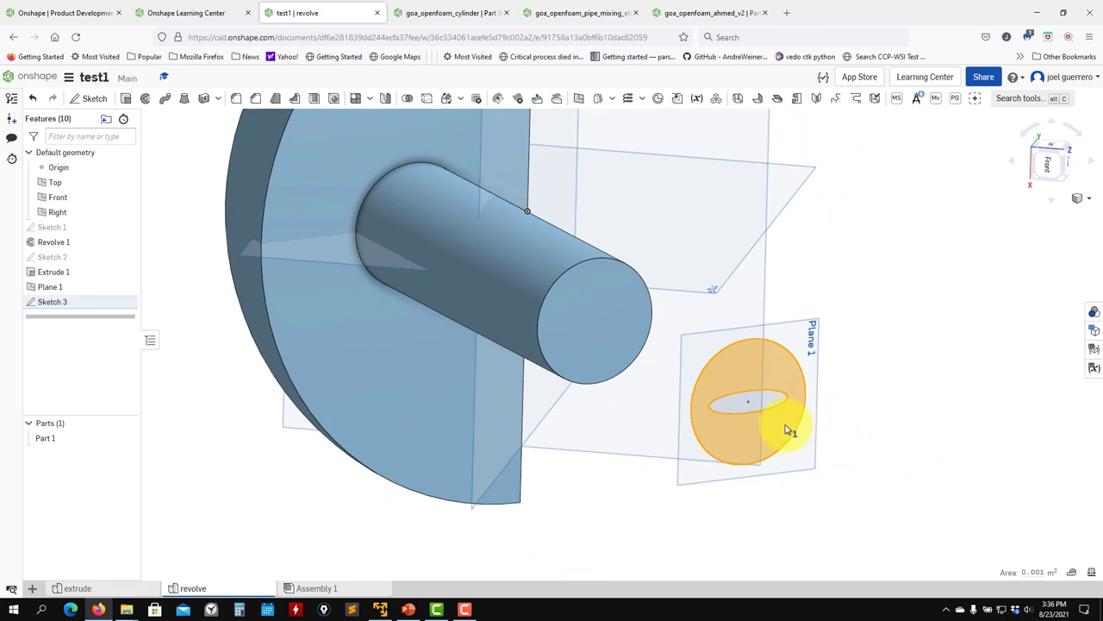
{"action": "left_click", "coordinate": [778, 405]}
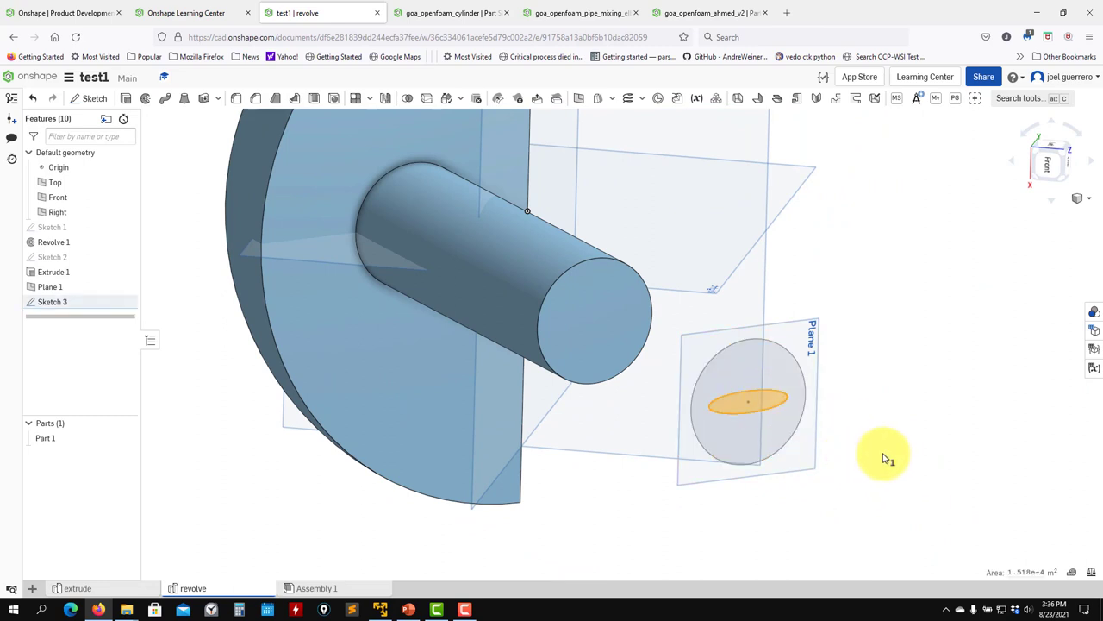
{"action": "left_click", "coordinate": [882, 445]}
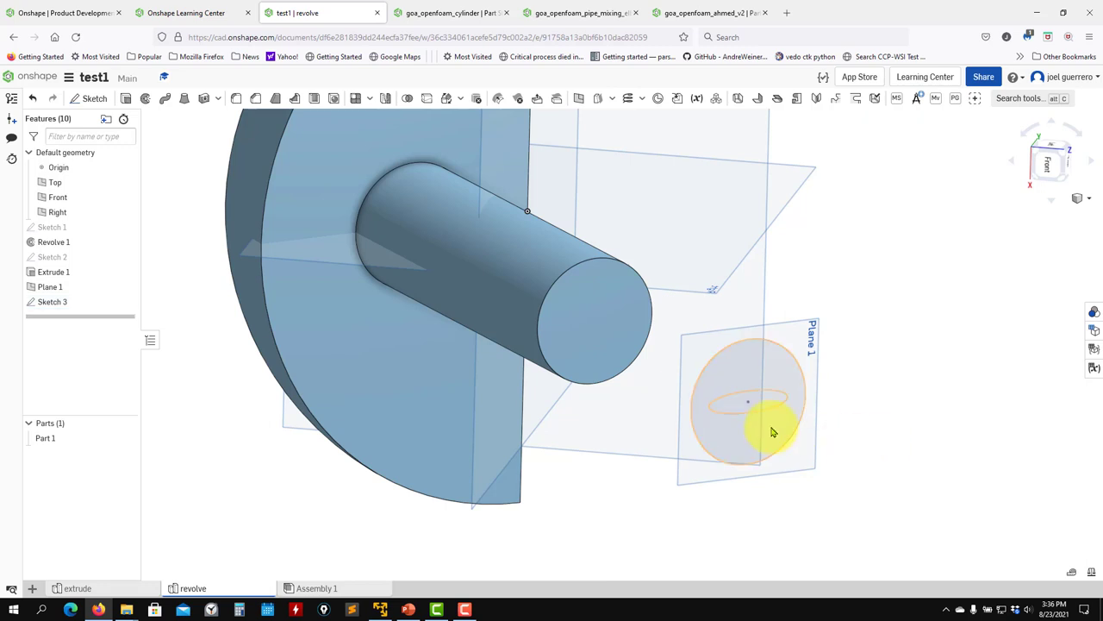
{"action": "left_click", "coordinate": [774, 439]}
{"action": "key", "text": "Delete"}
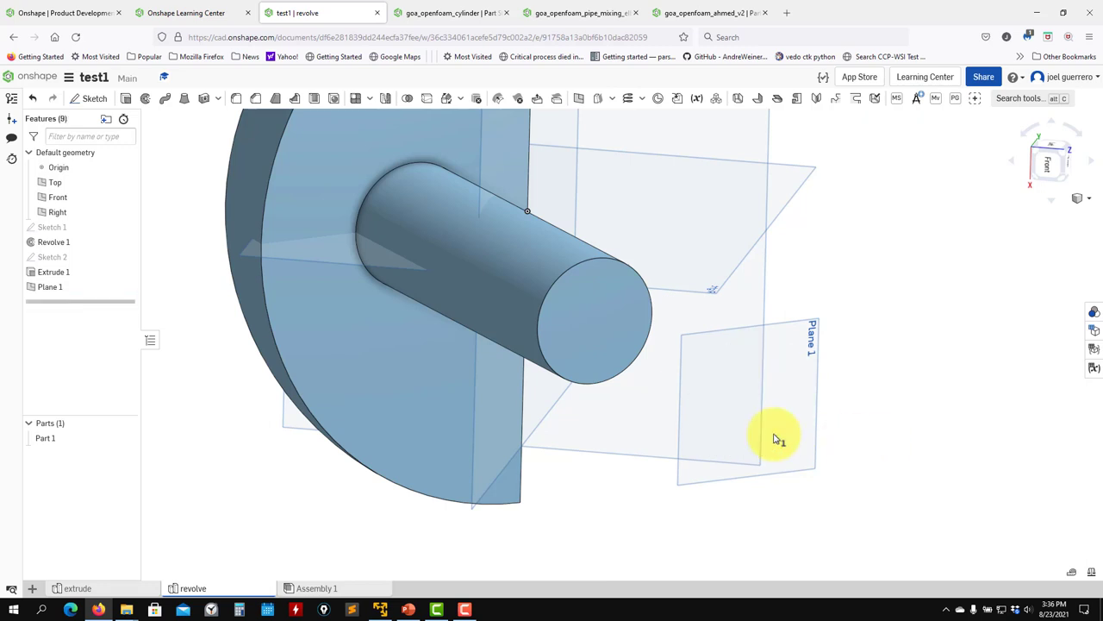
- Undo the last change to restore the sketch on Plane 1, and select the sketch's inner ellipse region
{"action": "key", "text": "ctrl+z"}
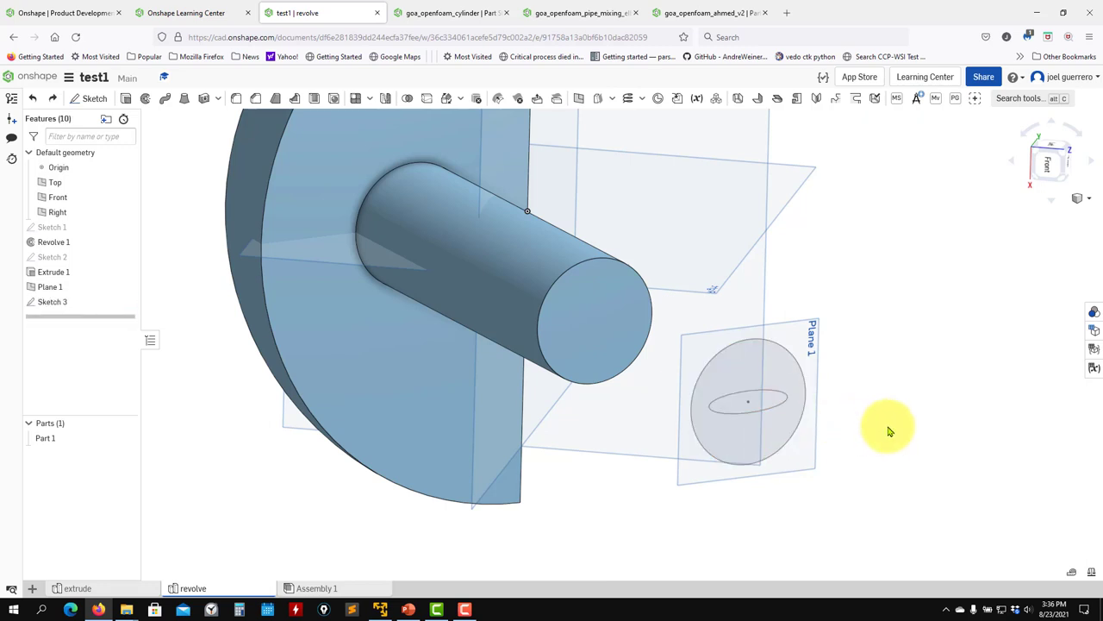
{"action": "middle_click_drag", "start_coordinate": [845, 436], "coordinate": [729, 408]}
{"action": "left_click", "coordinate": [655, 389]}
{"action": "mouse_move", "coordinate": [813, 498]}
{"action": "right_mouse_down"}
{"action": "mouse_move", "coordinate": [845, 488]}
{"action": "mouse_move", "coordinate": [645, 542]}
{"action": "right_mouse_up"}
{"action": "scroll", "coordinate": [654, 516], "scroll_direction": "down", "scroll_amount": 3}
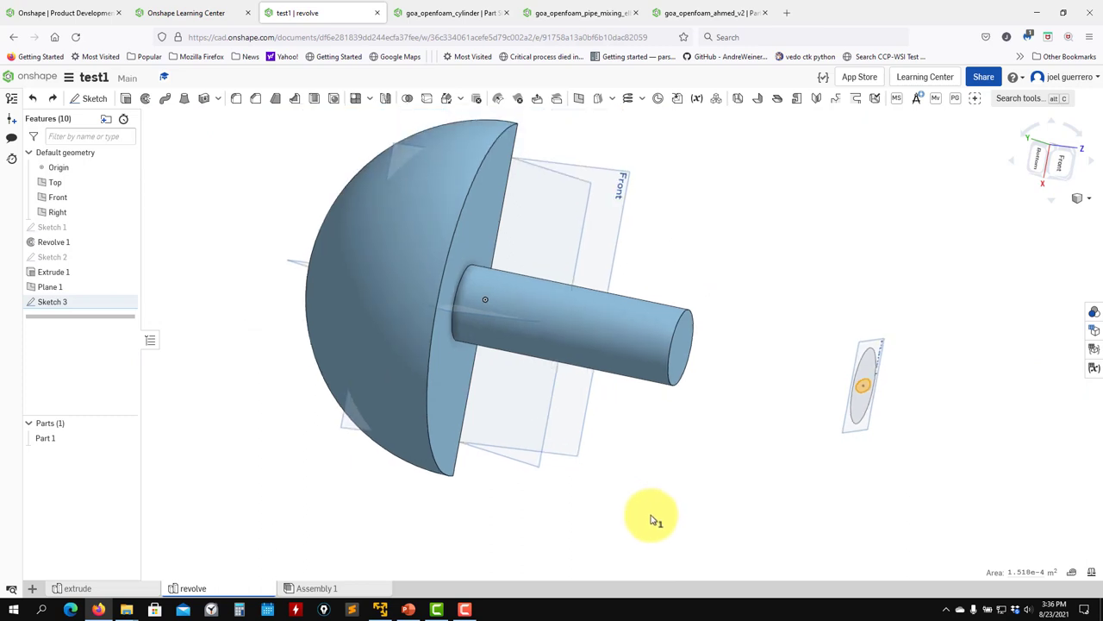
{"action": "scroll", "coordinate": [448, 422], "scroll_direction": "down", "scroll_amount": 2}
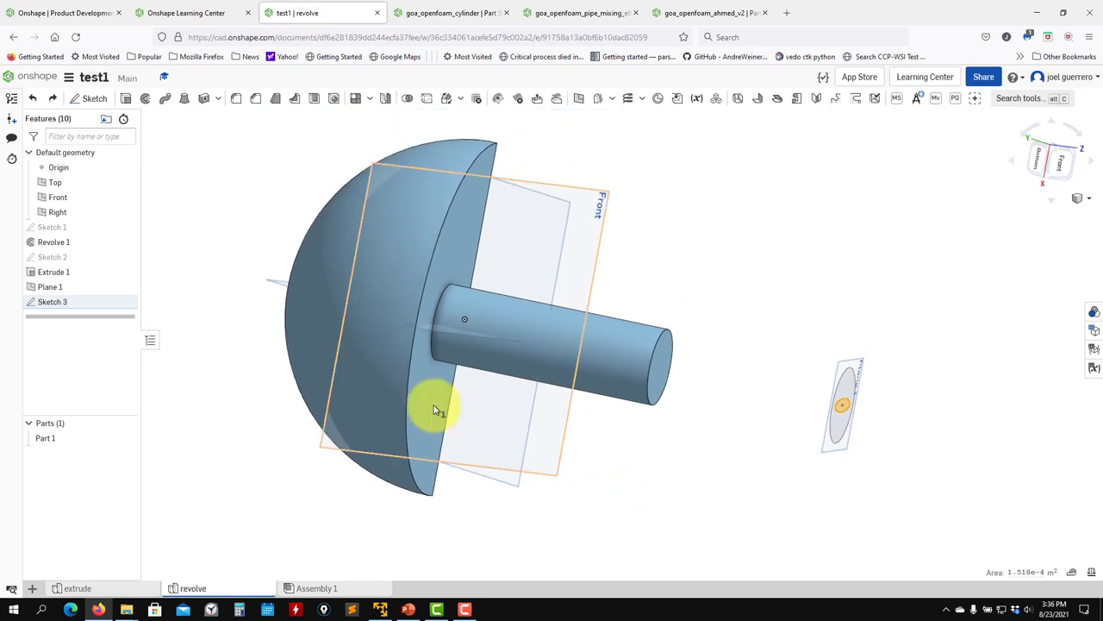
- Try extruding the ellipse region as a Remove operation up to the curved outer face of the revolved body, with Part 1 as merge scope
{"action": "left_click", "coordinate": [127, 101]}
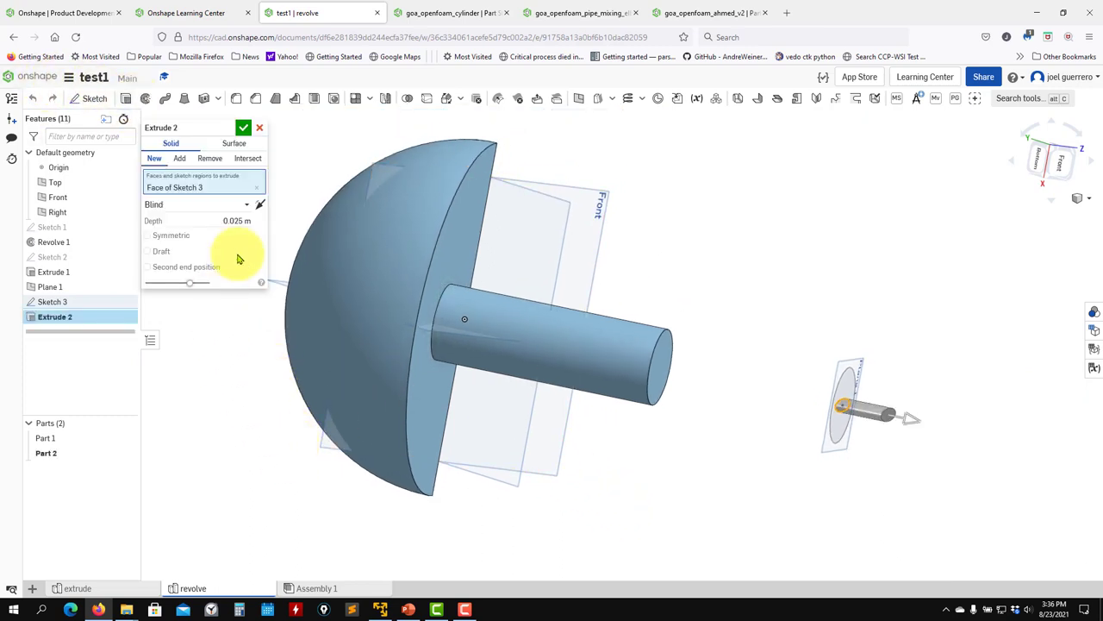
{"action": "left_click", "coordinate": [241, 205]}
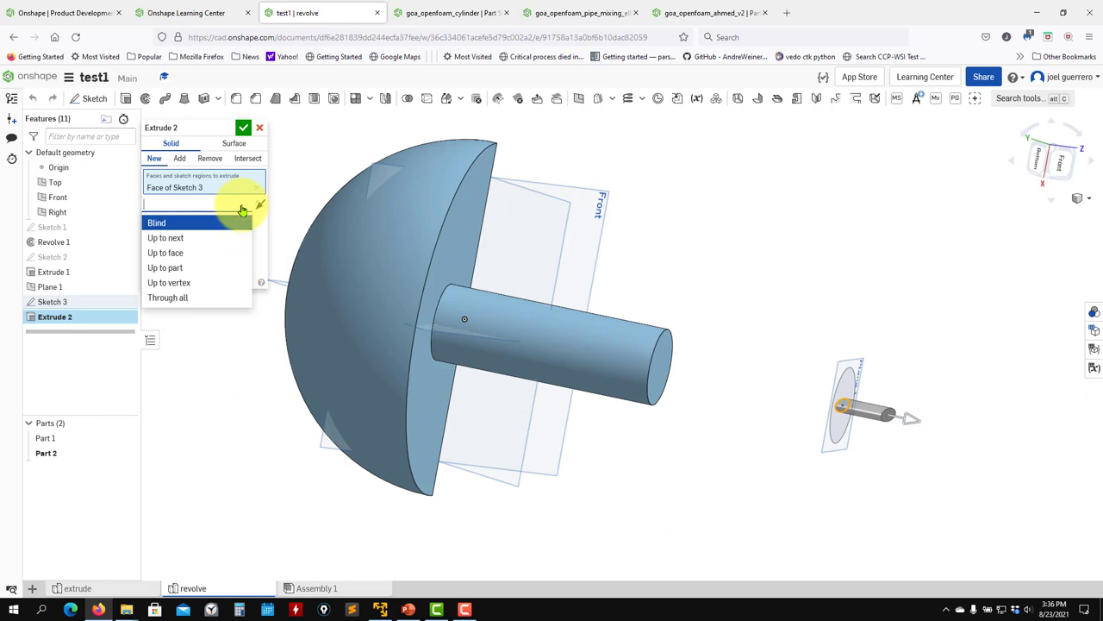
{"action": "left_click", "coordinate": [202, 253]}
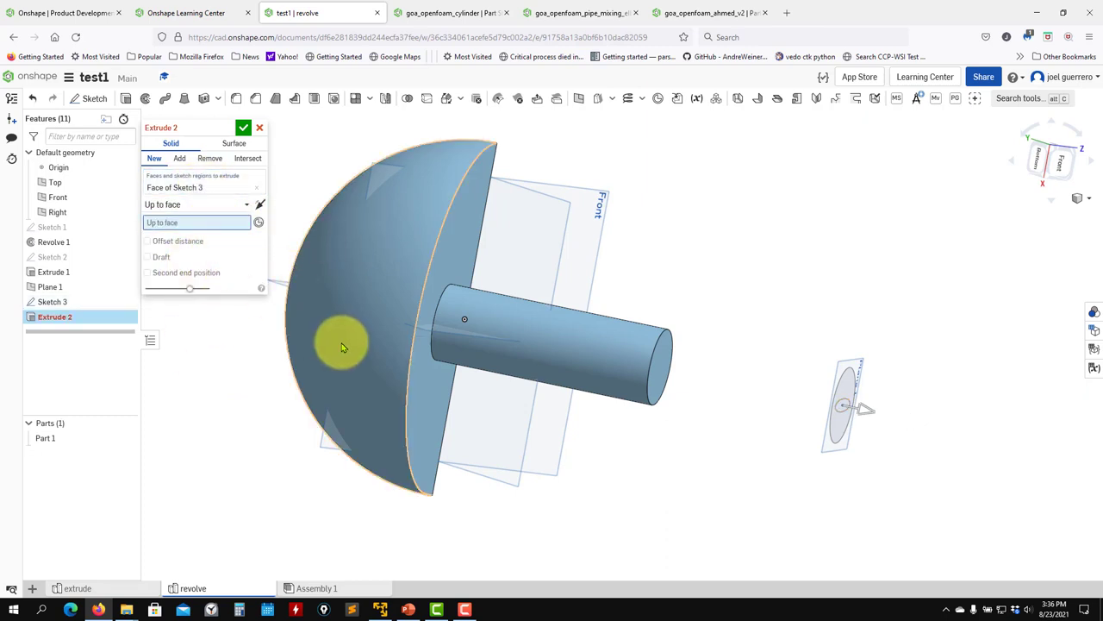
{"action": "left_click", "coordinate": [305, 419]}
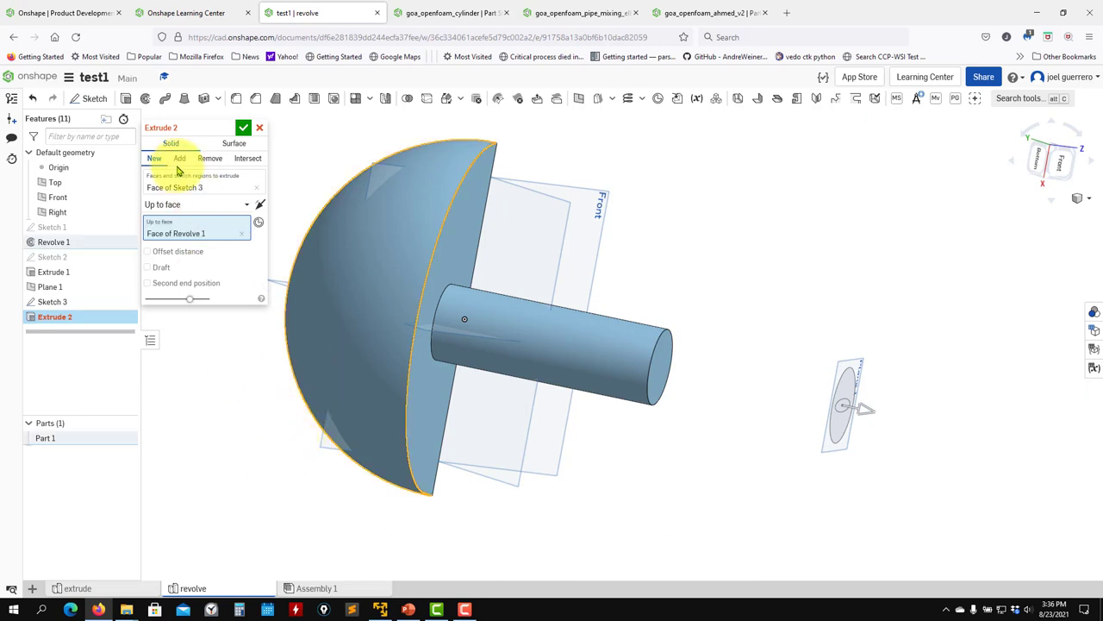
{"action": "left_click", "coordinate": [210, 157]}
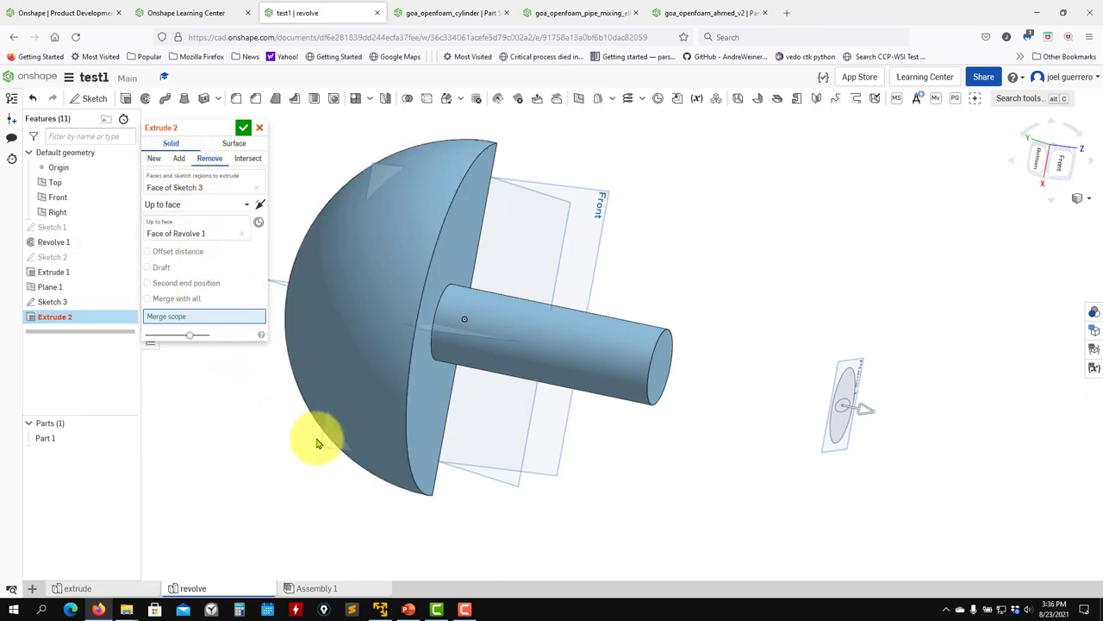
{"action": "middle_click_drag", "start_coordinate": [316, 439], "coordinate": [370, 424]}
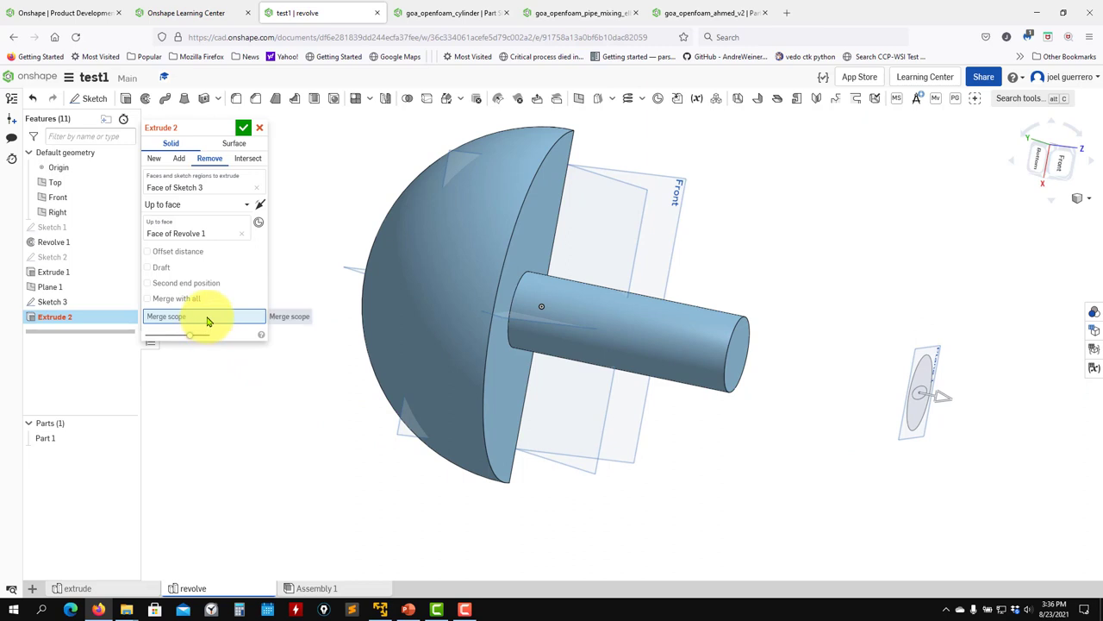
{"action": "left_click", "coordinate": [42, 438]}
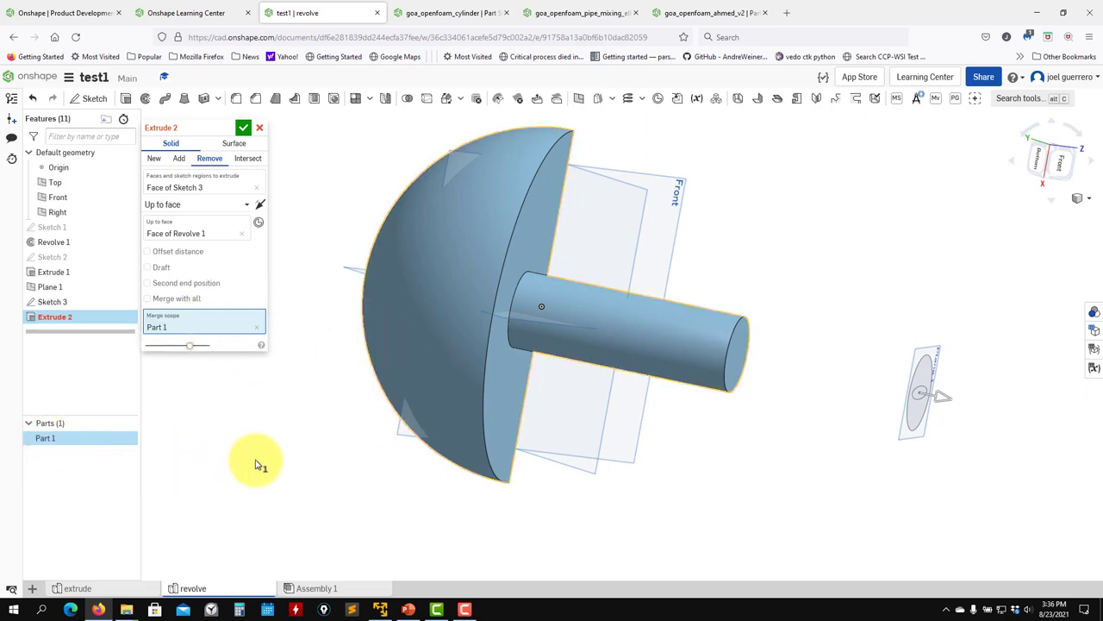
{"action": "right_click_drag", "start_coordinate": [357, 480], "coordinate": [322, 473]}
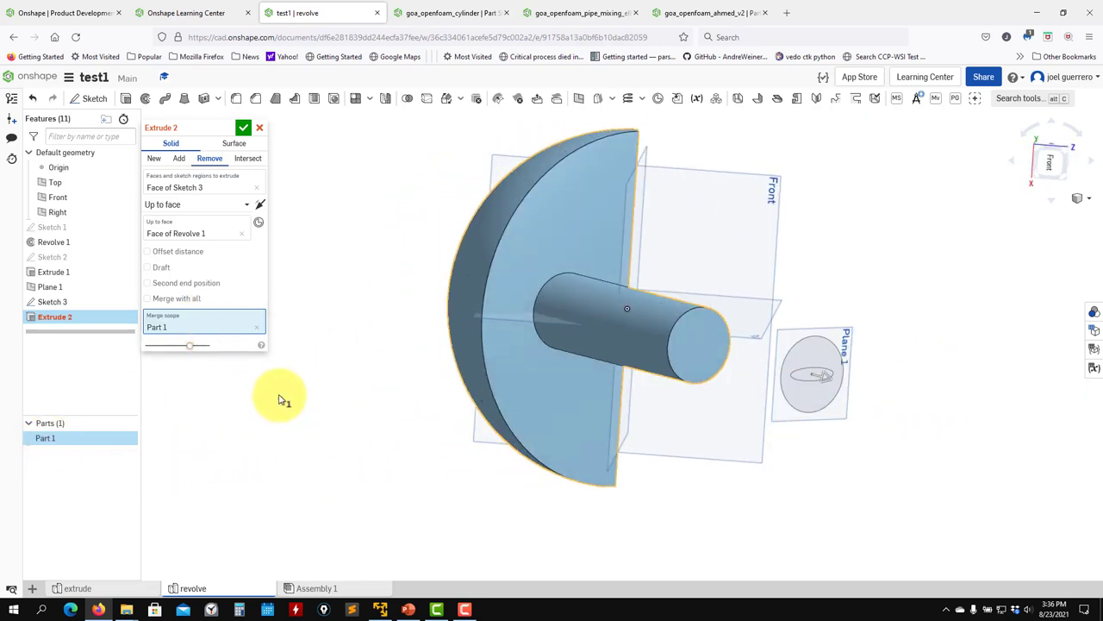
- Clear the sketch region, the end face and the merge scope from the extrude
{"action": "left_click", "coordinate": [229, 191]}
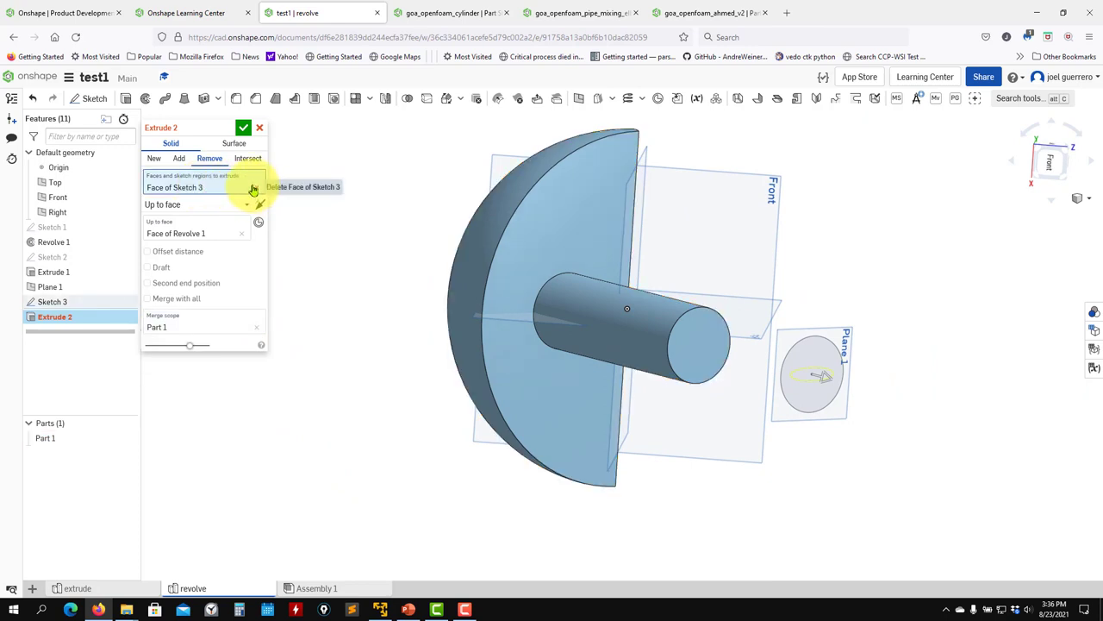
{"action": "left_click", "coordinate": [253, 188]}
{"action": "left_click", "coordinate": [240, 223]}
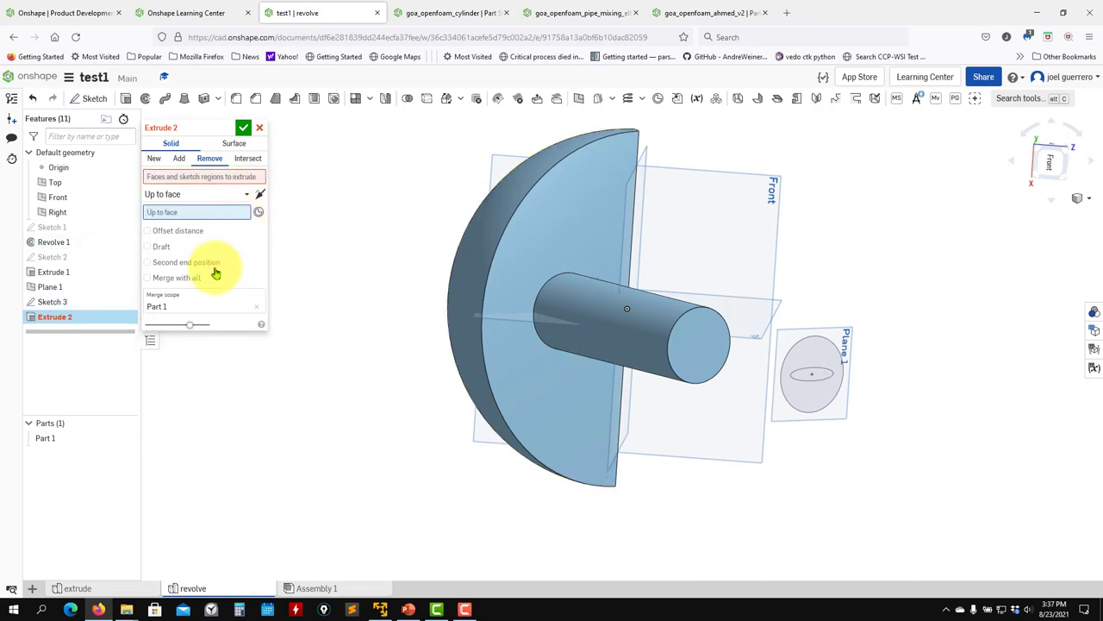
{"action": "left_click", "coordinate": [255, 306]}
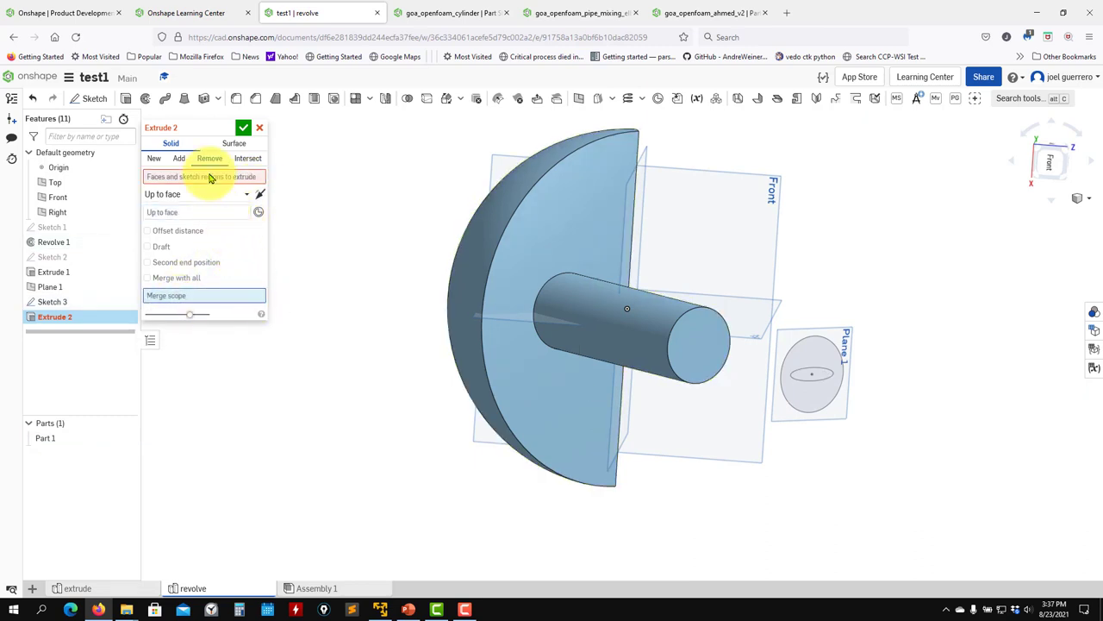
- Select the ellipse region for the cut and set a Blind depth of about 0.333 m, directed through the cylinder and the revolved body
{"action": "left_click", "coordinate": [214, 178]}
{"action": "scroll", "coordinate": [806, 385], "scroll_direction": "up", "scroll_amount": 3}
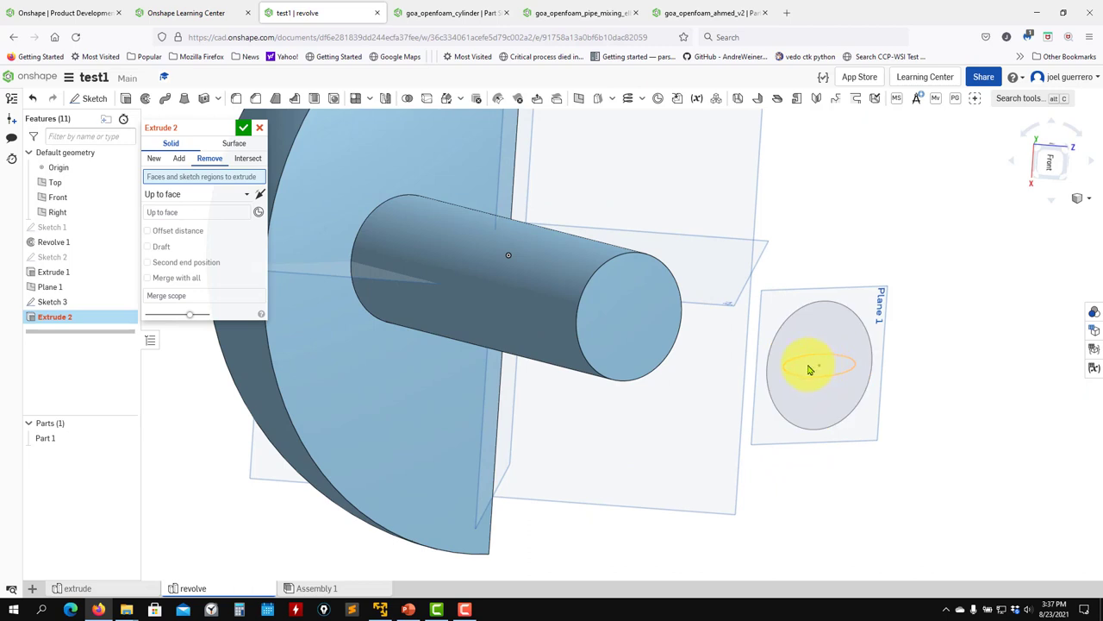
{"action": "left_click", "coordinate": [810, 369]}
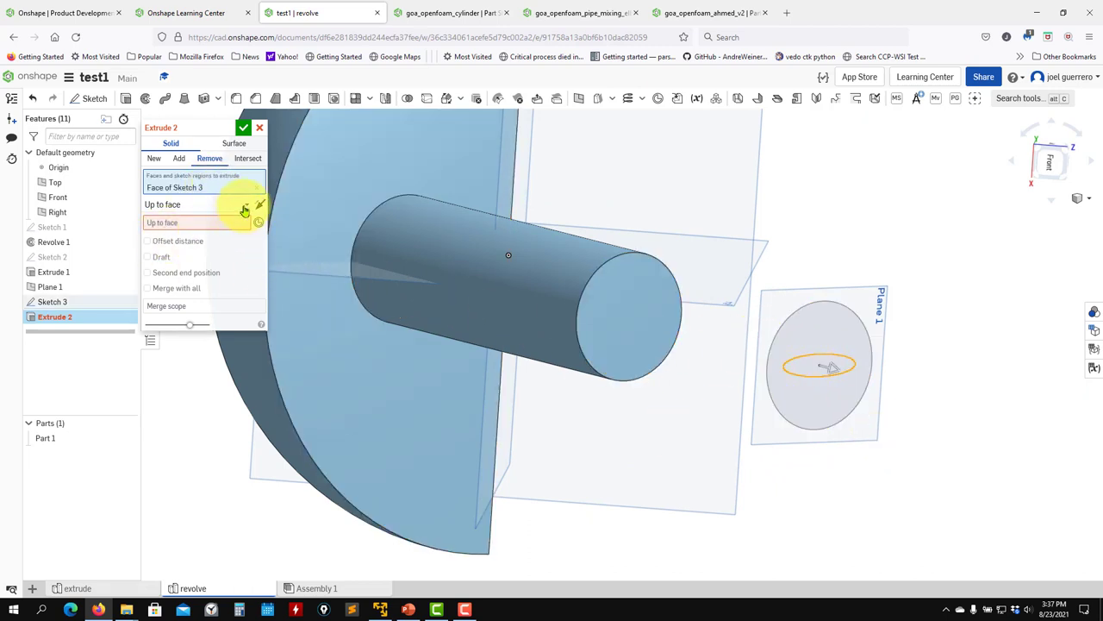
{"action": "left_click", "coordinate": [245, 207]}
{"action": "left_click", "coordinate": [163, 216]}
{"action": "middle_click_drag", "start_coordinate": [532, 512], "coordinate": [773, 470]}
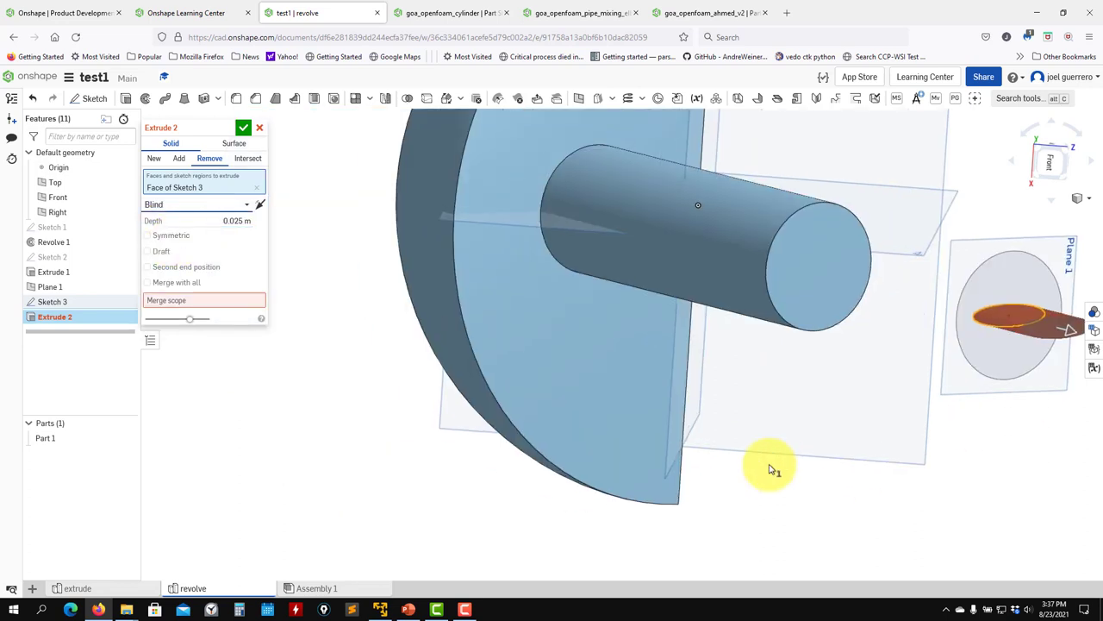
{"action": "right_click_drag", "start_coordinate": [773, 470], "coordinate": [564, 504]}
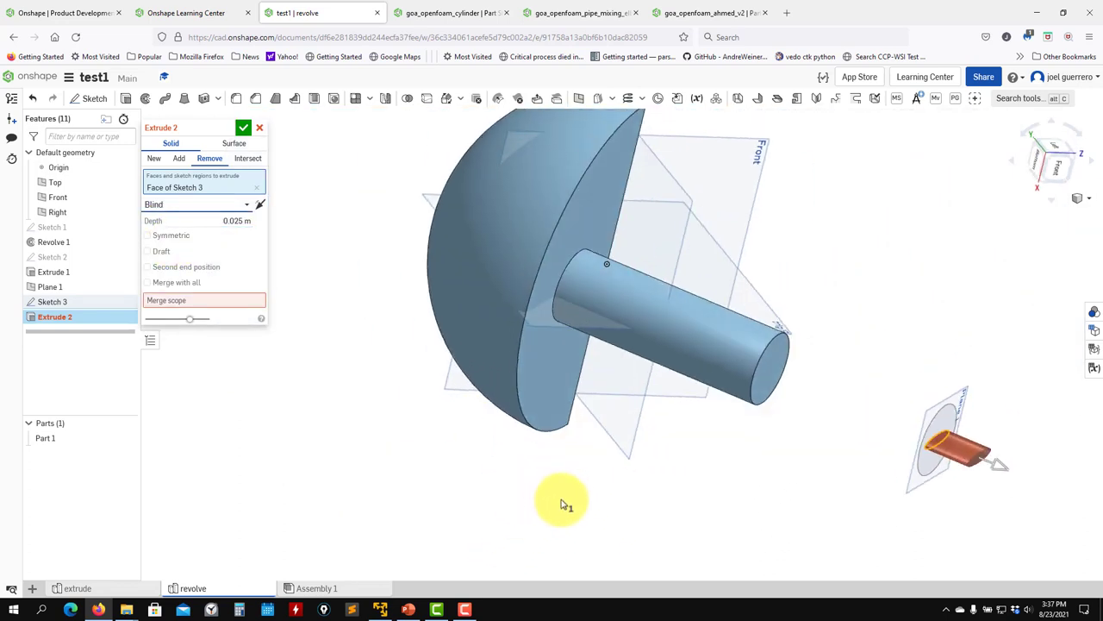
{"action": "left_click_drag", "start_coordinate": [992, 471], "coordinate": [441, 379]}
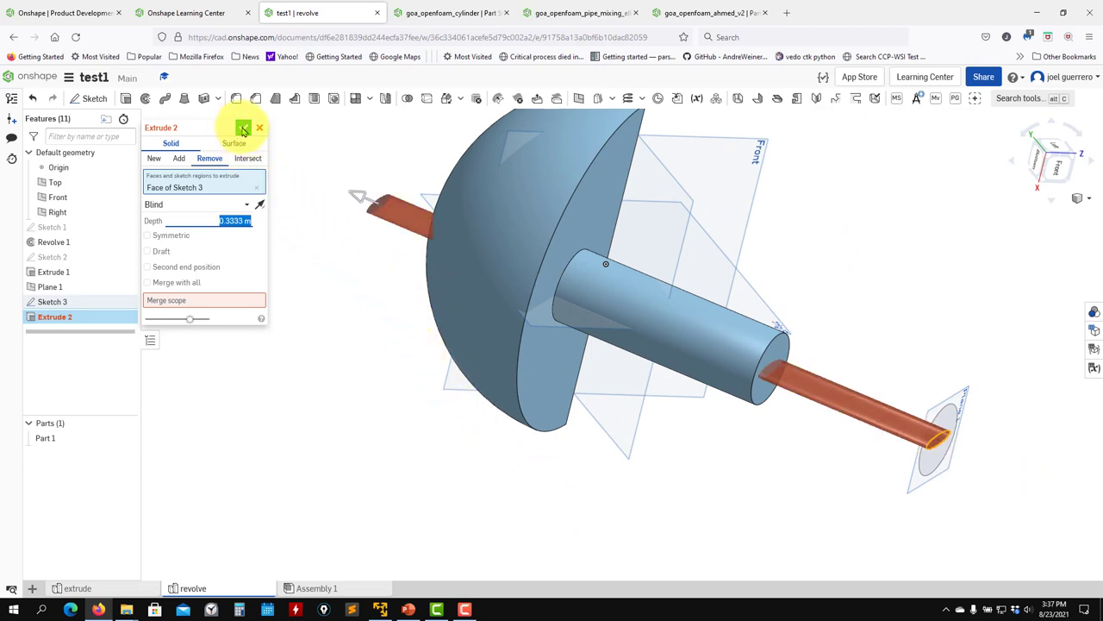
- Apply the elliptical cut with Merge with all and finish the extrude
{"action": "left_click", "coordinate": [210, 301]}
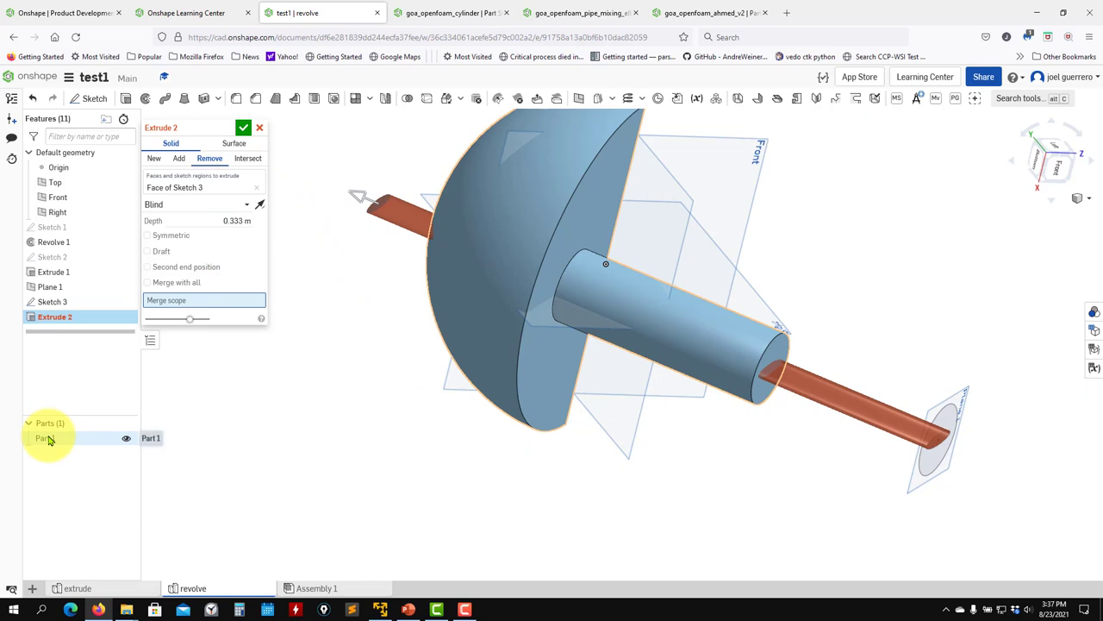
{"action": "left_click", "coordinate": [47, 439]}
{"action": "left_click", "coordinate": [176, 283]}
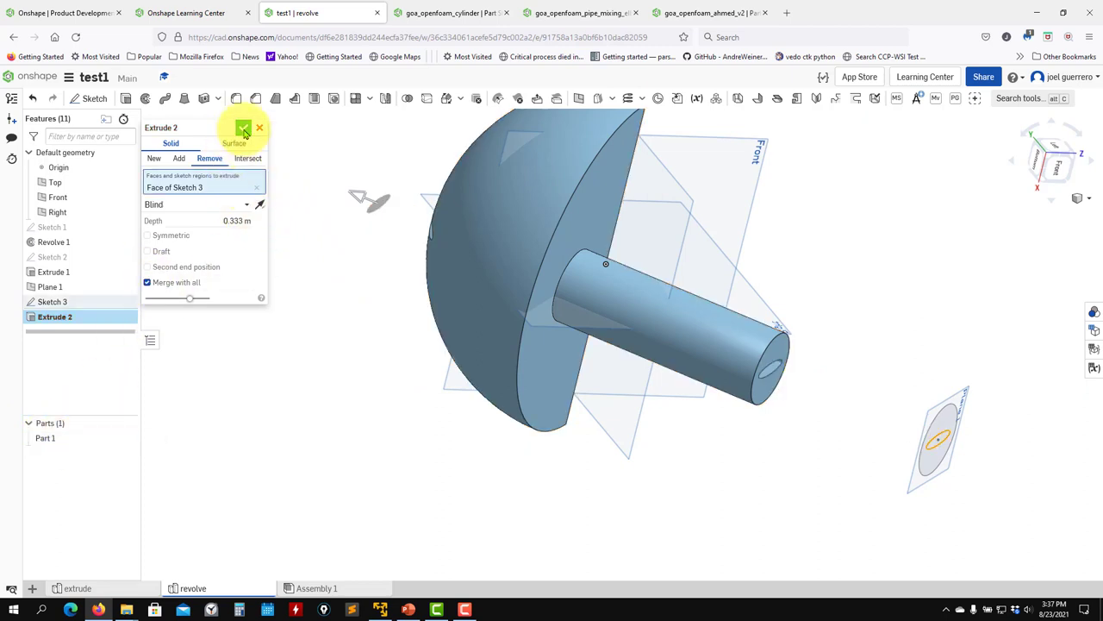
{"action": "left_click", "coordinate": [244, 129]}
- Inspect the elliptical cut from several sides and measure the area of the cylinder's end face
{"action": "key", "text": "Left"}
{"action": "key", "text": "Left"}
{"action": "key", "text": "Left"}
{"action": "key", "text": "Left"}
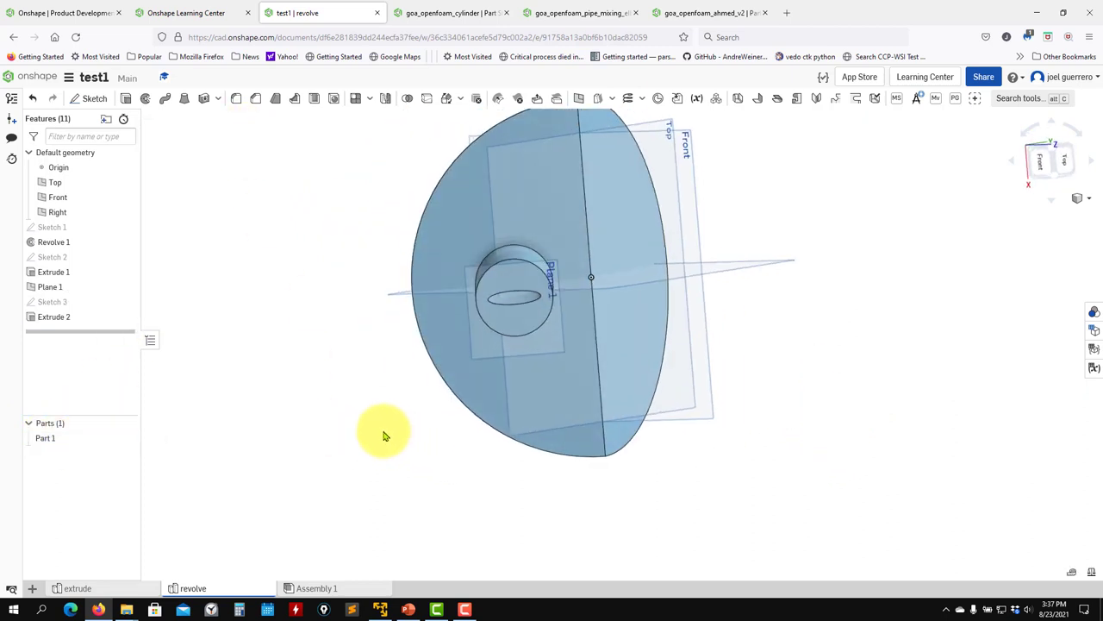
{"action": "right_click_drag", "start_coordinate": [381, 431], "coordinate": [1074, 572]}
{"action": "right_click_drag", "start_coordinate": [906, 477], "coordinate": [862, 488]}
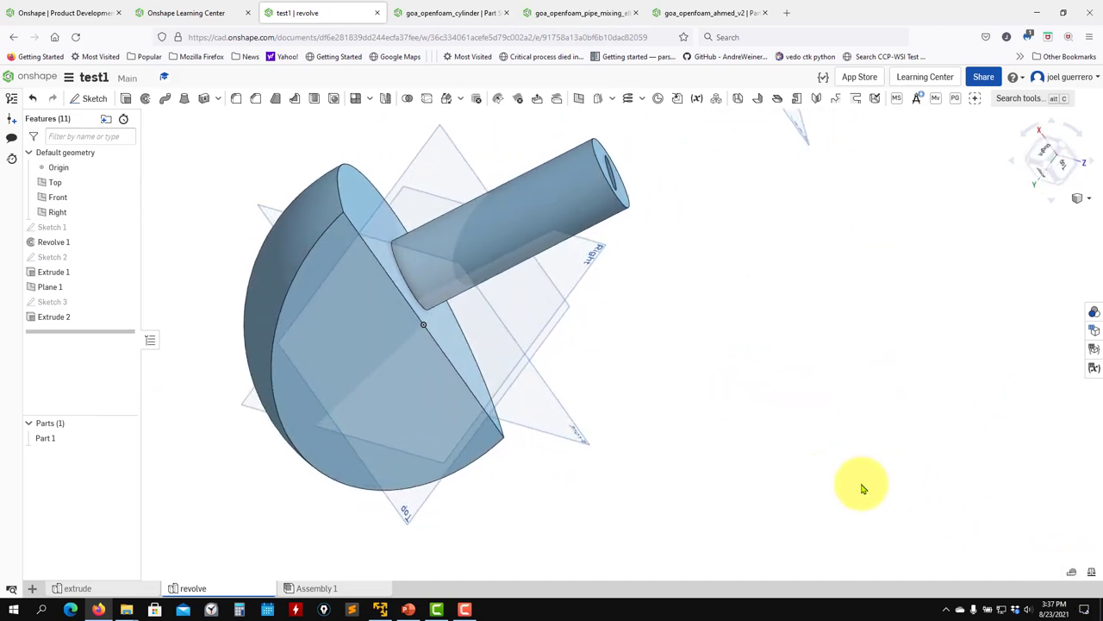
{"action": "left_click", "coordinate": [1069, 572]}
{"action": "right_click_drag", "start_coordinate": [609, 215], "coordinate": [664, 251]}
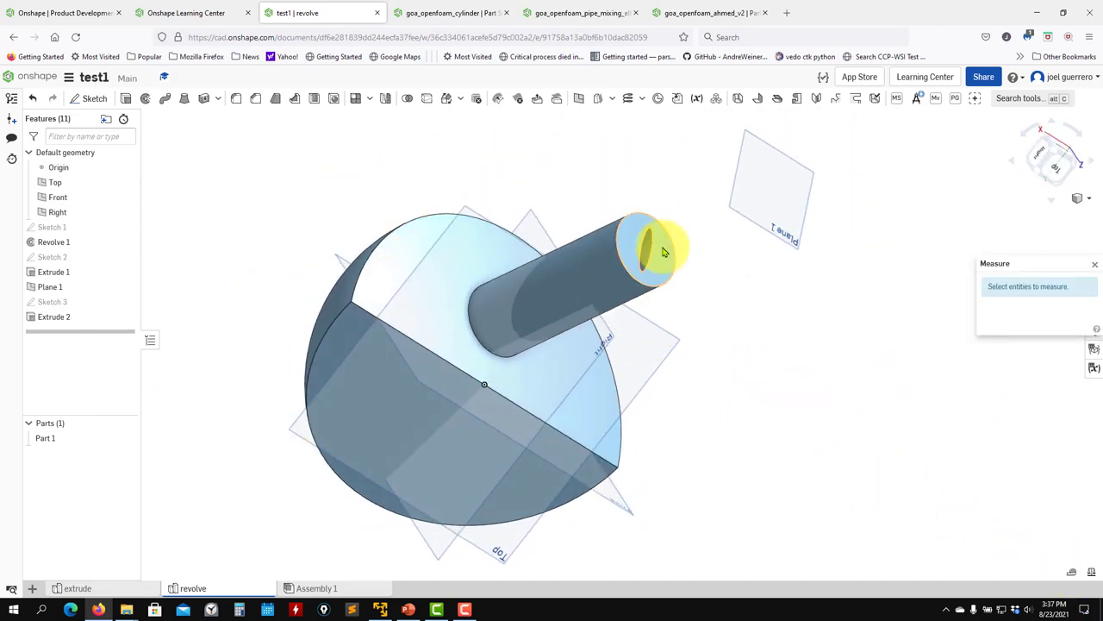
{"action": "left_click", "coordinate": [664, 252]}
- Measure between the cylinder's end face and the elliptical hole edge on the revolved body's curved face
{"action": "right_click_drag", "start_coordinate": [648, 387], "coordinate": [518, 424]}
{"action": "middle_click_drag", "start_coordinate": [517, 424], "coordinate": [562, 391]}
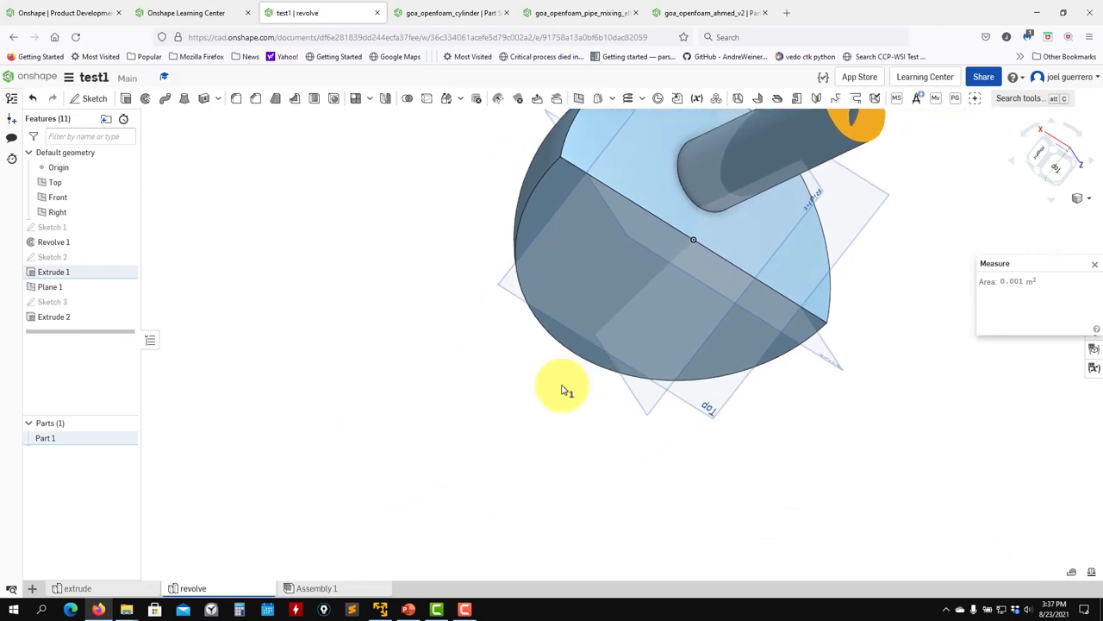
{"action": "right_click_drag", "start_coordinate": [562, 390], "coordinate": [322, 340]}
{"action": "scroll", "coordinate": [447, 339], "scroll_direction": "up", "scroll_amount": 3}
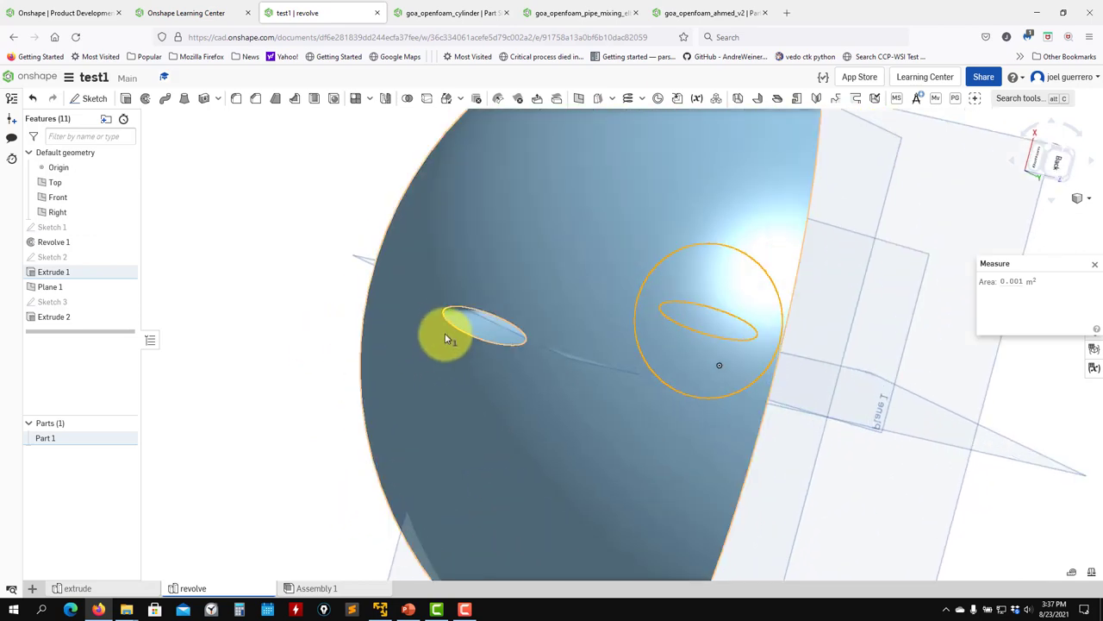
{"action": "left_click", "coordinate": [447, 339]}
- Edit Part 1's appearance to make it semi-transparent, exposing the elliptical hole through the body
{"action": "right_click_drag", "start_coordinate": [233, 406], "coordinate": [86, 431]}
{"action": "right_click", "coordinate": [60, 441]}
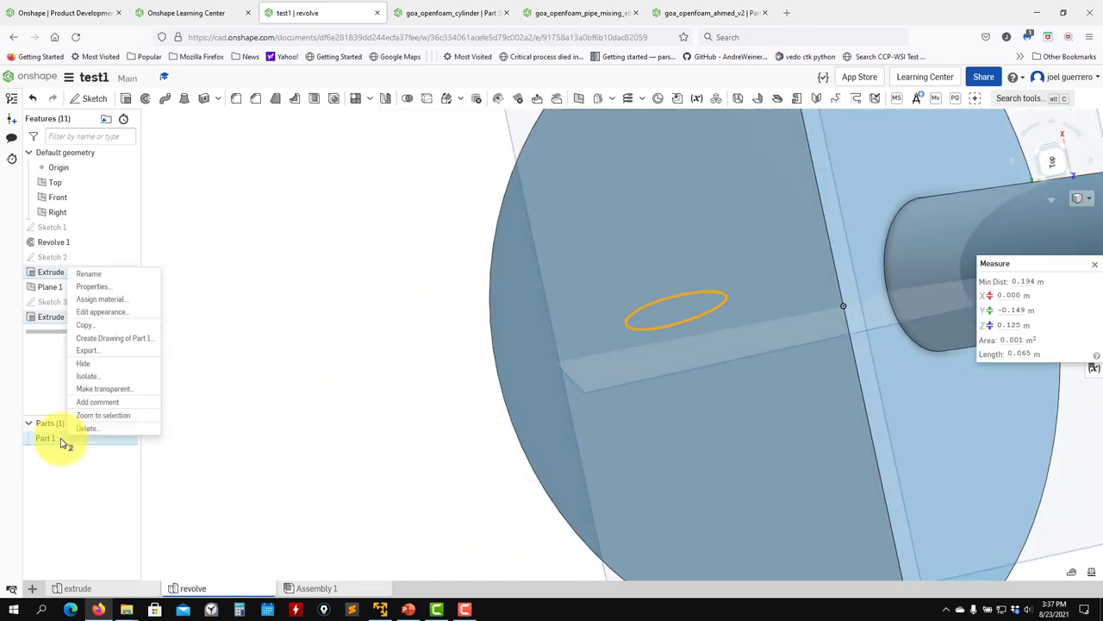
{"action": "left_click", "coordinate": [126, 317]}
{"action": "left_click_drag", "start_coordinate": [232, 489], "coordinate": [212, 484]}
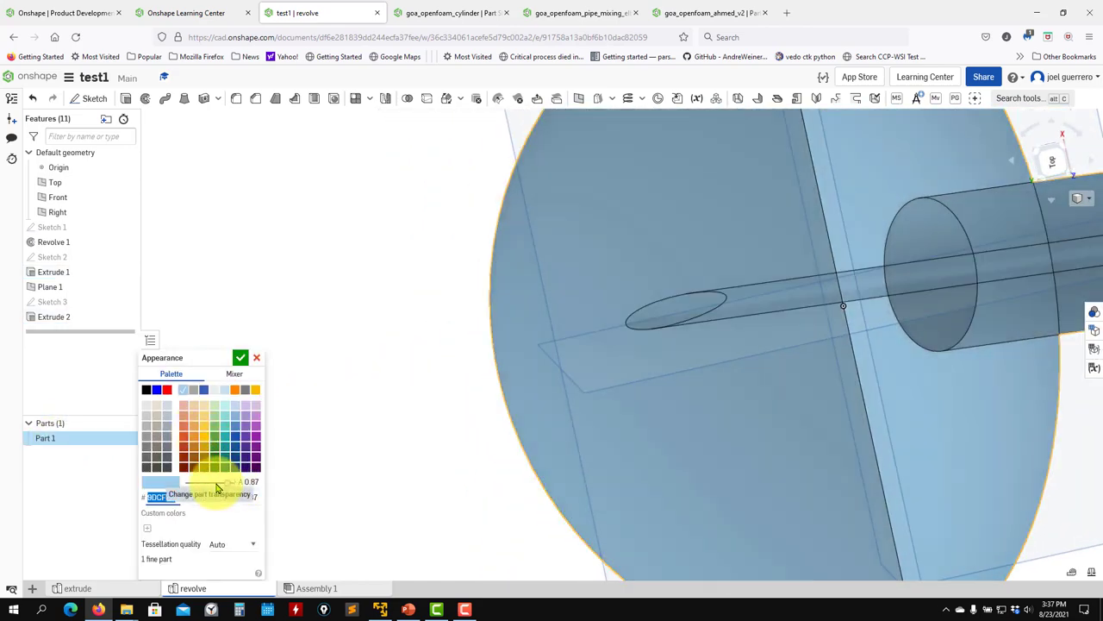
{"action": "left_click", "coordinate": [241, 357]}
{"action": "right_click_drag", "start_coordinate": [361, 418], "coordinate": [741, 382]}
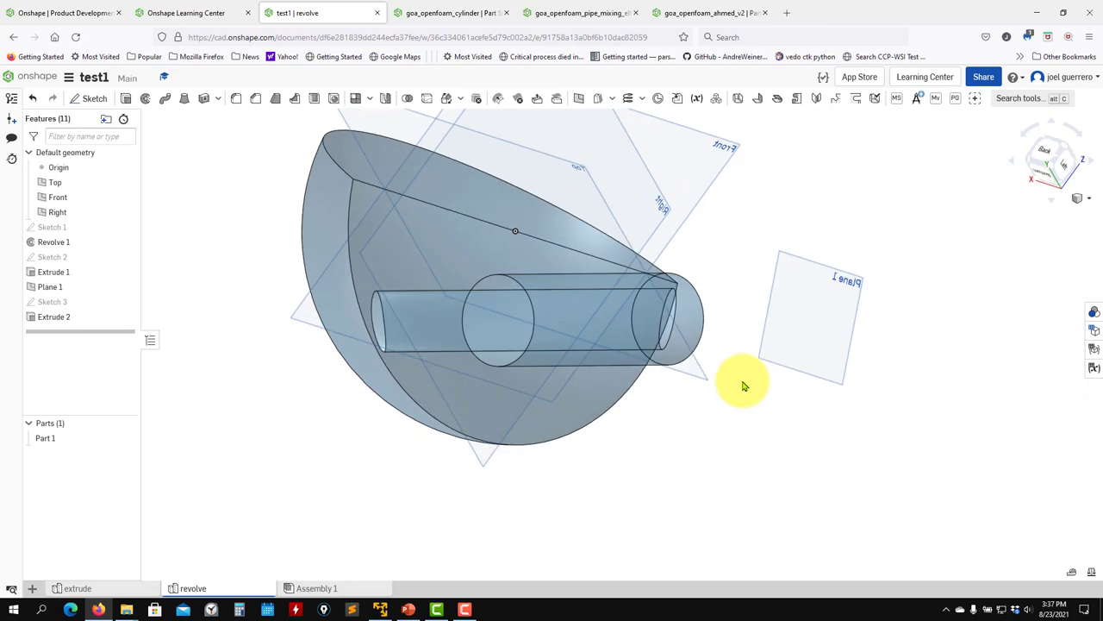
- Create a new Part Studio in the test1 document
{"action": "middle_click_drag", "start_coordinate": [312, 471], "coordinate": [303, 510]}
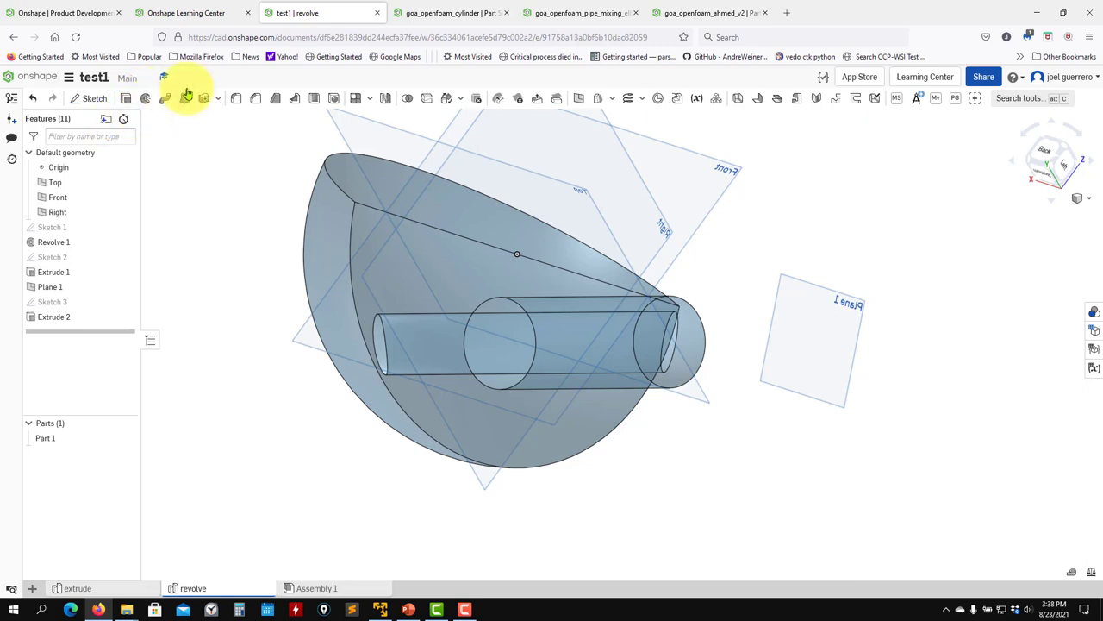
{"action": "left_click", "coordinate": [31, 590]}
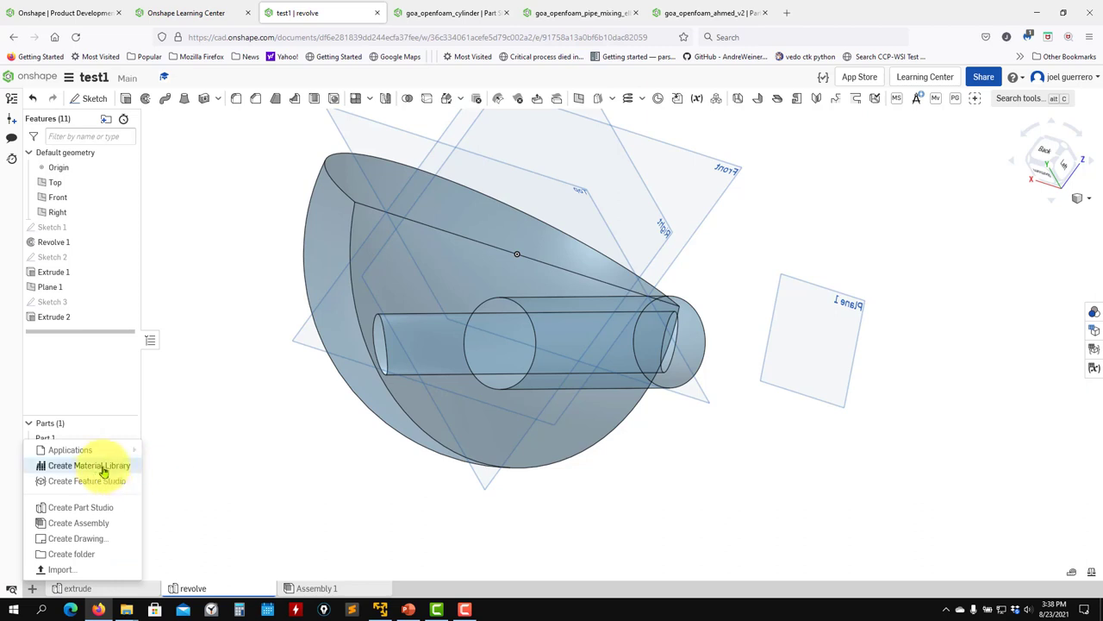
{"action": "left_click", "coordinate": [197, 476]}
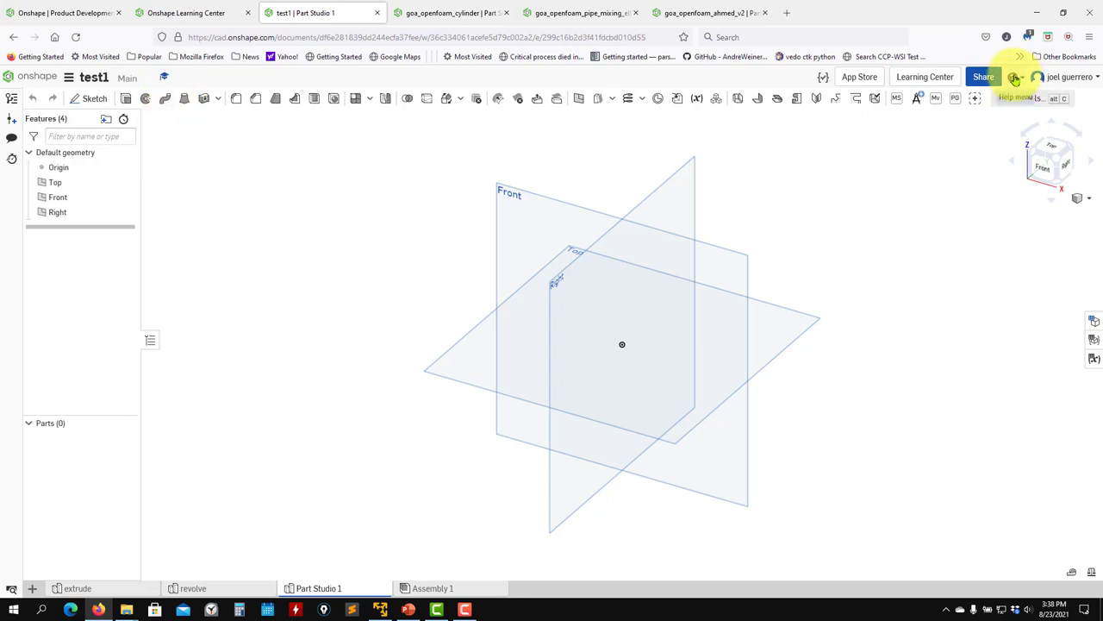
- Open the desktop help, search it for "sweep", and open the Sweep article
{"action": "left_click", "coordinate": [1015, 77]}
{"action": "left_click", "coordinate": [936, 101]}
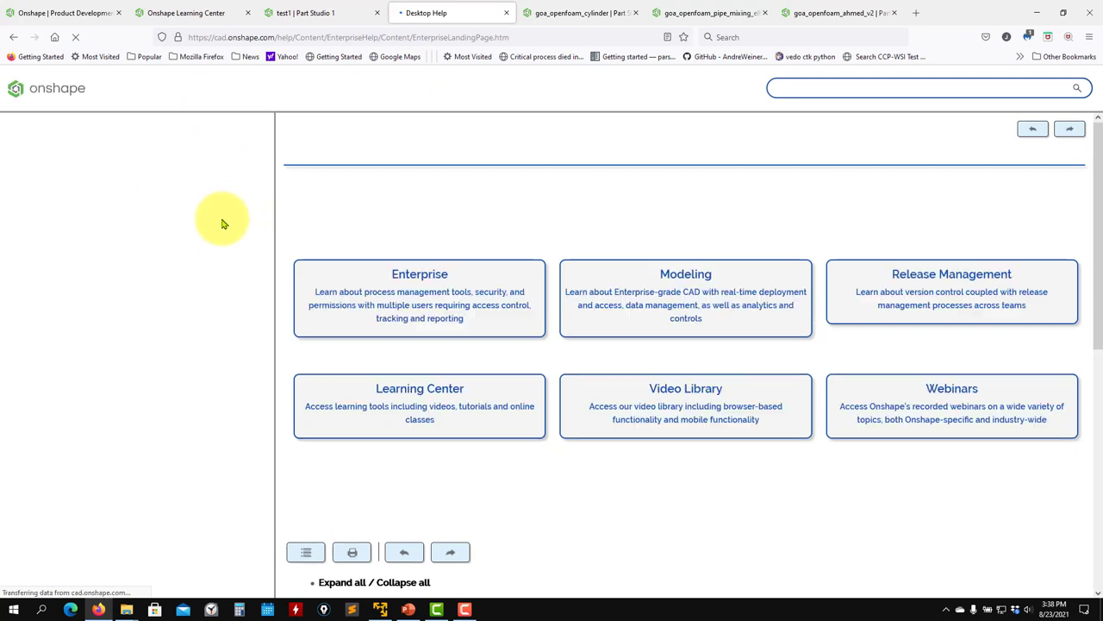
{"action": "scroll", "coordinate": [130, 231], "scroll_direction": "down", "scroll_amount": 3}
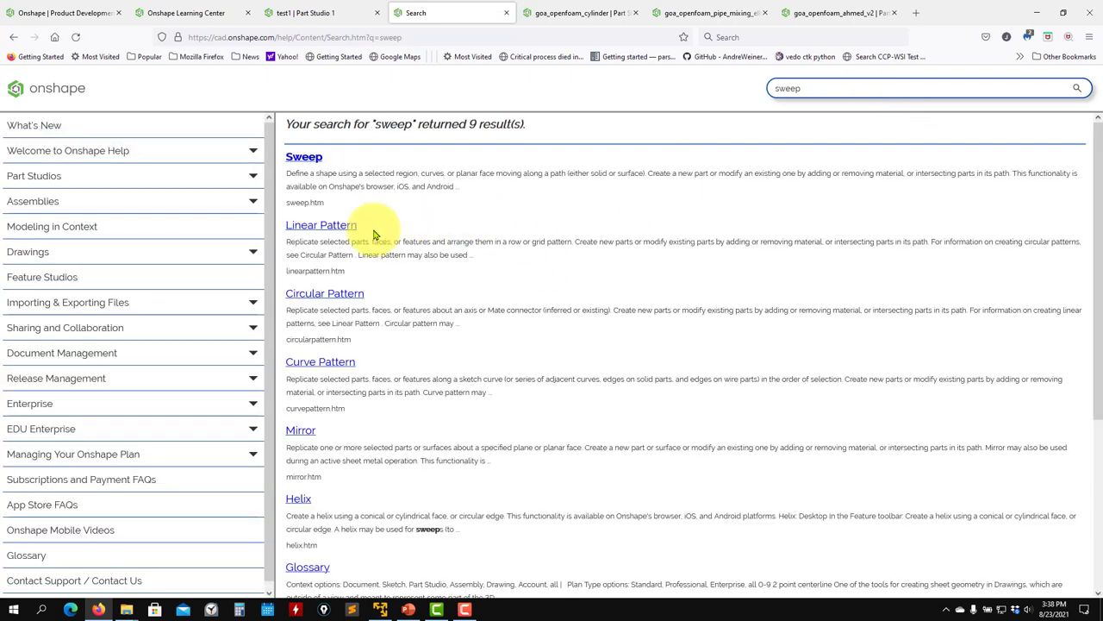
{"action": "left_click", "coordinate": [314, 160]}
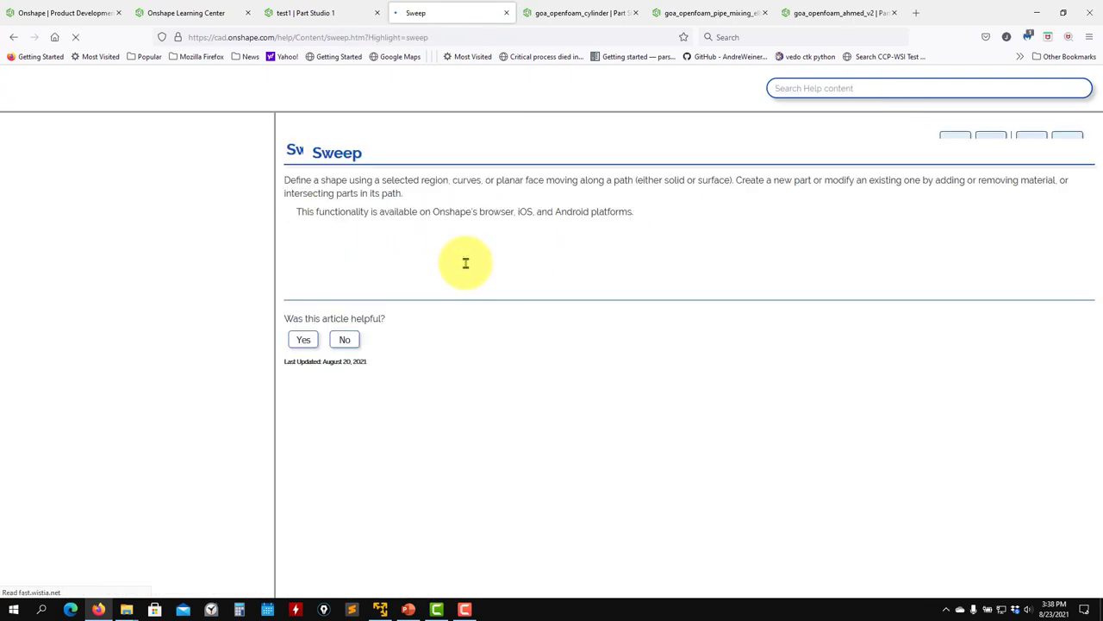
- Look through the Sweep article's video example, its transcript and the steps for creating solids
{"action": "scroll", "coordinate": [801, 419], "scroll_direction": "down", "scroll_amount": 3}
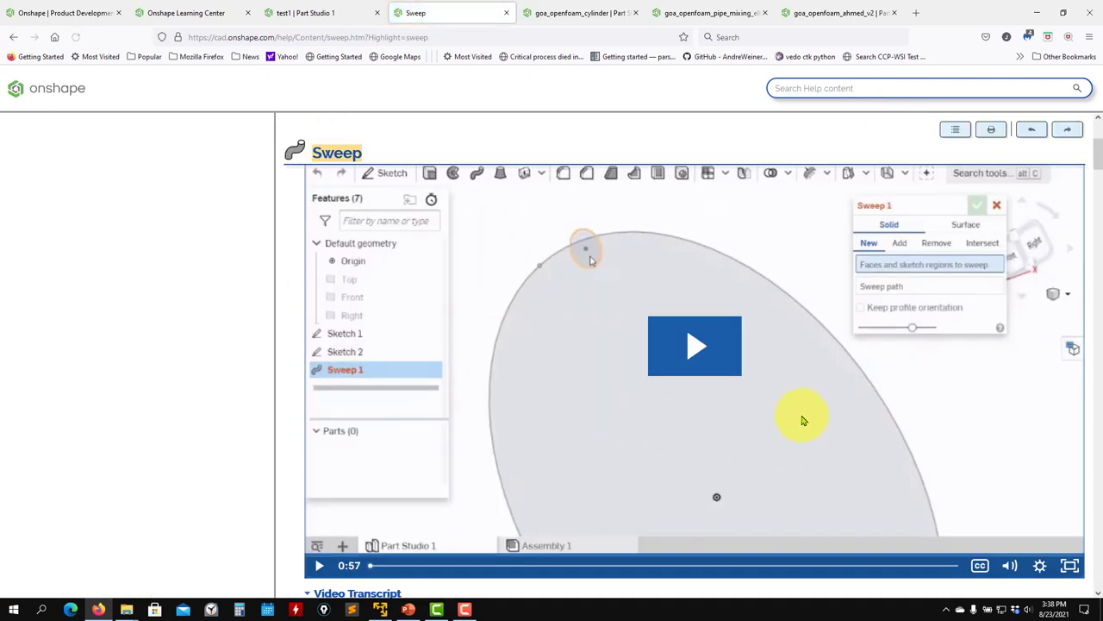
{"action": "left_click", "coordinate": [719, 364]}
{"action": "scroll", "coordinate": [664, 431], "scroll_direction": "down", "scroll_amount": 2}
{"action": "scroll", "coordinate": [670, 433], "scroll_direction": "up", "scroll_amount": 2}
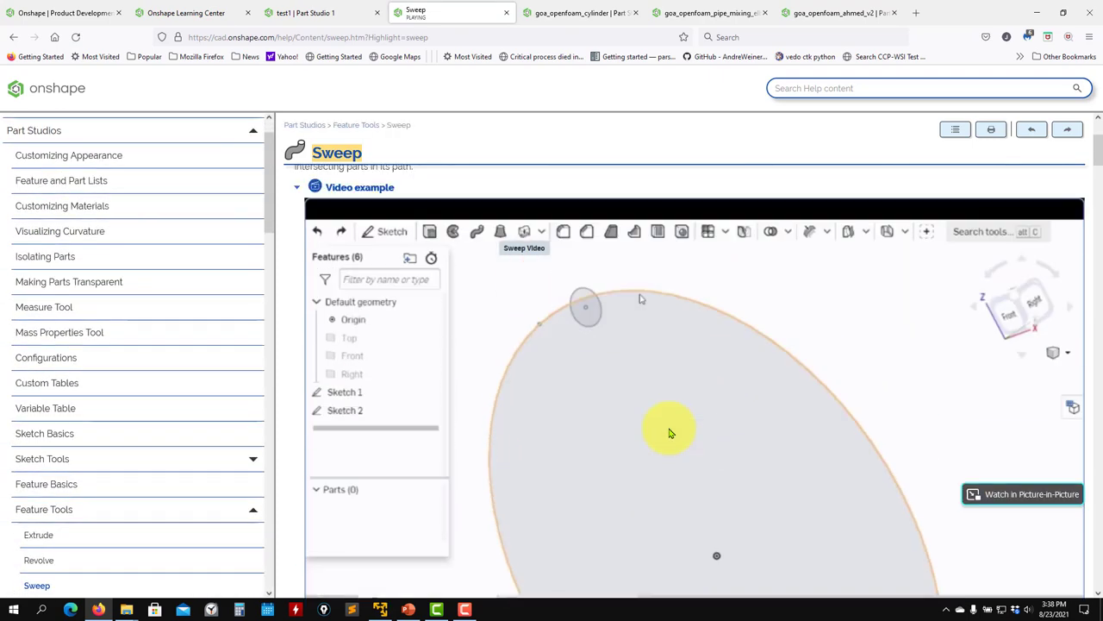
{"action": "scroll", "coordinate": [431, 437], "scroll_direction": "down", "scroll_amount": 1}
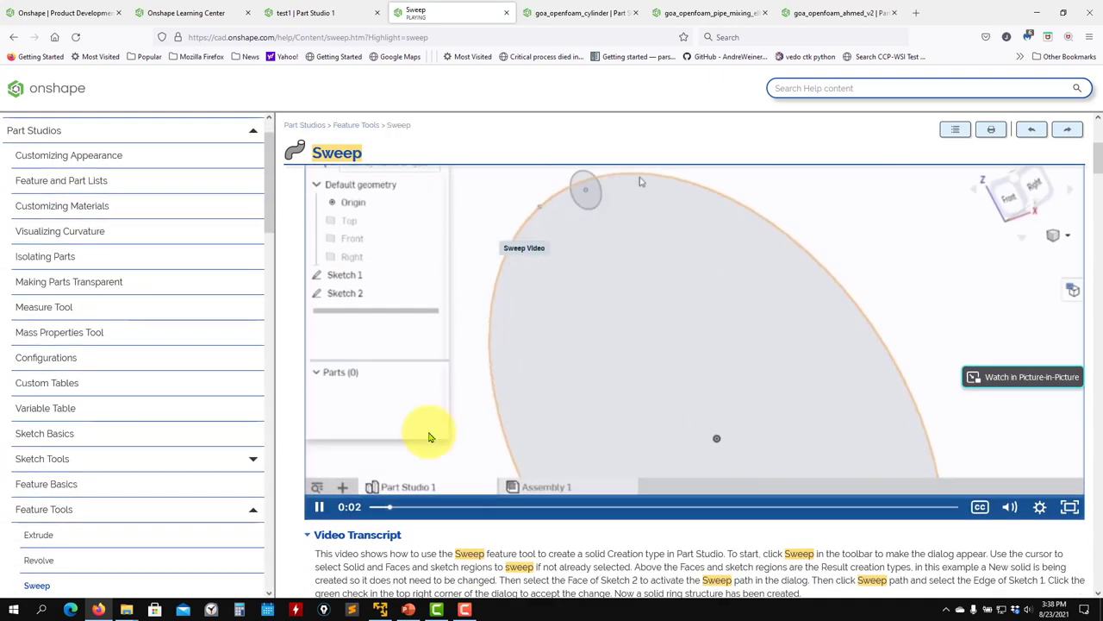
{"action": "left_click", "coordinate": [316, 506]}
{"action": "scroll", "coordinate": [512, 534], "scroll_direction": "down", "scroll_amount": 3}
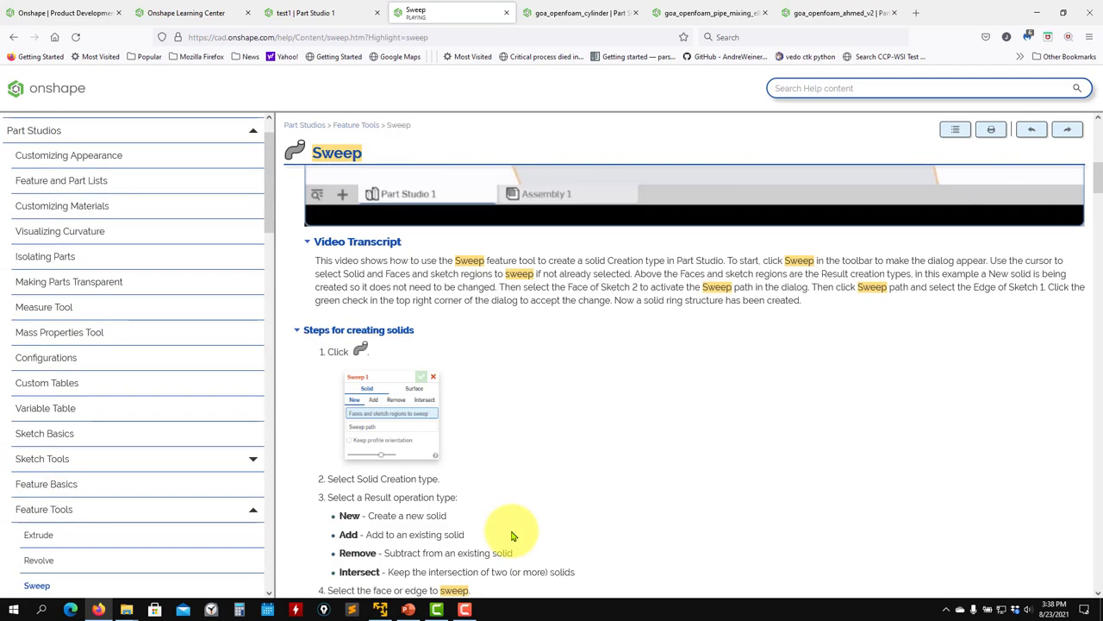
- Return to Part Studio 1 of the test1 document and start a sketch on the Front plane, viewed from the front
{"action": "left_click", "coordinate": [331, 15]}
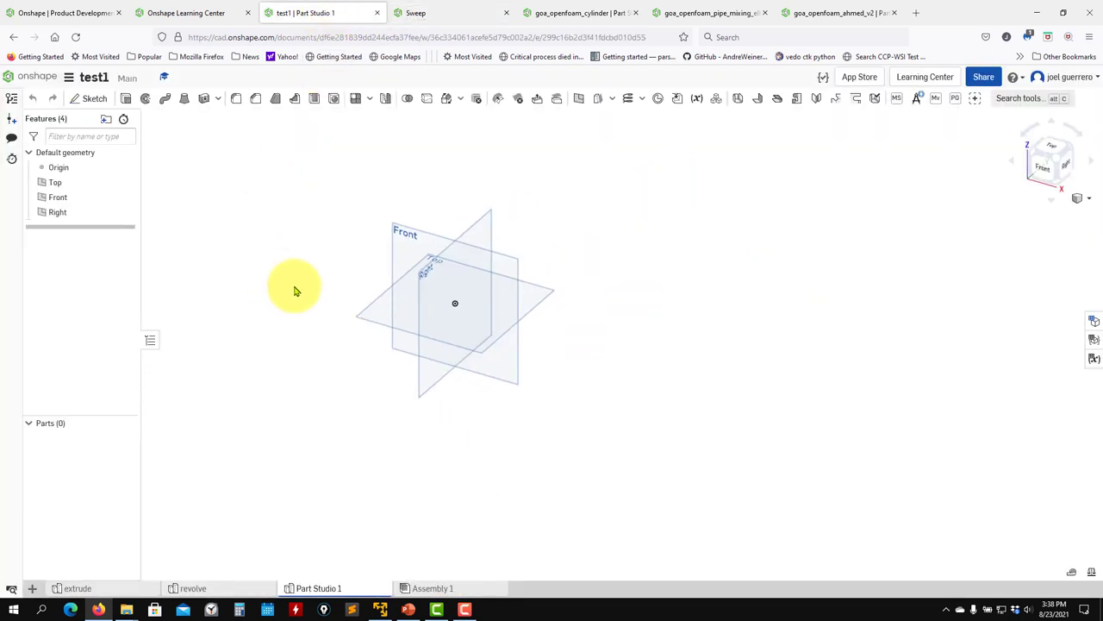
{"action": "scroll", "coordinate": [301, 303], "scroll_direction": "up", "scroll_amount": 2}
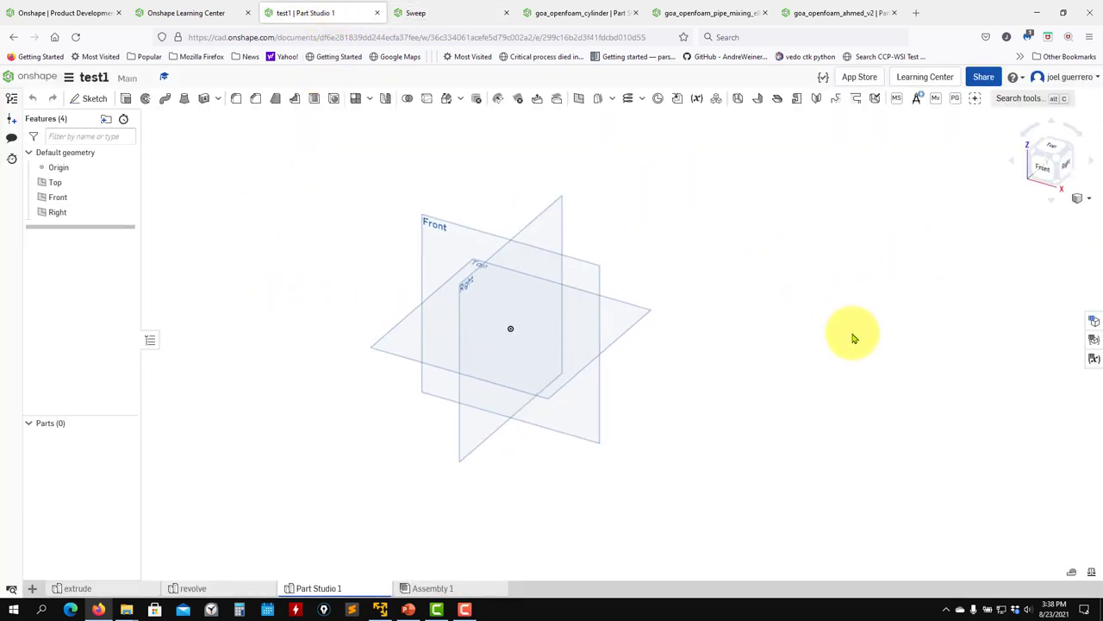
{"action": "left_click", "coordinate": [1042, 167]}
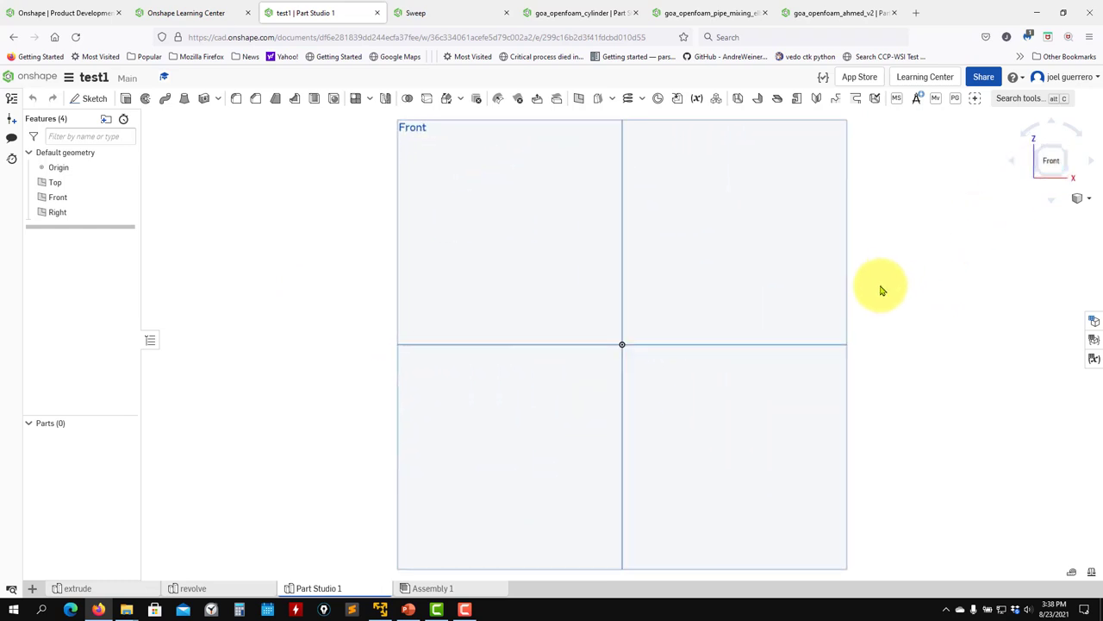
{"action": "scroll", "coordinate": [881, 291], "scroll_direction": "down", "scroll_amount": 3}
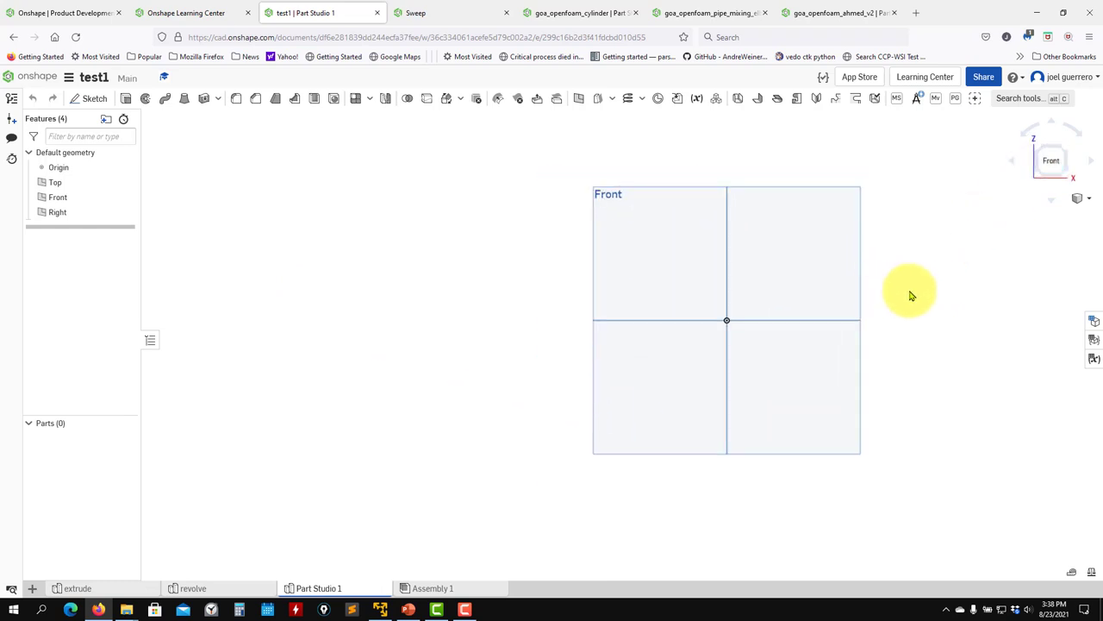
{"action": "middle_click_drag", "start_coordinate": [909, 296], "coordinate": [556, 315]}
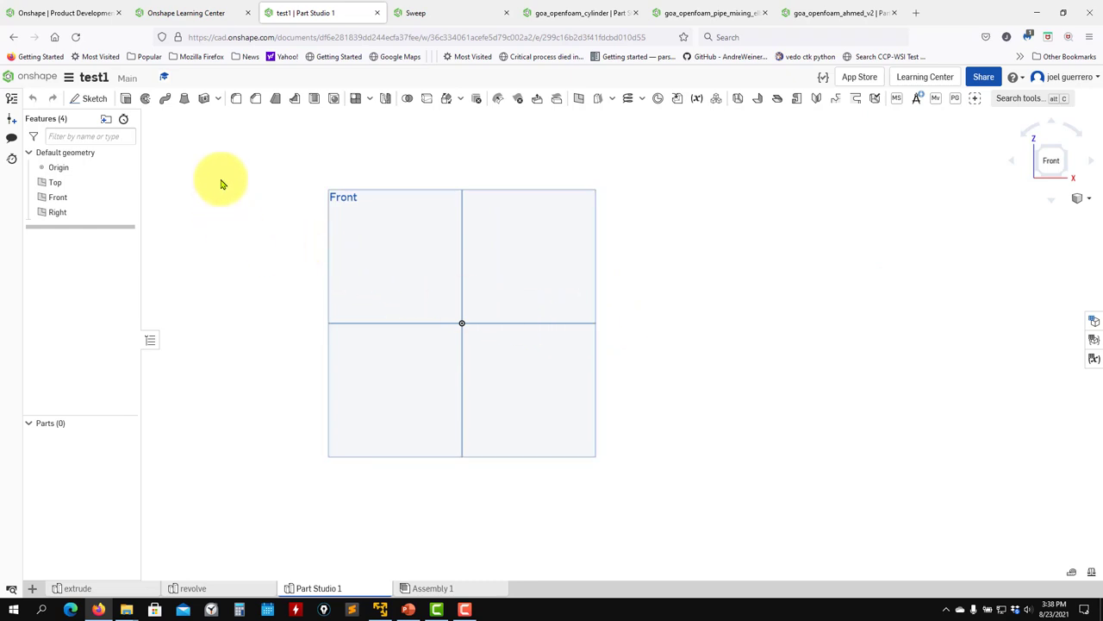
{"action": "key", "text": "shift+s"}
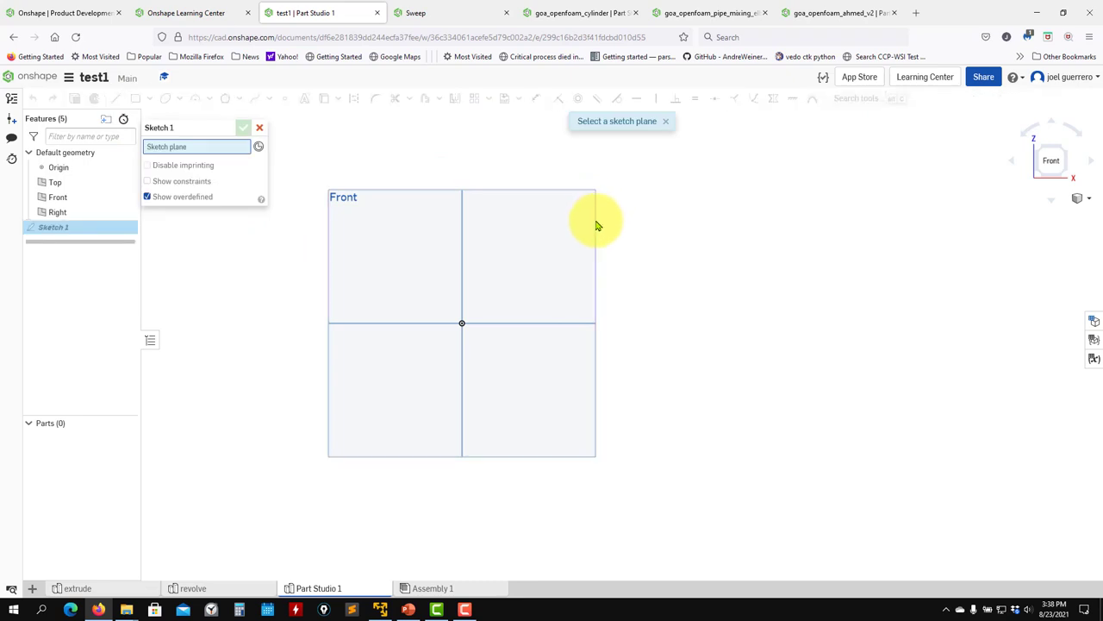
{"action": "left_click", "coordinate": [593, 222]}
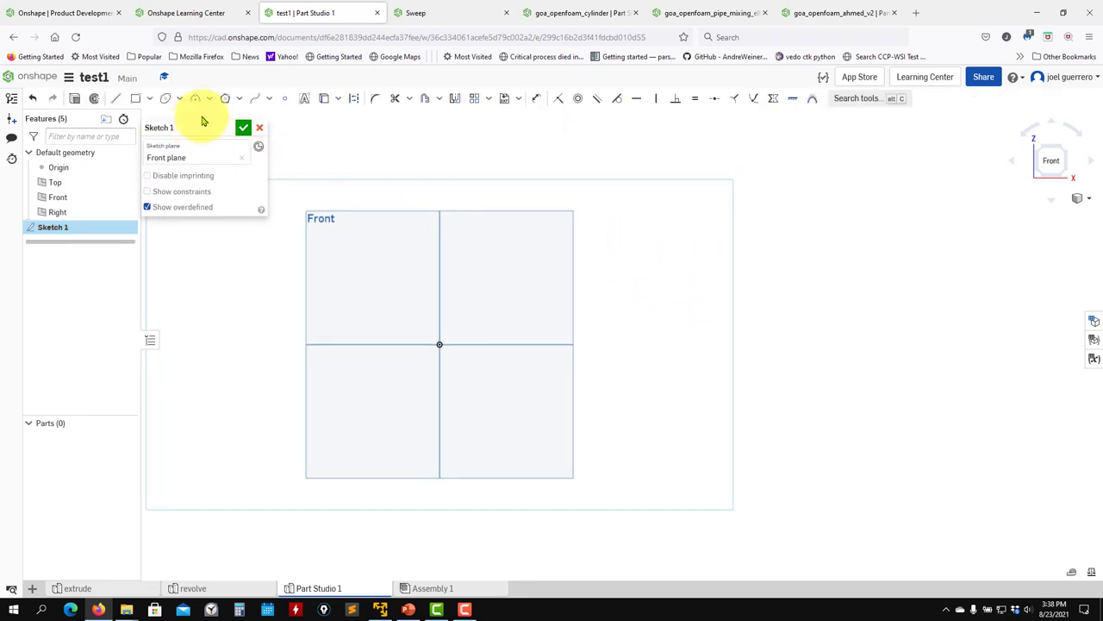
- Draw an open five-point spline from near the origin, dipping slightly and rising well past the Front plane's edge, and accept the sketch
{"action": "left_click", "coordinate": [258, 100]}
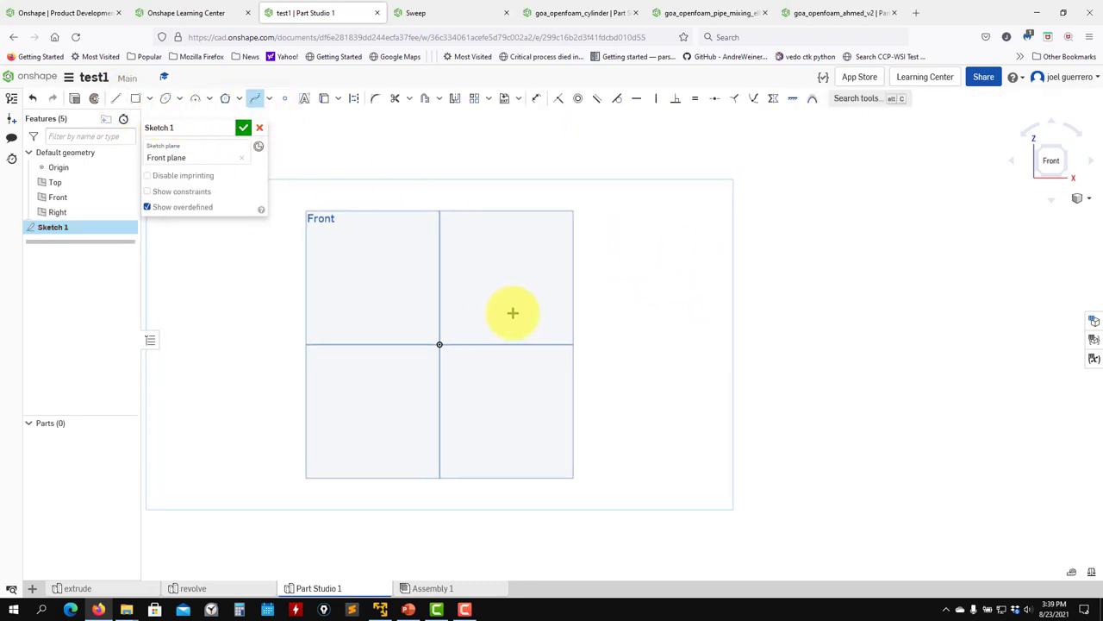
{"action": "left_click", "coordinate": [471, 320]}
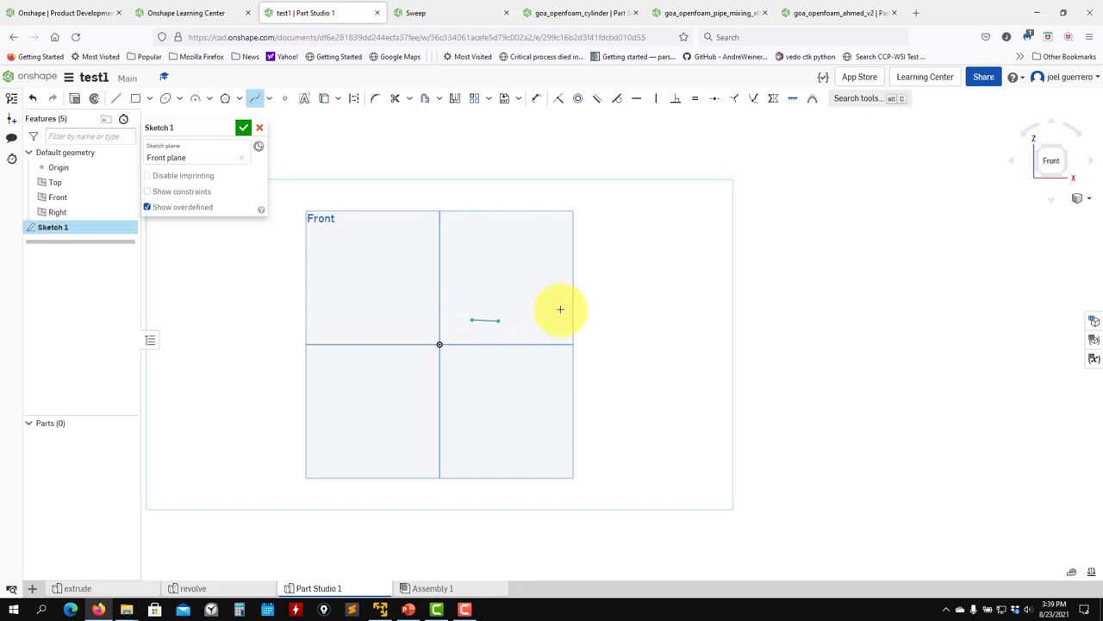
{"action": "left_click", "coordinate": [628, 326]}
{"action": "left_click", "coordinate": [743, 275]}
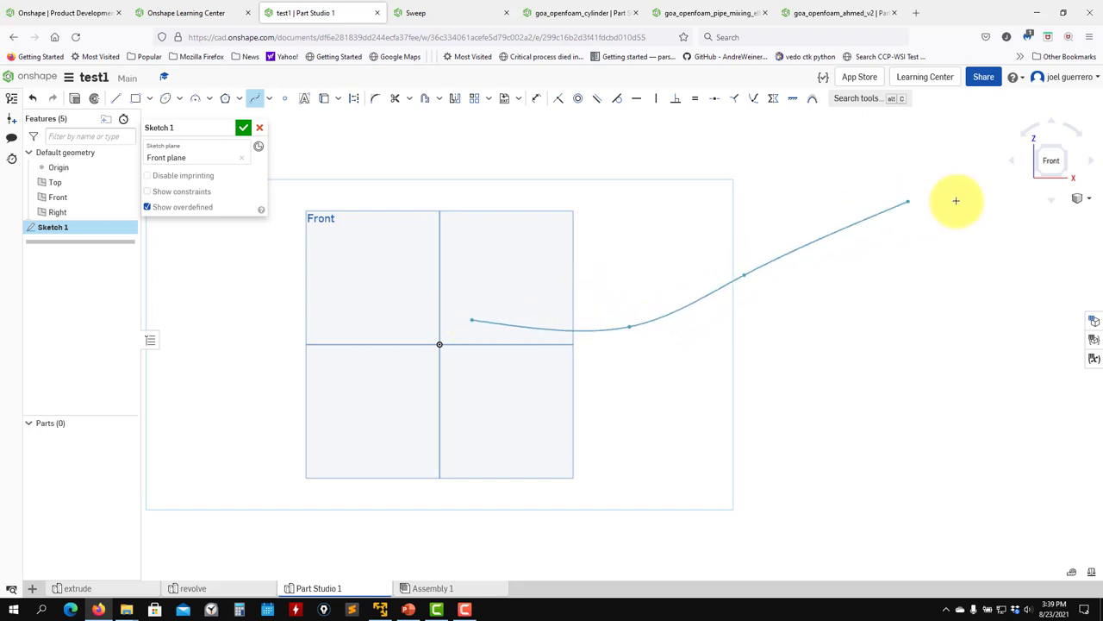
{"action": "left_click", "coordinate": [965, 202]}
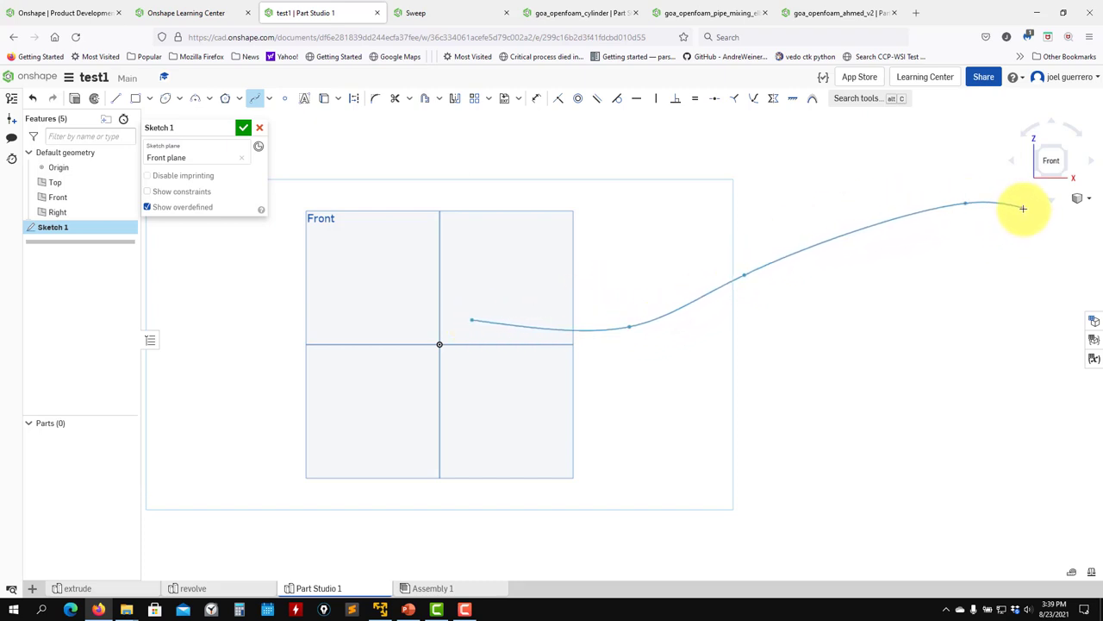
{"action": "key", "text": "Escape"}
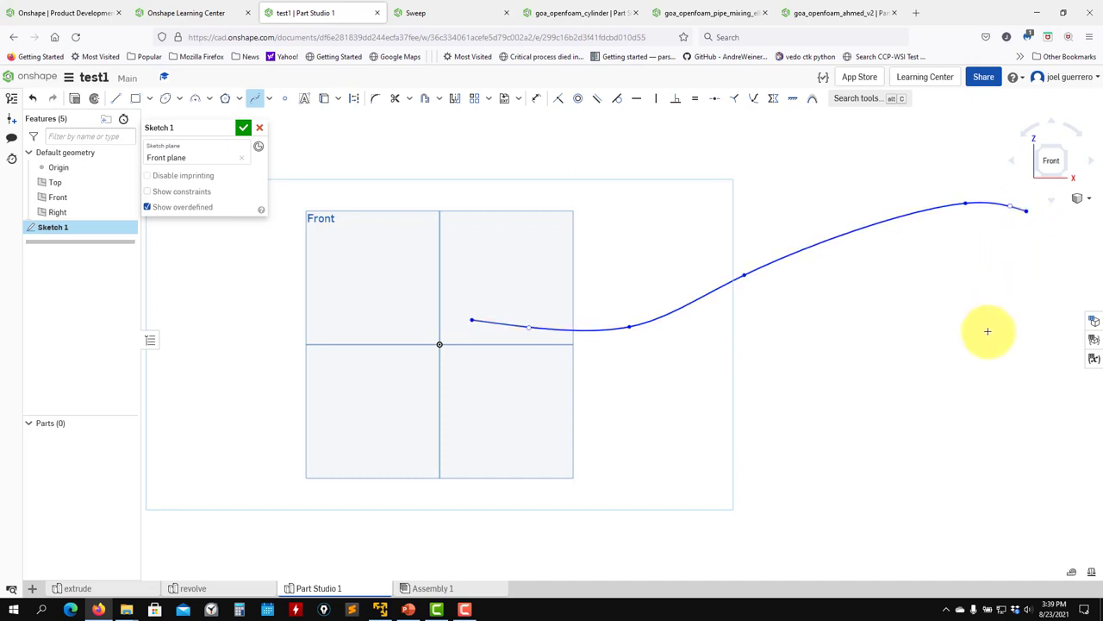
{"action": "middle_click_drag", "start_coordinate": [923, 318], "coordinate": [872, 325]}
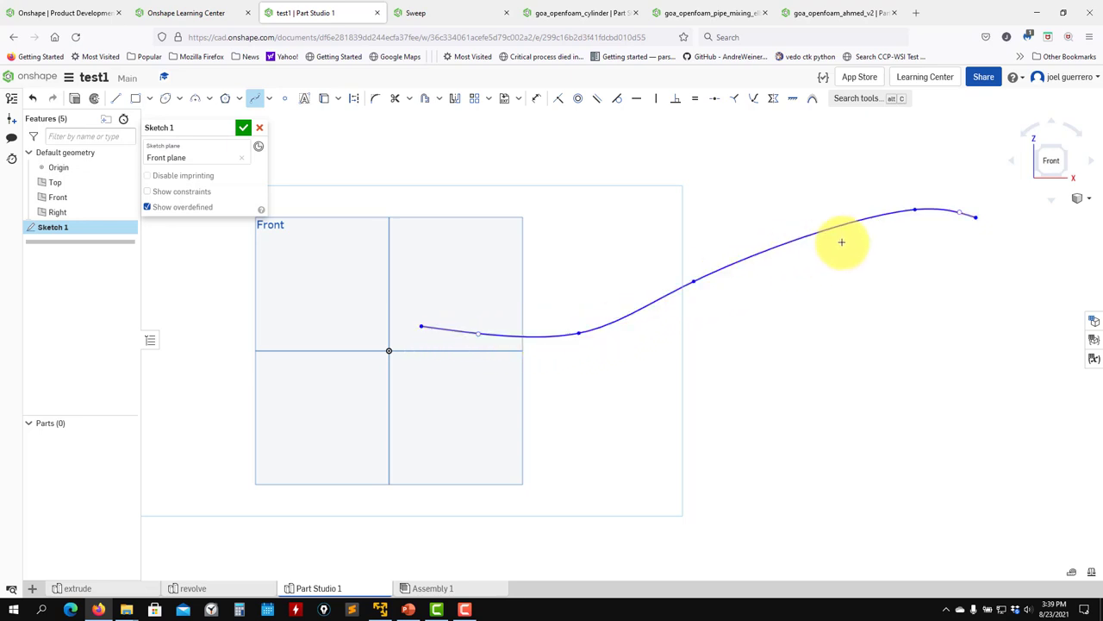
{"action": "scroll", "coordinate": [869, 379], "scroll_direction": "down", "scroll_amount": 3}
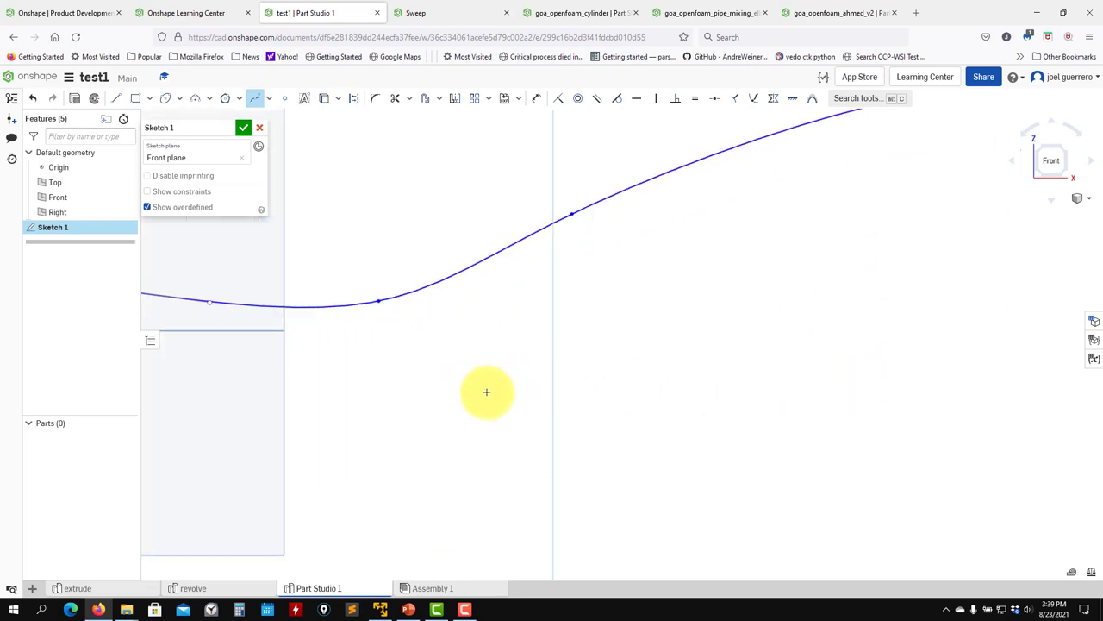
{"action": "scroll", "coordinate": [486, 393], "scroll_direction": "up", "scroll_amount": 3}
{"action": "left_click", "coordinate": [244, 130]}
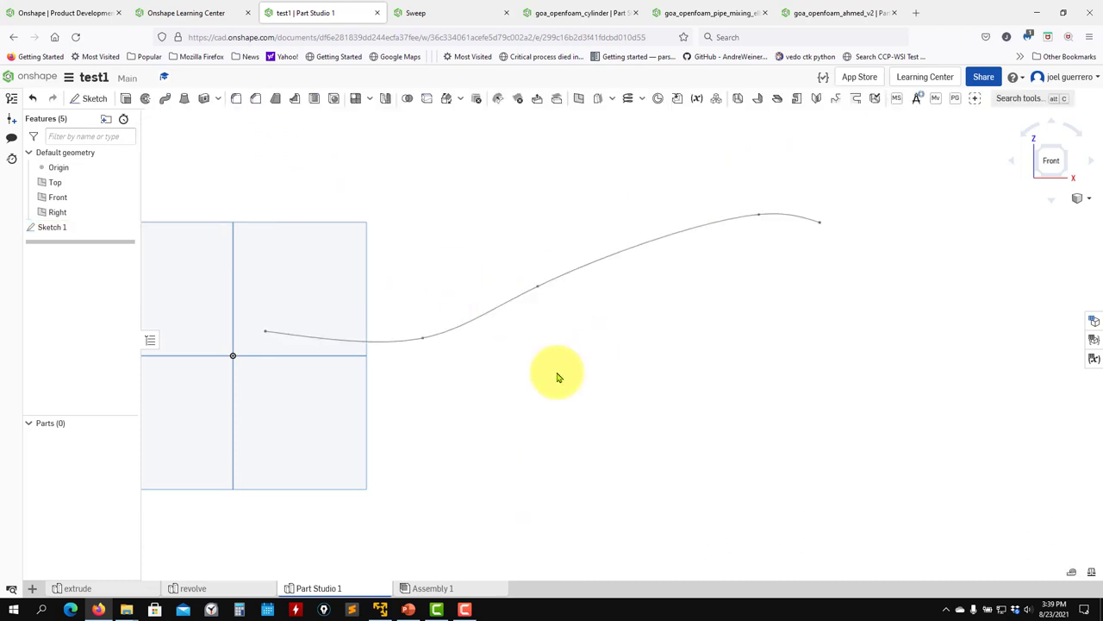
- Create a Curve point plane through the spline's far endpoint, using the spline edge and that vertex
{"action": "middle_click_drag", "start_coordinate": [561, 374], "coordinate": [676, 366]}
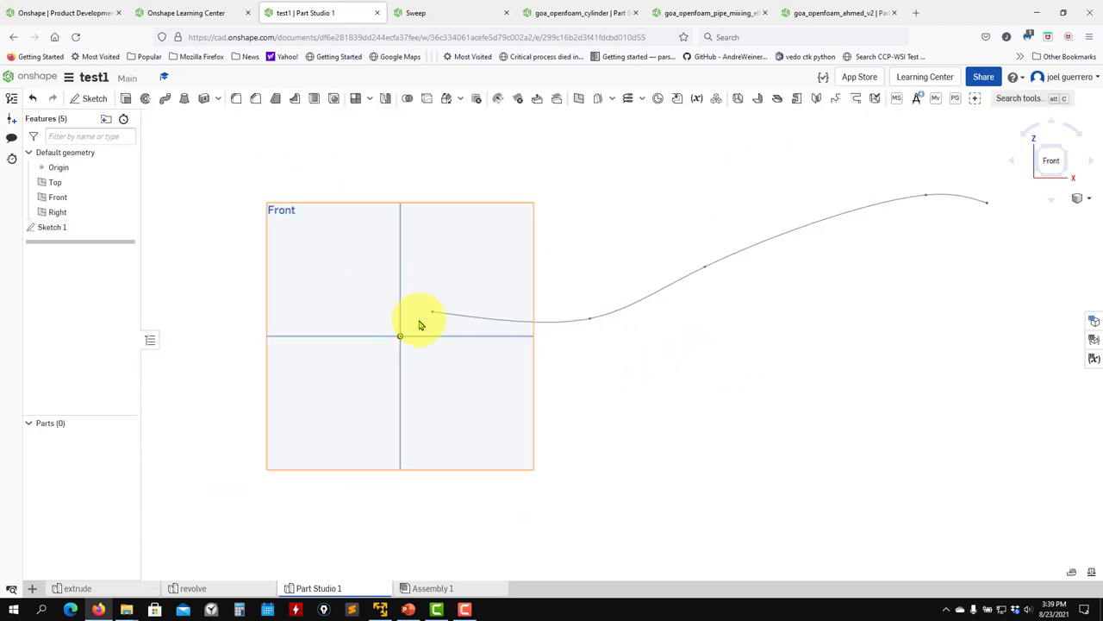
{"action": "scroll", "coordinate": [420, 325], "scroll_direction": "down", "scroll_amount": 4}
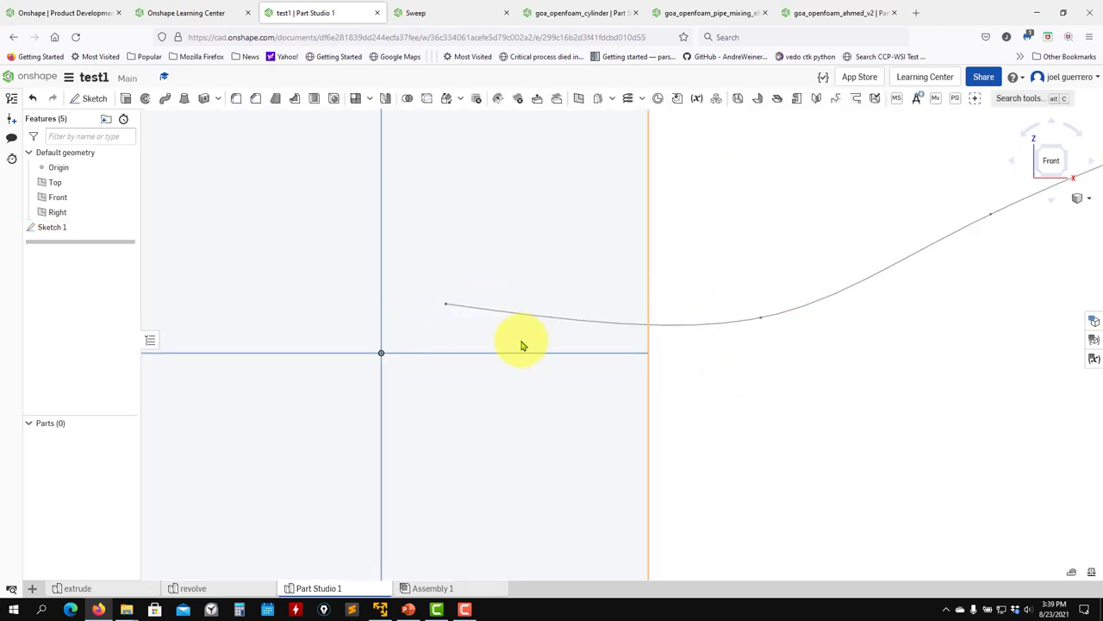
{"action": "scroll", "coordinate": [517, 347], "scroll_direction": "up", "scroll_amount": 5}
{"action": "right_click_drag", "start_coordinate": [698, 374], "coordinate": [604, 387]}
{"action": "mouse_move", "coordinate": [586, 148]}
{"action": "right_mouse_down"}
{"action": "mouse_move", "coordinate": [624, 208]}
{"action": "mouse_move", "coordinate": [598, 237]}
{"action": "mouse_move", "coordinate": [593, 164]}
{"action": "right_mouse_up"}
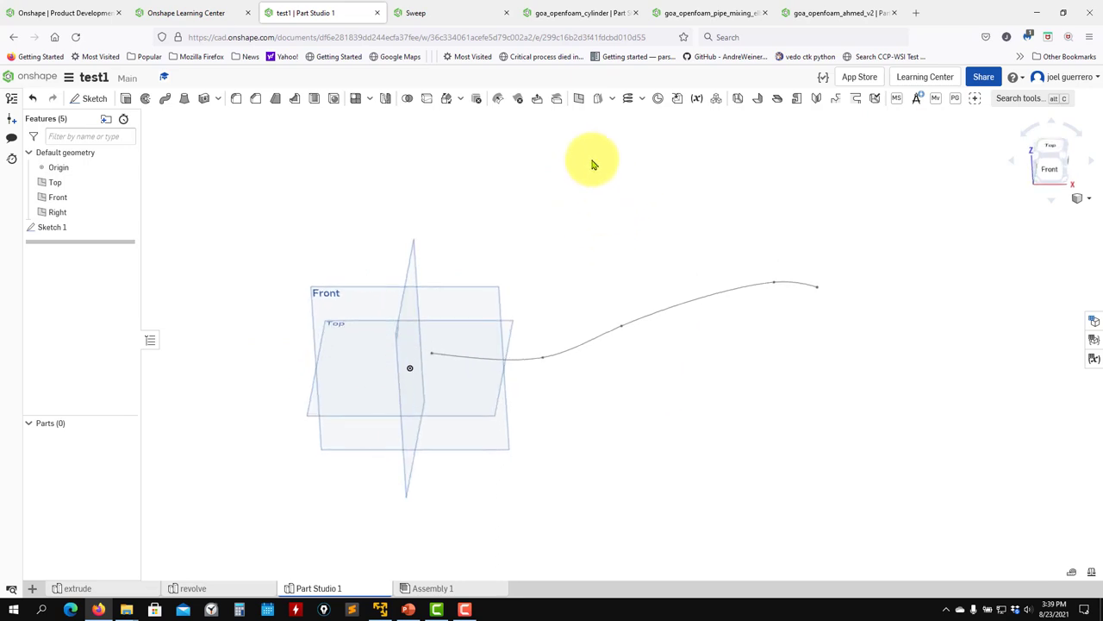
{"action": "left_click", "coordinate": [579, 100]}
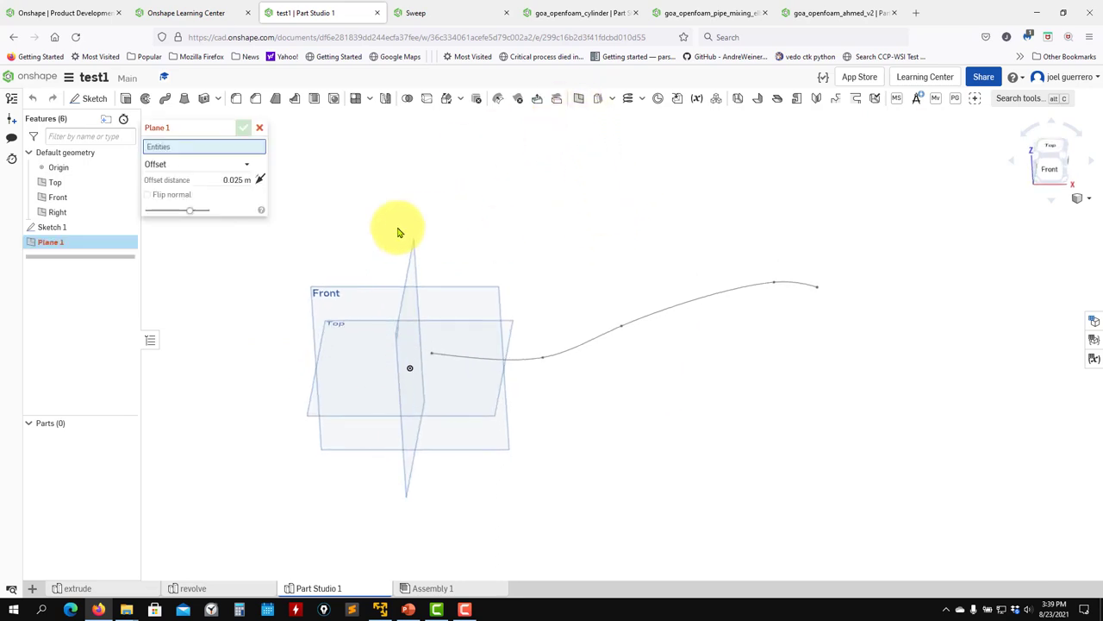
{"action": "left_click", "coordinate": [249, 165]}
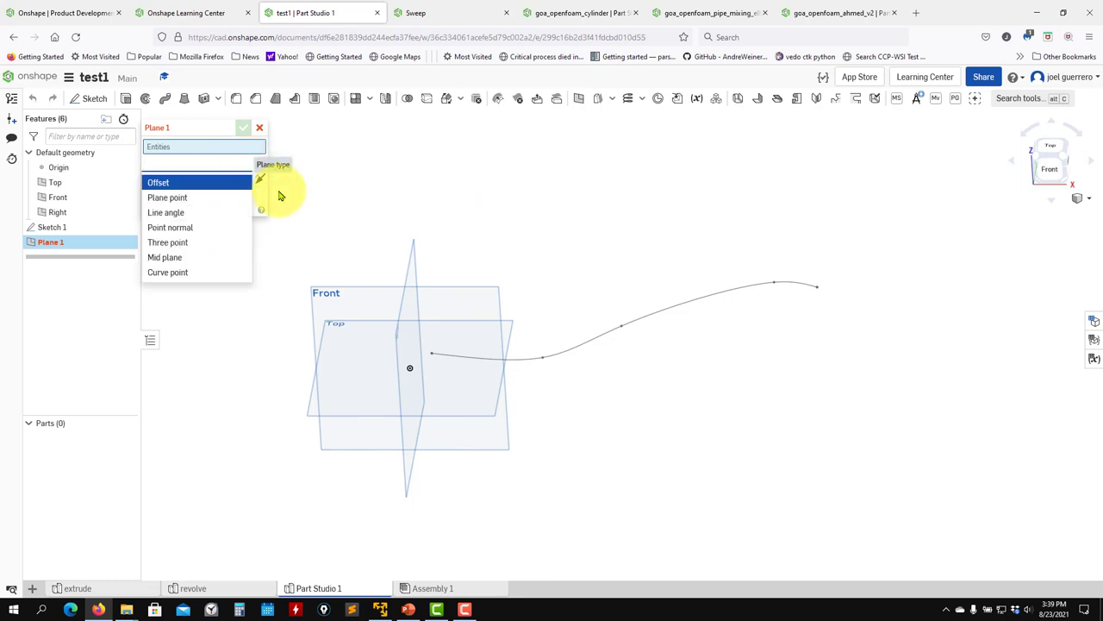
{"action": "left_click", "coordinate": [177, 273]}
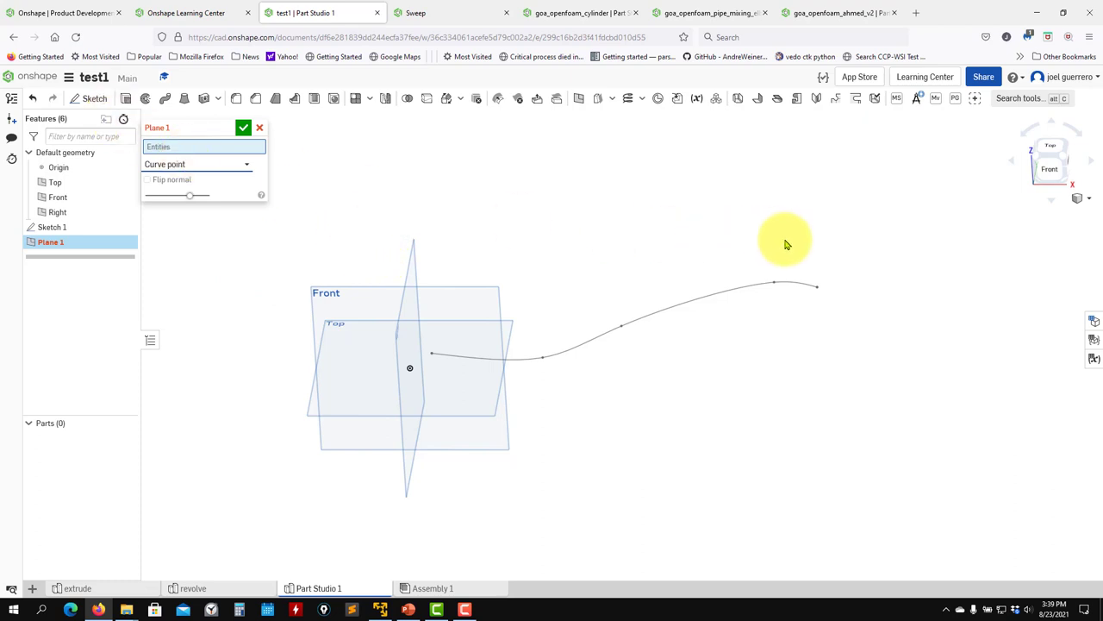
{"action": "left_click", "coordinate": [794, 290]}
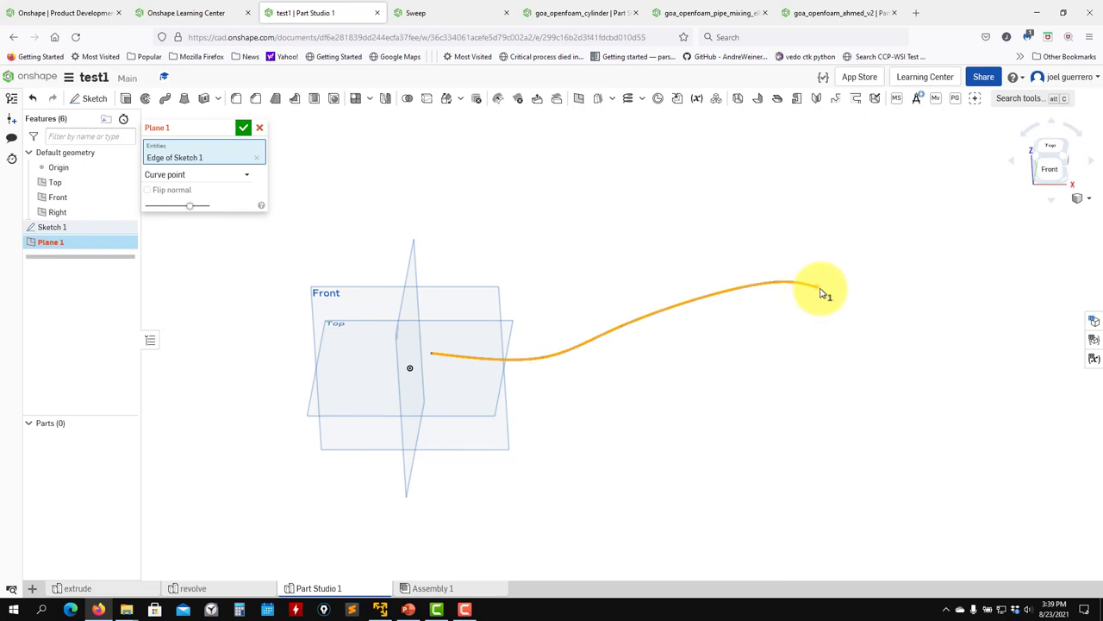
{"action": "left_click", "coordinate": [820, 291]}
{"action": "mouse_move", "coordinate": [788, 349]}
{"action": "right_mouse_down"}
{"action": "mouse_move", "coordinate": [655, 336]}
{"action": "mouse_move", "coordinate": [781, 335]}
{"action": "mouse_move", "coordinate": [780, 353]}
{"action": "right_mouse_up"}
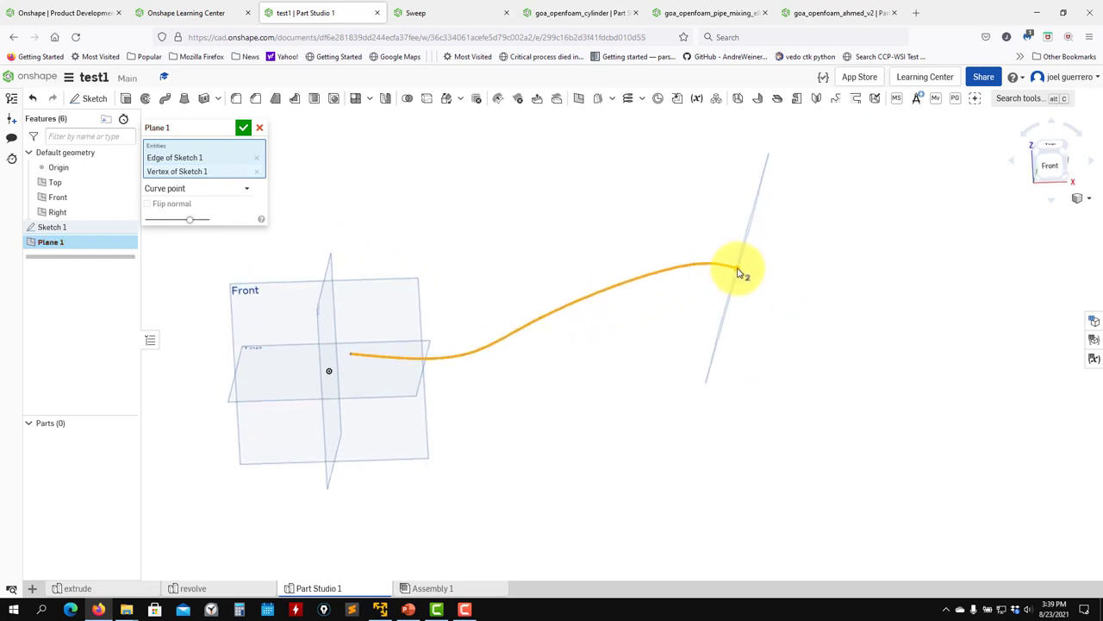
{"action": "mouse_move", "coordinate": [684, 308]}
{"action": "right_mouse_down"}
{"action": "mouse_move", "coordinate": [669, 276]}
{"action": "mouse_move", "coordinate": [670, 320]}
{"action": "right_mouse_up"}
{"action": "scroll", "coordinate": [675, 334], "scroll_direction": "up", "scroll_amount": 3}
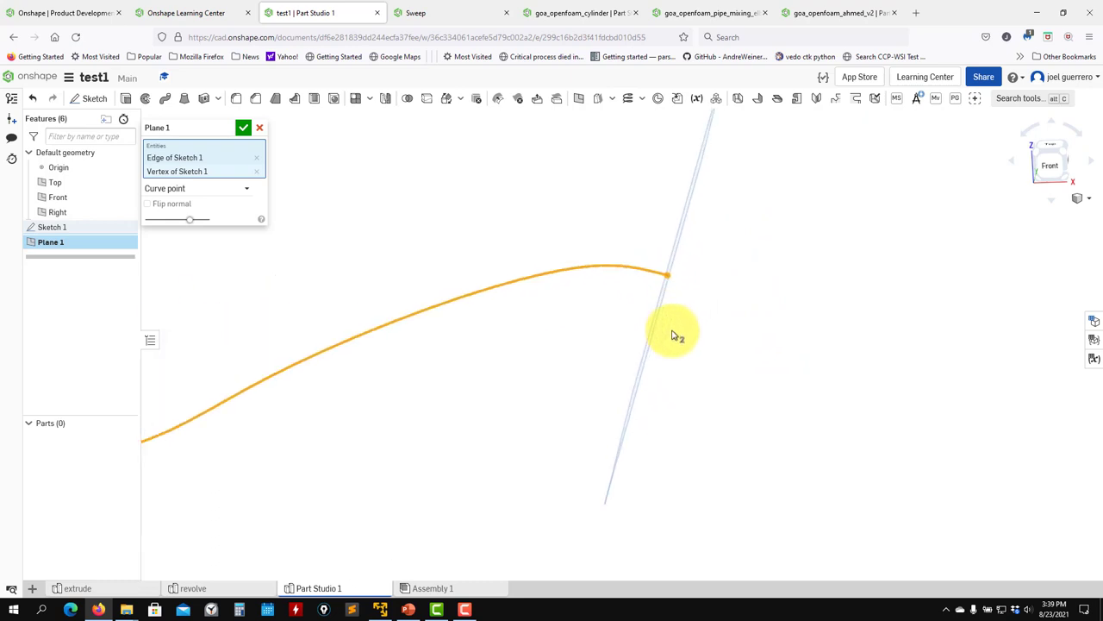
{"action": "left_click", "coordinate": [243, 131]}
- Sketch a circle about 0.009 m in diameter on Plane 1, centred on the spline's endpoint, and accept the sketch
{"action": "right_click_drag", "start_coordinate": [431, 374], "coordinate": [605, 401]}
{"action": "scroll", "coordinate": [595, 353], "scroll_direction": "down", "scroll_amount": 5}
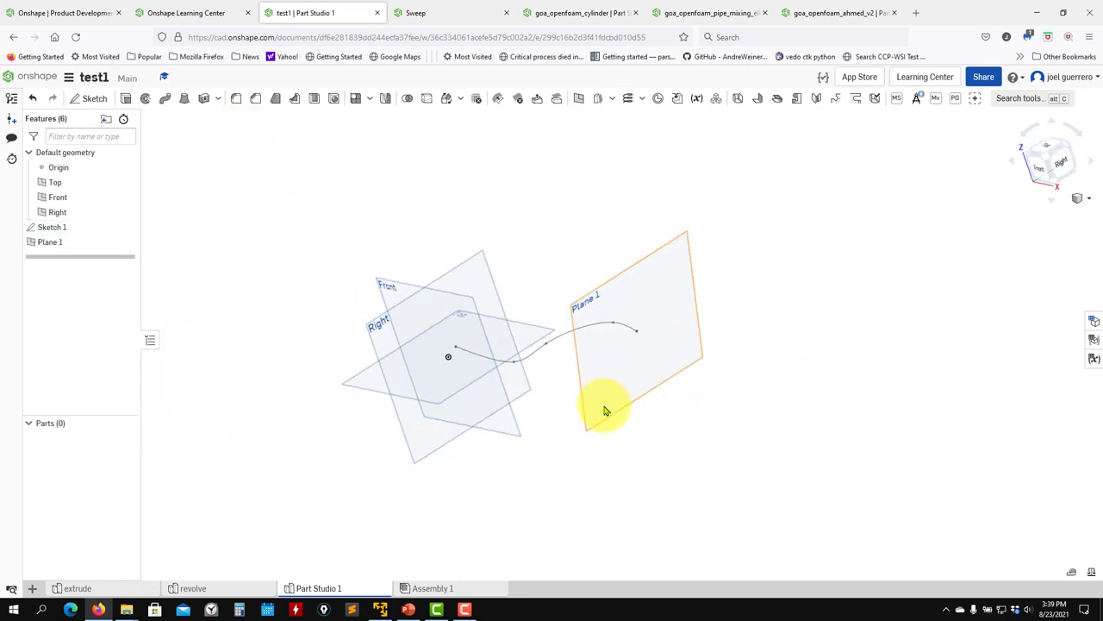
{"action": "left_click", "coordinate": [604, 412]}
{"action": "key", "text": "n"}
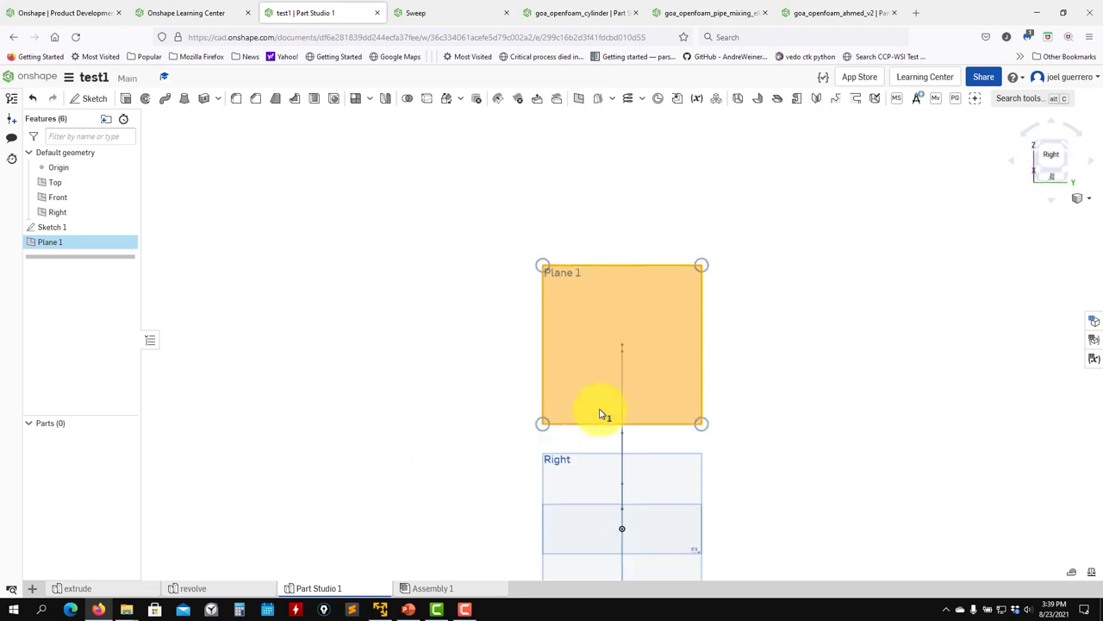
{"action": "scroll", "coordinate": [492, 310], "scroll_direction": "up", "scroll_amount": 5}
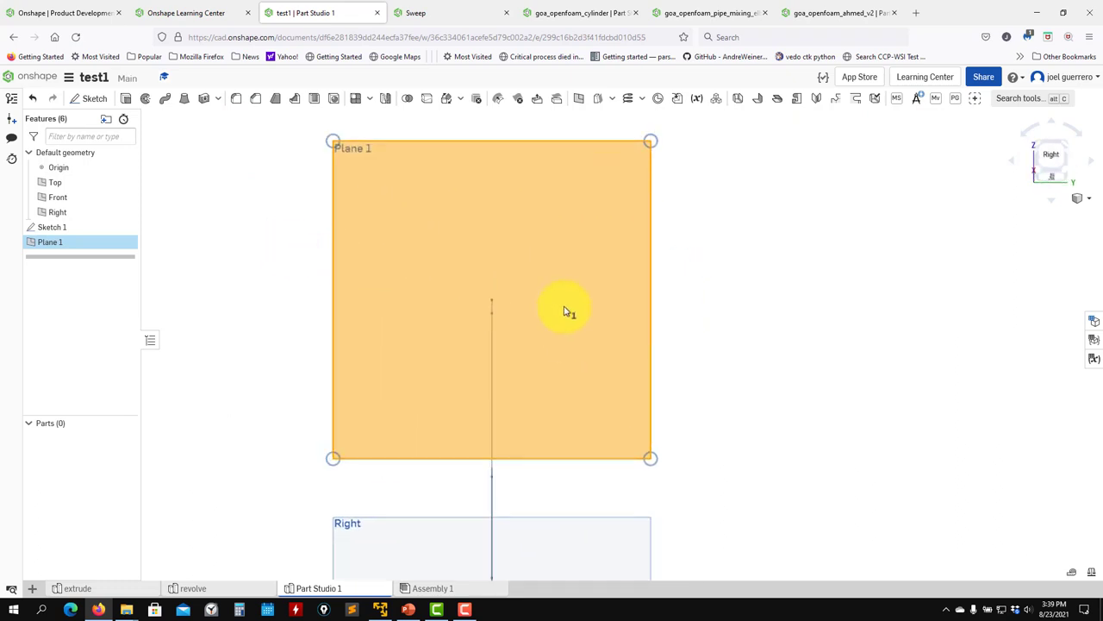
{"action": "left_click", "coordinate": [92, 98]}
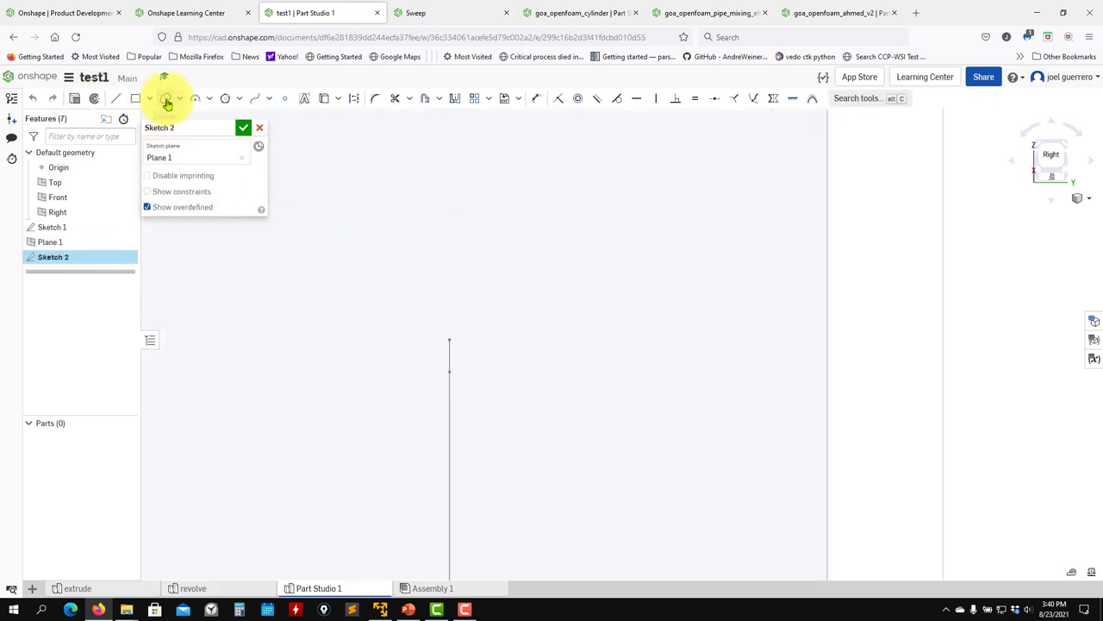
{"action": "left_click", "coordinate": [179, 120]}
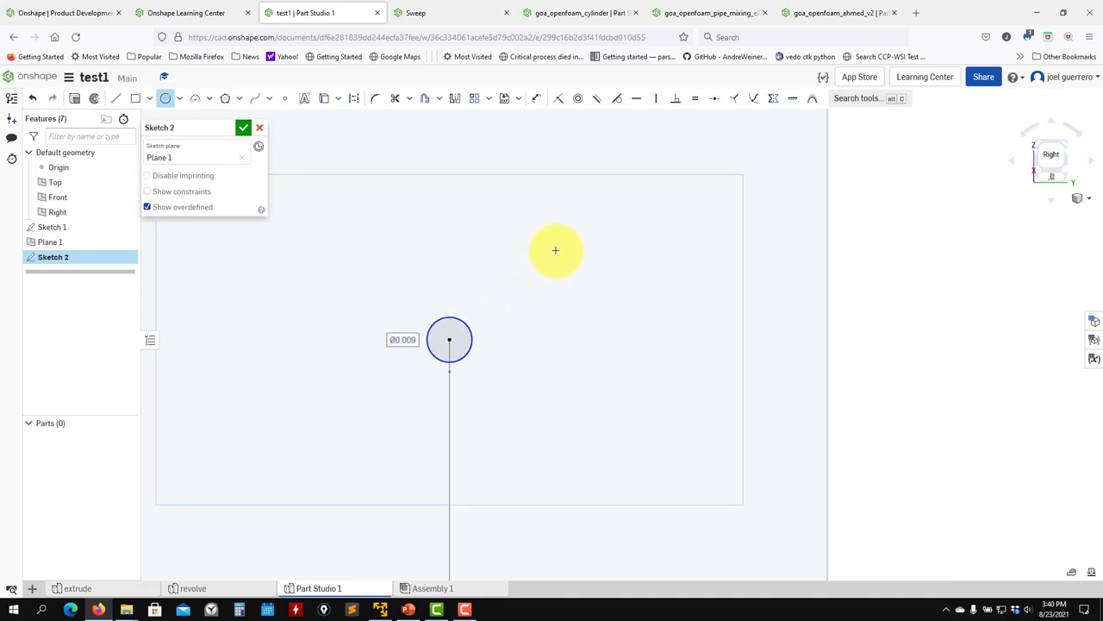
{"action": "left_click", "coordinate": [244, 128]}
{"action": "right_click_drag", "start_coordinate": [373, 214], "coordinate": [657, 391]}
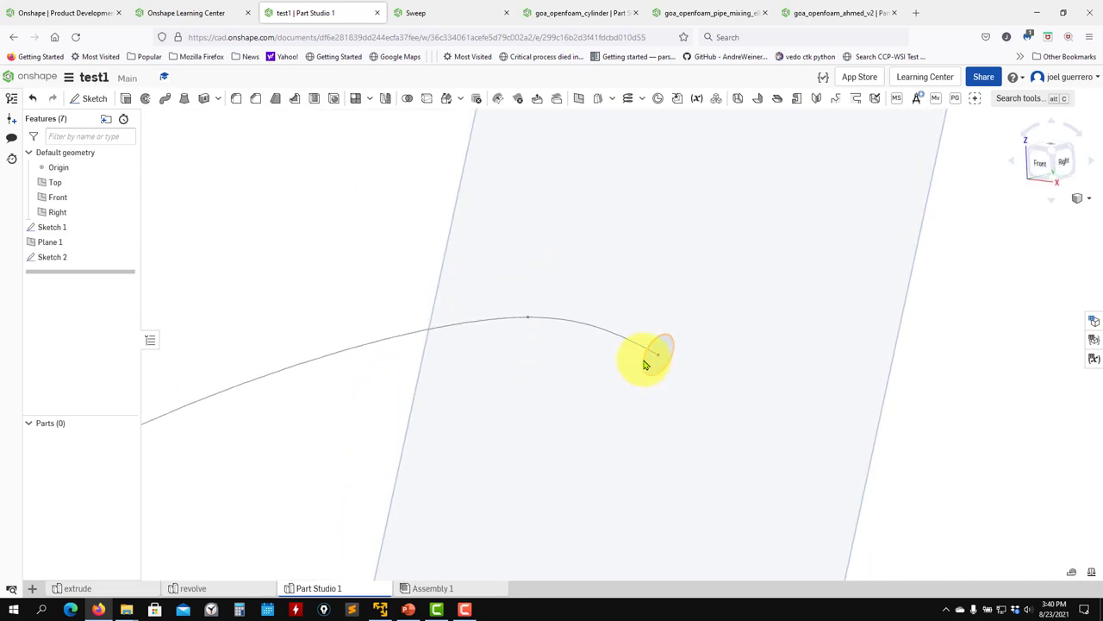
{"action": "right_click_drag", "start_coordinate": [439, 330], "coordinate": [613, 313]}
{"action": "scroll", "coordinate": [512, 394], "scroll_direction": "up", "scroll_amount": 3}
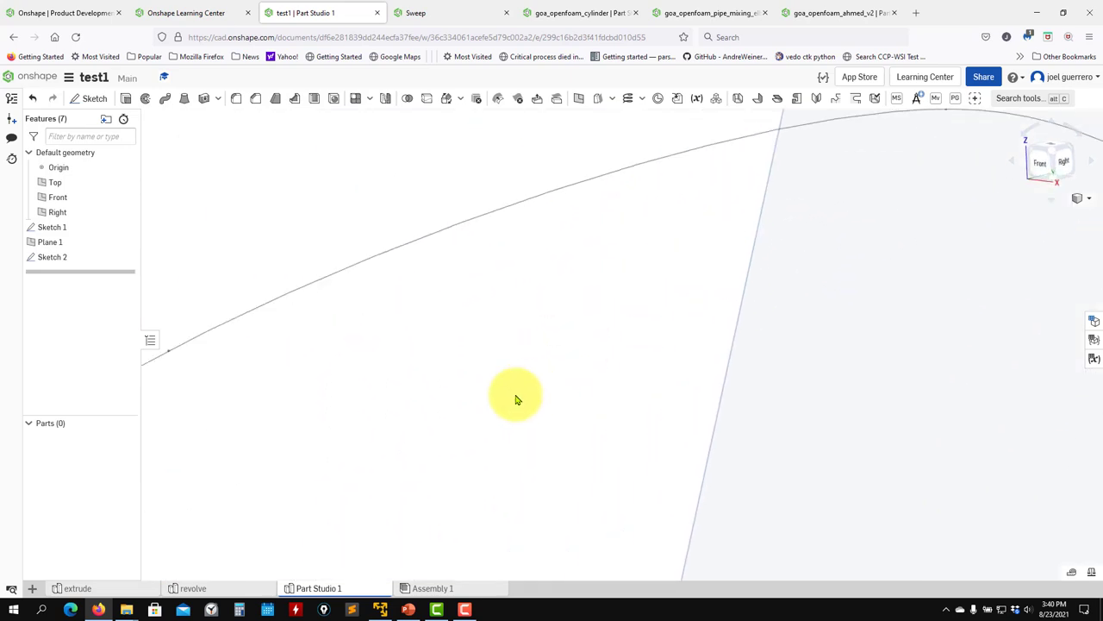
- Sweep the circle face of Sketch 2 along the Sketch 1 spline as a new solid, and accept the feature
{"action": "scroll", "coordinate": [512, 402], "scroll_direction": "down", "scroll_amount": 5}
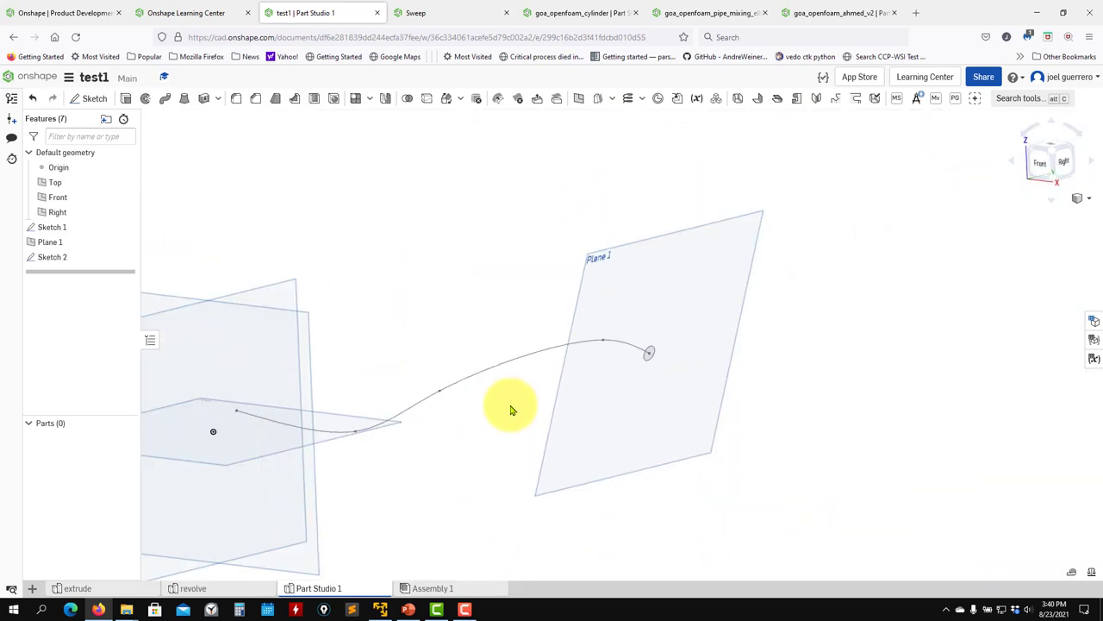
{"action": "left_click", "coordinate": [164, 98]}
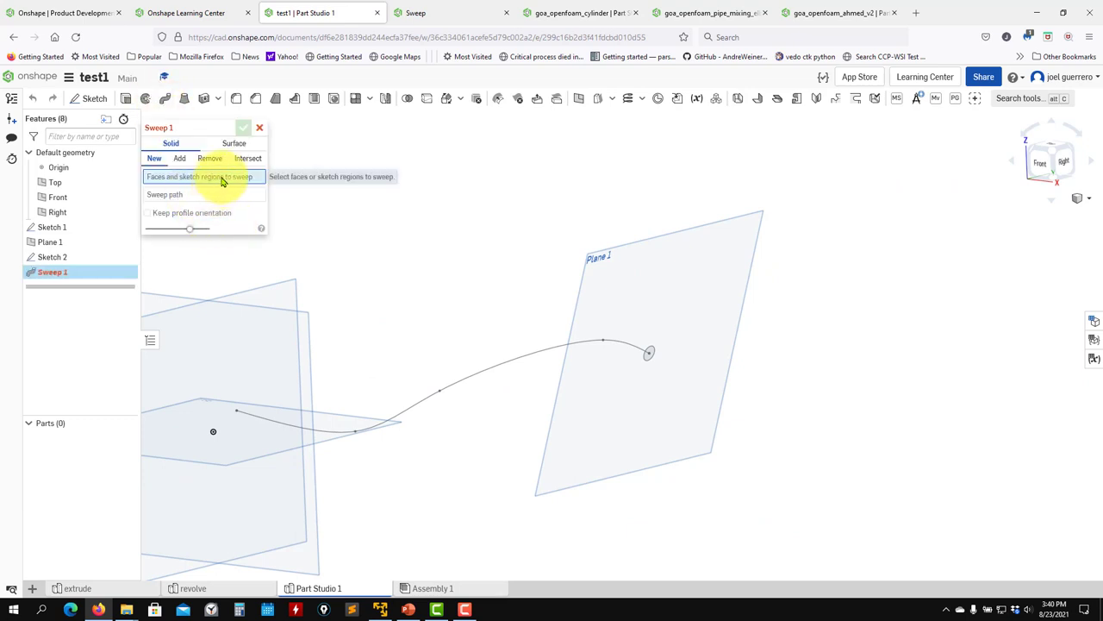
{"action": "scroll", "coordinate": [655, 360], "scroll_direction": "up", "scroll_amount": 3}
{"action": "left_click", "coordinate": [634, 349]}
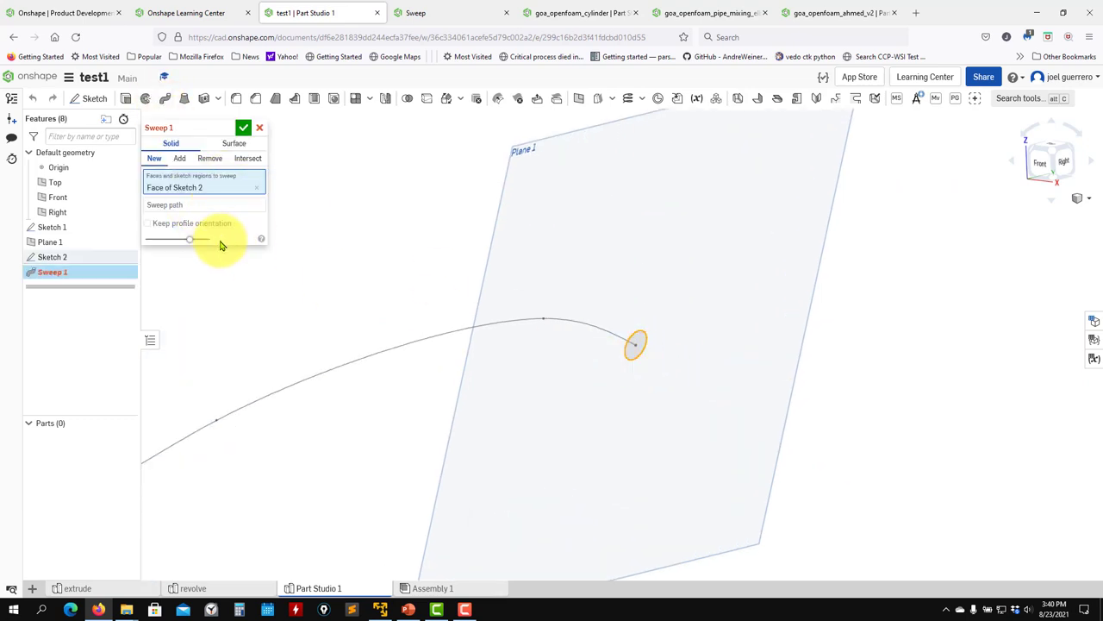
{"action": "left_click", "coordinate": [185, 204]}
{"action": "left_click", "coordinate": [417, 349]}
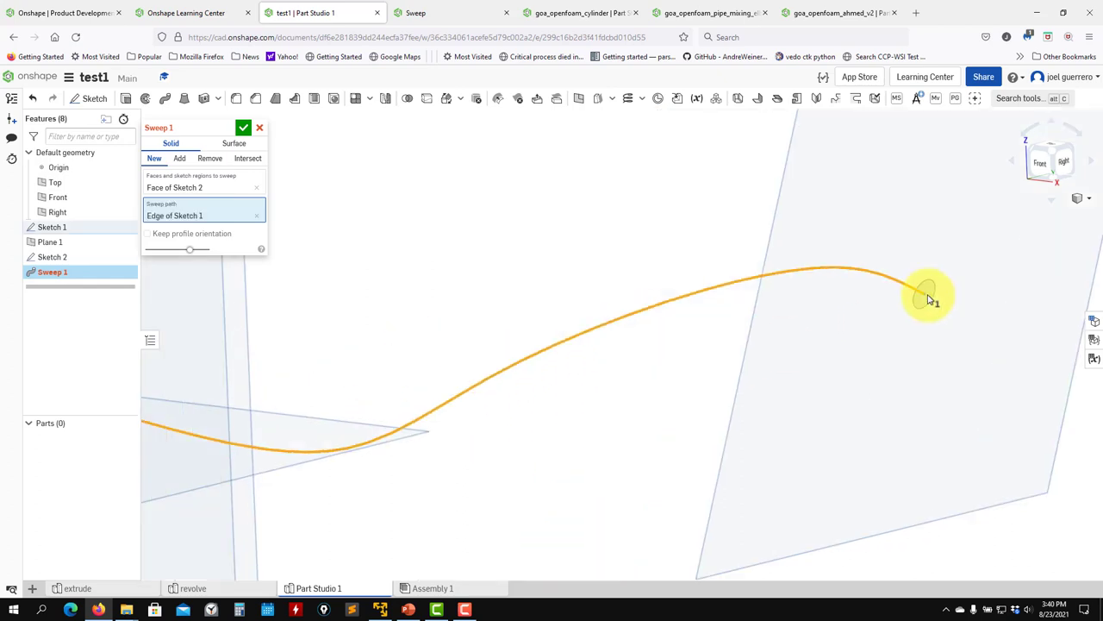
{"action": "scroll", "coordinate": [759, 394], "scroll_direction": "down", "scroll_amount": 3}
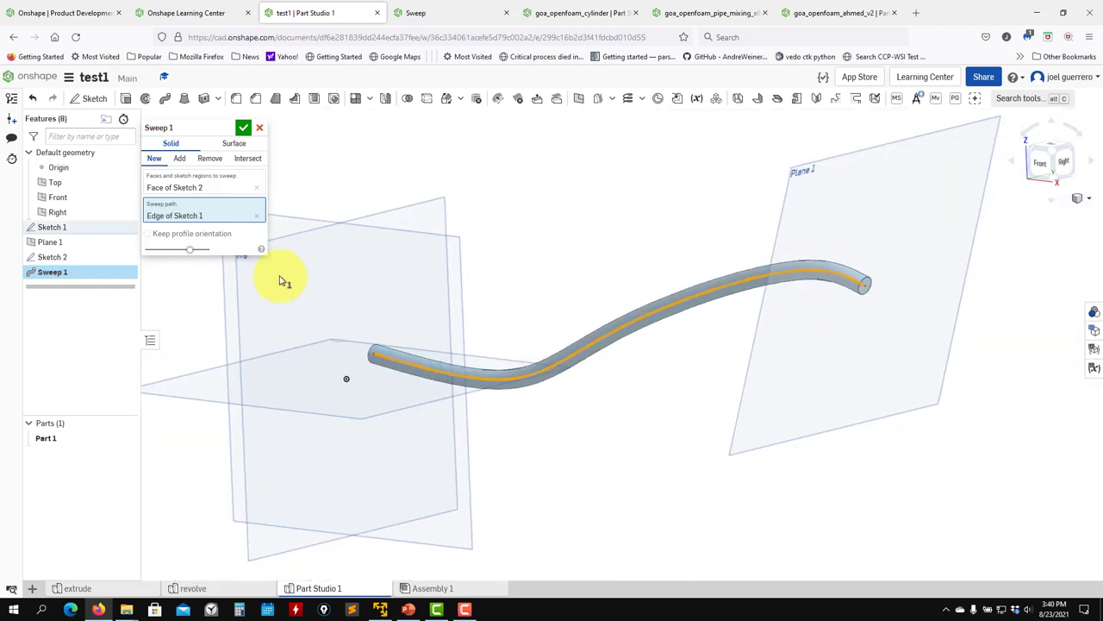
{"action": "right_click_drag", "start_coordinate": [488, 344], "coordinate": [561, 387]}
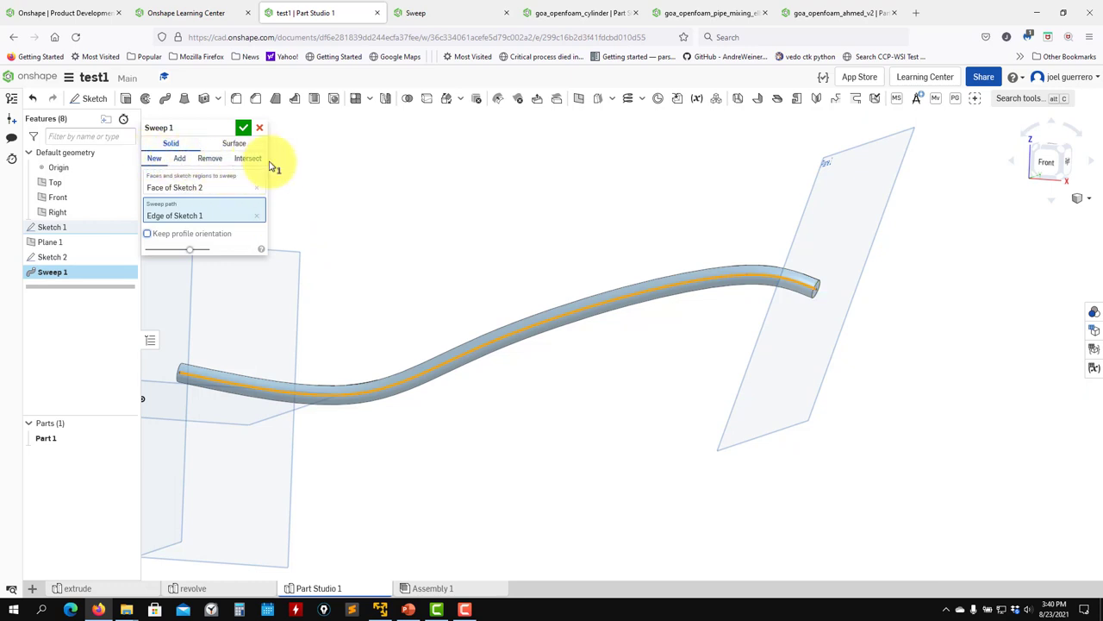
{"action": "left_click", "coordinate": [244, 129]}
{"action": "right_click_drag", "start_coordinate": [635, 436], "coordinate": [546, 449]}
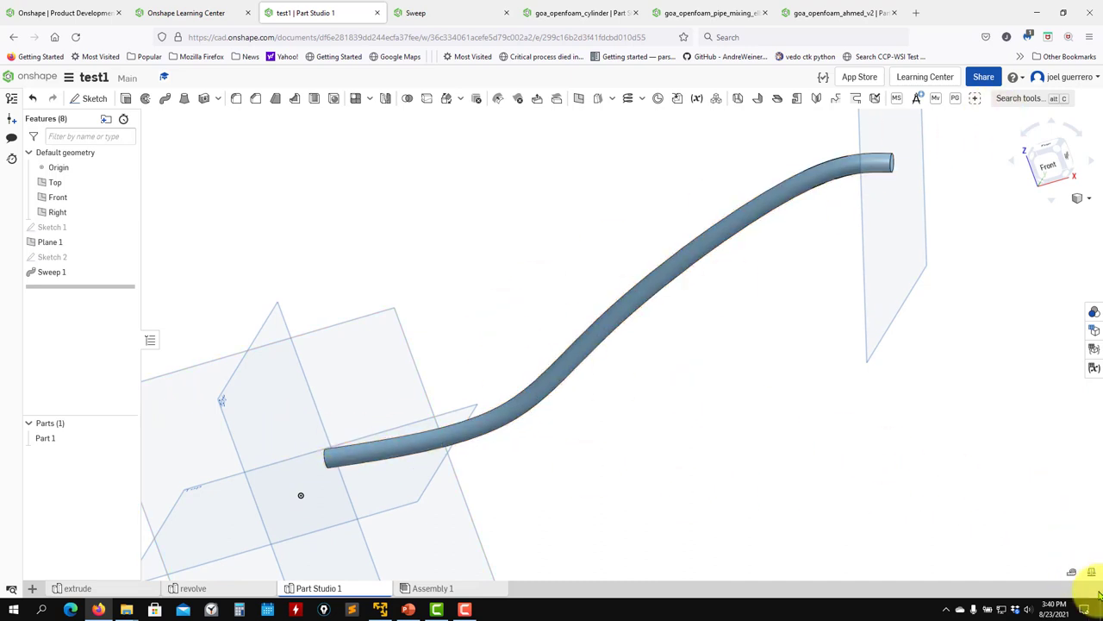
{"action": "right_click_drag", "start_coordinate": [712, 466], "coordinate": [718, 428]}
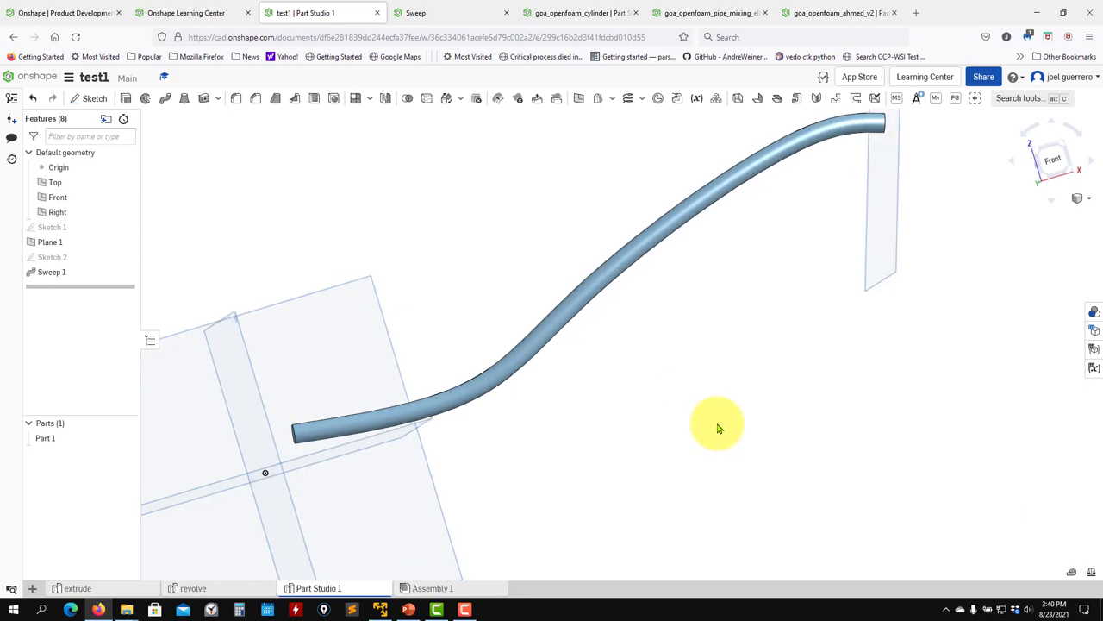
- Switch to the Sweep help page and review the solid creation steps, profile orientation, and the New, Add, Remove and Intersect examples
{"action": "left_click", "coordinate": [457, 12]}
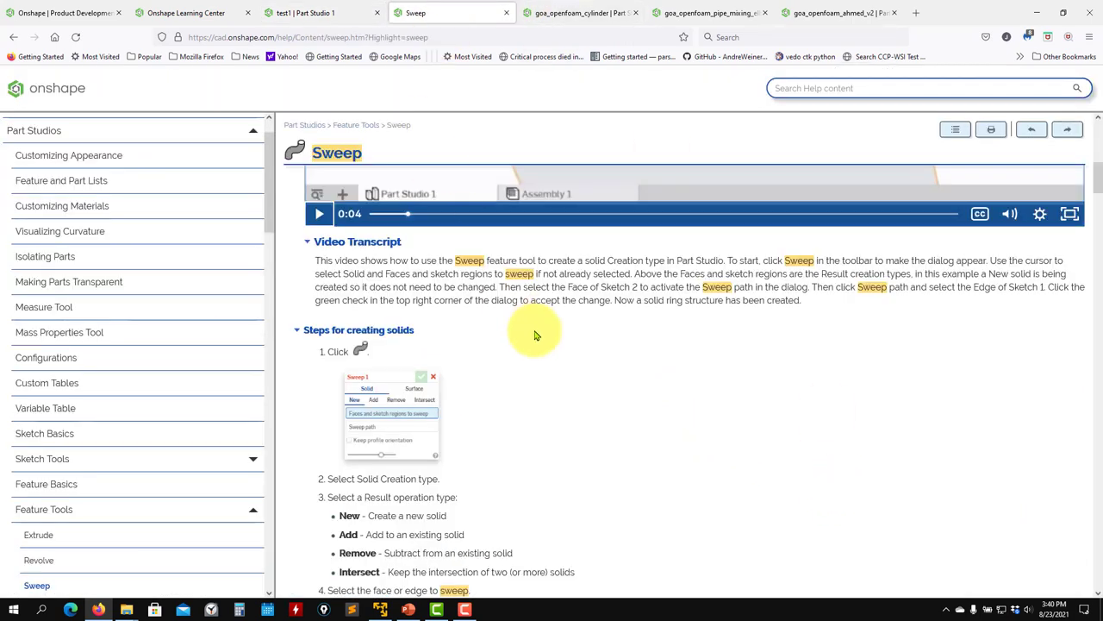
{"action": "scroll", "coordinate": [535, 334], "scroll_direction": "down", "scroll_amount": 5}
{"action": "scroll", "coordinate": [483, 276], "scroll_direction": "up", "scroll_amount": 4}
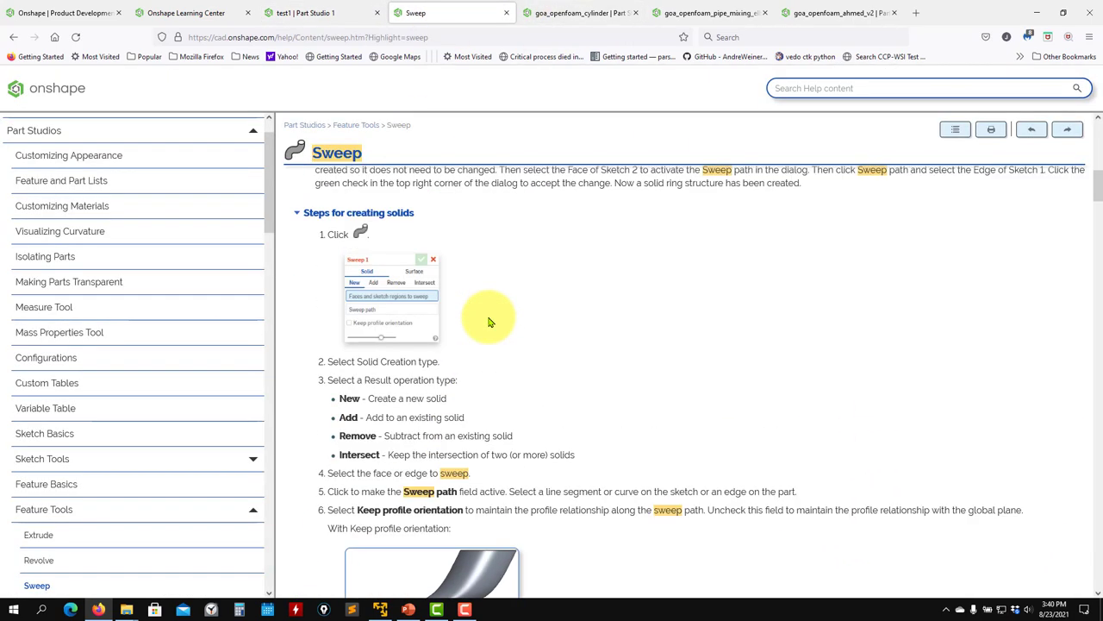
{"action": "scroll", "coordinate": [488, 317], "scroll_direction": "up", "scroll_amount": 3}
{"action": "scroll", "coordinate": [488, 319], "scroll_direction": "down", "scroll_amount": 3}
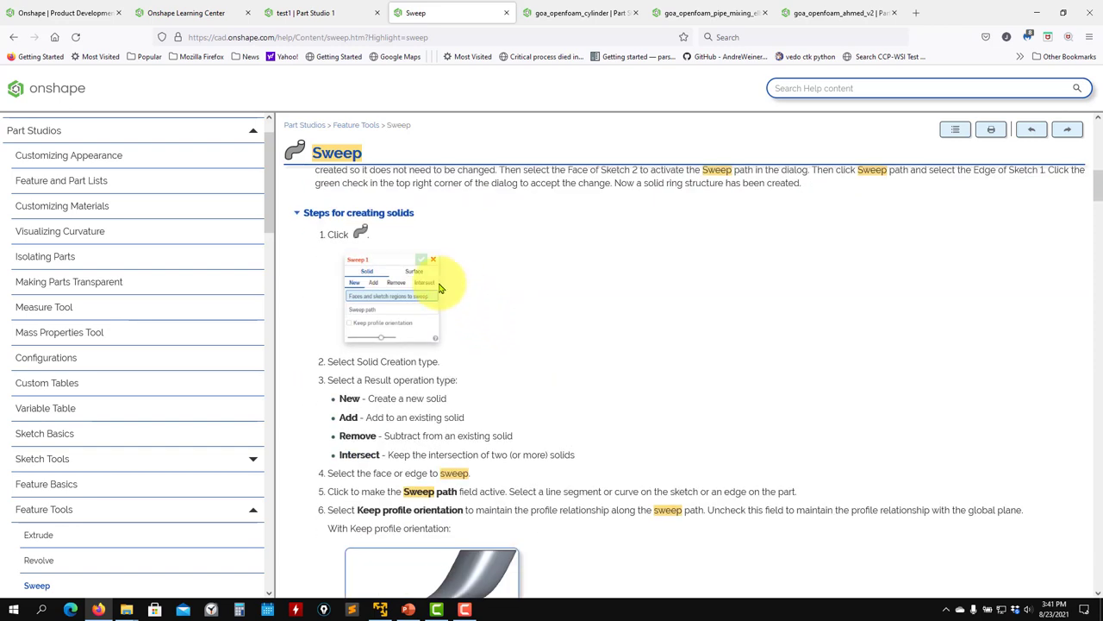
{"action": "scroll", "coordinate": [393, 284], "scroll_direction": "down", "scroll_amount": 3}
{"action": "scroll", "coordinate": [394, 291], "scroll_direction": "down", "scroll_amount": 5}
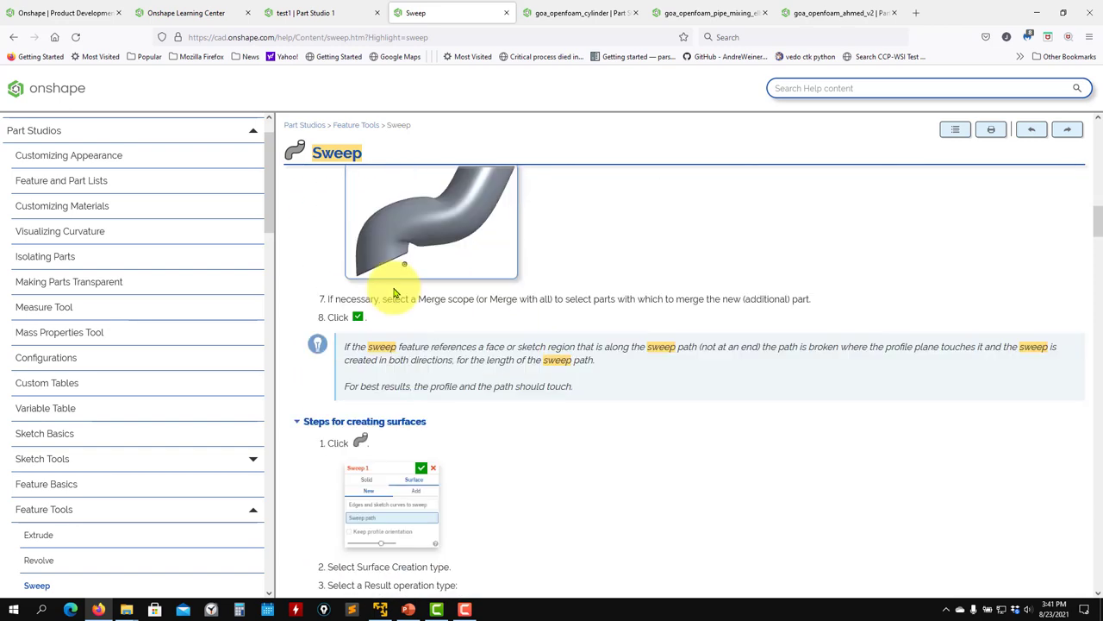
{"action": "scroll", "coordinate": [394, 291], "scroll_direction": "down", "scroll_amount": 10}
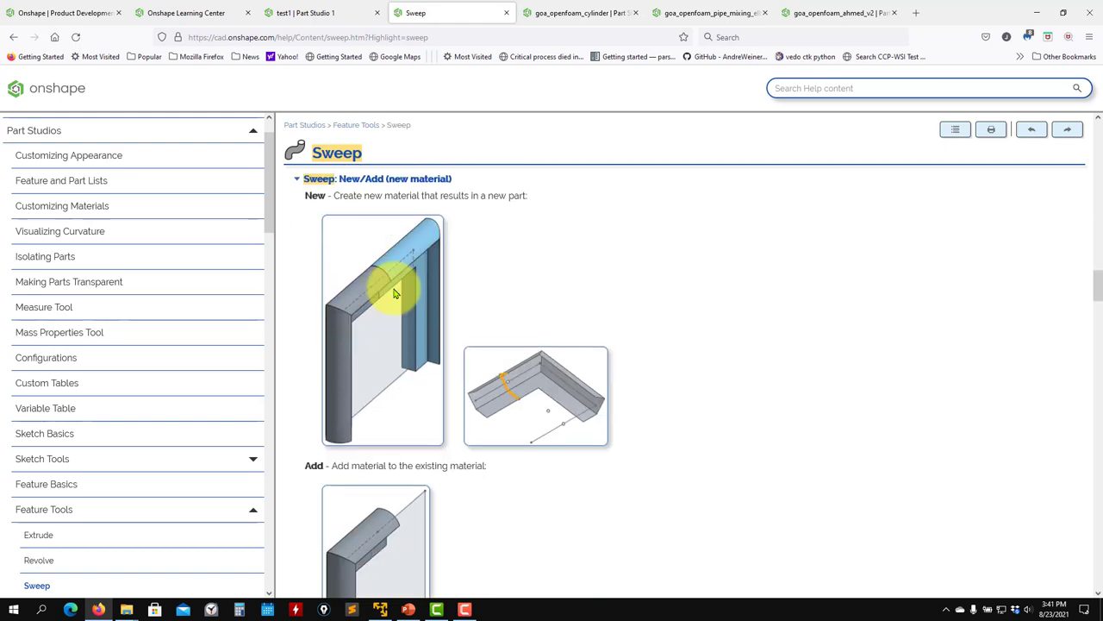
{"action": "scroll", "coordinate": [394, 291], "scroll_direction": "down", "scroll_amount": 5}
{"action": "scroll", "coordinate": [390, 286], "scroll_direction": "up", "scroll_amount": 8}
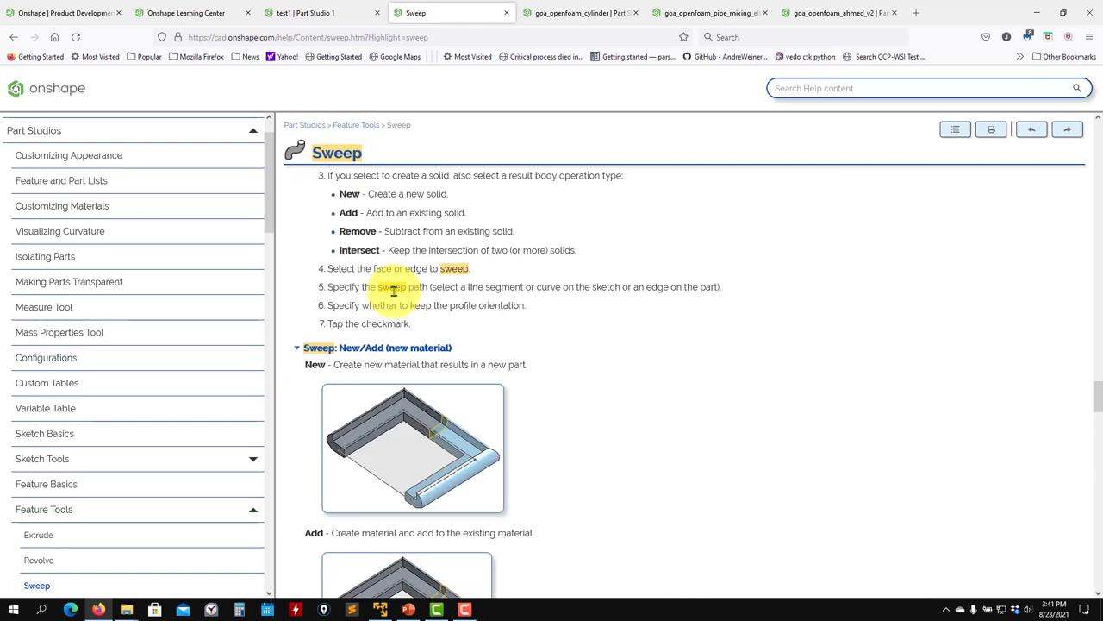
{"action": "scroll", "coordinate": [393, 291], "scroll_direction": "down", "scroll_amount": 9}
{"action": "scroll", "coordinate": [394, 297], "scroll_direction": "down", "scroll_amount": 1}
{"action": "scroll", "coordinate": [160, 390], "scroll_direction": "down", "scroll_amount": 4}
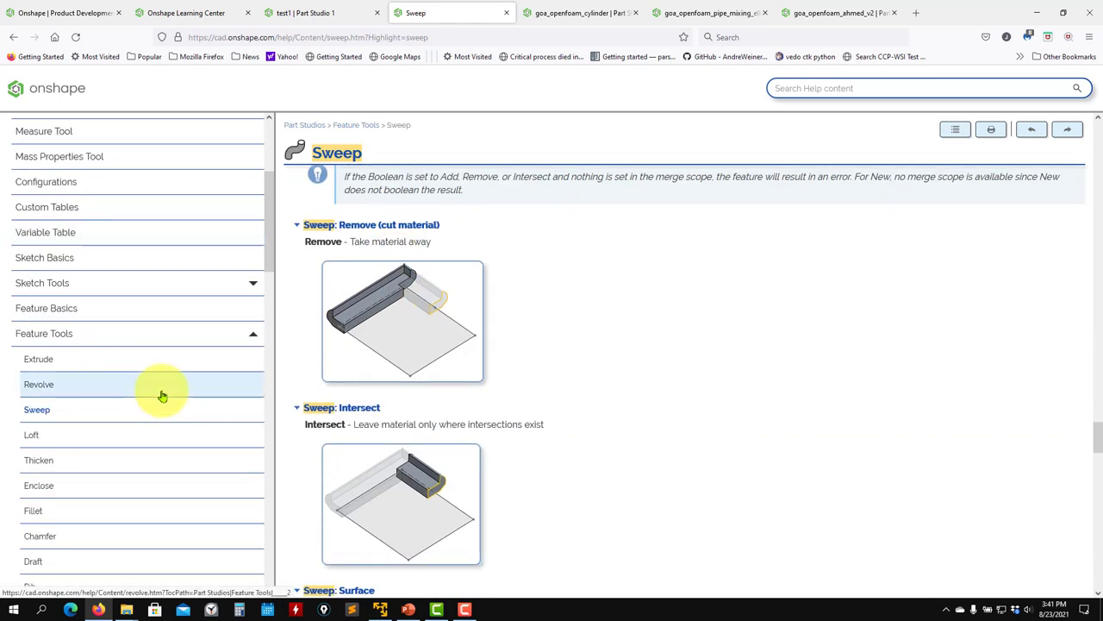
- Open the Extrude help article and look through its Desktop section
{"action": "left_click", "coordinate": [87, 368]}
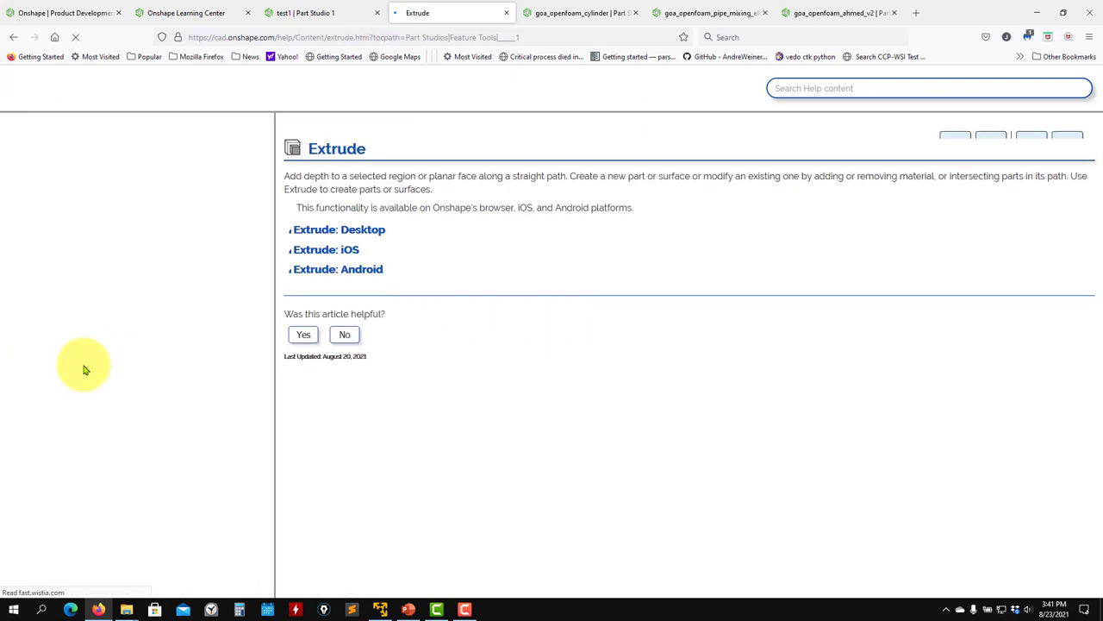
{"action": "left_click", "coordinate": [370, 246]}
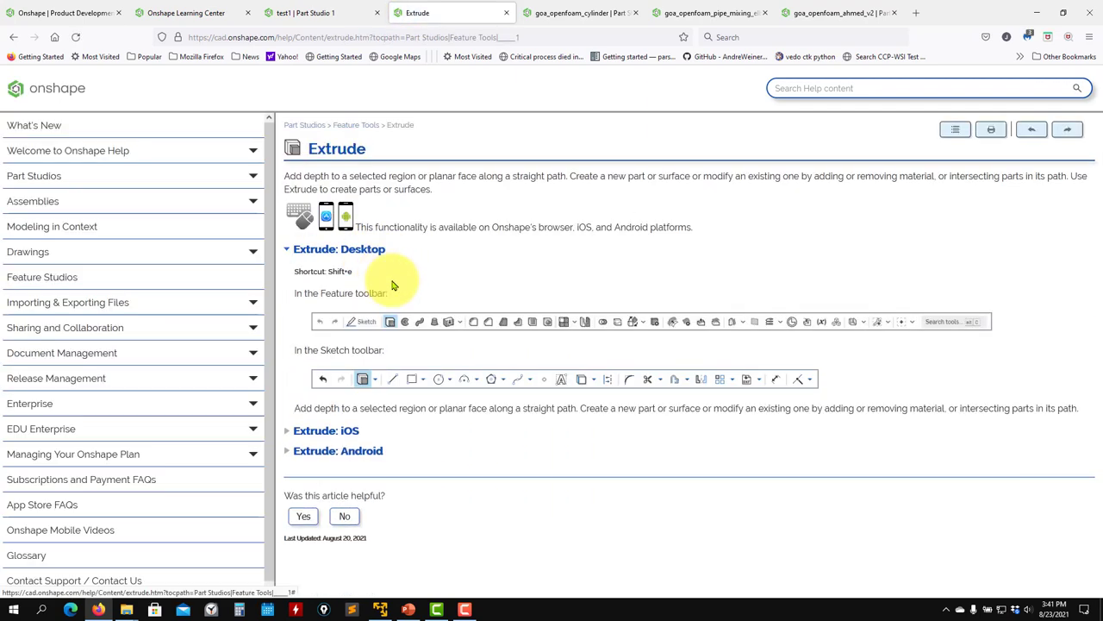
{"action": "scroll", "coordinate": [401, 291], "scroll_direction": "down", "scroll_amount": 3}
{"action": "scroll", "coordinate": [54, 366], "scroll_direction": "down", "scroll_amount": 5}
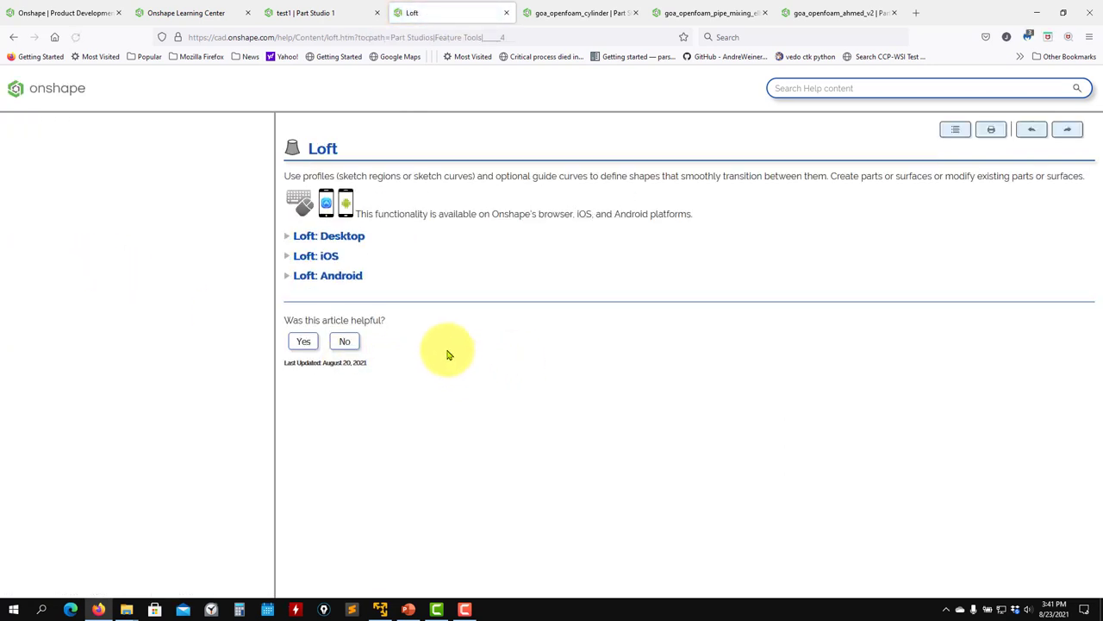
- Expand the Desktop section of the Loft help article and open its video example
{"action": "left_click", "coordinate": [357, 238]}
{"action": "scroll", "coordinate": [95, 379], "scroll_direction": "down", "scroll_amount": 3}
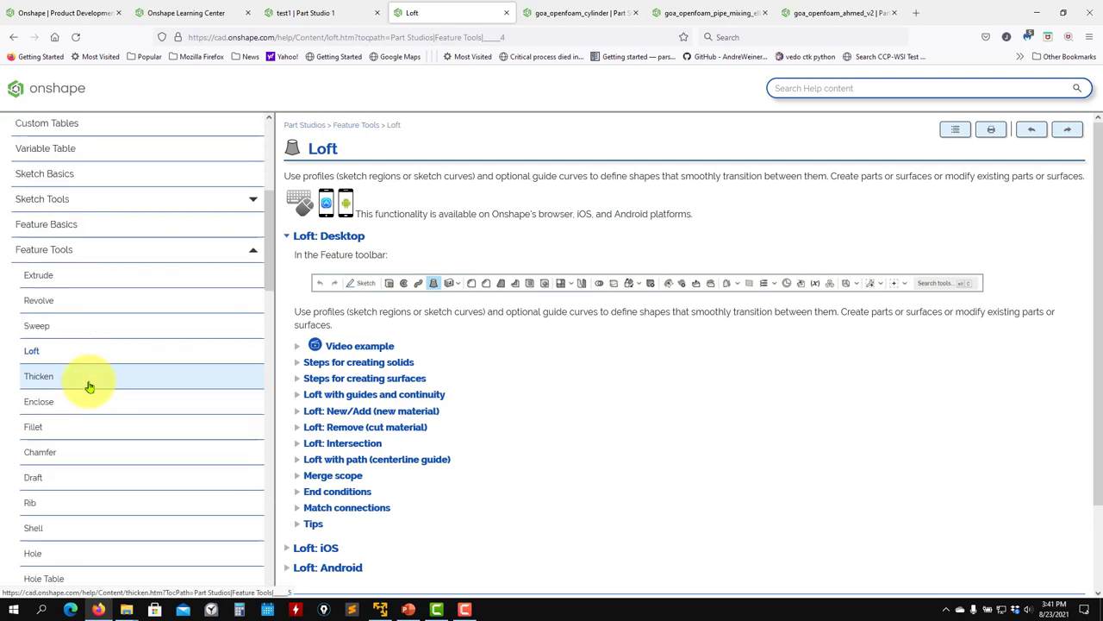
{"action": "scroll", "coordinate": [69, 414], "scroll_direction": "down", "scroll_amount": 2}
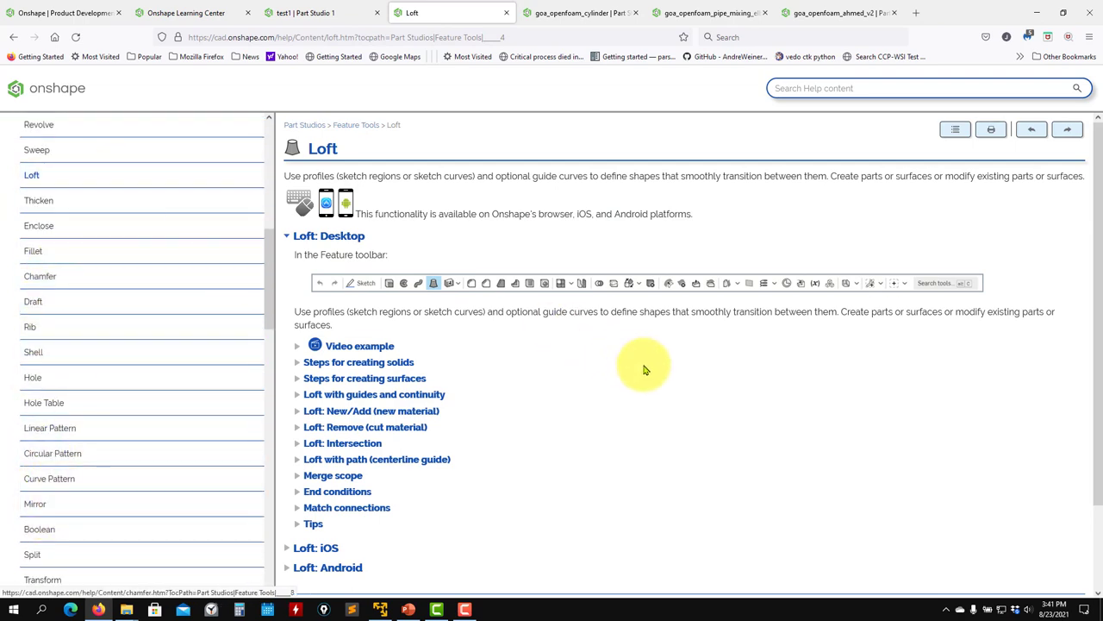
{"action": "scroll", "coordinate": [603, 362], "scroll_direction": "down", "scroll_amount": 2}
{"action": "left_click", "coordinate": [358, 248]}
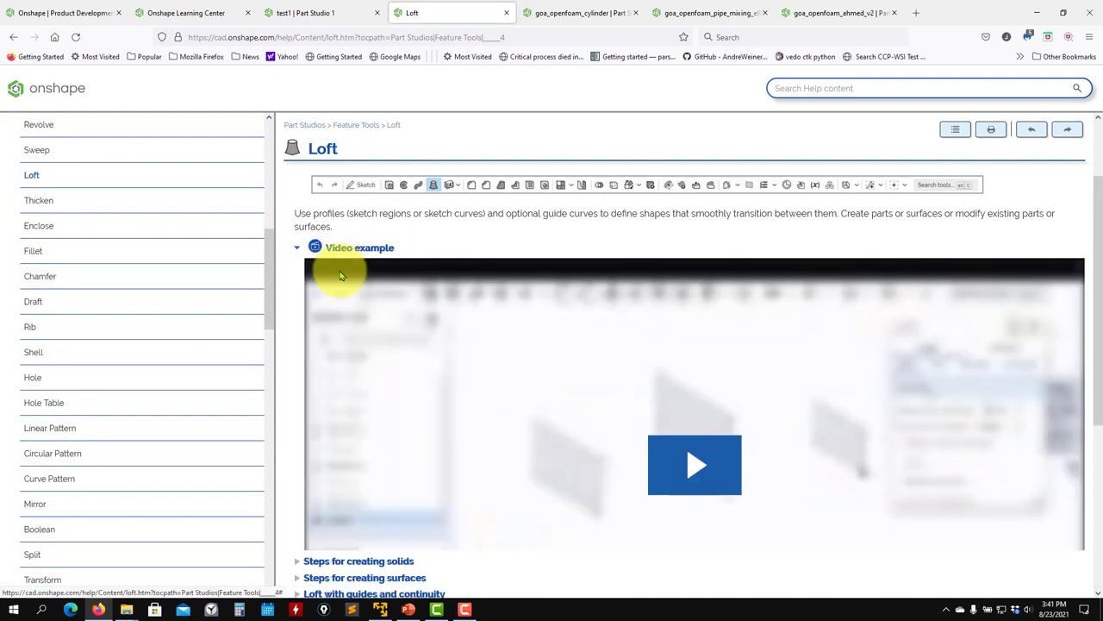
{"action": "scroll", "coordinate": [604, 317], "scroll_direction": "down", "scroll_amount": 2}
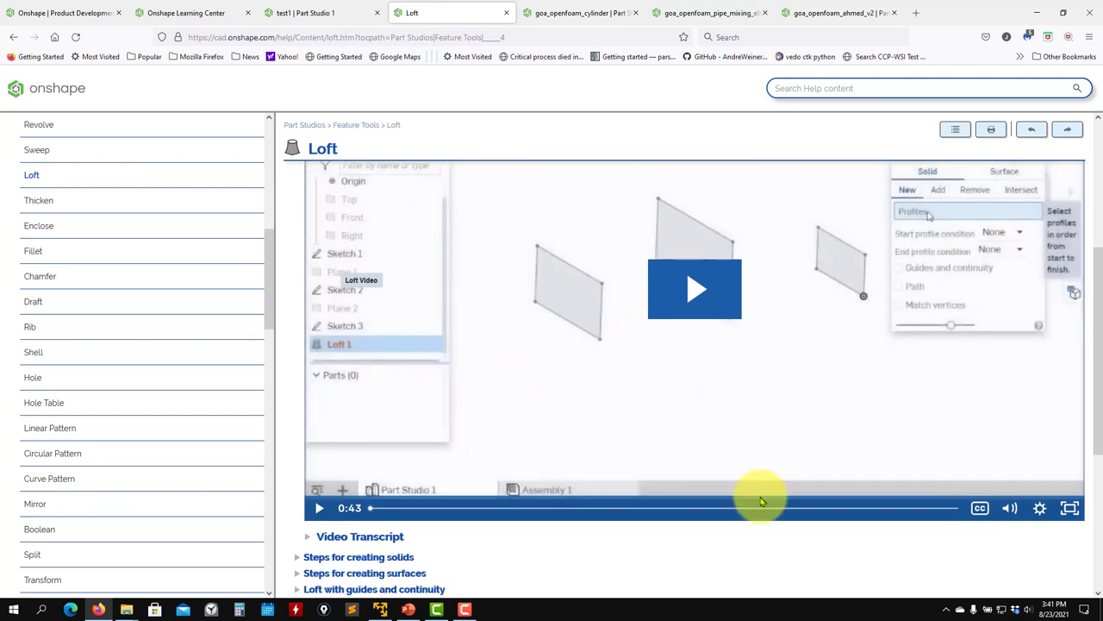
{"action": "scroll", "coordinate": [762, 501], "scroll_direction": "down", "scroll_amount": 1}
{"action": "scroll", "coordinate": [761, 453], "scroll_direction": "up", "scroll_amount": 4}
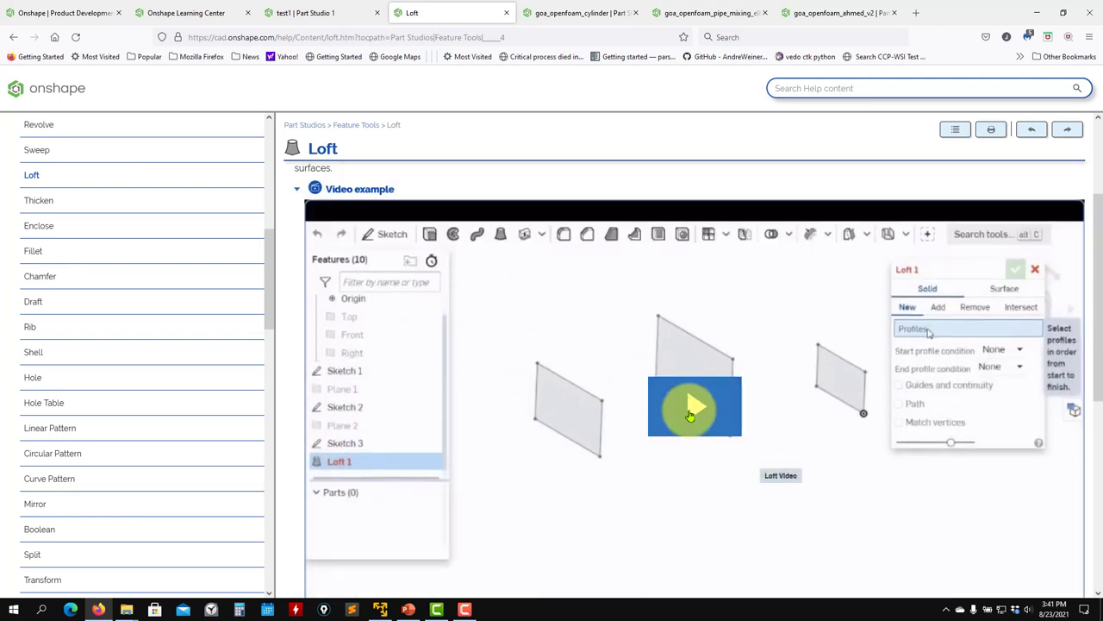
- Watch part of the Loft video example with the sound muted, and pause it
{"action": "left_click", "coordinate": [774, 553]}
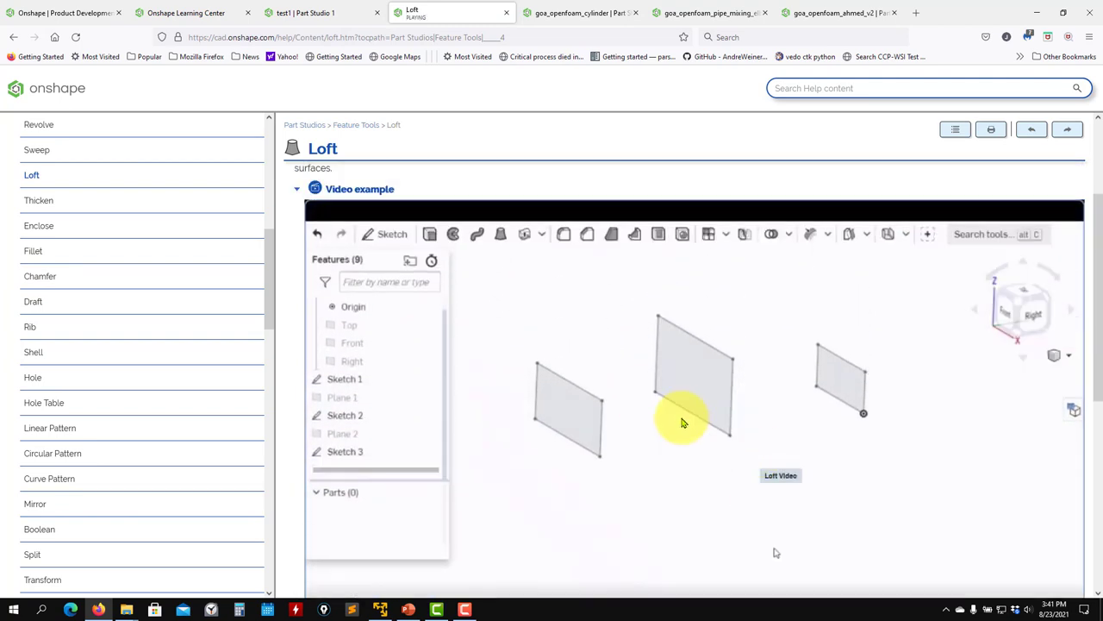
{"action": "scroll", "coordinate": [774, 553], "scroll_direction": "down", "scroll_amount": 4}
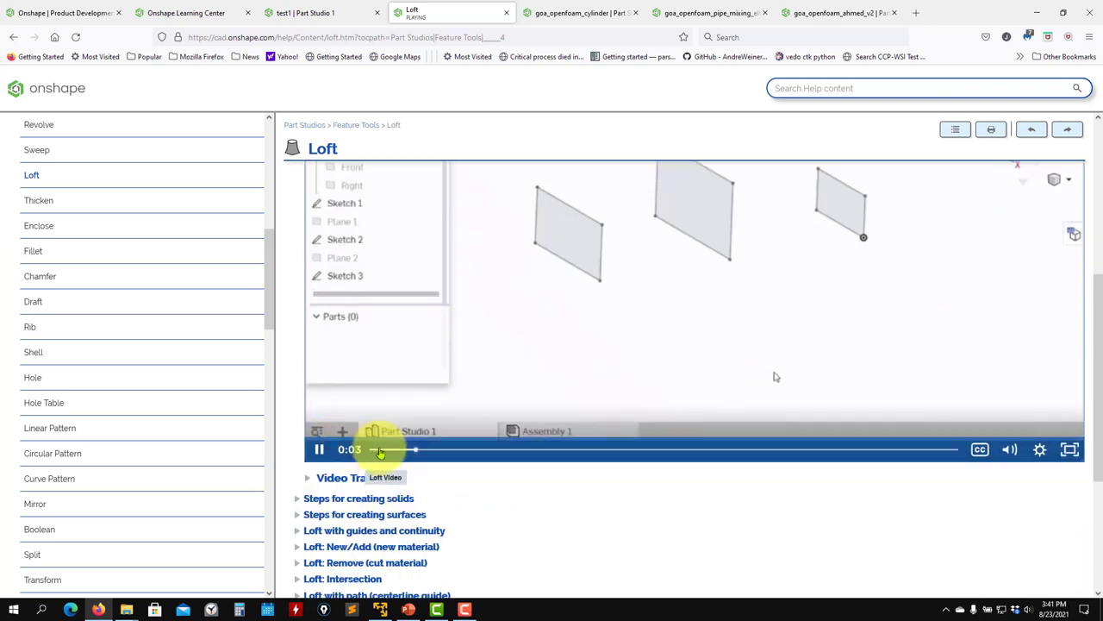
{"action": "mouse_move", "coordinate": [1012, 451]}
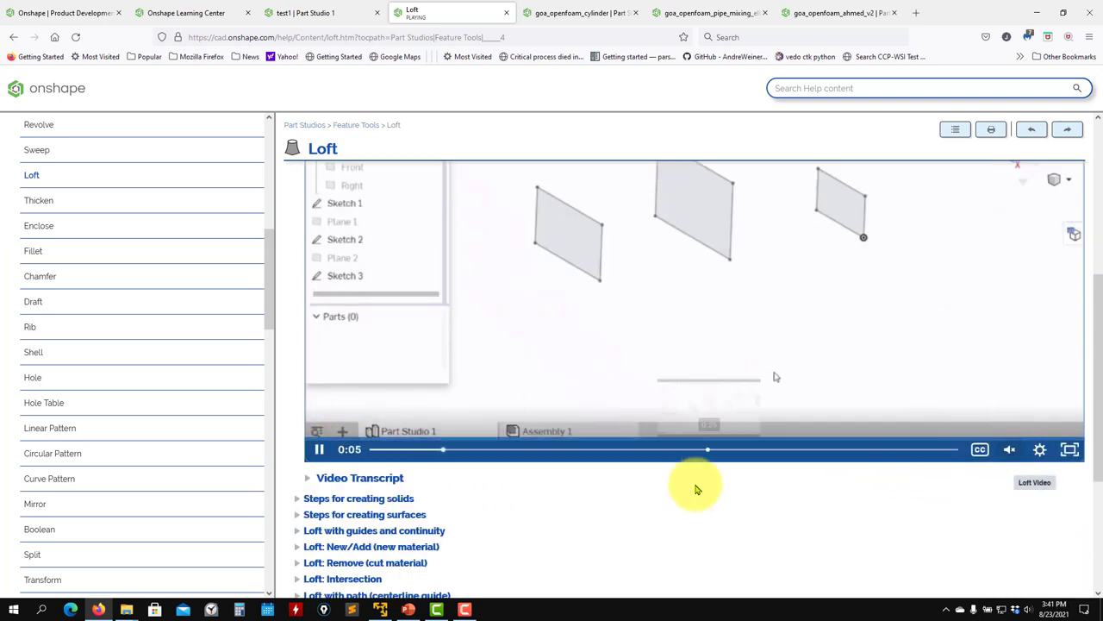
{"action": "scroll", "coordinate": [698, 495], "scroll_direction": "up", "scroll_amount": 3}
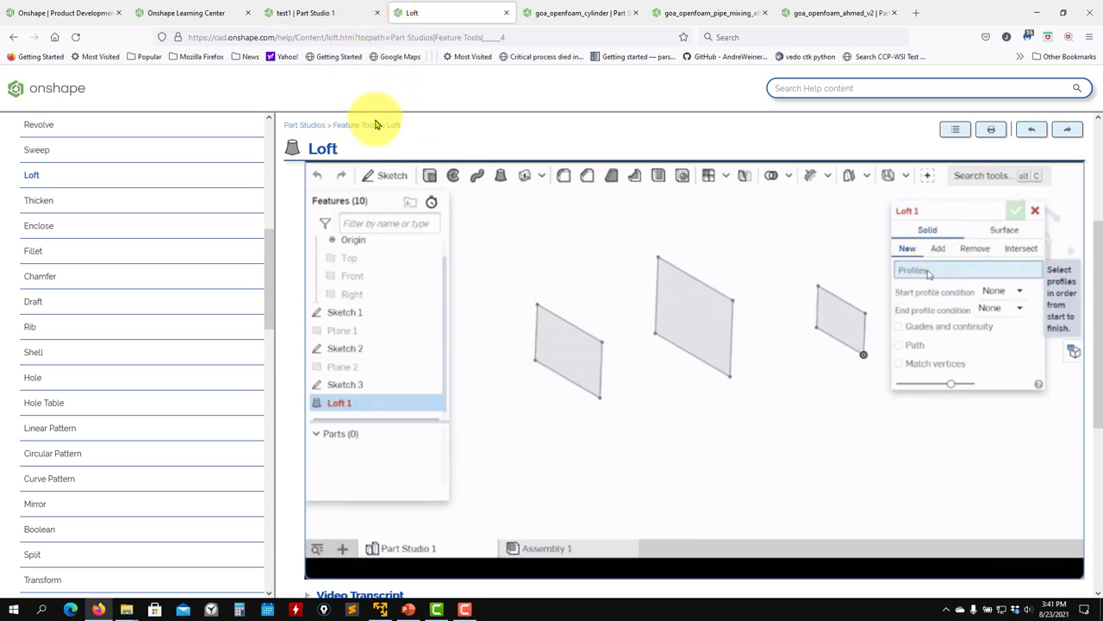
{"action": "mouse_move", "coordinate": [336, 558]}
{"action": "left_click", "coordinate": [319, 567]}
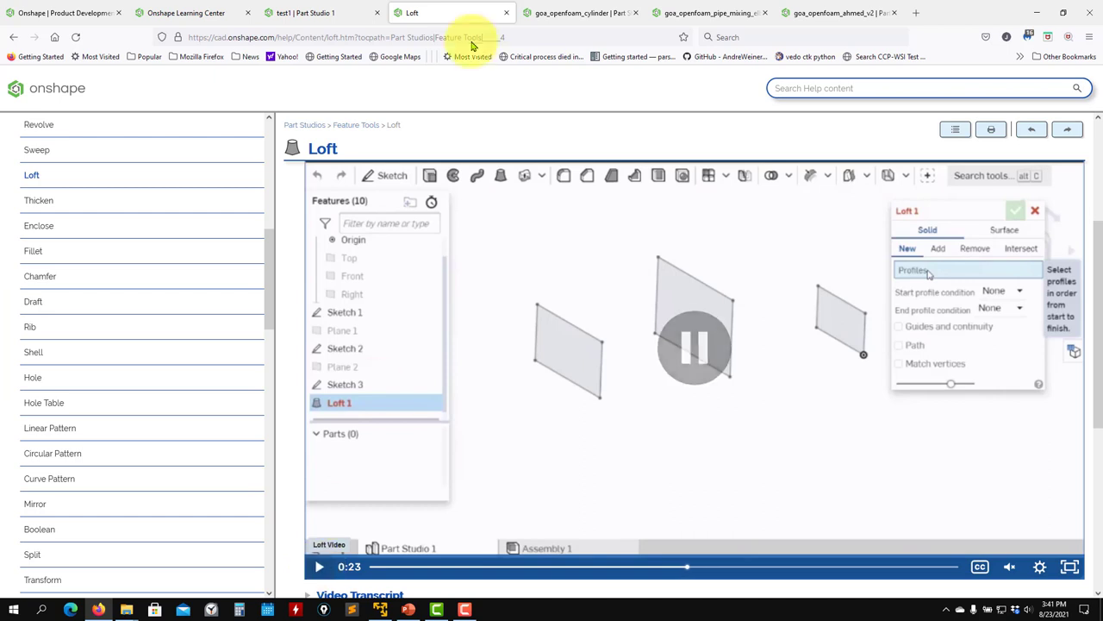
- Return to the test1 document and create a new Part Studio
{"action": "left_click", "coordinate": [320, 12]}
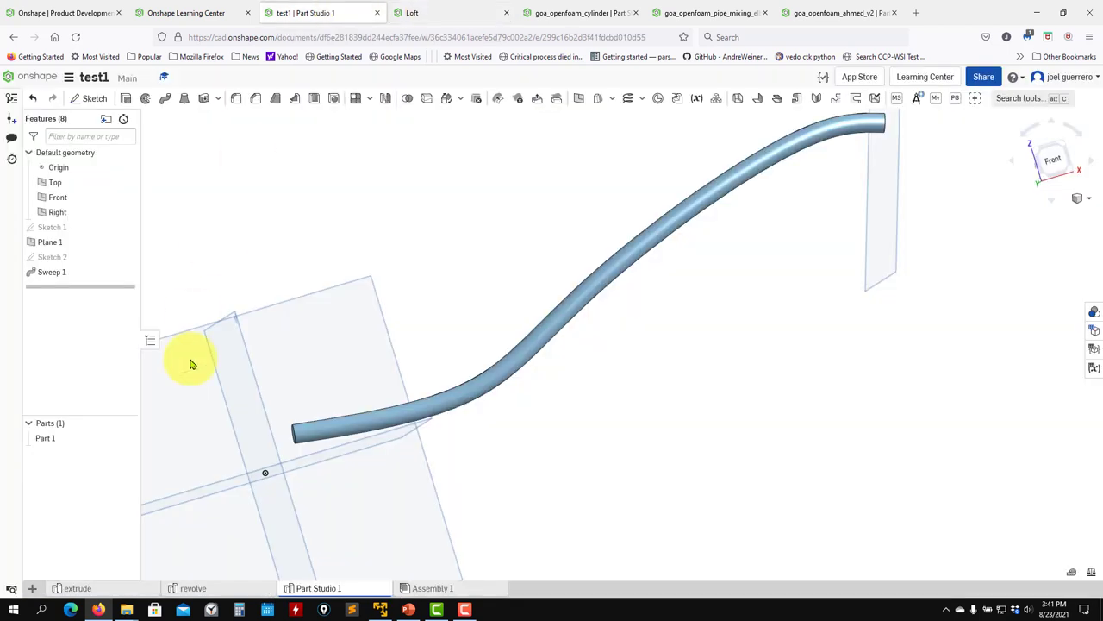
{"action": "left_click", "coordinate": [32, 588]}
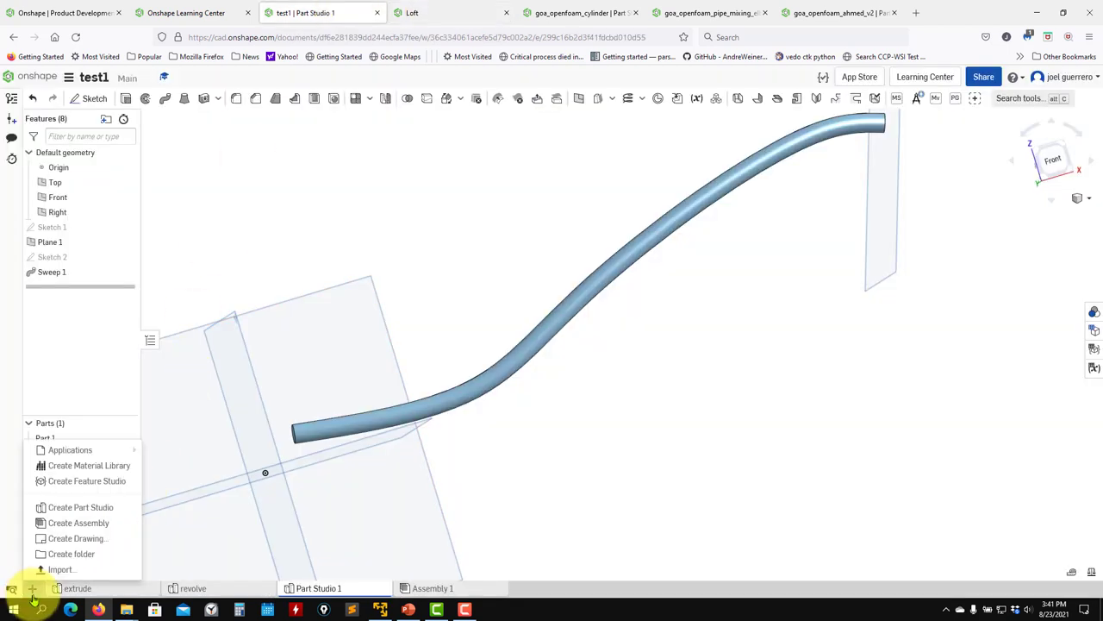
{"action": "left_click", "coordinate": [109, 509]}
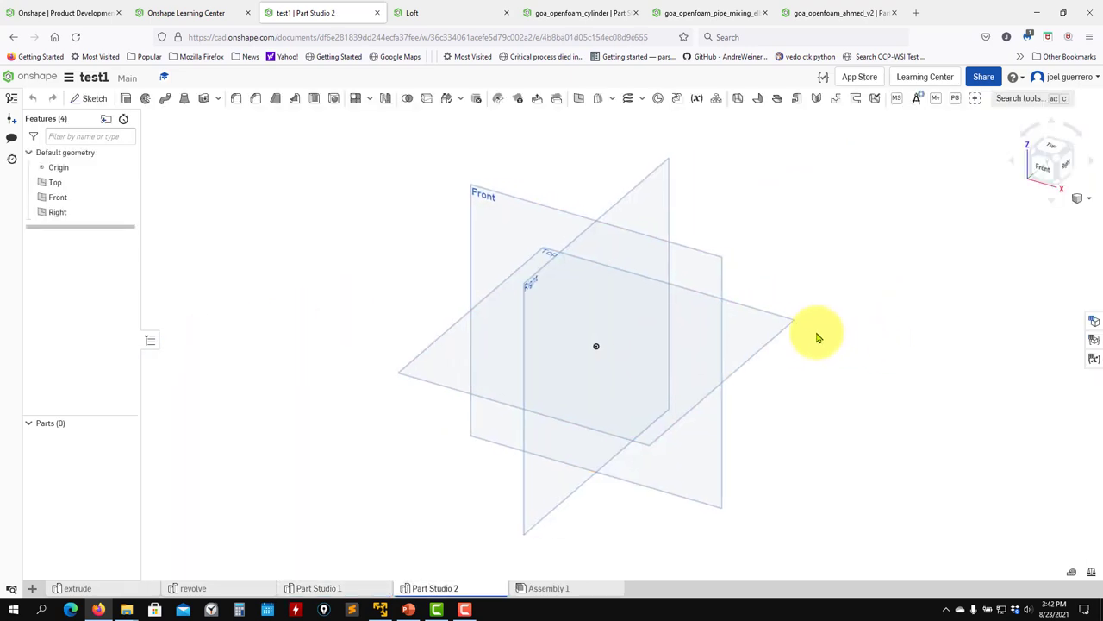
- Rename Part Studio 1, which holds the swept part, as sweep
{"action": "left_click", "coordinate": [316, 591]}
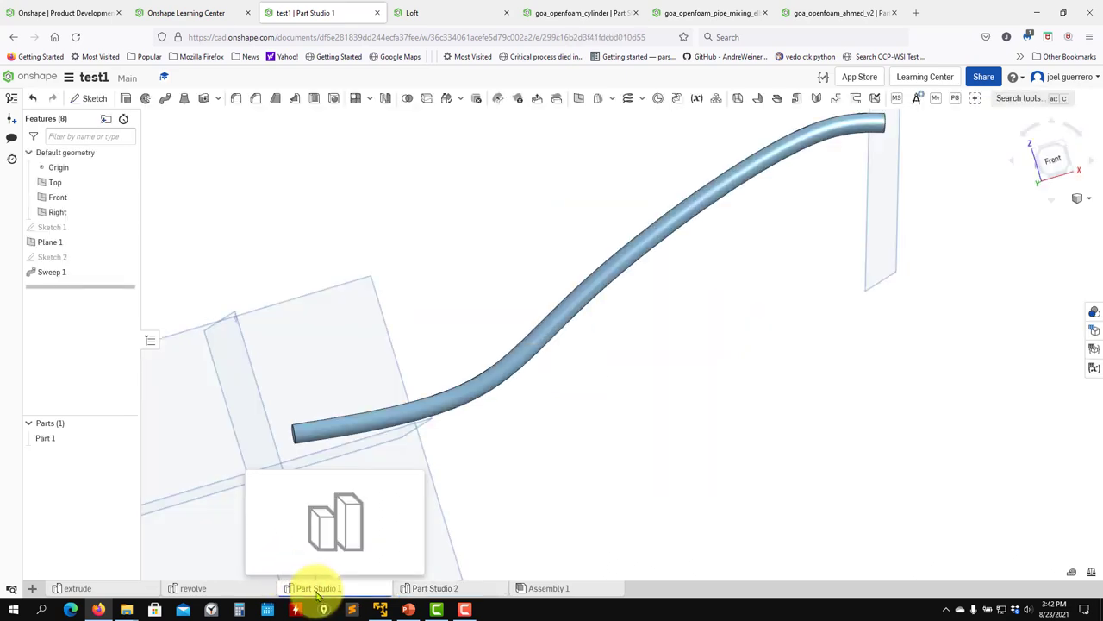
{"action": "right_click", "coordinate": [317, 591]}
{"action": "left_click", "coordinate": [344, 489]}
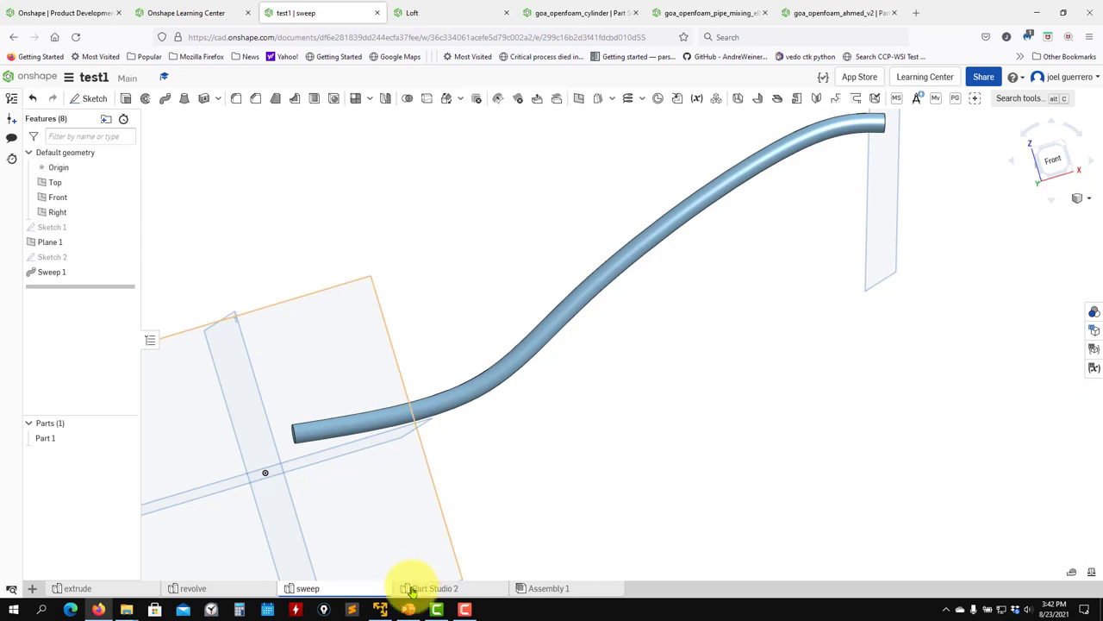
- Rename Part Studio 2 as loft
{"action": "left_click", "coordinate": [453, 590]}
{"action": "right_click", "coordinate": [457, 591]}
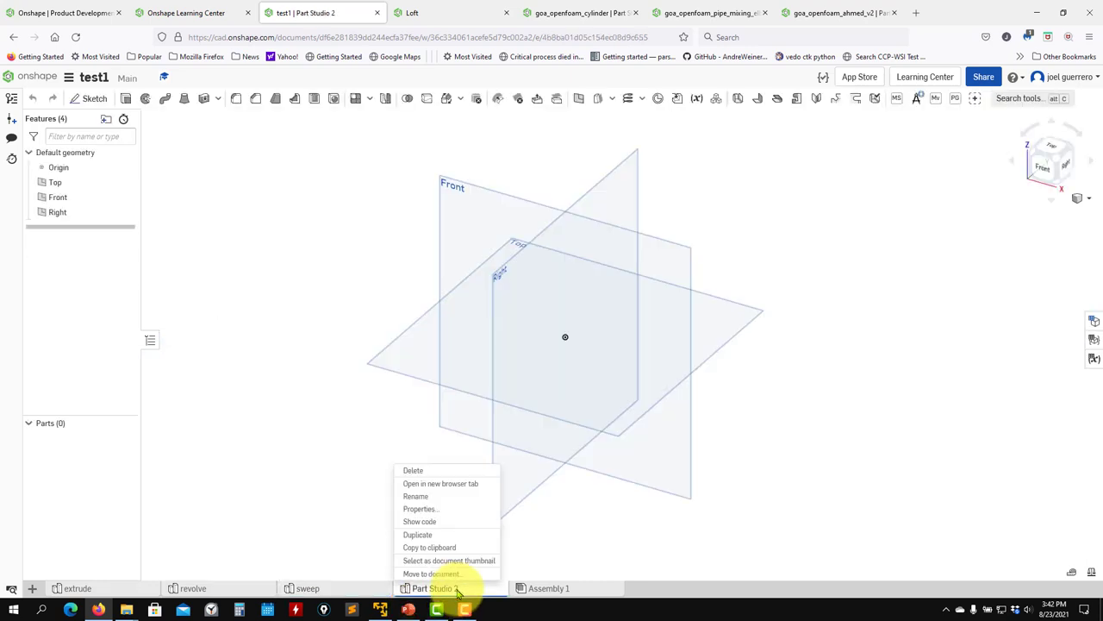
{"action": "left_click", "coordinate": [461, 497]}
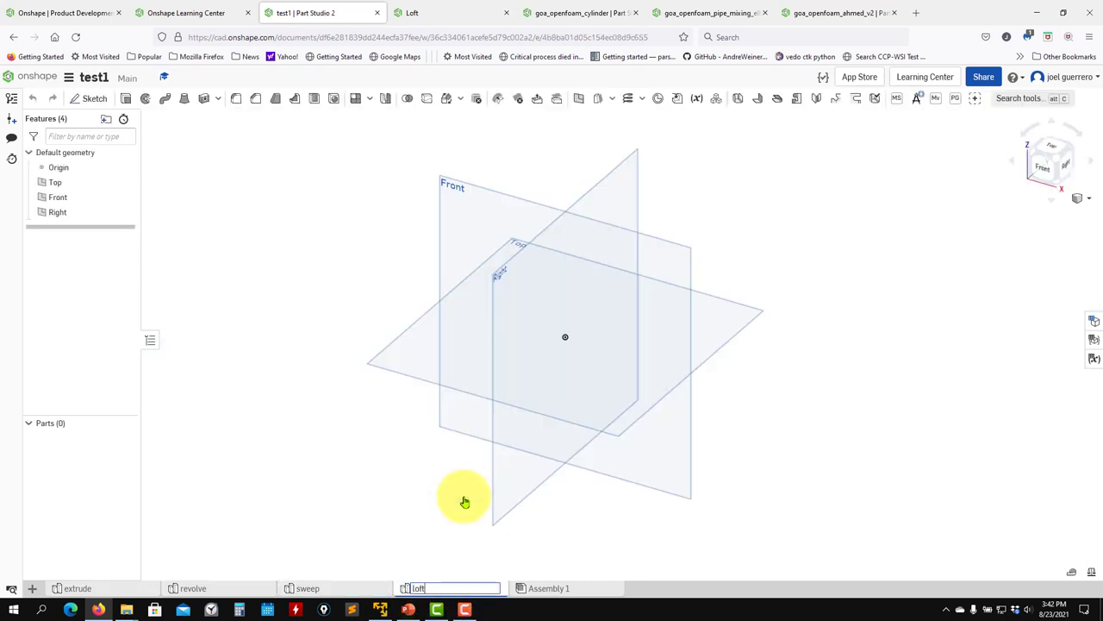
- Look over the Loft help article and its topic list, and return to the test1 document
{"action": "left_click", "coordinate": [427, 12]}
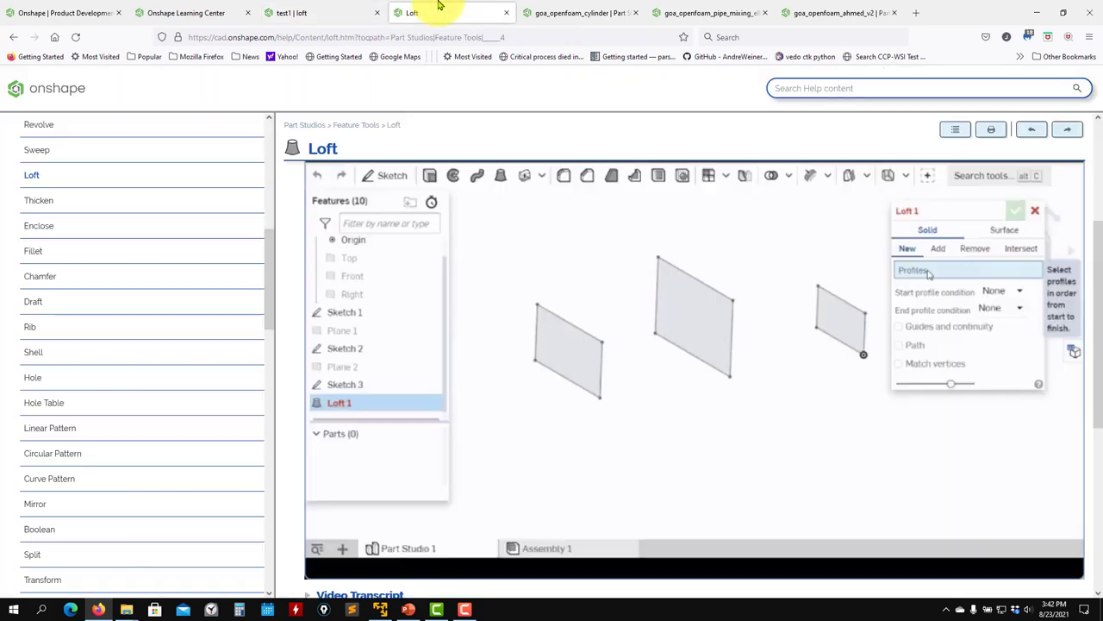
{"action": "scroll", "coordinate": [221, 284], "scroll_direction": "down", "scroll_amount": 3}
{"action": "scroll", "coordinate": [214, 284], "scroll_direction": "up", "scroll_amount": 4}
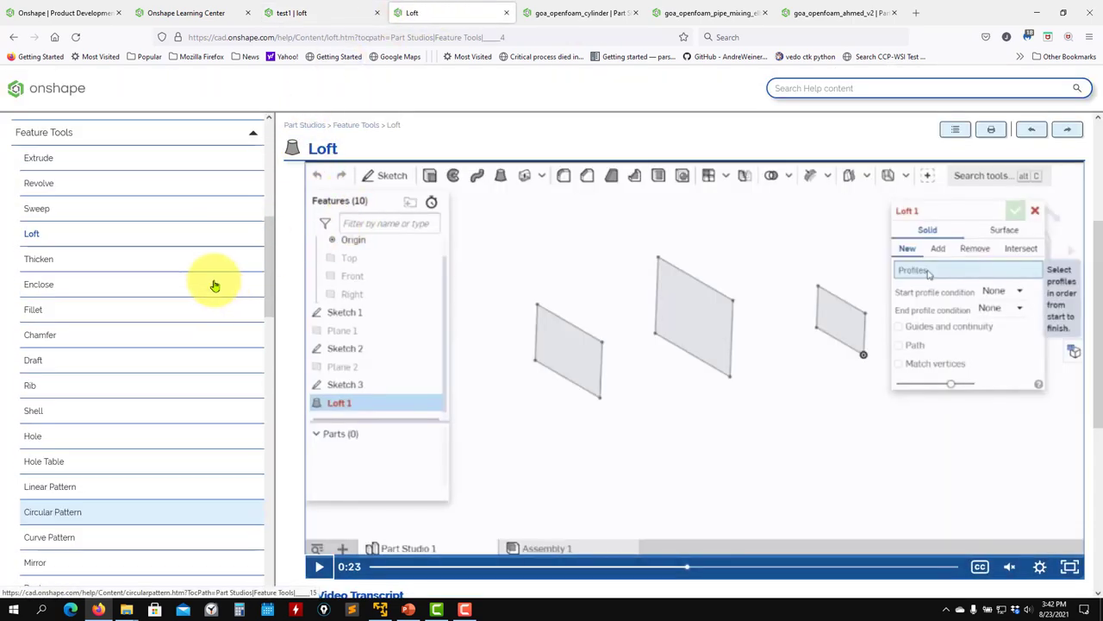
{"action": "scroll", "coordinate": [438, 316], "scroll_direction": "down", "scroll_amount": 5}
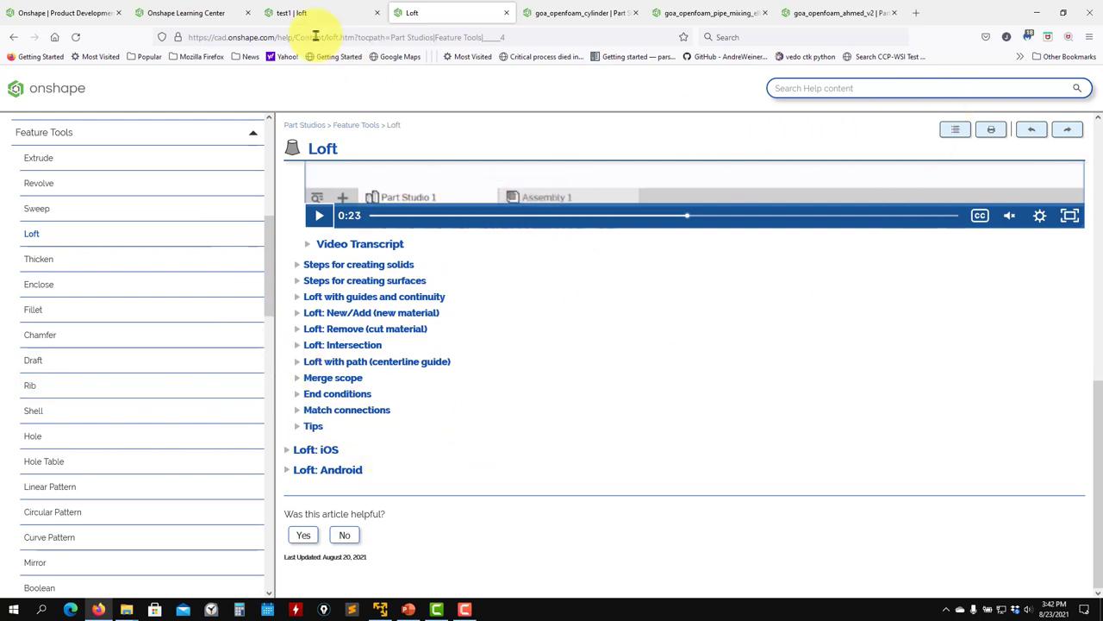
{"action": "left_click", "coordinate": [296, 10]}
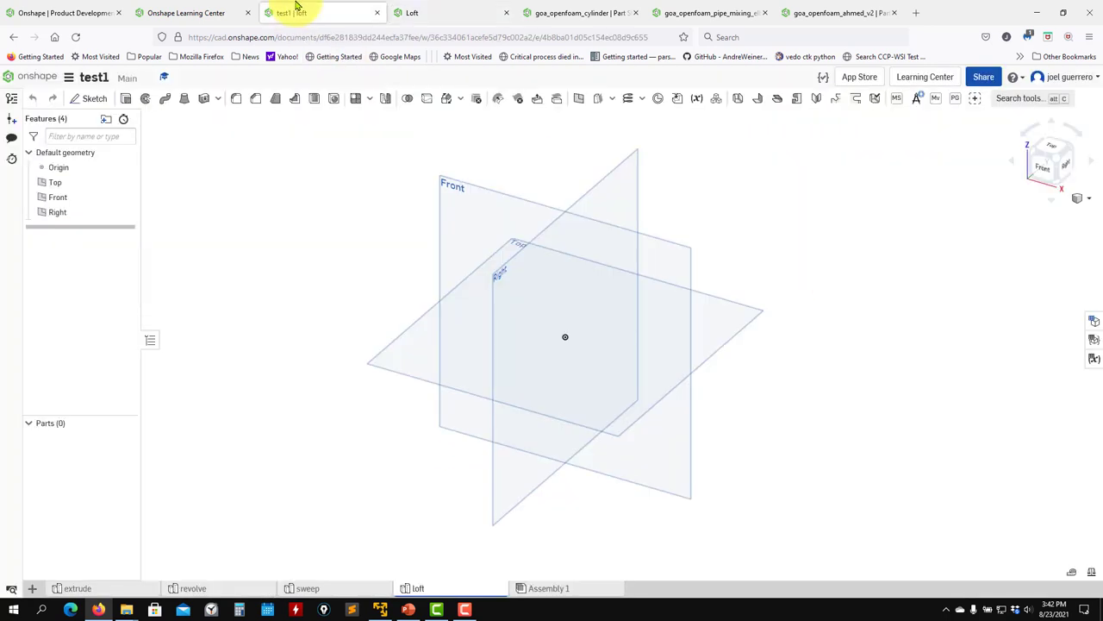
- Create a construction plane offset 0.1 m from the Right plane
{"action": "right_click_drag", "start_coordinate": [347, 373], "coordinate": [758, 279]}
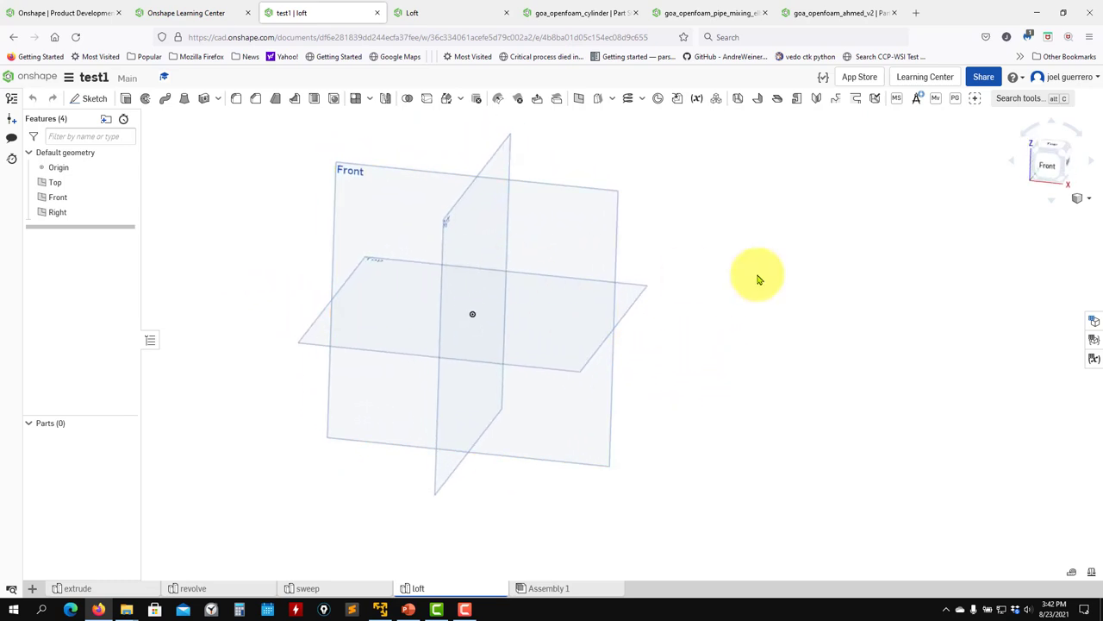
{"action": "left_click", "coordinate": [505, 155]}
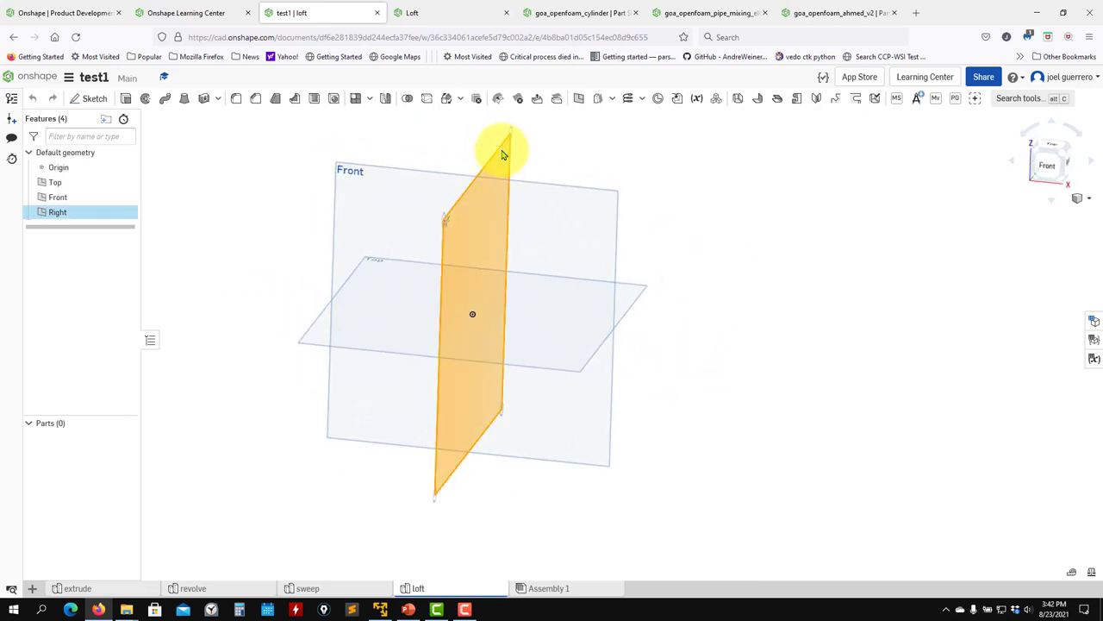
{"action": "left_click", "coordinate": [584, 109]}
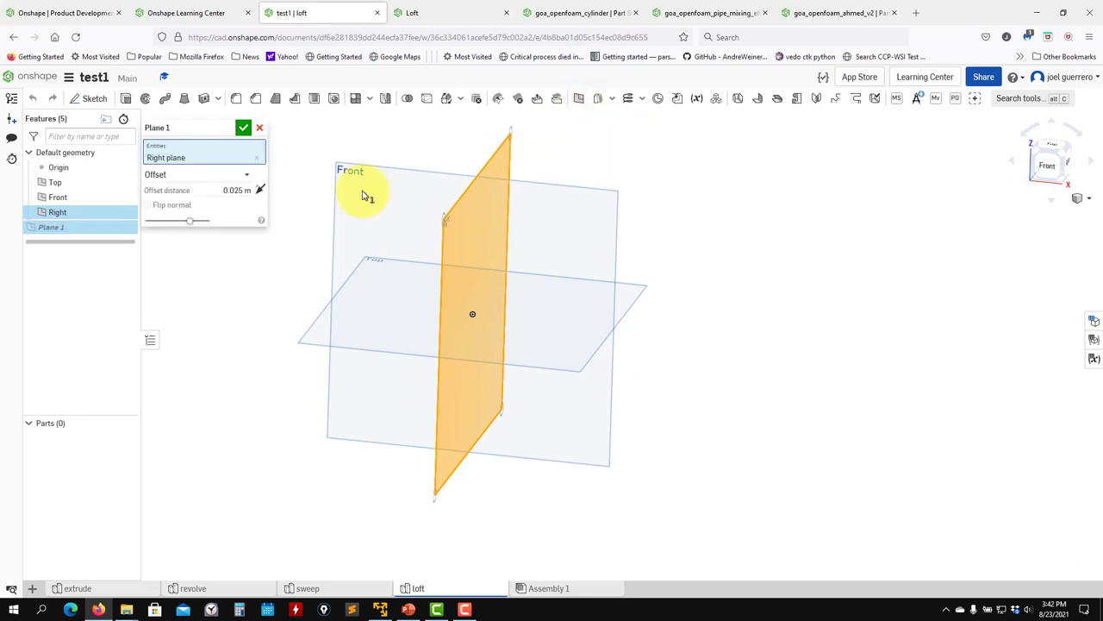
{"action": "left_click", "coordinate": [238, 191]}
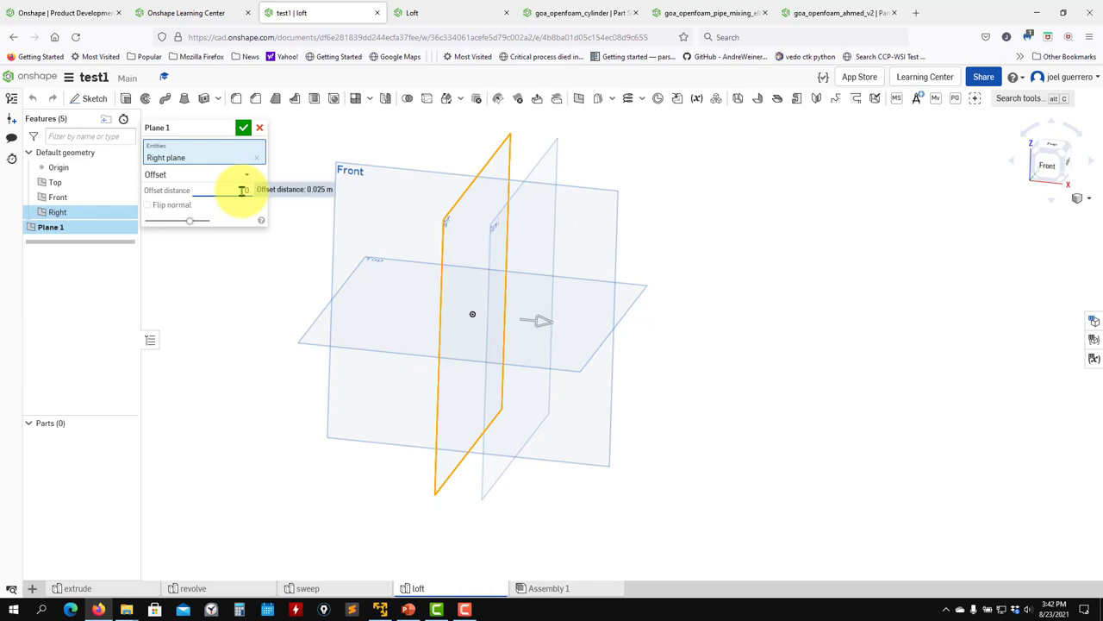
{"action": "type", "text": "0.1"}
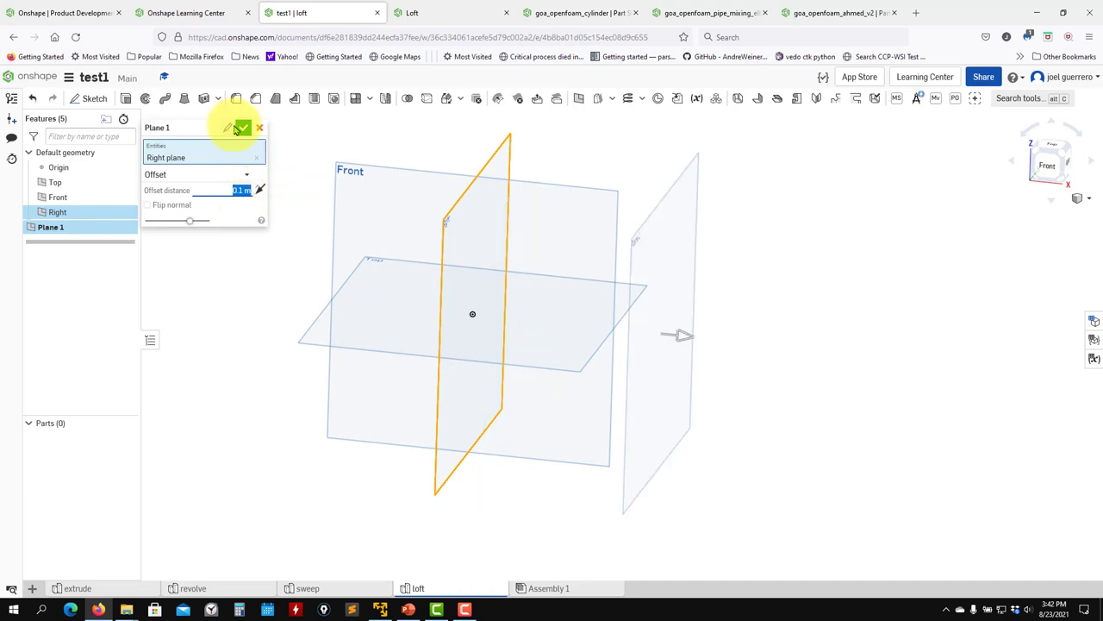
{"action": "left_click", "coordinate": [244, 127]}
- Create a second construction plane offset 0.1 m from Plane 1, on the side away from the origin
{"action": "left_click", "coordinate": [660, 209]}
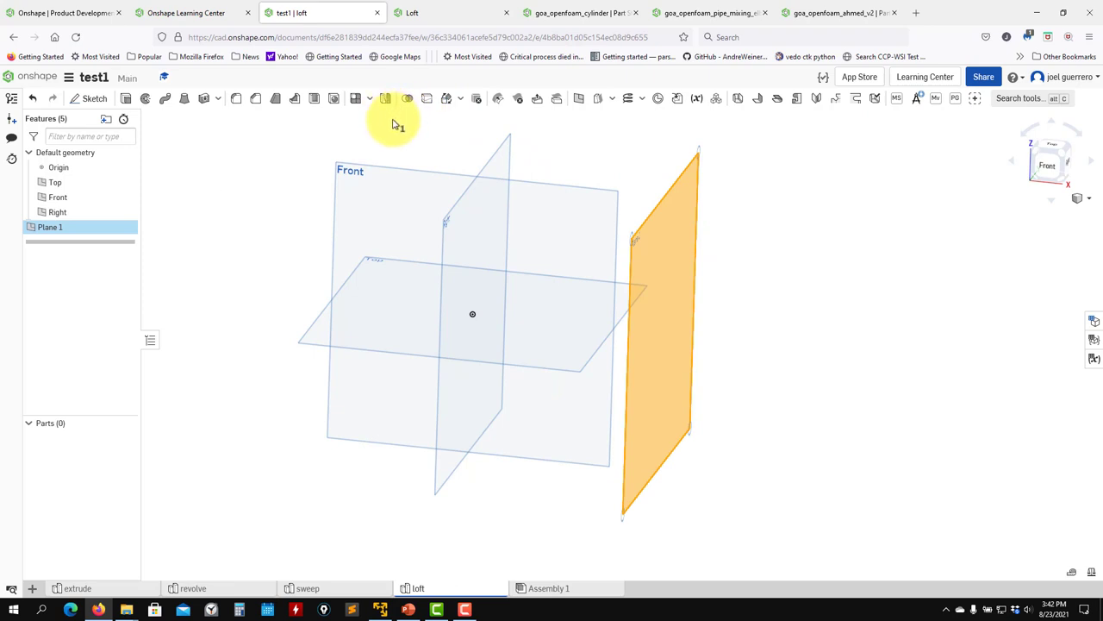
{"action": "left_click", "coordinate": [580, 100]}
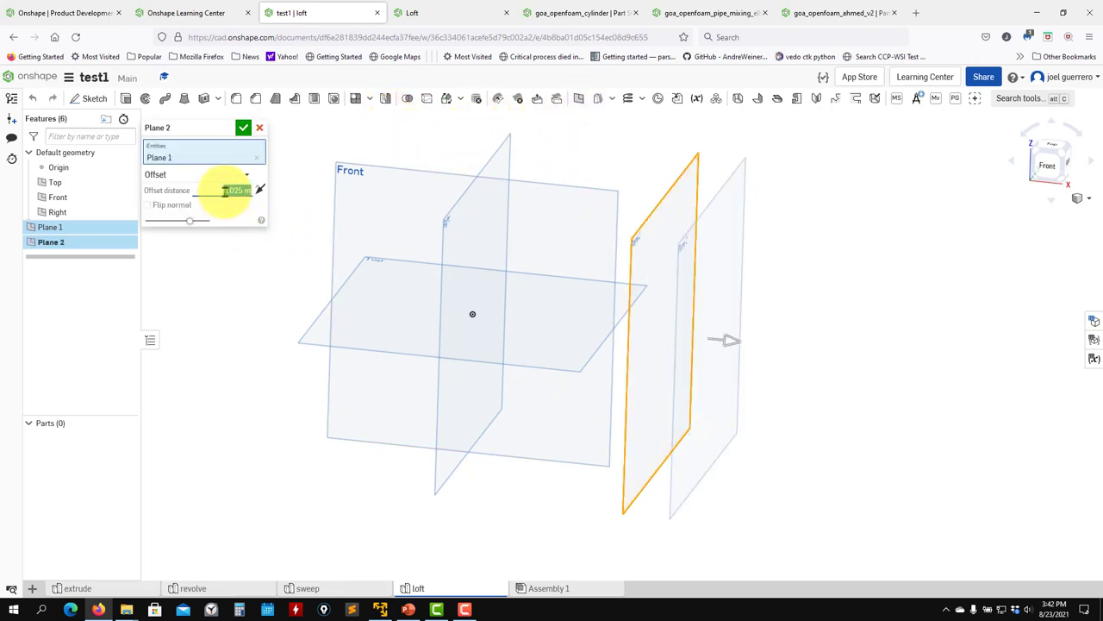
{"action": "type", "text": "0"}
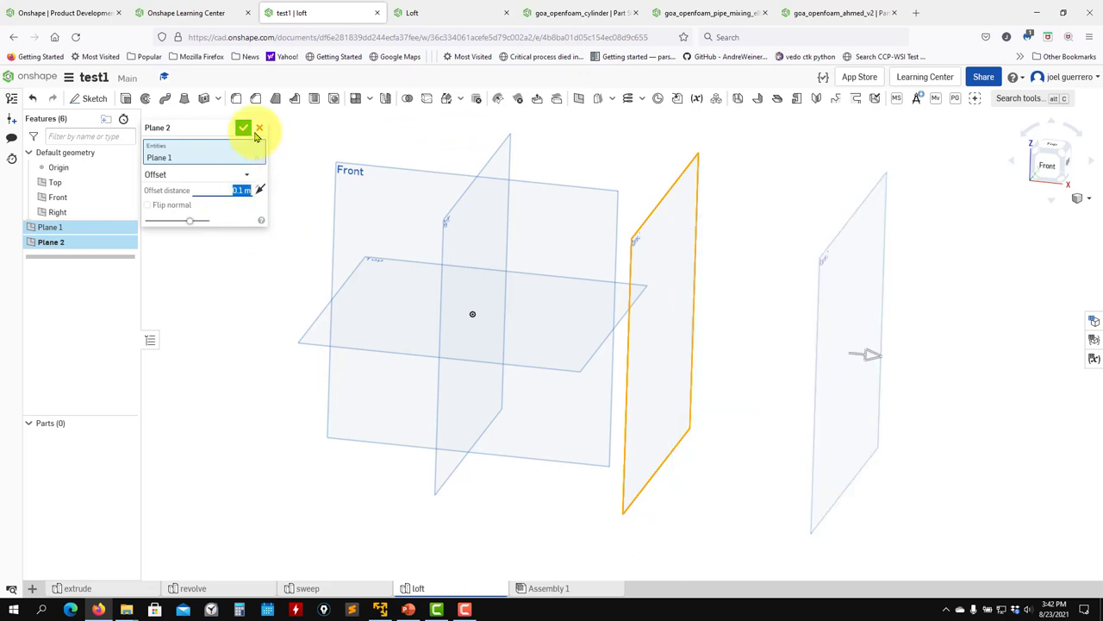
{"action": "left_click", "coordinate": [244, 127]}
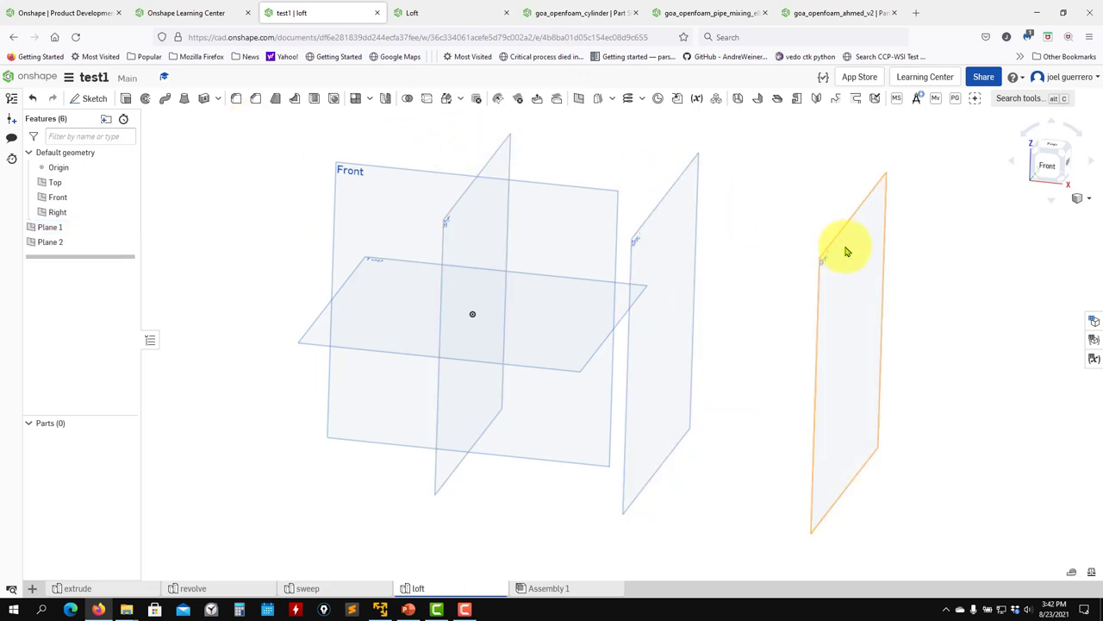
- Start a sketch on the Right plane and draw a circle about 0.041 m in diameter centred on the origin
{"action": "left_click", "coordinate": [487, 170]}
{"action": "left_click", "coordinate": [98, 104]}
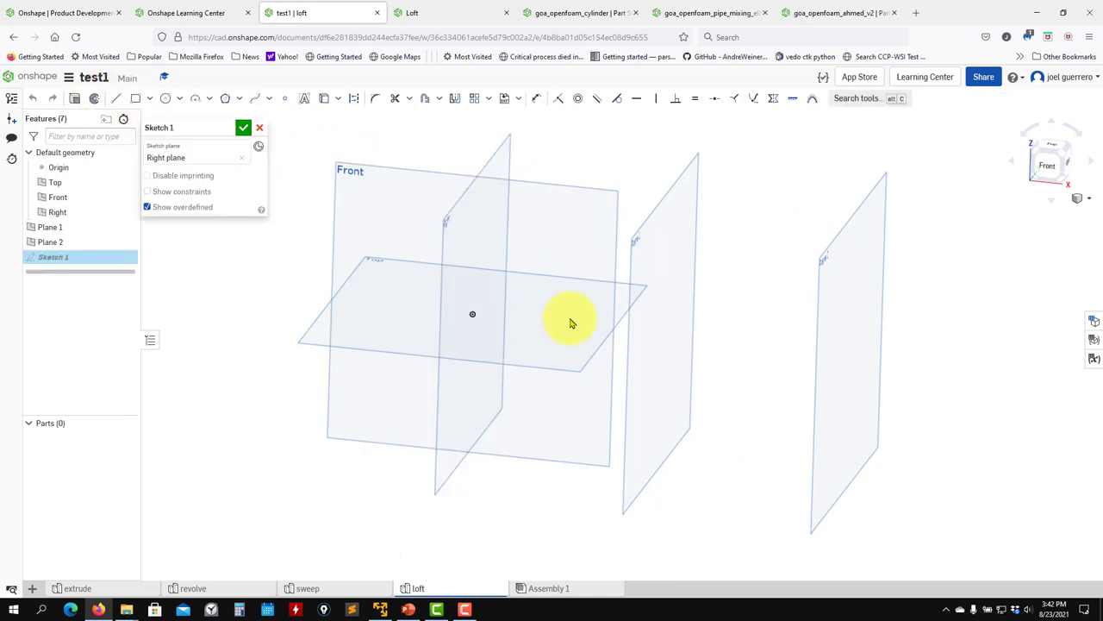
{"action": "key", "text": "n"}
{"action": "scroll", "coordinate": [594, 336], "scroll_direction": "up", "scroll_amount": 5}
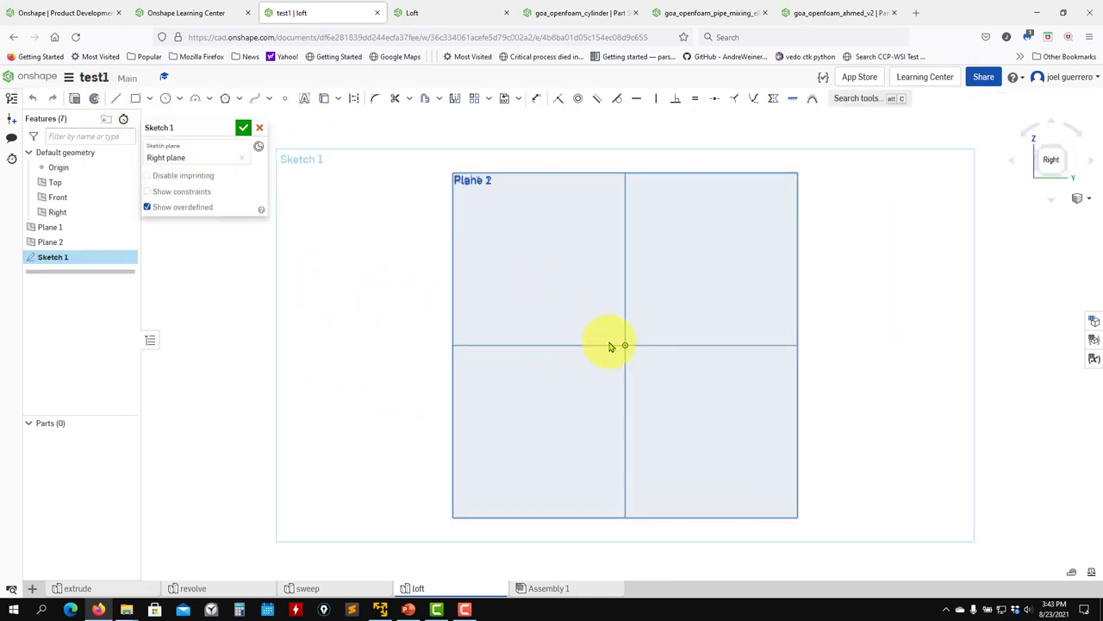
{"action": "left_click", "coordinate": [166, 98]}
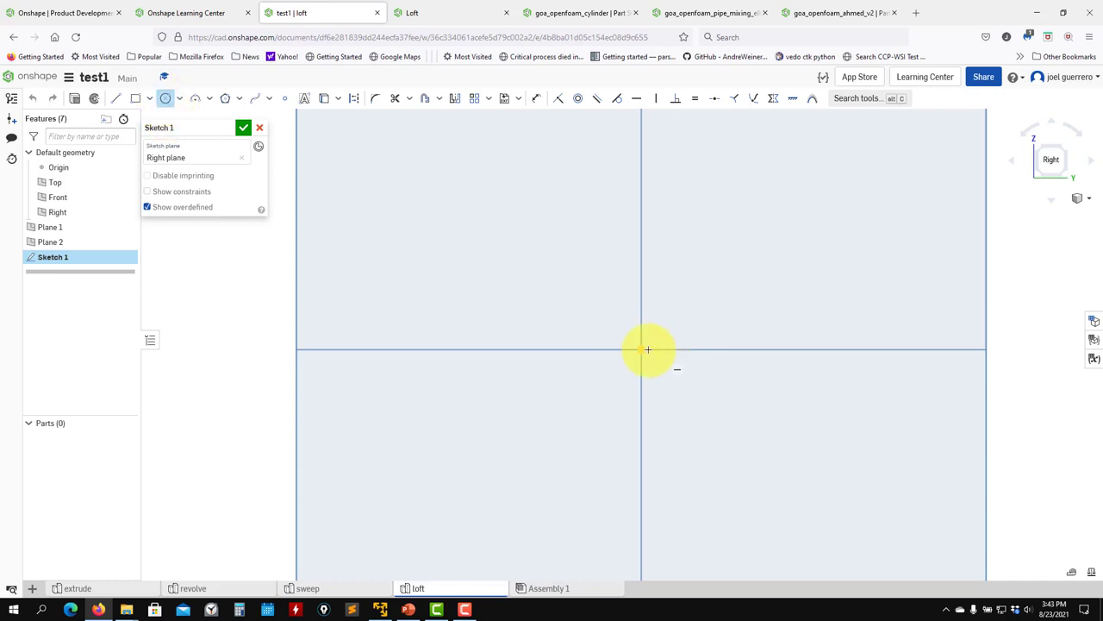
{"action": "left_click", "coordinate": [641, 349]}
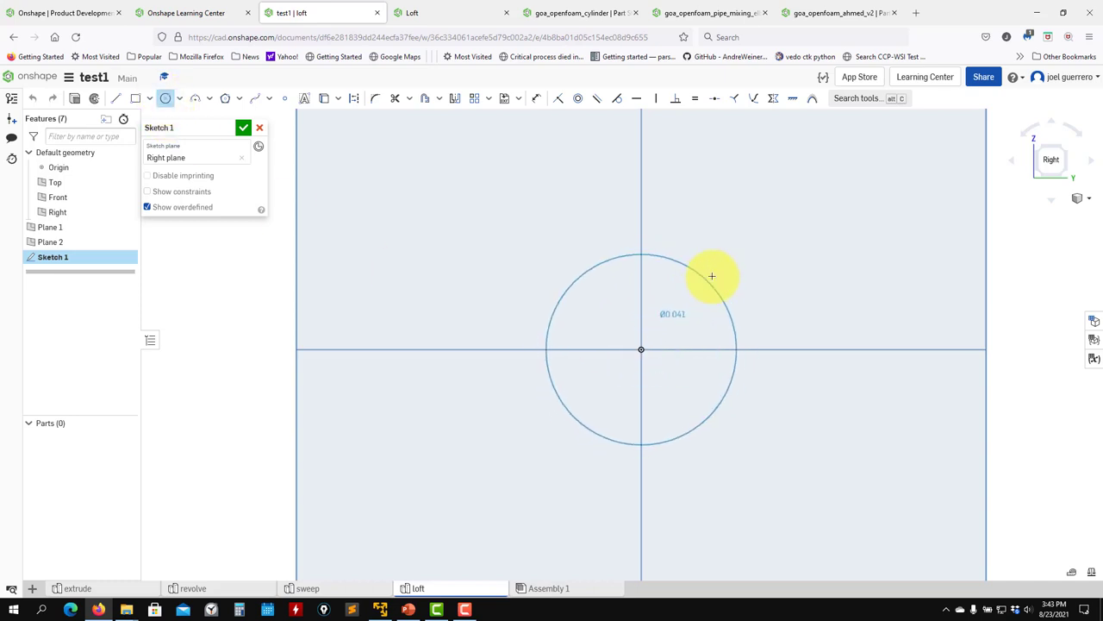
{"action": "left_click", "coordinate": [708, 278]}
- Dimension the circle on the Right plane to a diameter of 0.04 m and finish the sketch
{"action": "left_click", "coordinate": [537, 97]}
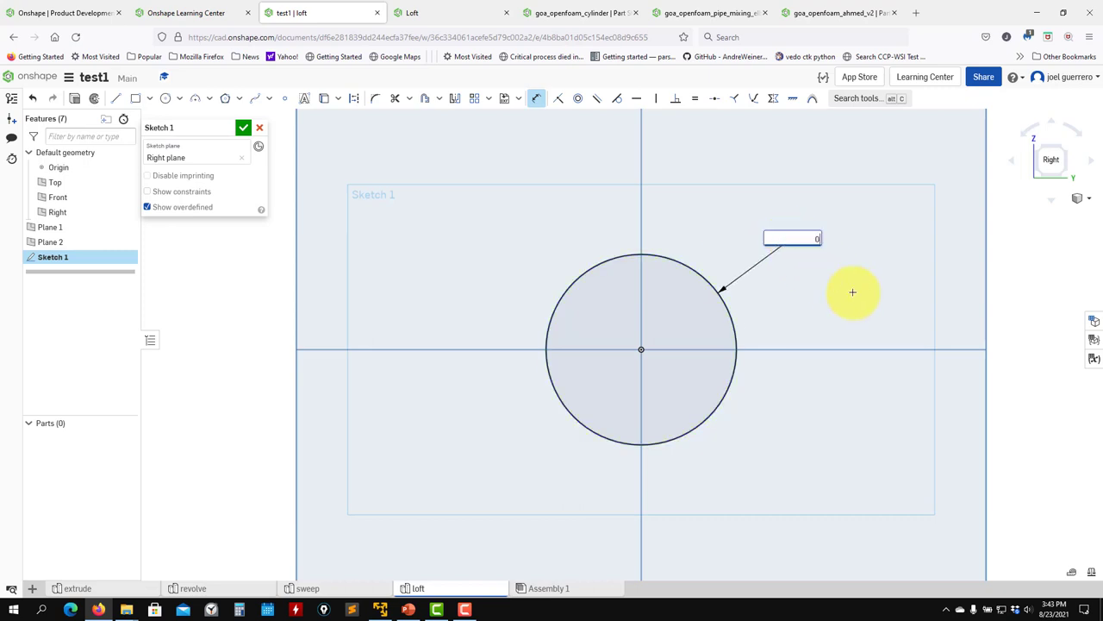
{"action": "key", "text": "ctrl+z"}
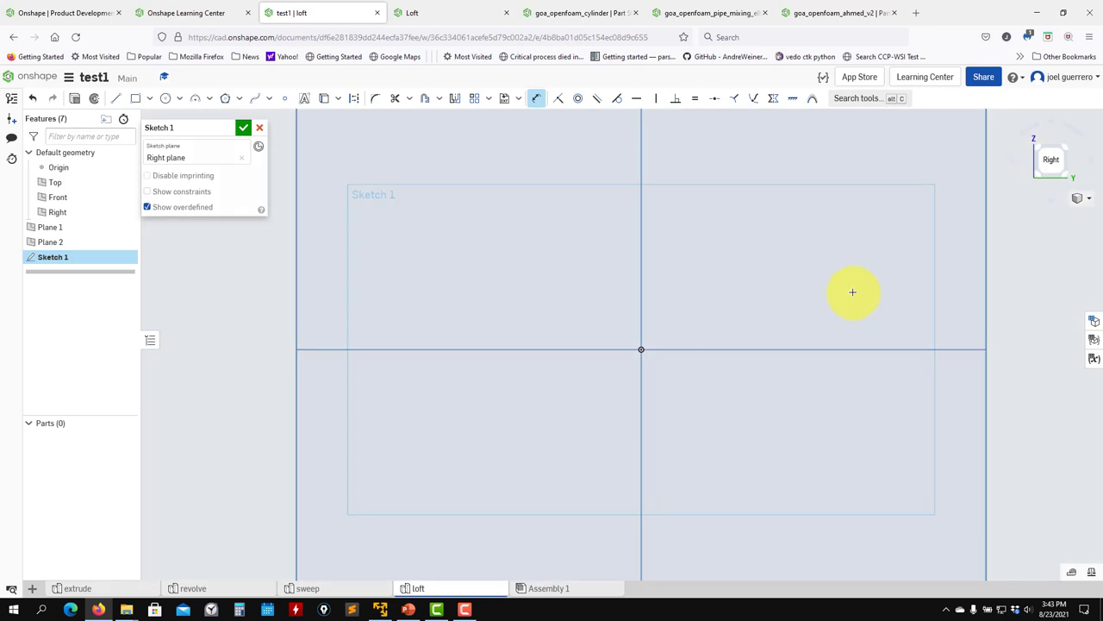
{"action": "scroll", "coordinate": [693, 357], "scroll_direction": "down", "scroll_amount": 5}
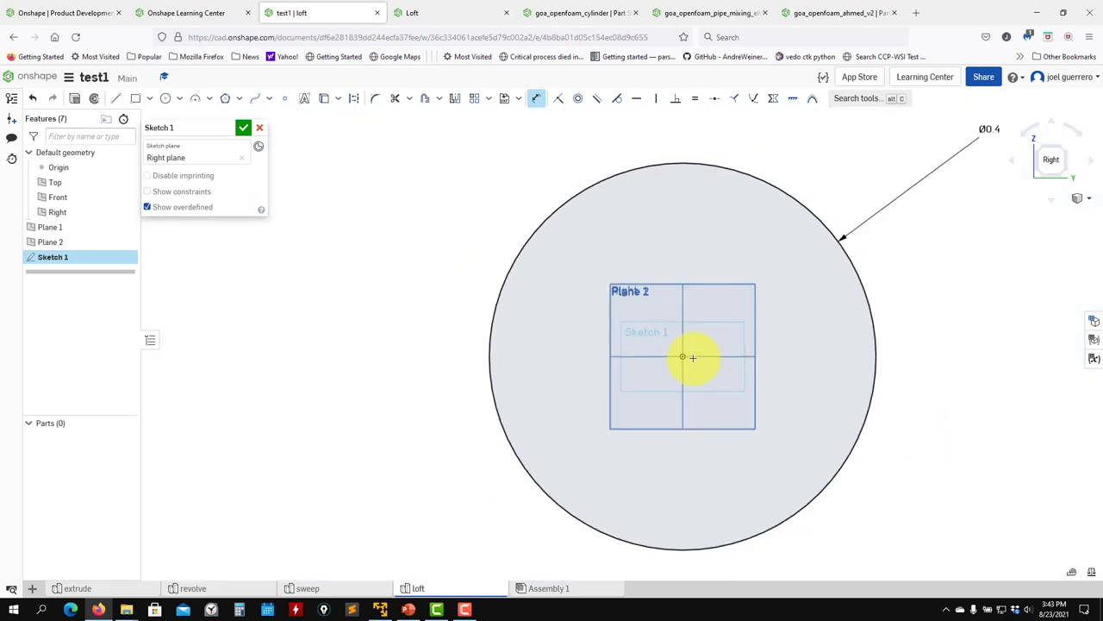
{"action": "double_click", "coordinate": [990, 129]}
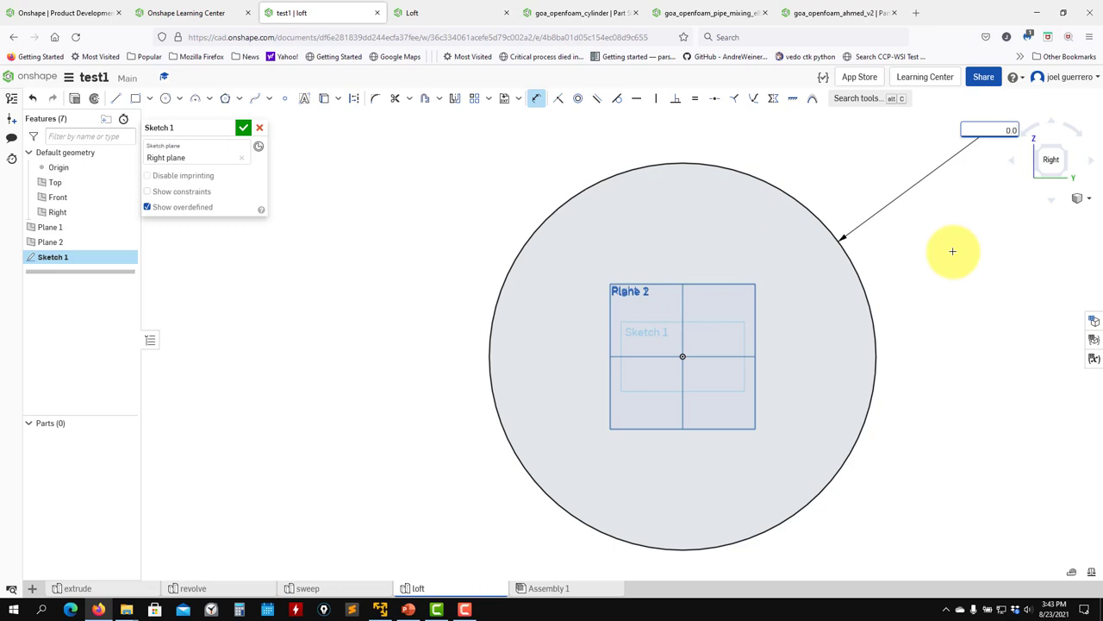
{"action": "scroll", "coordinate": [761, 389], "scroll_direction": "up", "scroll_amount": 3}
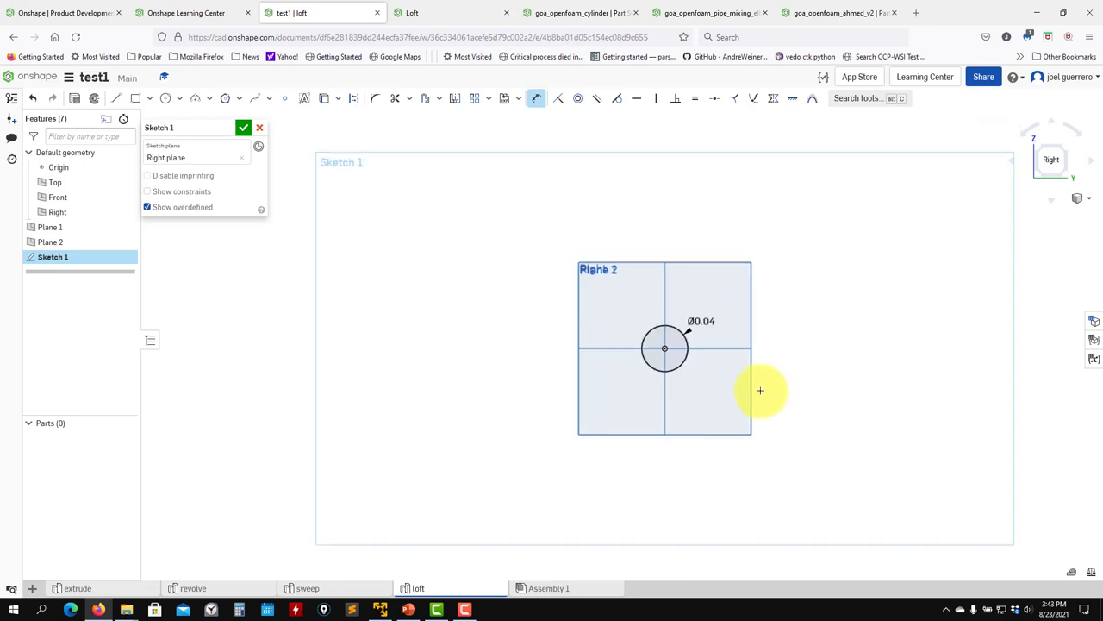
{"action": "right_click_drag", "start_coordinate": [652, 370], "coordinate": [724, 233]}
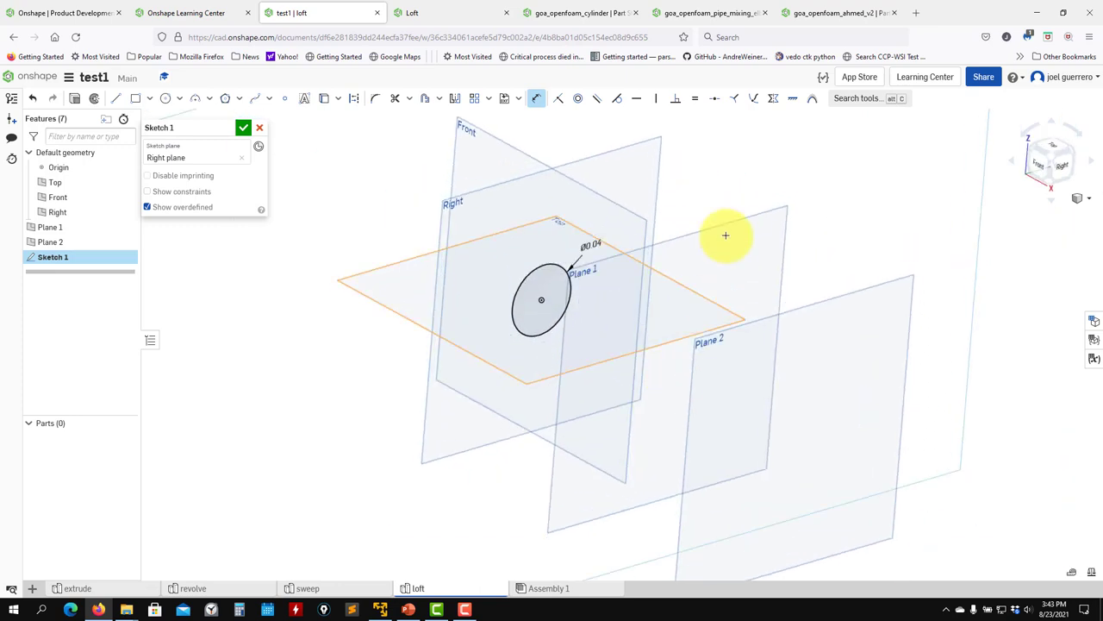
{"action": "left_click", "coordinate": [243, 130]}
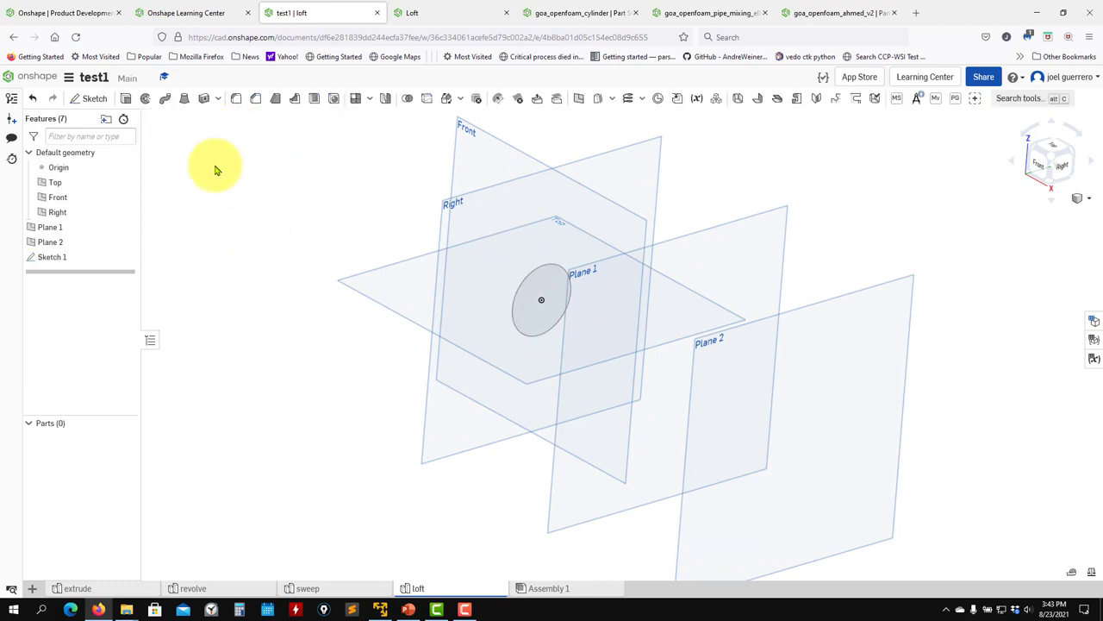
- Start a sketch on Plane 1 and draw a circle about 0.062 m in diameter centred on the origin
{"action": "left_click", "coordinate": [92, 98]}
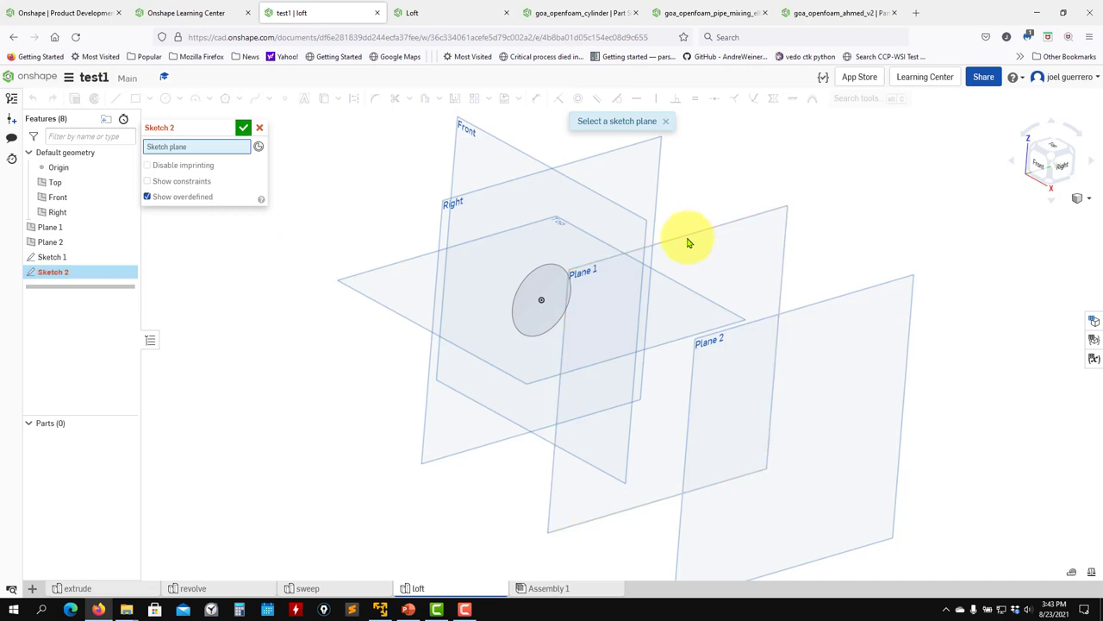
{"action": "left_click", "coordinate": [688, 243]}
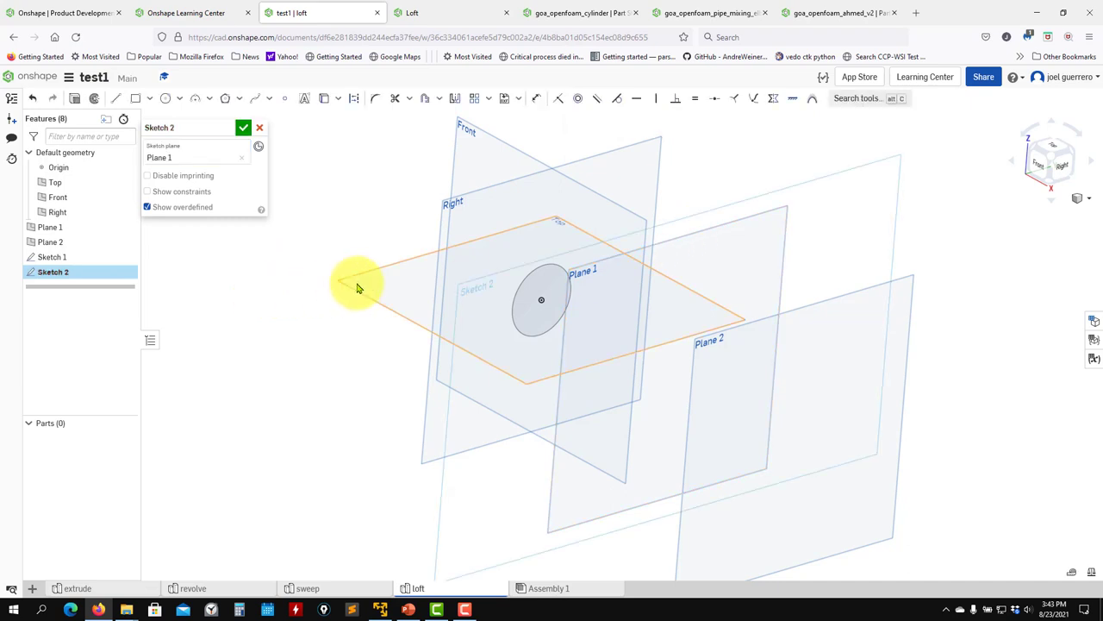
{"action": "key", "text": "n"}
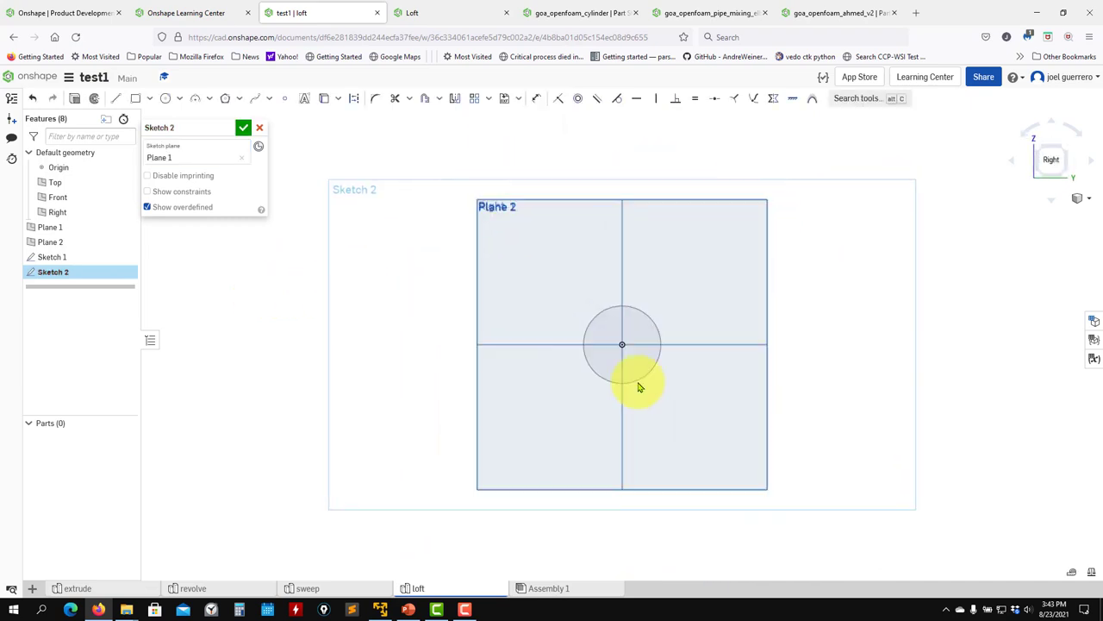
{"action": "scroll", "coordinate": [681, 392], "scroll_direction": "up", "scroll_amount": 3}
{"action": "left_click", "coordinate": [165, 98]}
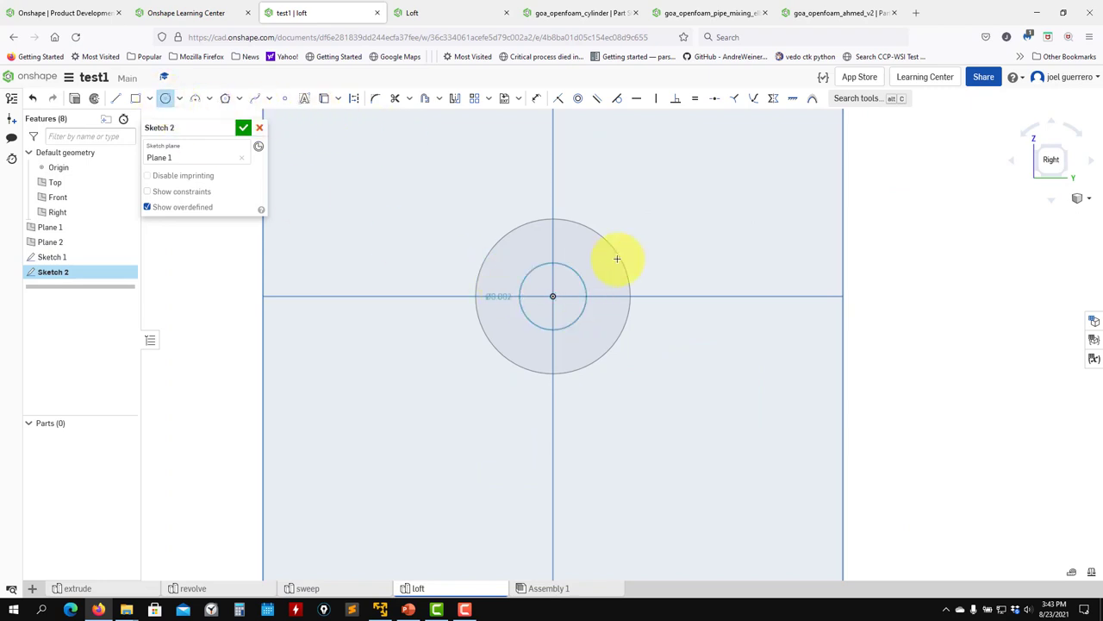
{"action": "left_click", "coordinate": [662, 248]}
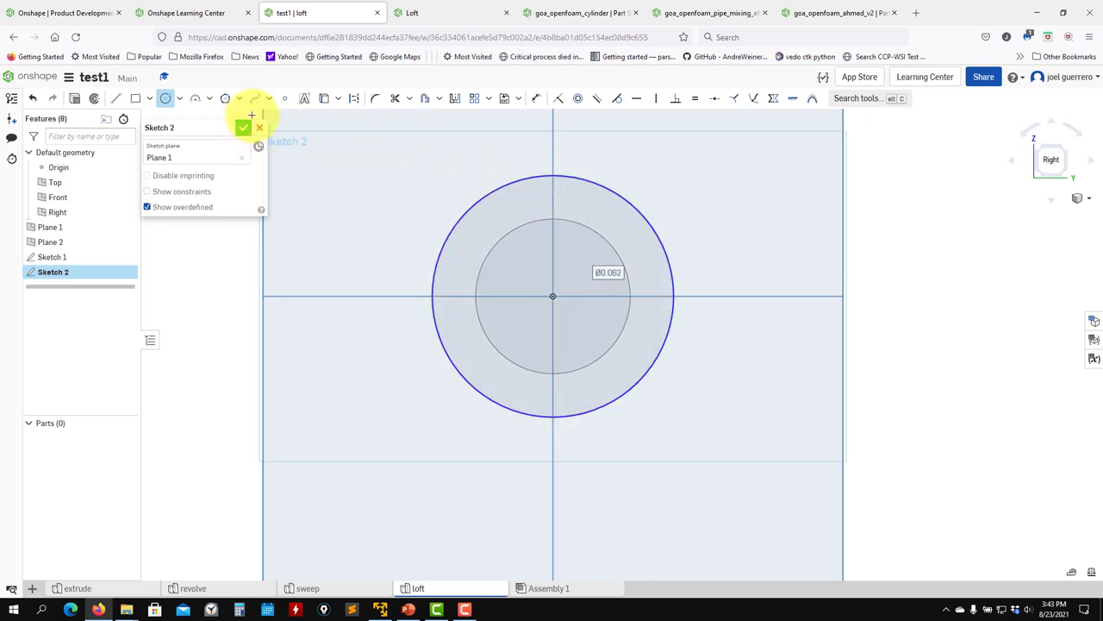
- Dimension the circle on Plane 1 to a diameter of 0.06 m and finish the sketch
{"action": "left_click", "coordinate": [536, 98]}
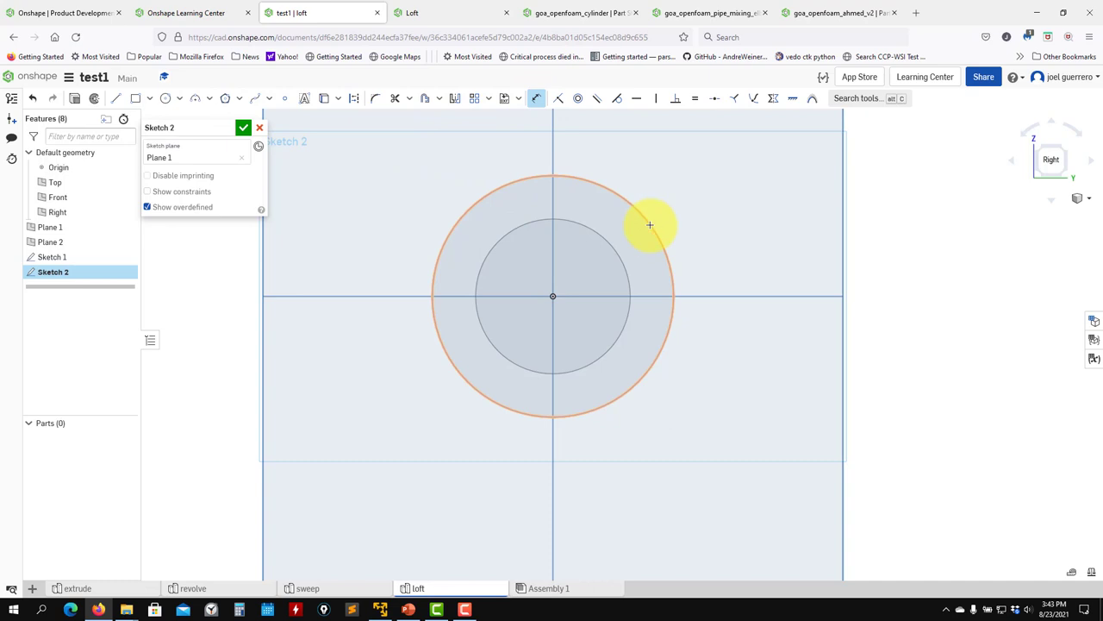
{"action": "left_click", "coordinate": [649, 225]}
{"action": "left_click", "coordinate": [752, 212]}
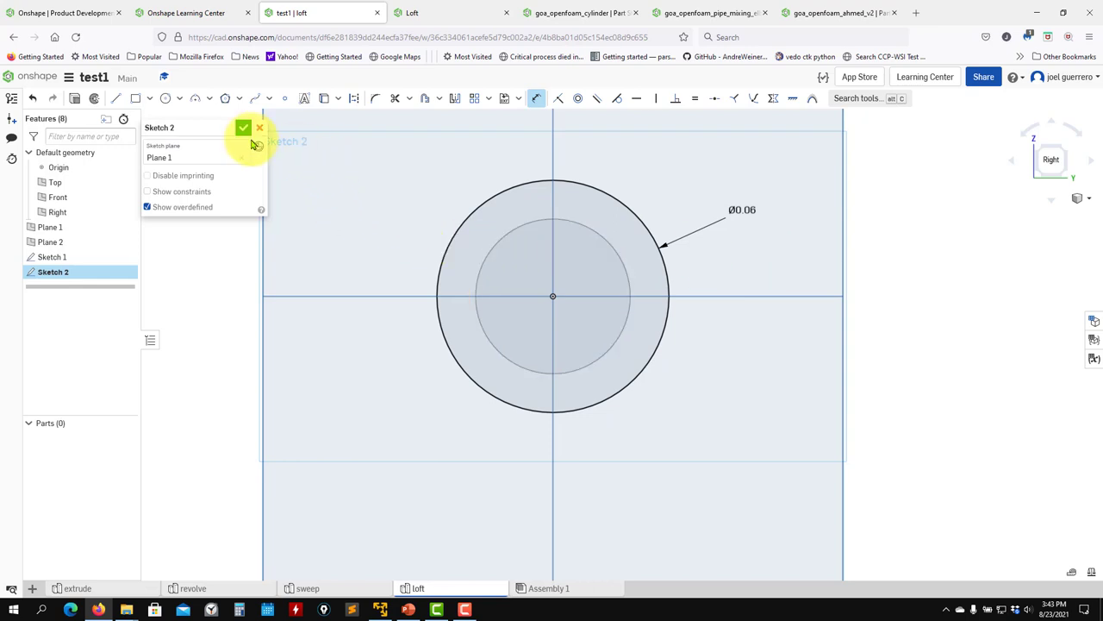
{"action": "left_click", "coordinate": [249, 127]}
{"action": "mouse_move", "coordinate": [402, 298]}
{"action": "right_mouse_down"}
{"action": "mouse_move", "coordinate": [465, 335]}
{"action": "mouse_move", "coordinate": [492, 336]}
{"action": "mouse_move", "coordinate": [502, 353]}
{"action": "right_mouse_up"}
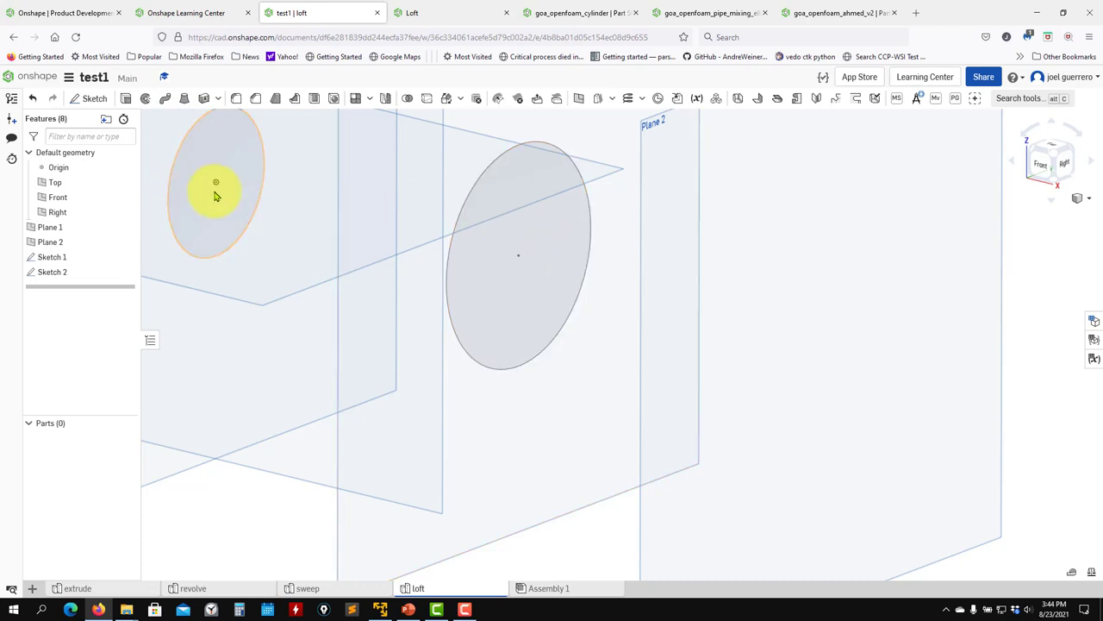
{"action": "scroll", "coordinate": [513, 392], "scroll_direction": "down", "scroll_amount": 2}
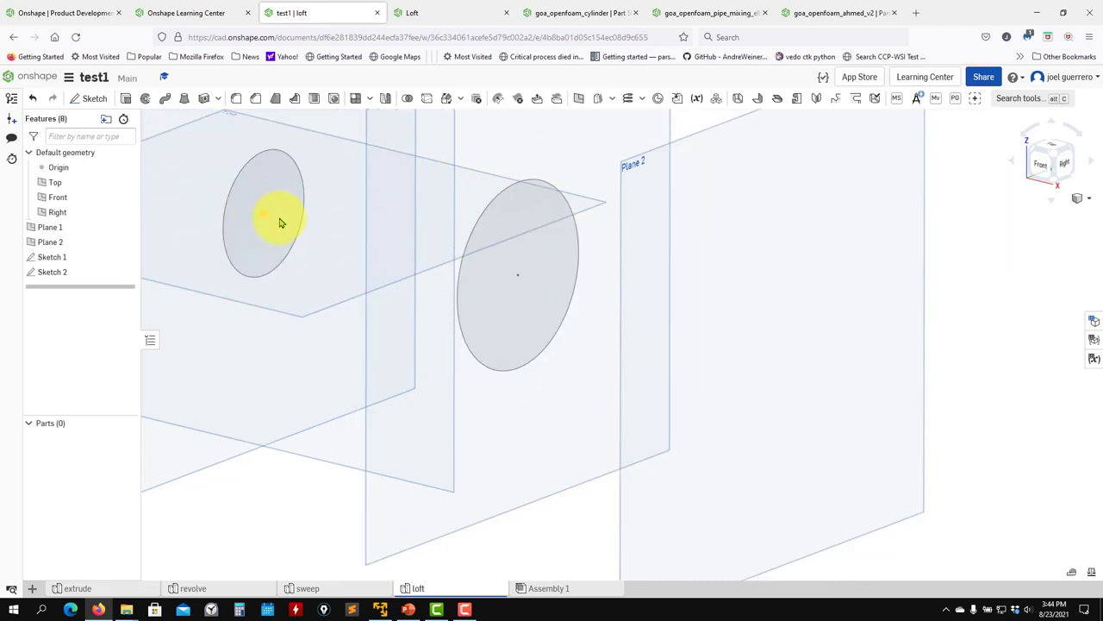
- Start a sketch on Plane 2 and project the 0.06 m circle from Plane 1 into it
{"action": "scroll", "coordinate": [589, 414], "scroll_direction": "down", "scroll_amount": 2}
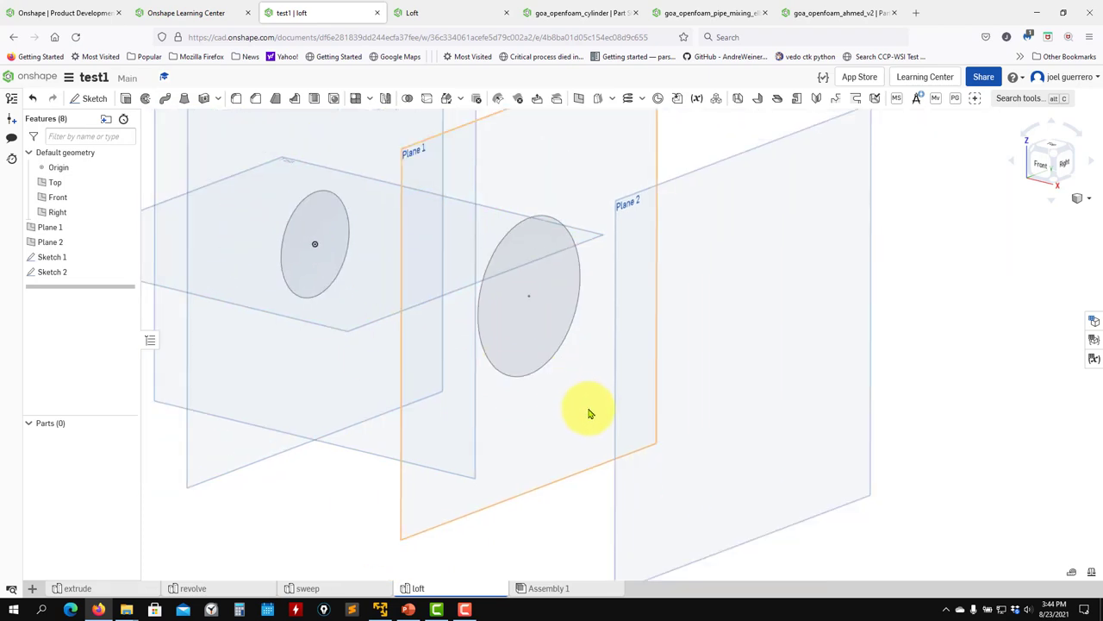
{"action": "middle_click_drag", "start_coordinate": [642, 518], "coordinate": [603, 426]}
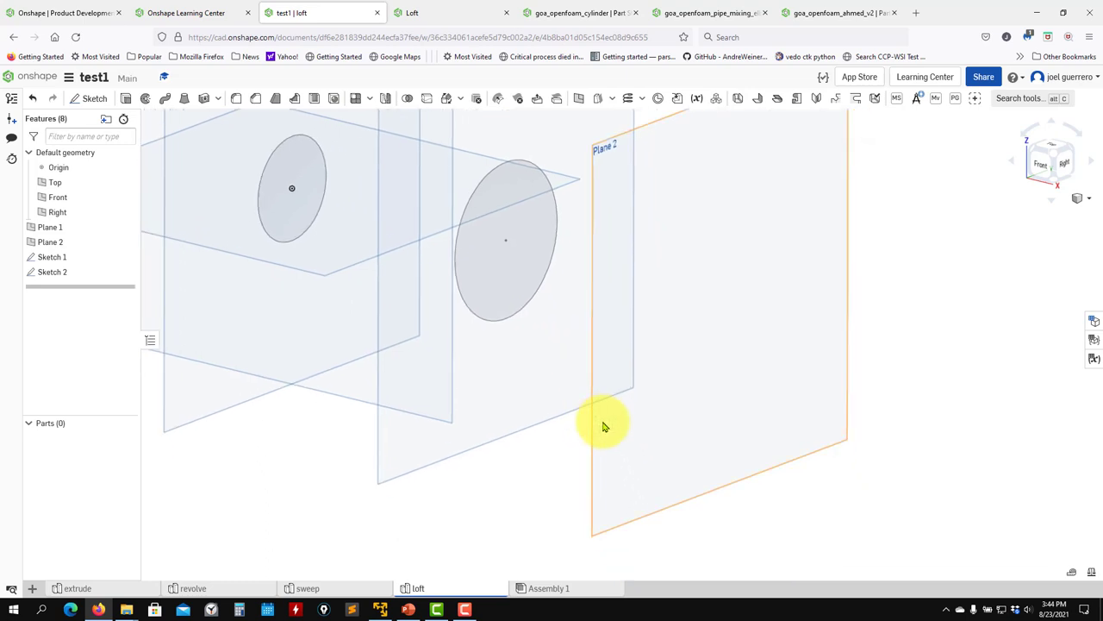
{"action": "left_click", "coordinate": [593, 517]}
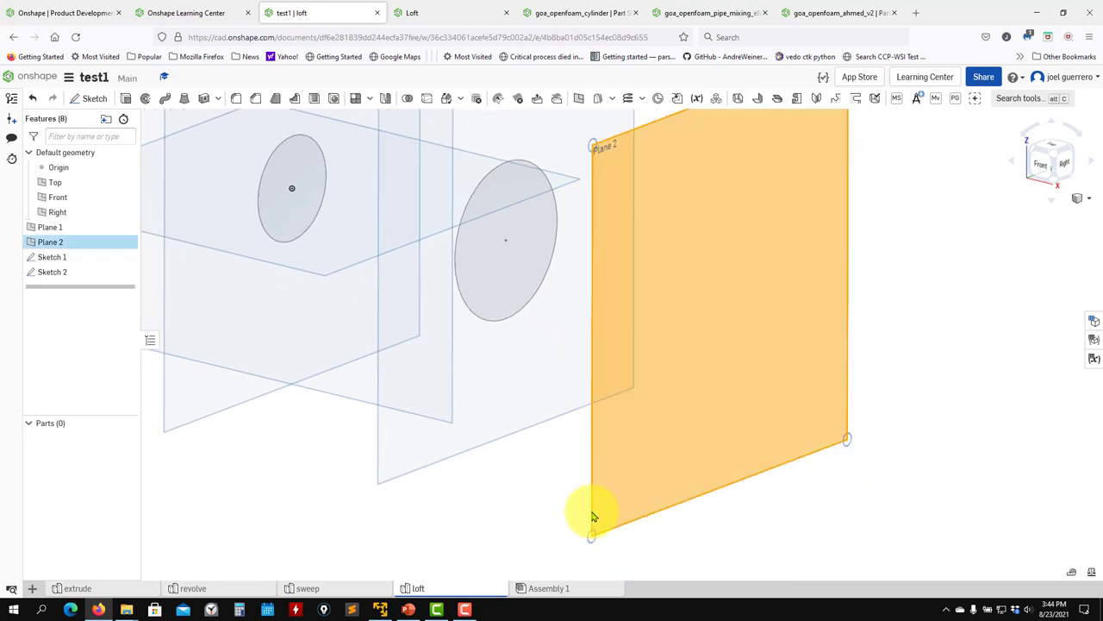
{"action": "left_click", "coordinate": [93, 102]}
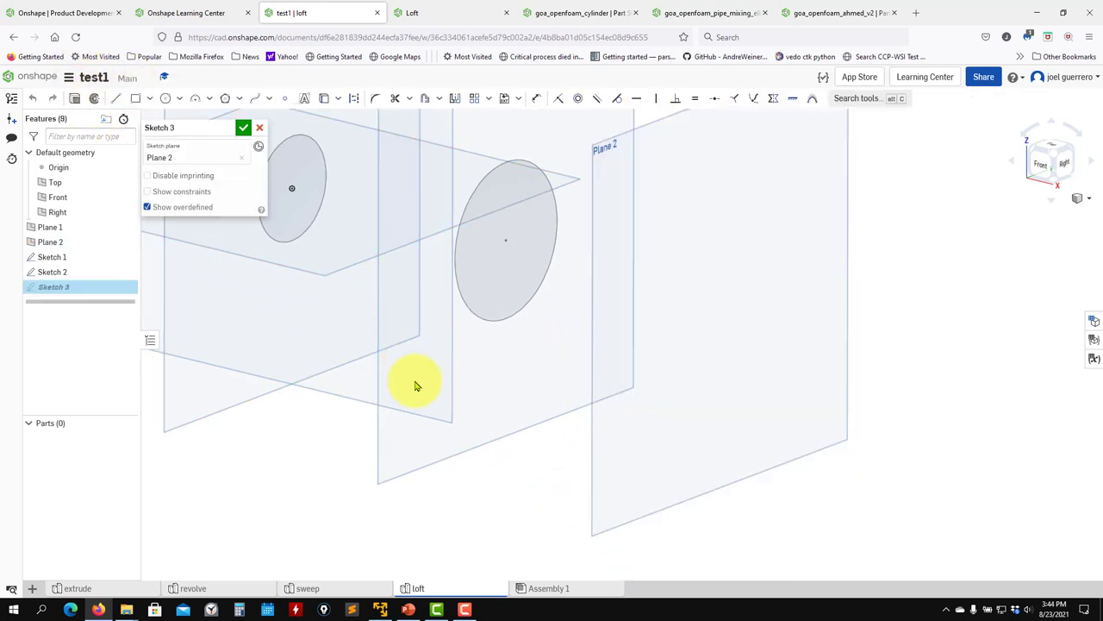
{"action": "key", "text": "n"}
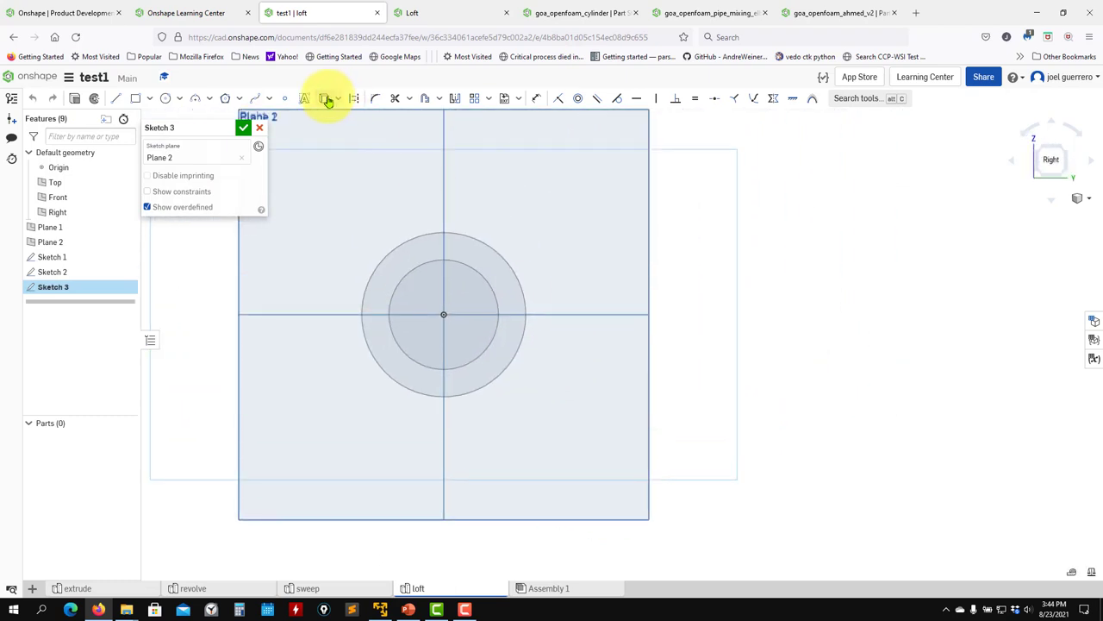
{"action": "left_click", "coordinate": [325, 99]}
{"action": "left_click", "coordinate": [486, 248]}
{"action": "mouse_move", "coordinate": [647, 325]}
{"action": "right_mouse_down"}
{"action": "mouse_move", "coordinate": [750, 298]}
{"action": "mouse_move", "coordinate": [754, 307]}
{"action": "right_mouse_up"}
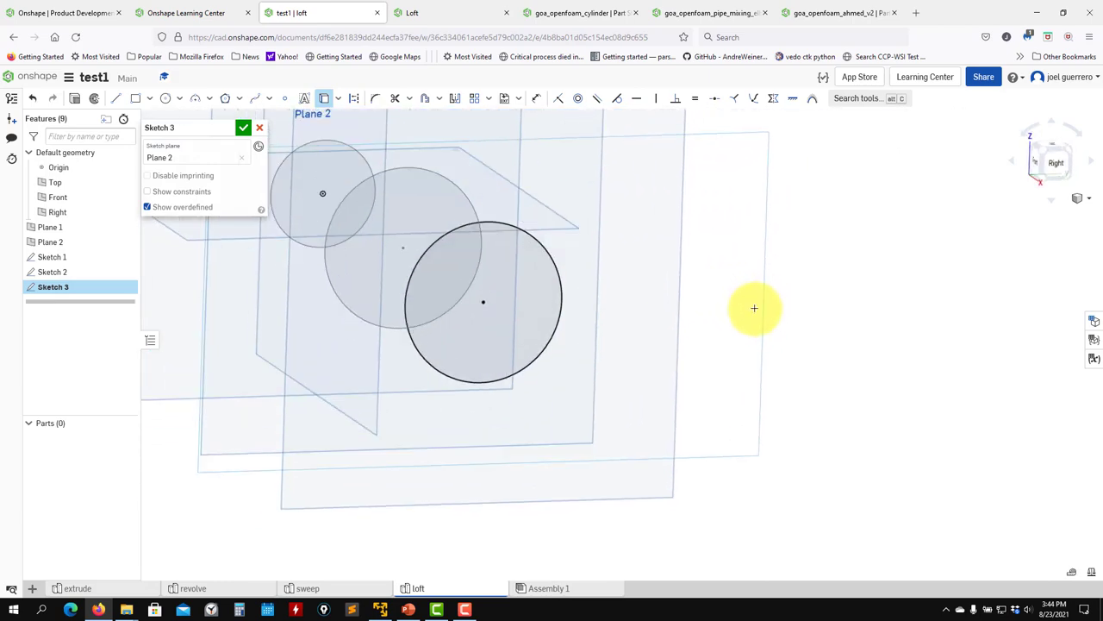
{"action": "key", "text": "n"}
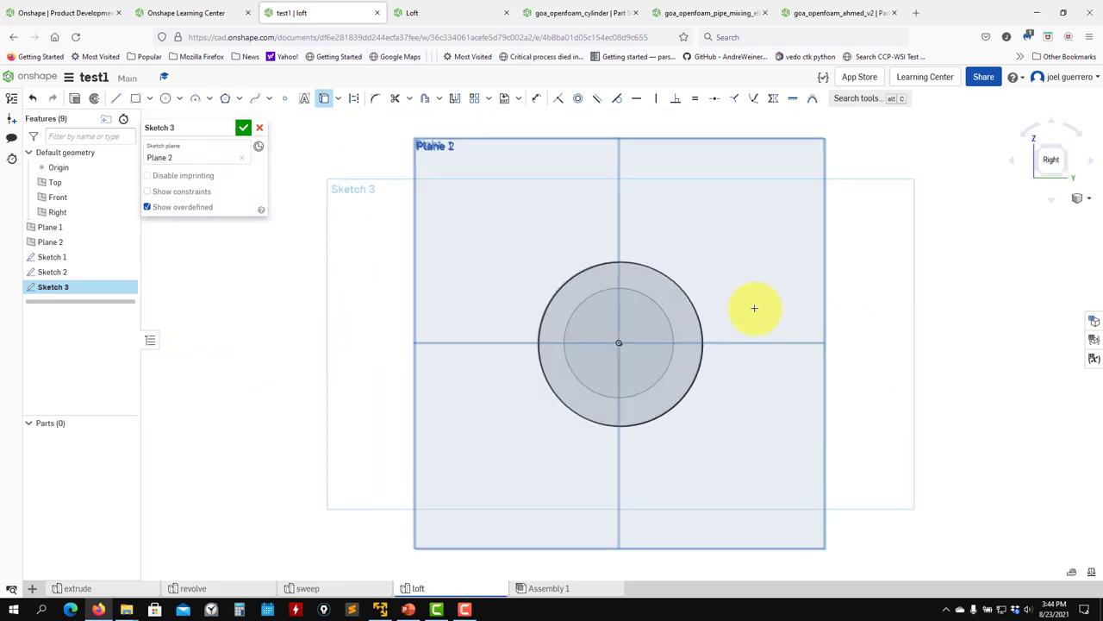
{"action": "scroll", "coordinate": [726, 320], "scroll_direction": "up", "scroll_amount": 3}
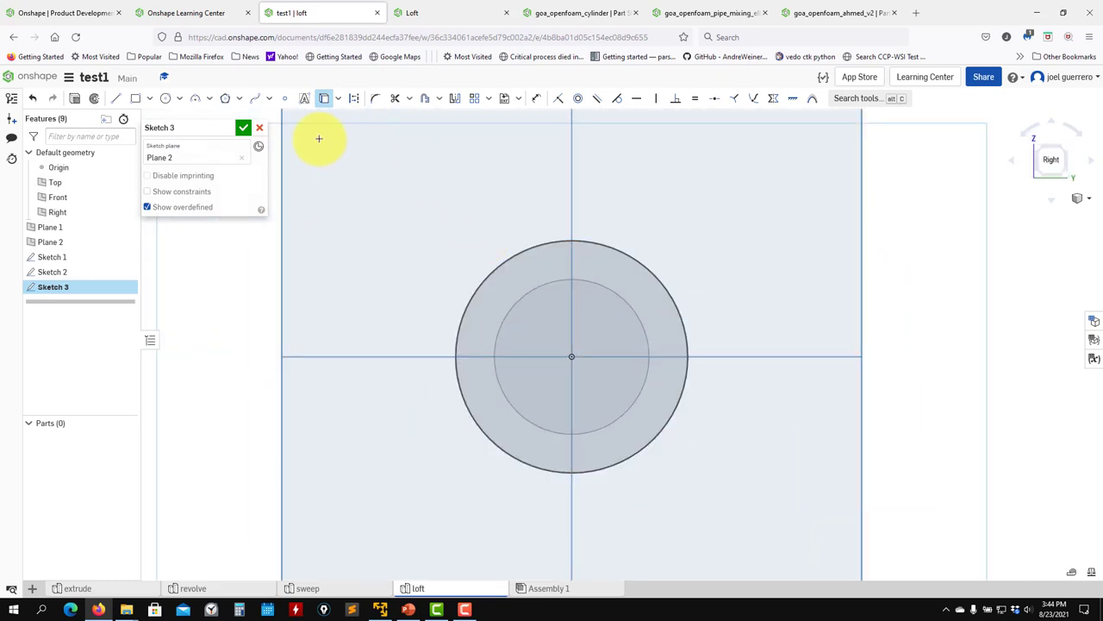
- Draw a horizontal ellipse centred on the origin, about 0.05 m wide and 0.02 m high, inside the projected circle
{"action": "left_click", "coordinate": [180, 101]}
{"action": "left_click", "coordinate": [206, 118]}
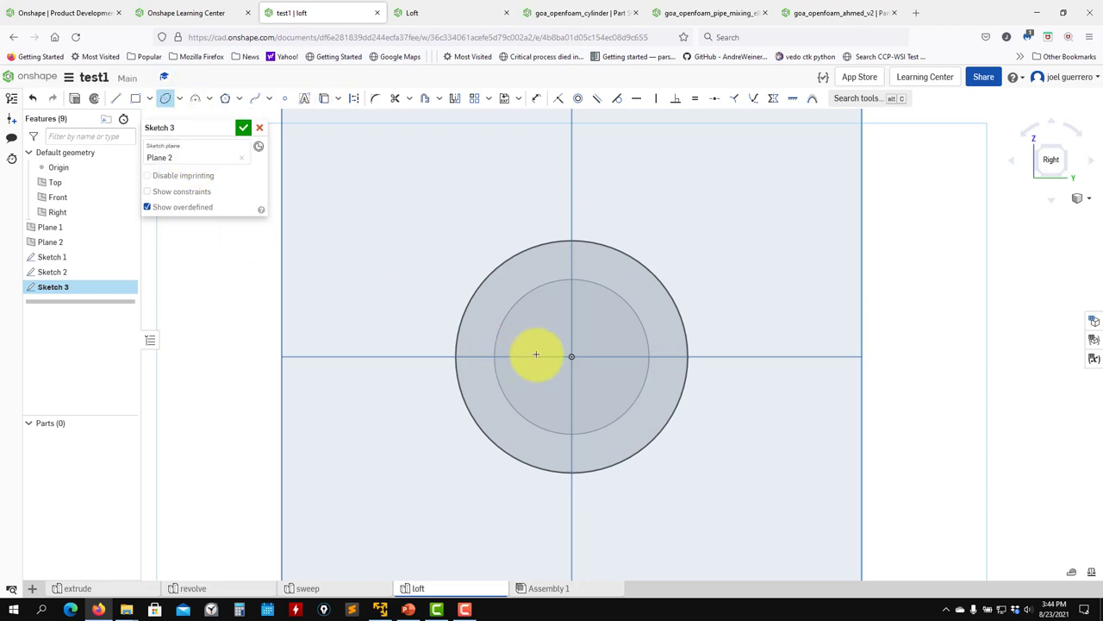
{"action": "scroll", "coordinate": [564, 357], "scroll_direction": "up", "scroll_amount": 2}
{"action": "left_click", "coordinate": [576, 358]}
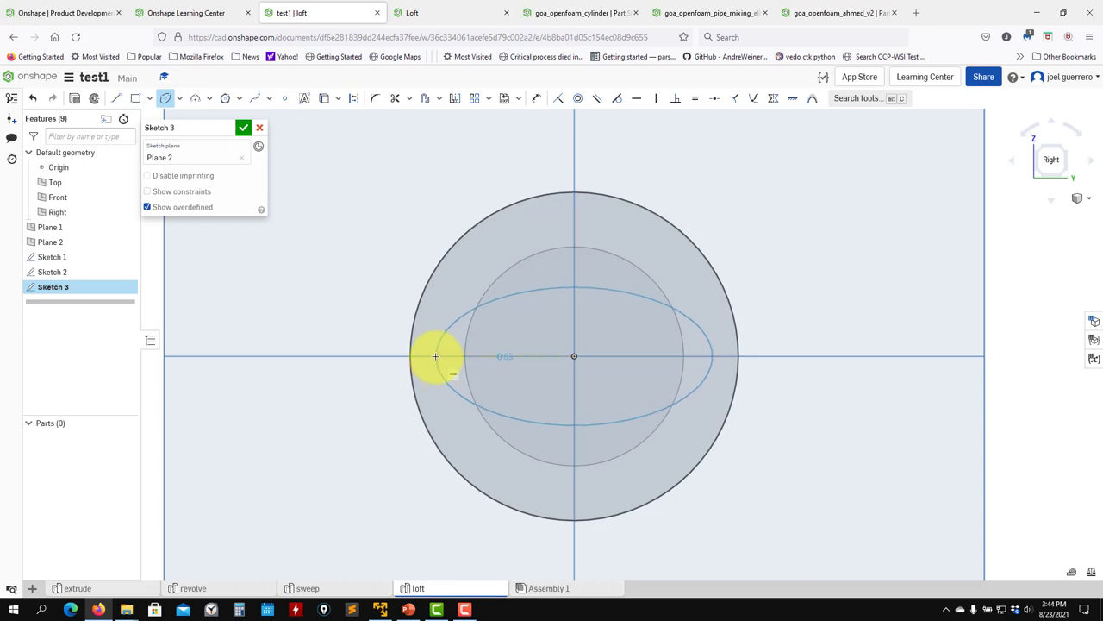
{"action": "left_click", "coordinate": [435, 356]}
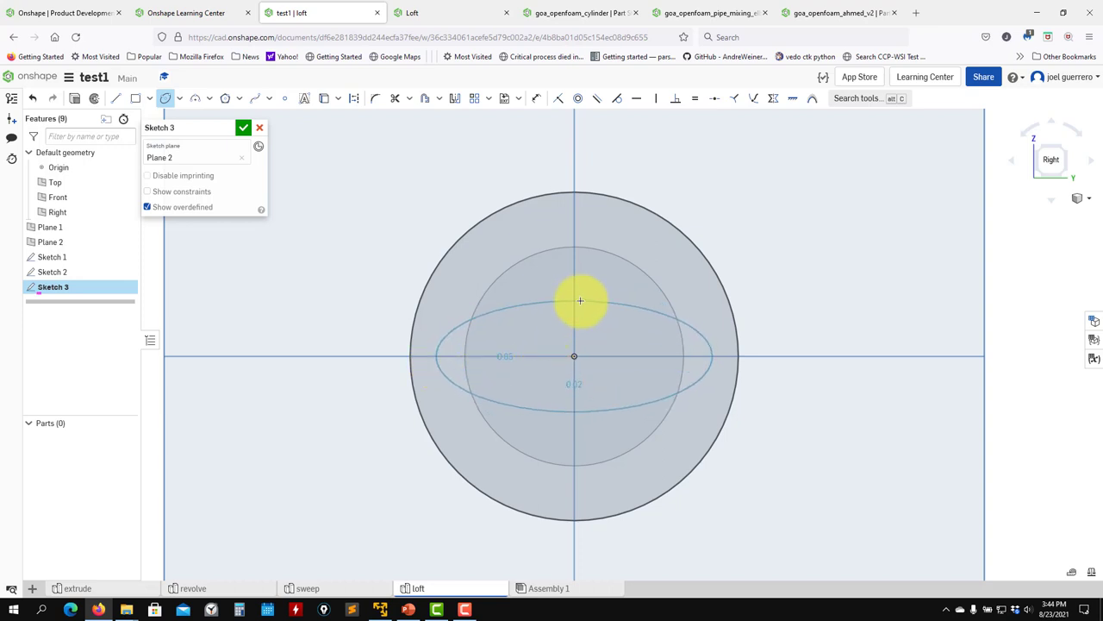
{"action": "left_click", "coordinate": [579, 300]}
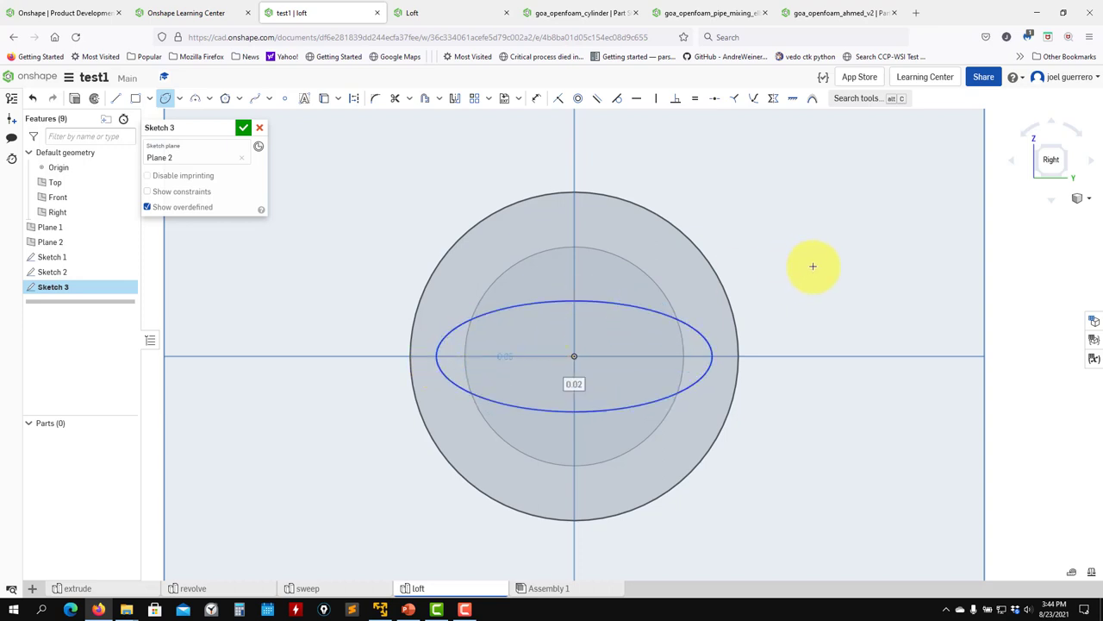
- Try to make the ellipse tangent to the projected circle, and undo each tangent constraint
{"action": "left_click", "coordinate": [621, 103]}
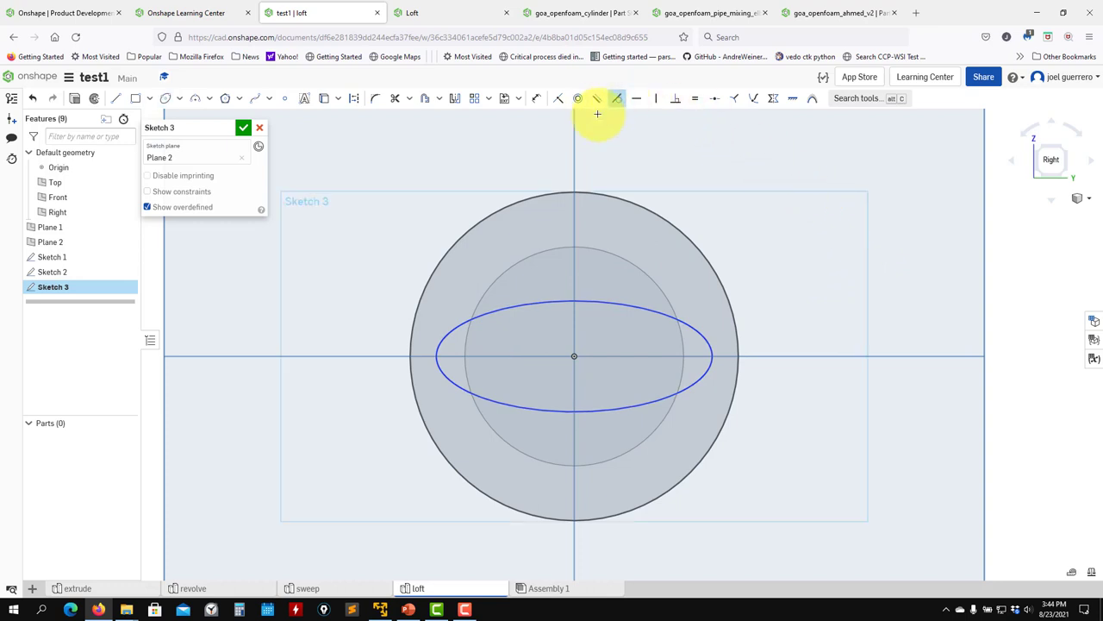
{"action": "left_click", "coordinate": [439, 341]}
{"action": "left_click", "coordinate": [380, 346]}
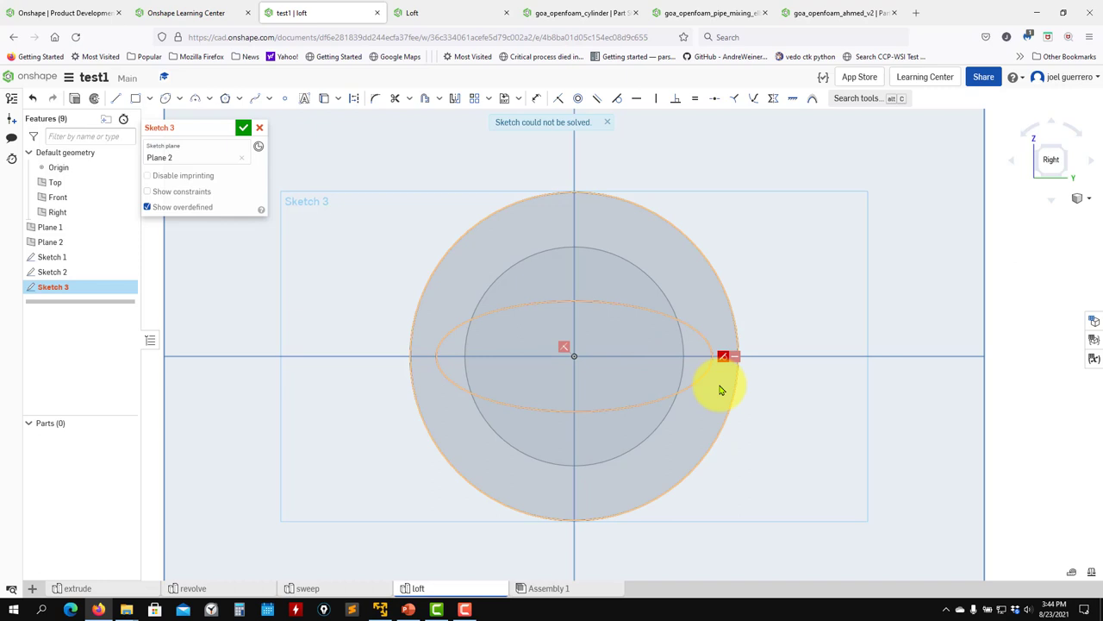
{"action": "key", "text": "ctrl+z"}
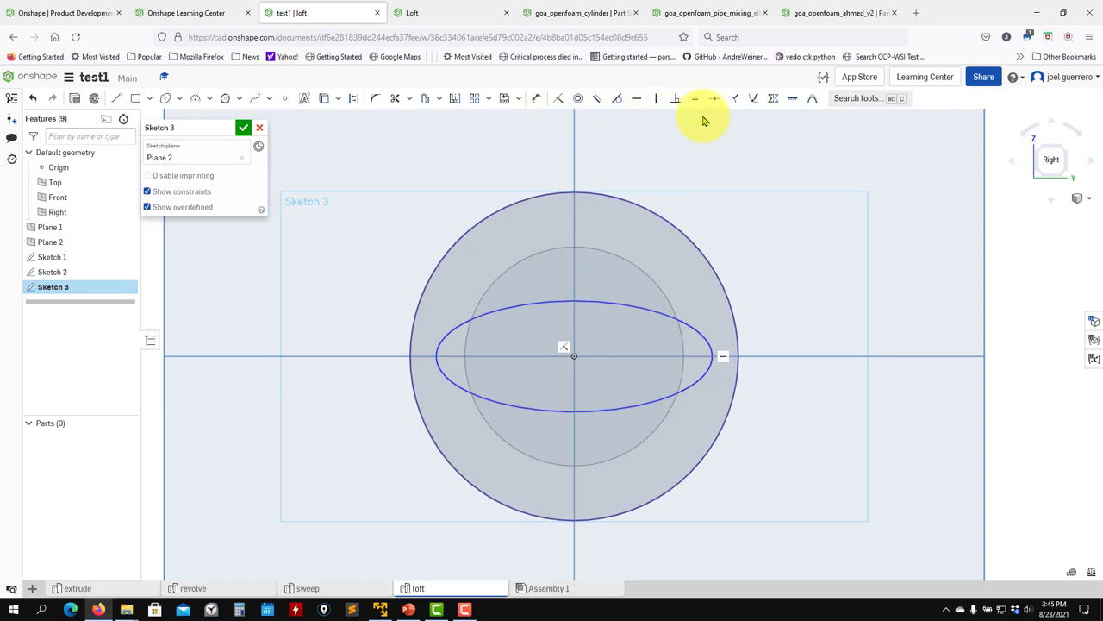
{"action": "left_click", "coordinate": [617, 97]}
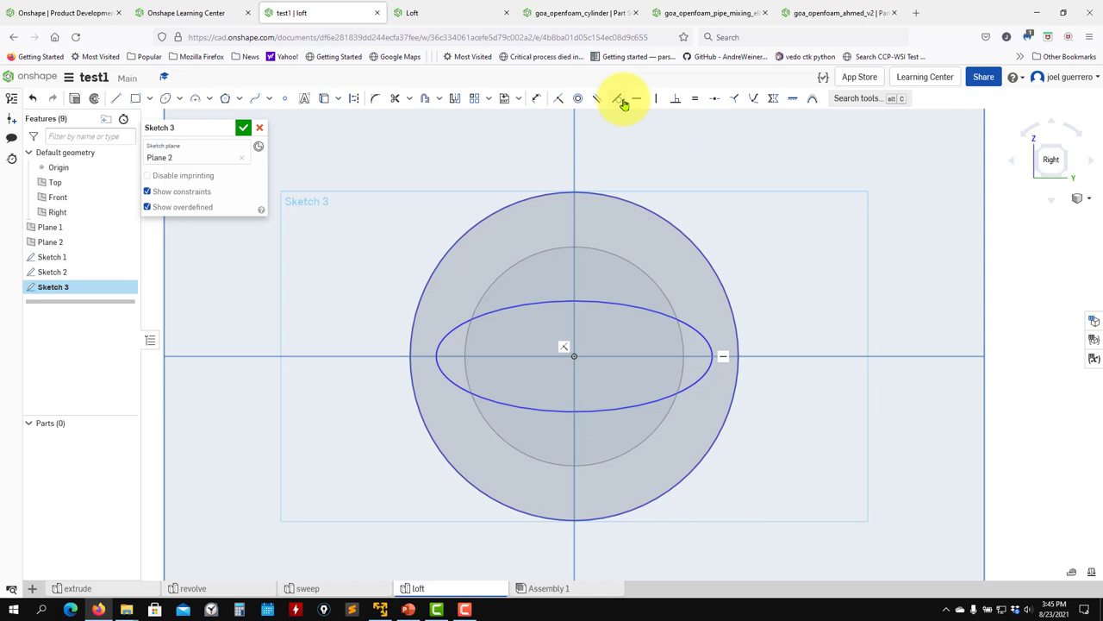
{"action": "left_click", "coordinate": [437, 352]}
{"action": "left_click", "coordinate": [410, 350]}
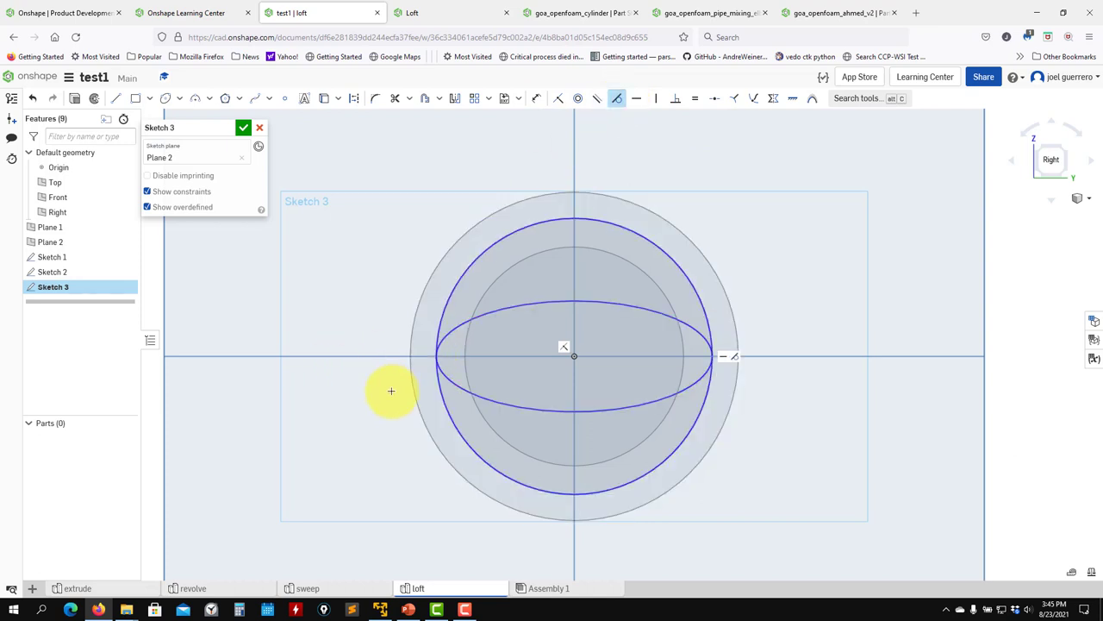
{"action": "key", "text": "ctrl+z"}
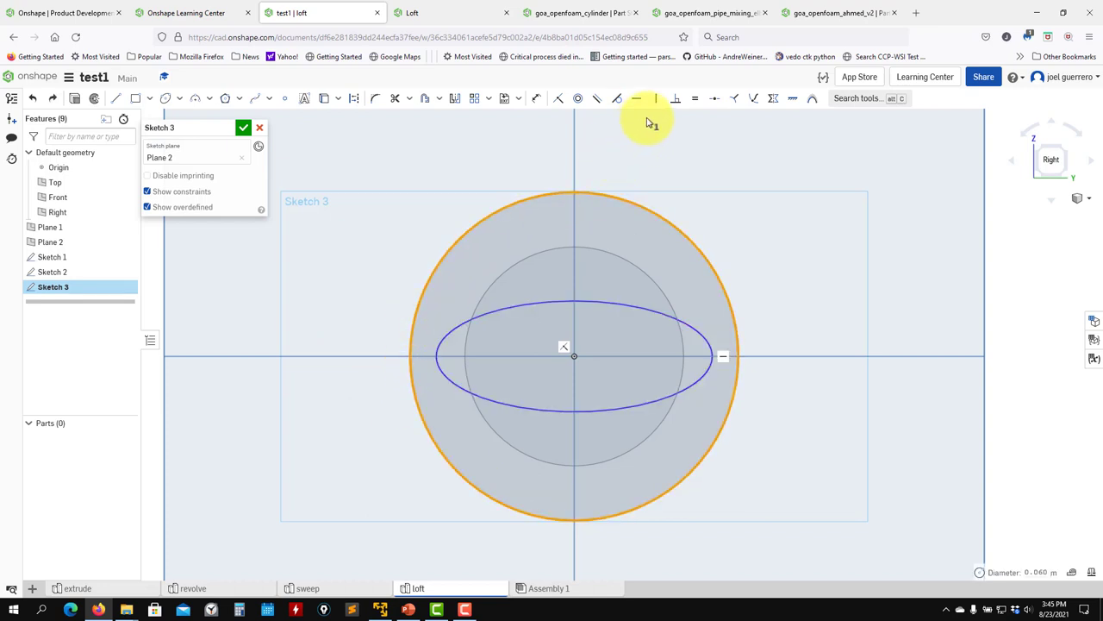
{"action": "left_click", "coordinate": [438, 353]}
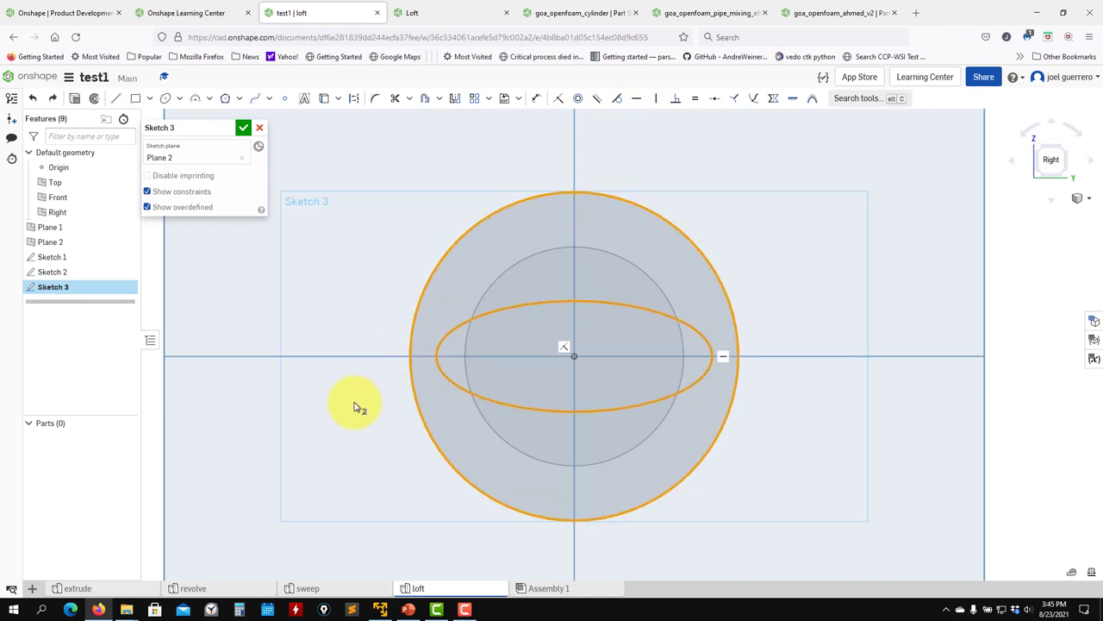
{"action": "left_click", "coordinate": [618, 103]}
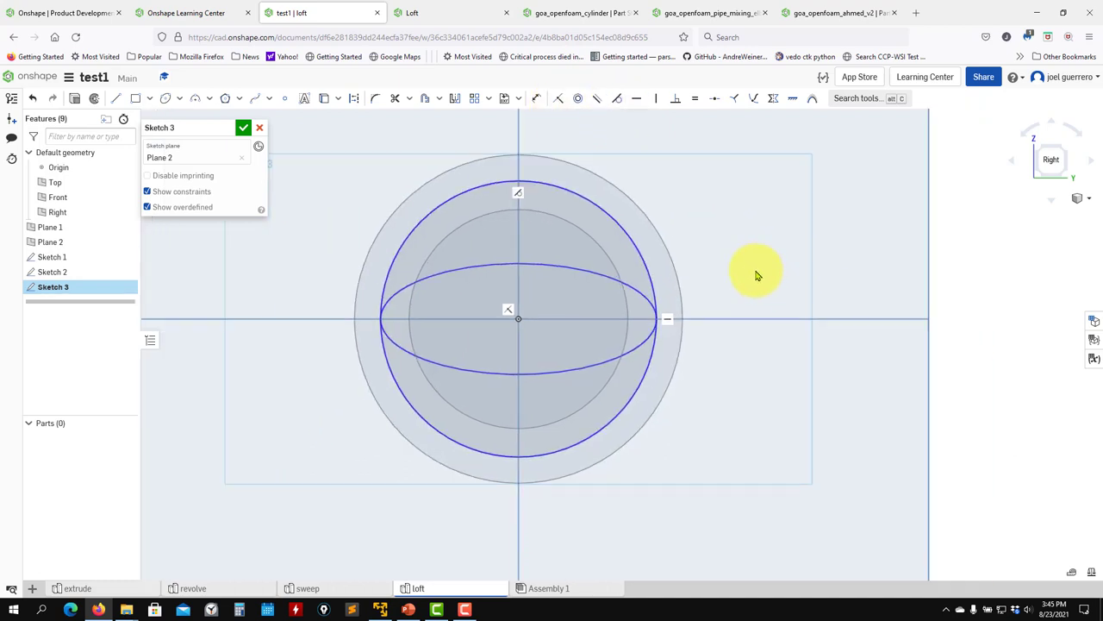
{"action": "right_click_drag", "start_coordinate": [755, 273], "coordinate": [776, 296]}
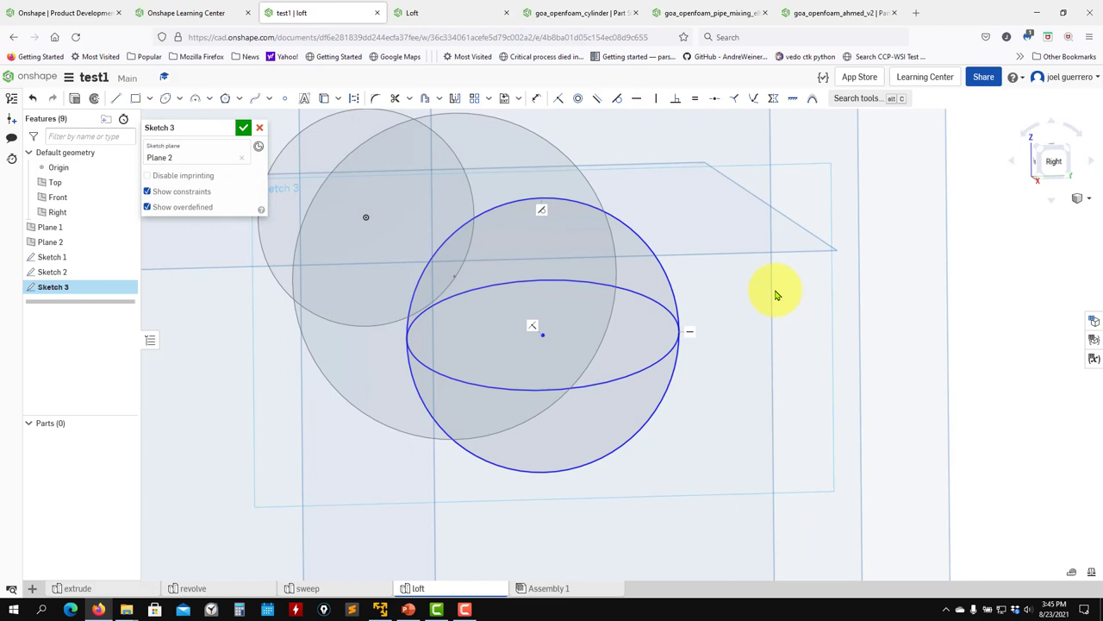
{"action": "key", "text": "ctrl+z"}
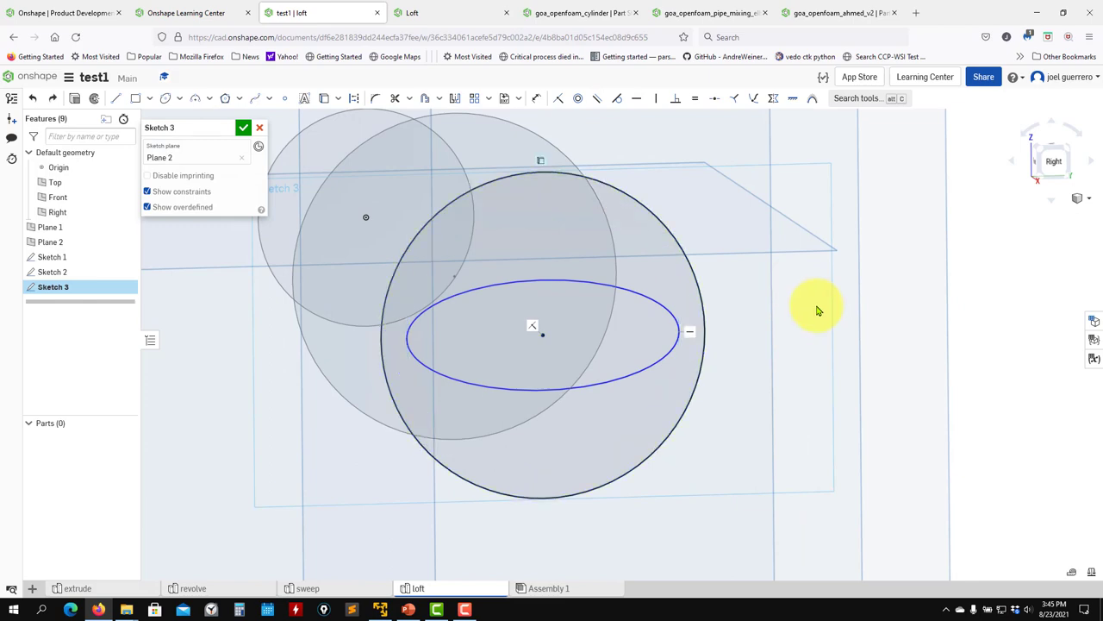
- Try to apply a Pierce constraint between the ellipse and the projected circle
{"action": "mouse_move", "coordinate": [818, 310]}
{"action": "right_mouse_down"}
{"action": "mouse_move", "coordinate": [720, 360]}
{"action": "mouse_move", "coordinate": [581, 347]}
{"action": "right_mouse_up"}
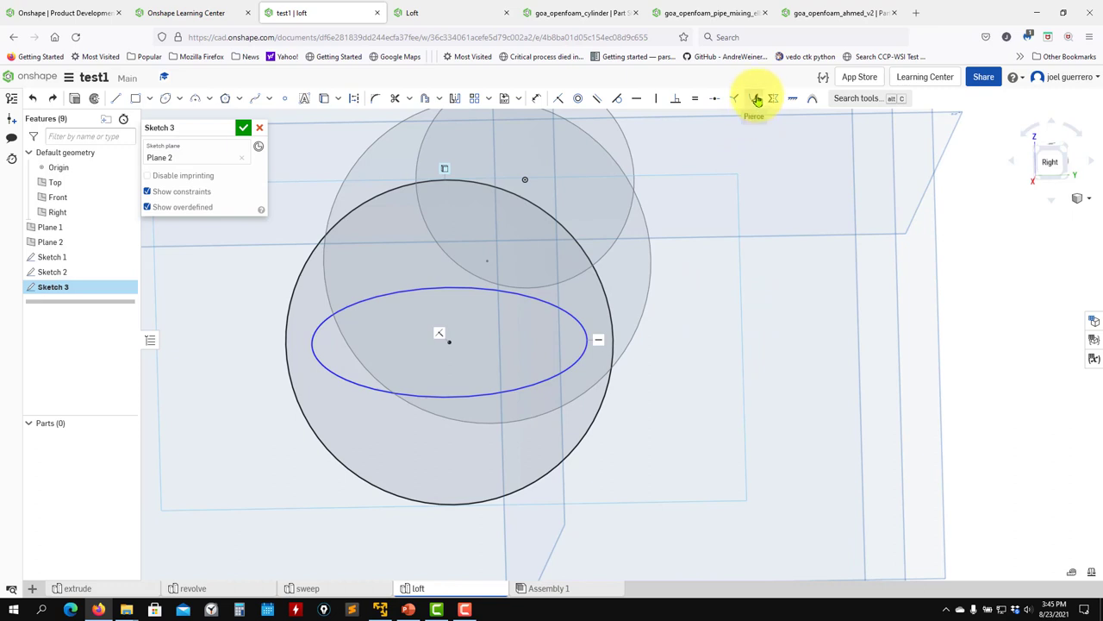
{"action": "left_click", "coordinate": [755, 98]}
{"action": "left_click", "coordinate": [311, 349]}
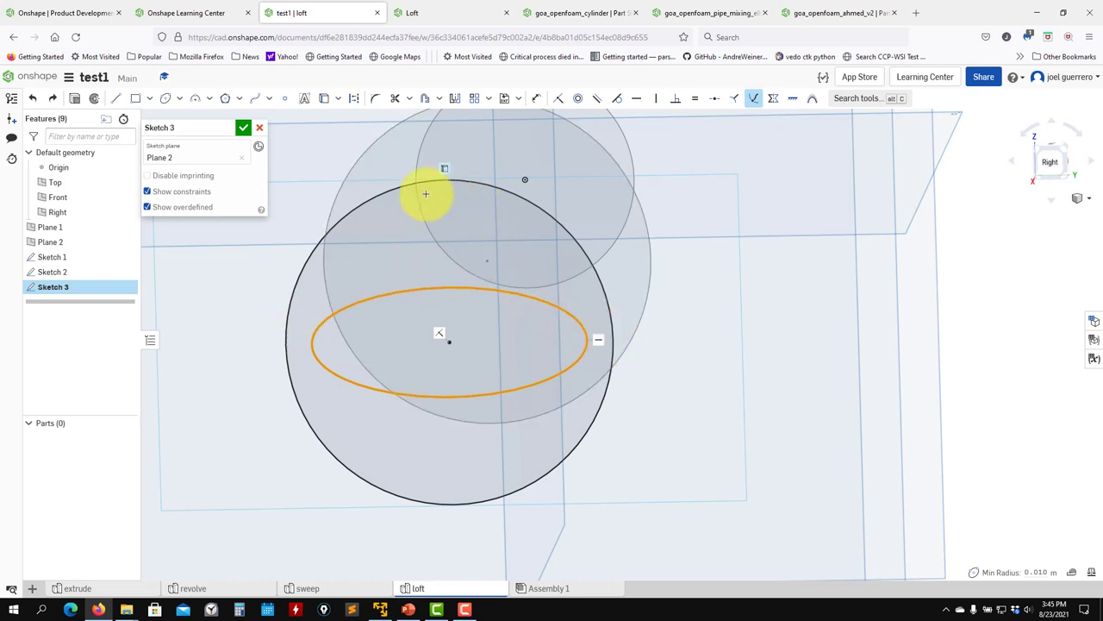
{"action": "left_click", "coordinate": [284, 338]}
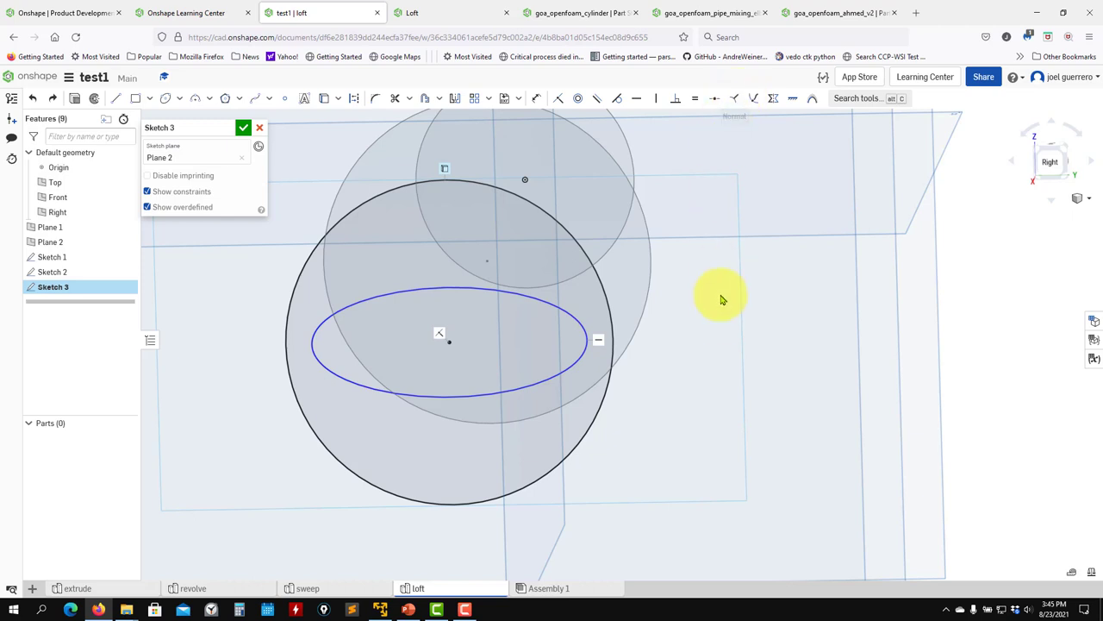
- Dimension the ellipse on Plane 2 to a height of 0.02 m and a width of 0.08 m
{"action": "left_click", "coordinate": [539, 99]}
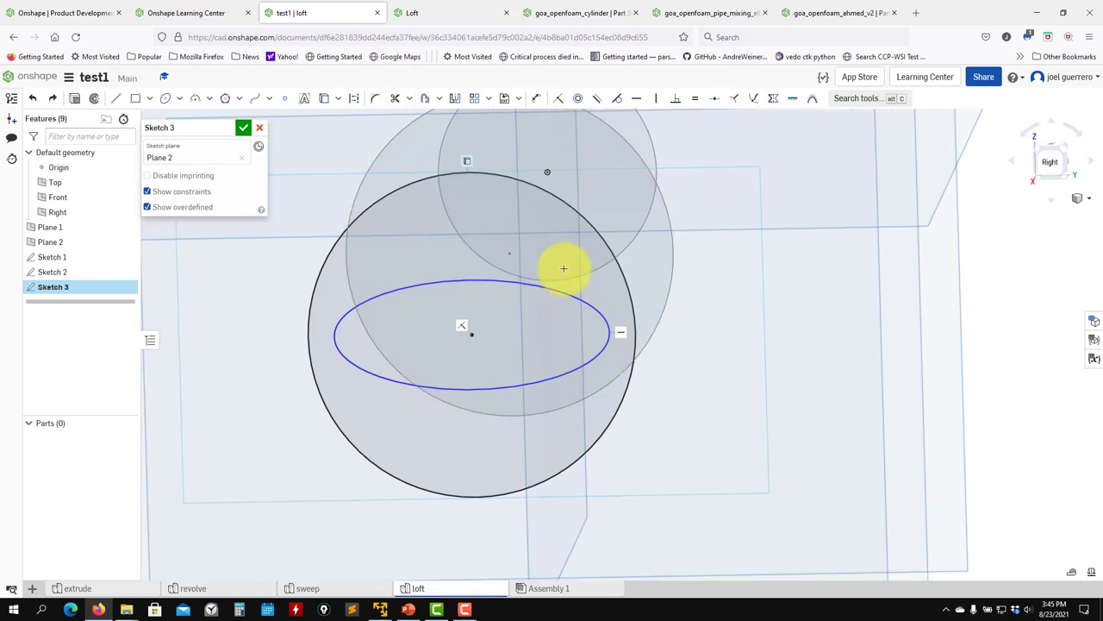
{"action": "left_click", "coordinate": [606, 343]}
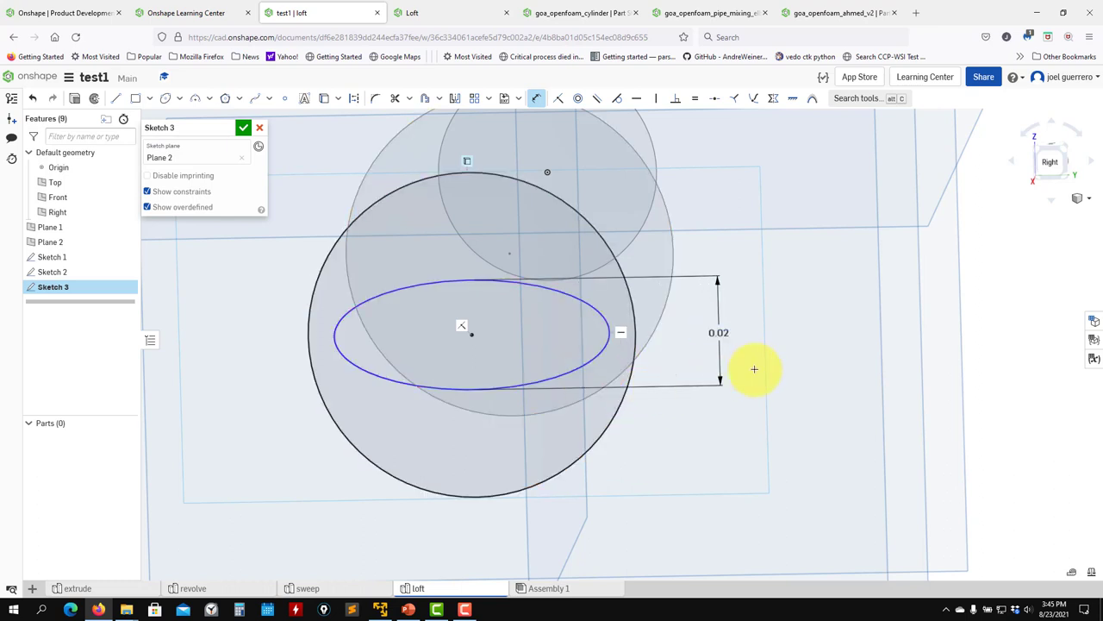
{"action": "left_click", "coordinate": [380, 380]}
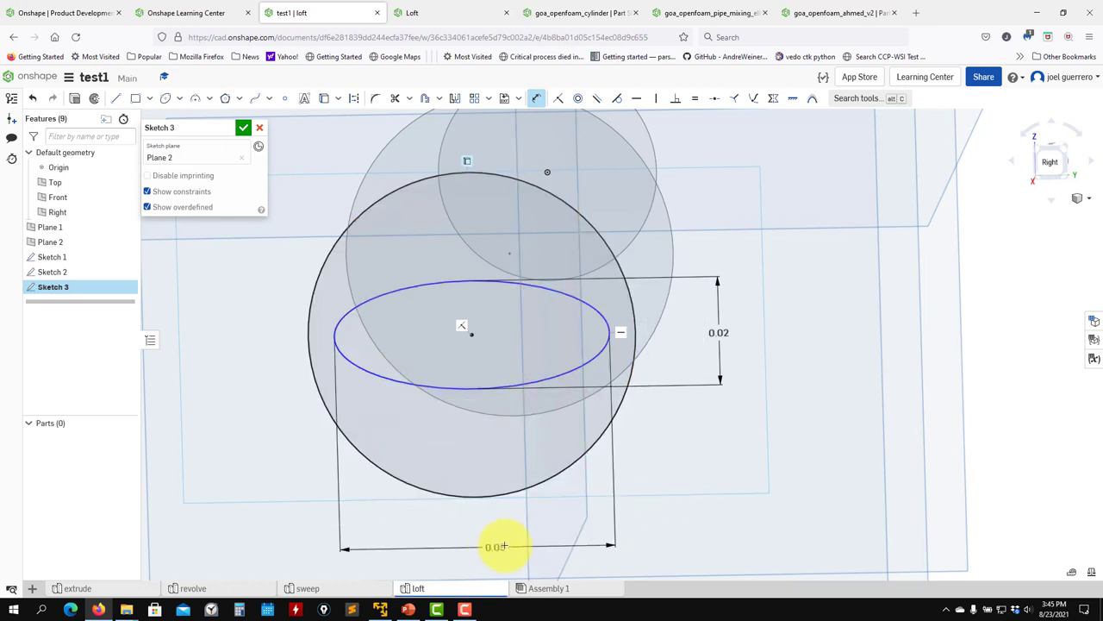
{"action": "left_click", "coordinate": [504, 547]}
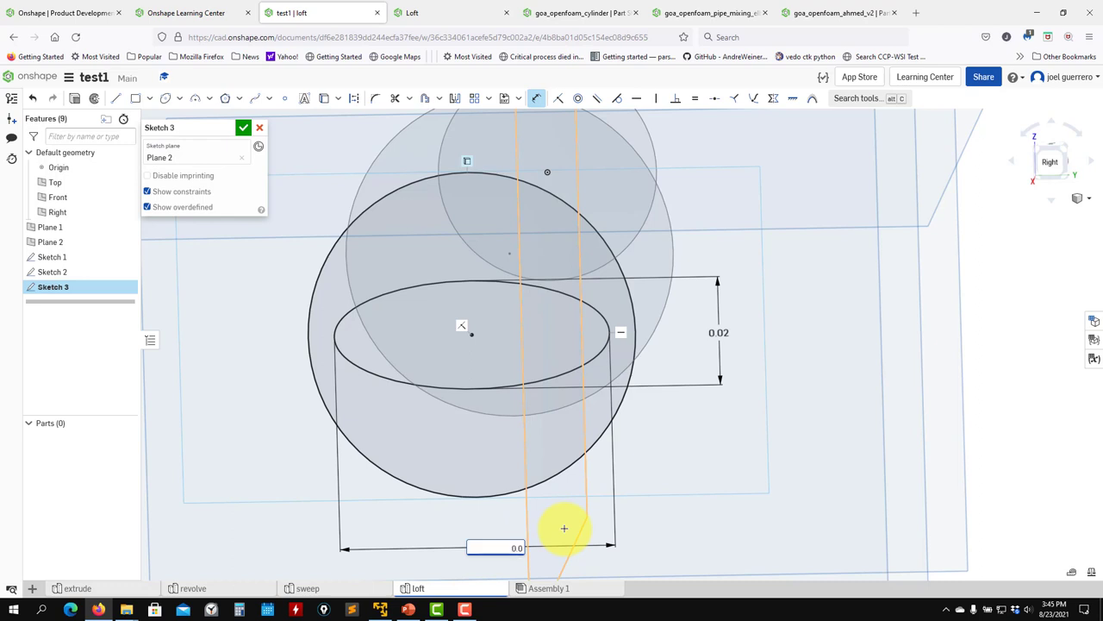
{"action": "middle_click_drag", "start_coordinate": [717, 454], "coordinate": [755, 406]}
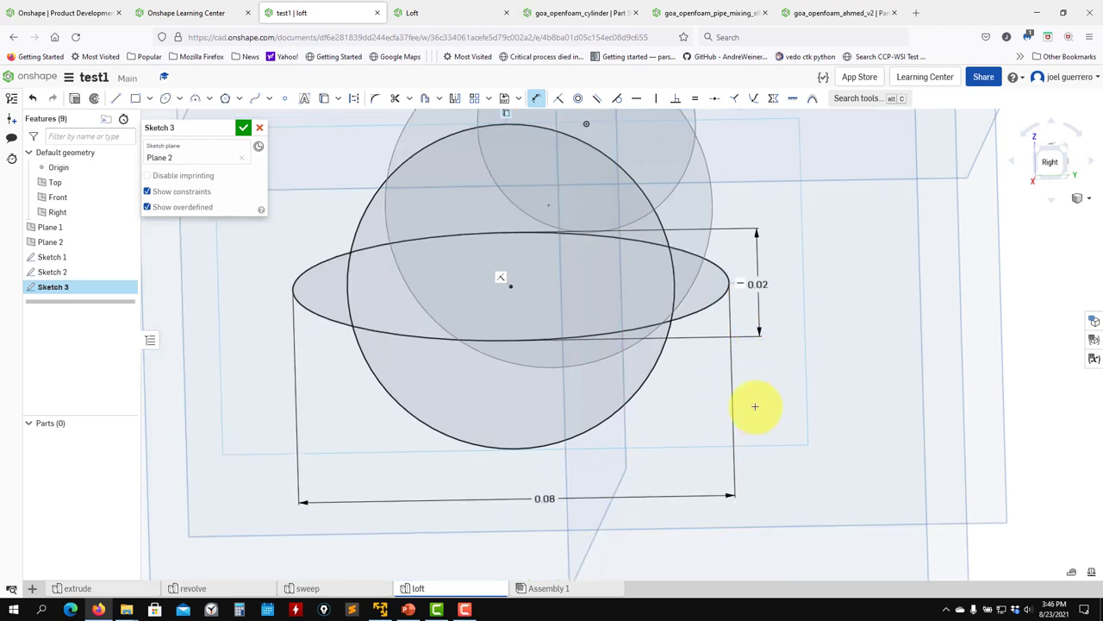
- Convert the projected circle in the Plane 2 sketch to construction geometry
{"action": "mouse_move", "coordinate": [678, 421]}
{"action": "right_mouse_down"}
{"action": "mouse_move", "coordinate": [712, 408]}
{"action": "mouse_move", "coordinate": [709, 421]}
{"action": "right_mouse_up"}
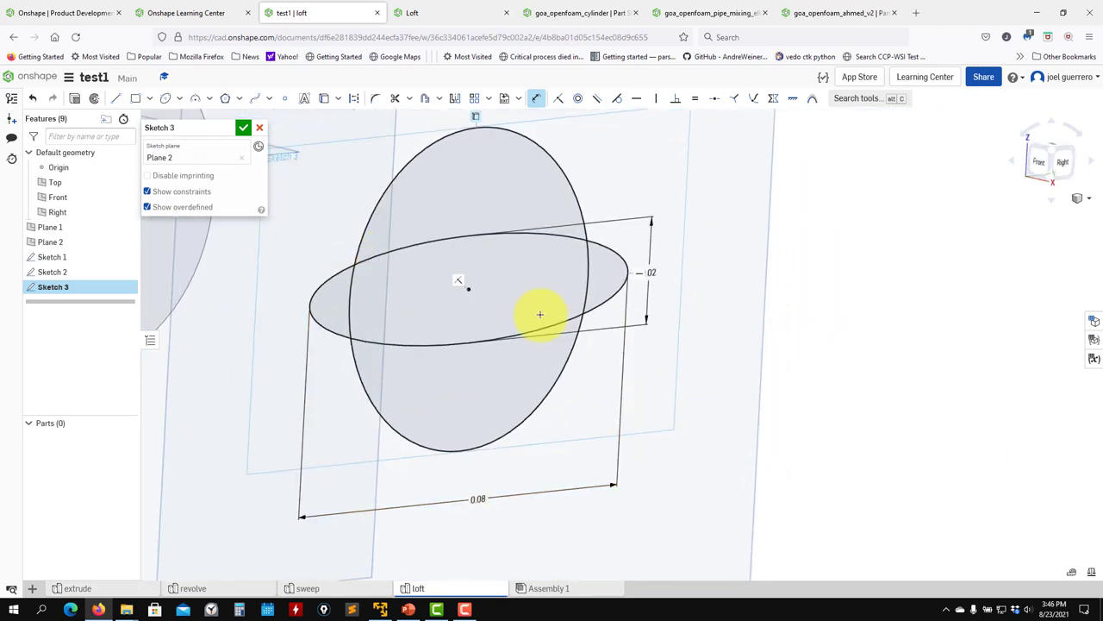
{"action": "right_click_drag", "start_coordinate": [537, 310], "coordinate": [661, 370]}
{"action": "middle_click_drag", "start_coordinate": [671, 468], "coordinate": [717, 445]}
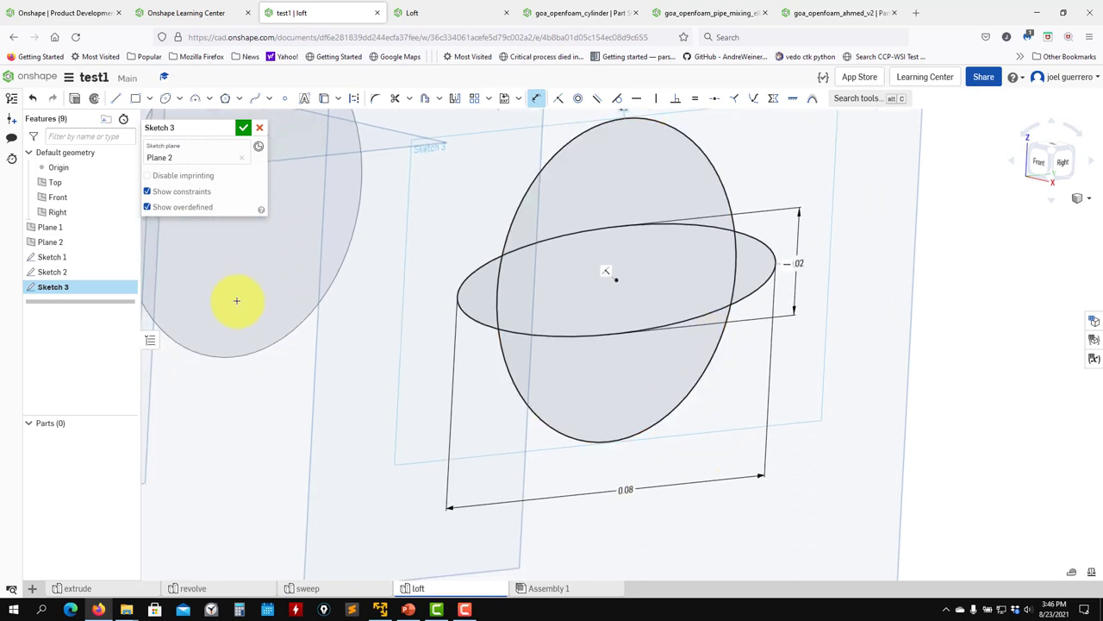
{"action": "scroll", "coordinate": [569, 436], "scroll_direction": "up", "scroll_amount": 3}
{"action": "scroll", "coordinate": [569, 435], "scroll_direction": "down", "scroll_amount": 5}
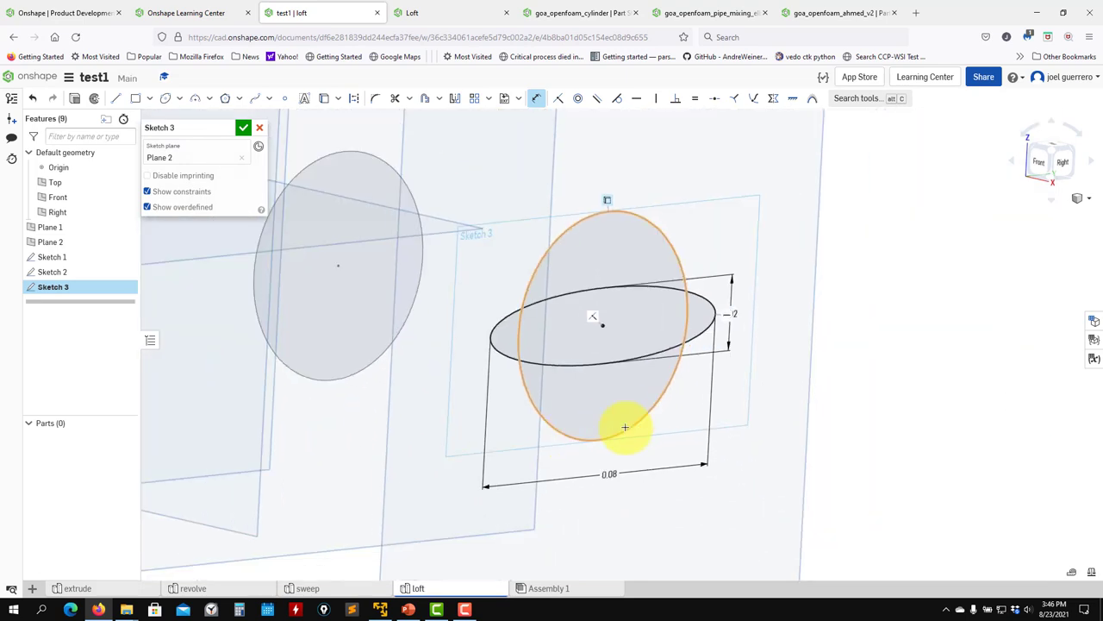
{"action": "middle_click_drag", "start_coordinate": [625, 426], "coordinate": [601, 434]}
{"action": "right_click_drag", "start_coordinate": [736, 362], "coordinate": [664, 374]}
{"action": "key", "text": "Escape"}
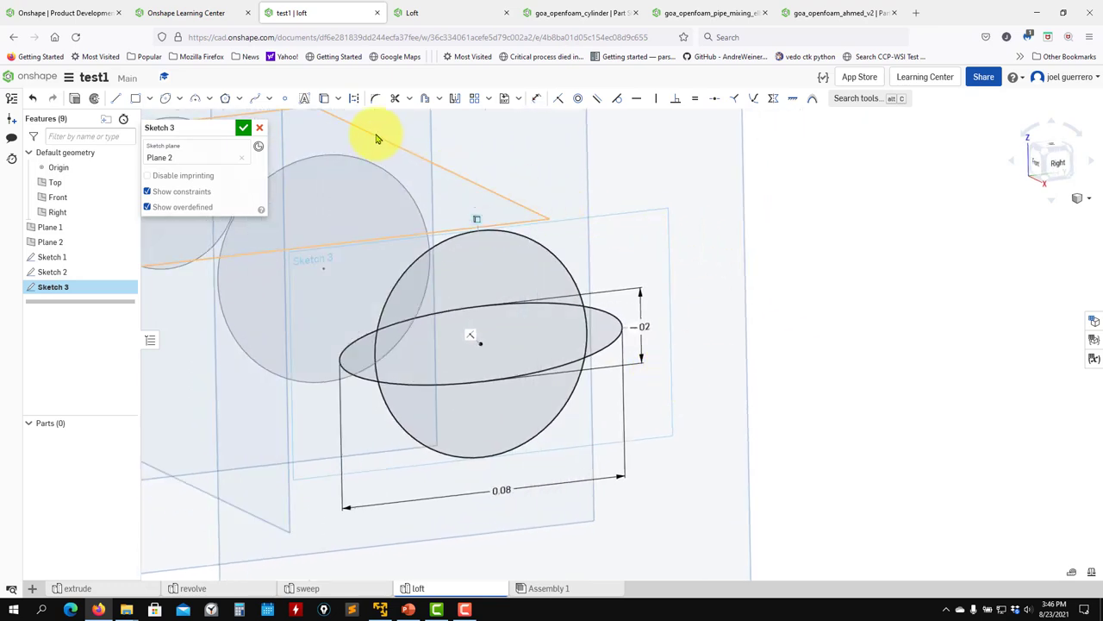
{"action": "left_click", "coordinate": [517, 235]}
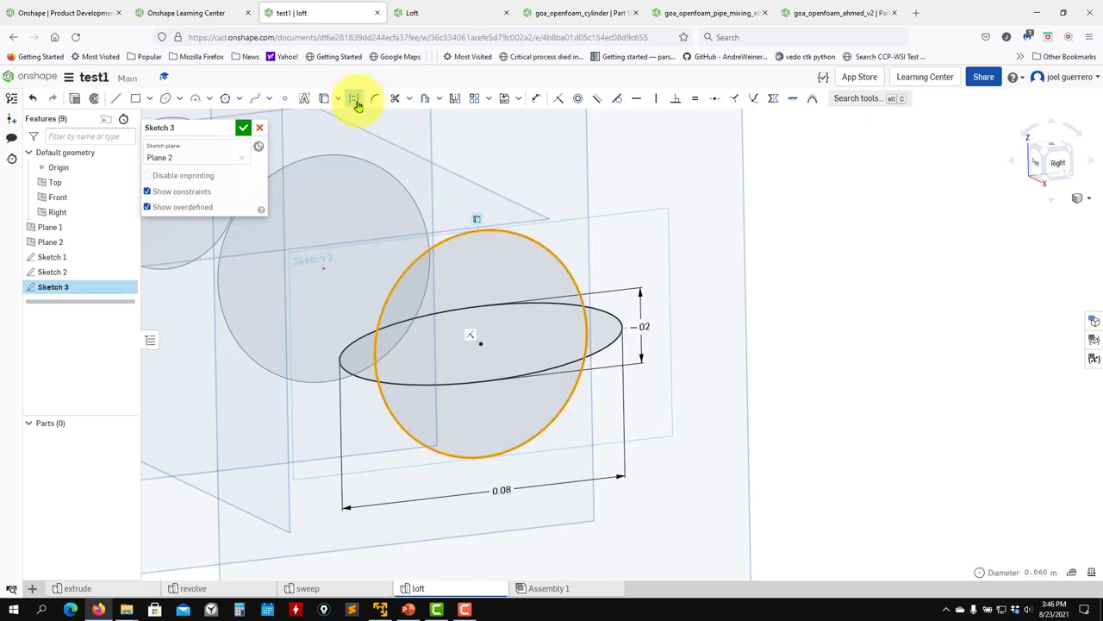
{"action": "left_click", "coordinate": [353, 99]}
{"action": "middle_click_drag", "start_coordinate": [651, 247], "coordinate": [680, 239]}
{"action": "left_click", "coordinate": [734, 443]}
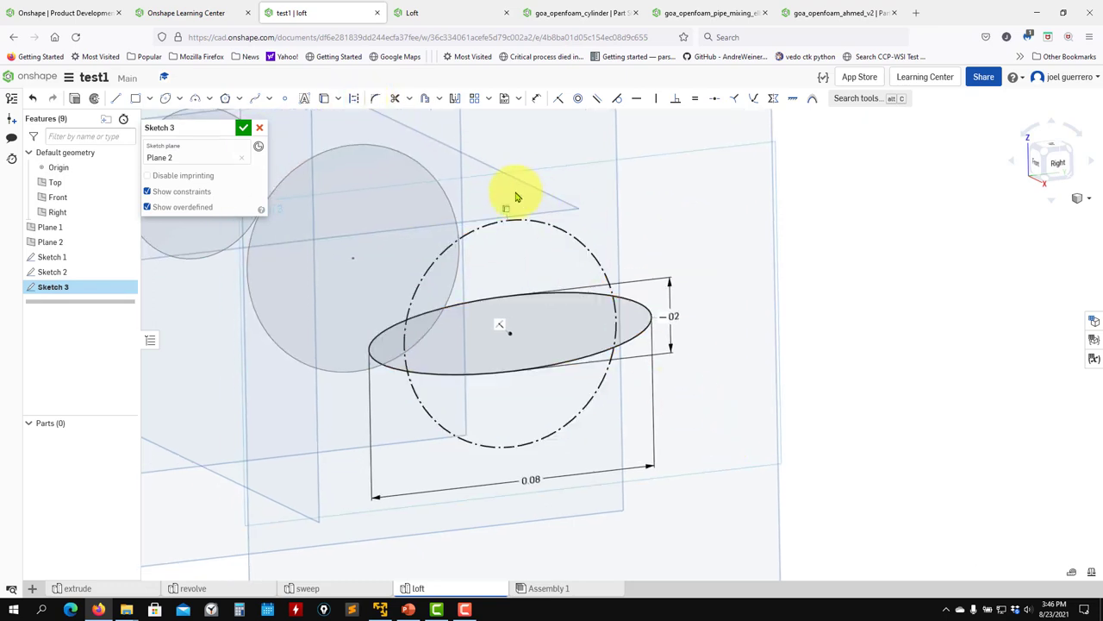
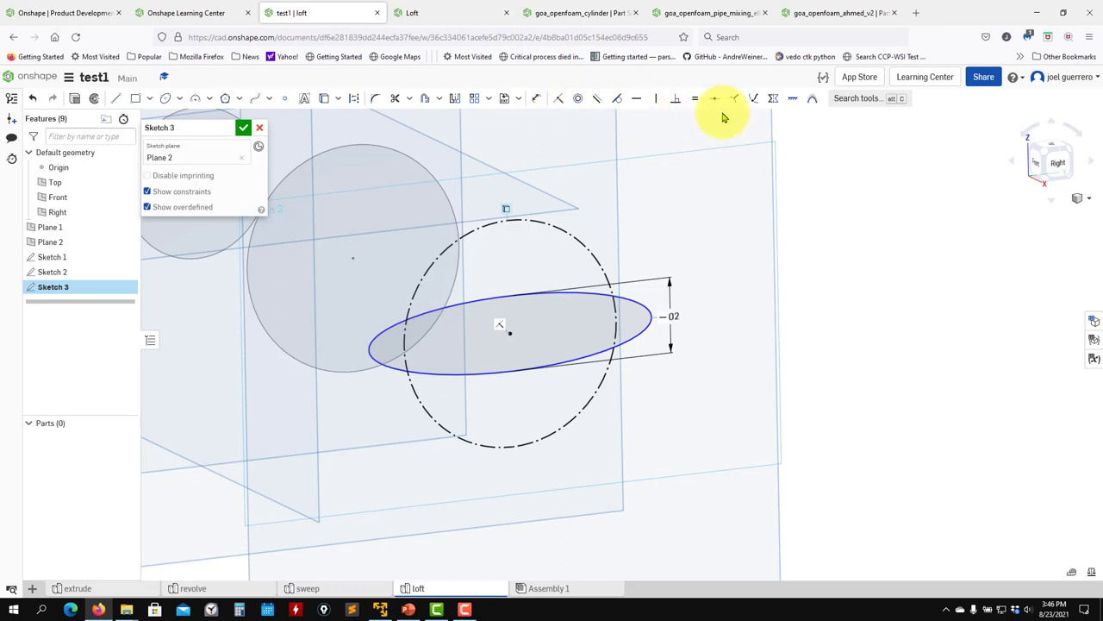
- Remove the ellipse's width dimension and make the ellipse tangent to the construction circle
{"action": "mouse_move", "coordinate": [677, 185]}
{"action": "right_mouse_down"}
{"action": "mouse_move", "coordinate": [665, 201]}
{"action": "mouse_move", "coordinate": [627, 118]}
{"action": "right_mouse_up"}
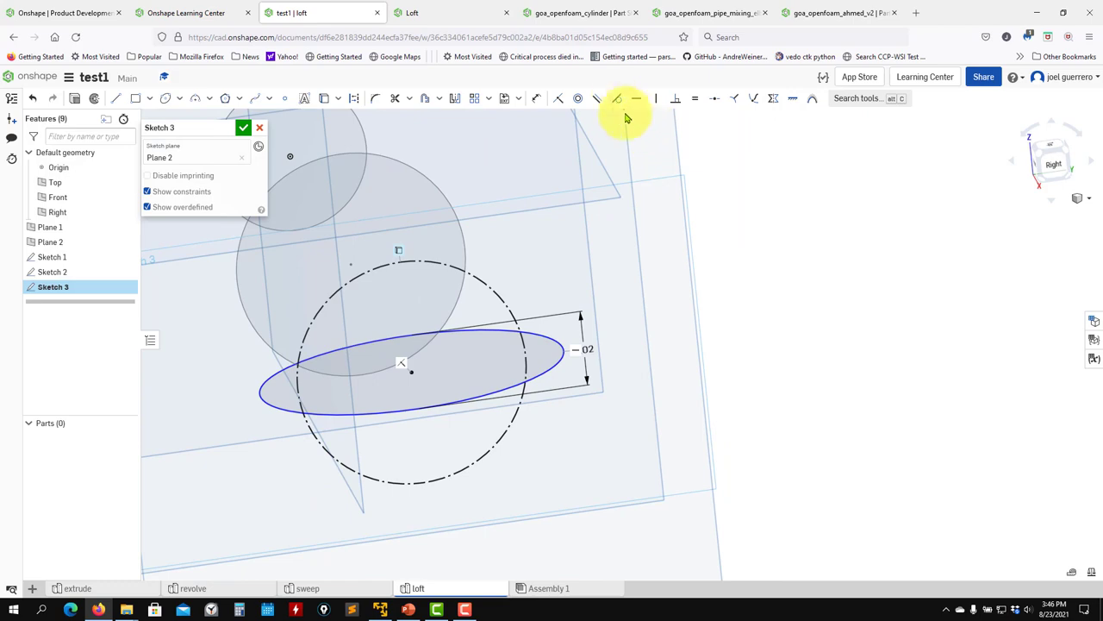
{"action": "left_click", "coordinate": [559, 342]}
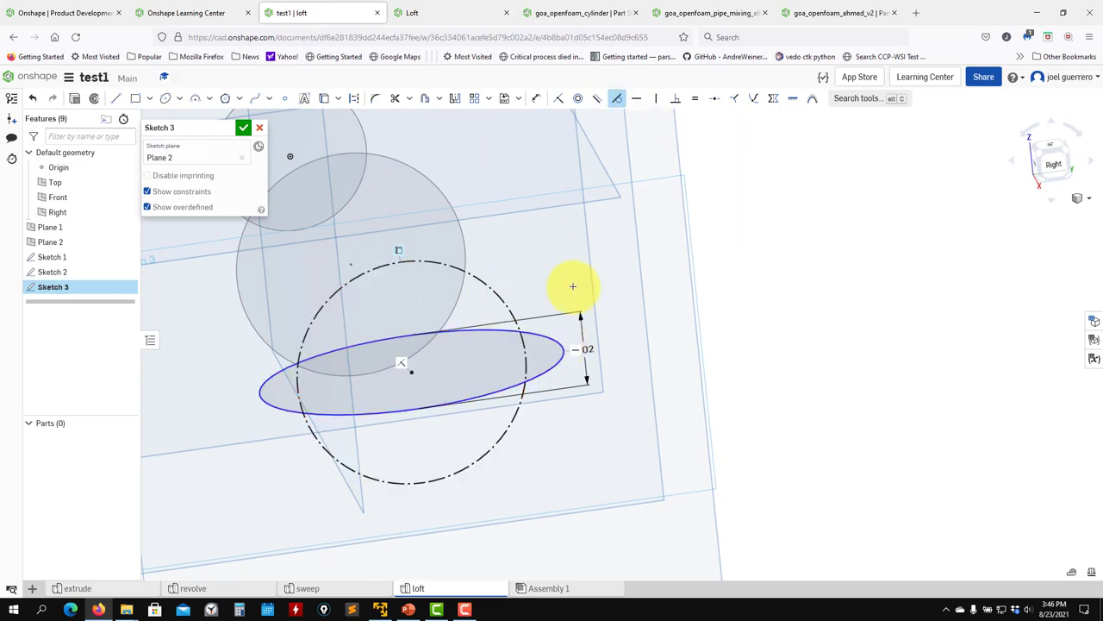
{"action": "mouse_move", "coordinate": [667, 265]}
{"action": "right_mouse_down"}
{"action": "mouse_move", "coordinate": [557, 344]}
{"action": "mouse_move", "coordinate": [635, 411]}
{"action": "mouse_move", "coordinate": [581, 412]}
{"action": "mouse_move", "coordinate": [574, 387]}
{"action": "mouse_move", "coordinate": [571, 404]}
{"action": "mouse_move", "coordinate": [559, 392]}
{"action": "right_mouse_up"}
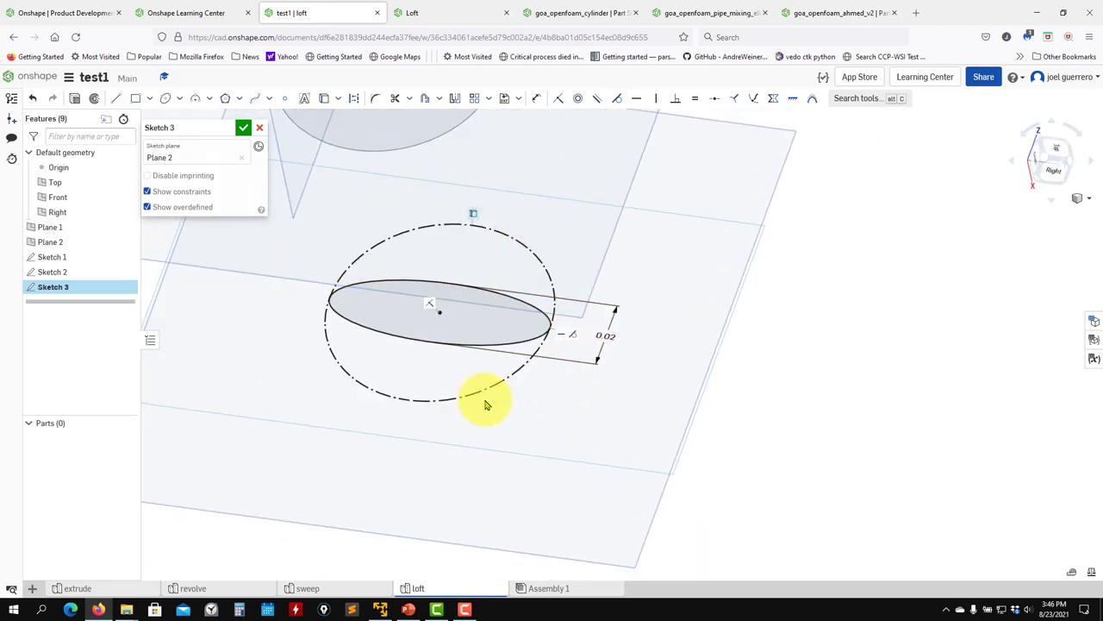
{"action": "mouse_move", "coordinate": [485, 402]}
{"action": "right_mouse_down"}
{"action": "mouse_move", "coordinate": [581, 401]}
{"action": "mouse_move", "coordinate": [574, 419]}
{"action": "mouse_move", "coordinate": [571, 368]}
{"action": "mouse_move", "coordinate": [594, 385]}
{"action": "mouse_move", "coordinate": [559, 423]}
{"action": "right_mouse_up"}
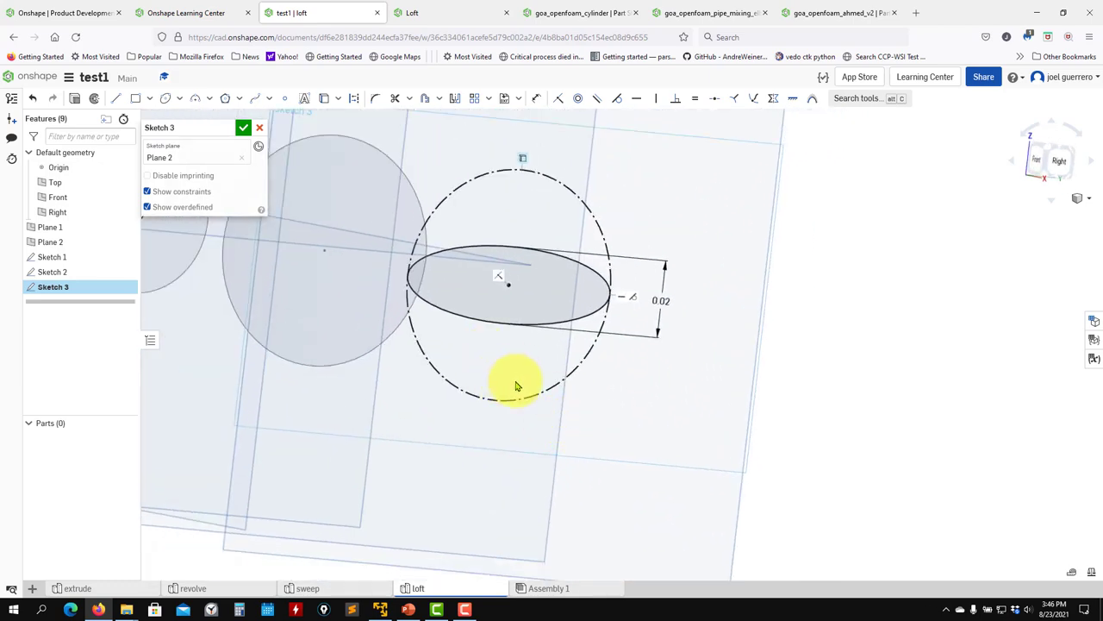
- Add a driven width dimension across the ellipse and finish the sketch on Plane 2
{"action": "middle_click_drag", "start_coordinate": [516, 385], "coordinate": [545, 399]}
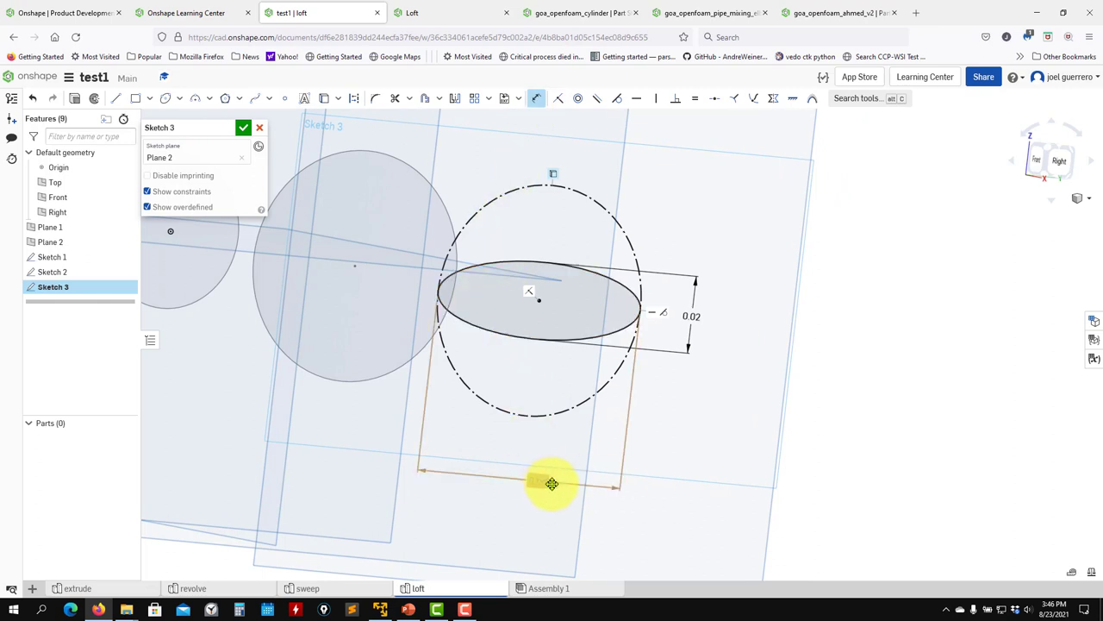
{"action": "key", "text": "n"}
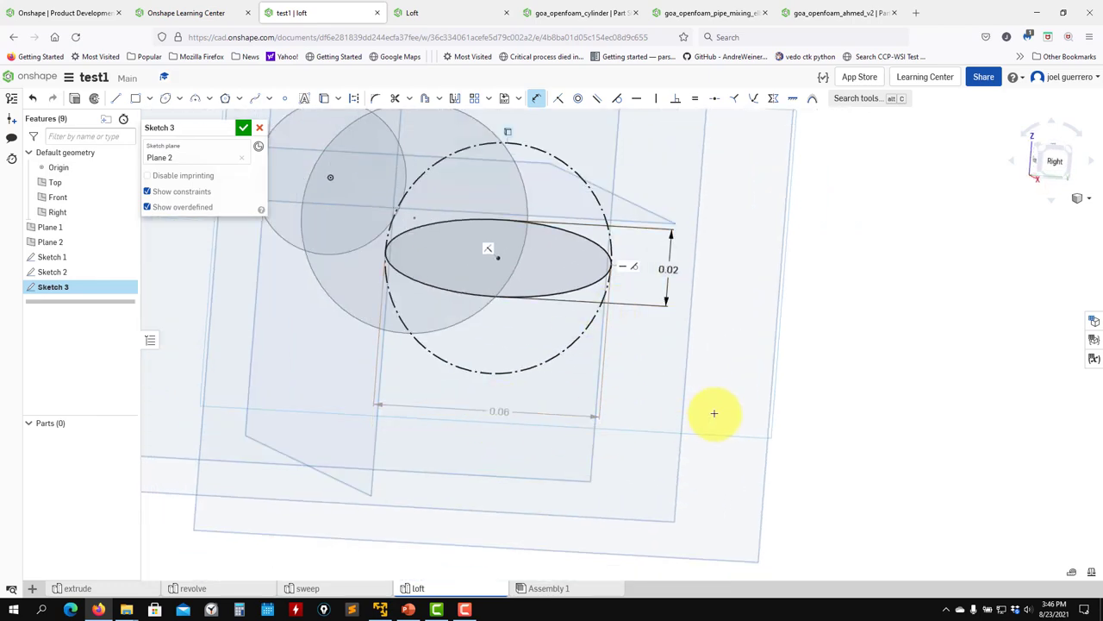
{"action": "mouse_move", "coordinate": [684, 414]}
{"action": "right_mouse_down"}
{"action": "mouse_move", "coordinate": [613, 397]}
{"action": "mouse_move", "coordinate": [677, 401]}
{"action": "mouse_move", "coordinate": [630, 411]}
{"action": "mouse_move", "coordinate": [632, 386]}
{"action": "mouse_move", "coordinate": [650, 399]}
{"action": "mouse_move", "coordinate": [635, 434]}
{"action": "right_mouse_up"}
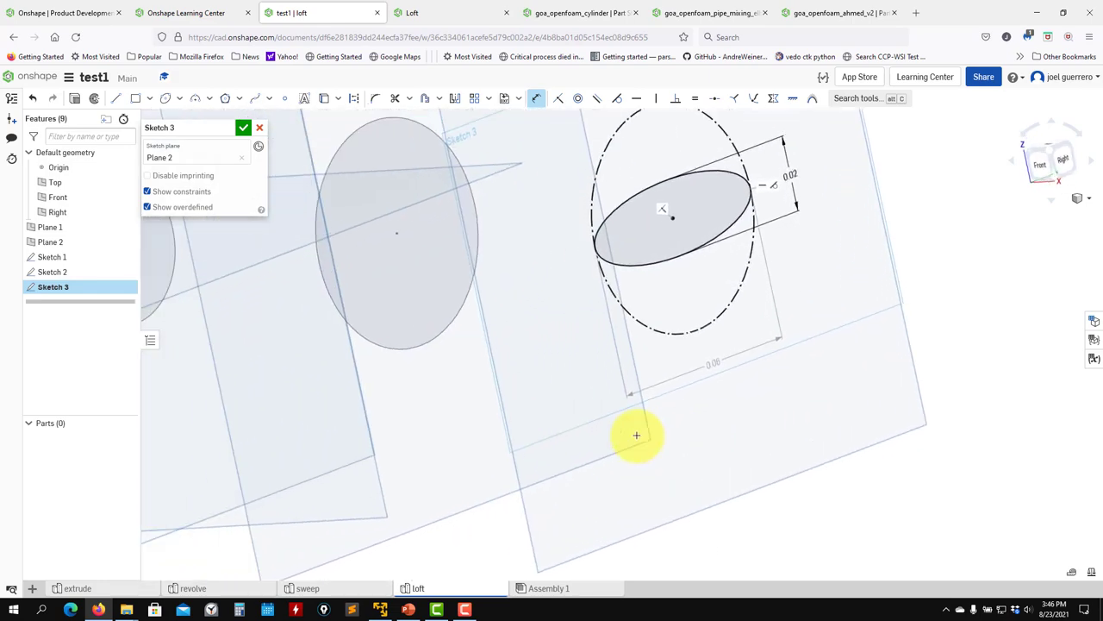
{"action": "left_click", "coordinate": [243, 128]}
- Examine the three profile sketches and their planes from several directions, including the front view
{"action": "scroll", "coordinate": [443, 433], "scroll_direction": "up", "scroll_amount": 2}
{"action": "scroll", "coordinate": [439, 451], "scroll_direction": "down", "scroll_amount": 5}
{"action": "right_click_drag", "start_coordinate": [439, 450], "coordinate": [550, 471]}
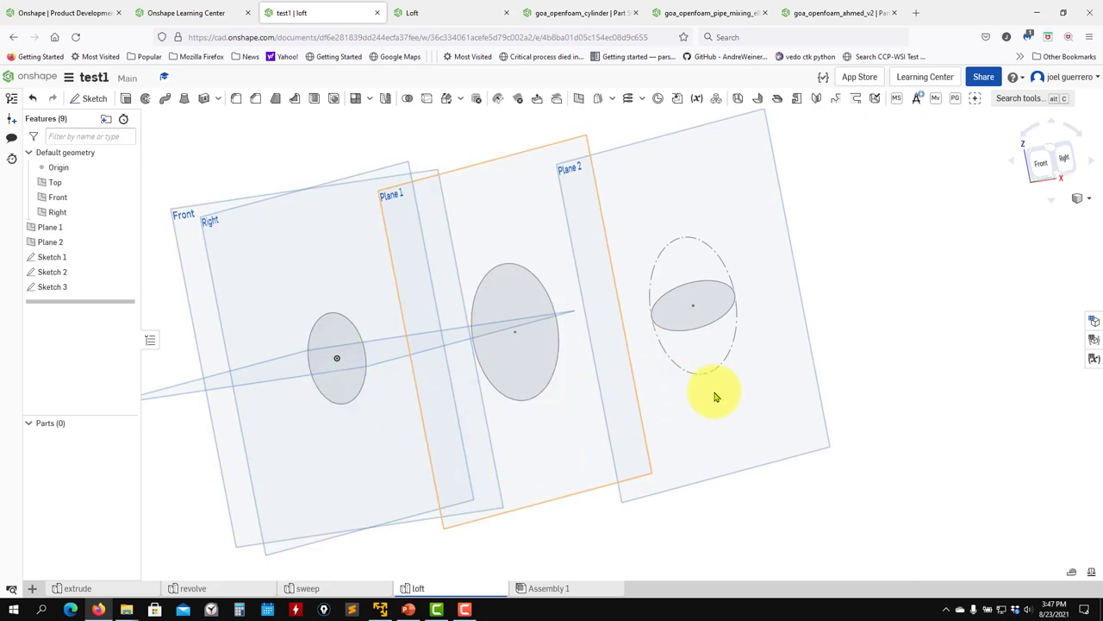
{"action": "right_click_drag", "start_coordinate": [716, 397], "coordinate": [630, 456]}
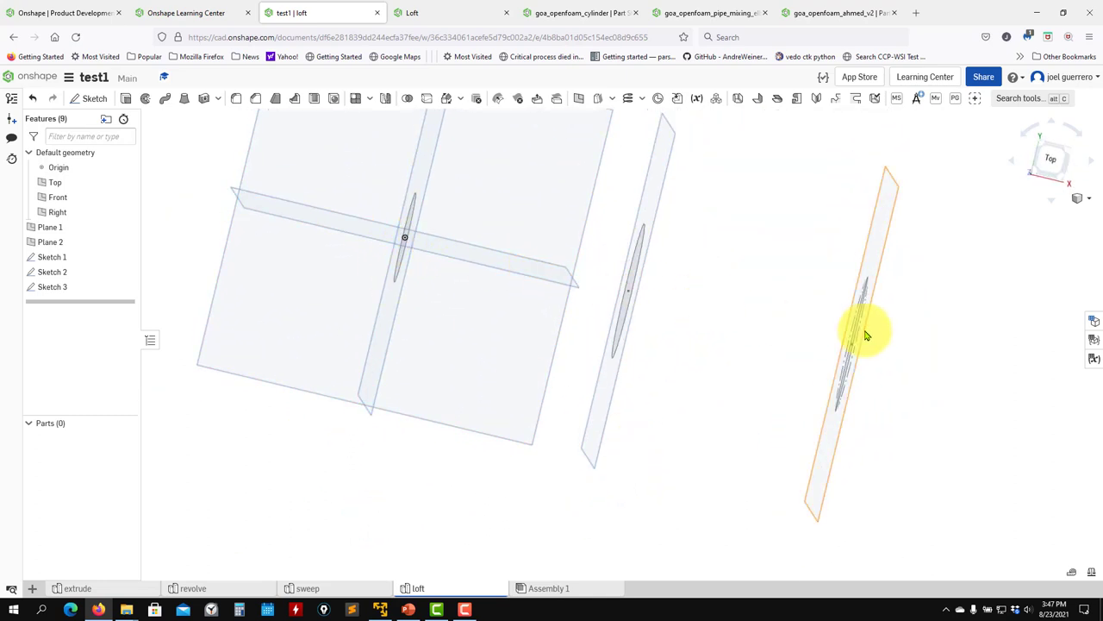
{"action": "right_click_drag", "start_coordinate": [861, 327], "coordinate": [522, 345]}
{"action": "key", "text": "shift+1"}
{"action": "right_click_drag", "start_coordinate": [623, 361], "coordinate": [630, 413]}
{"action": "right_click_drag", "start_coordinate": [532, 367], "coordinate": [479, 434]}
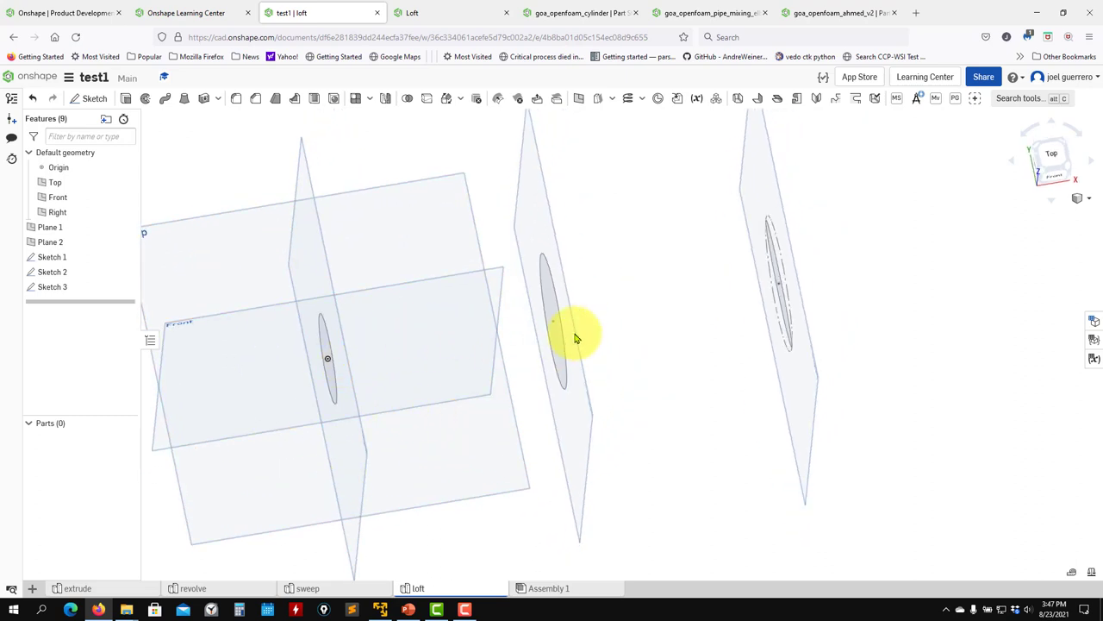
{"action": "right_click_drag", "start_coordinate": [576, 338], "coordinate": [746, 316]}
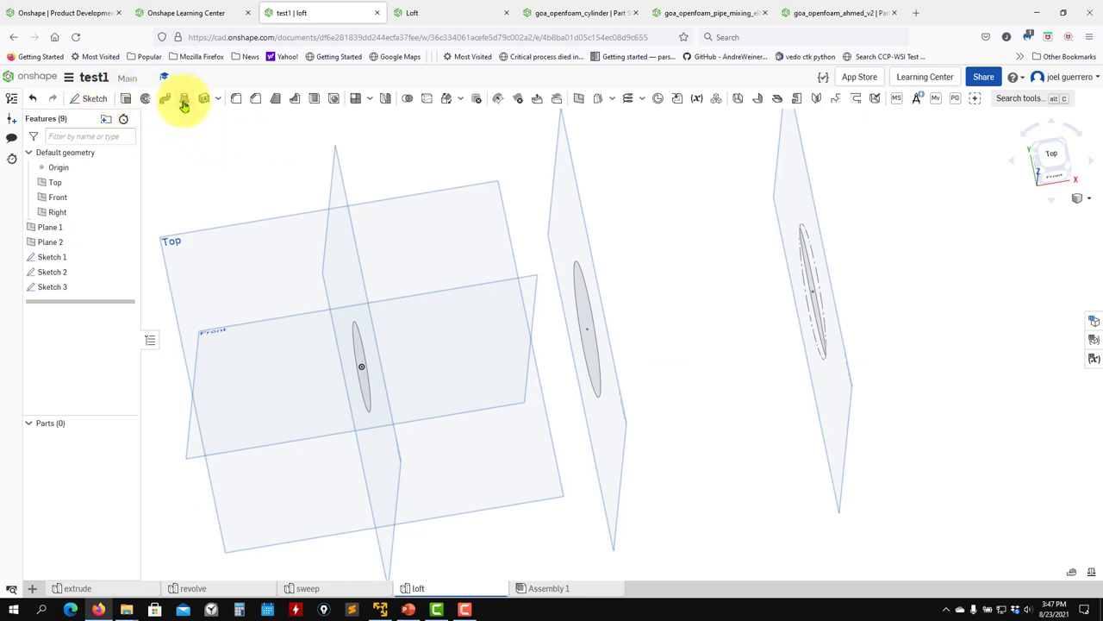
- Create a new solid loft through the circle on the Right plane, the circle on Plane 1 and the ellipse on Plane 2
{"action": "left_click", "coordinate": [184, 102]}
{"action": "right_click_drag", "start_coordinate": [337, 152], "coordinate": [410, 181]}
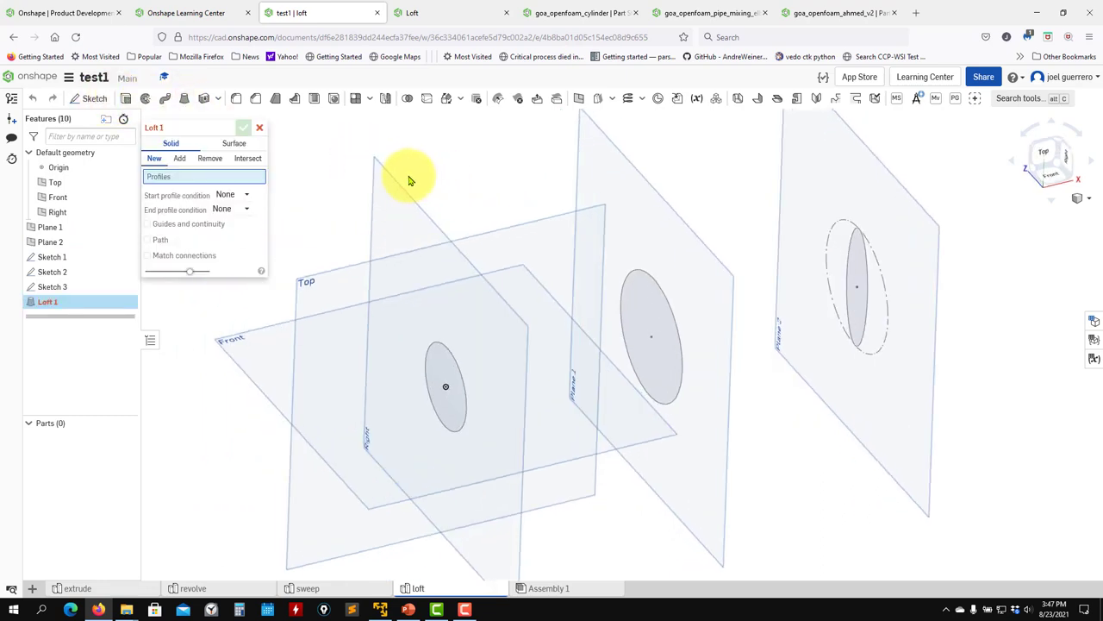
{"action": "left_click", "coordinate": [457, 416]}
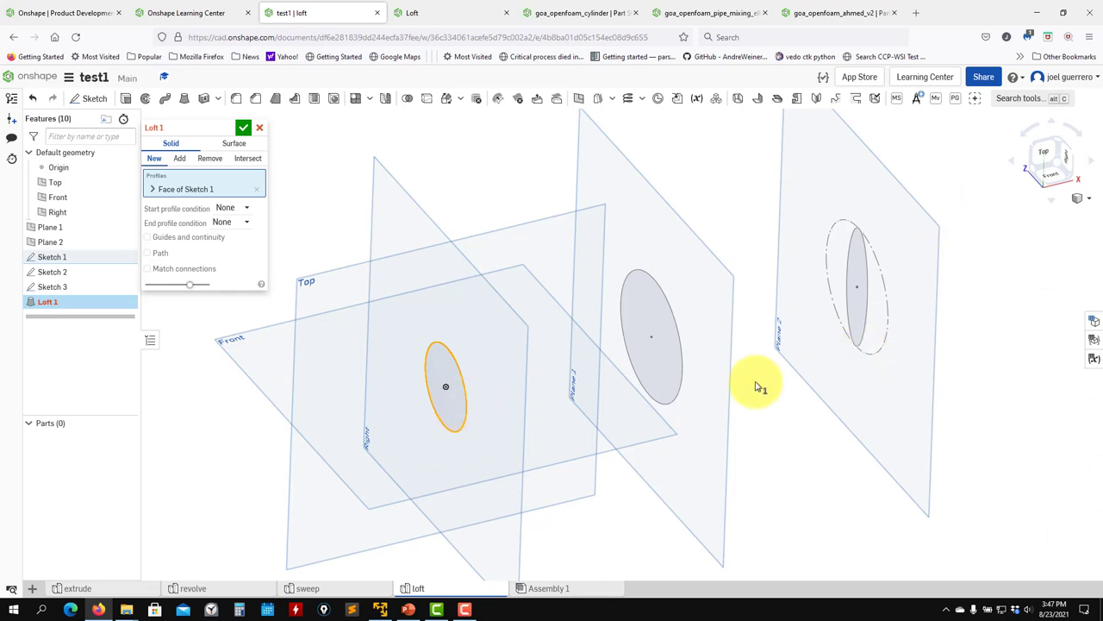
{"action": "left_click", "coordinate": [657, 390]}
{"action": "left_click", "coordinate": [858, 321]}
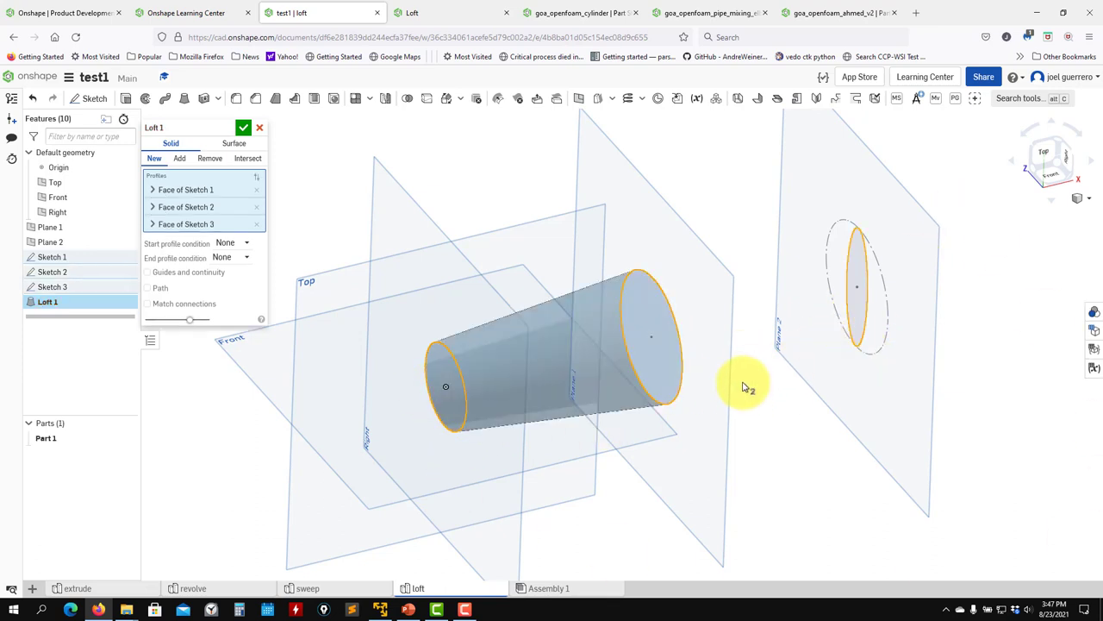
{"action": "mouse_move", "coordinate": [715, 320]}
{"action": "right_mouse_down"}
{"action": "mouse_move", "coordinate": [682, 337]}
{"action": "mouse_move", "coordinate": [714, 246]}
{"action": "mouse_move", "coordinate": [807, 268]}
{"action": "mouse_move", "coordinate": [840, 255]}
{"action": "mouse_move", "coordinate": [665, 256]}
{"action": "mouse_move", "coordinate": [667, 298]}
{"action": "mouse_move", "coordinate": [609, 284]}
{"action": "mouse_move", "coordinate": [660, 273]}
{"action": "mouse_move", "coordinate": [715, 316]}
{"action": "mouse_move", "coordinate": [704, 335]}
{"action": "mouse_move", "coordinate": [672, 263]}
{"action": "right_mouse_up"}
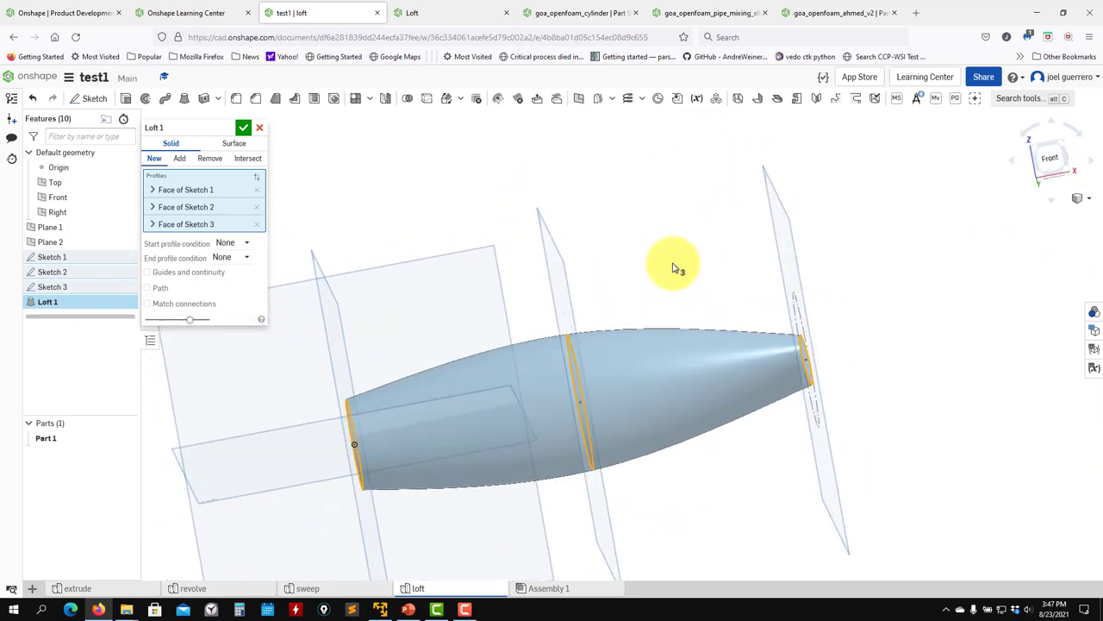
{"action": "right_click_drag", "start_coordinate": [630, 373], "coordinate": [655, 345]}
{"action": "left_click", "coordinate": [243, 130]}
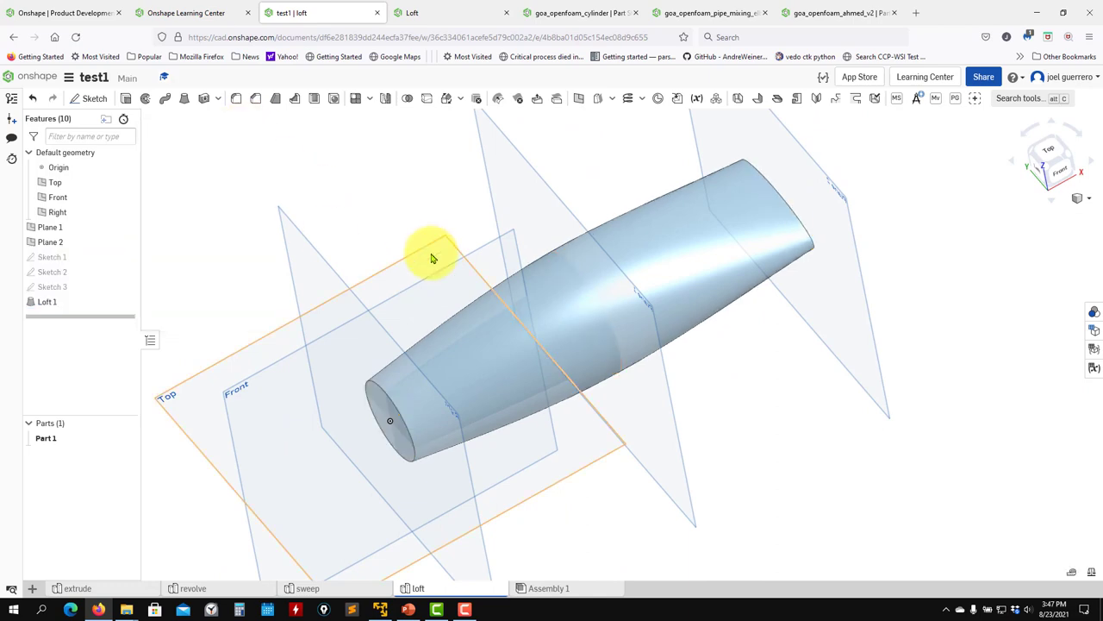
- Reopen the loft to try its Path and its Guides and continuity options, and cancel the edit
{"action": "right_click_drag", "start_coordinate": [431, 256], "coordinate": [94, 315]}
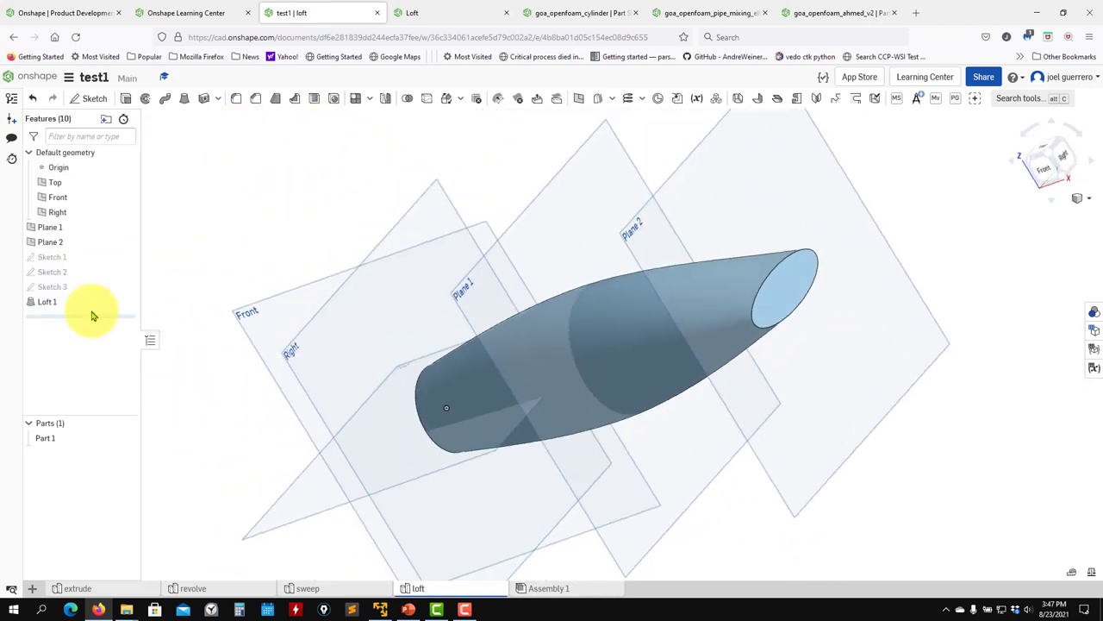
{"action": "double_click", "coordinate": [86, 302]}
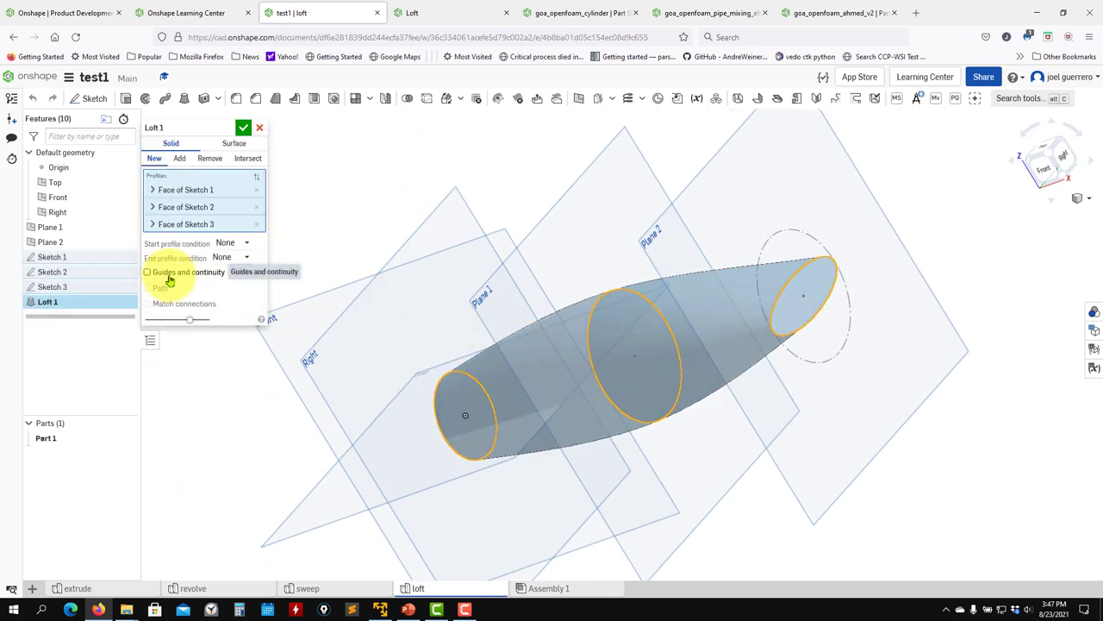
{"action": "left_click", "coordinate": [151, 287]}
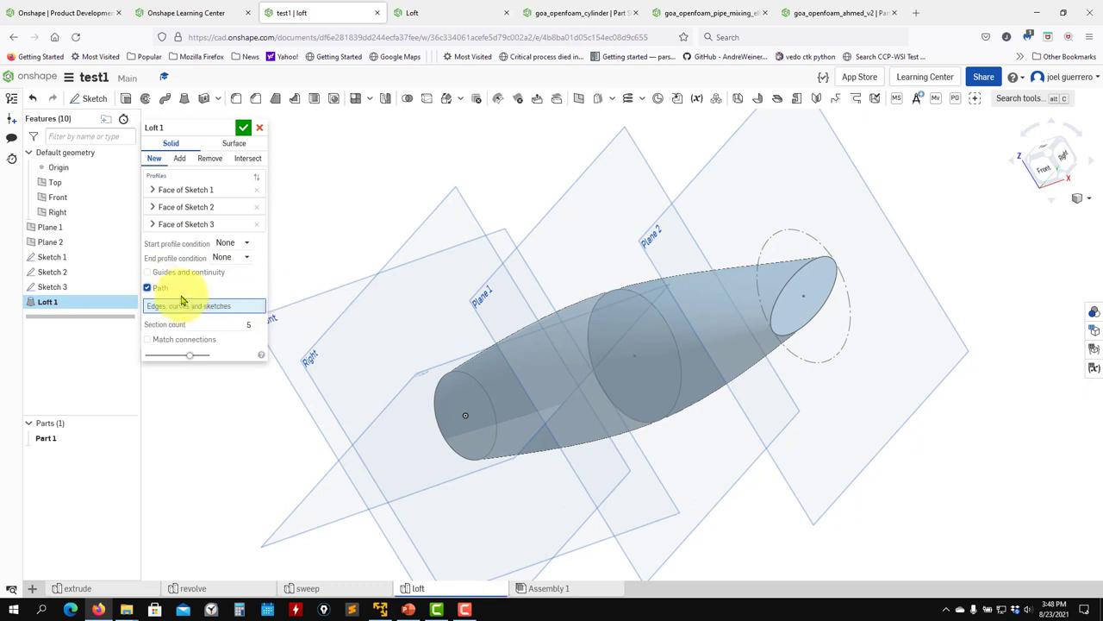
{"action": "left_click", "coordinate": [147, 288]}
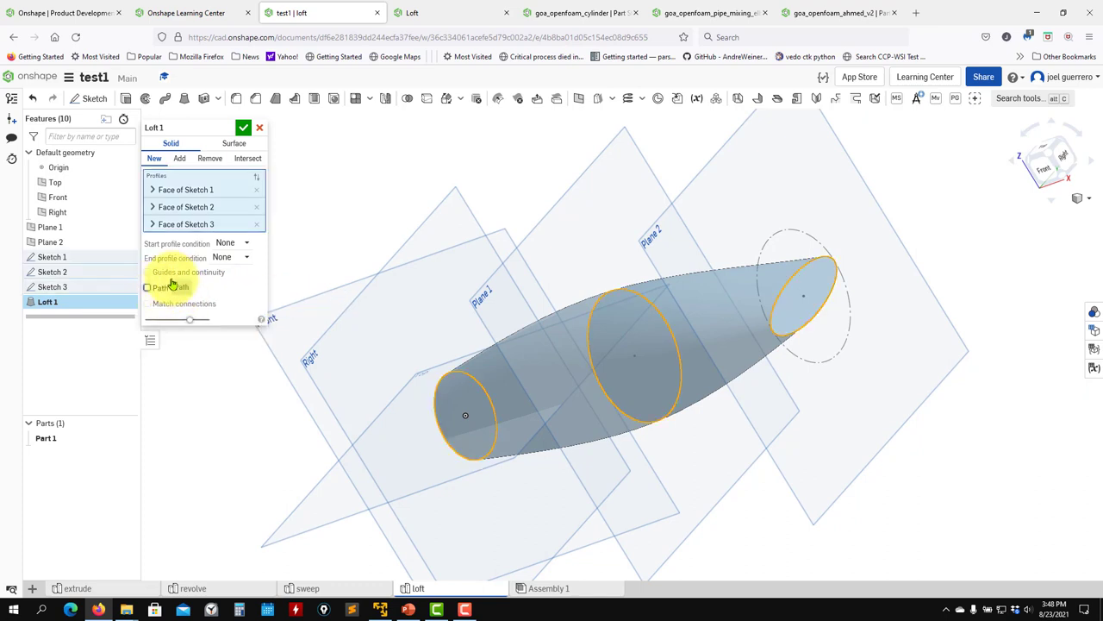
{"action": "left_click", "coordinate": [149, 273]}
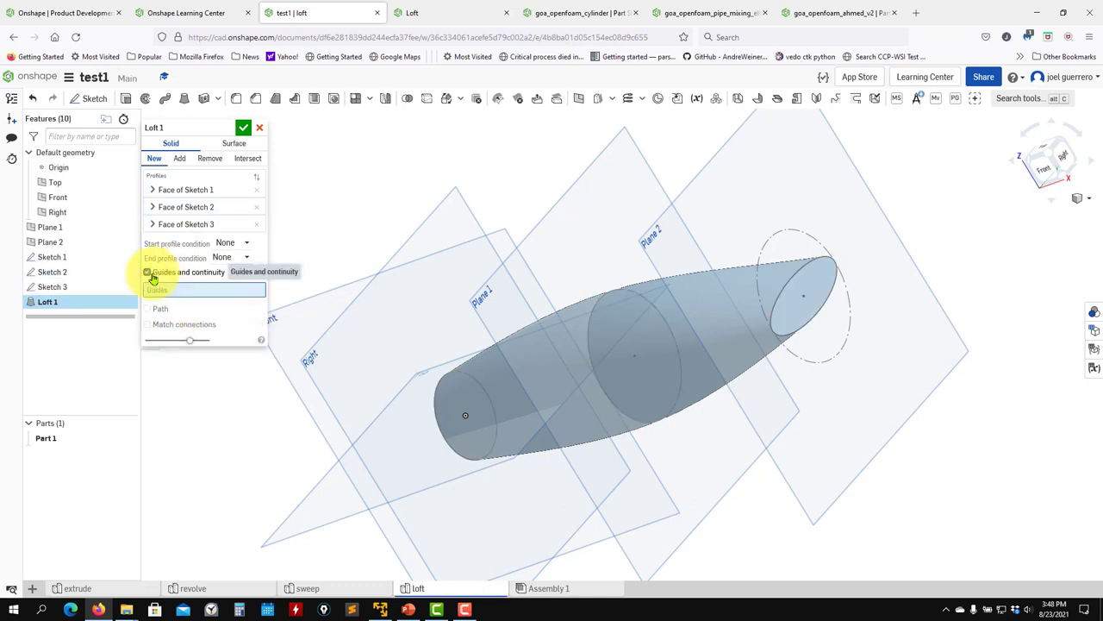
{"action": "left_click", "coordinate": [259, 131]}
{"action": "right_click_drag", "start_coordinate": [320, 247], "coordinate": [310, 276]}
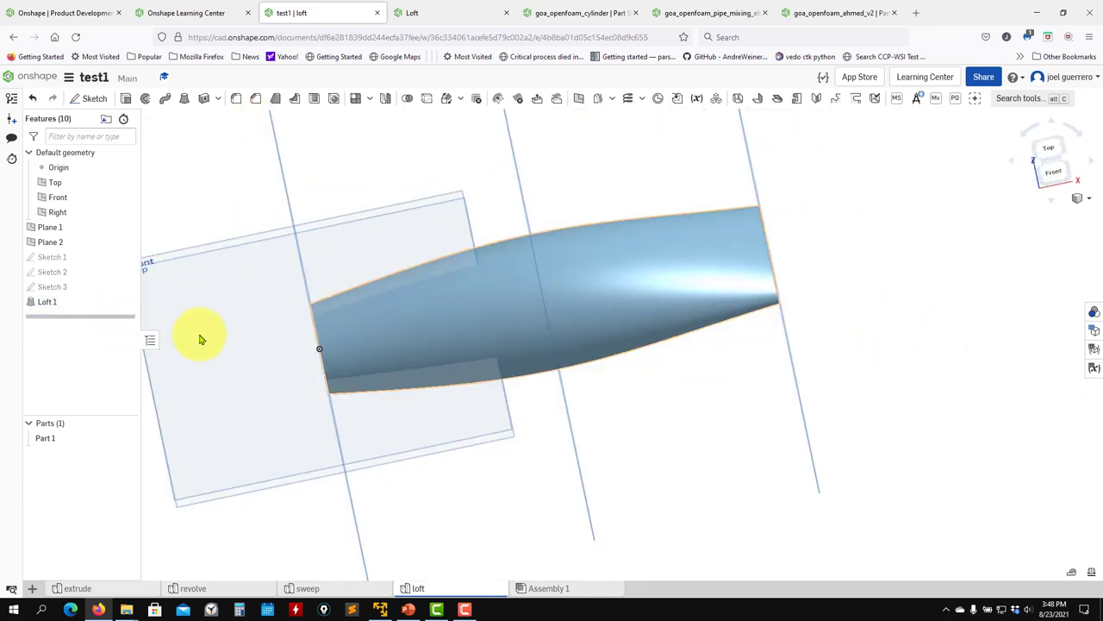
- Delete the loft feature while keeping the three profile sketches
{"action": "left_click", "coordinate": [77, 307]}
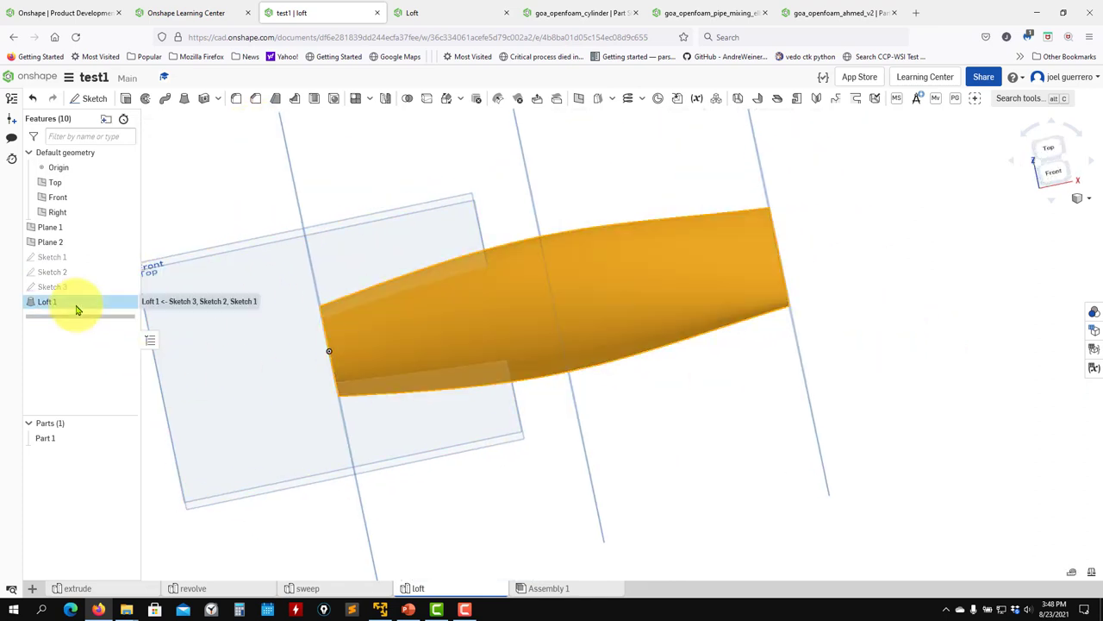
{"action": "right_click", "coordinate": [76, 308]}
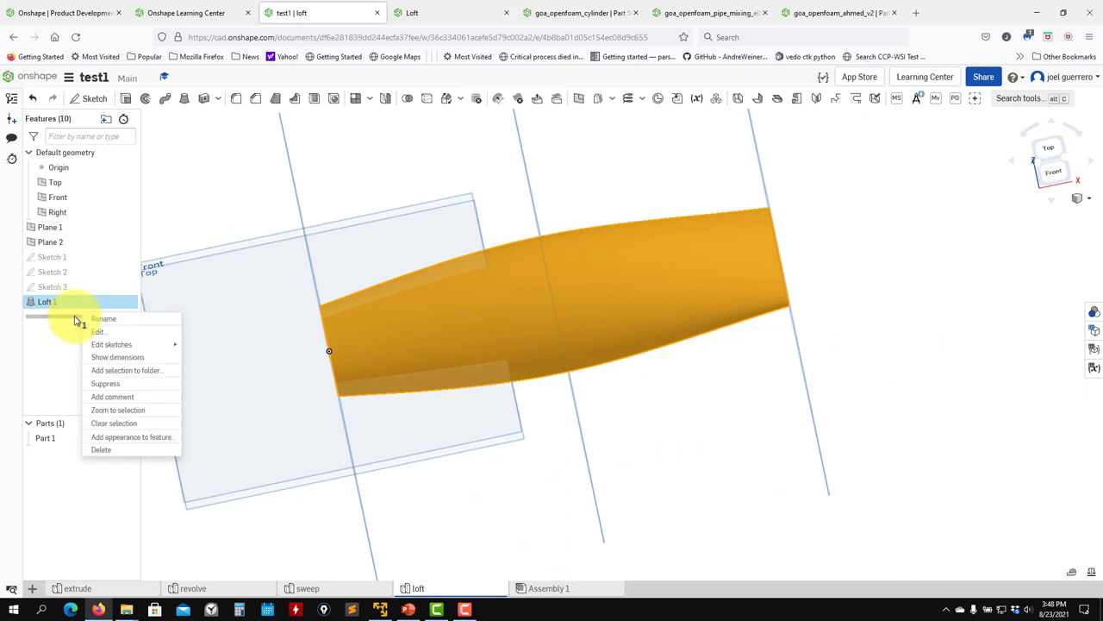
{"action": "left_click", "coordinate": [111, 449]}
{"action": "mouse_move", "coordinate": [653, 398]}
{"action": "right_mouse_down"}
{"action": "mouse_move", "coordinate": [712, 380]}
{"action": "mouse_move", "coordinate": [683, 377]}
{"action": "right_mouse_up"}
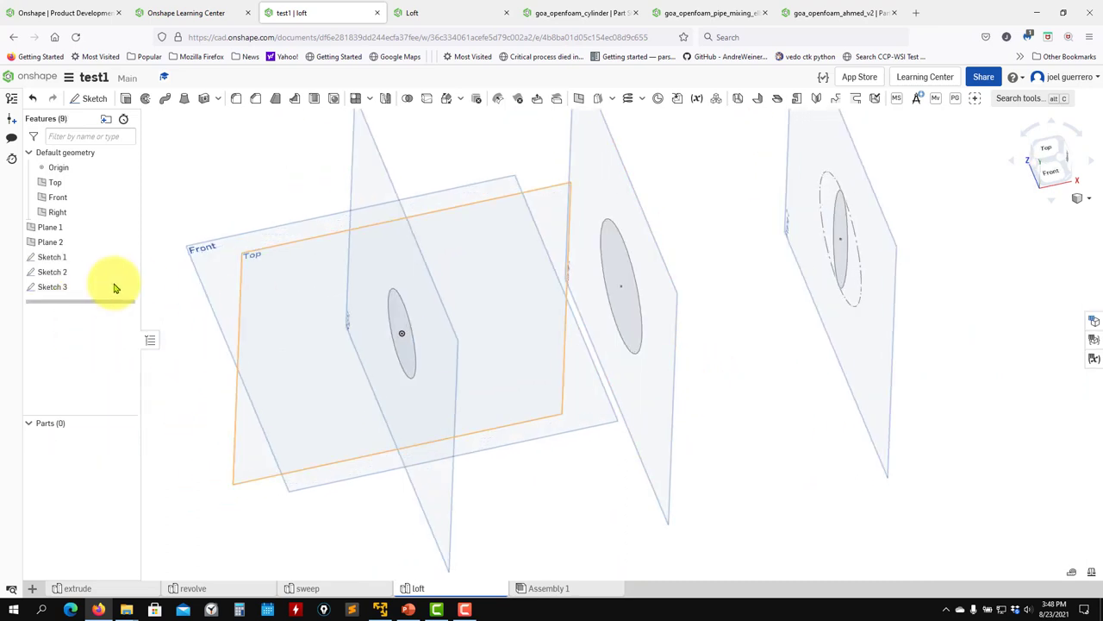
{"action": "mouse_move", "coordinate": [718, 510]}
{"action": "right_mouse_down"}
{"action": "mouse_move", "coordinate": [667, 468]}
{"action": "mouse_move", "coordinate": [689, 488]}
{"action": "mouse_move", "coordinate": [680, 495]}
{"action": "mouse_move", "coordinate": [661, 477]}
{"action": "right_mouse_up"}
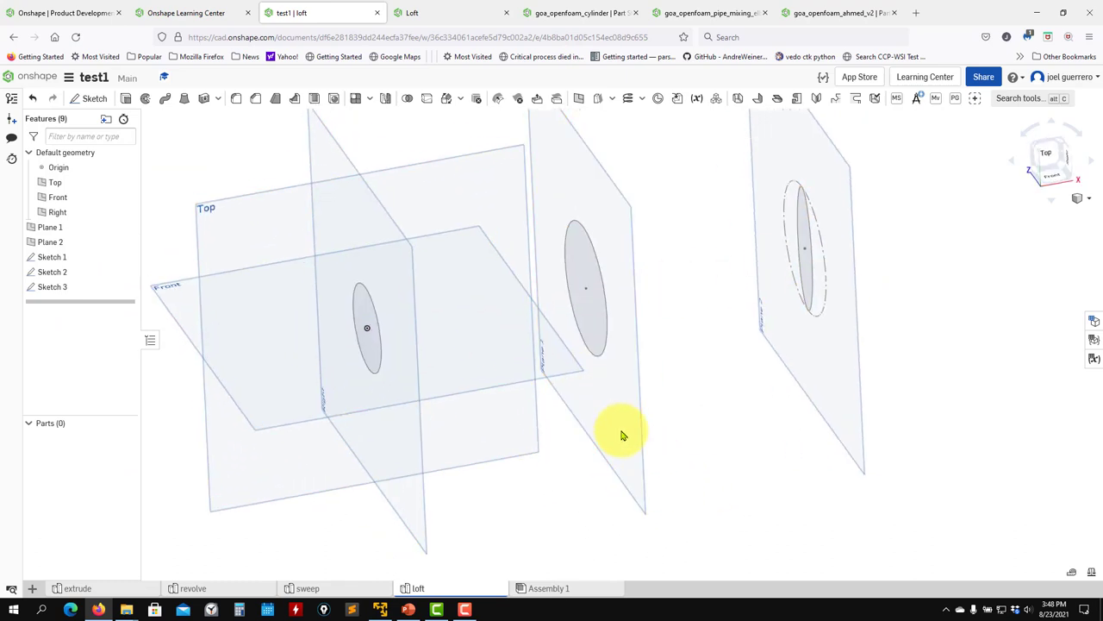
{"action": "mouse_move", "coordinate": [623, 436]}
{"action": "middle_mouse_down"}
{"action": "mouse_move", "coordinate": [670, 374]}
{"action": "mouse_move", "coordinate": [696, 423]}
{"action": "middle_mouse_up"}
{"action": "right_click_drag", "start_coordinate": [696, 422], "coordinate": [423, 403]}
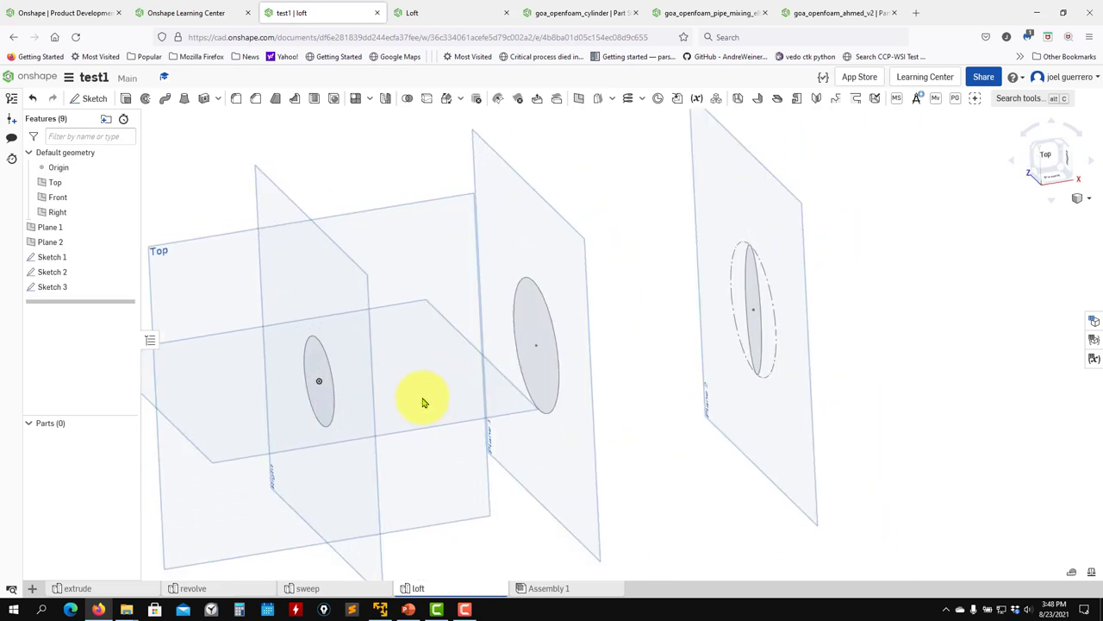
{"action": "mouse_move", "coordinate": [468, 342]}
{"action": "right_mouse_down"}
{"action": "mouse_move", "coordinate": [453, 370]}
{"action": "mouse_move", "coordinate": [408, 387]}
{"action": "mouse_move", "coordinate": [426, 394]}
{"action": "mouse_move", "coordinate": [410, 401]}
{"action": "right_mouse_up"}
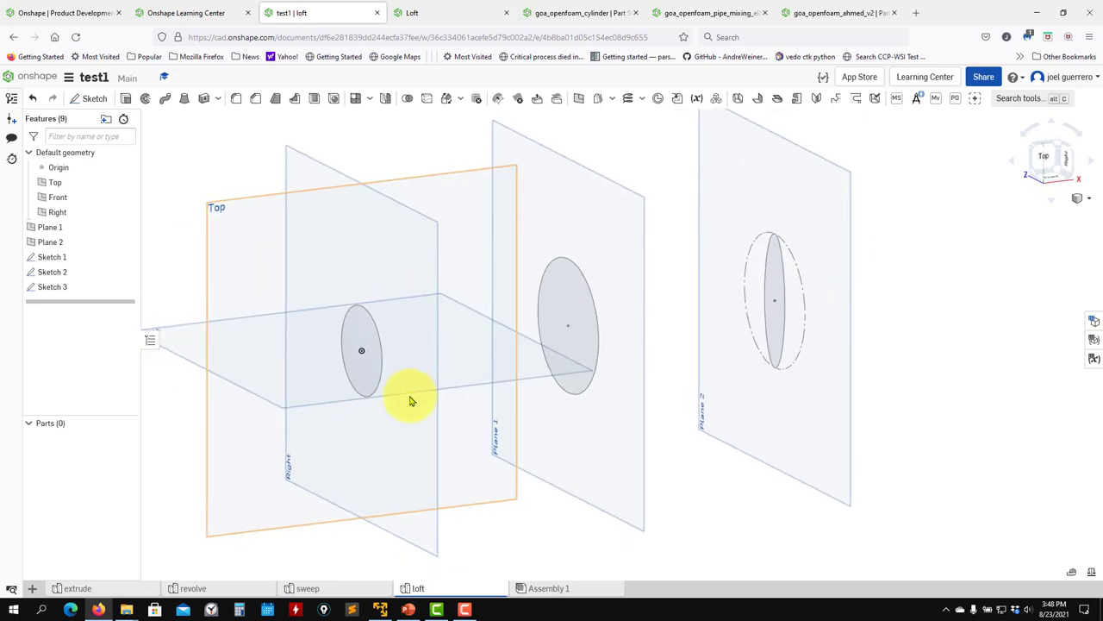
- Examine the spacing of the three loft profiles and their planes from oblique and near-front angles
{"action": "scroll", "coordinate": [416, 411], "scroll_direction": "up", "scroll_amount": 3}
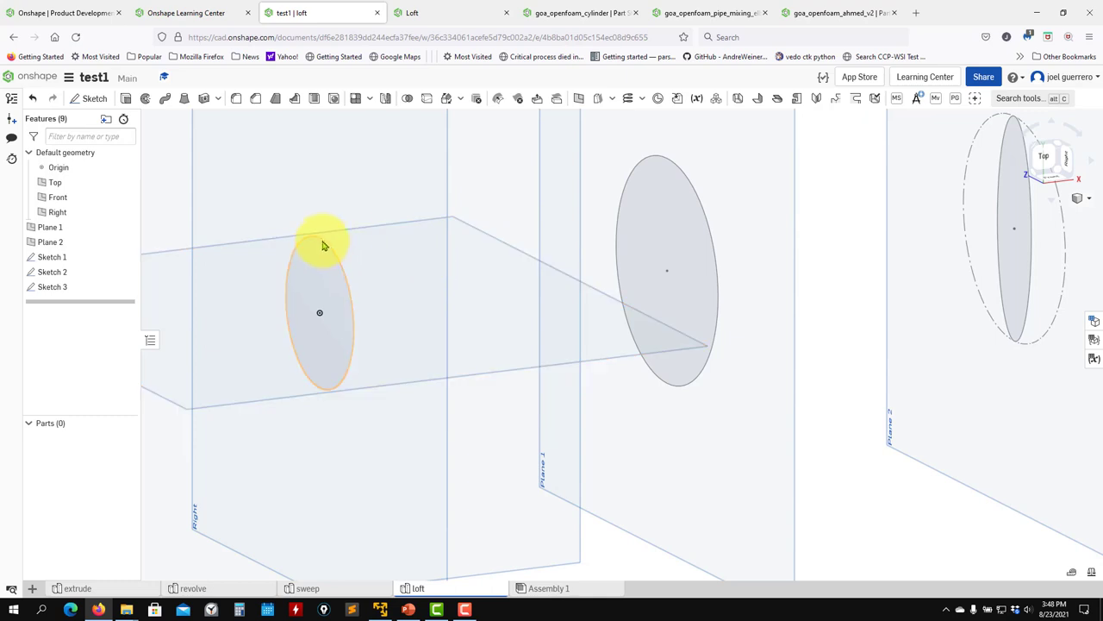
{"action": "right_click_drag", "start_coordinate": [304, 350], "coordinate": [431, 437]}
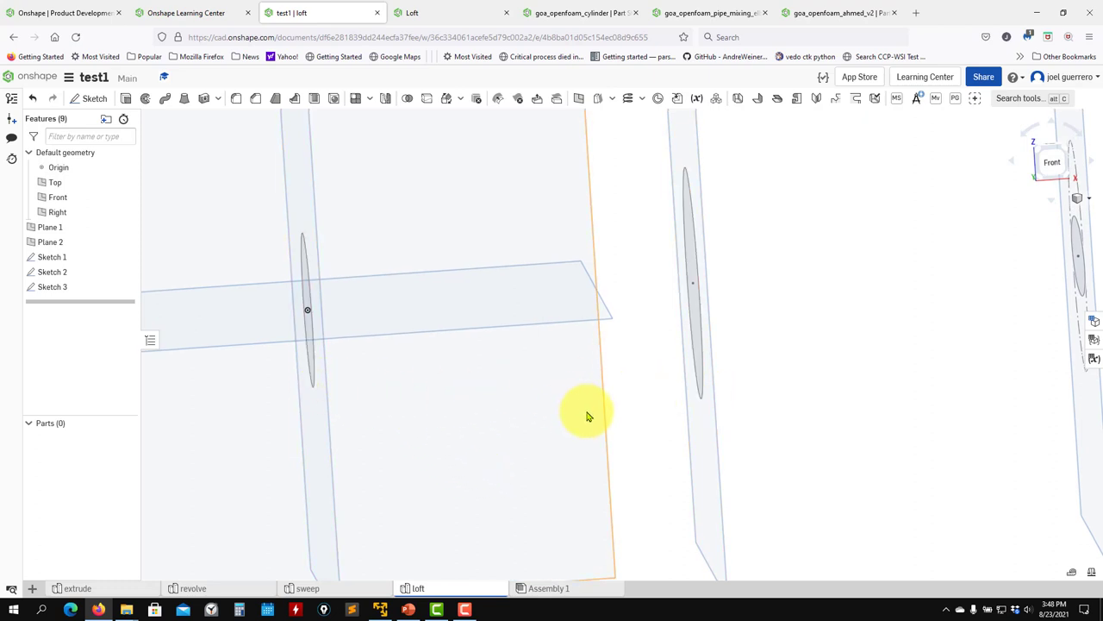
{"action": "right_click_drag", "start_coordinate": [586, 416], "coordinate": [582, 409]}
{"action": "scroll", "coordinate": [589, 419], "scroll_direction": "down", "scroll_amount": 3}
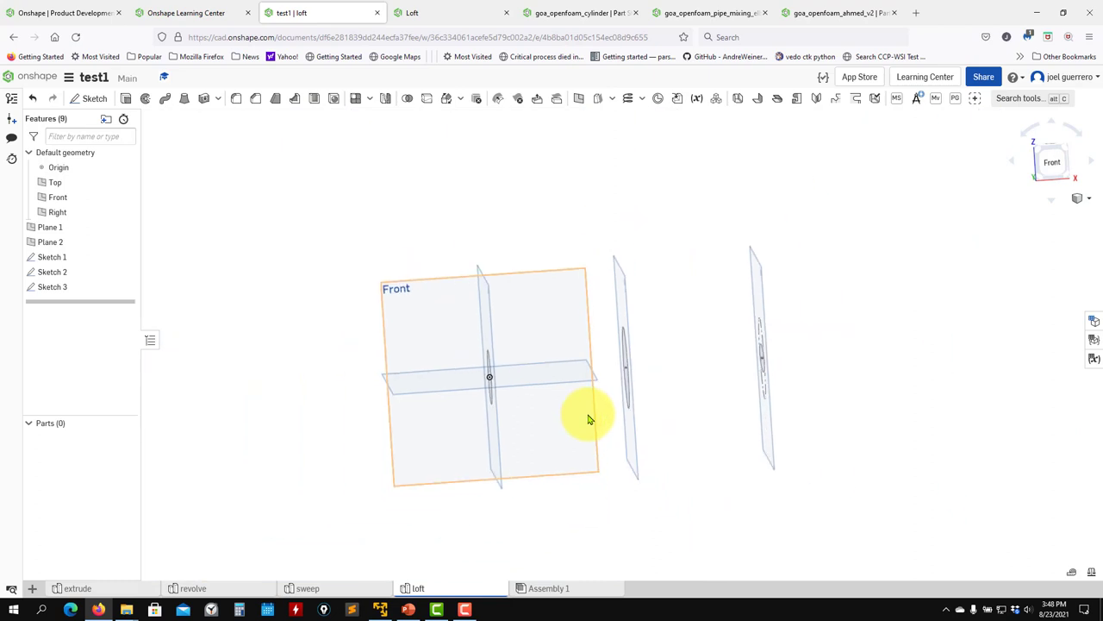
{"action": "scroll", "coordinate": [561, 459], "scroll_direction": "down", "scroll_amount": 1}
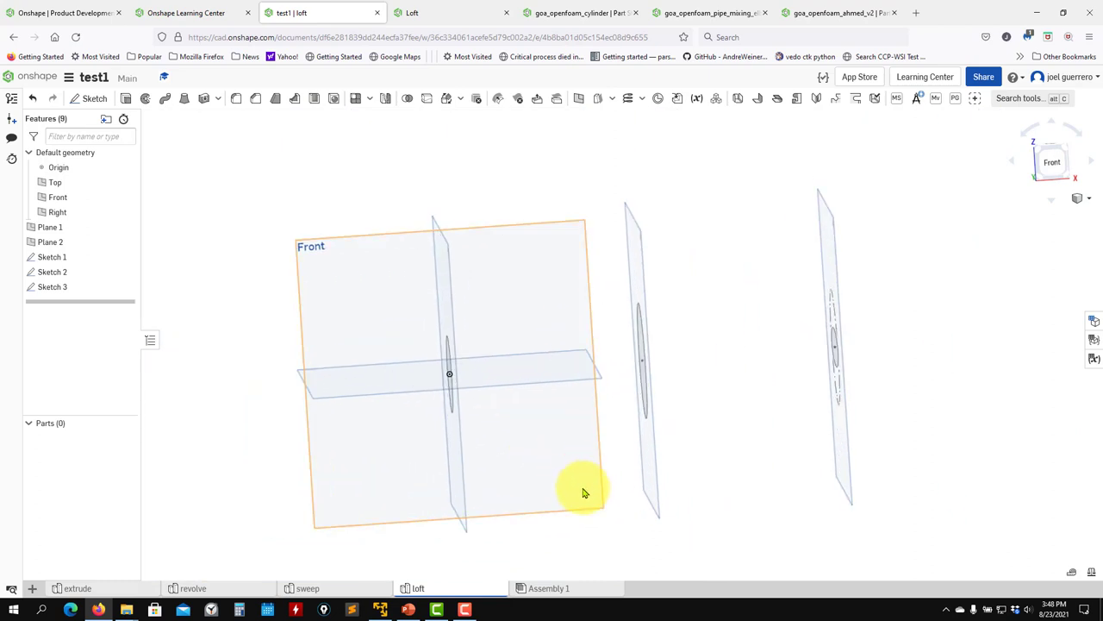
{"action": "scroll", "coordinate": [601, 463], "scroll_direction": "down", "scroll_amount": 2}
{"action": "scroll", "coordinate": [601, 457], "scroll_direction": "up", "scroll_amount": 2}
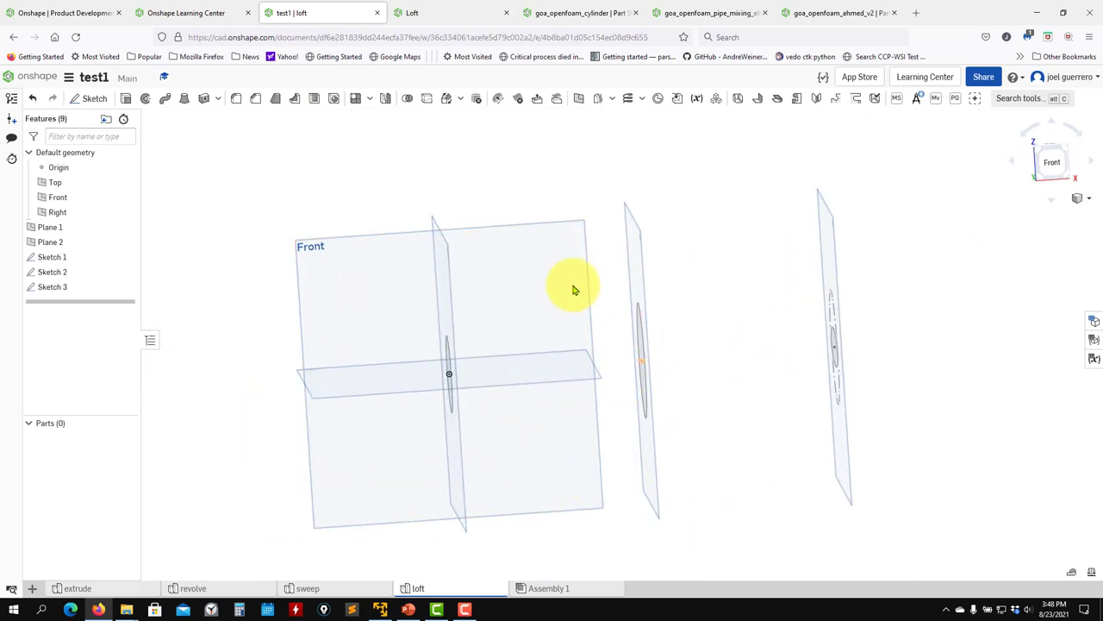
{"action": "scroll", "coordinate": [638, 440], "scroll_direction": "up", "scroll_amount": 2}
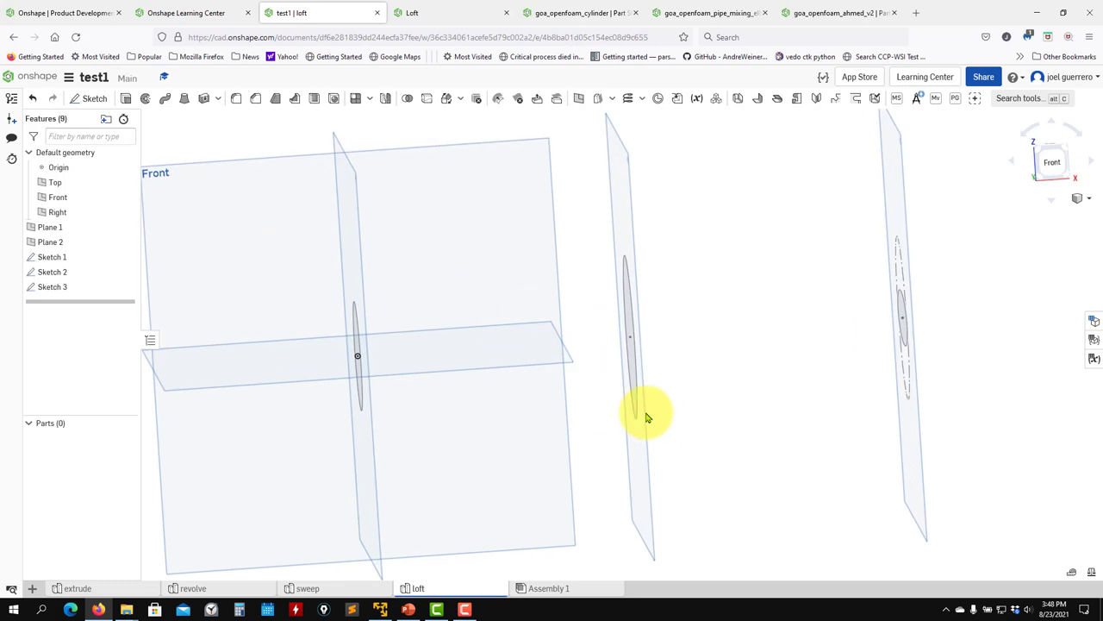
- Start a sketch on the Front plane and project the circles from the Right plane and Plane 1 into it
{"action": "left_click", "coordinate": [483, 190]}
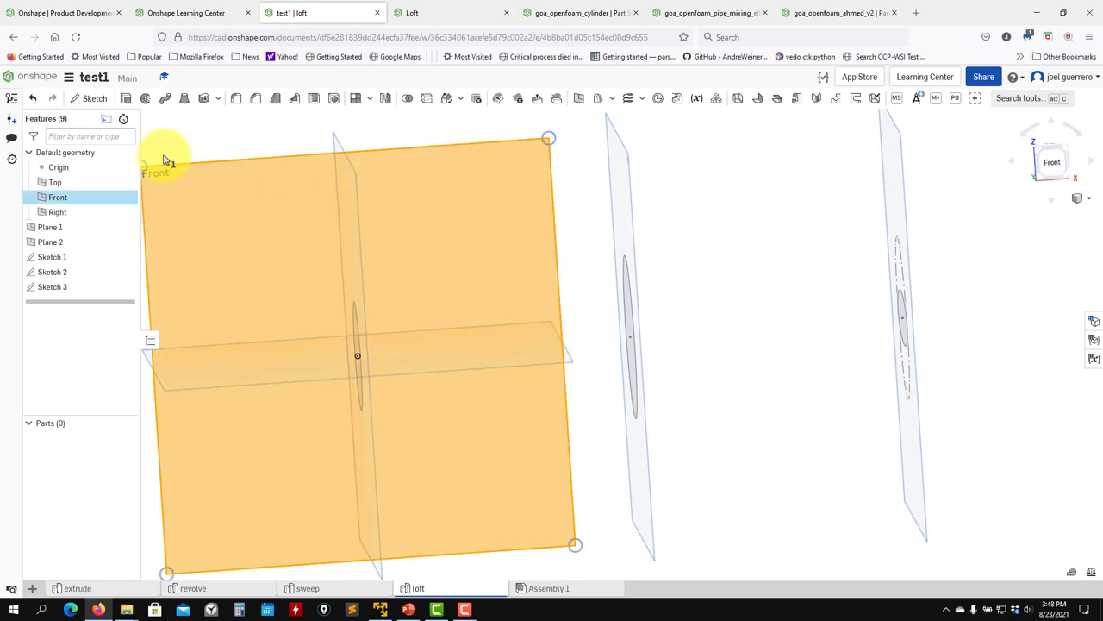
{"action": "left_click", "coordinate": [91, 99]}
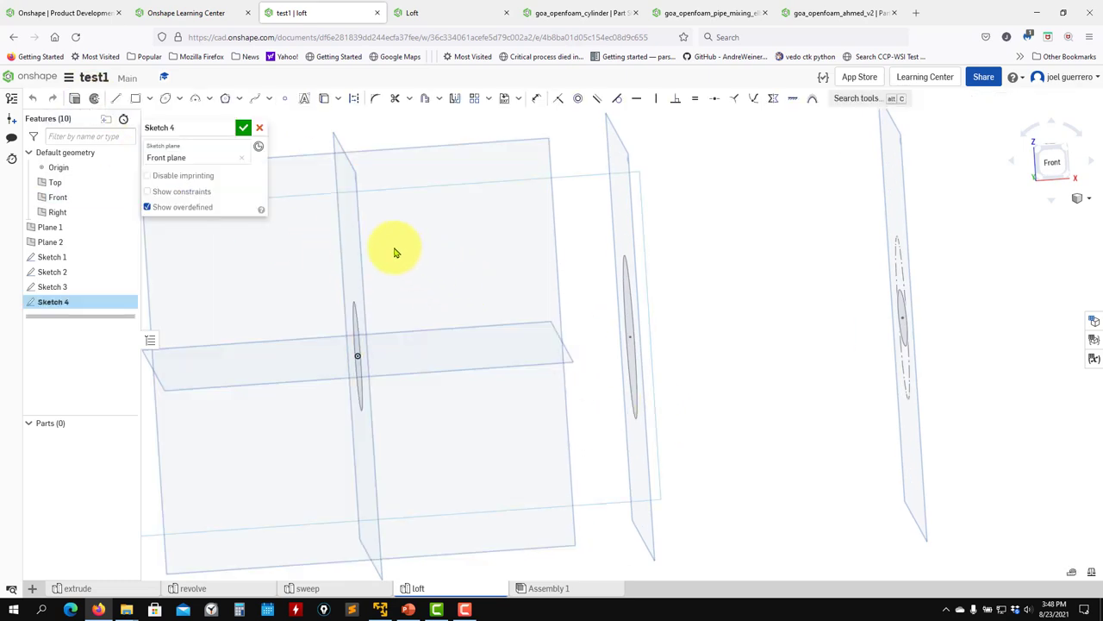
{"action": "scroll", "coordinate": [737, 342], "scroll_direction": "up", "scroll_amount": 3}
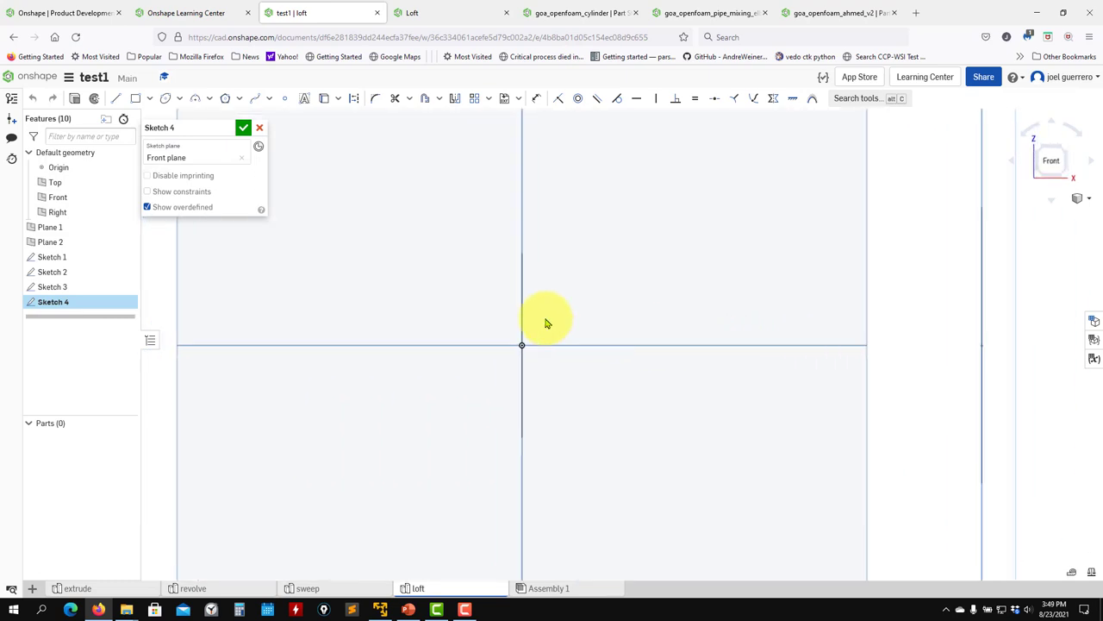
{"action": "right_click_drag", "start_coordinate": [546, 324], "coordinate": [409, 307]}
{"action": "left_click", "coordinate": [323, 100]}
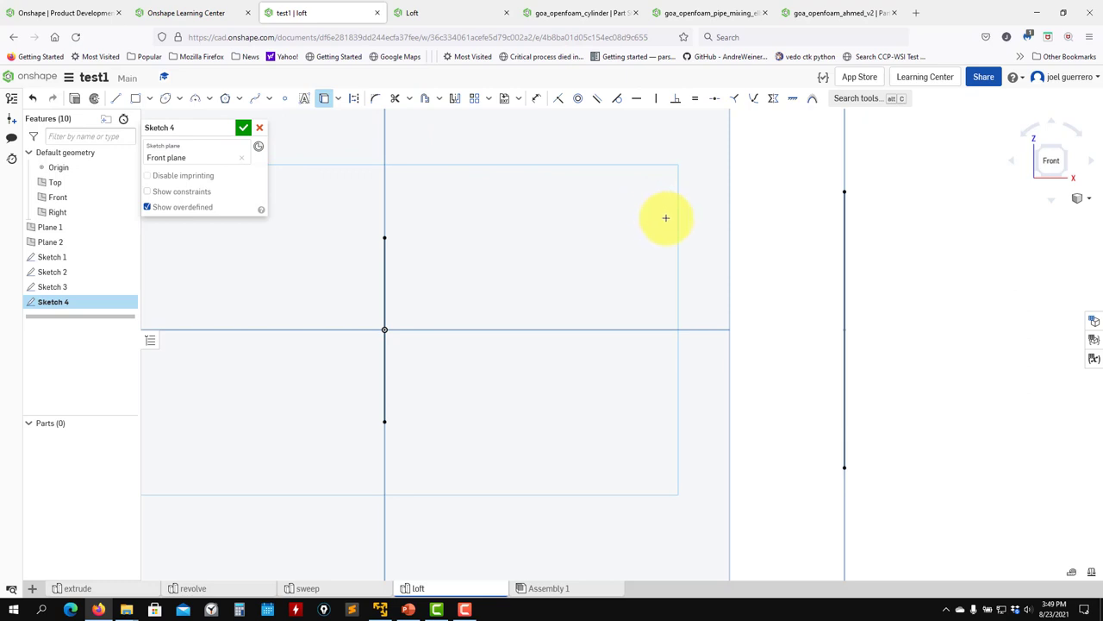
{"action": "key", "text": "Escape"}
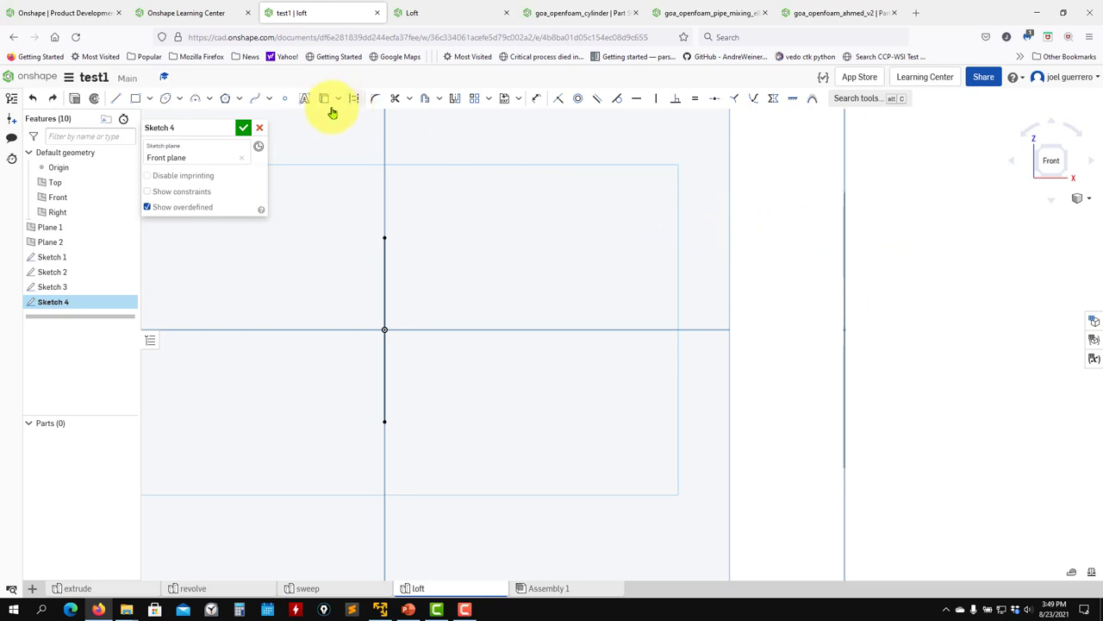
{"action": "left_click", "coordinate": [326, 101]}
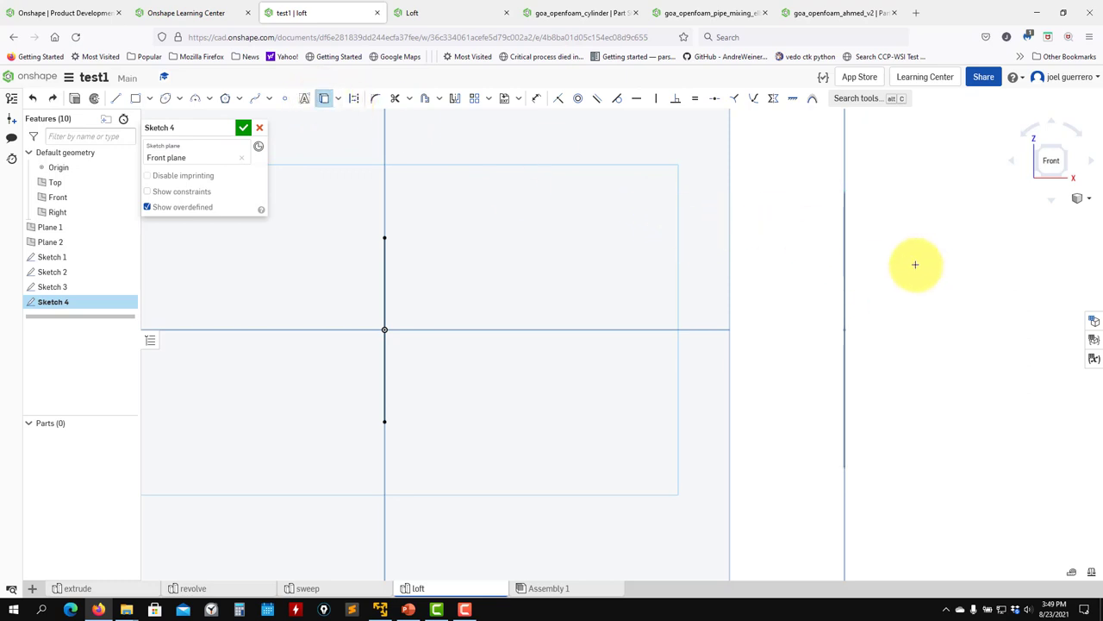
{"action": "left_click", "coordinate": [844, 266]}
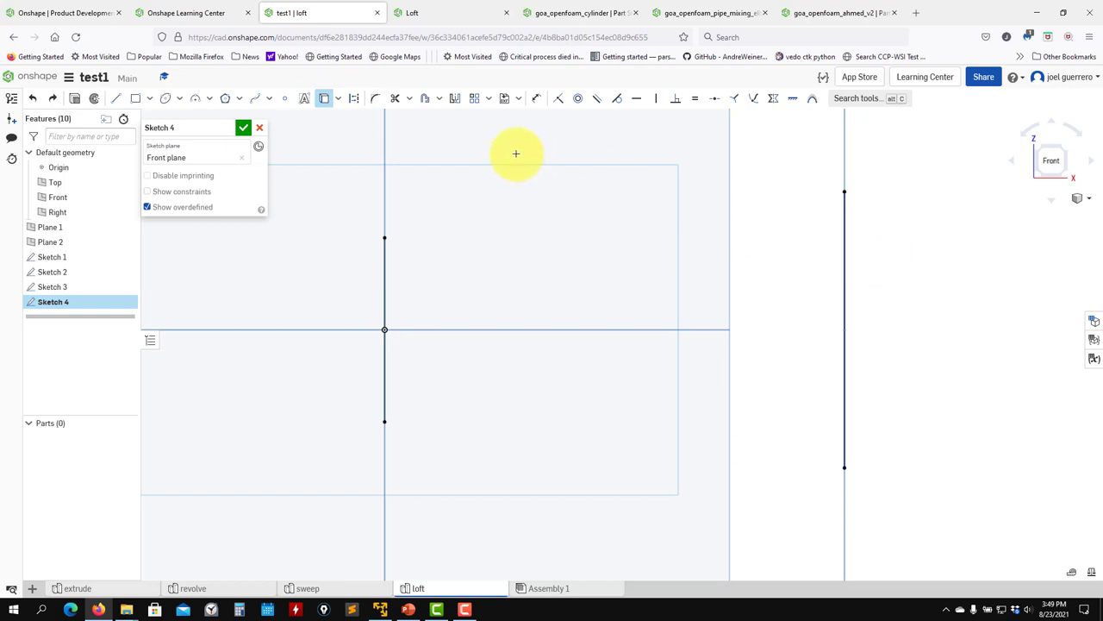
- Try construction mode for the projected lines and check them against the two circles from an angle
{"action": "left_click", "coordinate": [358, 104]}
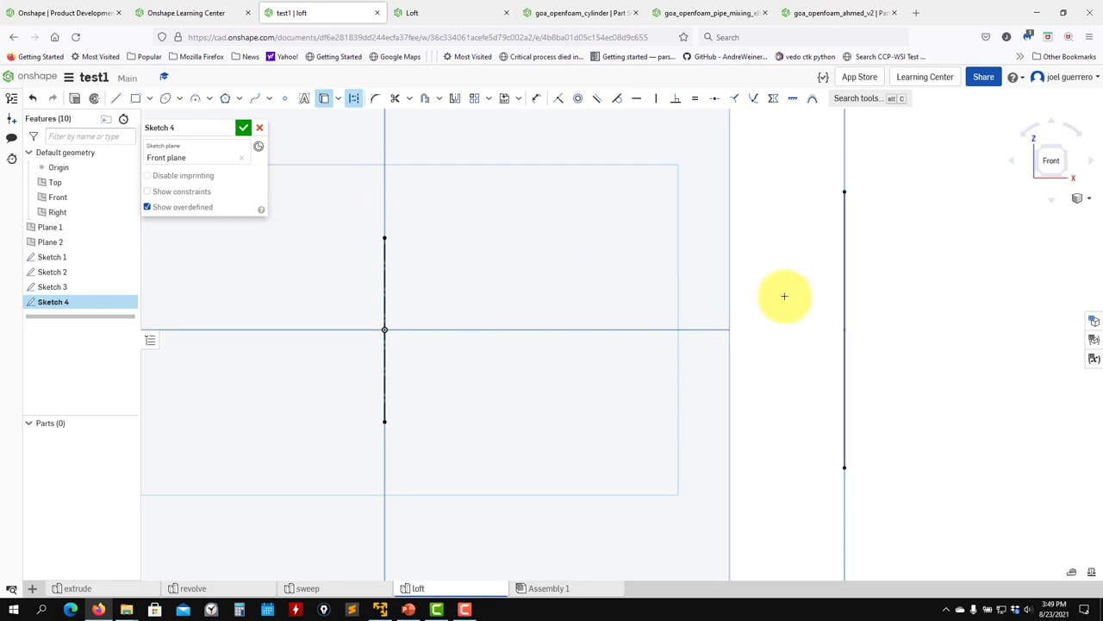
{"action": "right_click_drag", "start_coordinate": [783, 296], "coordinate": [718, 313]}
{"action": "scroll", "coordinate": [487, 345], "scroll_direction": "up", "scroll_amount": 6}
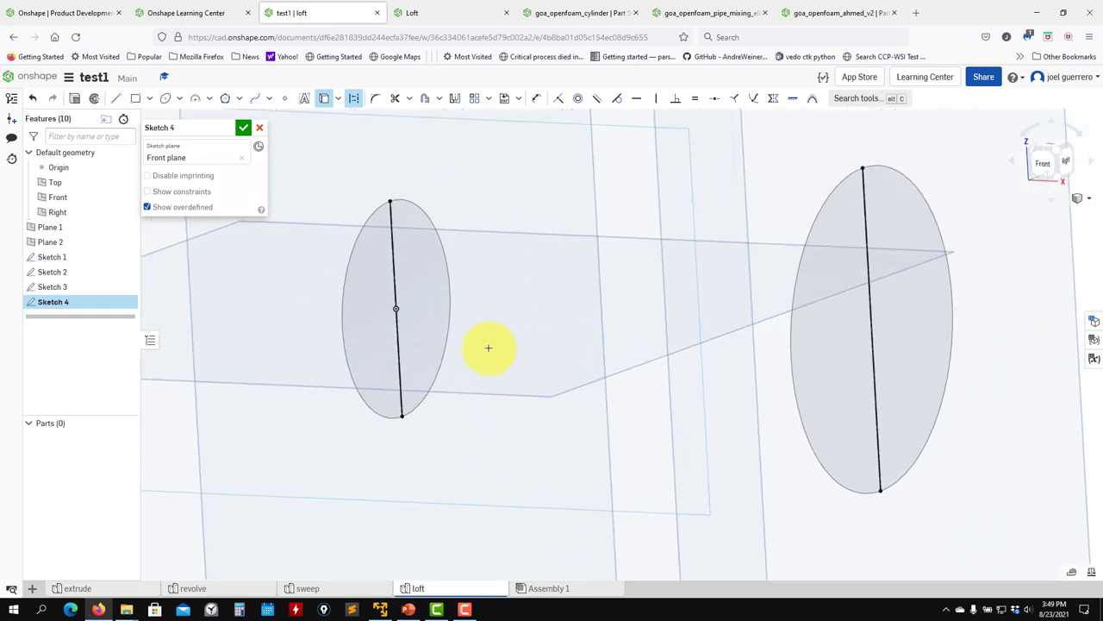
{"action": "scroll", "coordinate": [435, 362], "scroll_direction": "down", "scroll_amount": 2}
{"action": "right_click_drag", "start_coordinate": [435, 362], "coordinate": [587, 405]}
{"action": "key", "text": "n"}
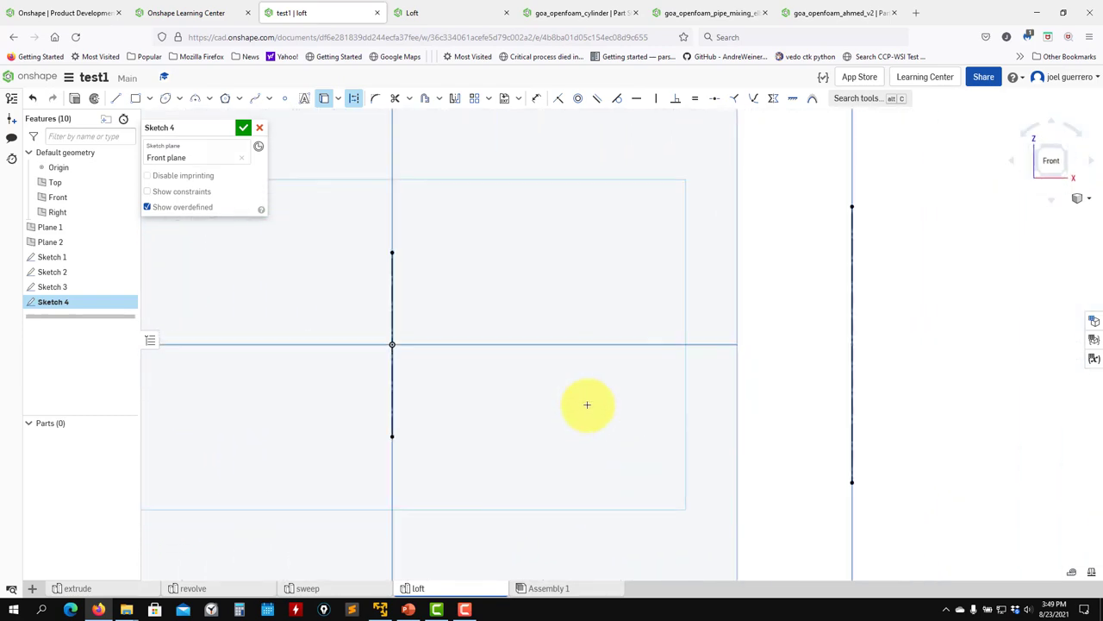
- Project the circle on Plane 1 into the Front plane sketch again
{"action": "left_click", "coordinate": [324, 101]}
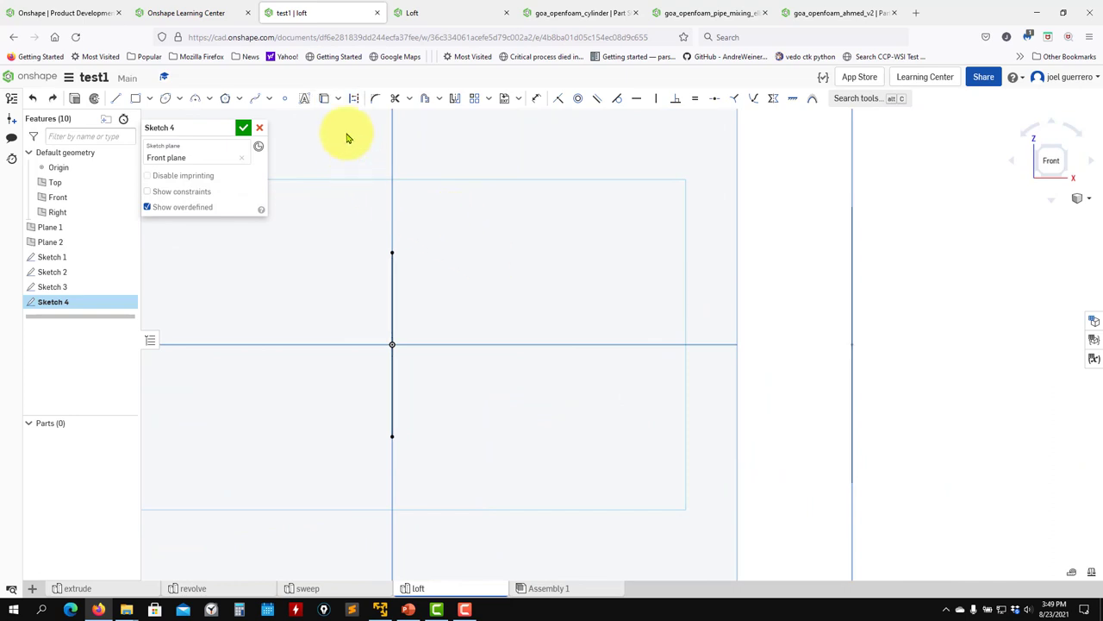
{"action": "left_click", "coordinate": [332, 103]}
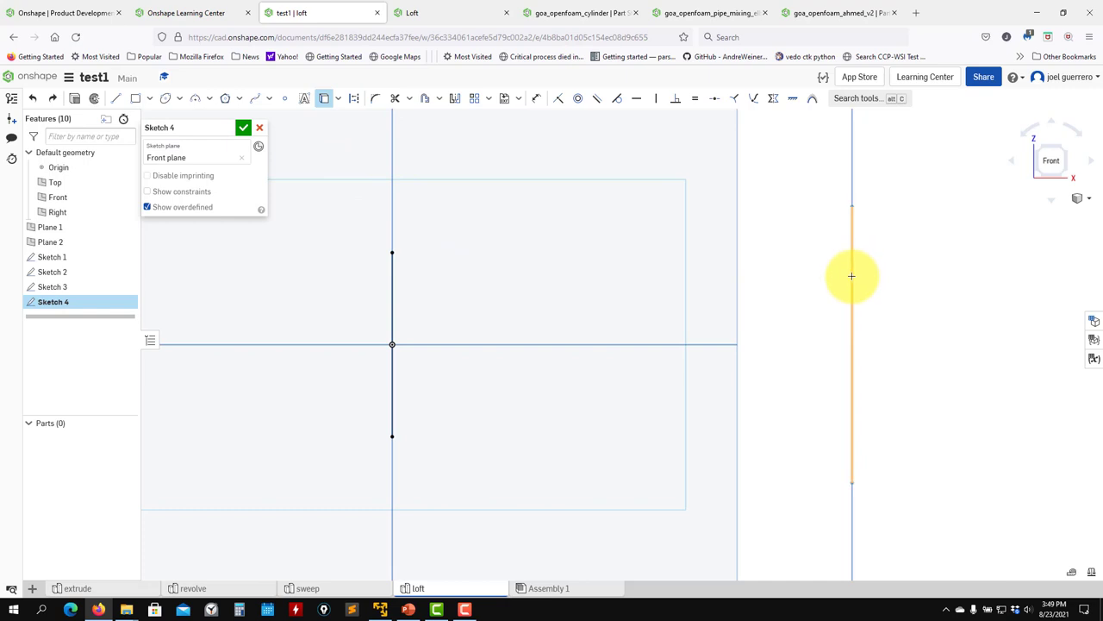
{"action": "left_click", "coordinate": [356, 102]}
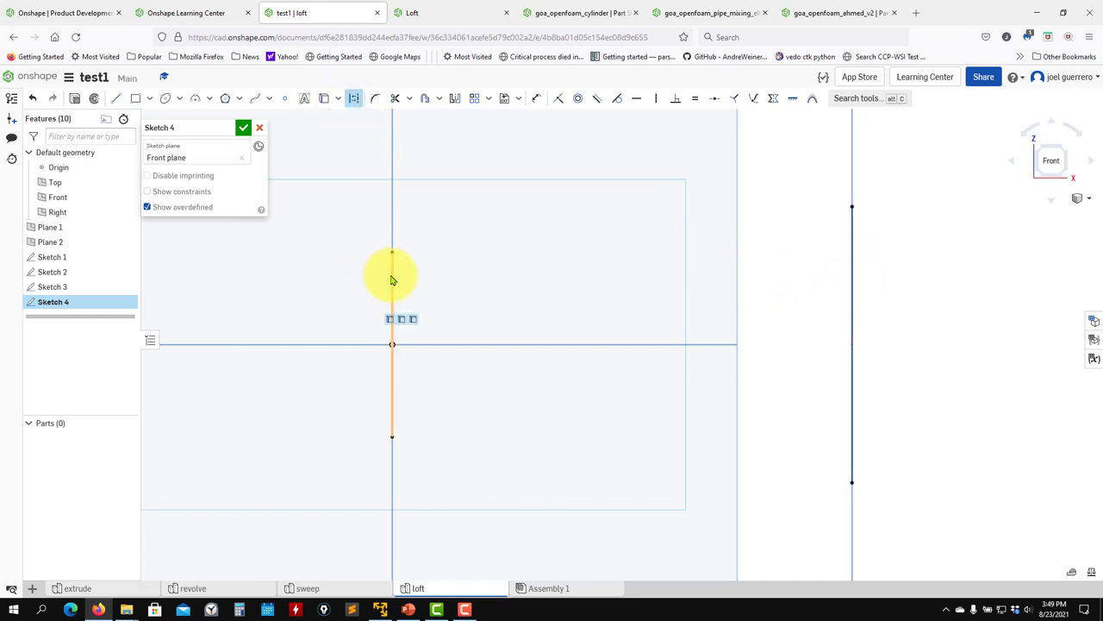
- Try to make the projections of both circles construction geometry while facing the Front plane
{"action": "left_click", "coordinate": [391, 278]}
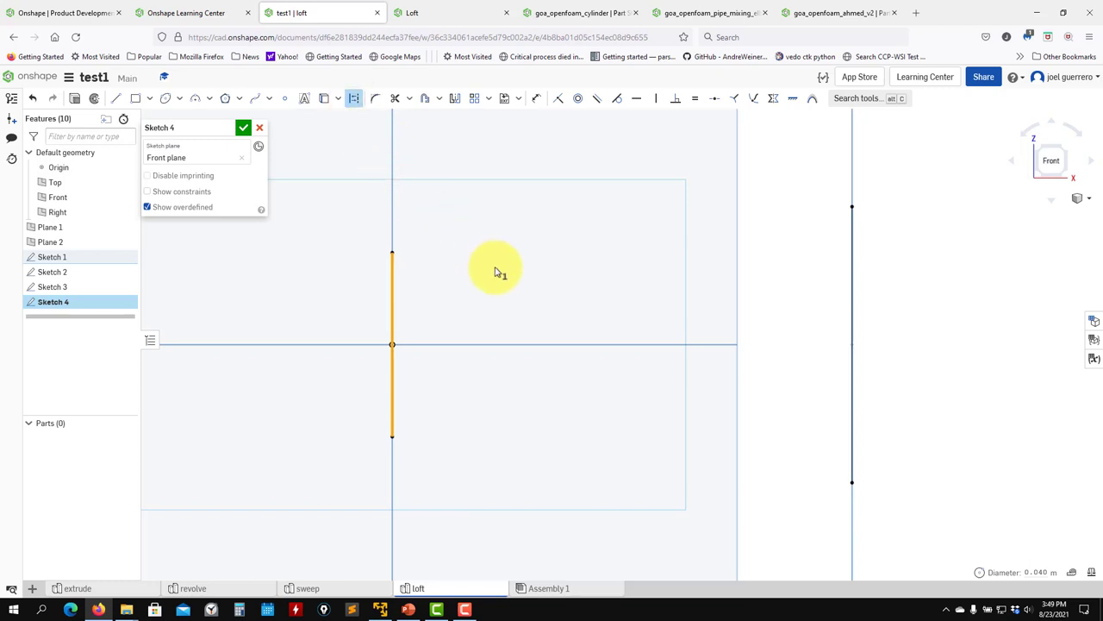
{"action": "left_click", "coordinate": [852, 291]}
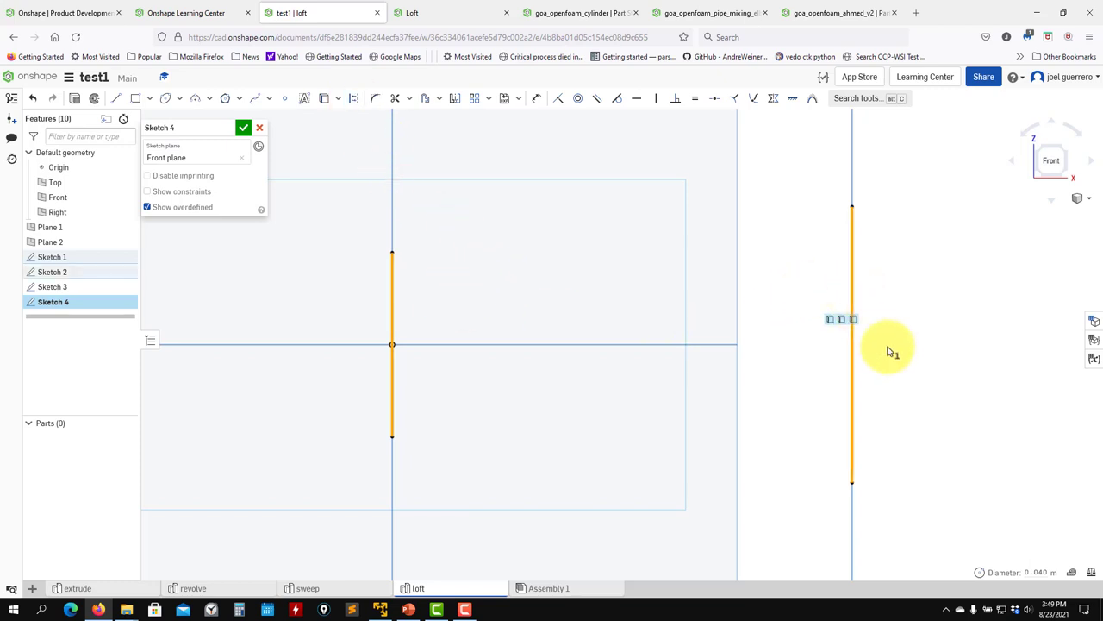
{"action": "left_click", "coordinate": [353, 98]}
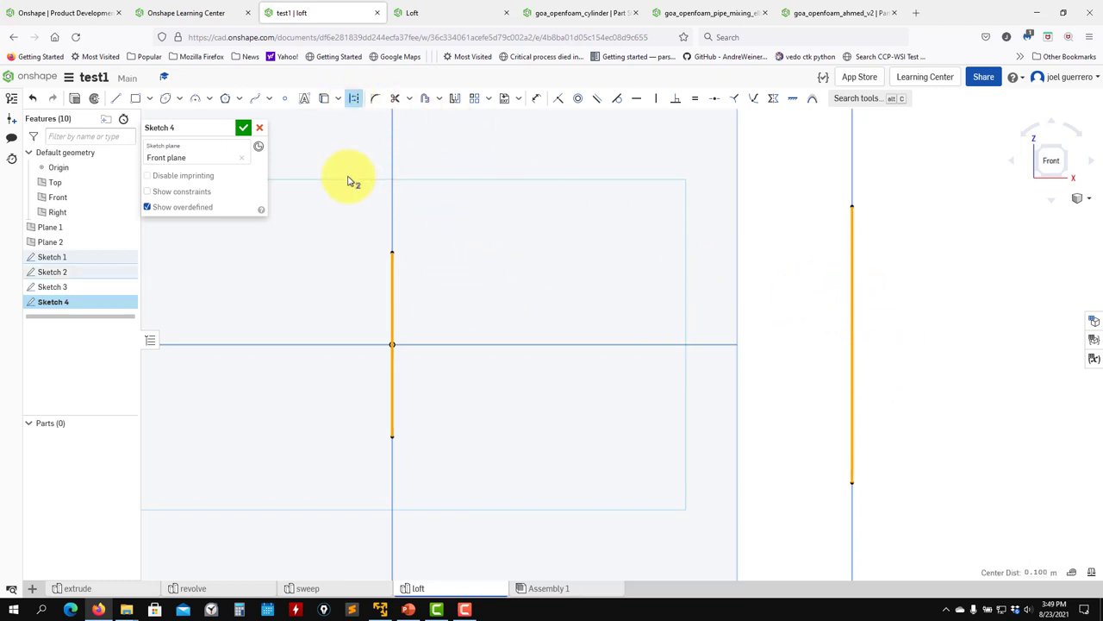
{"action": "key", "text": "Escape"}
- Convert the projected vertical lines of both circles to construction lines and face the sketch plane again
{"action": "right_click_drag", "start_coordinate": [491, 312], "coordinate": [390, 301]}
{"action": "left_click", "coordinate": [395, 306]}
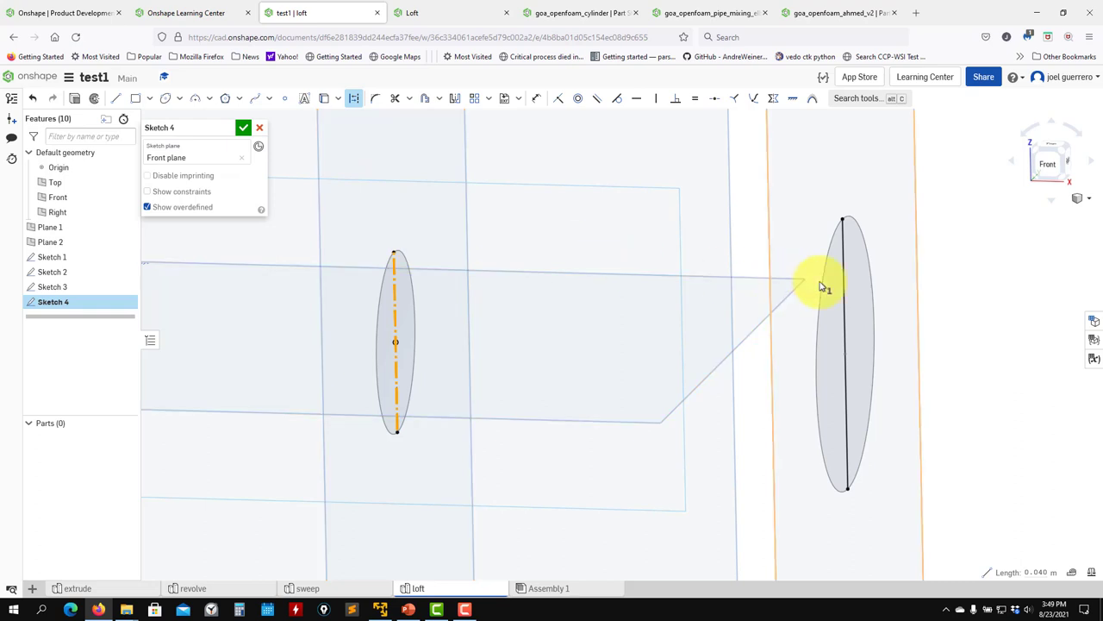
{"action": "left_click", "coordinate": [840, 300]}
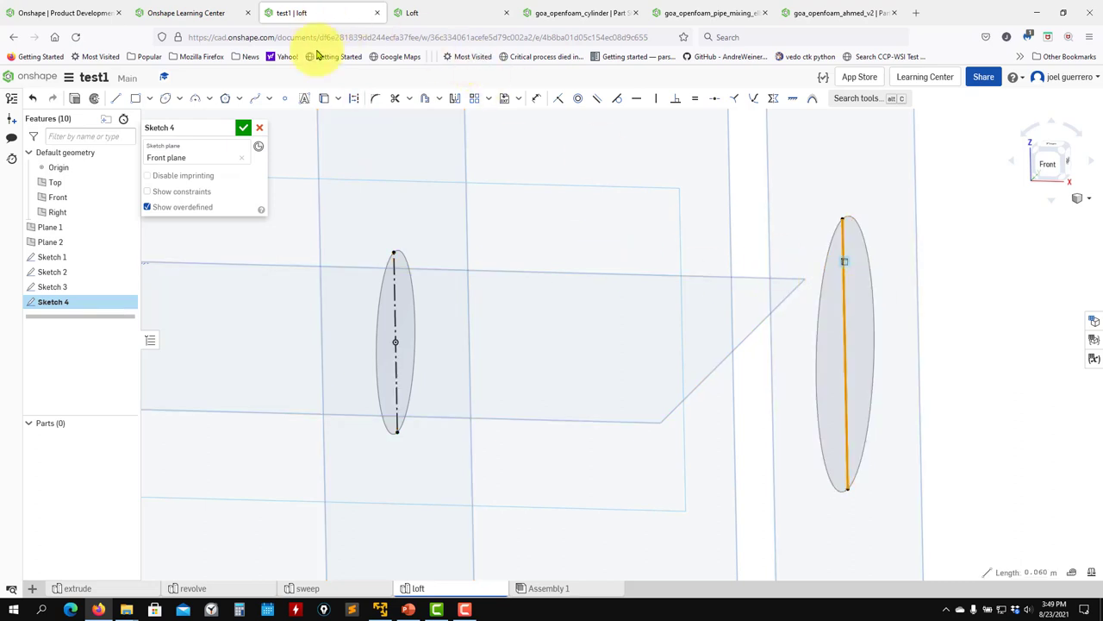
{"action": "left_click", "coordinate": [356, 100]}
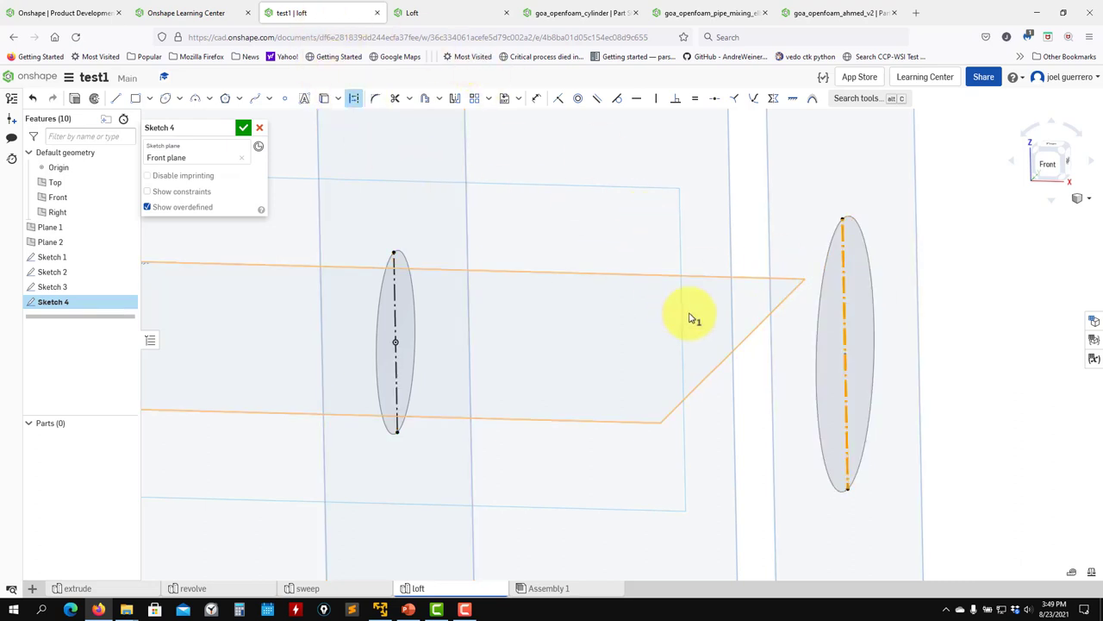
{"action": "key", "text": "Escape"}
{"action": "key", "text": "n"}
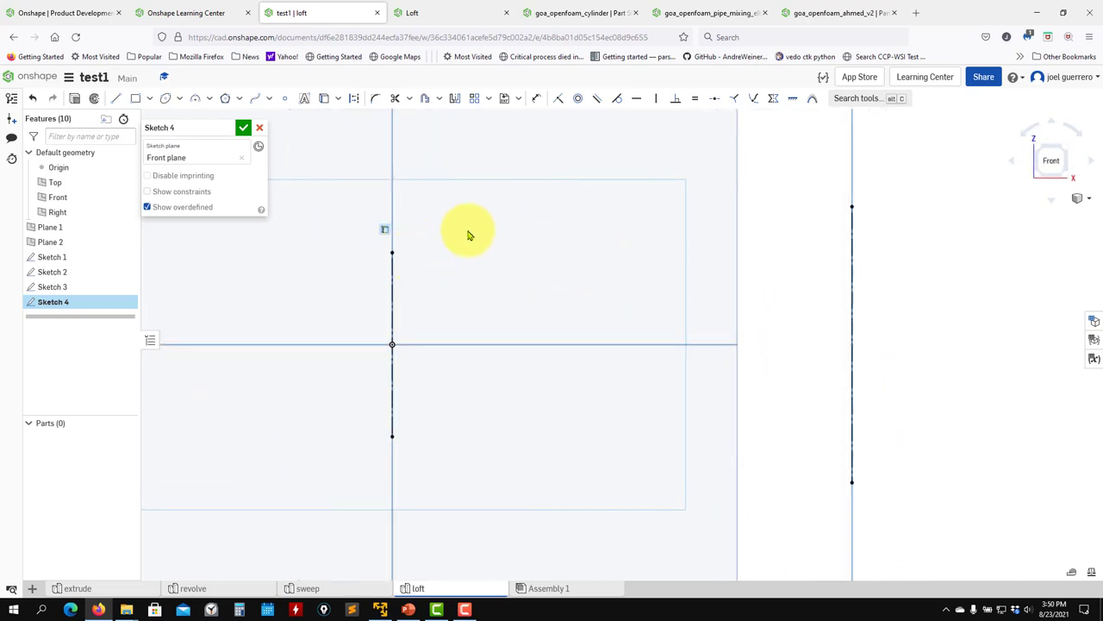
- Draw a wavy spline between the upper ends of the two construction lines, passing through two intermediate points
{"action": "left_click", "coordinate": [254, 97]}
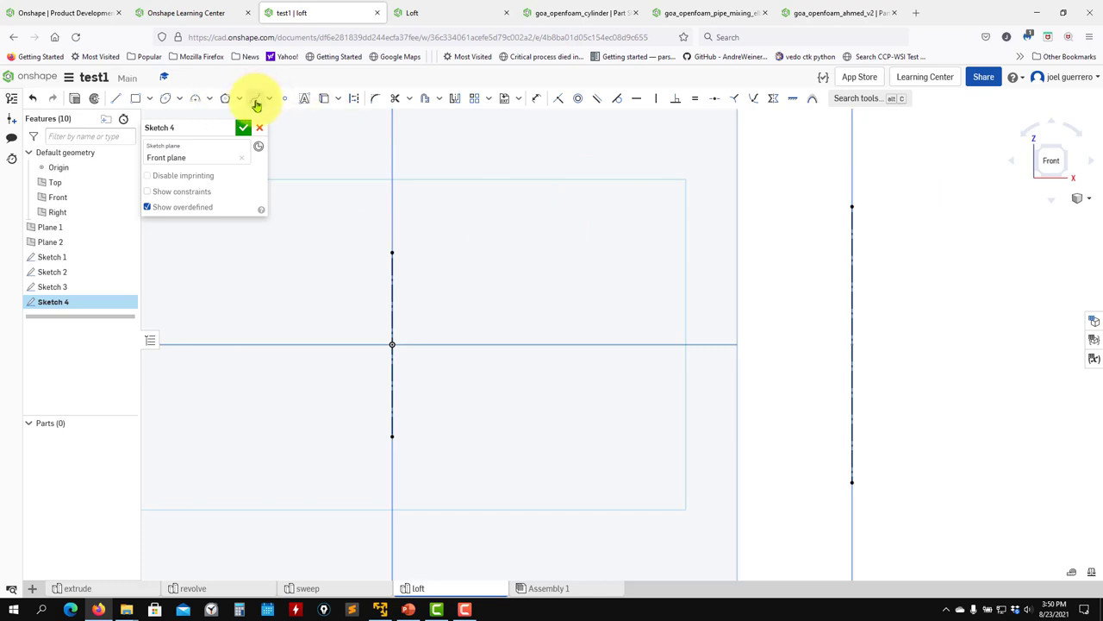
{"action": "left_click", "coordinate": [392, 253]}
{"action": "left_click", "coordinate": [505, 221]}
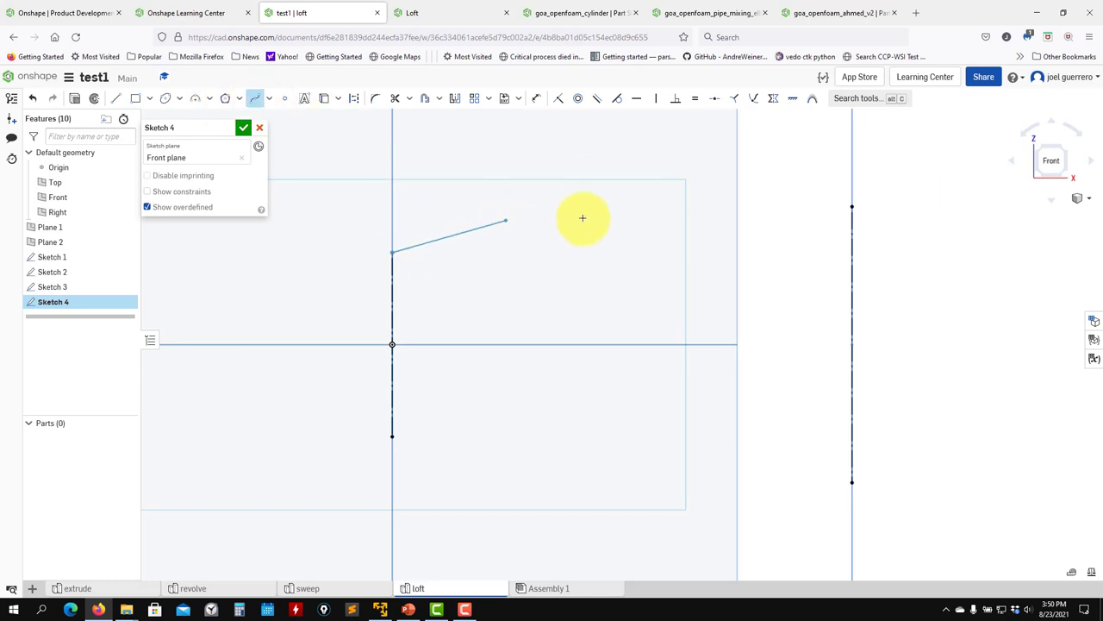
{"action": "left_click", "coordinate": [655, 235]}
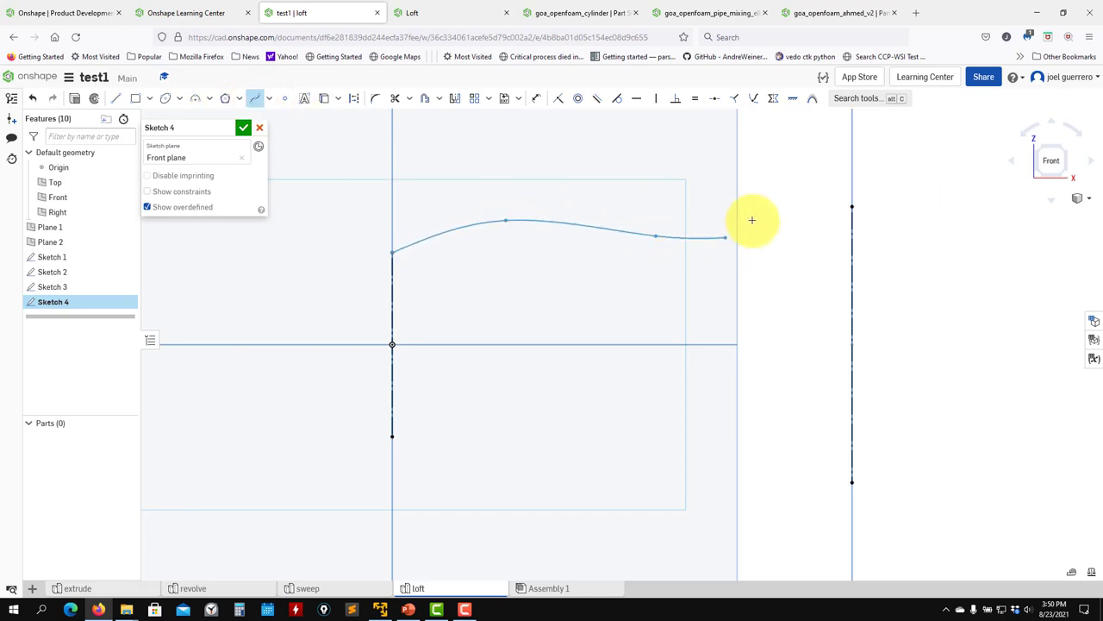
{"action": "left_click", "coordinate": [851, 207]}
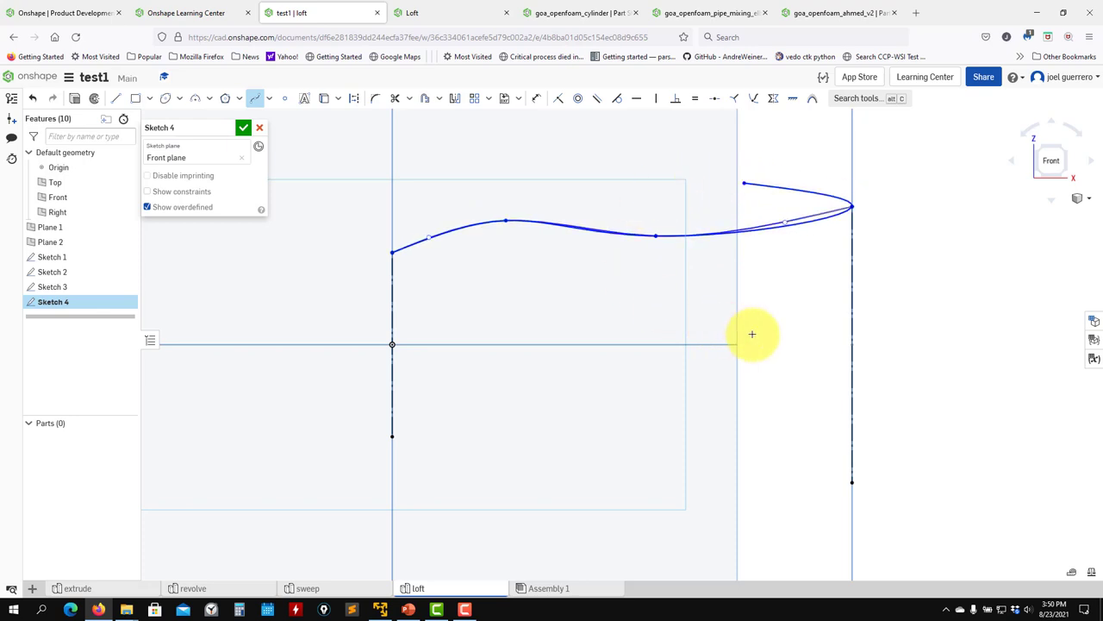
{"action": "key", "text": "Escape"}
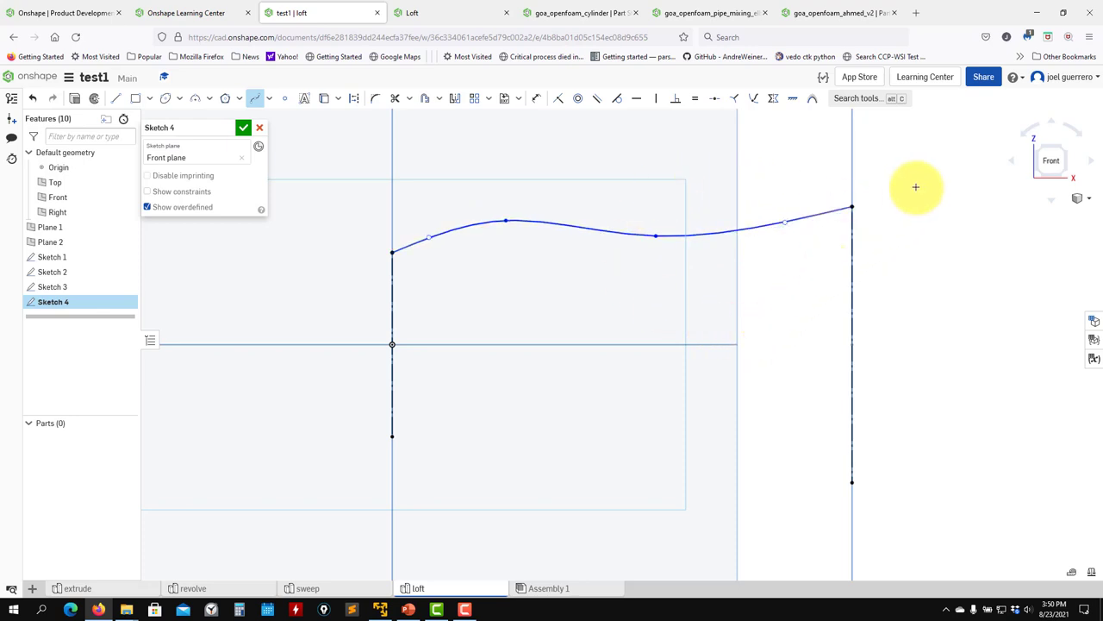
- Draw a downward-bulging spline between the lower ends of the construction lines through one intermediate point, and finish the sketch
{"action": "left_click", "coordinate": [392, 436]}
{"action": "left_click", "coordinate": [537, 532]}
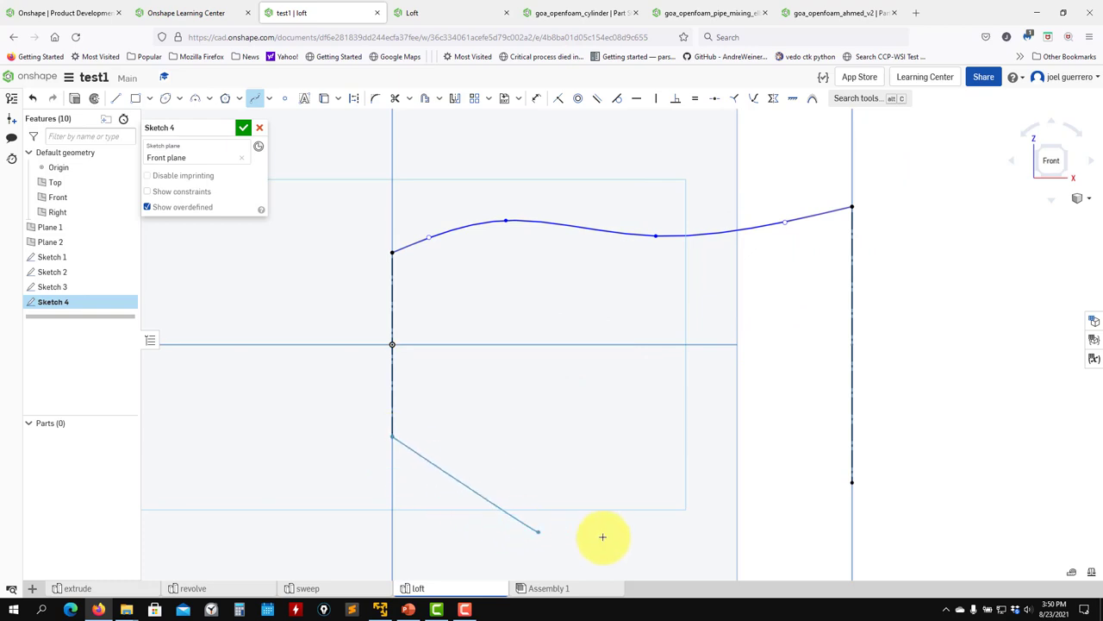
{"action": "left_click", "coordinate": [852, 484]}
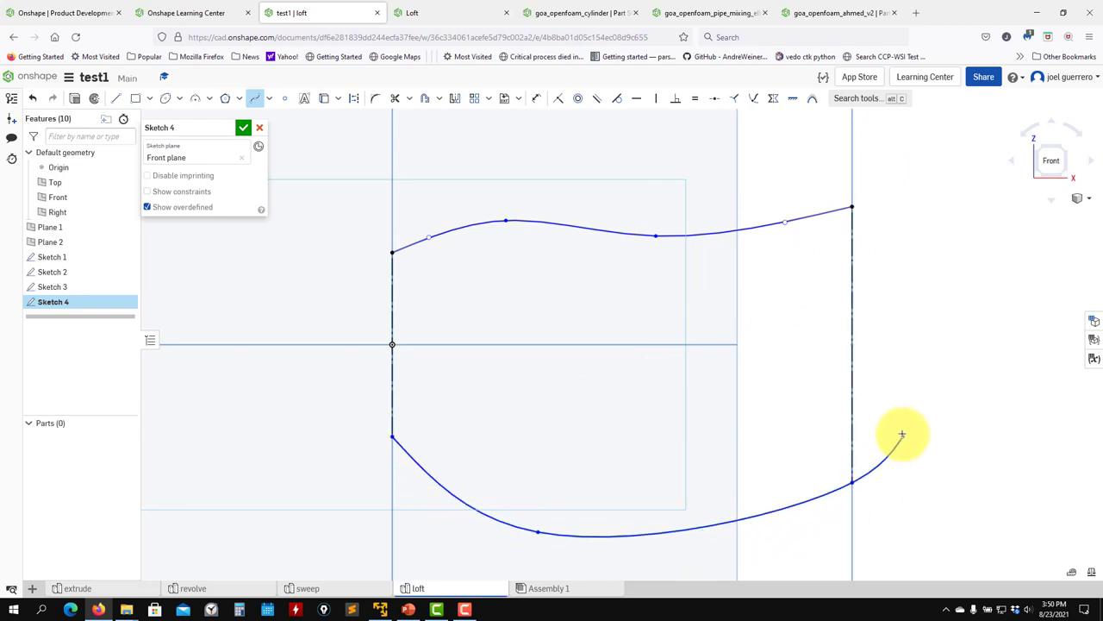
{"action": "key", "text": "Escape"}
{"action": "middle_click_drag", "start_coordinate": [674, 427], "coordinate": [598, 374]}
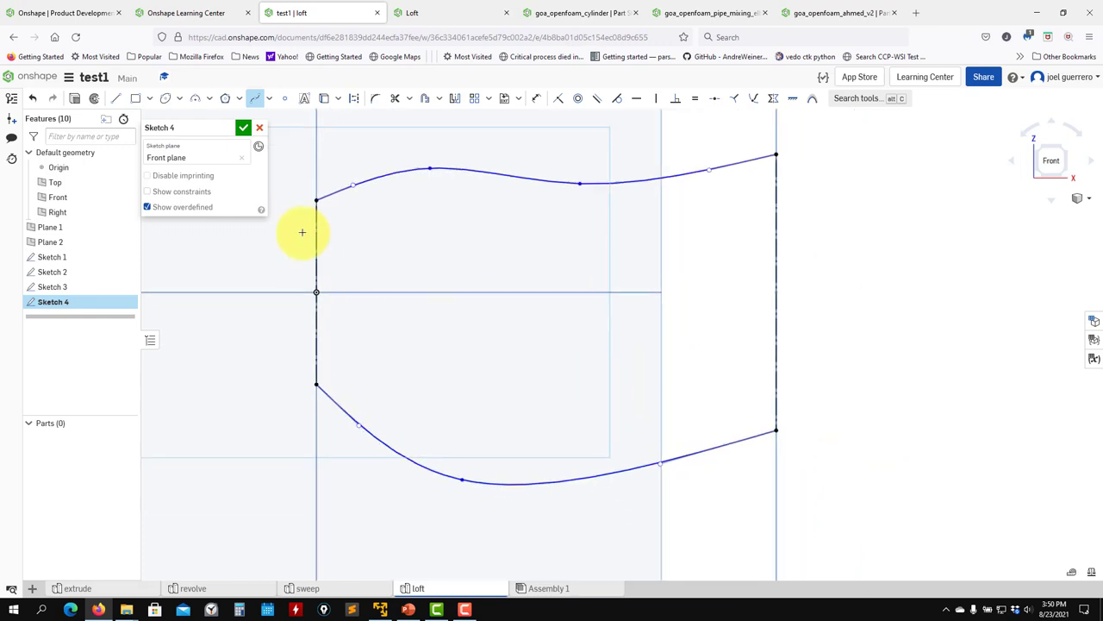
{"action": "left_click", "coordinate": [244, 128]}
{"action": "right_click_drag", "start_coordinate": [488, 347], "coordinate": [491, 352]}
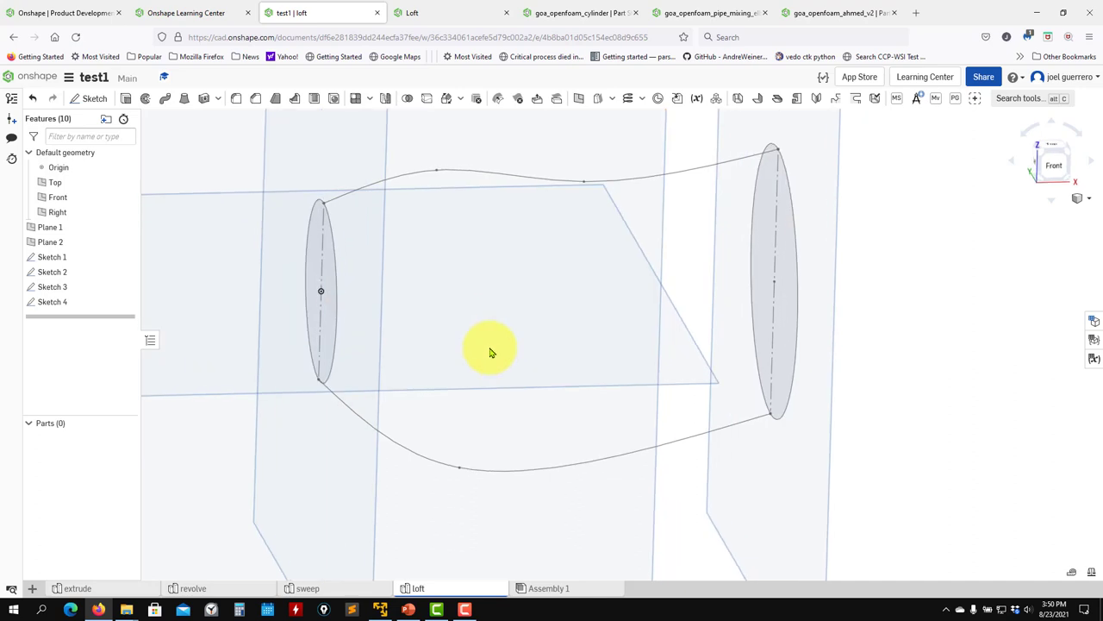
- Loft a new solid between the circles of Sketch 1 and Sketch 2, using the upper and lower splines of Sketch 4 as guides
{"action": "left_click", "coordinate": [179, 104]}
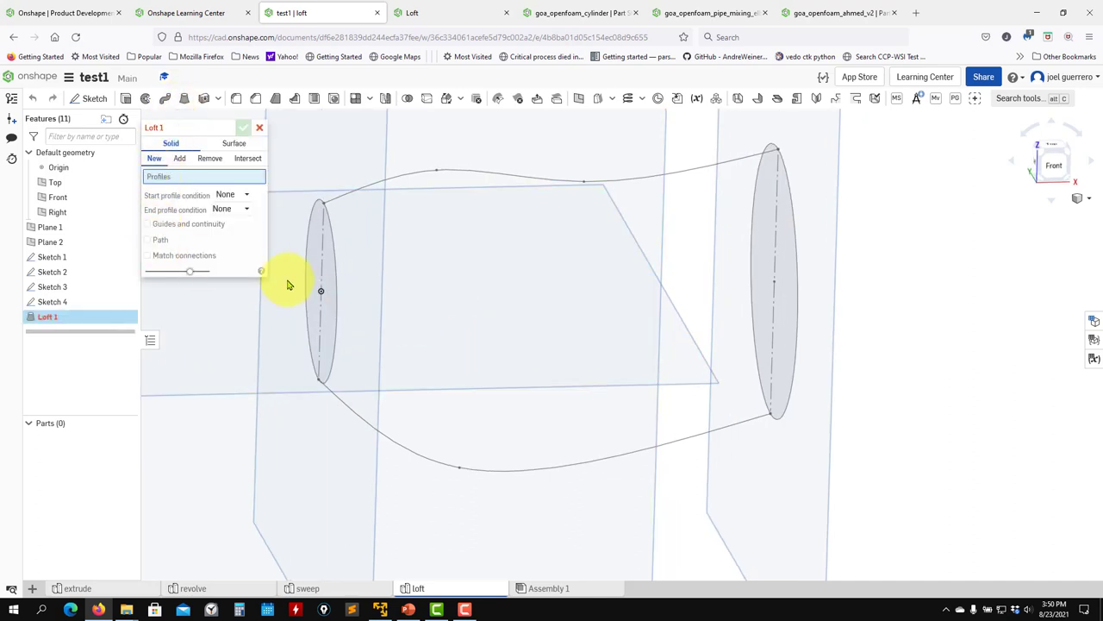
{"action": "left_click", "coordinate": [327, 261]}
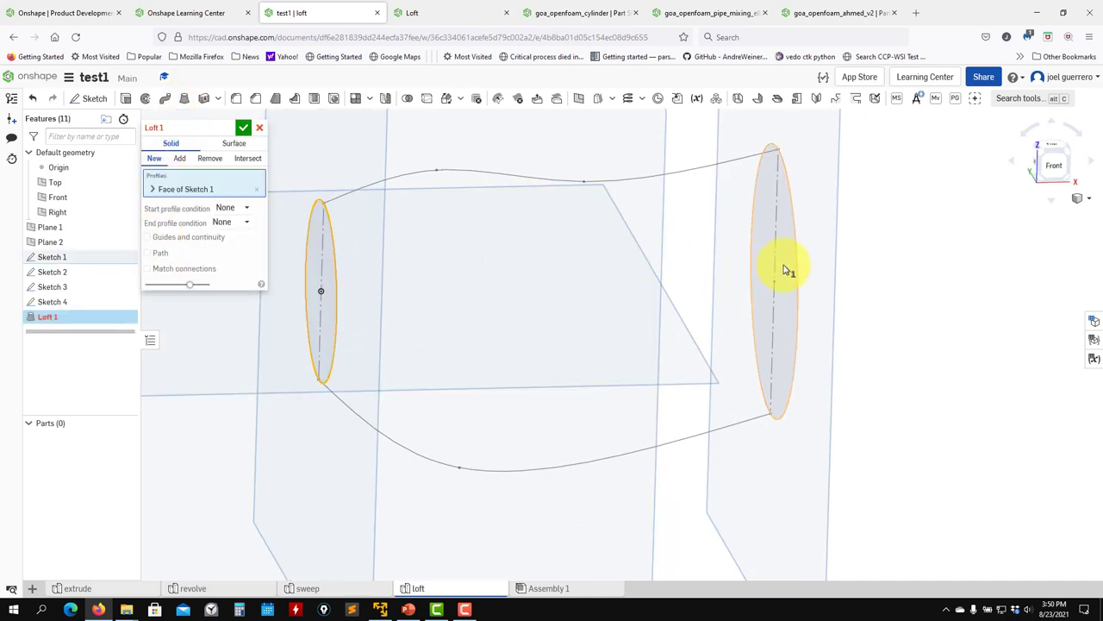
{"action": "left_click", "coordinate": [785, 270]}
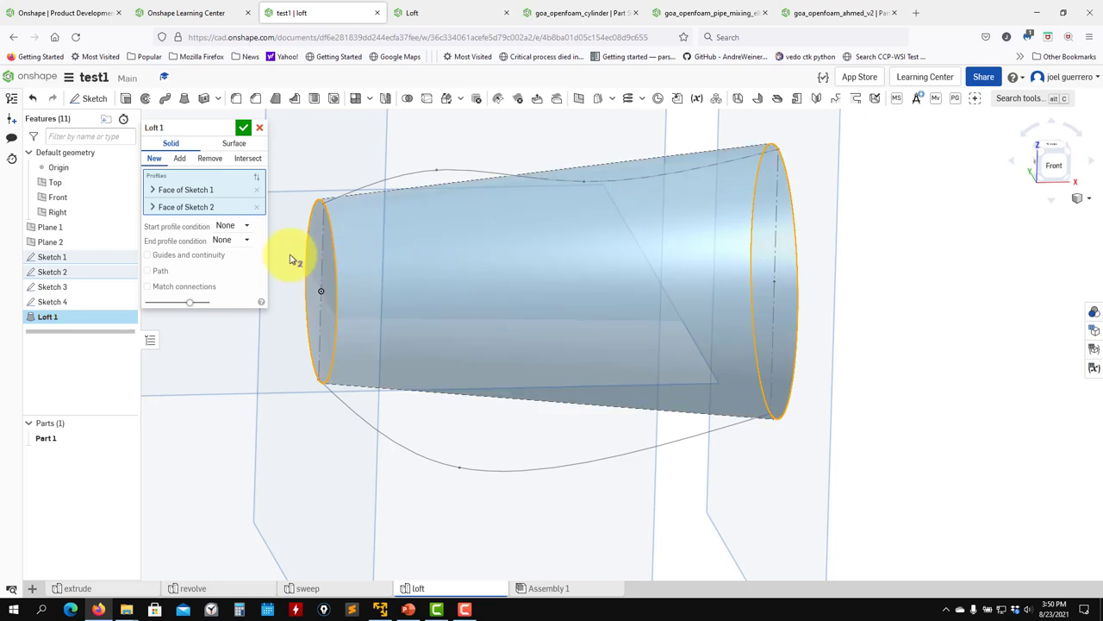
{"action": "left_click", "coordinate": [170, 259]}
{"action": "left_click", "coordinate": [394, 175]}
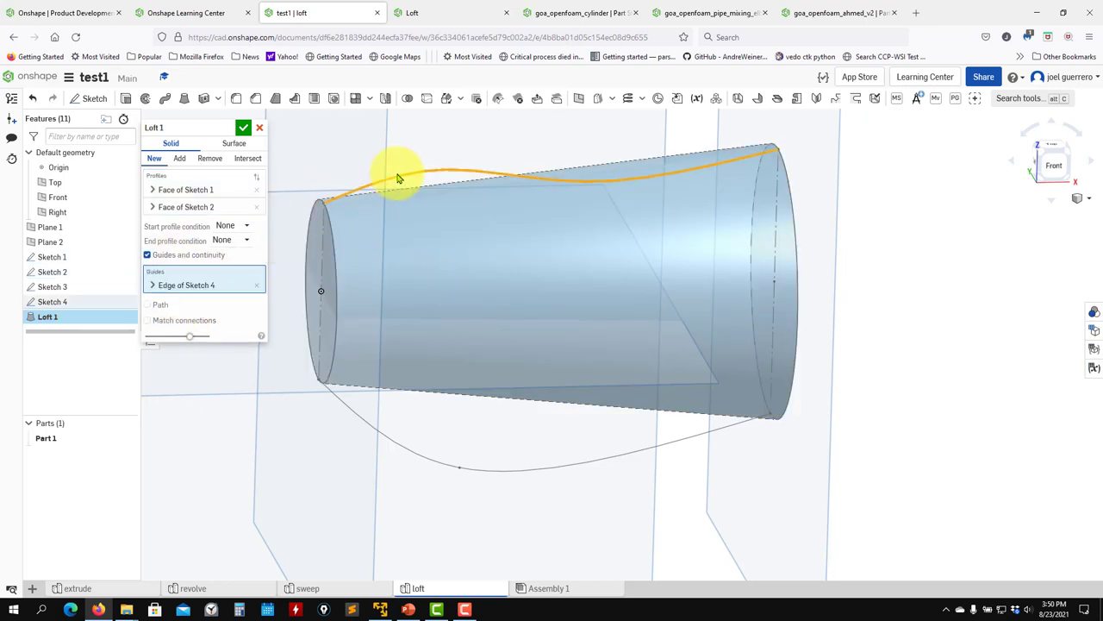
{"action": "left_click", "coordinate": [395, 448]}
{"action": "right_click_drag", "start_coordinate": [531, 505], "coordinate": [562, 490]}
{"action": "left_click", "coordinate": [244, 128]}
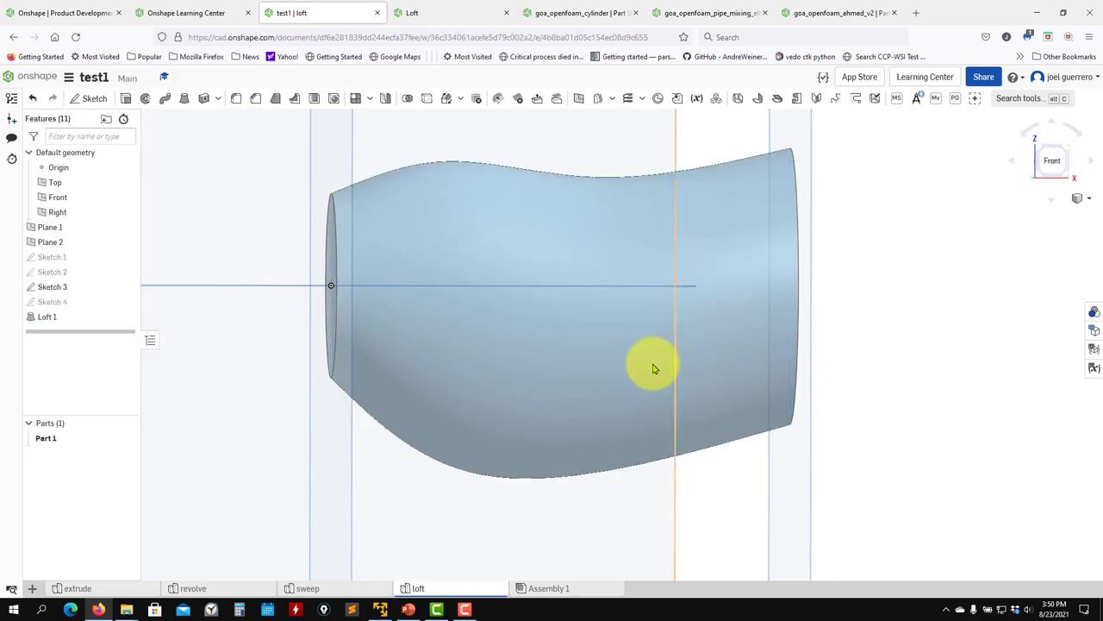
- Add a second loft from the large end face of the lofted part to the ellipse in Sketch 3
{"action": "right_click_drag", "start_coordinate": [687, 372], "coordinate": [522, 350]}
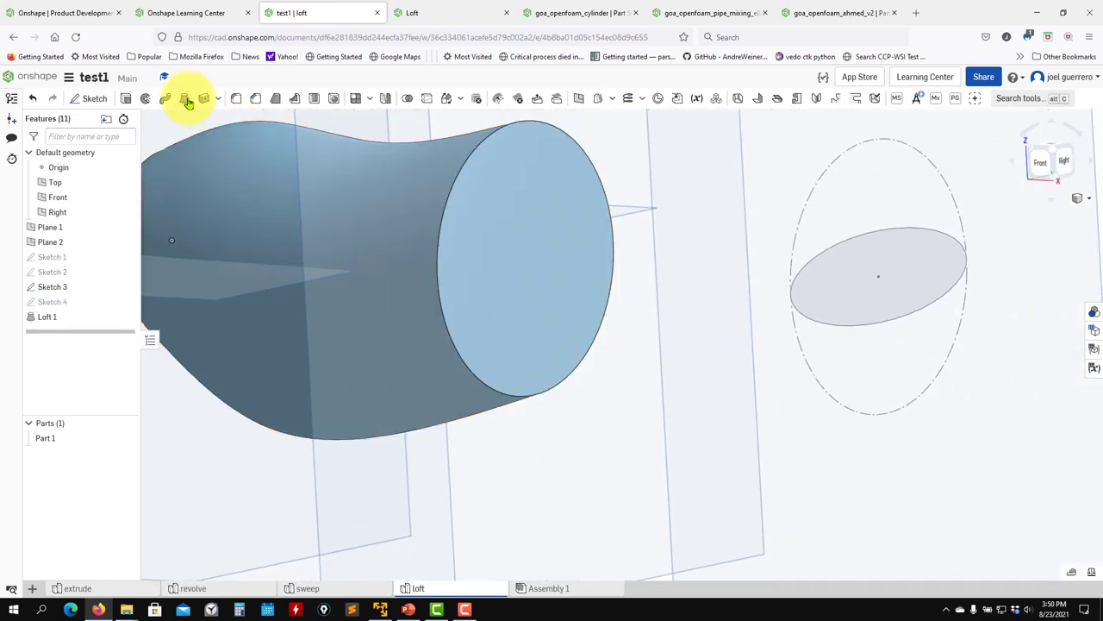
{"action": "left_click", "coordinate": [546, 278]}
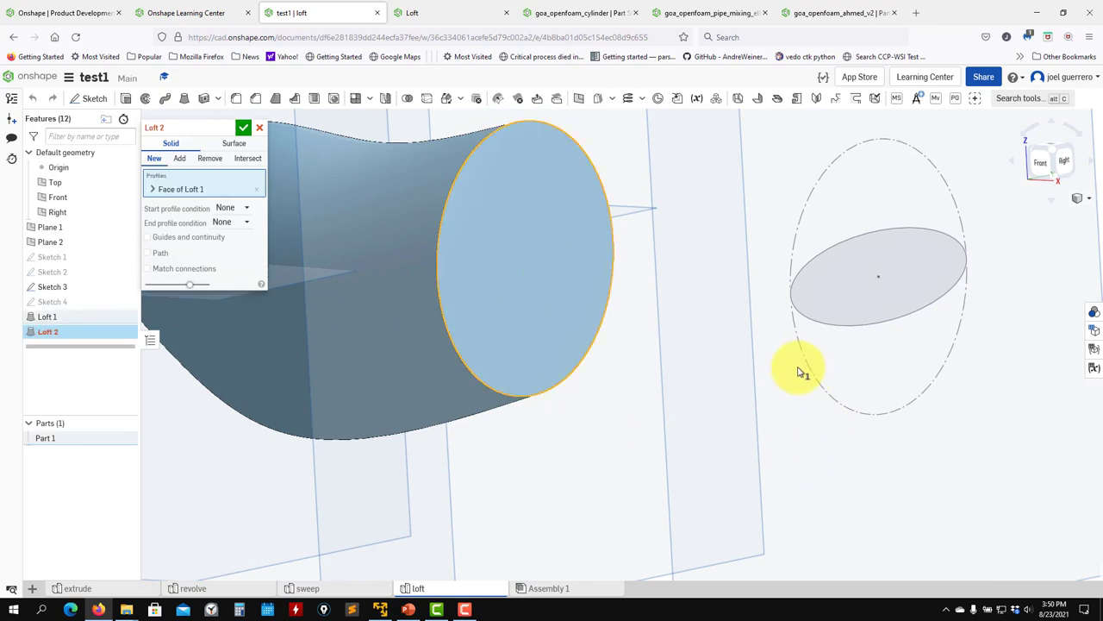
{"action": "left_click", "coordinate": [868, 317]}
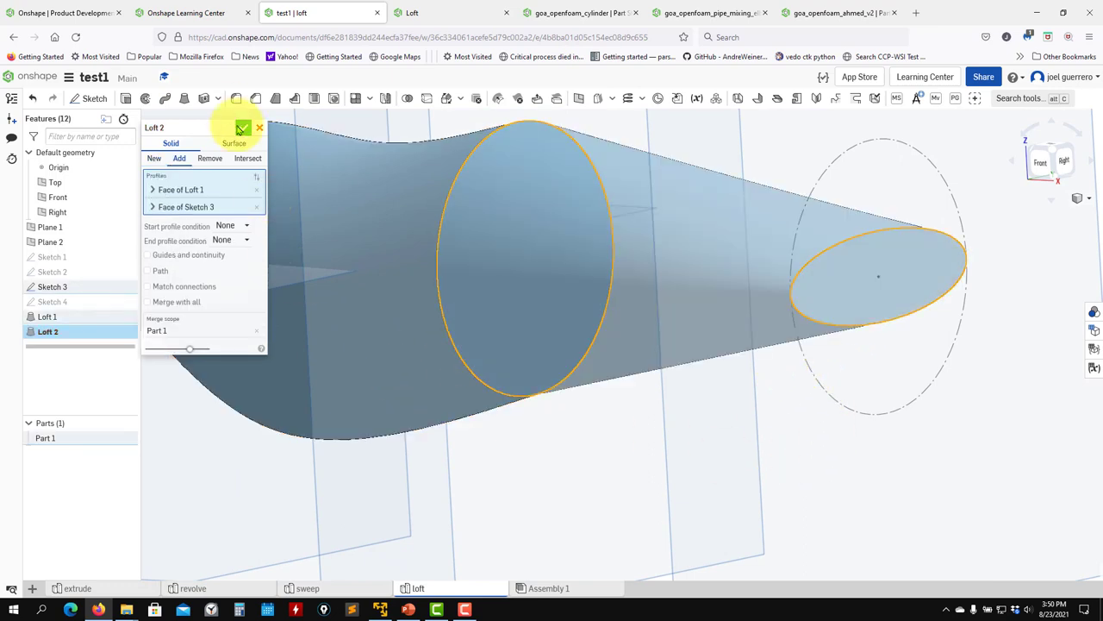
{"action": "left_click", "coordinate": [243, 127]}
{"action": "right_click_drag", "start_coordinate": [664, 443], "coordinate": [916, 423]}
{"action": "scroll", "coordinate": [644, 448], "scroll_direction": "up", "scroll_amount": 3}
{"action": "scroll", "coordinate": [845, 445], "scroll_direction": "up", "scroll_amount": 3}
{"action": "right_click_drag", "start_coordinate": [703, 422], "coordinate": [193, 419]}
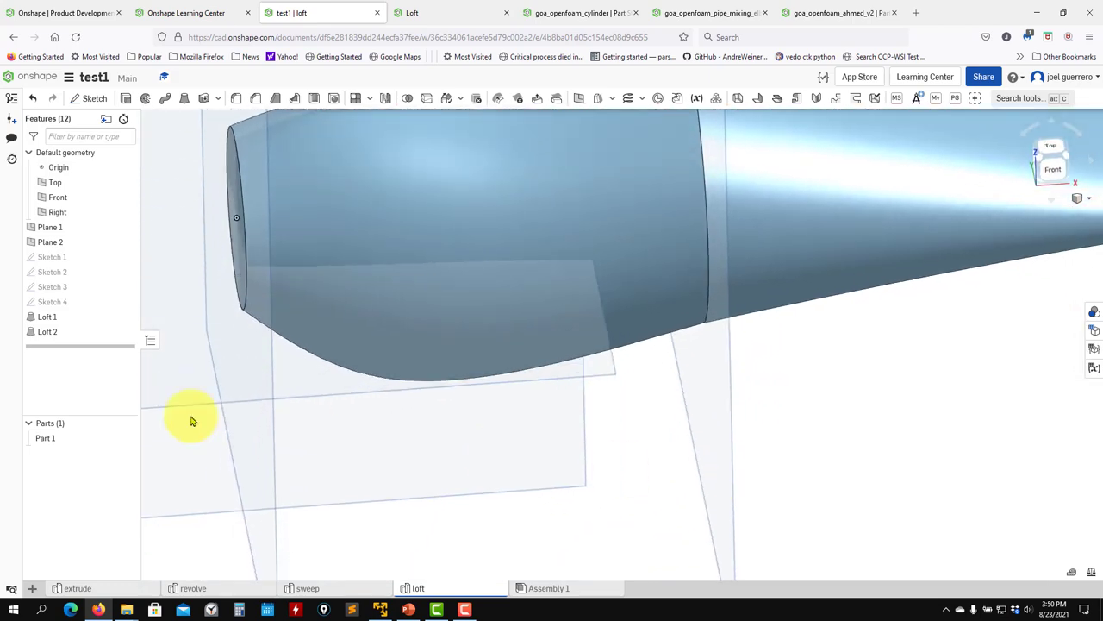
- Delete the second loft that extends the part to the ellipse
{"action": "right_click", "coordinate": [53, 333]}
{"action": "left_click", "coordinate": [86, 466]}
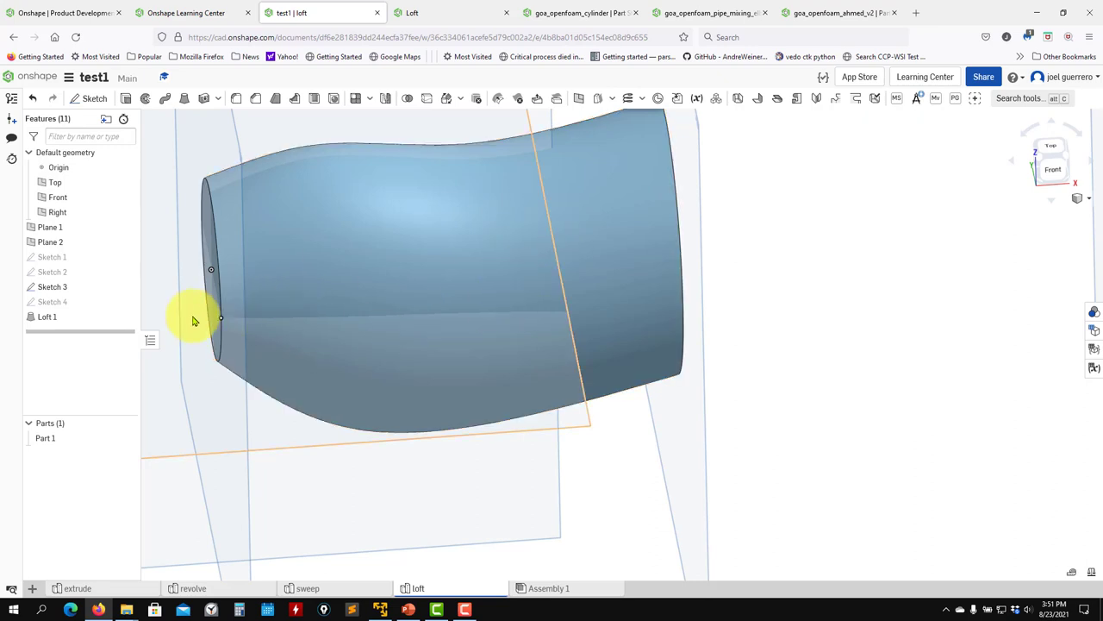
- Reopen Sketch 4 on the Front plane, face the sketch plane, and delete the lower spline
{"action": "double_click", "coordinate": [76, 302]}
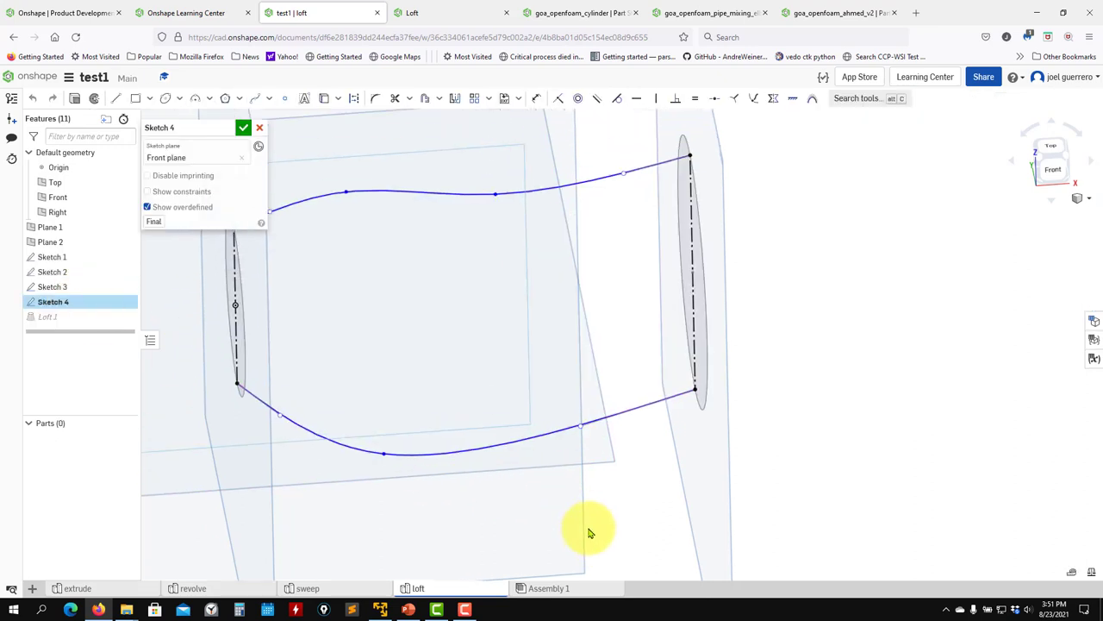
{"action": "key", "text": "n"}
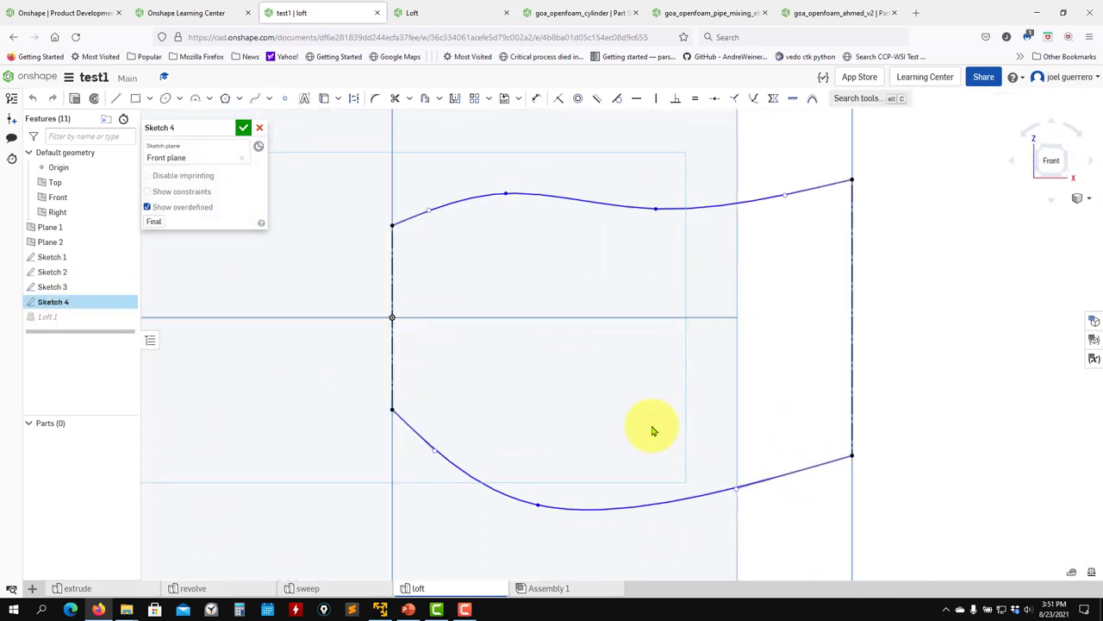
{"action": "middle_click_drag", "start_coordinate": [434, 389], "coordinate": [383, 387]}
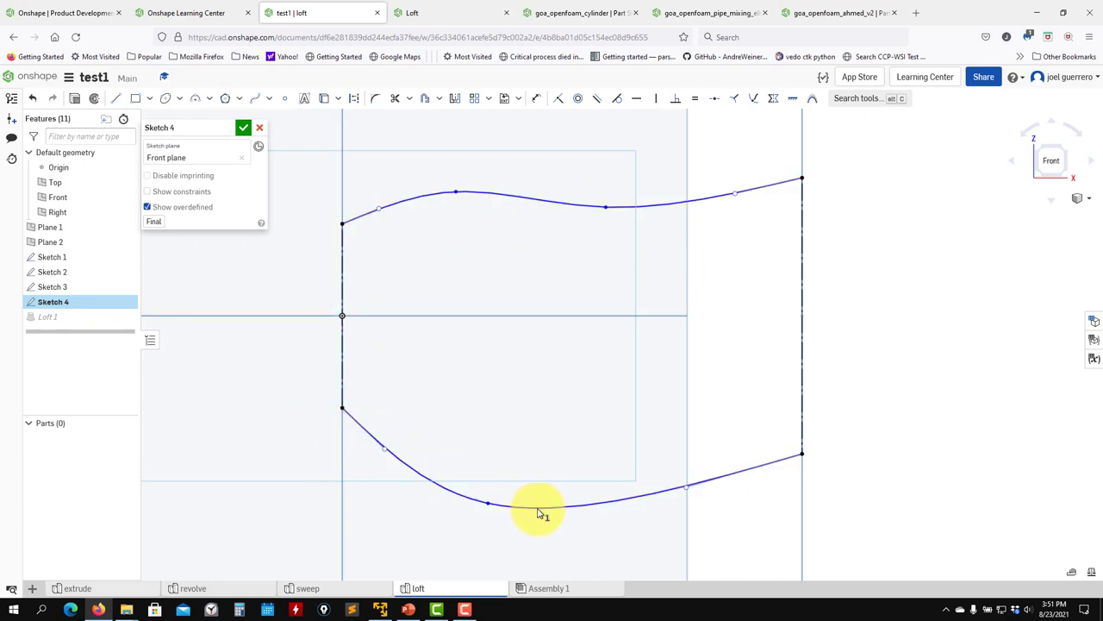
- Draw a horizontal line from the origin to the midpoint of the larger circle's vertical construction line and make it construction geometry
{"action": "left_click", "coordinate": [116, 97]}
{"action": "left_click", "coordinate": [344, 315]}
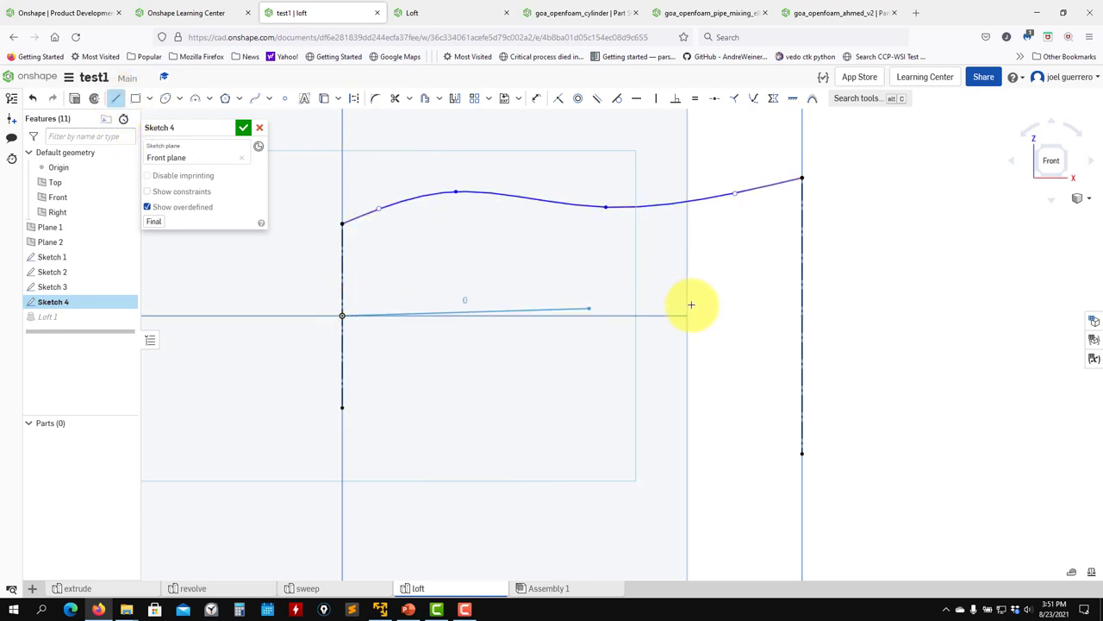
{"action": "left_click", "coordinate": [802, 316]}
{"action": "key", "text": "Escape"}
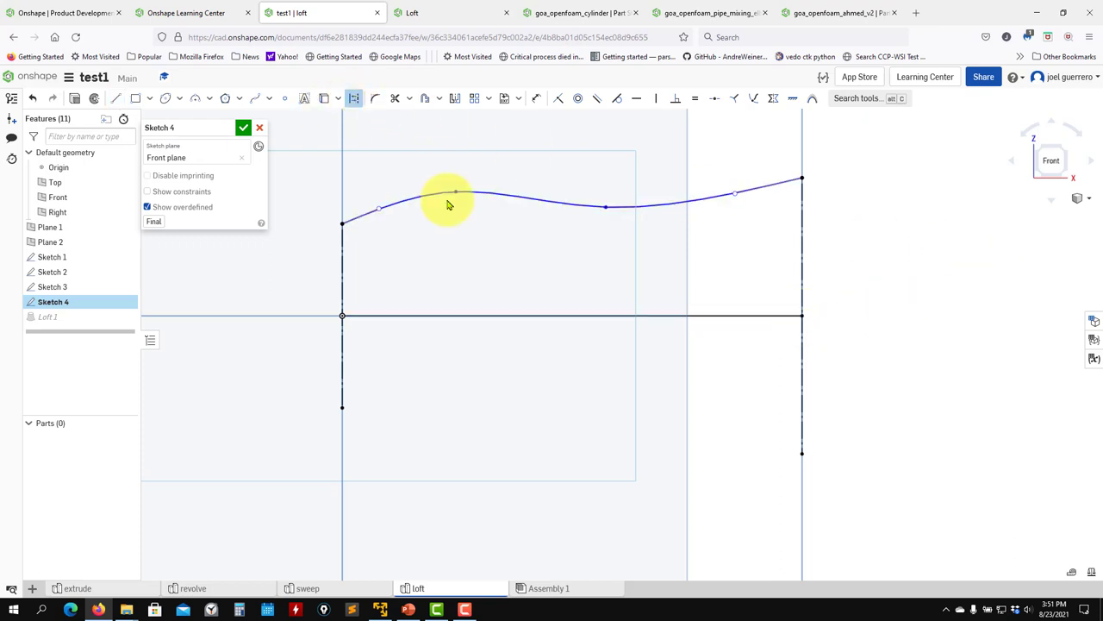
{"action": "left_click", "coordinate": [595, 315]}
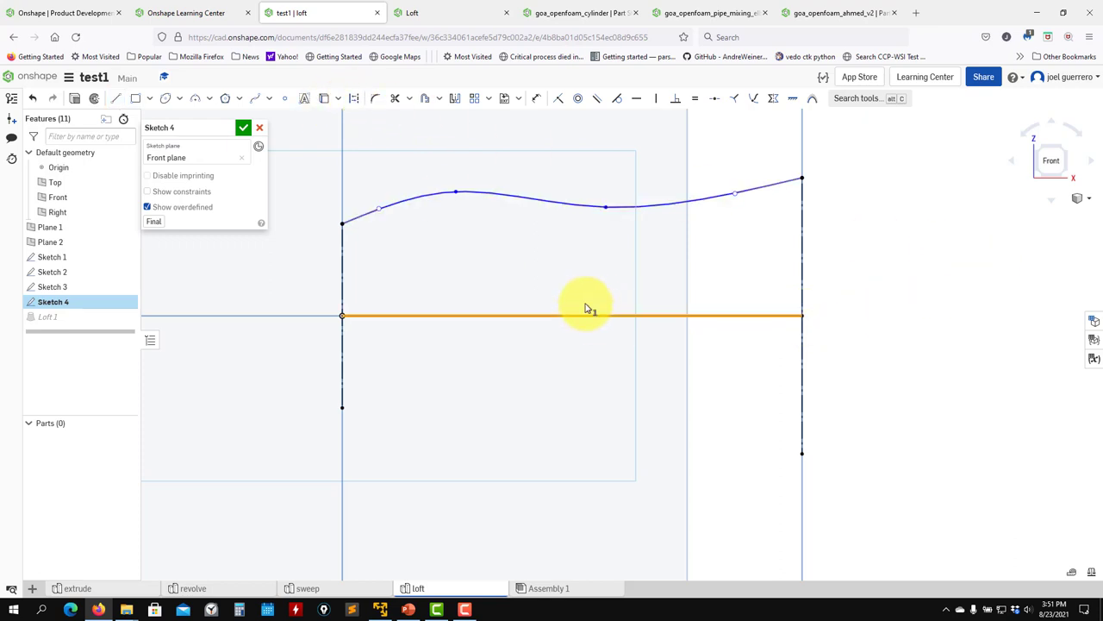
{"action": "left_click", "coordinate": [353, 100]}
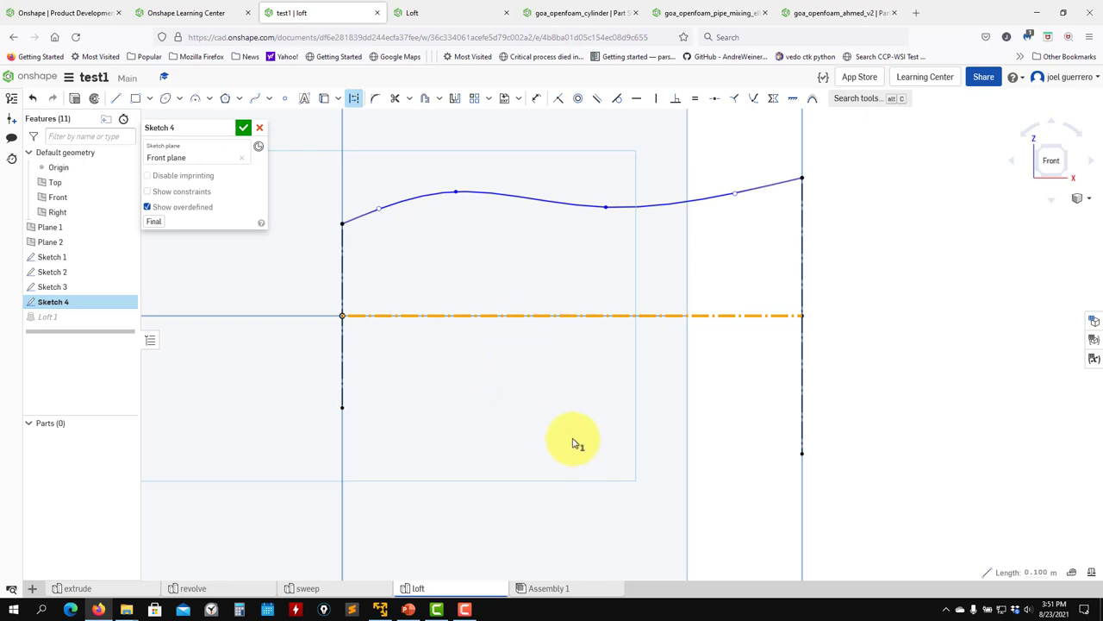
- Mirror the upper spline about the horizontal construction line and finish the sketch
{"action": "left_click", "coordinate": [455, 100]}
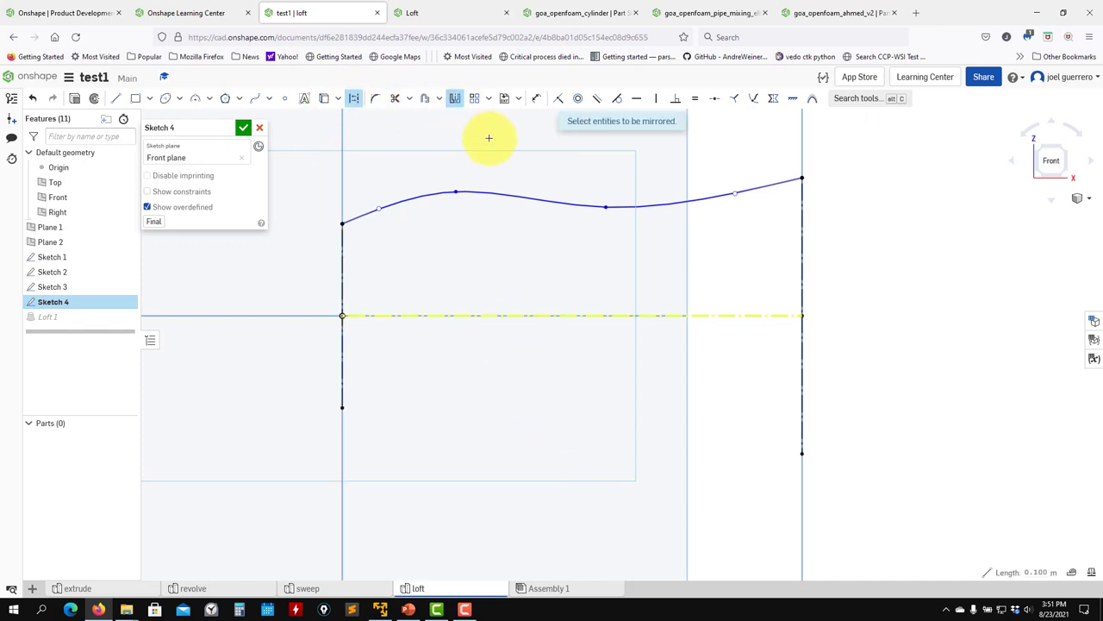
{"action": "key", "text": "Escape"}
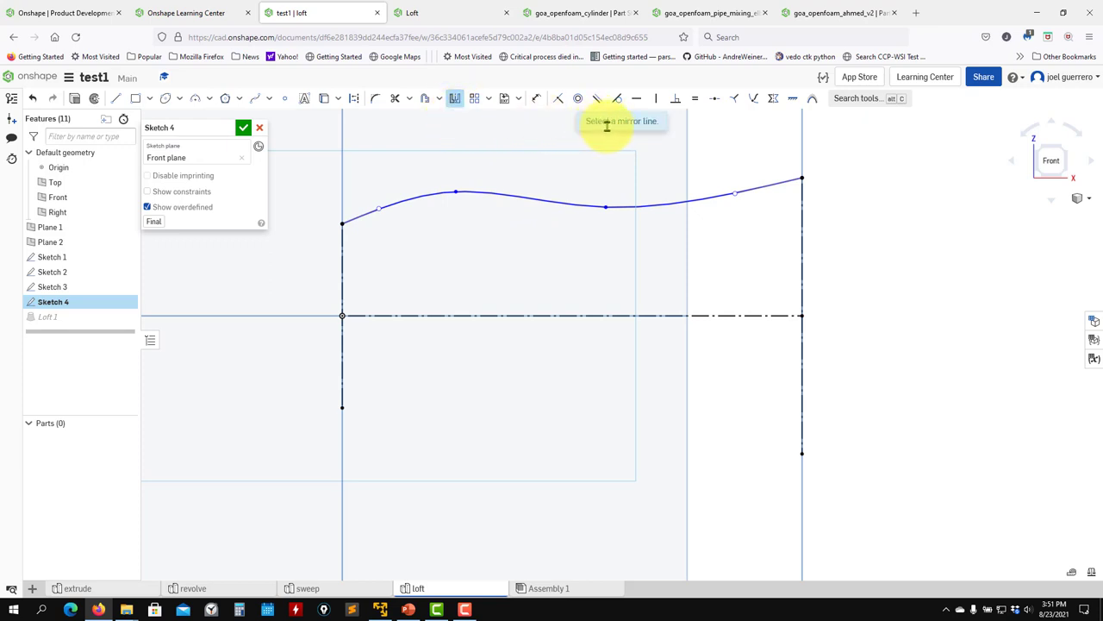
{"action": "left_click", "coordinate": [630, 315]}
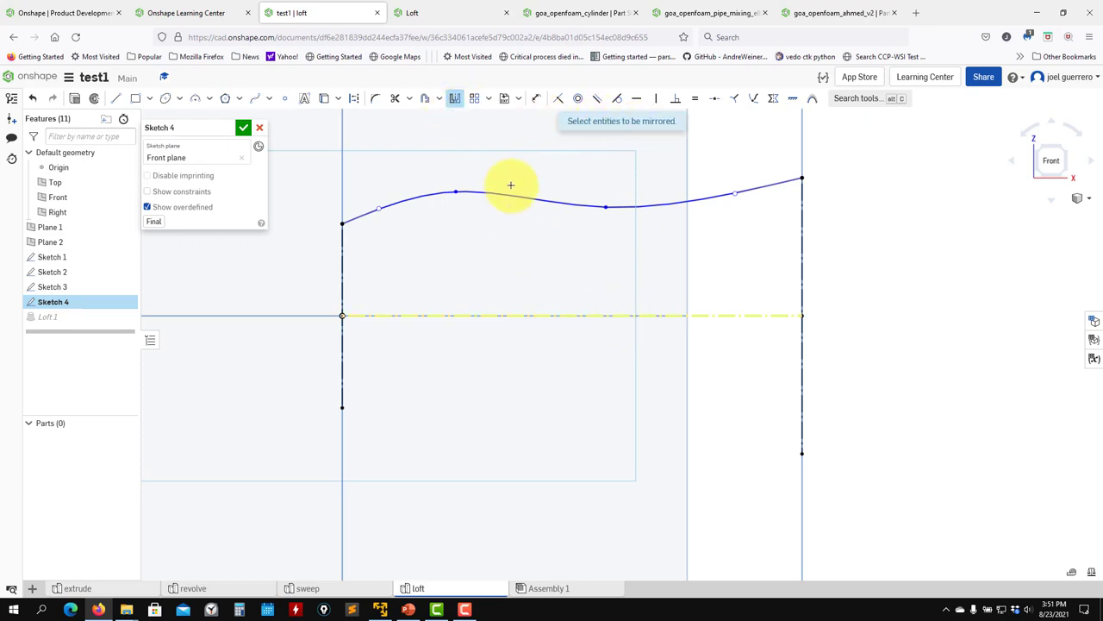
{"action": "left_click", "coordinate": [525, 198]}
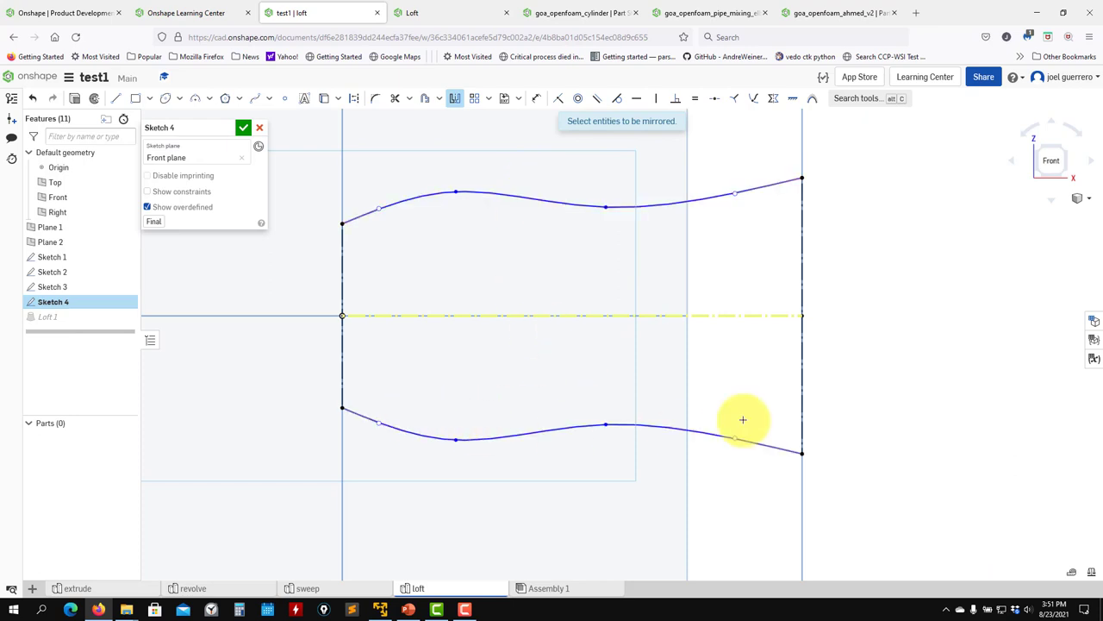
{"action": "left_click", "coordinate": [244, 128]}
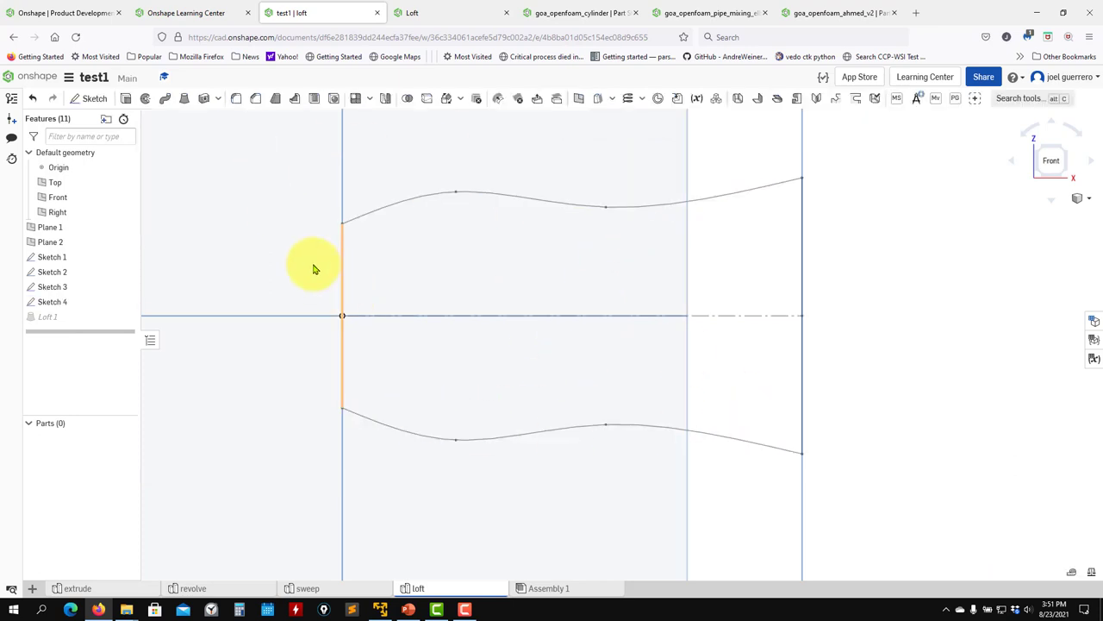
- Edit Loft 1, clearing its old guides and selecting the upper spline and its mirrored copy as the new guides
{"action": "double_click", "coordinate": [47, 315]}
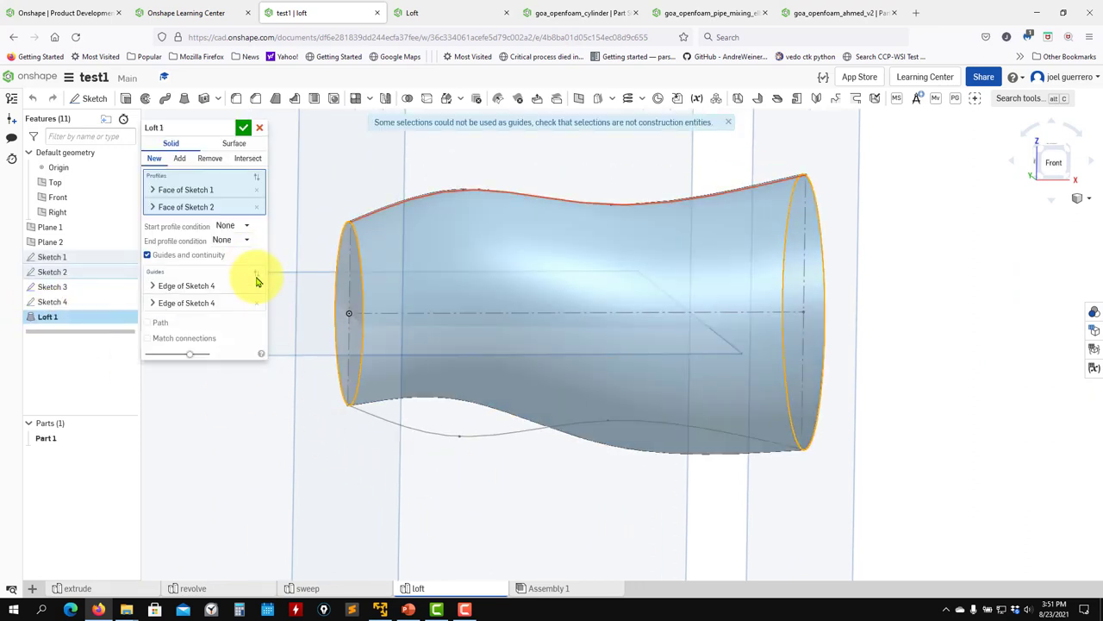
{"action": "left_click", "coordinate": [257, 303]}
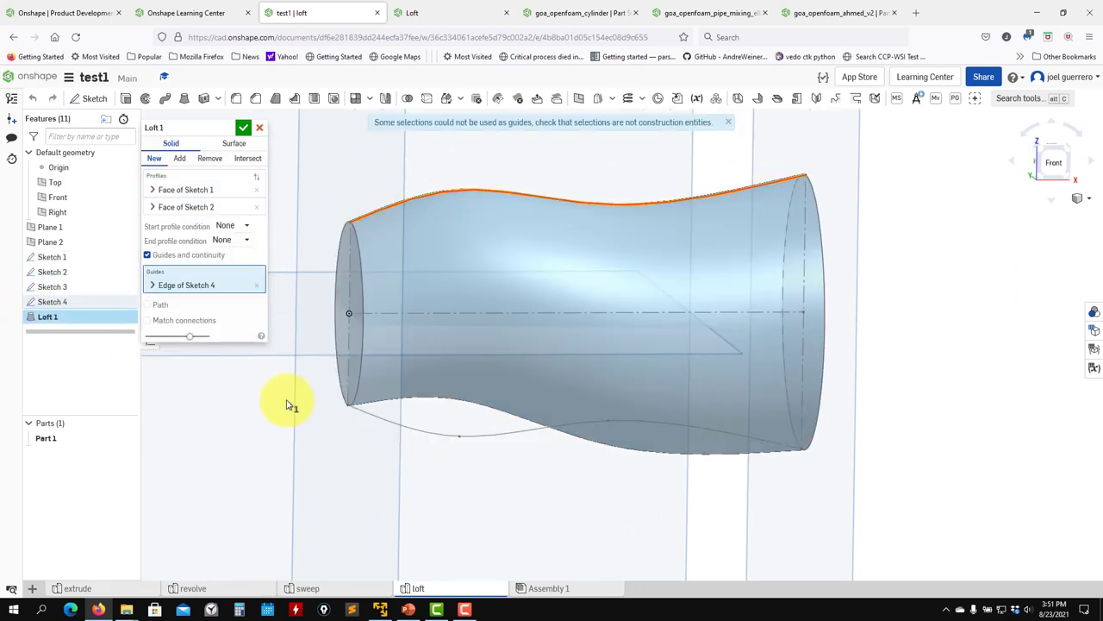
{"action": "left_click", "coordinate": [256, 285]}
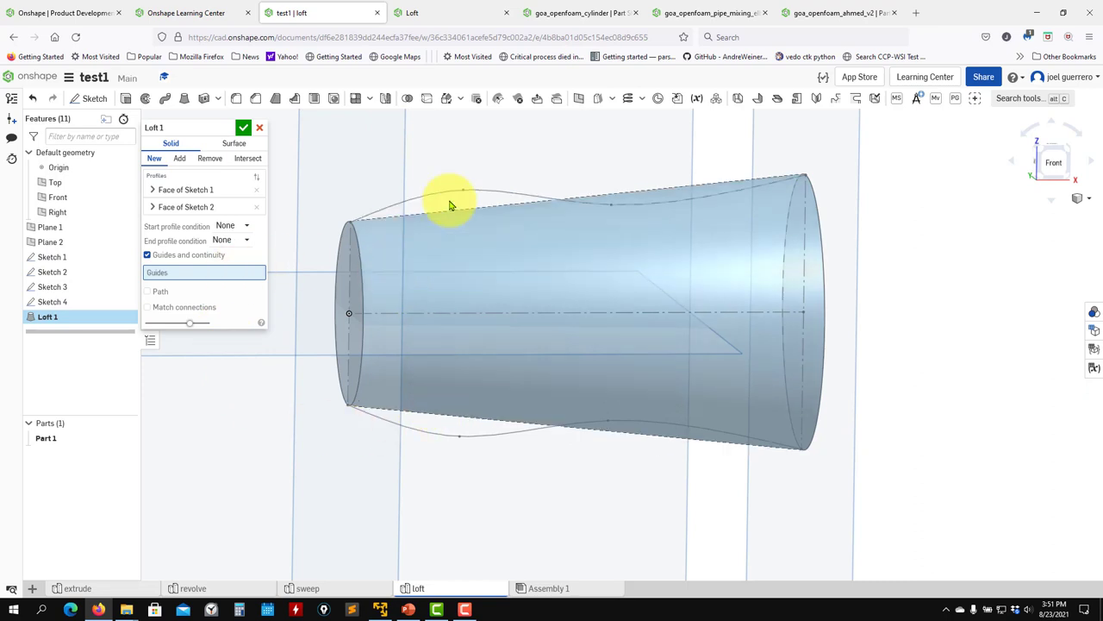
{"action": "left_click", "coordinate": [450, 197]}
{"action": "left_click", "coordinate": [436, 438]}
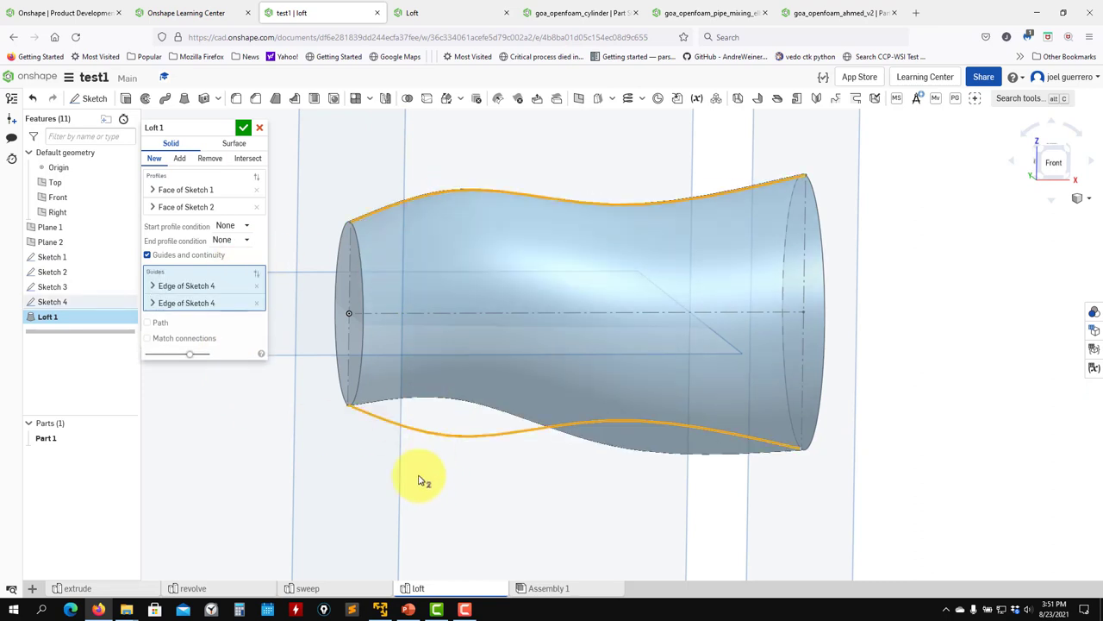
{"action": "left_click", "coordinate": [243, 128]}
{"action": "mouse_move", "coordinate": [500, 429]}
{"action": "right_mouse_down"}
{"action": "mouse_move", "coordinate": [689, 460]}
{"action": "mouse_move", "coordinate": [712, 384]}
{"action": "mouse_move", "coordinate": [787, 408]}
{"action": "mouse_move", "coordinate": [606, 405]}
{"action": "right_mouse_up"}
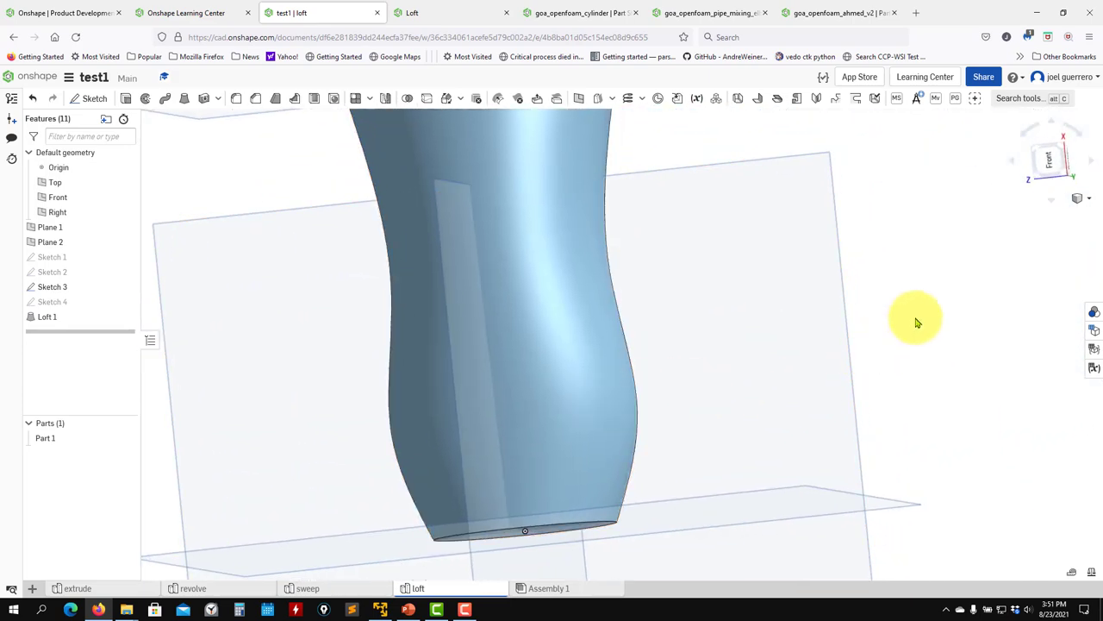
{"action": "scroll", "coordinate": [915, 326], "scroll_direction": "up", "scroll_amount": 2}
{"action": "scroll", "coordinate": [857, 332], "scroll_direction": "down", "scroll_amount": 4}
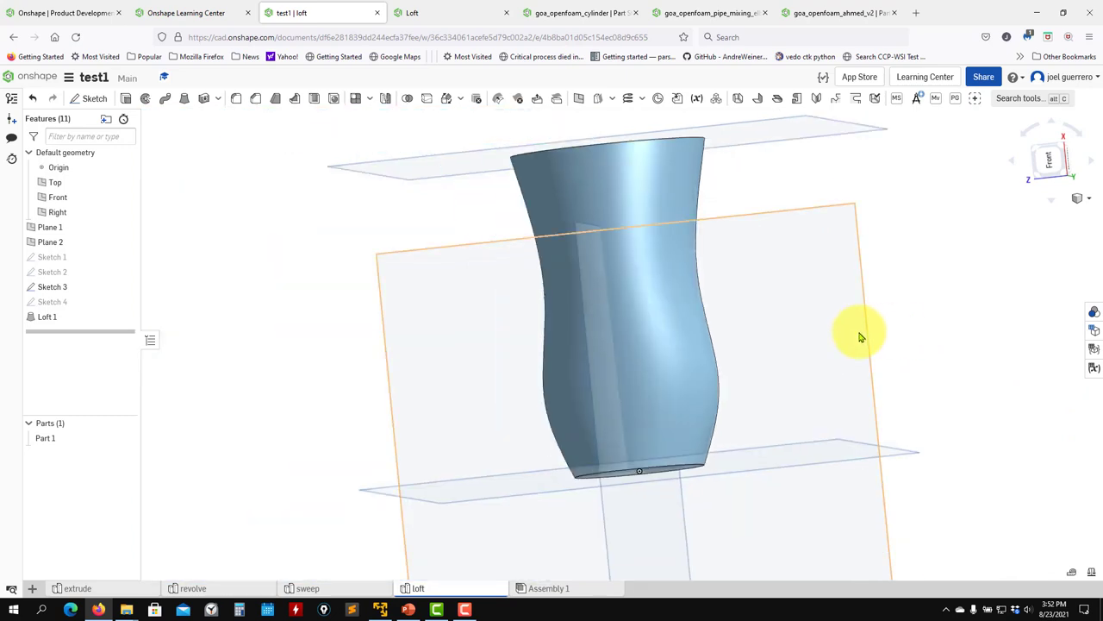
{"action": "right_click_drag", "start_coordinate": [857, 332], "coordinate": [500, 270]}
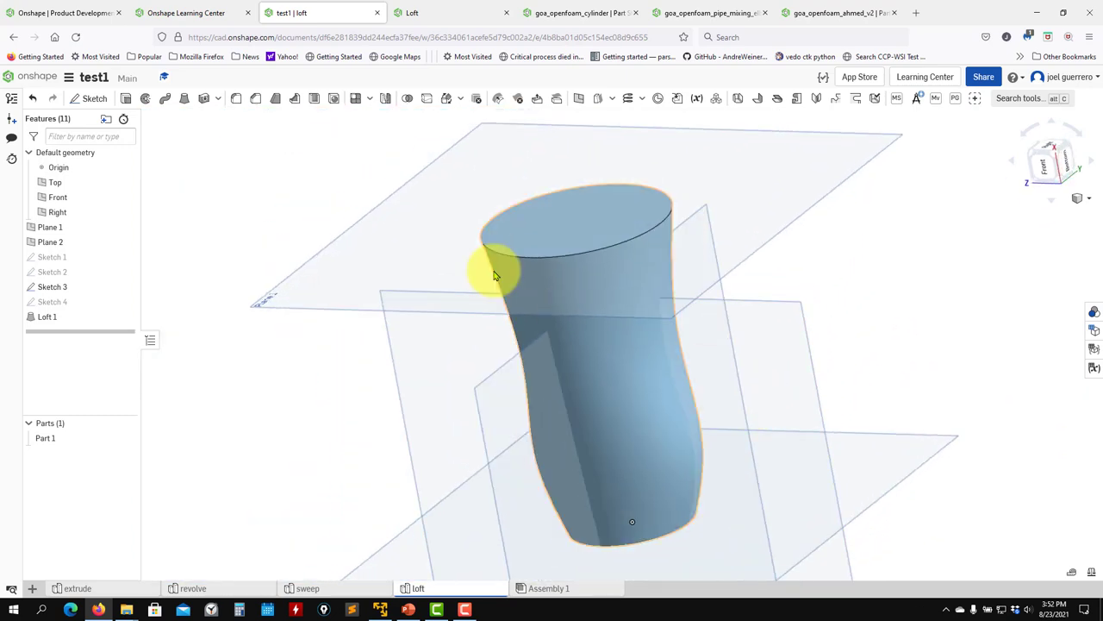
- Switch to the Loft help page, examine the section on lofting with a path (centerline guide), and return to the loft Part Studio
{"action": "left_click", "coordinate": [448, 13]}
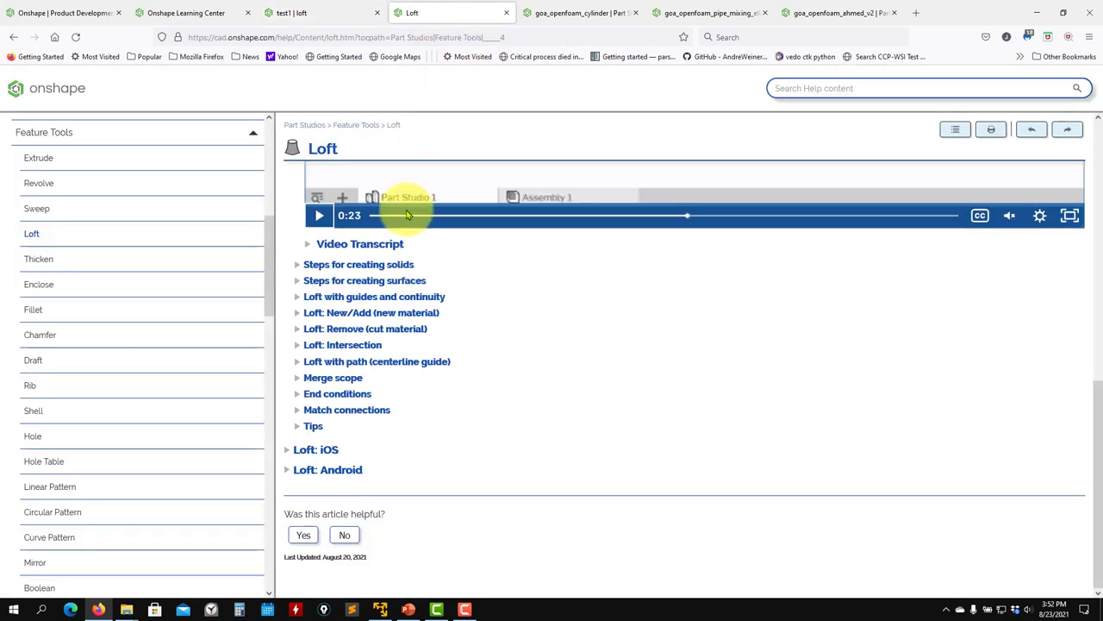
{"action": "left_click", "coordinate": [395, 362]}
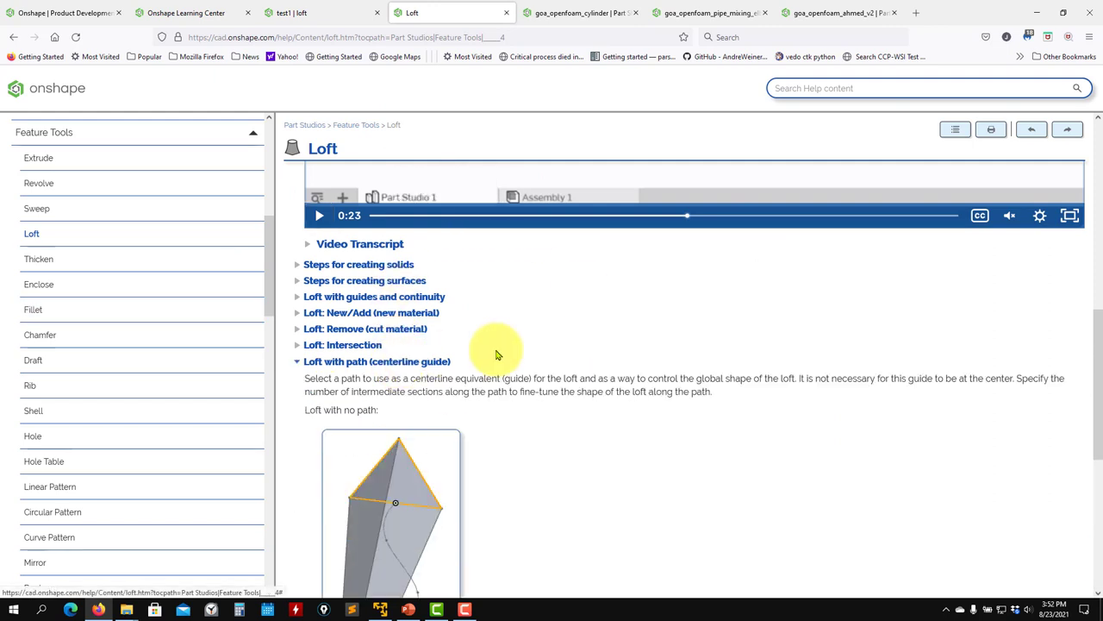
{"action": "scroll", "coordinate": [509, 352], "scroll_direction": "down", "scroll_amount": 6}
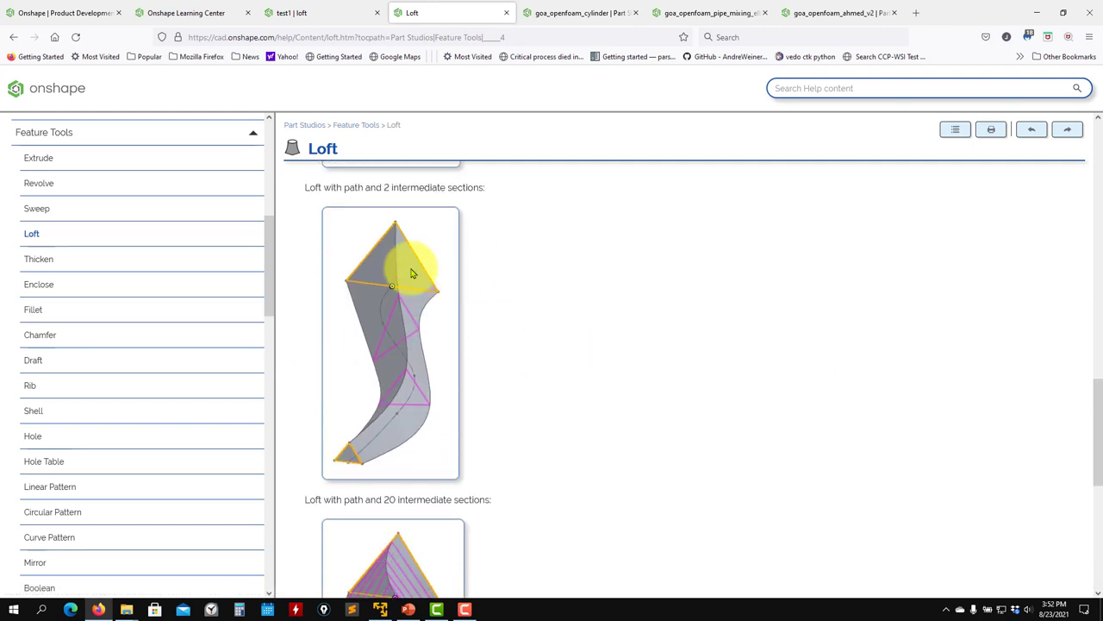
{"action": "scroll", "coordinate": [382, 395], "scroll_direction": "down", "scroll_amount": 1}
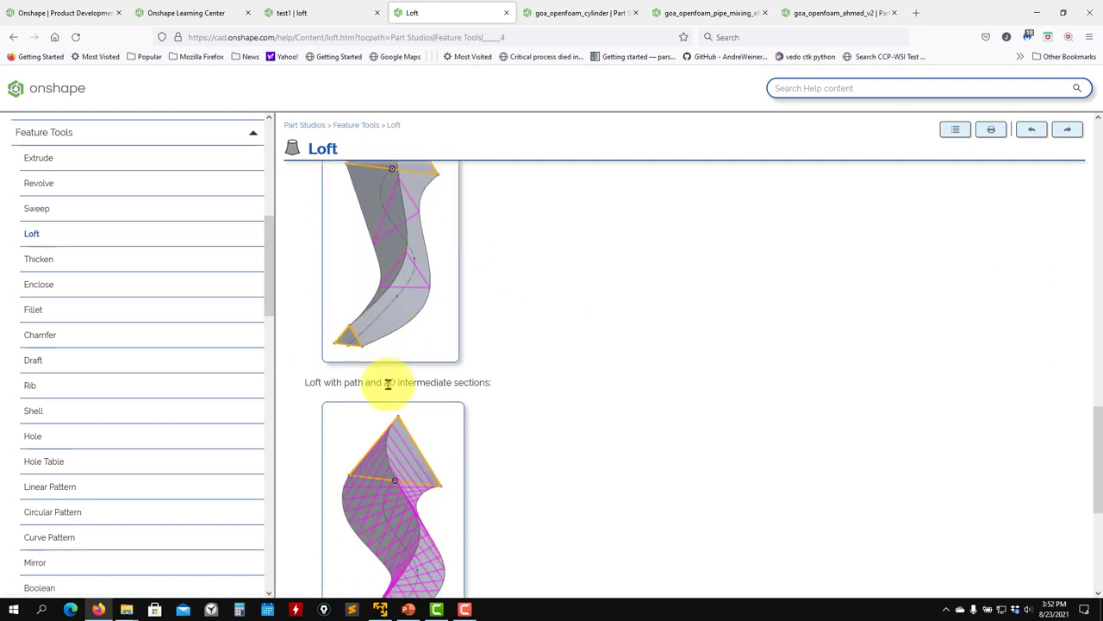
{"action": "scroll", "coordinate": [388, 384], "scroll_direction": "down", "scroll_amount": 1}
{"action": "left_click", "coordinate": [308, 12]}
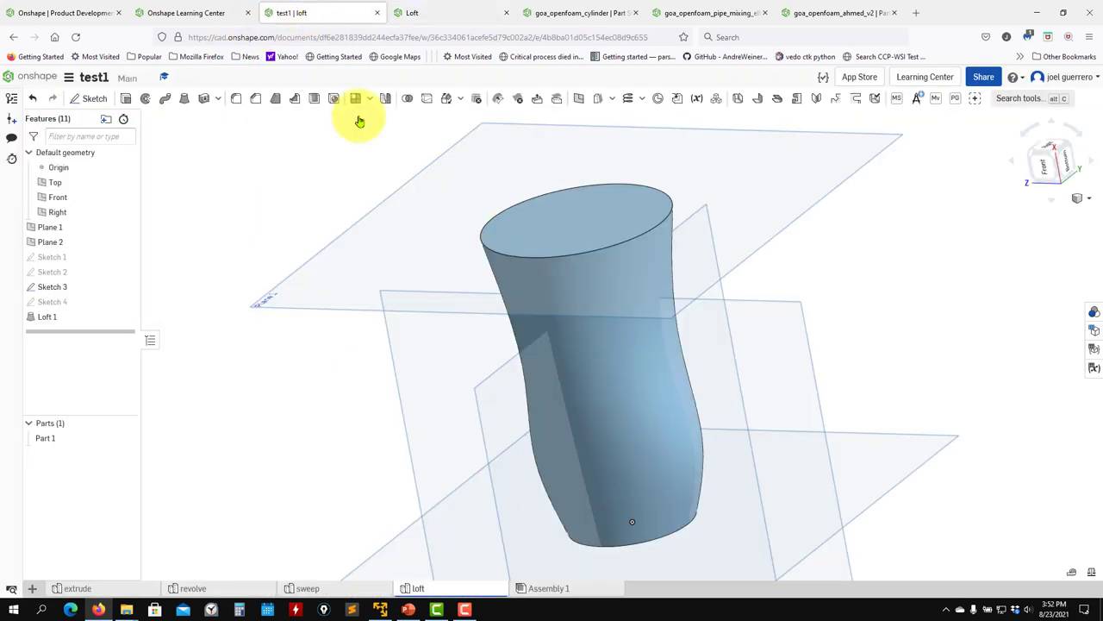
{"action": "mouse_move", "coordinate": [356, 303]}
{"action": "right_mouse_down"}
{"action": "mouse_move", "coordinate": [433, 301]}
{"action": "mouse_move", "coordinate": [463, 238]}
{"action": "mouse_move", "coordinate": [468, 180]}
{"action": "mouse_move", "coordinate": [438, 284]}
{"action": "mouse_move", "coordinate": [404, 293]}
{"action": "mouse_move", "coordinate": [285, 263]}
{"action": "mouse_move", "coordinate": [353, 271]}
{"action": "mouse_move", "coordinate": [325, 283]}
{"action": "mouse_move", "coordinate": [385, 276]}
{"action": "mouse_move", "coordinate": [387, 335]}
{"action": "mouse_move", "coordinate": [485, 296]}
{"action": "mouse_move", "coordinate": [527, 296]}
{"action": "mouse_move", "coordinate": [522, 325]}
{"action": "mouse_move", "coordinate": [473, 345]}
{"action": "mouse_move", "coordinate": [204, 313]}
{"action": "right_mouse_up"}
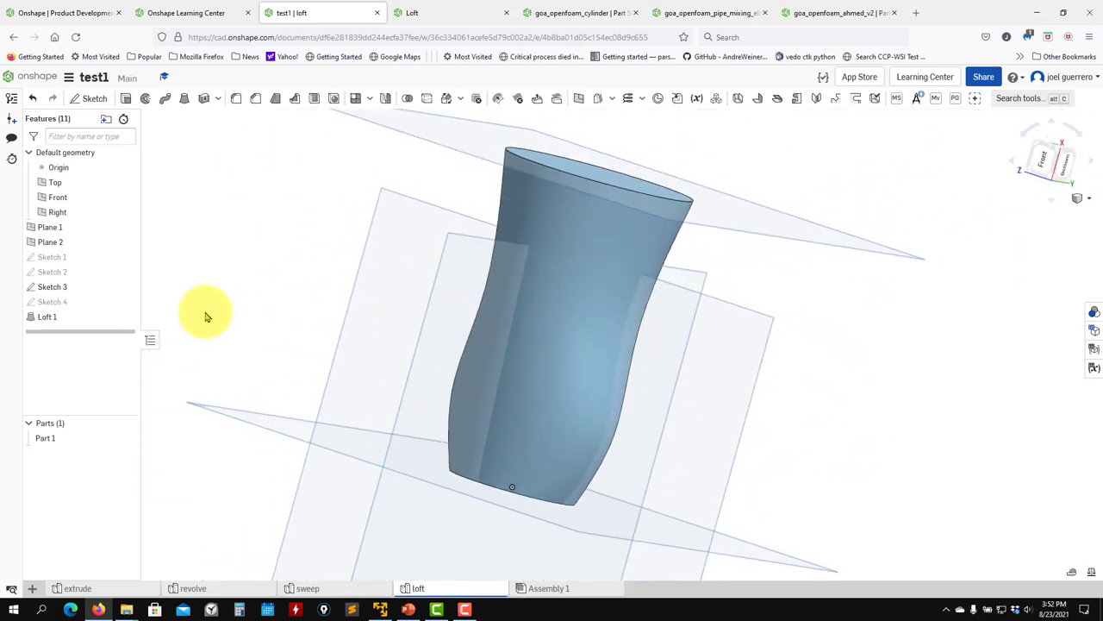
- Open Sketch 4 to examine the guide spline and its mirrored copy, and close it unchanged
{"action": "double_click", "coordinate": [66, 303]}
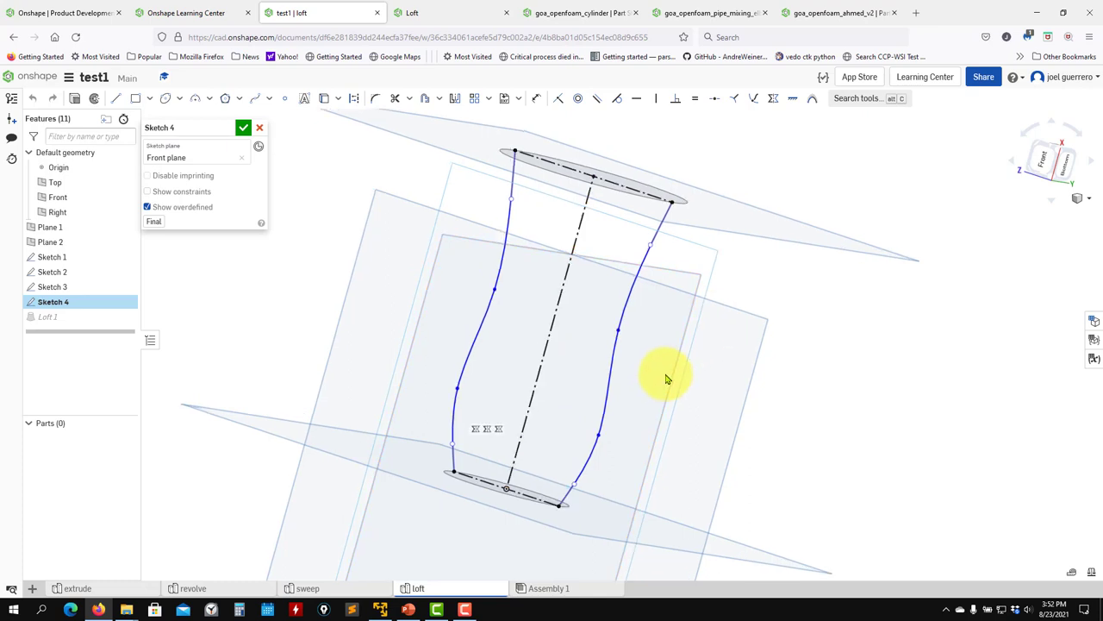
{"action": "left_click", "coordinate": [243, 128]}
- Section the lofted body lengthwise, rotate the cutting plane a quarter turn, examine the cut profile between the splines, and cancel the section view
{"action": "left_click", "coordinate": [1091, 202]}
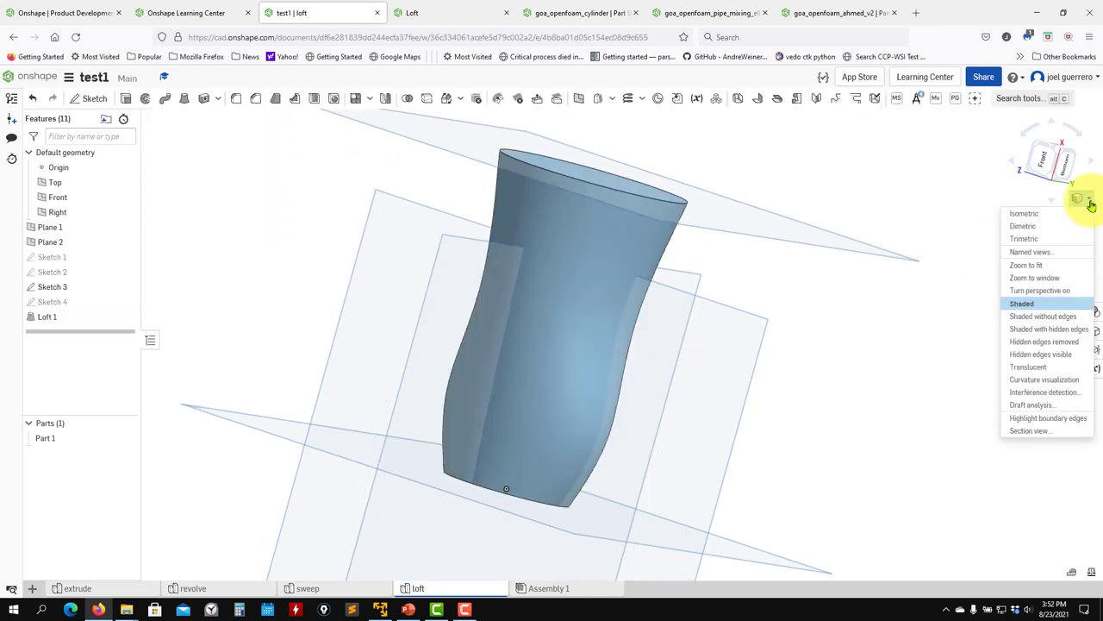
{"action": "left_click", "coordinate": [1034, 431]}
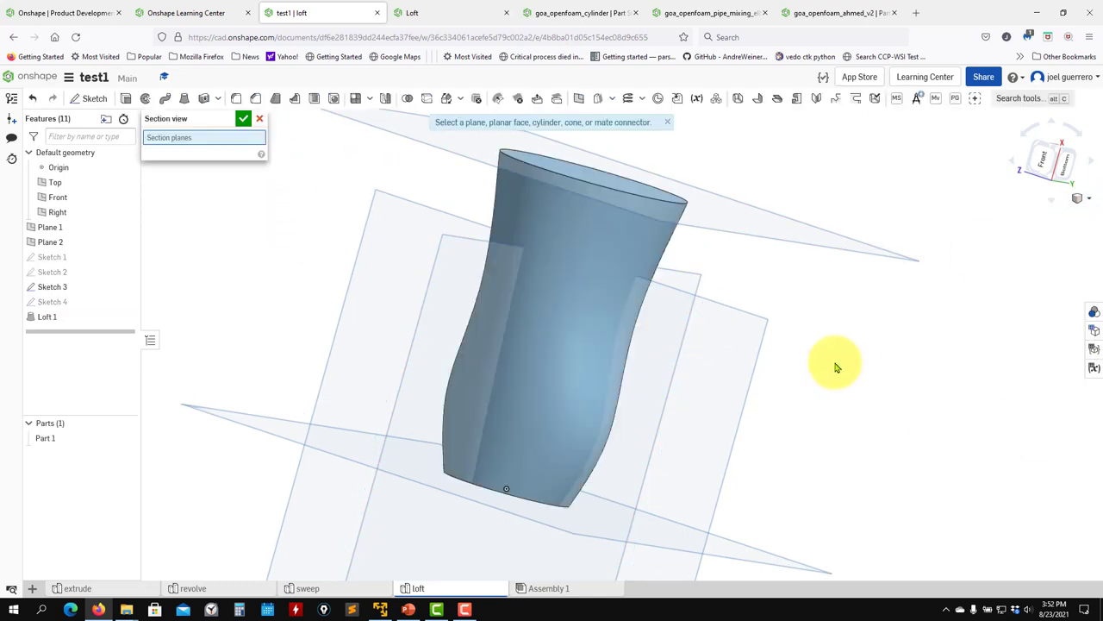
{"action": "left_click", "coordinate": [320, 288]}
{"action": "right_click_drag", "start_coordinate": [765, 334], "coordinate": [709, 430]}
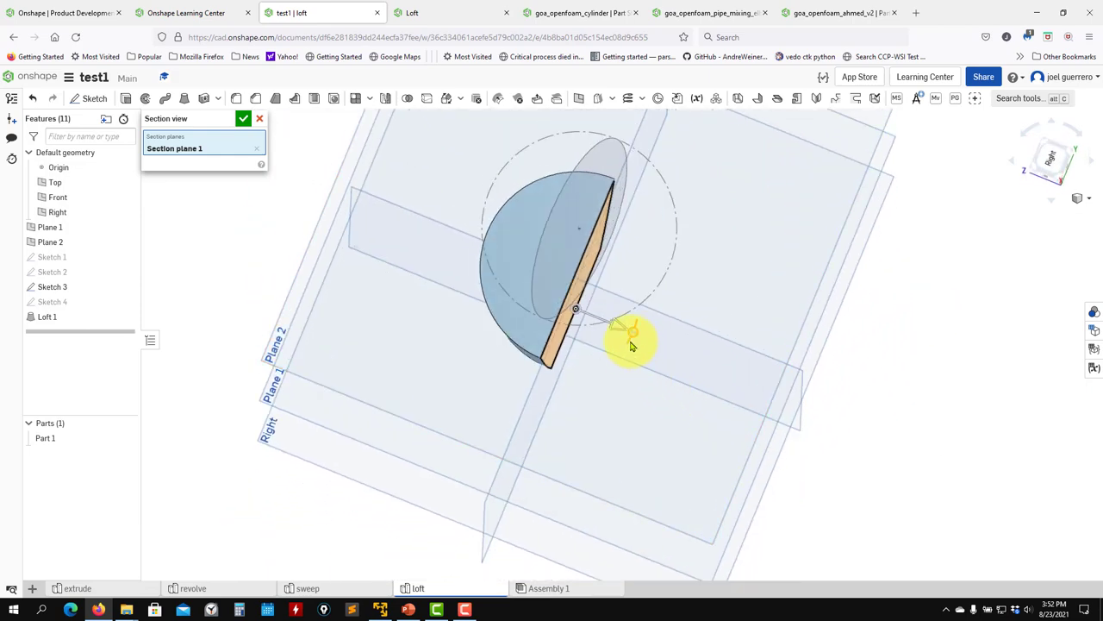
{"action": "left_click_drag", "start_coordinate": [632, 343], "coordinate": [560, 404]}
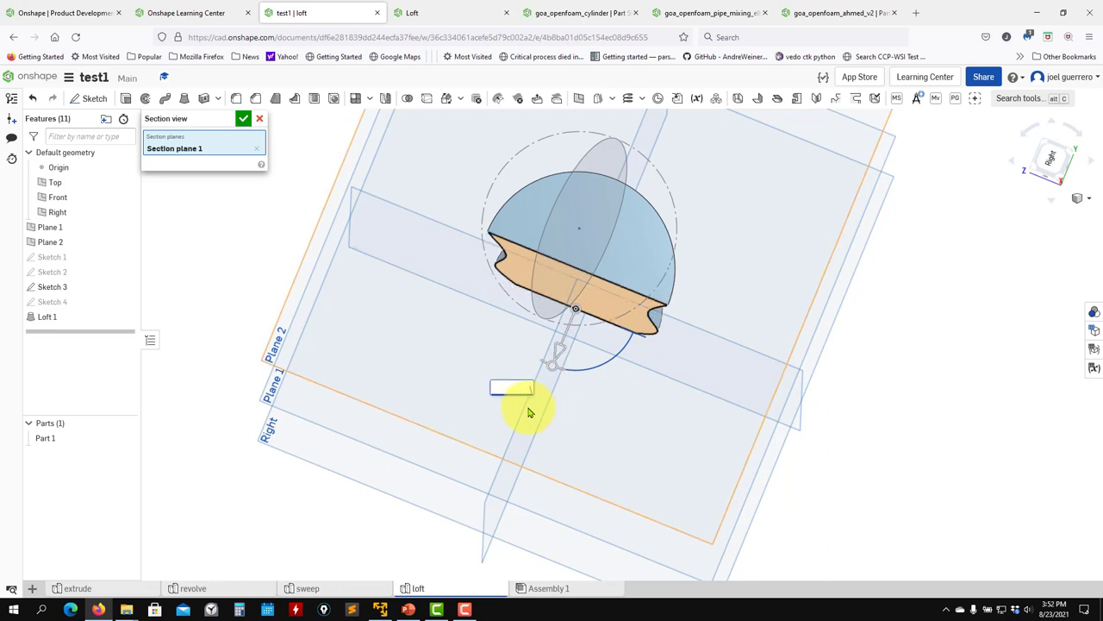
{"action": "right_click_drag", "start_coordinate": [838, 492], "coordinate": [705, 284]}
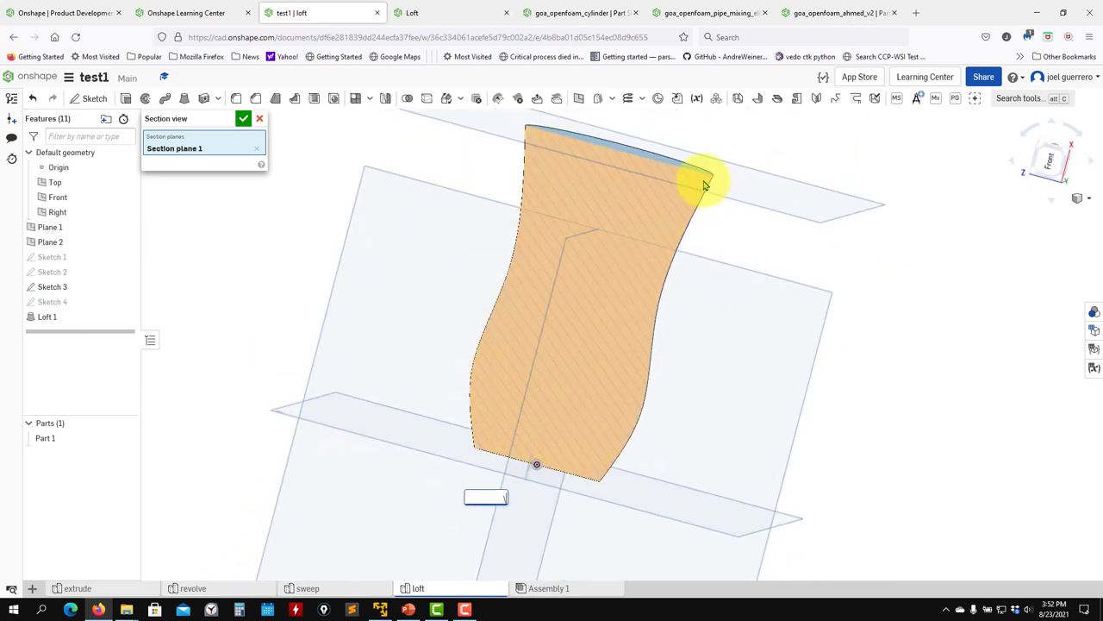
{"action": "mouse_move", "coordinate": [640, 291]}
{"action": "right_mouse_down"}
{"action": "mouse_move", "coordinate": [731, 288]}
{"action": "mouse_move", "coordinate": [724, 357]}
{"action": "mouse_move", "coordinate": [783, 365]}
{"action": "mouse_move", "coordinate": [654, 290]}
{"action": "right_mouse_up"}
{"action": "left_click", "coordinate": [258, 119]}
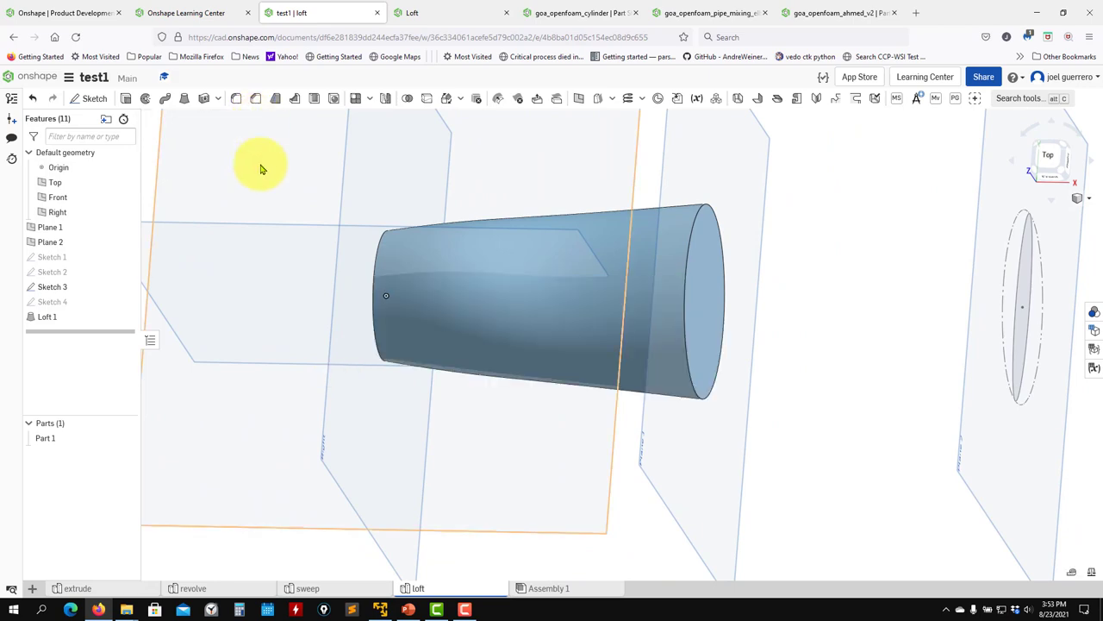
- Examine the lofted body's shape from the Bottom view and from its larger circular end
{"action": "right_click_drag", "start_coordinate": [551, 388], "coordinate": [848, 317]}
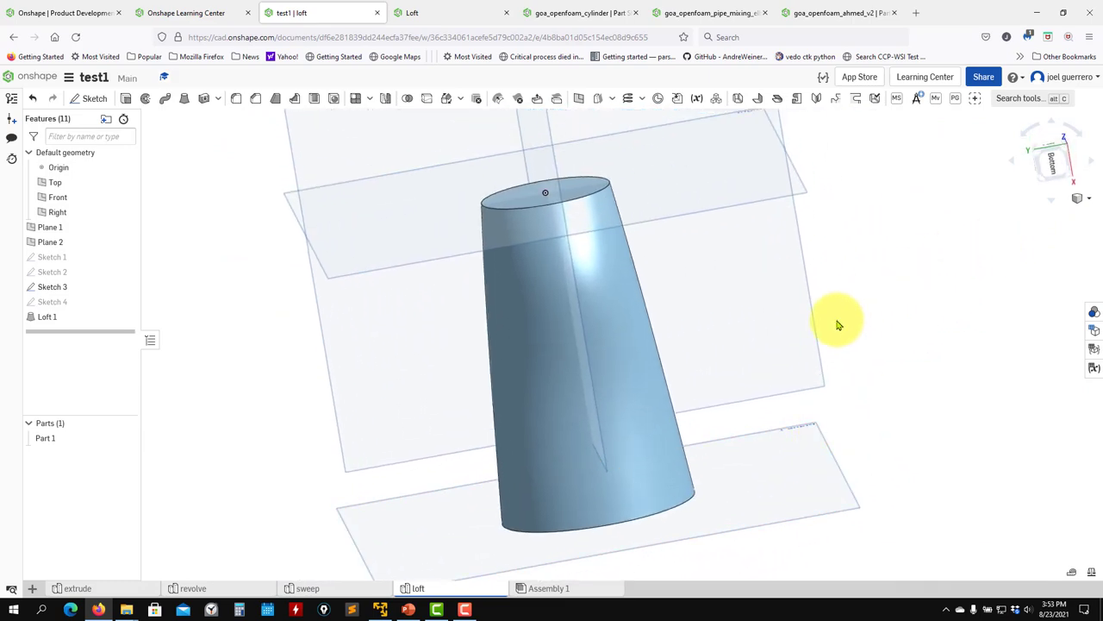
{"action": "left_click", "coordinate": [1052, 162]}
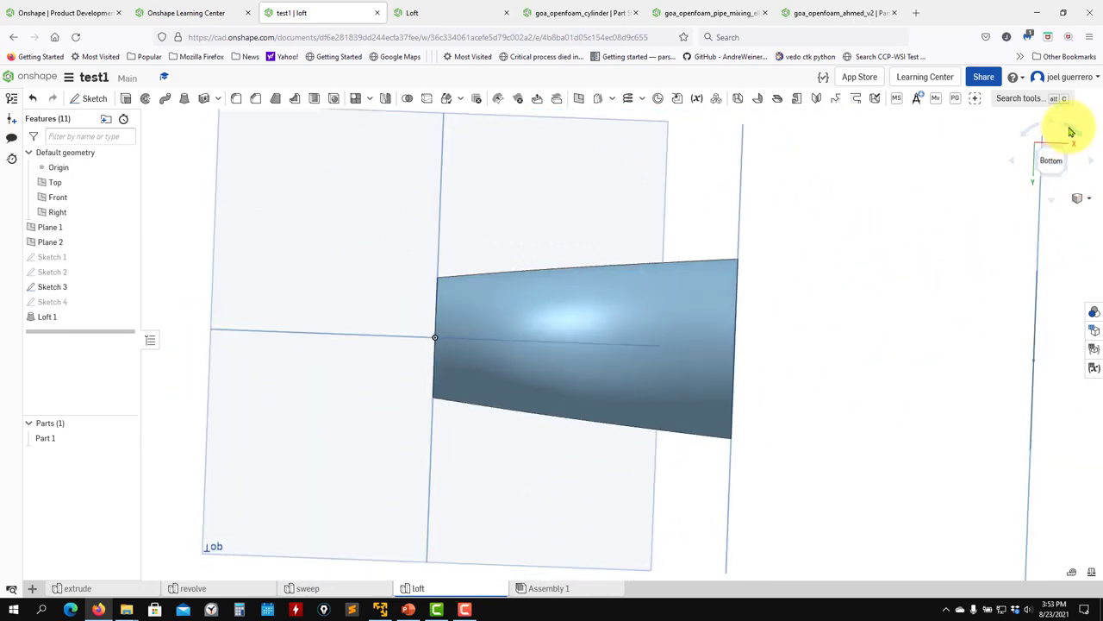
{"action": "left_click", "coordinate": [1070, 131]}
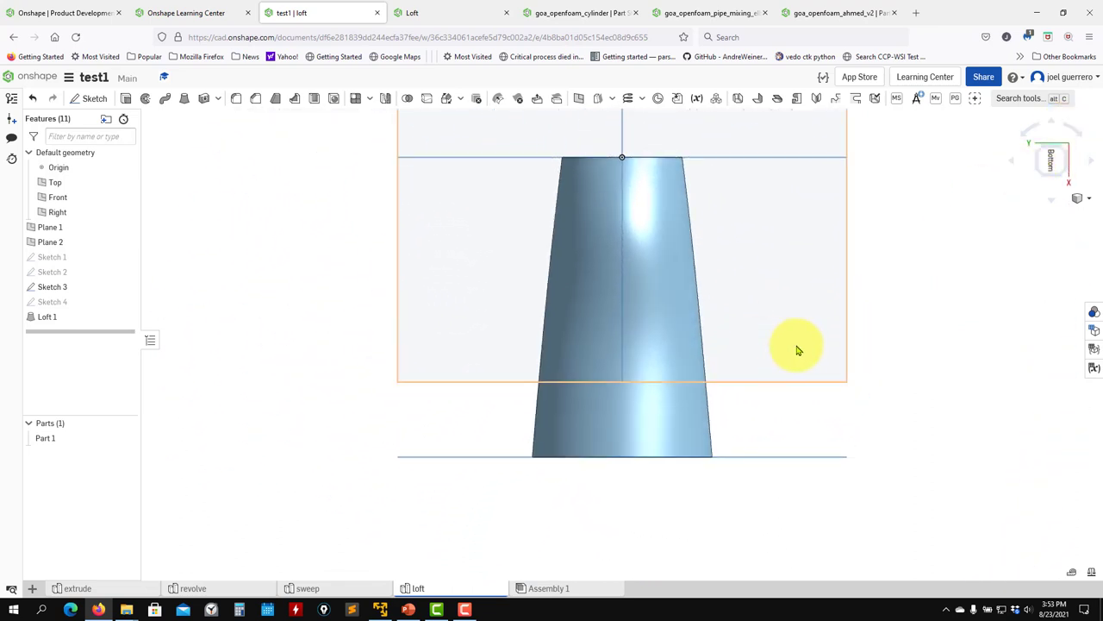
{"action": "mouse_move", "coordinate": [797, 350]}
{"action": "right_mouse_down"}
{"action": "mouse_move", "coordinate": [862, 337]}
{"action": "mouse_move", "coordinate": [813, 345]}
{"action": "mouse_move", "coordinate": [881, 350]}
{"action": "mouse_move", "coordinate": [783, 340]}
{"action": "mouse_move", "coordinate": [908, 348]}
{"action": "mouse_move", "coordinate": [793, 335]}
{"action": "mouse_move", "coordinate": [808, 342]}
{"action": "right_mouse_up"}
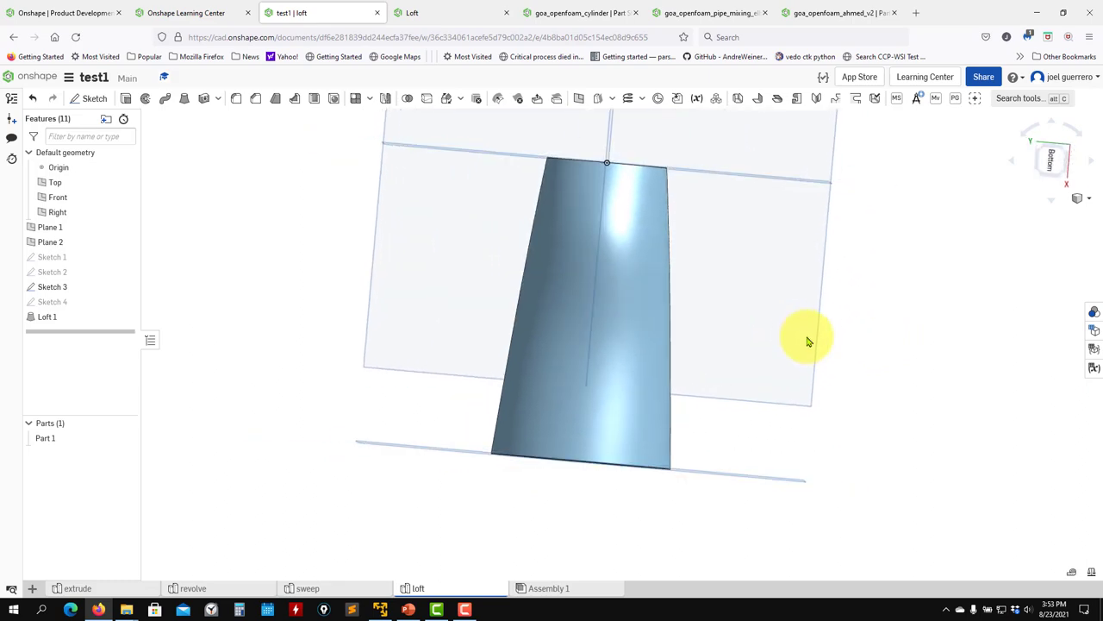
{"action": "right_click_drag", "start_coordinate": [669, 461], "coordinate": [805, 253]}
{"action": "scroll", "coordinate": [660, 458], "scroll_direction": "up", "scroll_amount": 2}
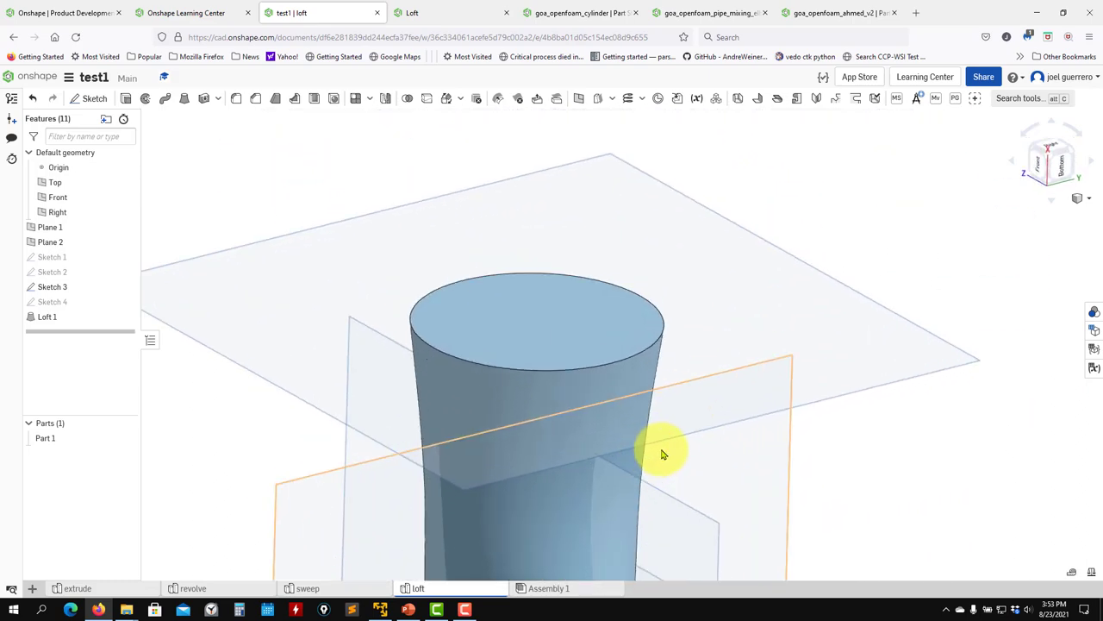
{"action": "scroll", "coordinate": [662, 455], "scroll_direction": "down", "scroll_amount": 5}
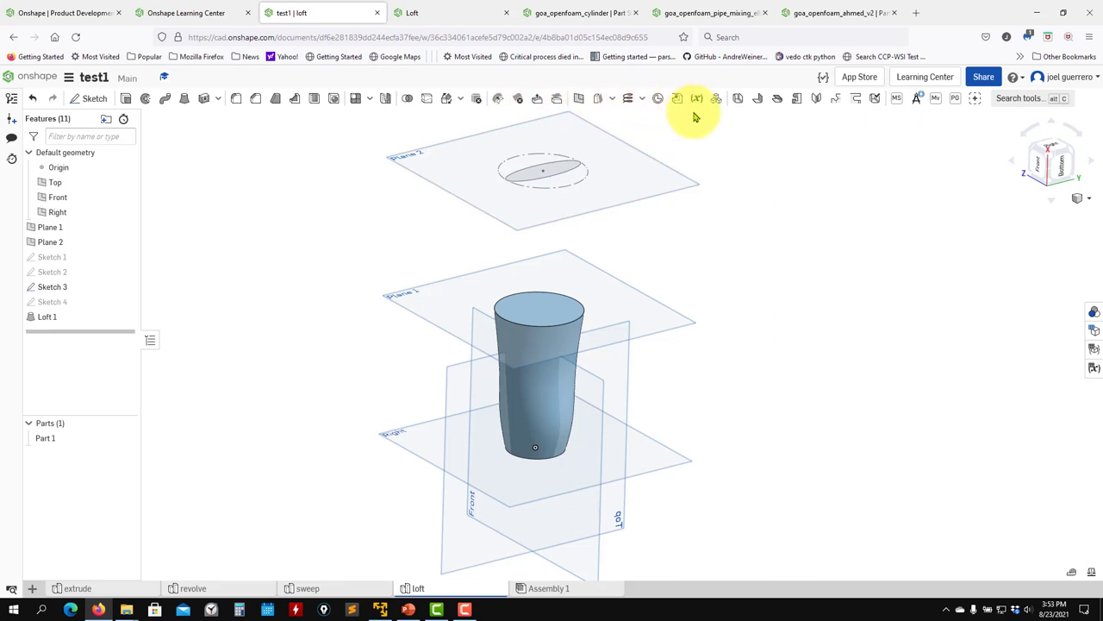
- Fillet the circular edge at the loft's larger end with a circular 0.005 m radius
{"action": "scroll", "coordinate": [285, 169], "scroll_direction": "up", "scroll_amount": 2}
{"action": "scroll", "coordinate": [315, 217], "scroll_direction": "up", "scroll_amount": 5}
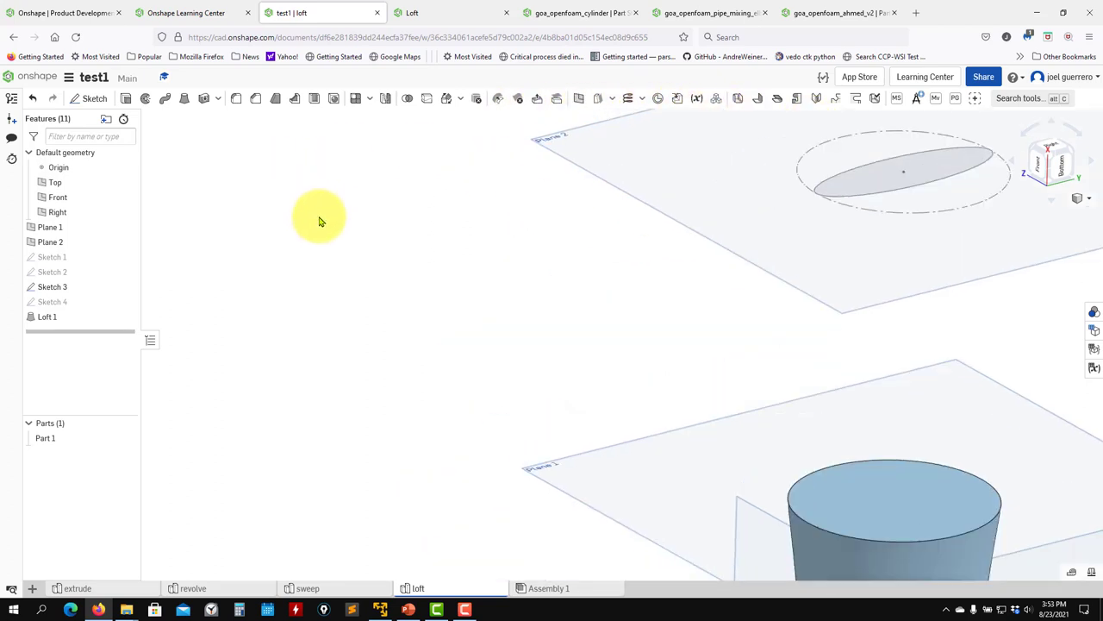
{"action": "middle_click_drag", "start_coordinate": [374, 277], "coordinate": [206, 163]}
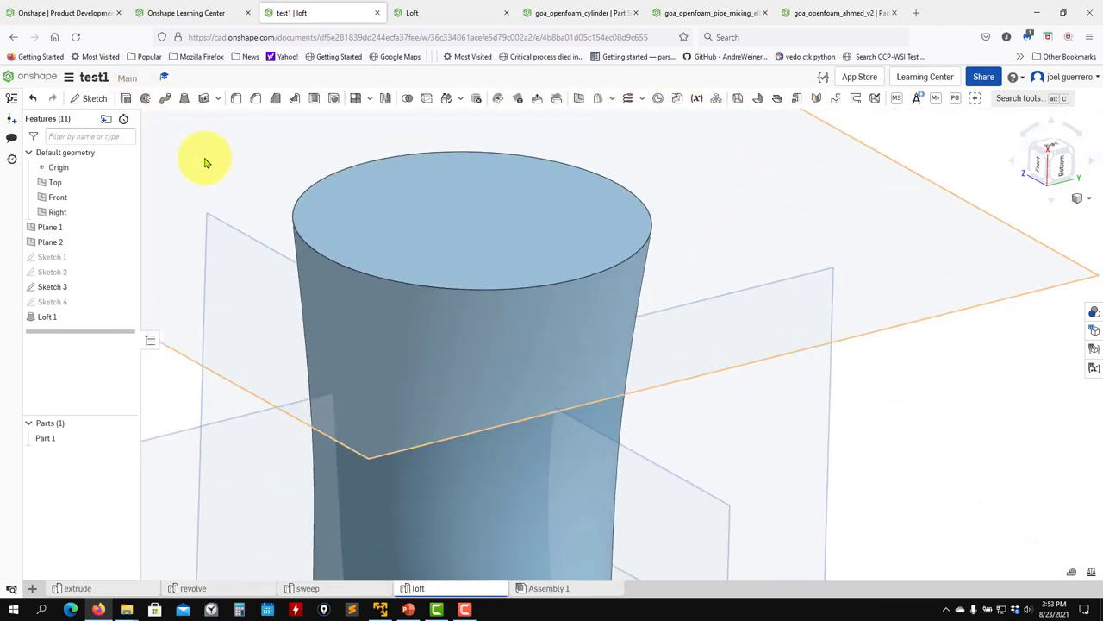
{"action": "left_click", "coordinate": [233, 100]}
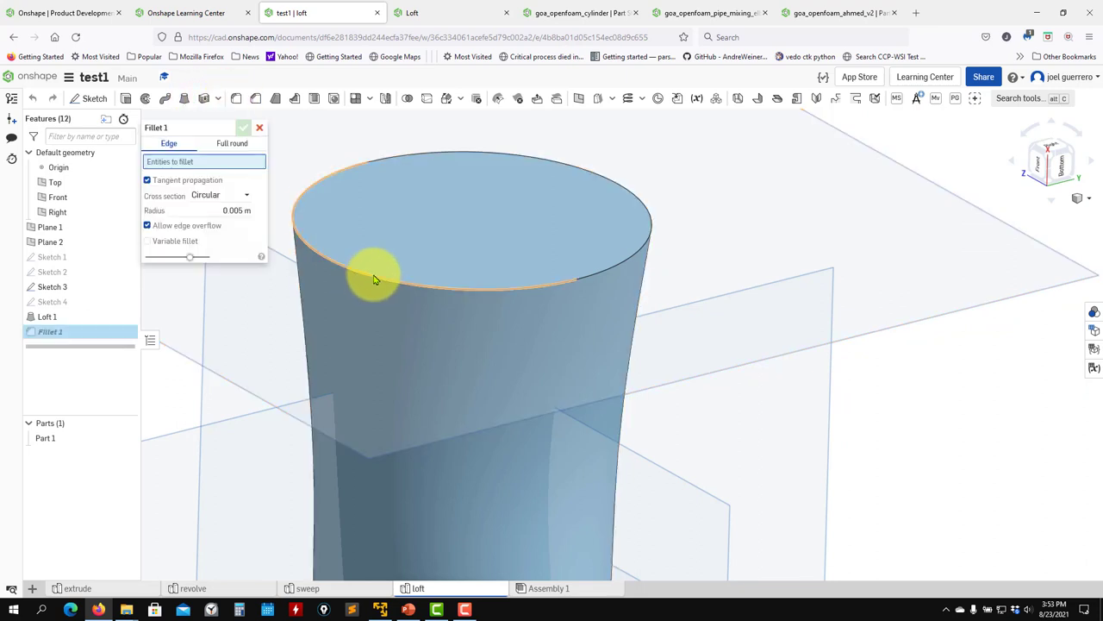
{"action": "left_click", "coordinate": [380, 278]}
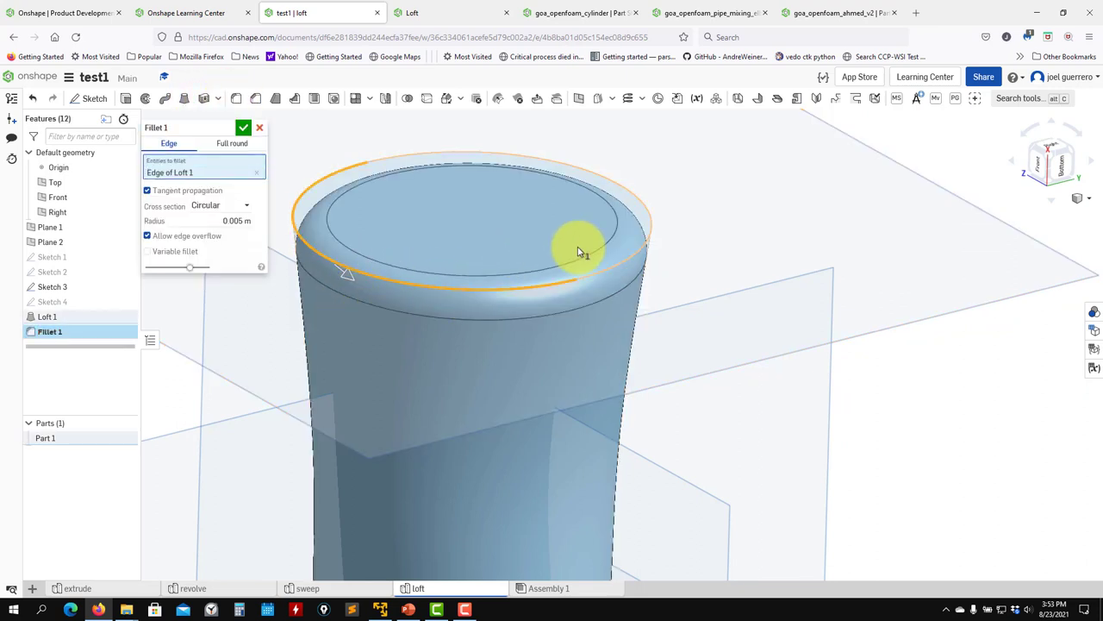
{"action": "left_click", "coordinate": [243, 127]}
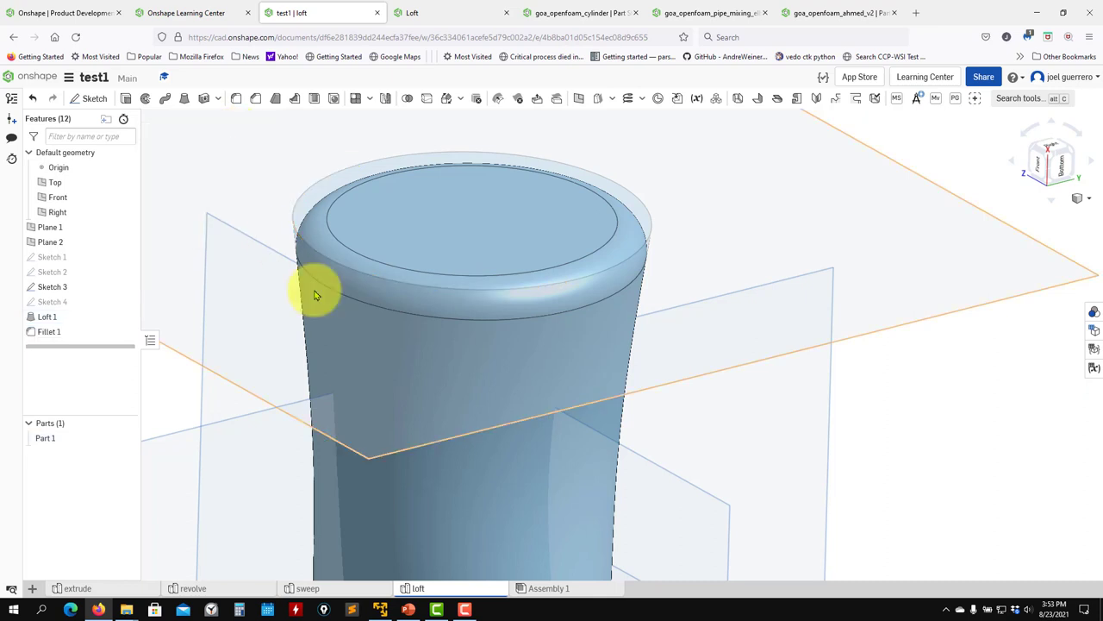
- Edit Fillet 1 and increase its radius to about 0.0152 m
{"action": "double_click", "coordinate": [136, 332]}
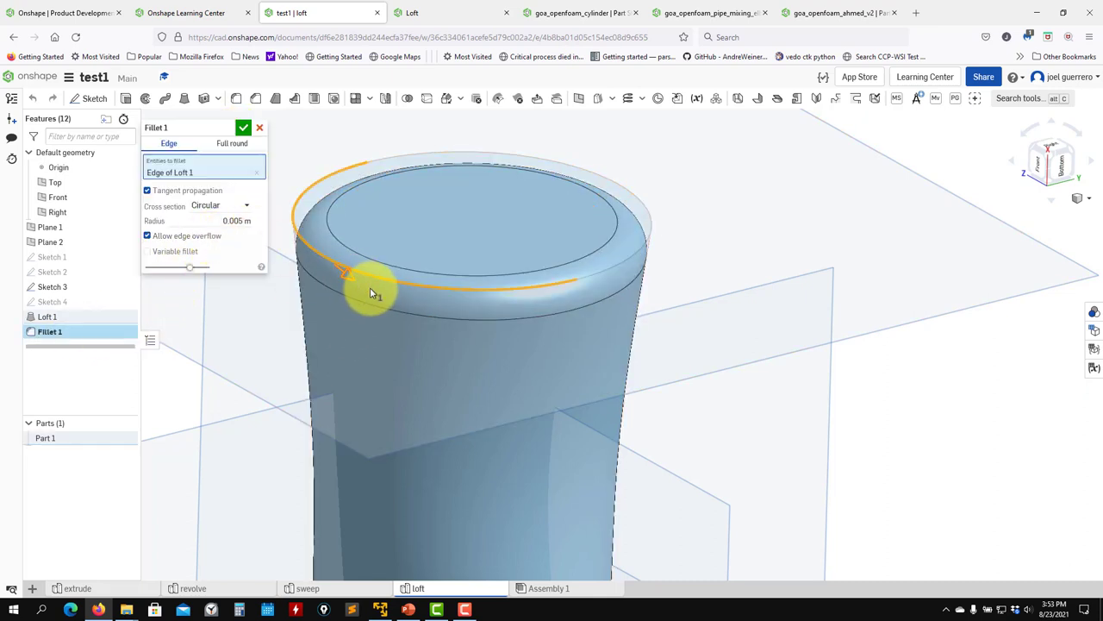
{"action": "type", "text": "0.01522942"}
{"action": "left_click", "coordinate": [243, 128]}
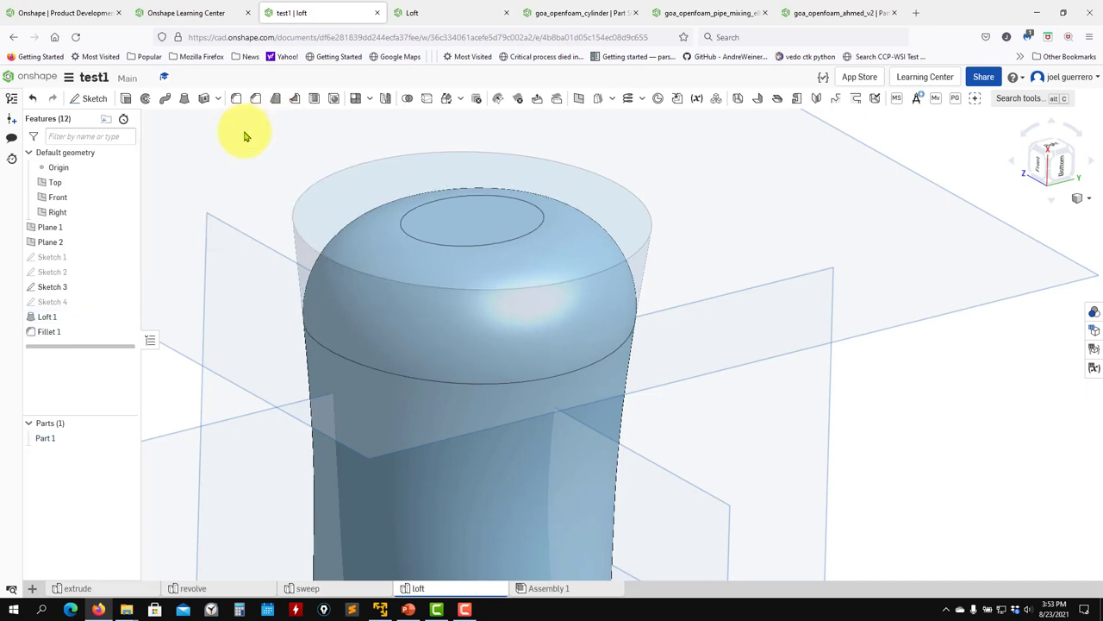
{"action": "key", "text": "f"}
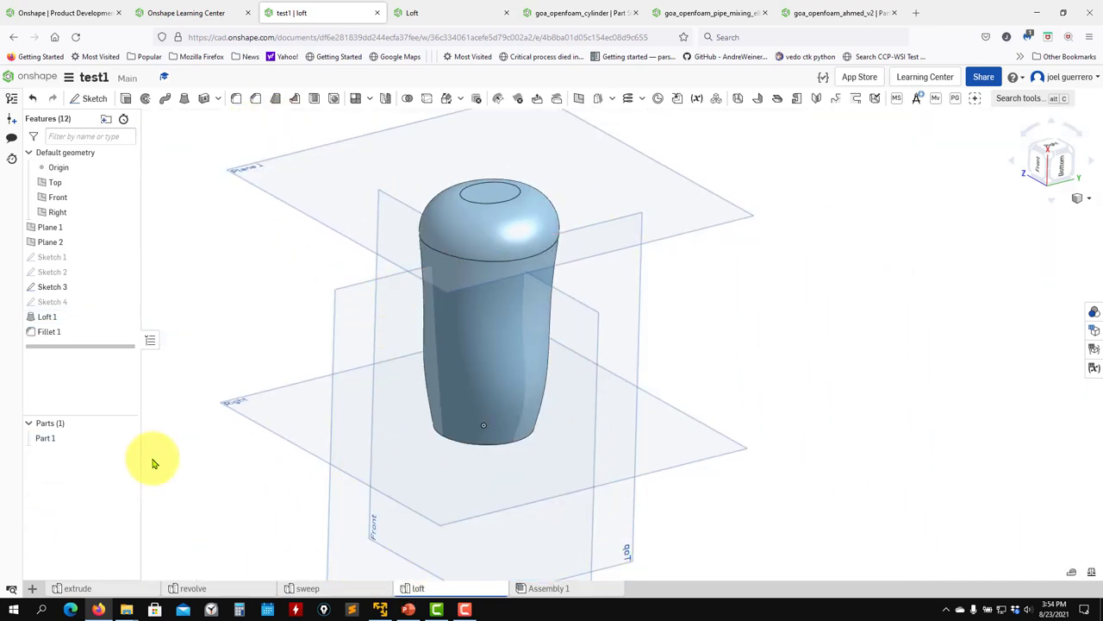
- Export Part 1 as a text-format STL in meters with fine resolution, and cancel the file download
{"action": "right_click", "coordinate": [45, 437]}
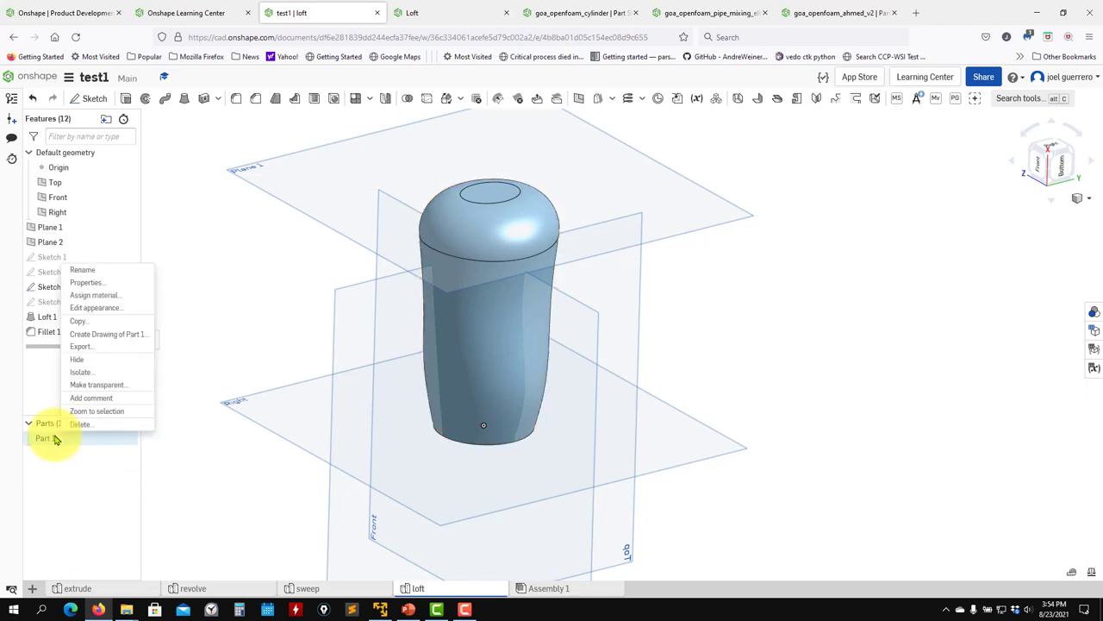
{"action": "left_click", "coordinate": [109, 348]}
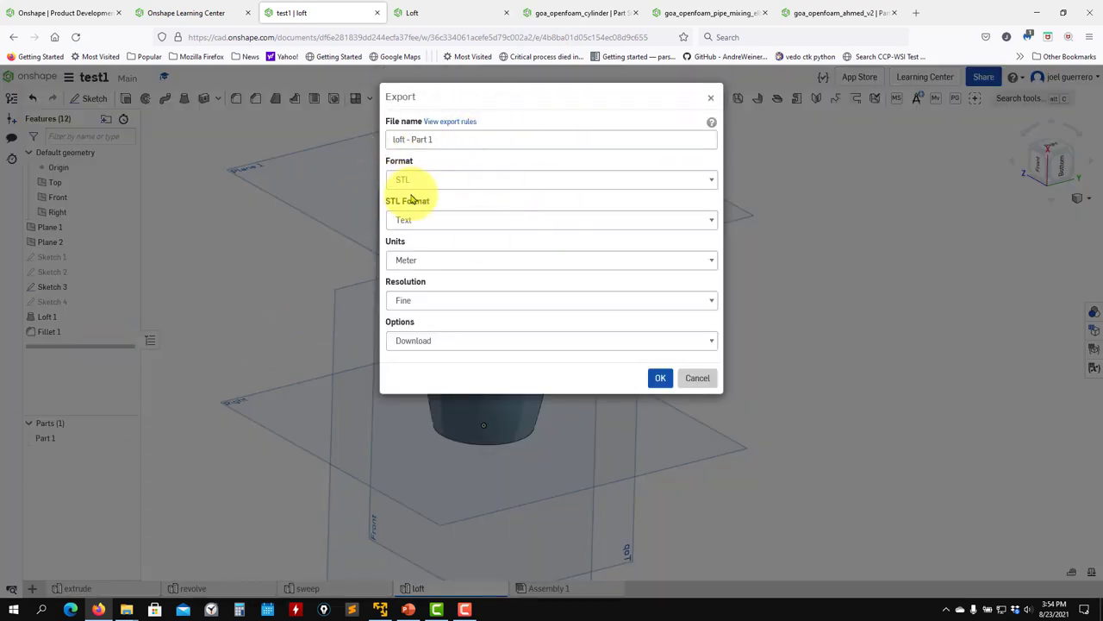
{"action": "left_click", "coordinate": [428, 223]}
{"action": "left_click", "coordinate": [395, 242]}
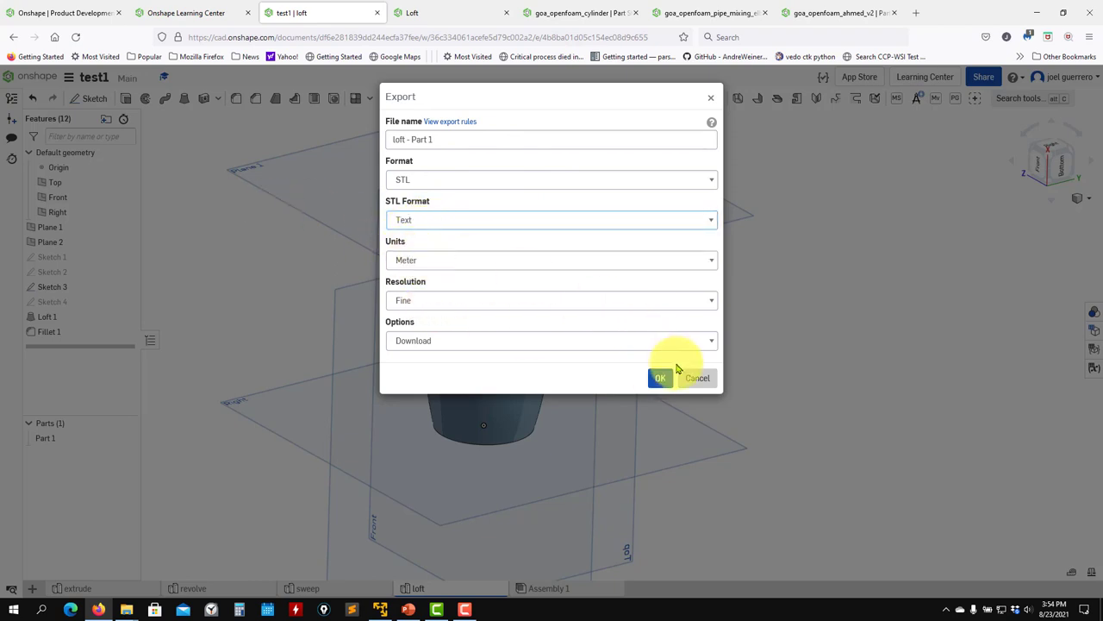
{"action": "left_click", "coordinate": [659, 380]}
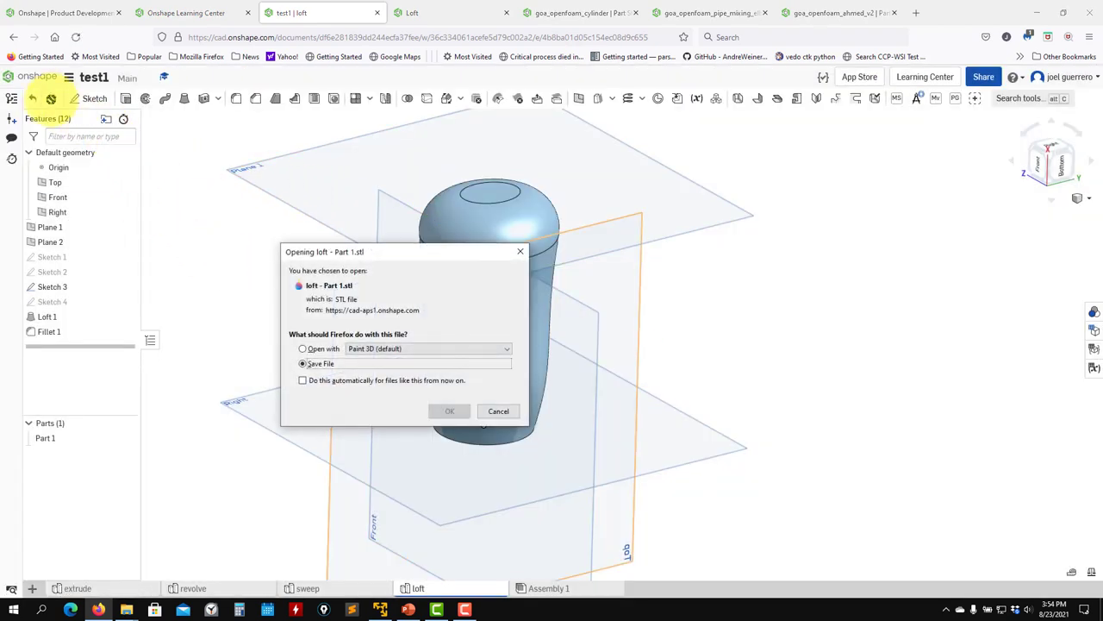
{"action": "left_click", "coordinate": [500, 411]}
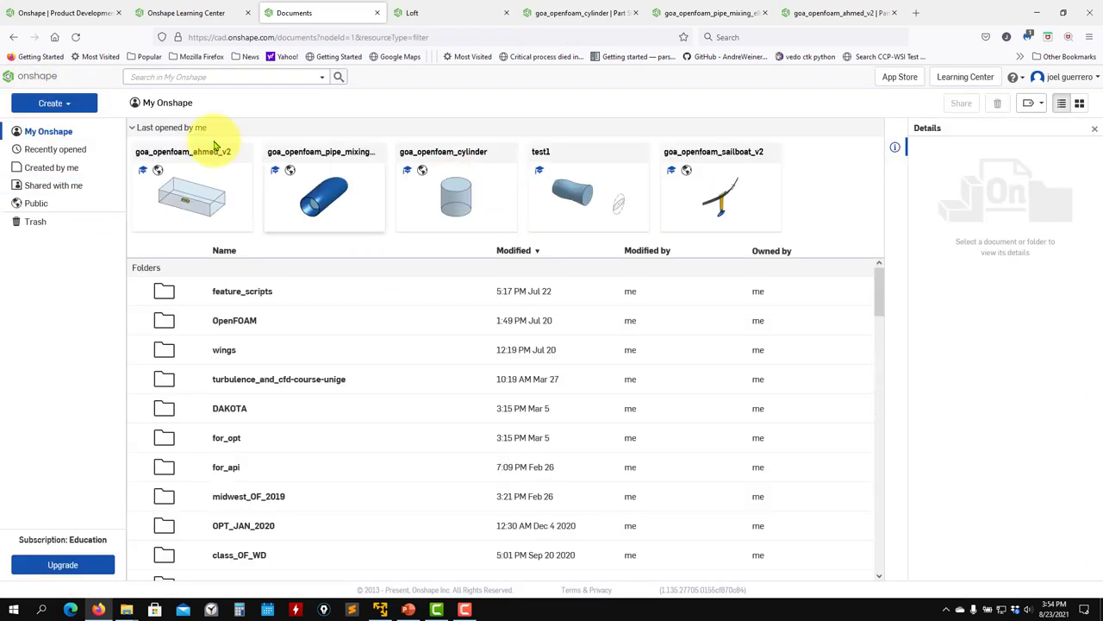
- Reopen the test1 document from the recently opened documents on the My Onshape page
{"action": "left_click", "coordinate": [586, 167]}
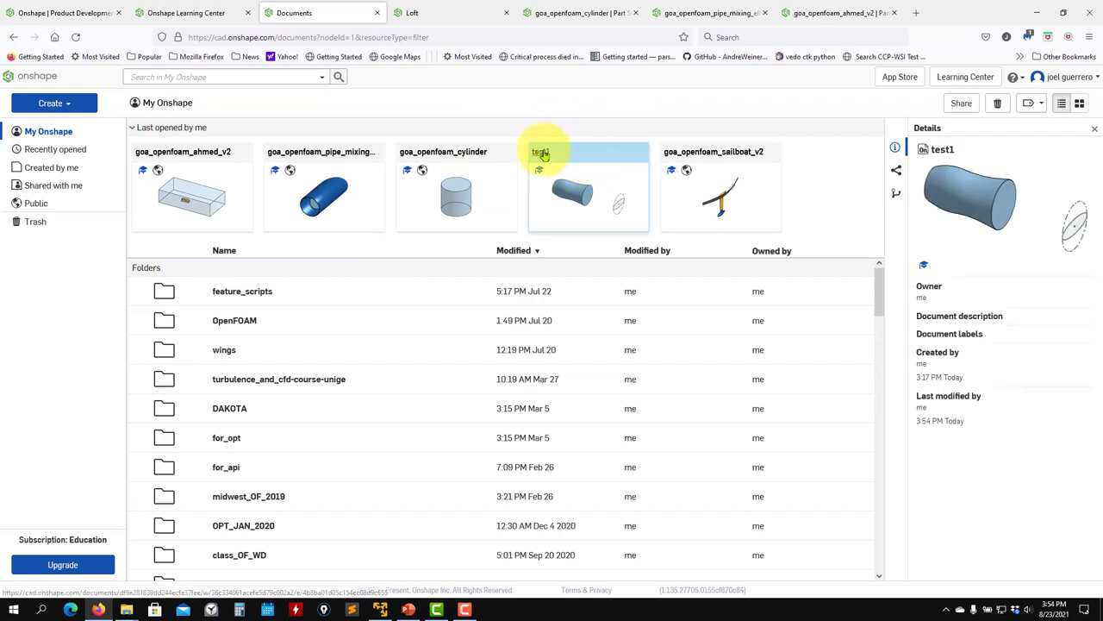
{"action": "left_click", "coordinate": [544, 154]}
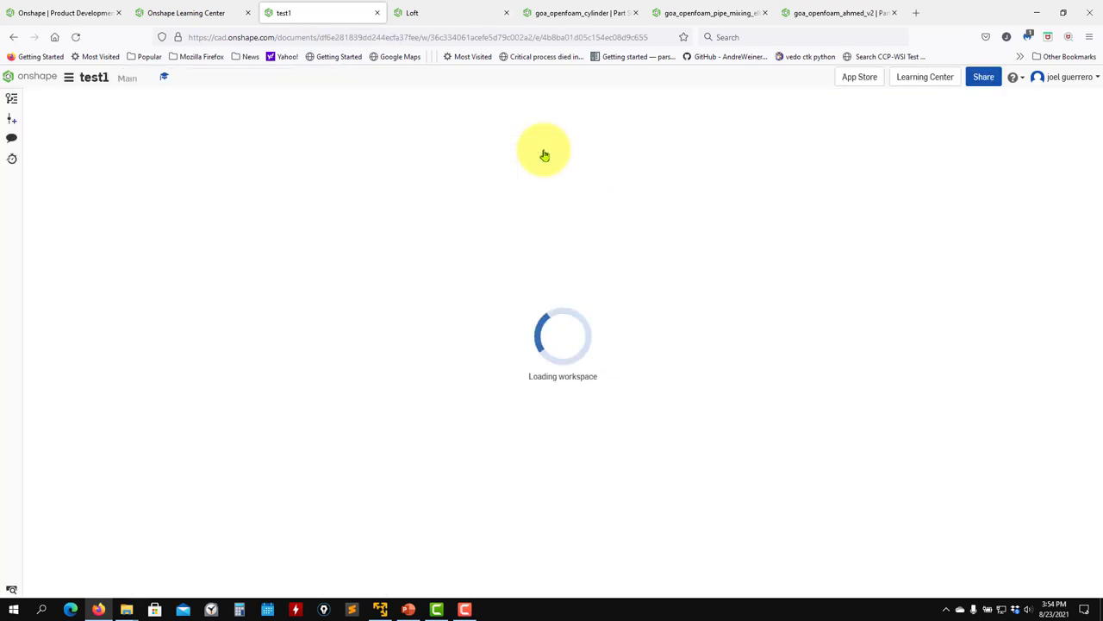